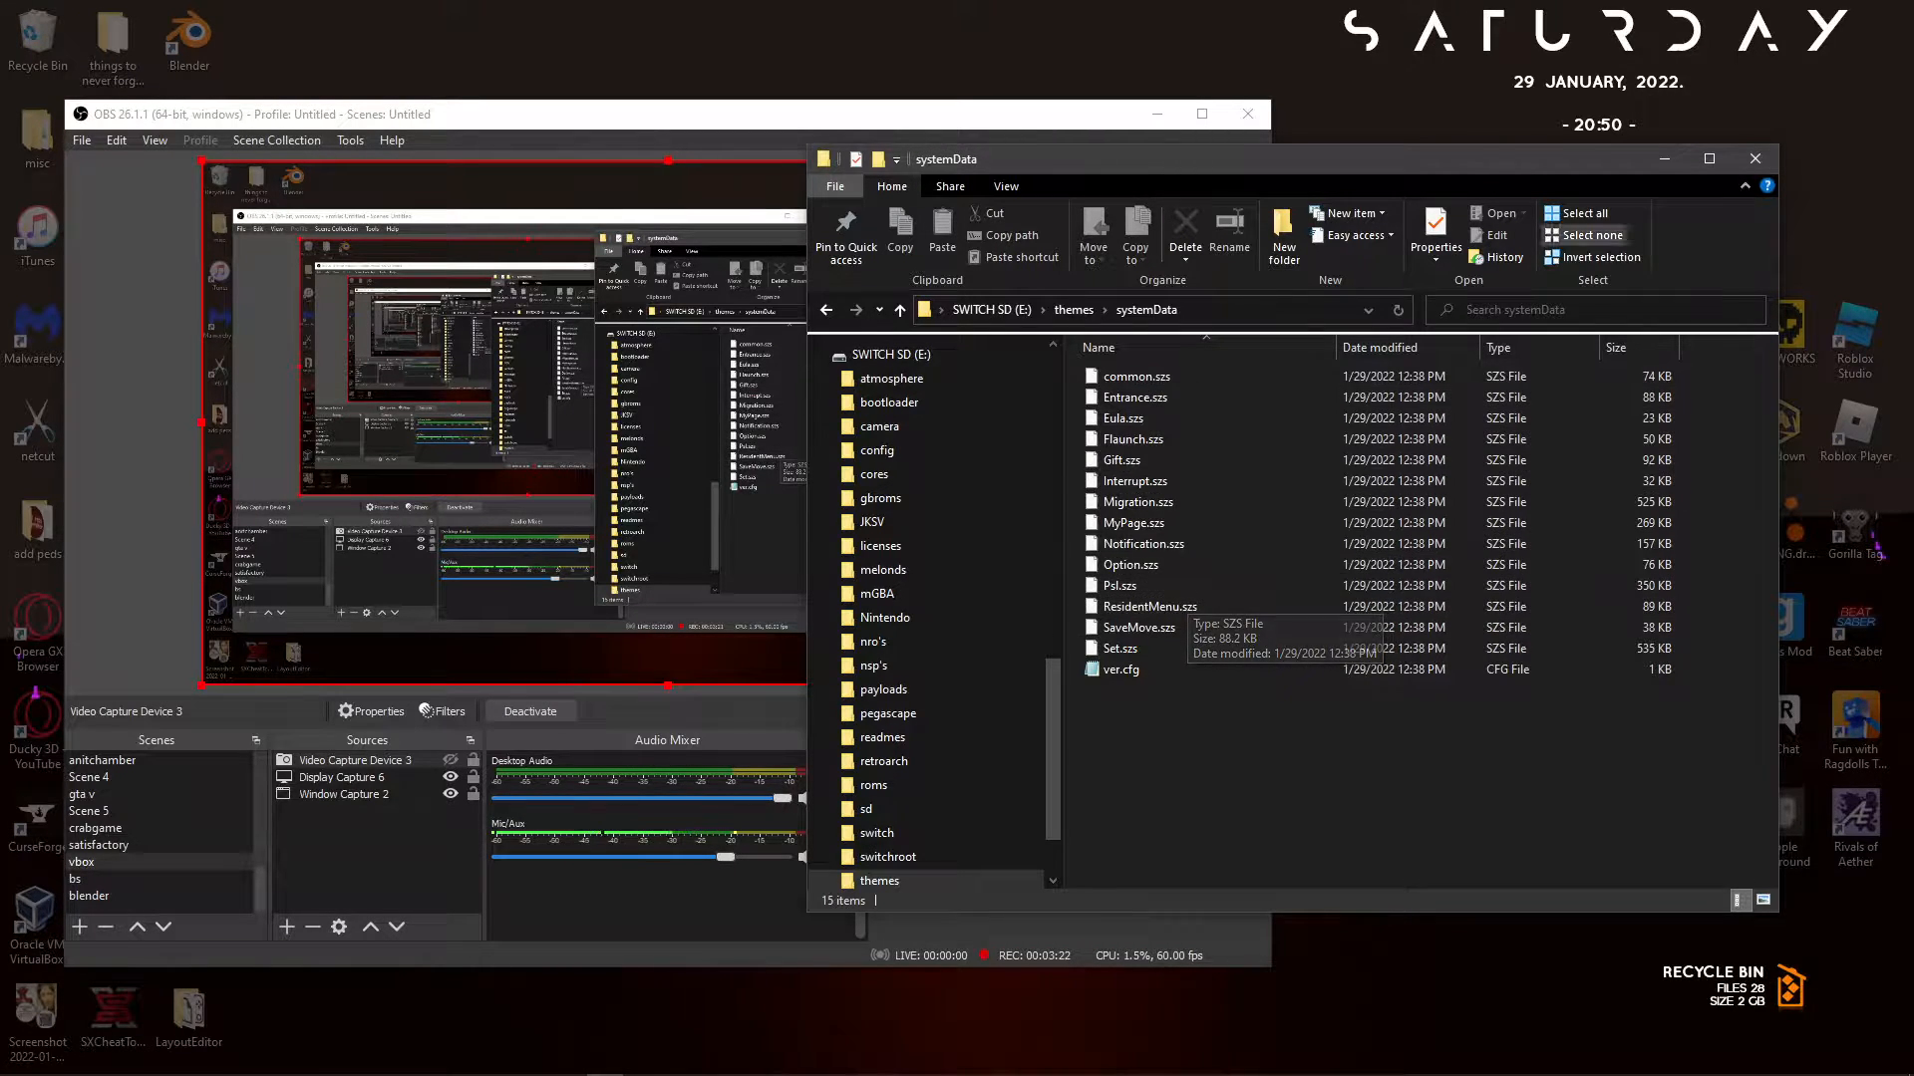
Close the systemData folder window, minimize OBS and open the layout folder on the desktop.
{"action": "left_click", "coordinate": [1755, 159]}
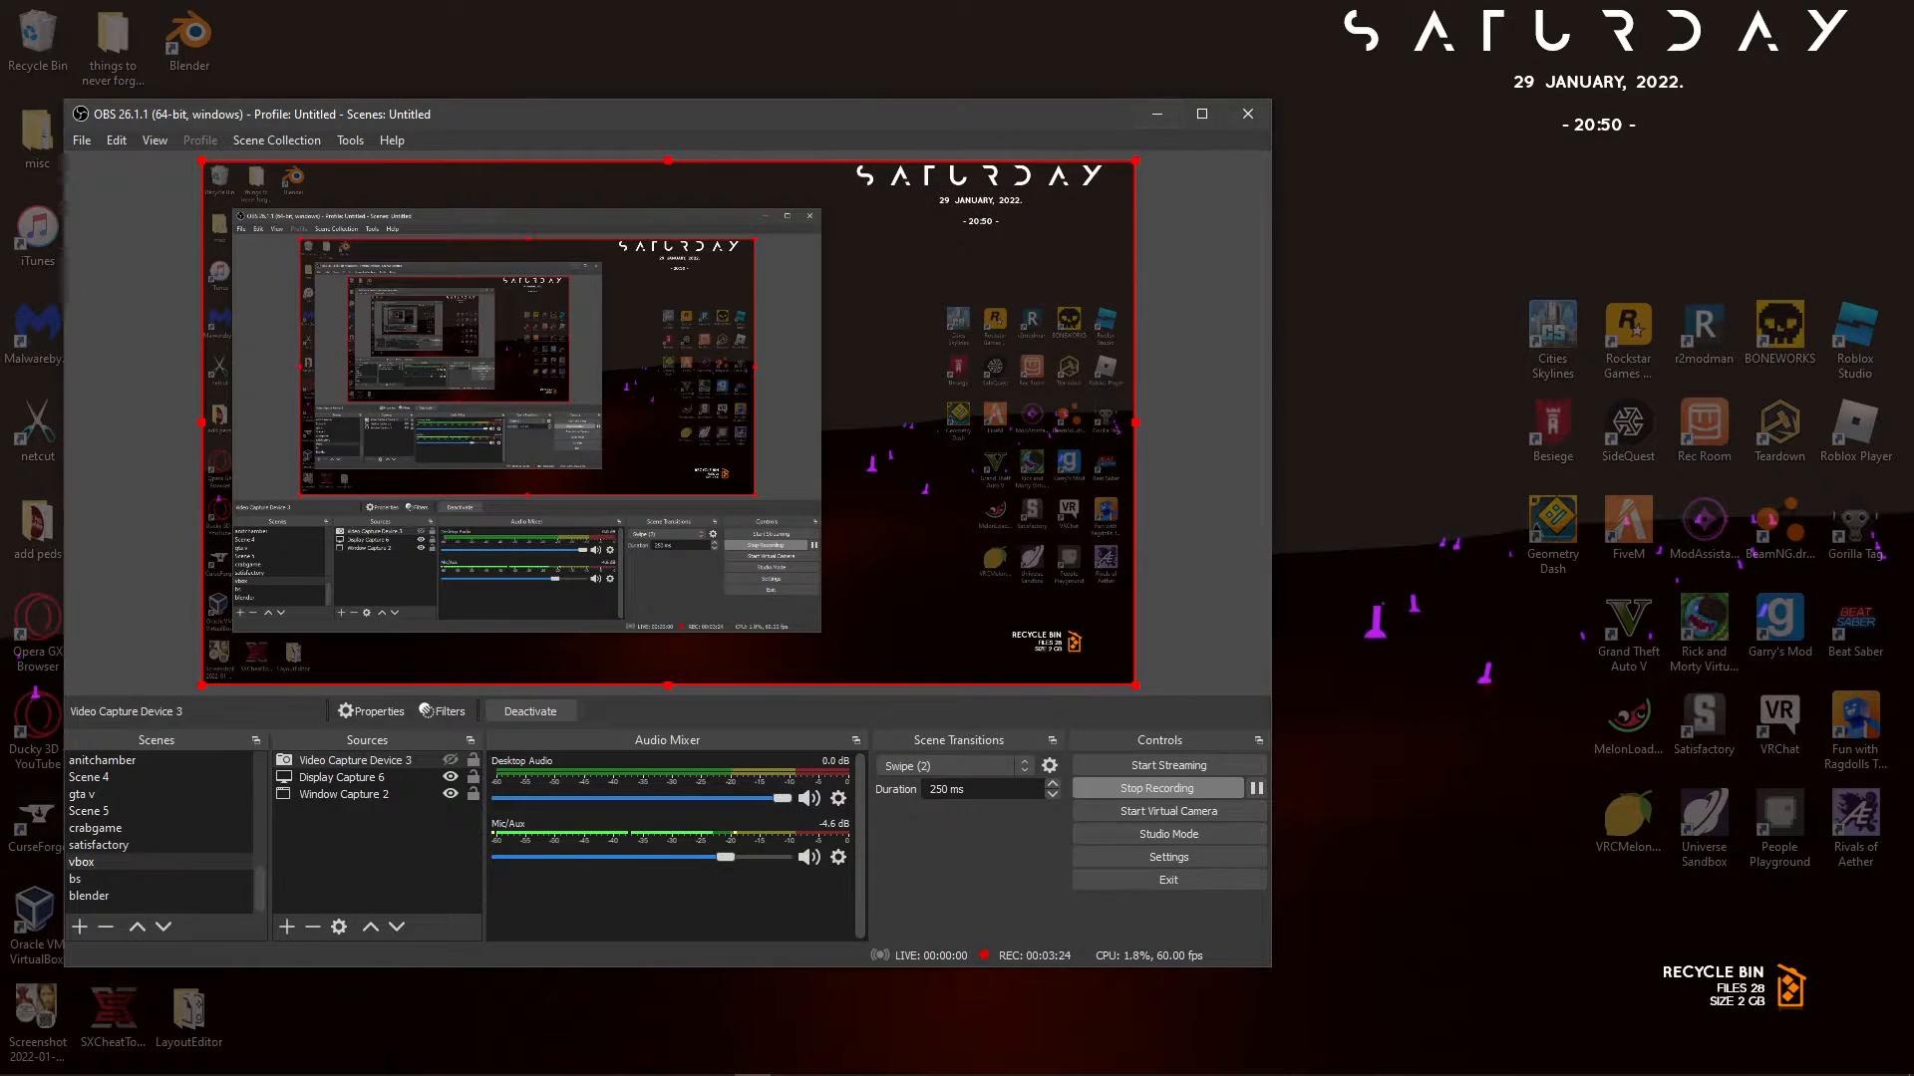
{"action": "left_click", "coordinate": [1156, 114]}
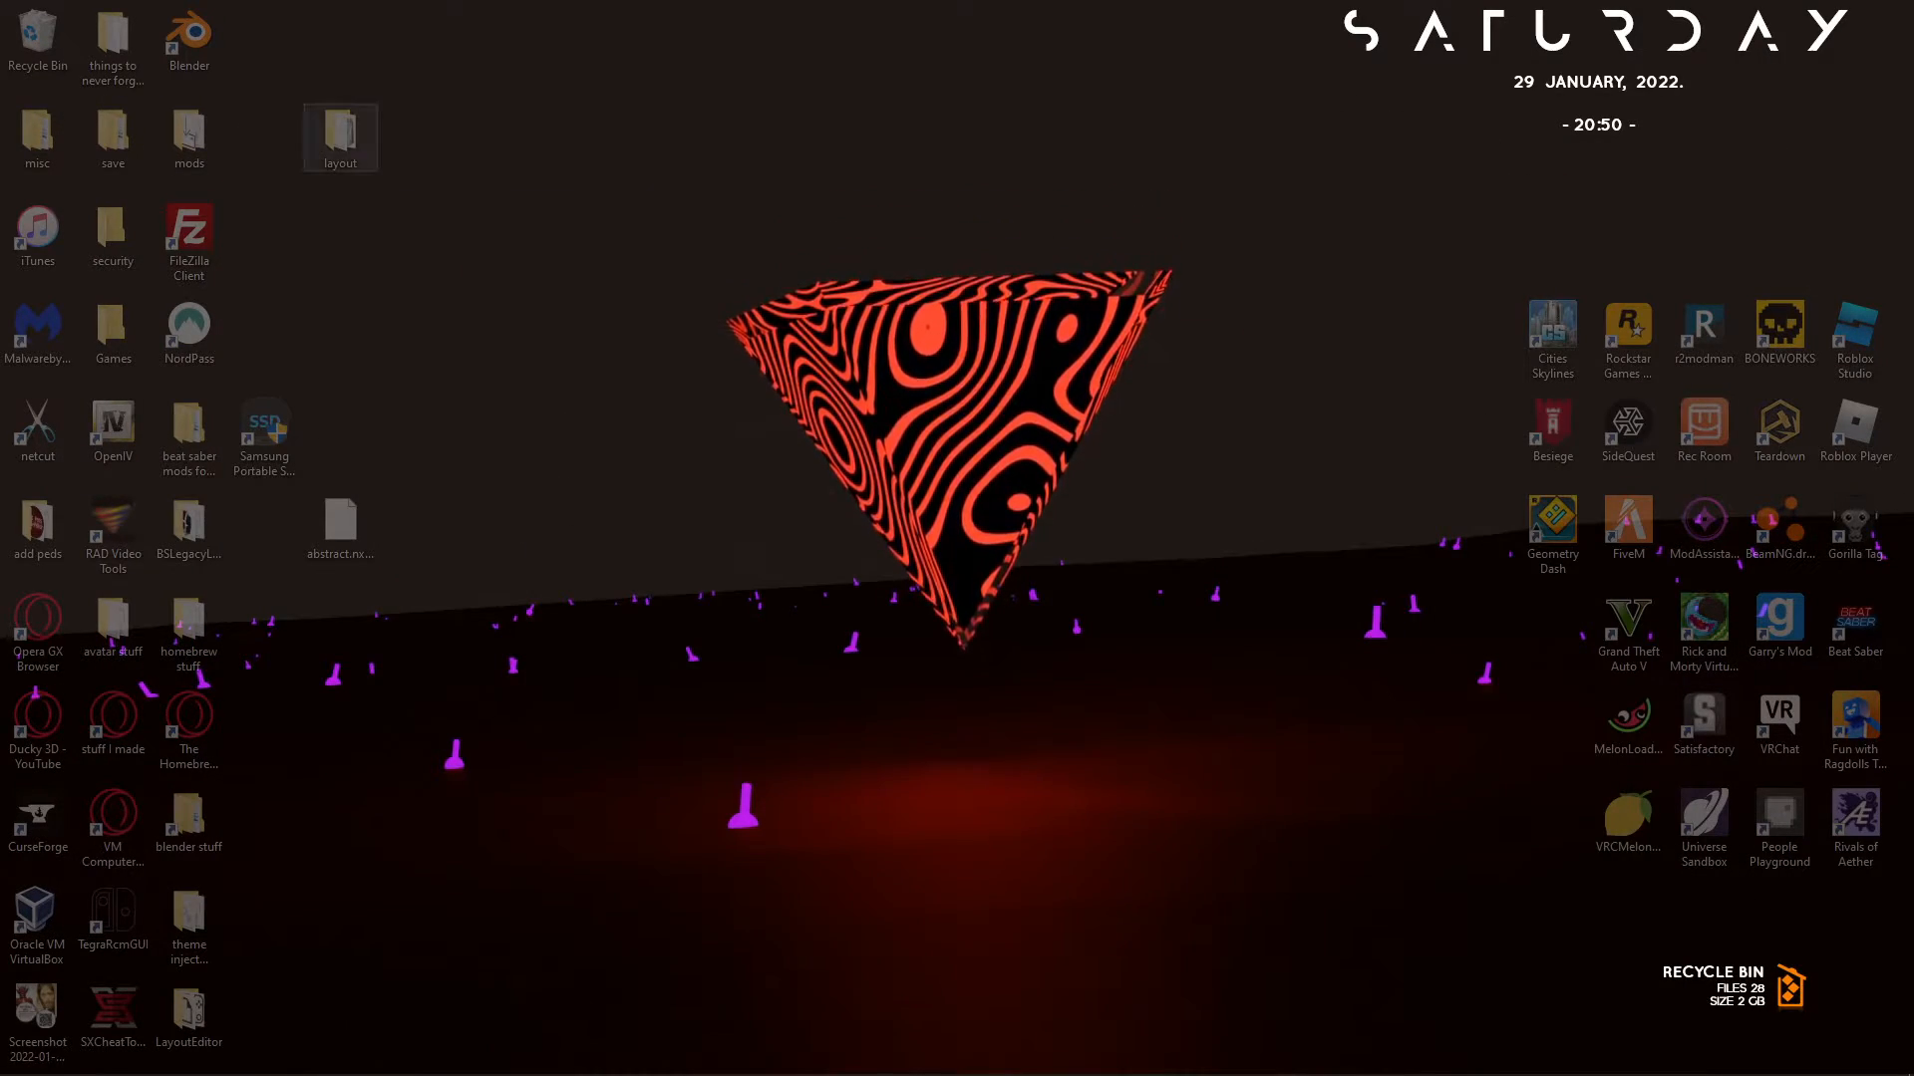
{"action": "double_click", "coordinate": [340, 135]}
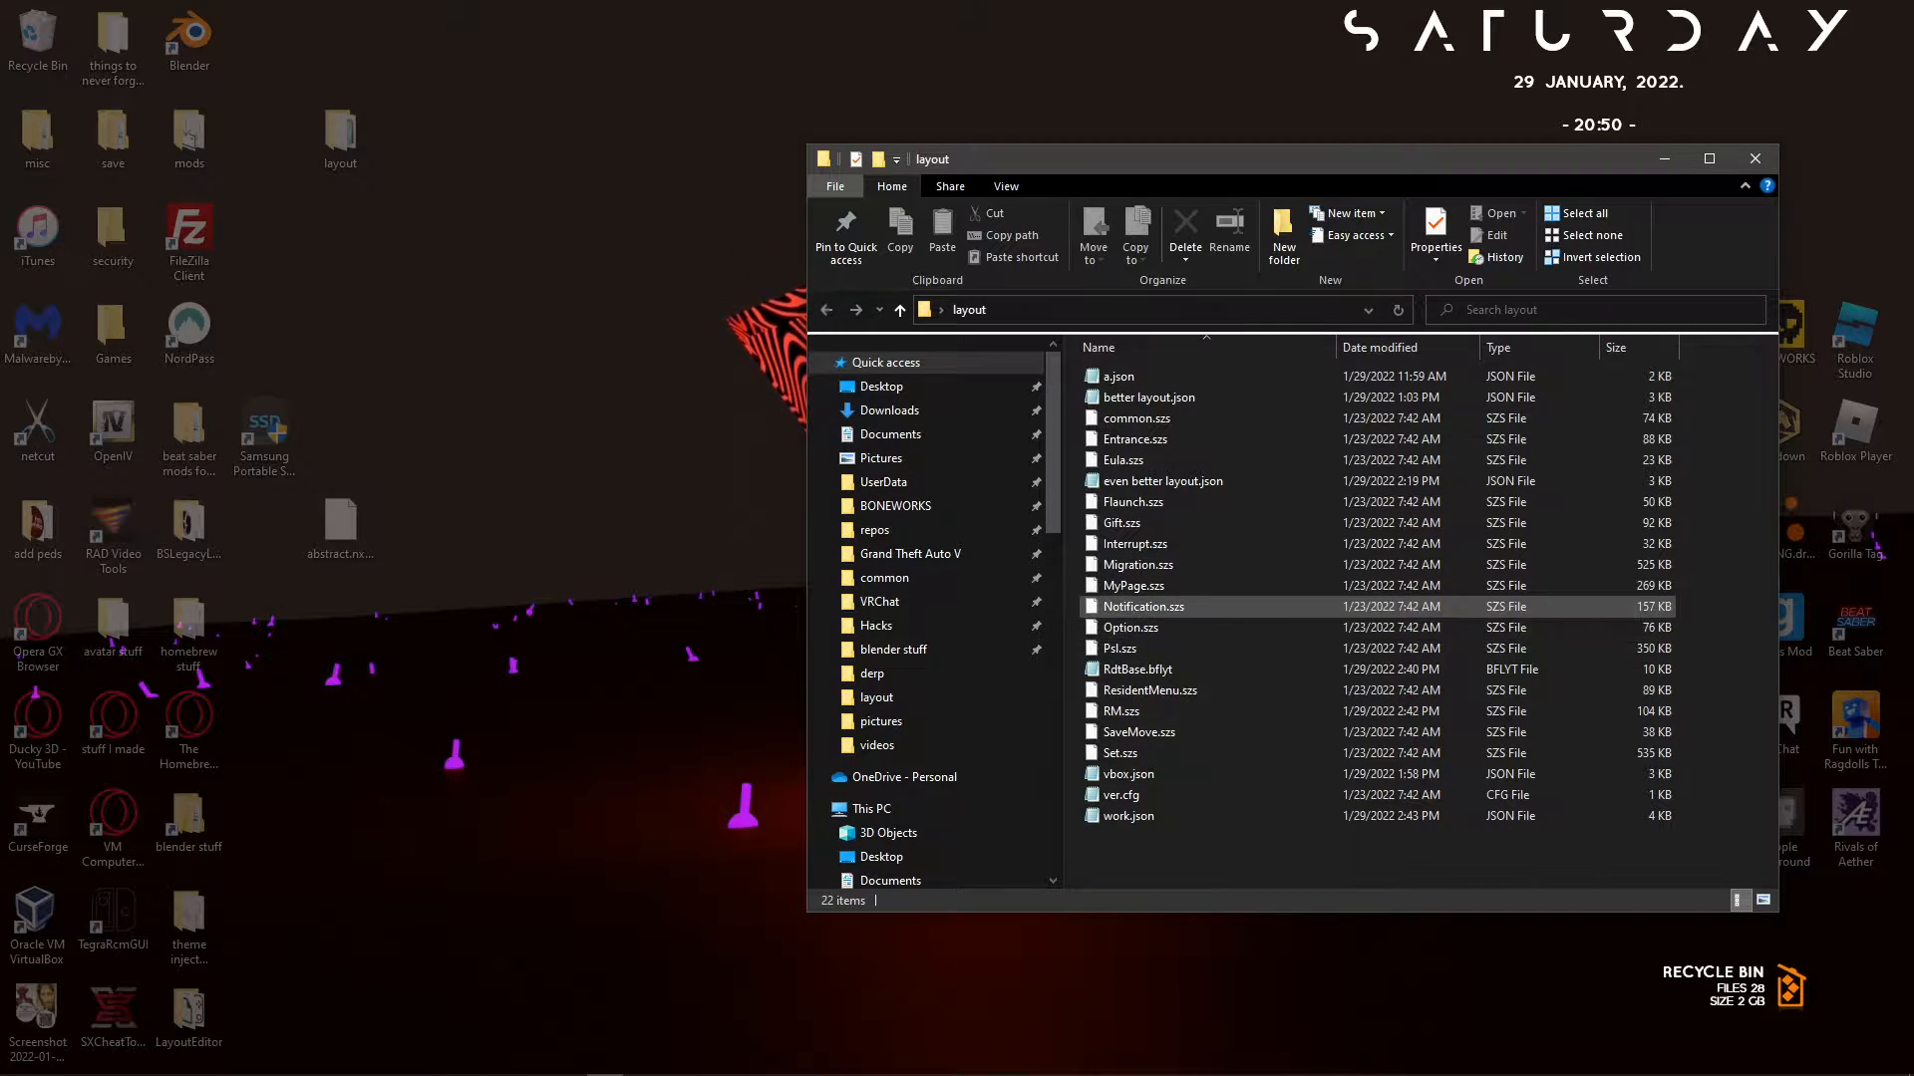
{"action": "mouse_move", "coordinate": [1041, 1073]}
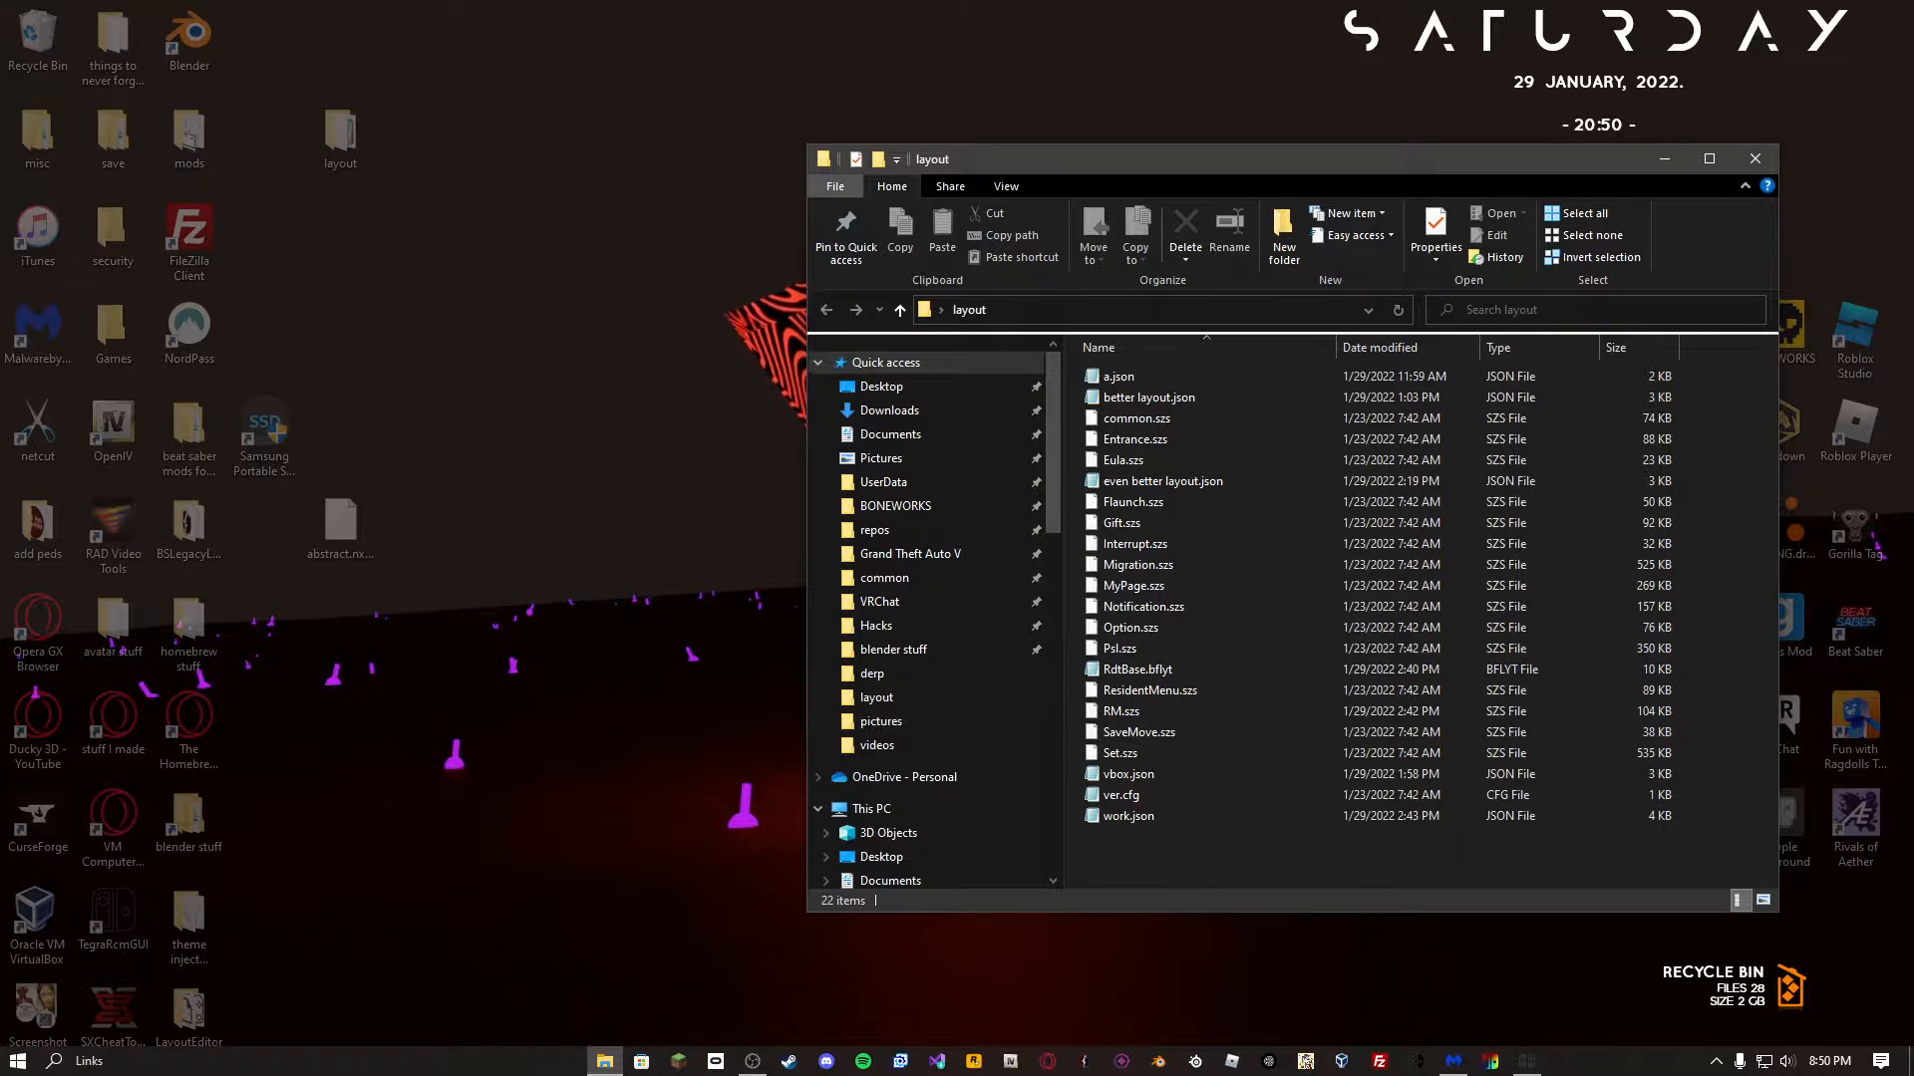
Eject the SWITCH SD (E:) drive.
{"action": "scroll", "coordinate": [932, 649], "scroll_direction": "down", "scroll_amount": 4}
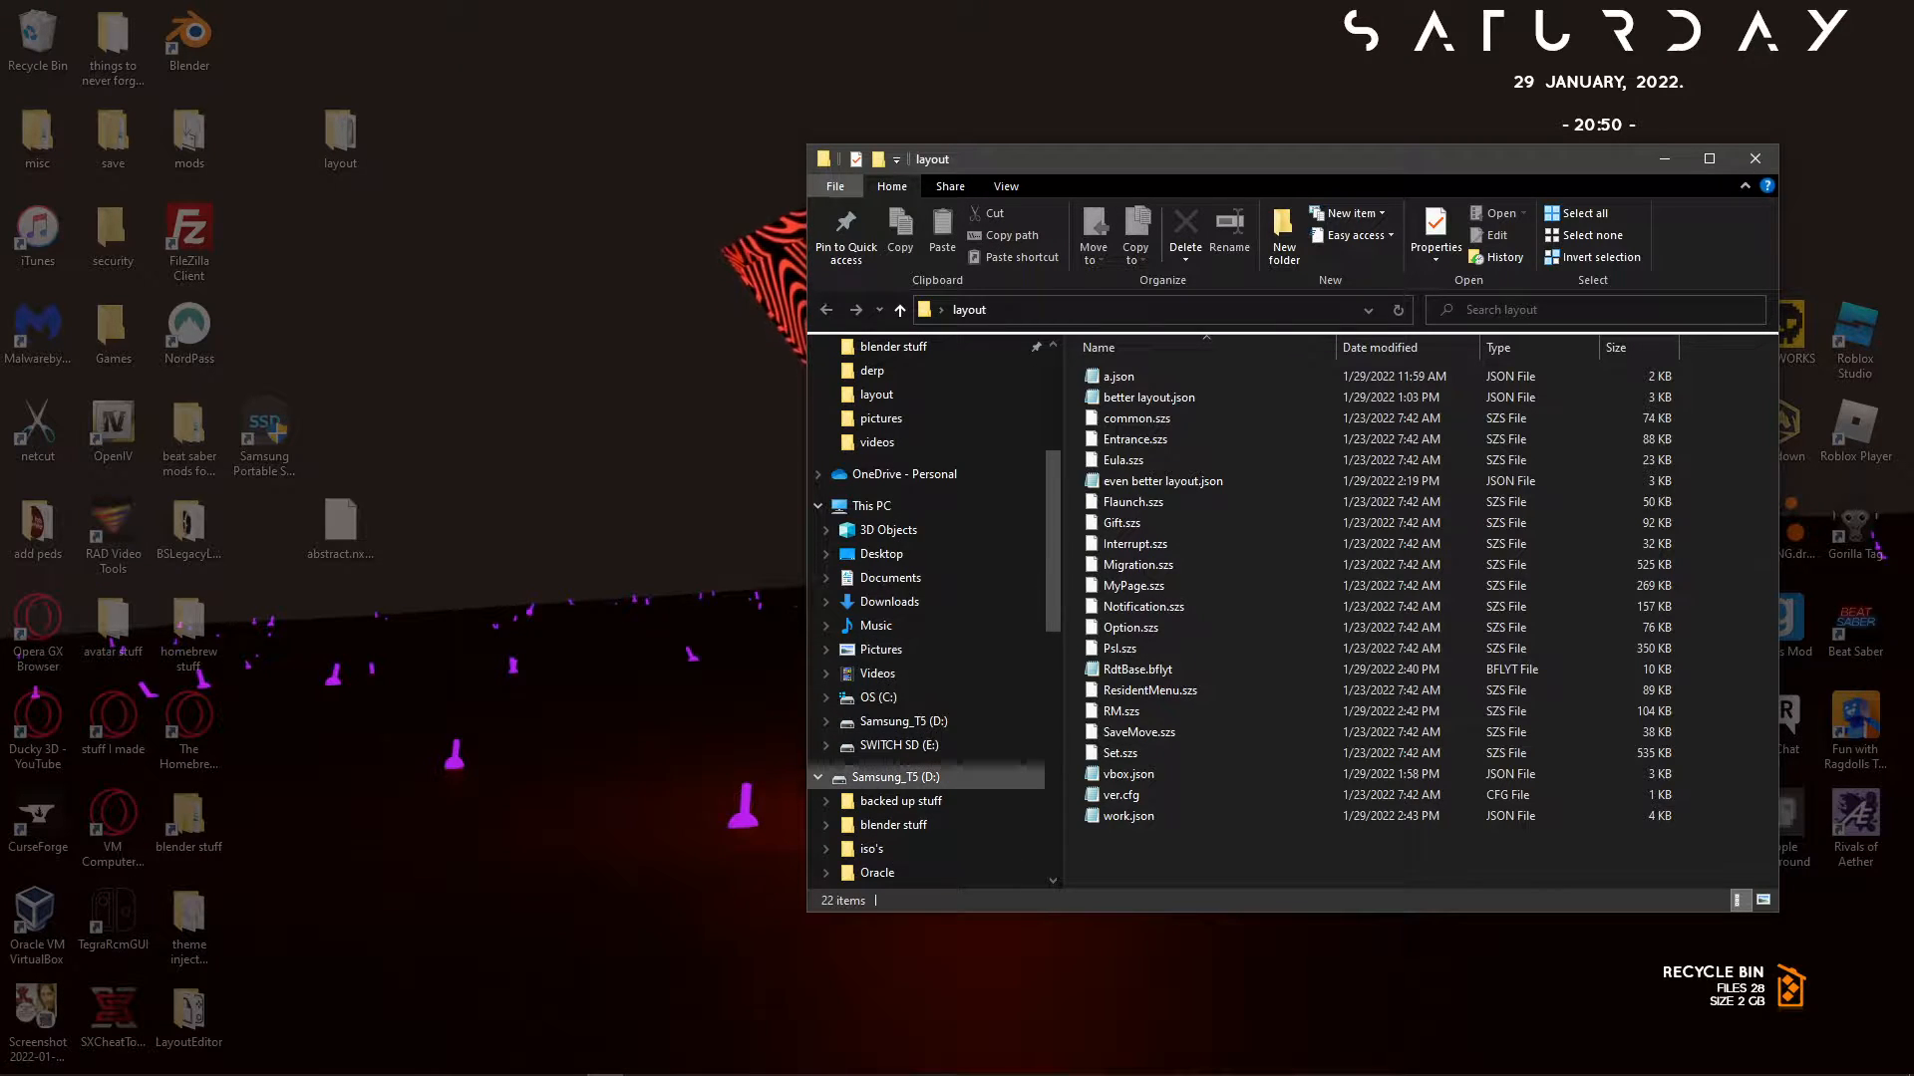
{"action": "right_click", "coordinate": [937, 745]}
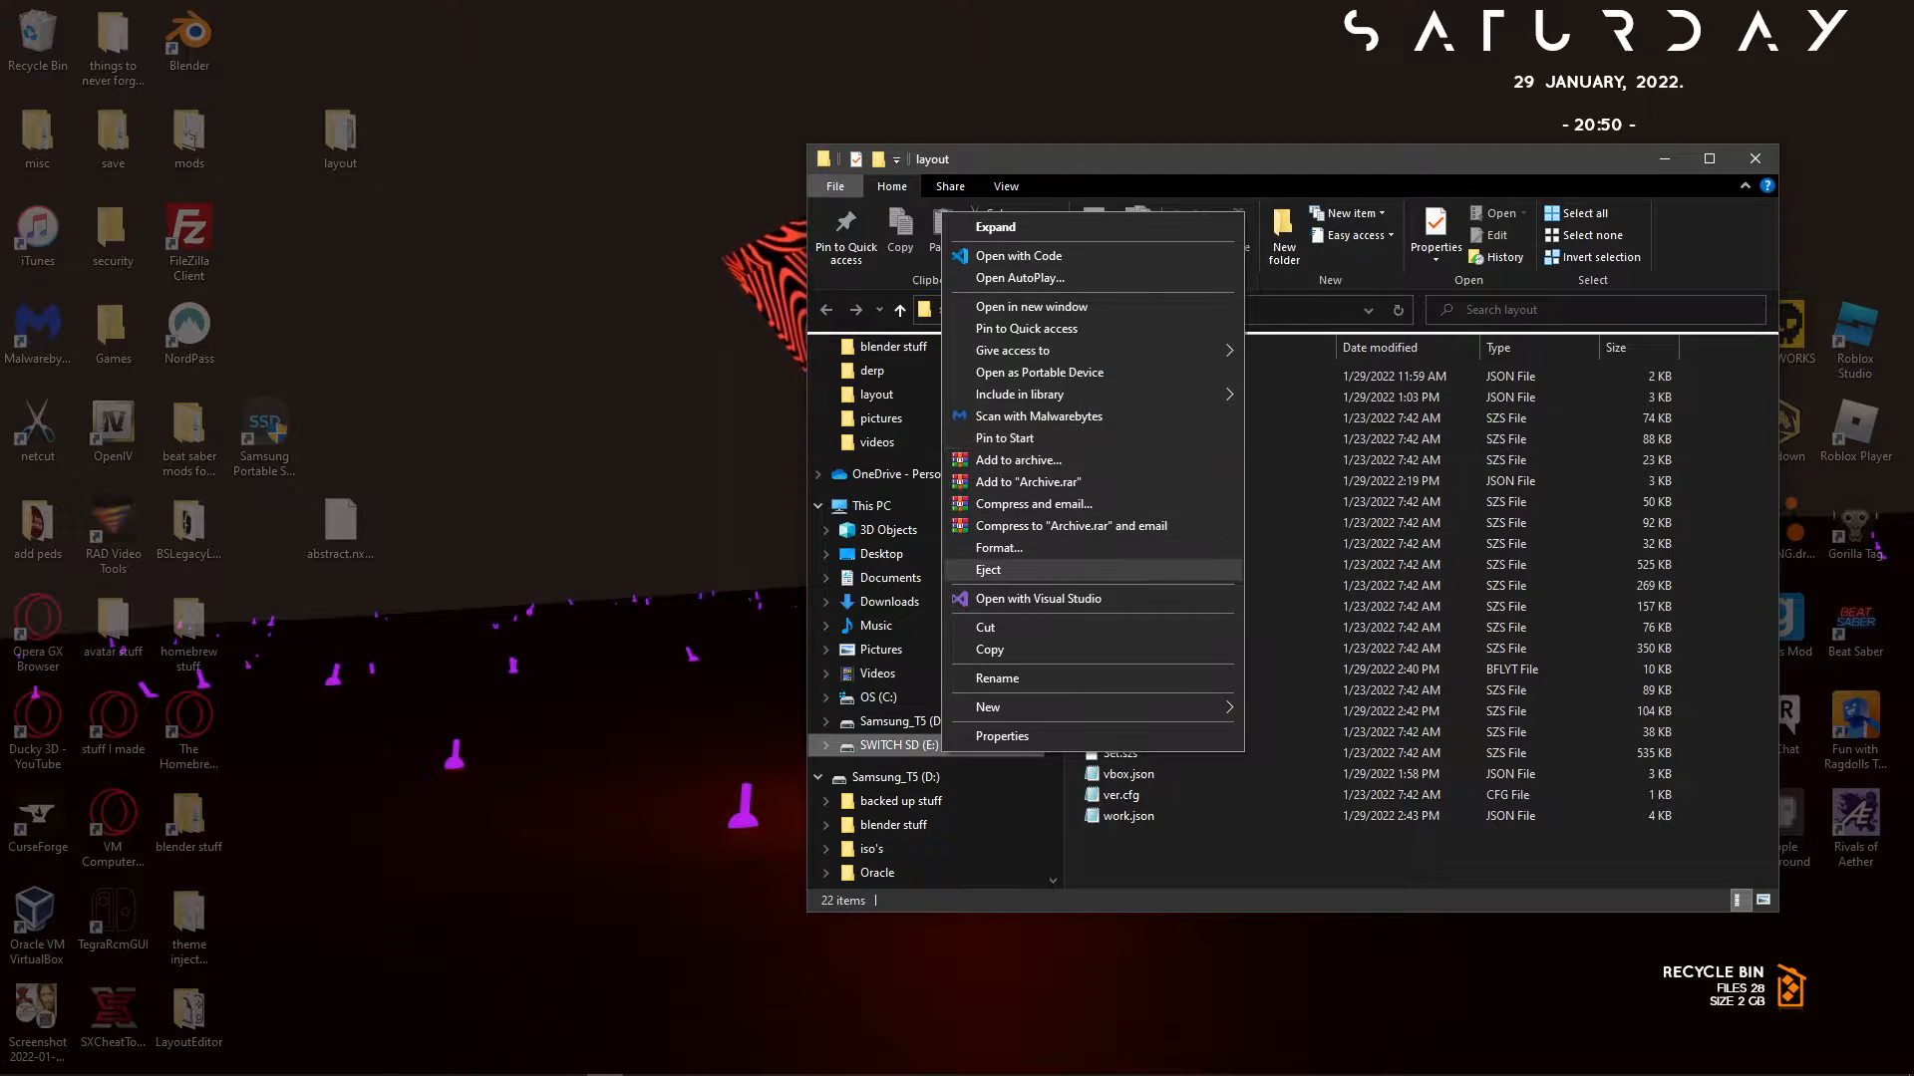
{"action": "left_click", "coordinate": [988, 569]}
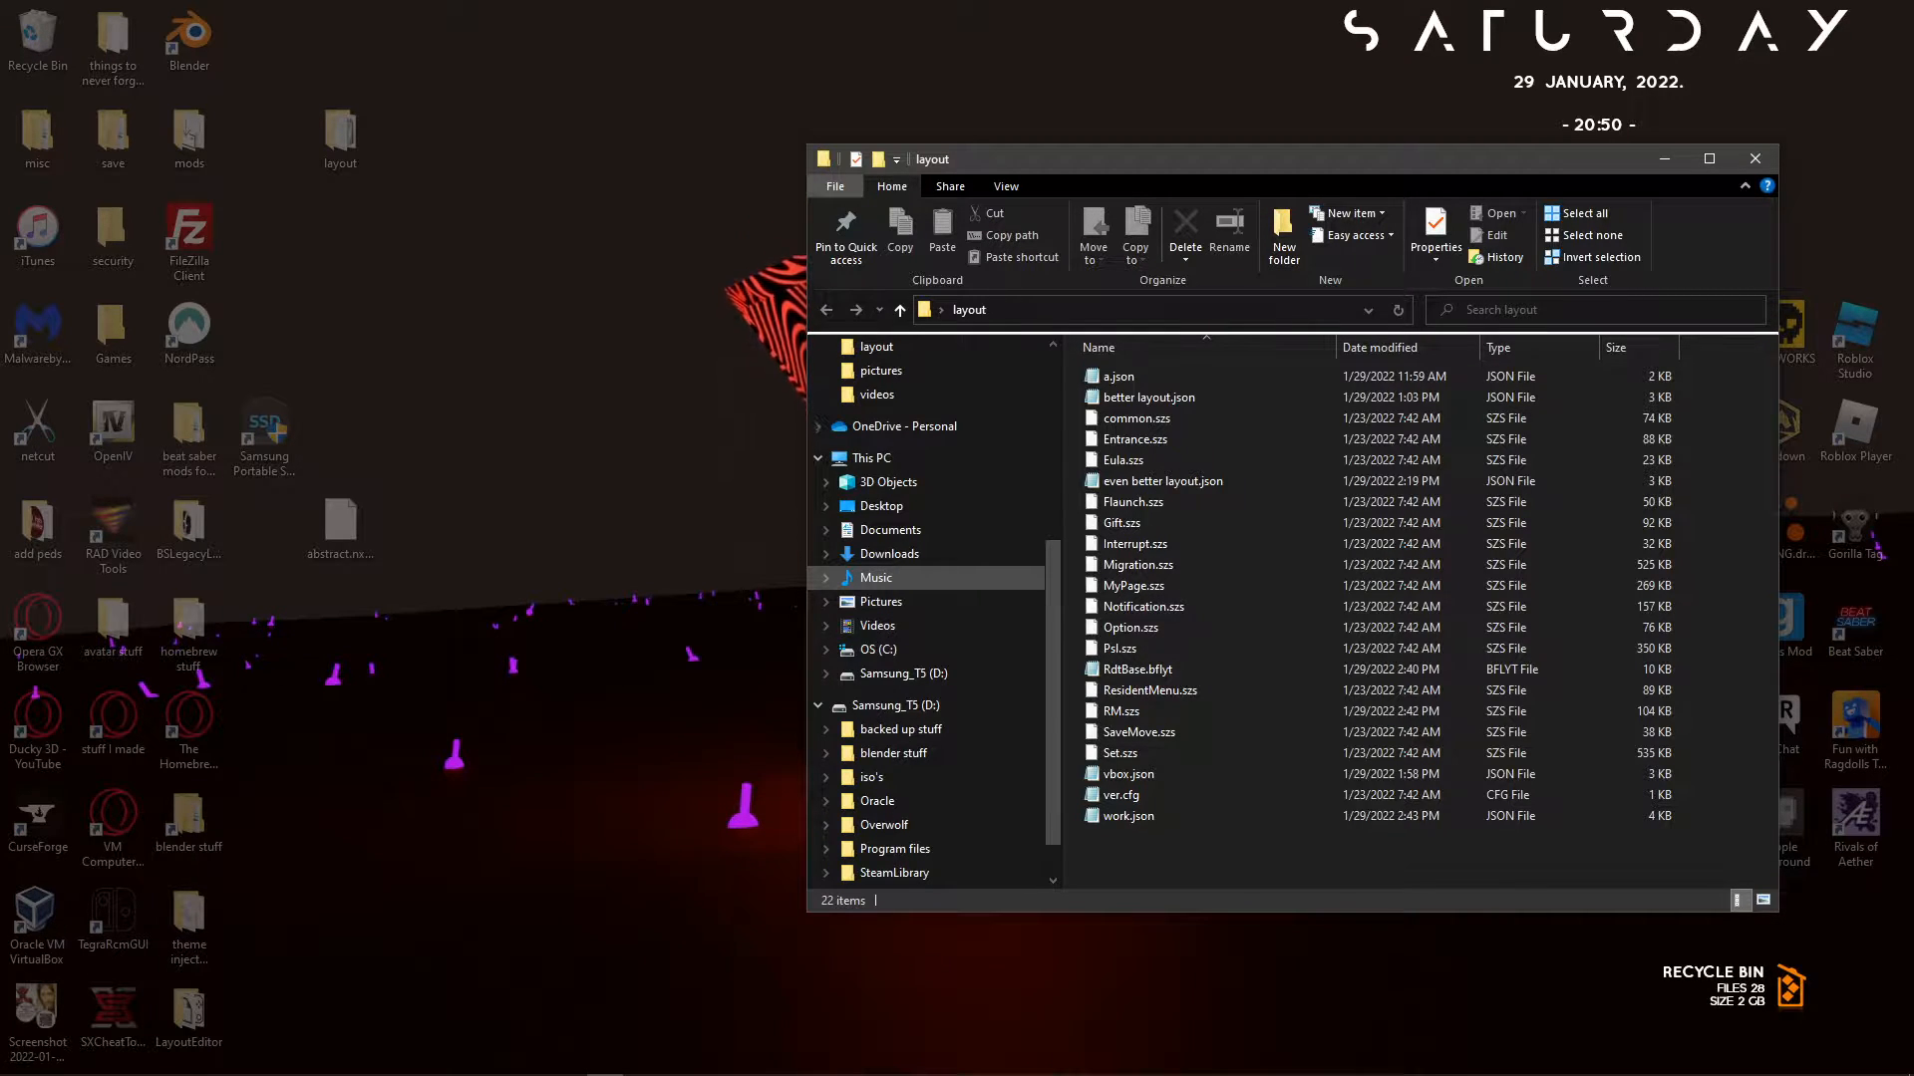
{"action": "mouse_move", "coordinate": [1435, 1073]}
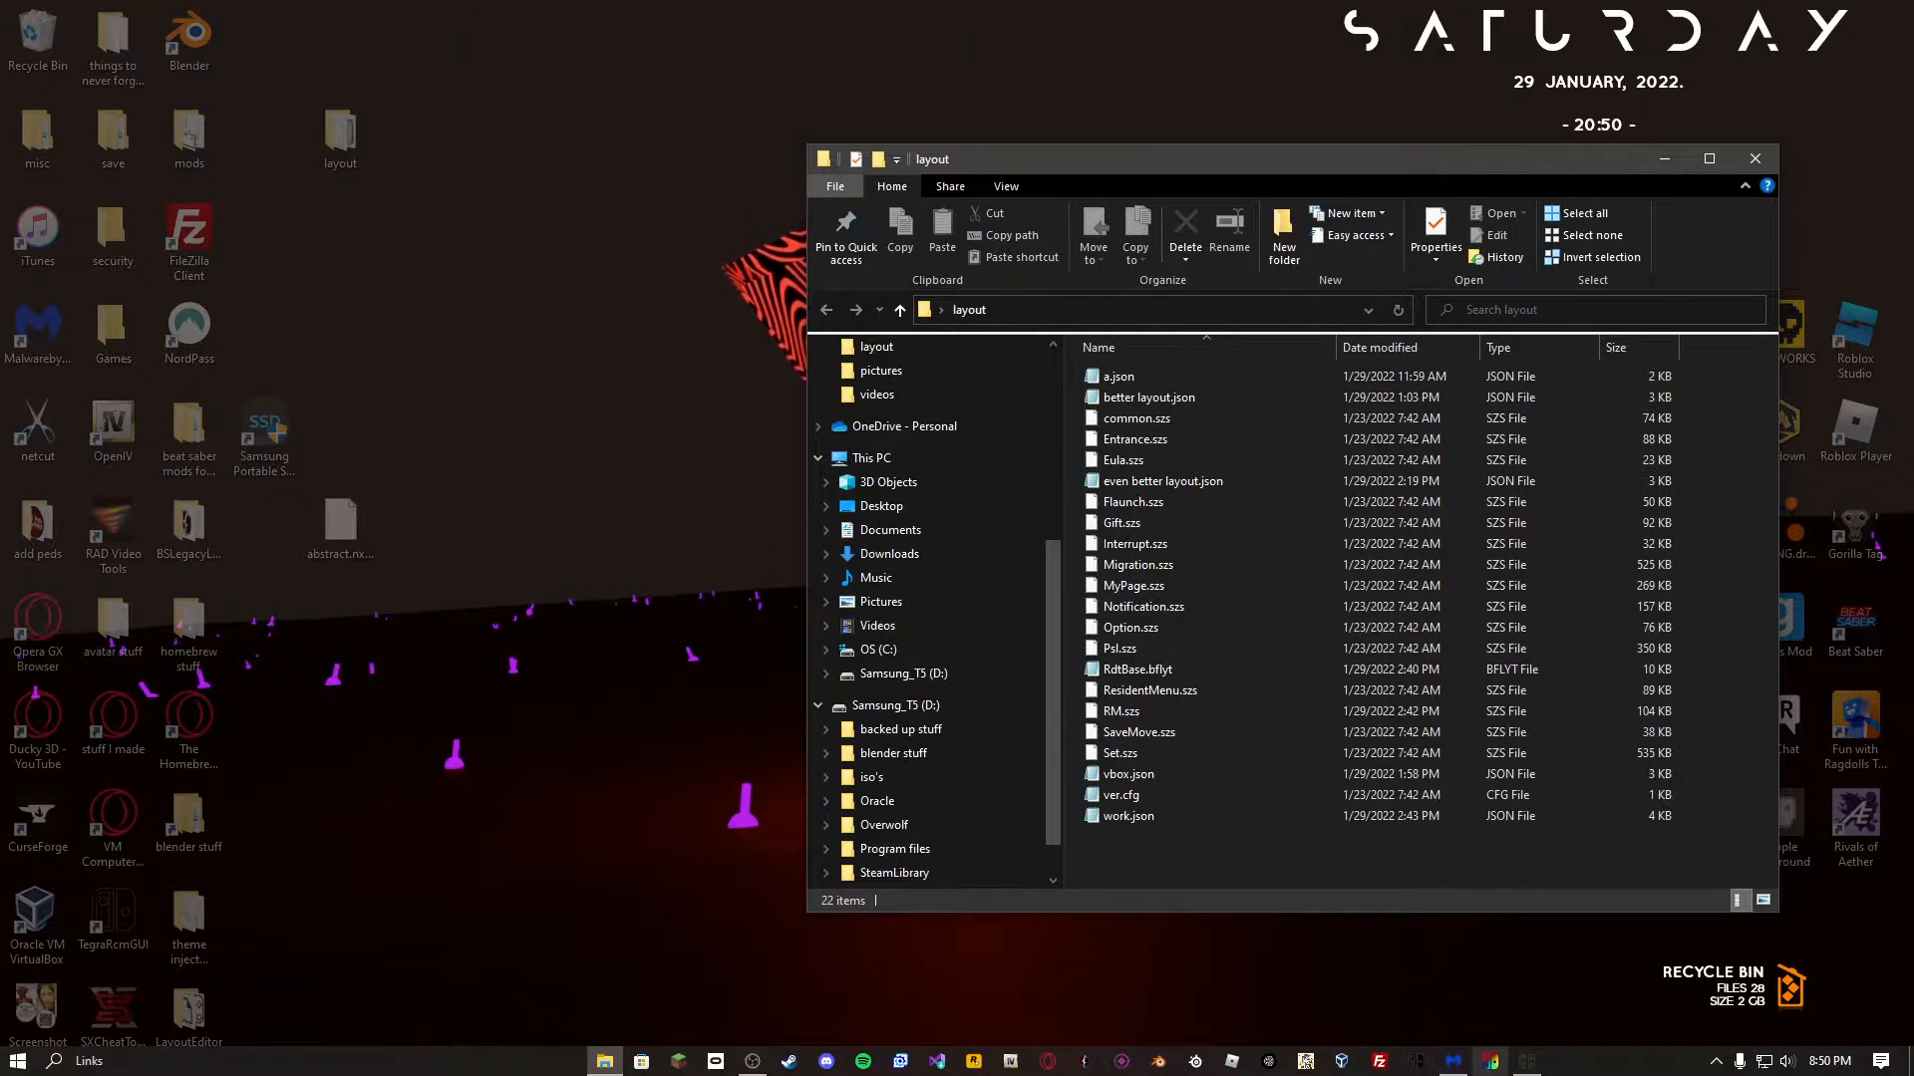
{"action": "left_click", "coordinate": [752, 1061]}
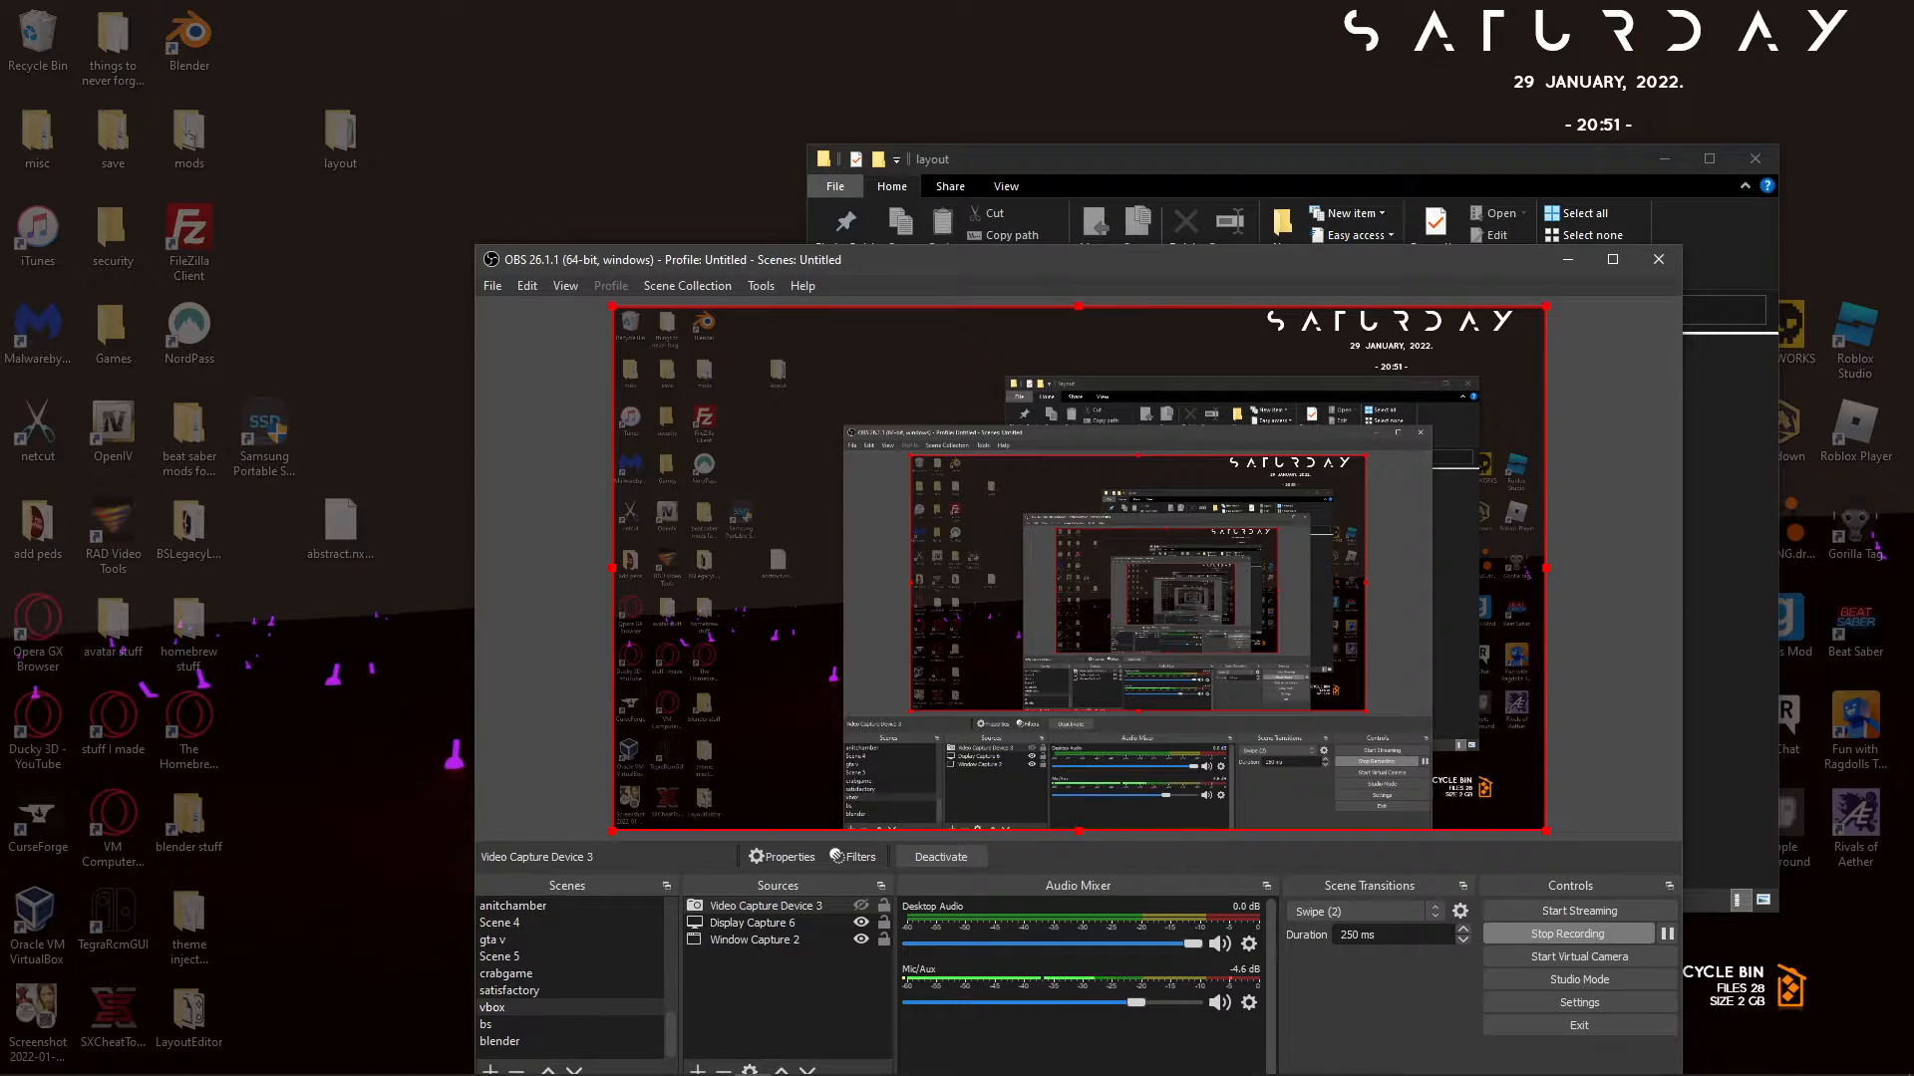
{"action": "left_click", "coordinate": [1568, 260]}
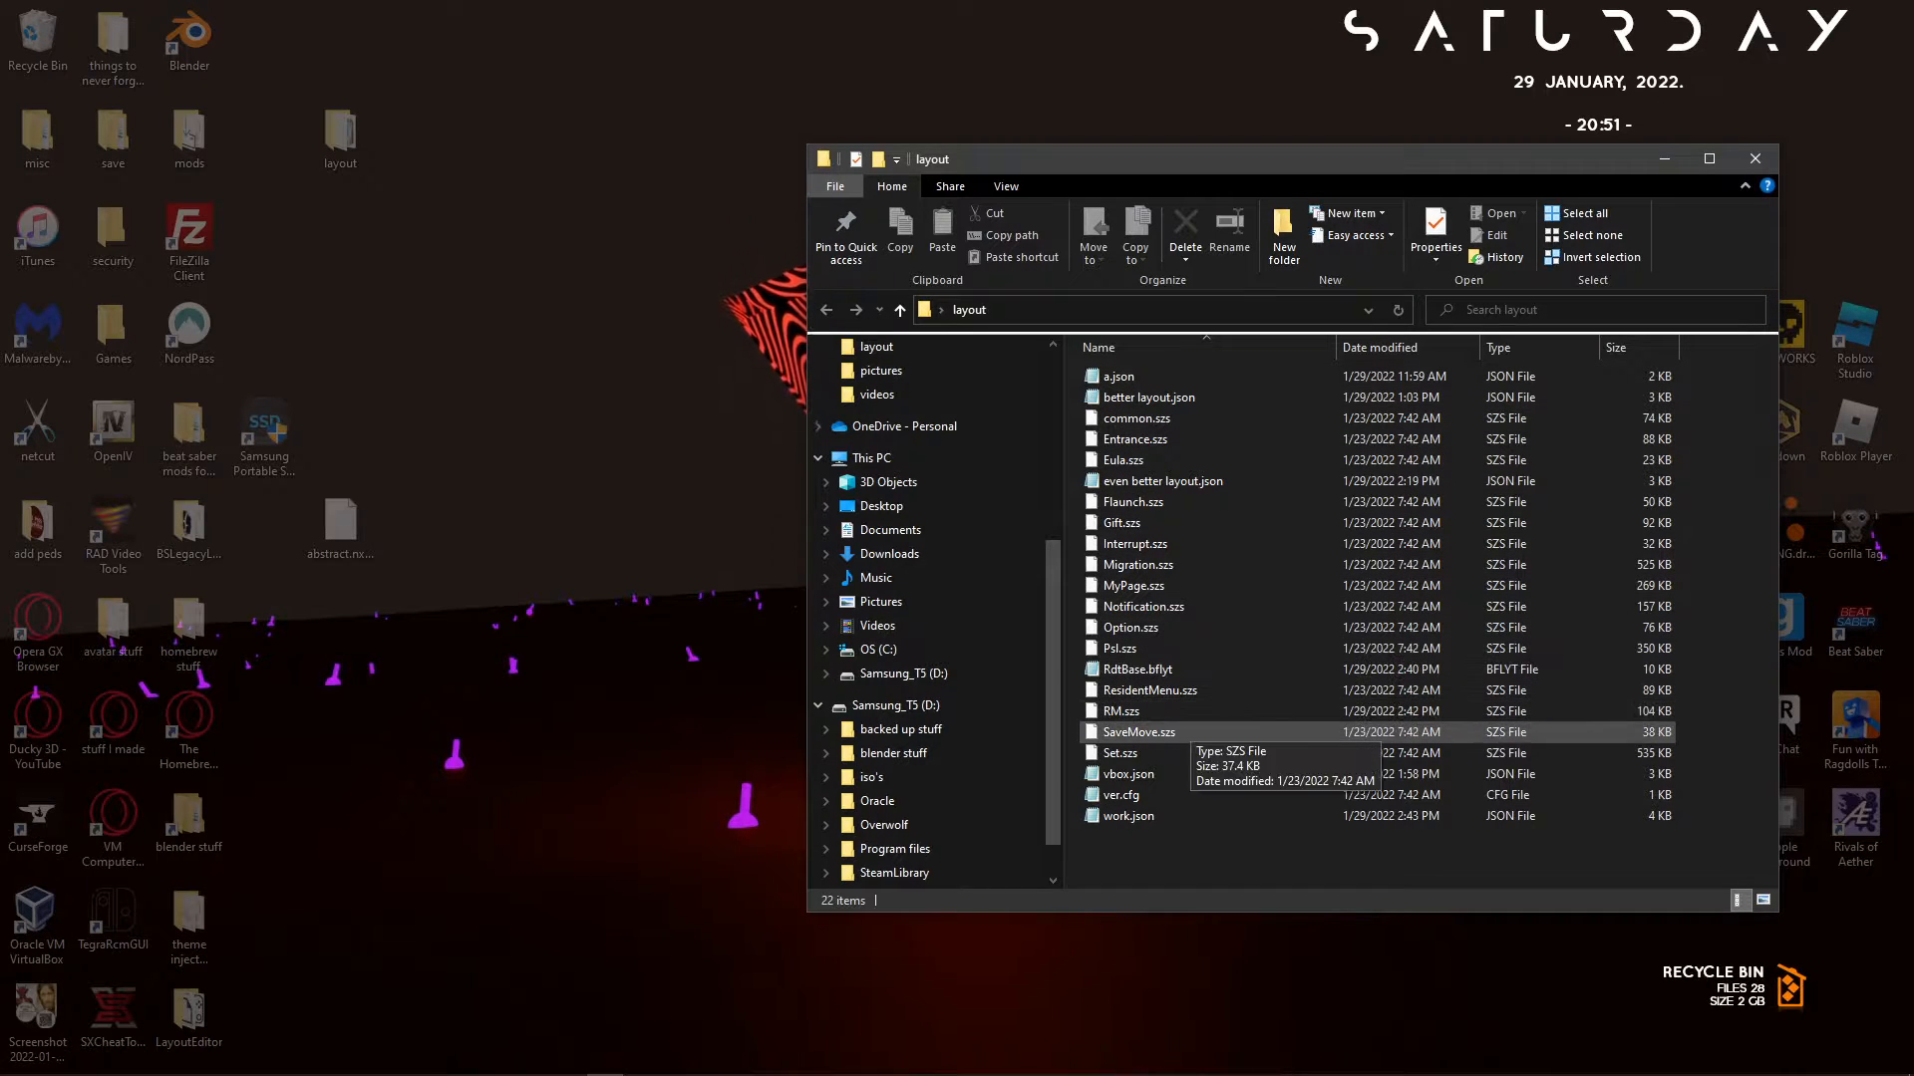
Delete vbox.json from the layout folder.
{"action": "right_click", "coordinate": [1164, 773]}
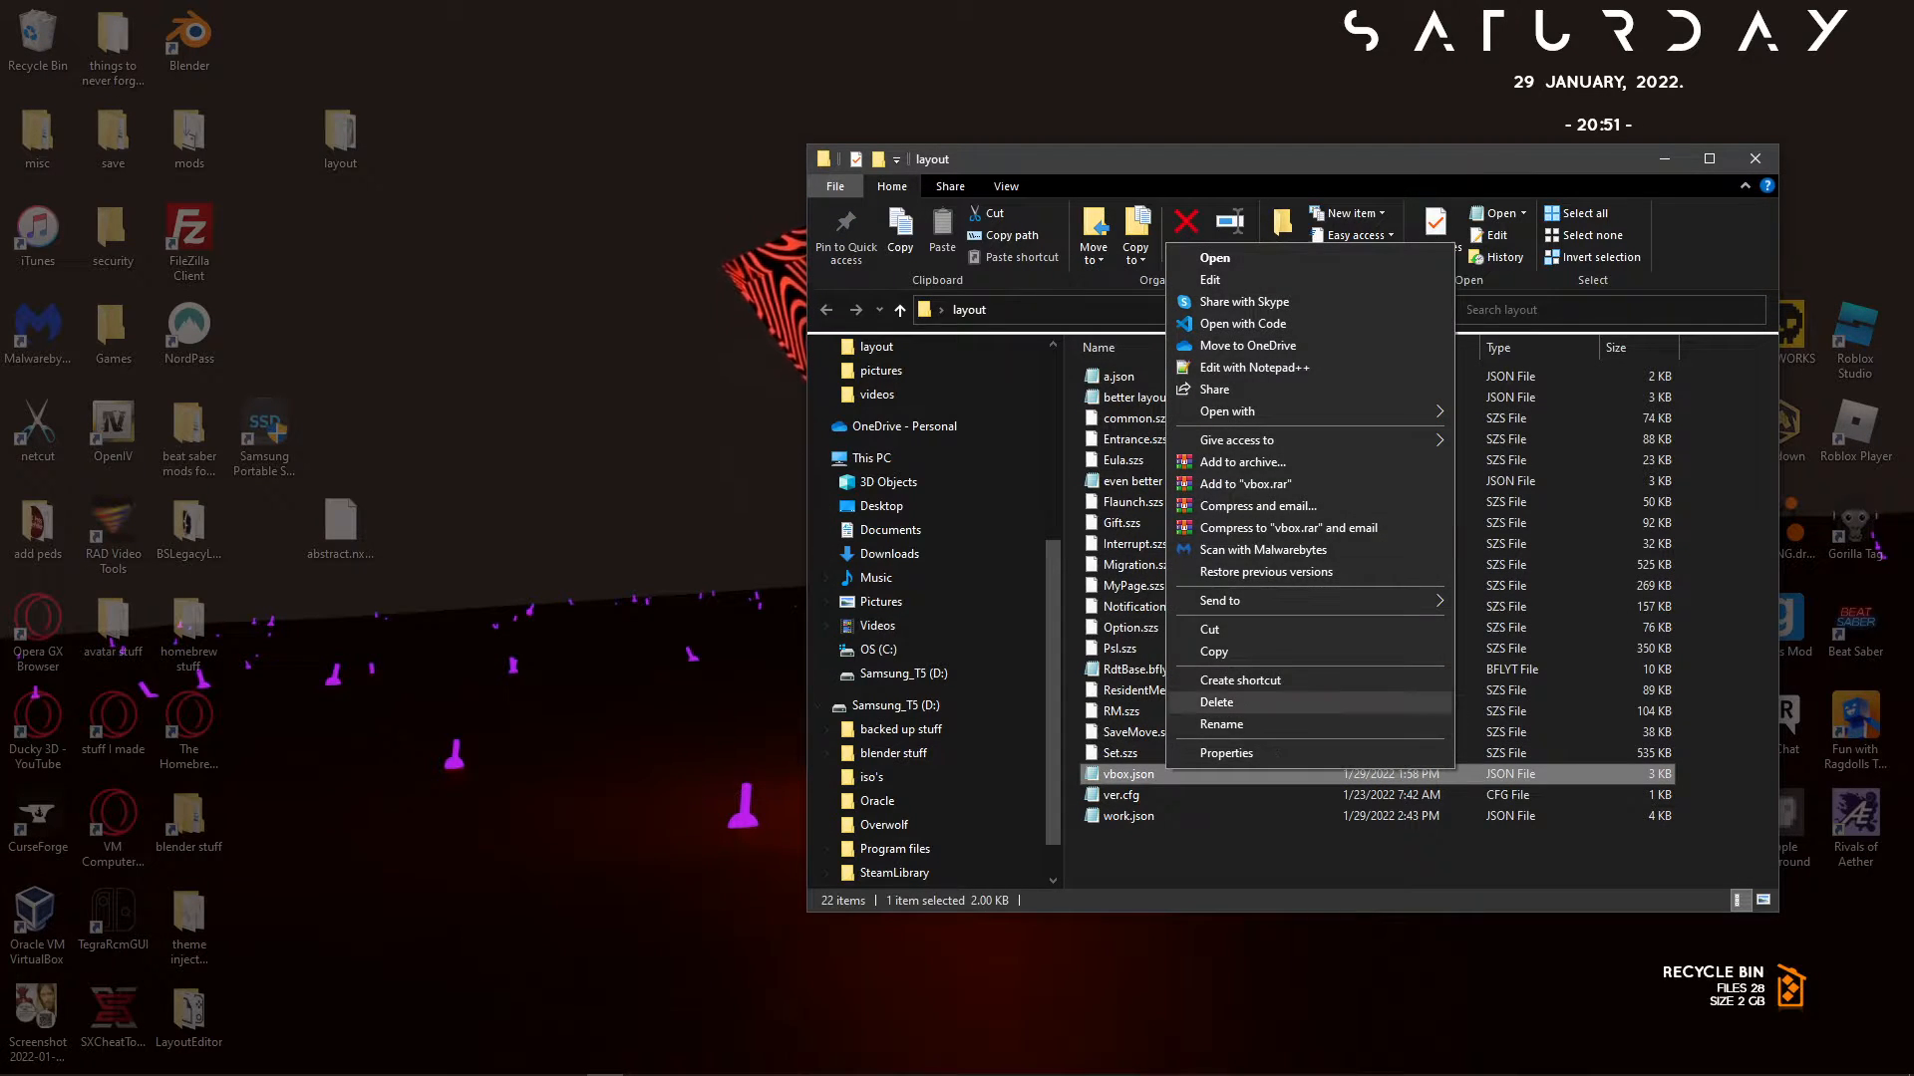
{"action": "left_click", "coordinate": [1196, 712]}
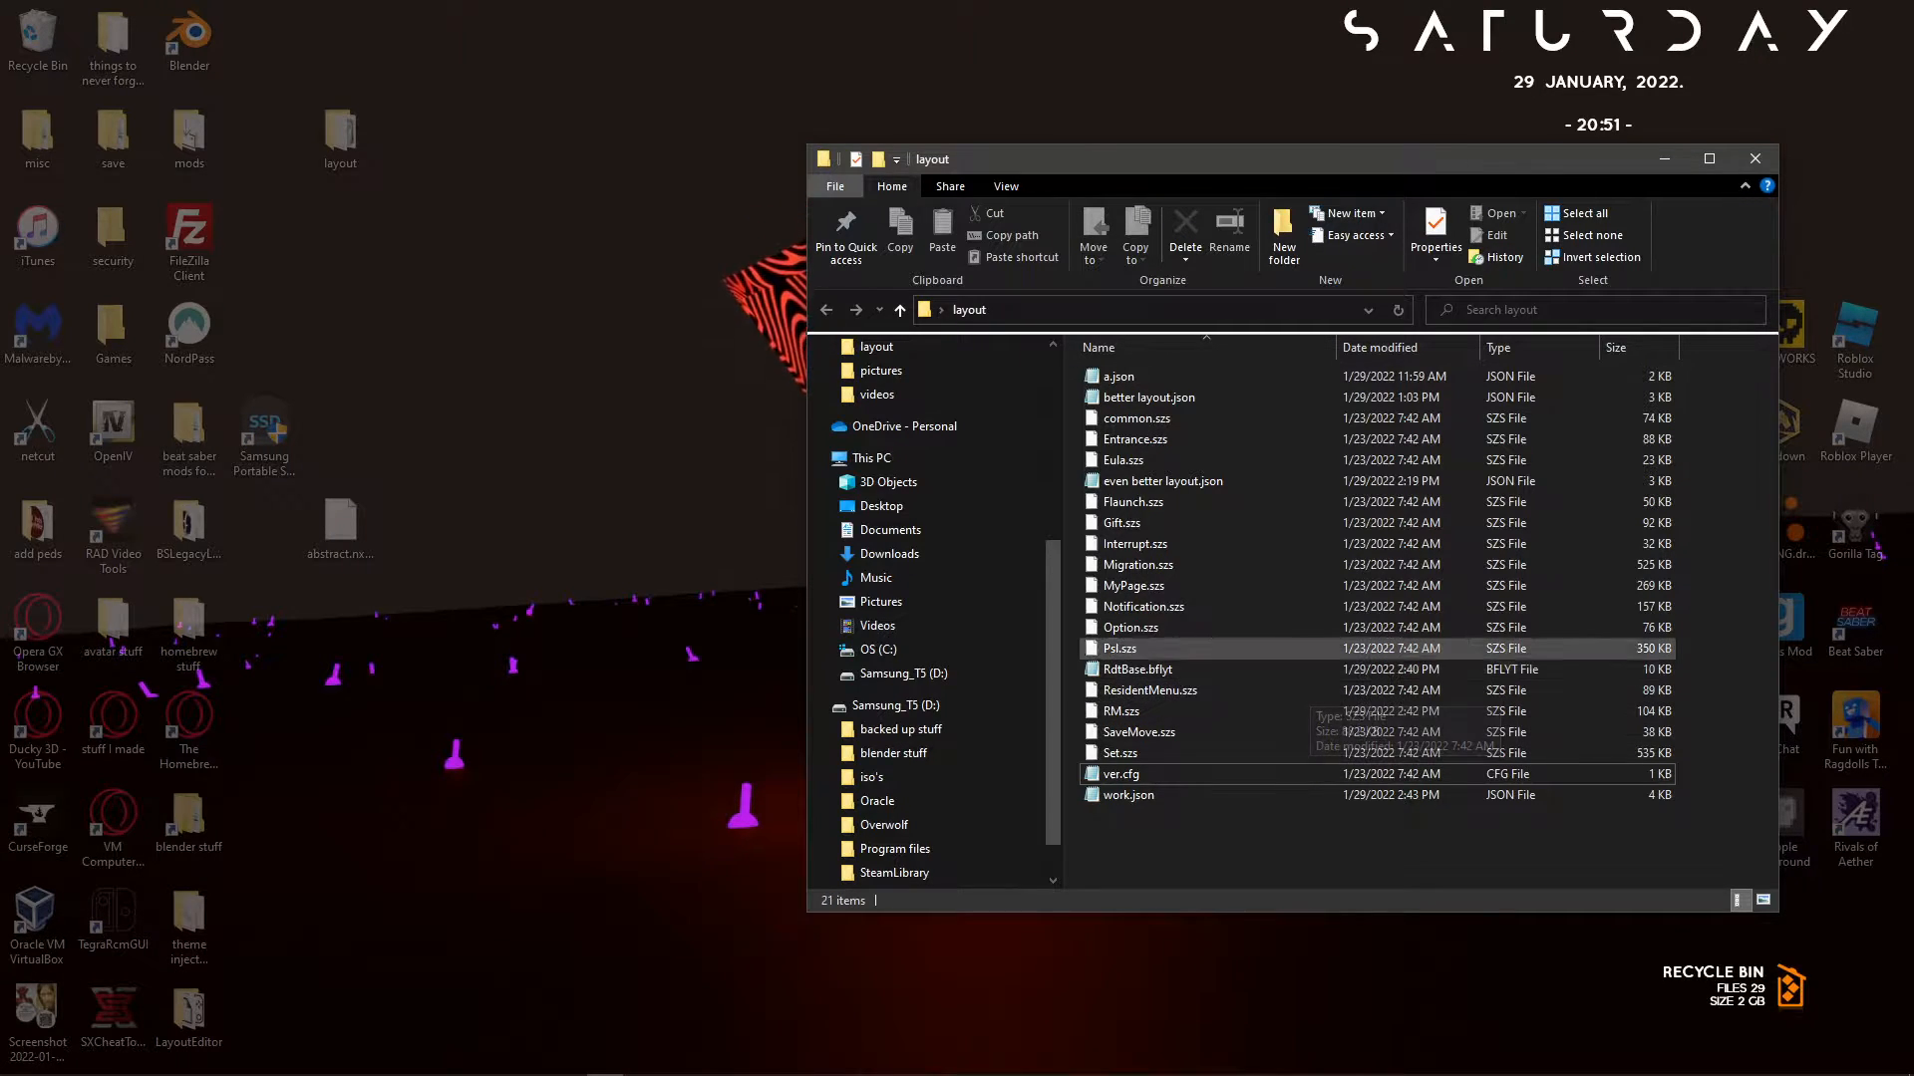
Switch to Opera GX, showing the SwitchLayoutEditor releases page, and close the BflytPreview window.
{"action": "mouse_move", "coordinate": [1305, 1067]}
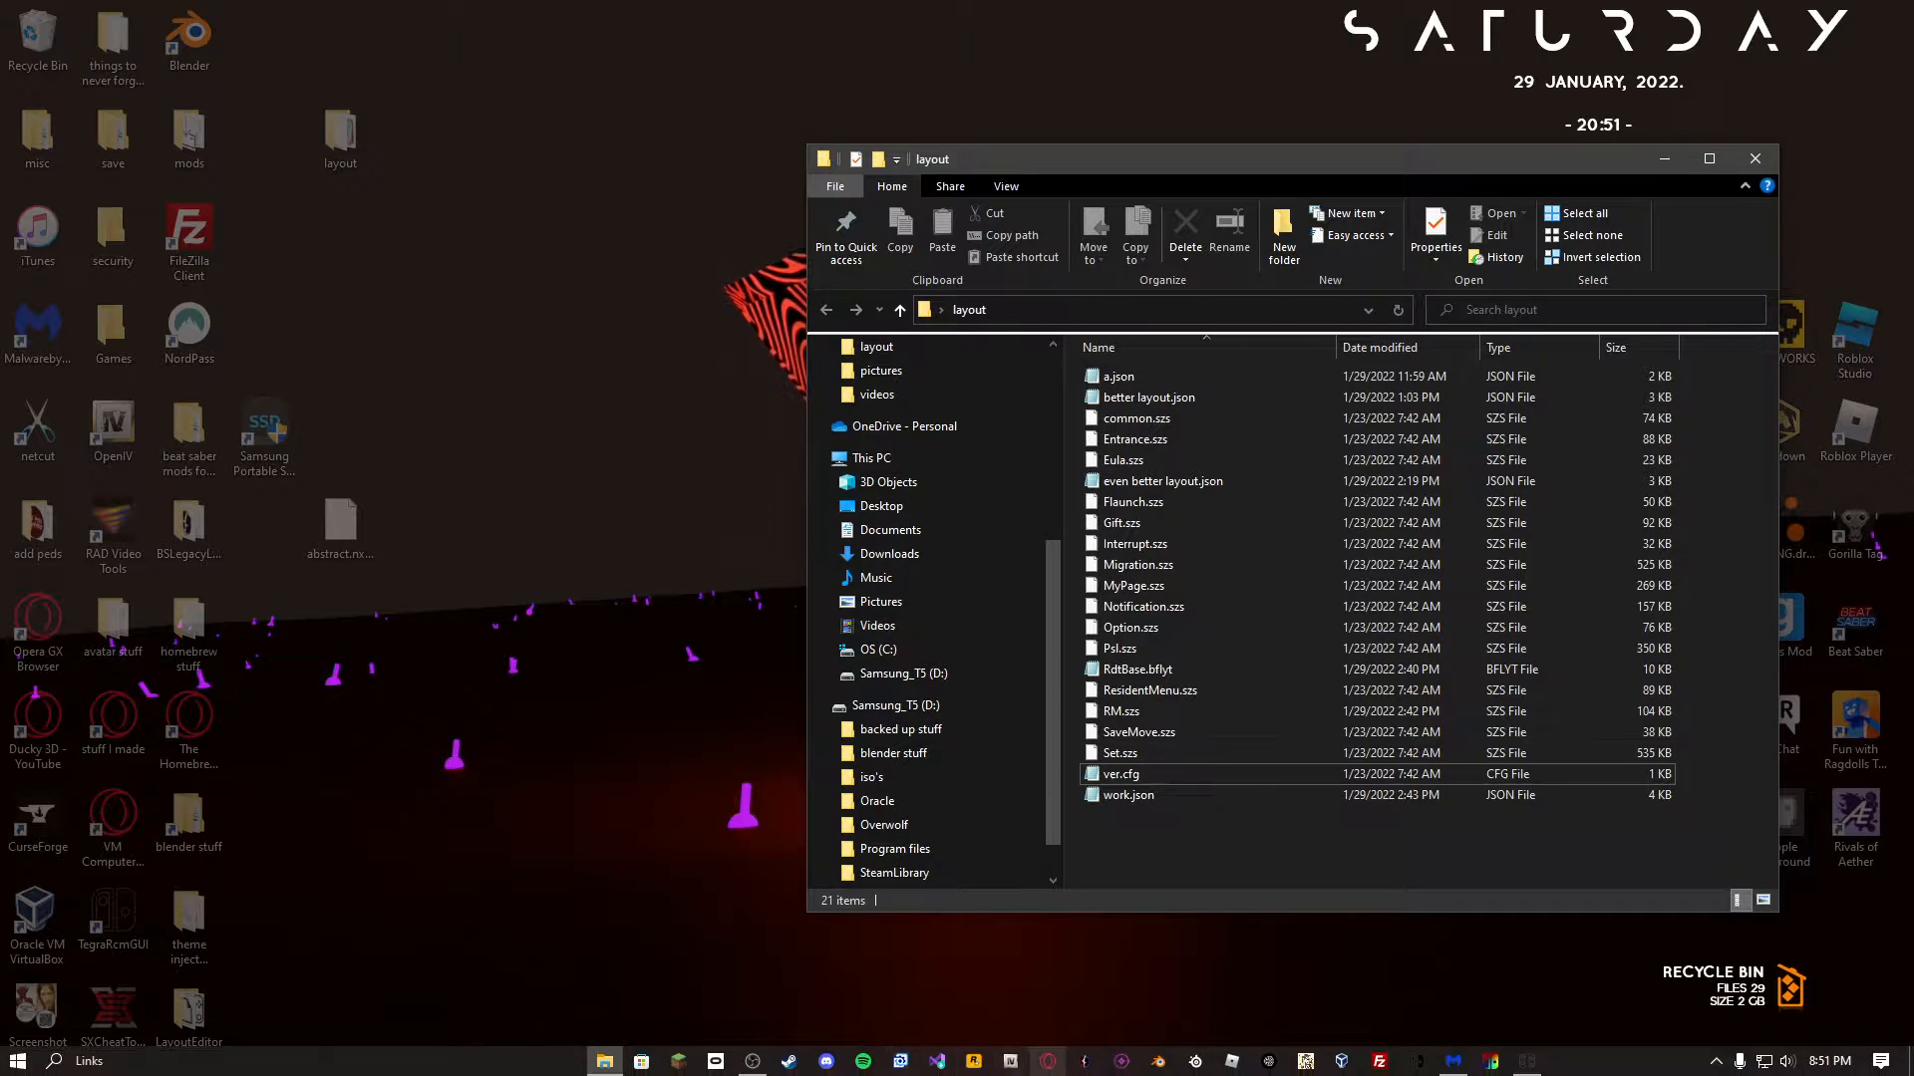
{"action": "left_click", "coordinate": [1047, 1065]}
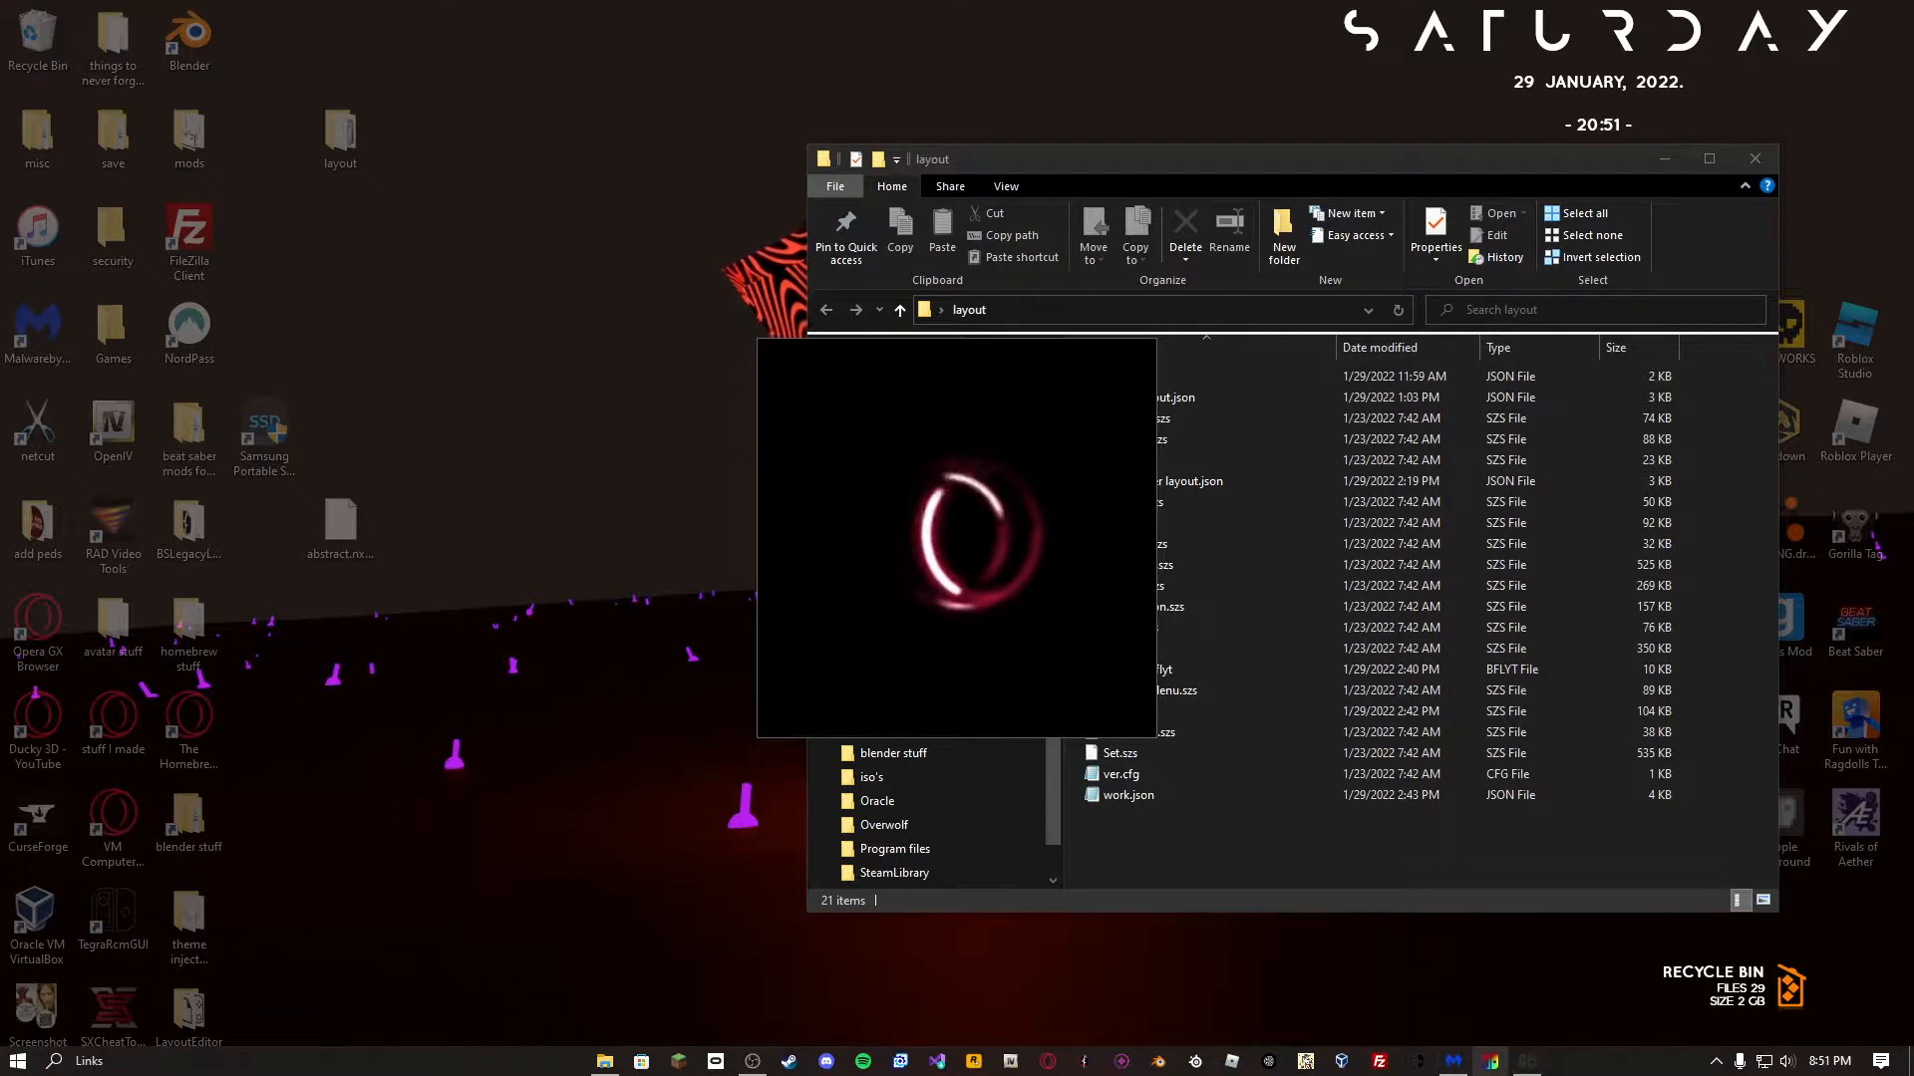
{"action": "right_click", "coordinate": [1526, 1062]}
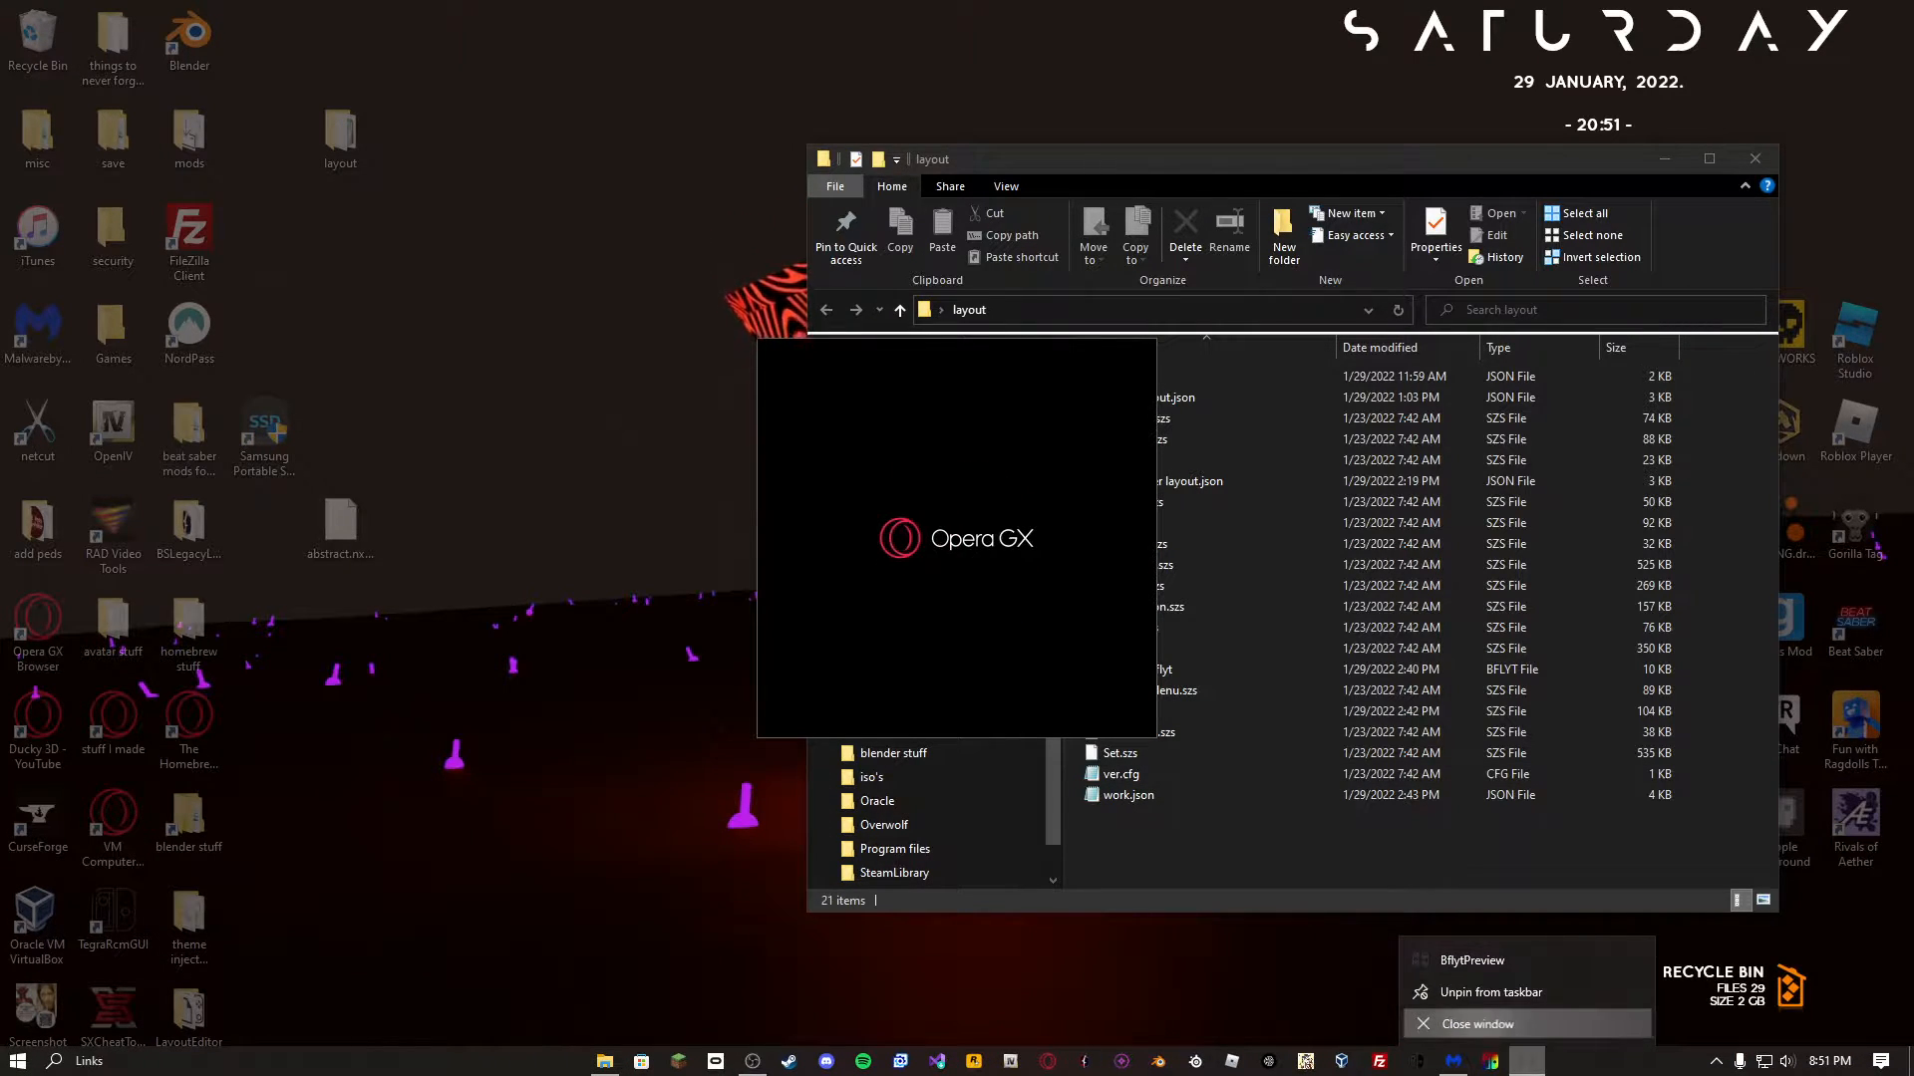
{"action": "left_click", "coordinate": [1476, 1023]}
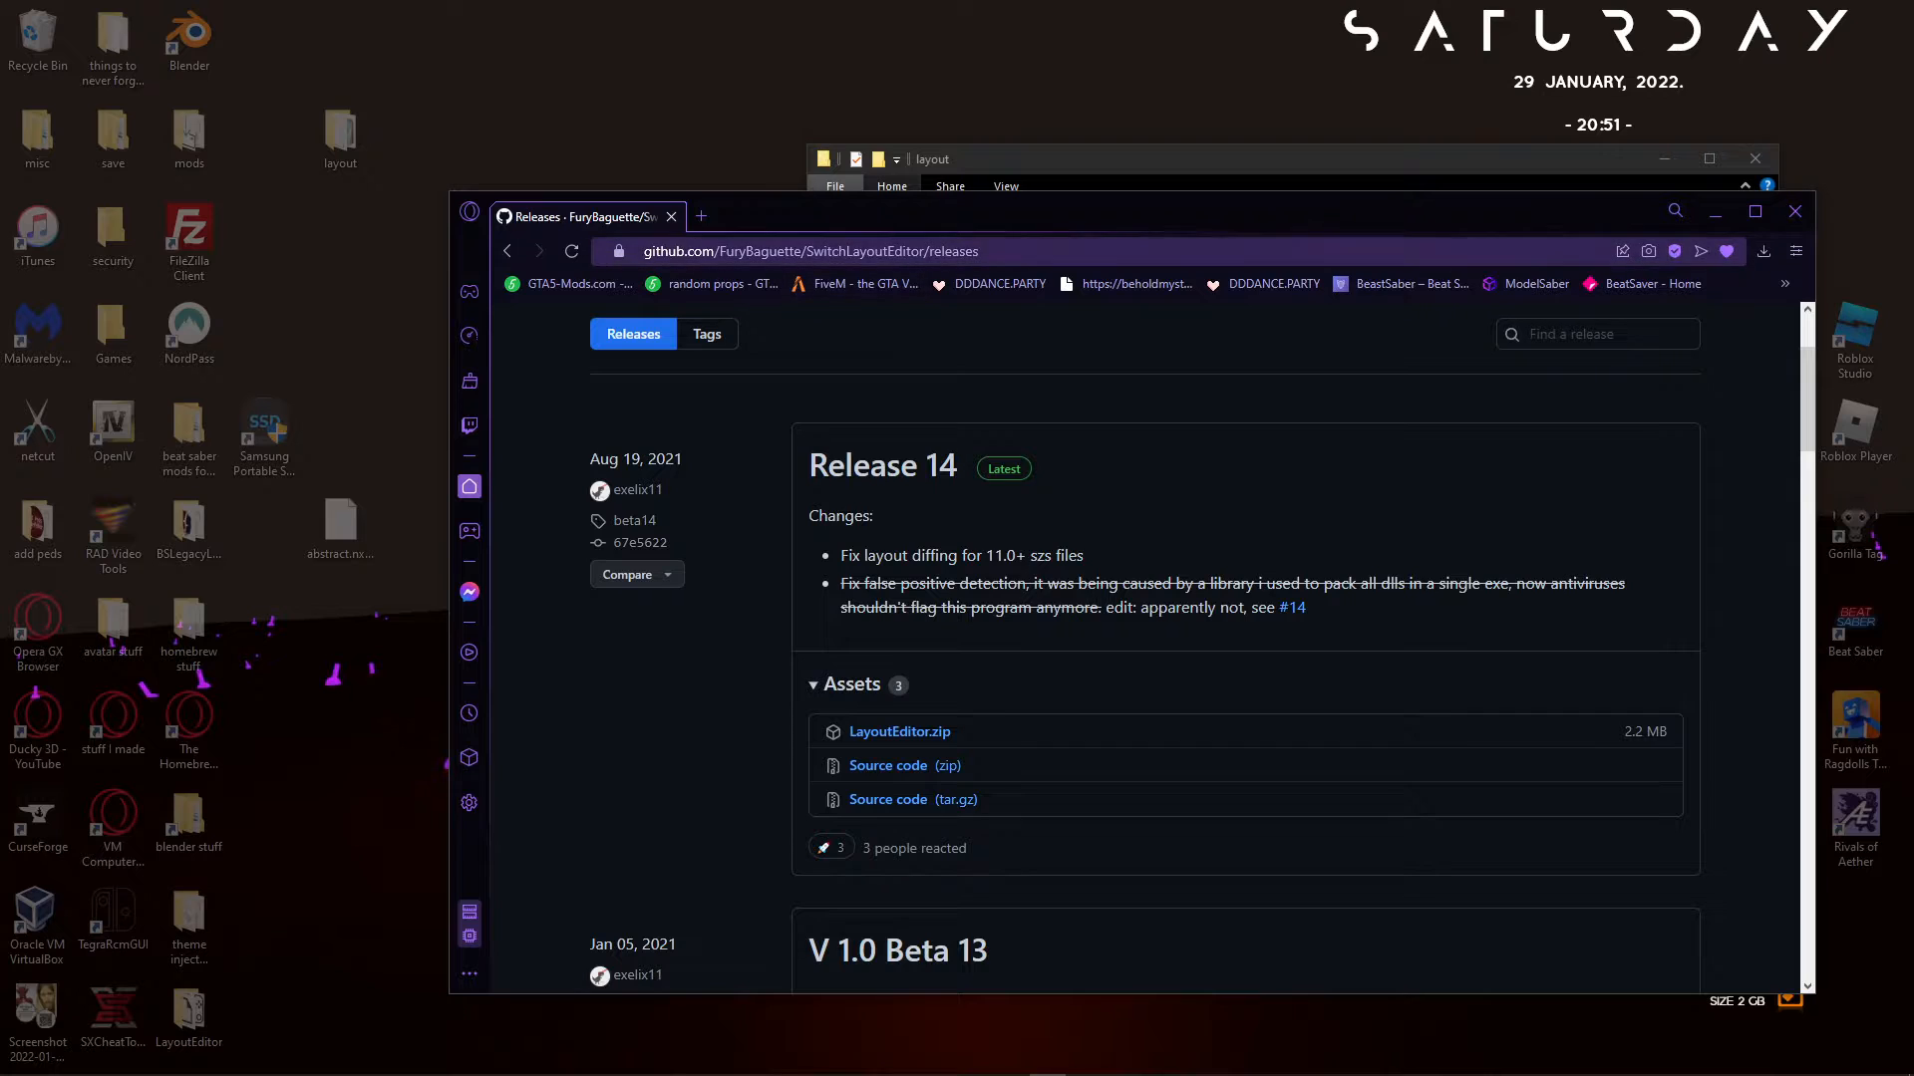
{"action": "scroll", "coordinate": [1145, 648], "scroll_direction": "up", "scroll_amount": 2}
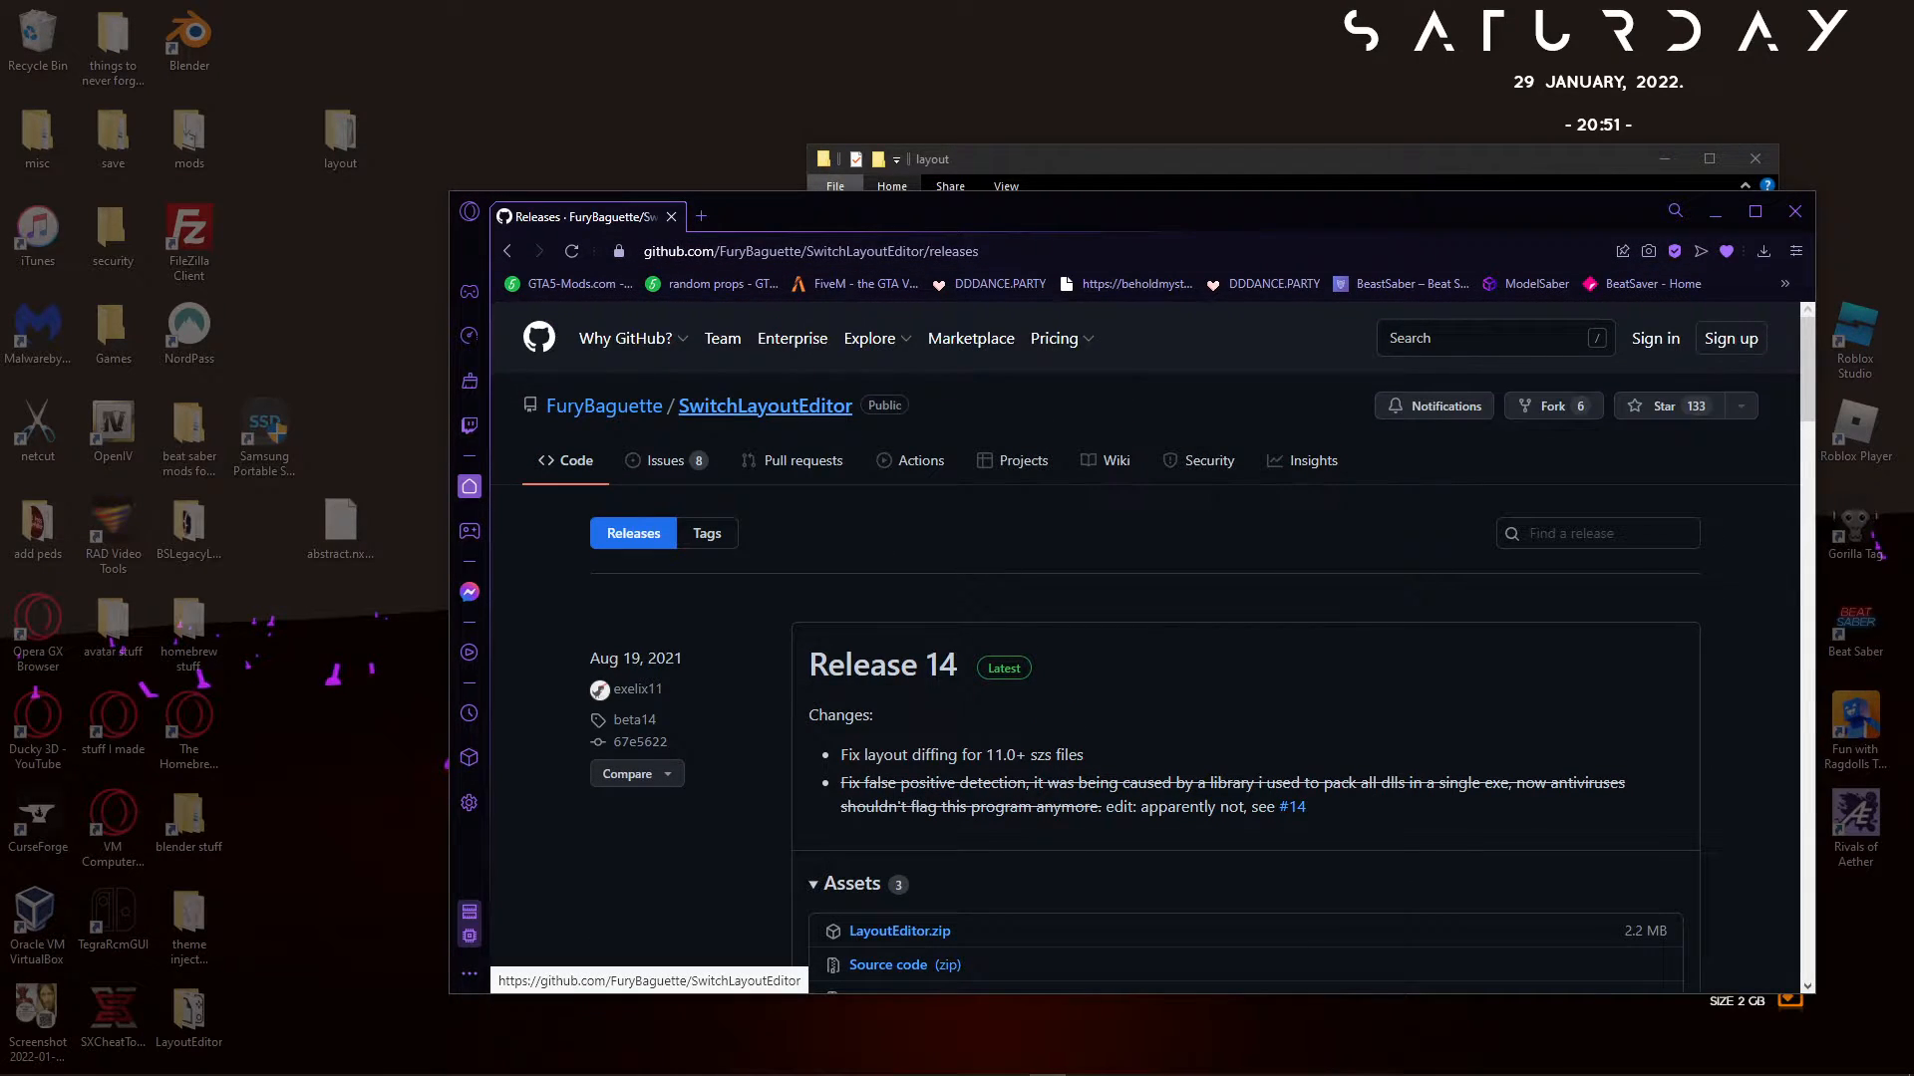
Search the web for "theme injector" in a new tab and open the exelix11/SwitchThemeInjector repository on GitHub.
{"action": "key", "text": "ctrl+t"}
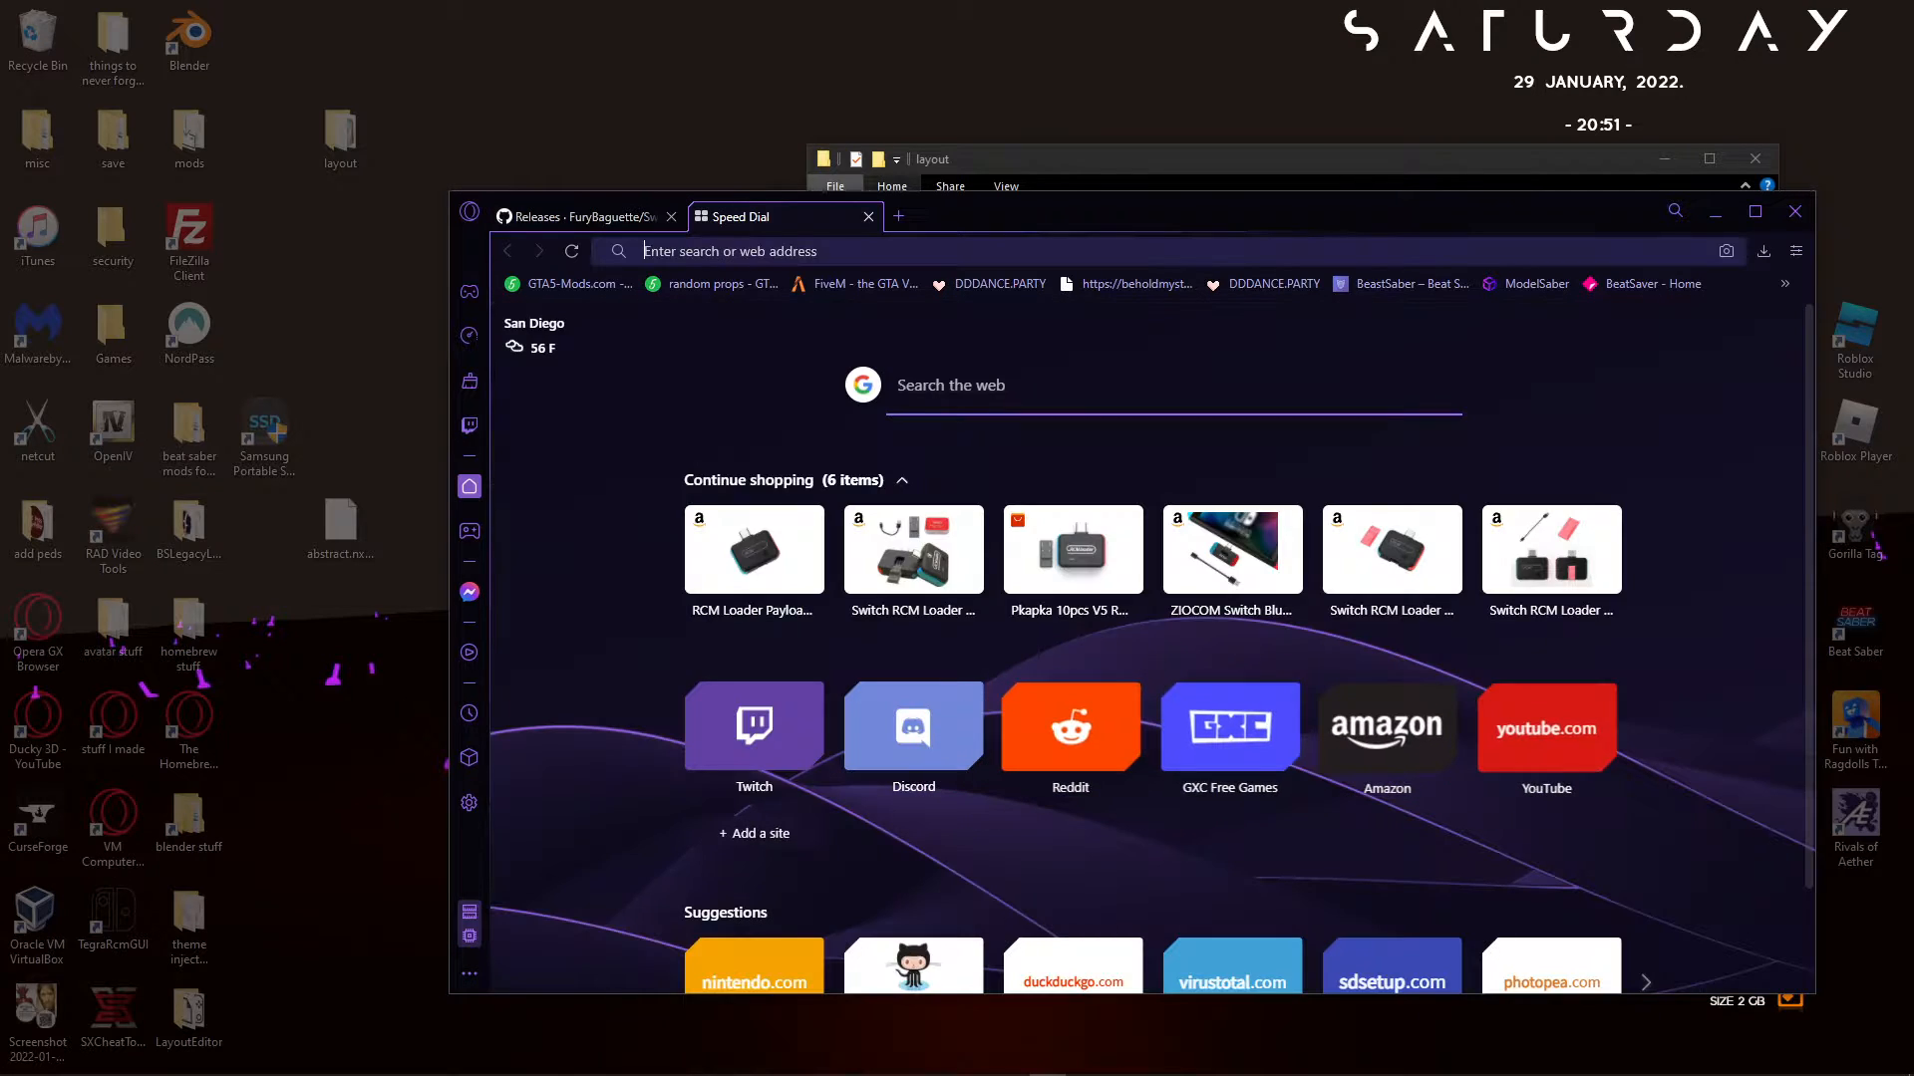
{"action": "type", "text": "th"}
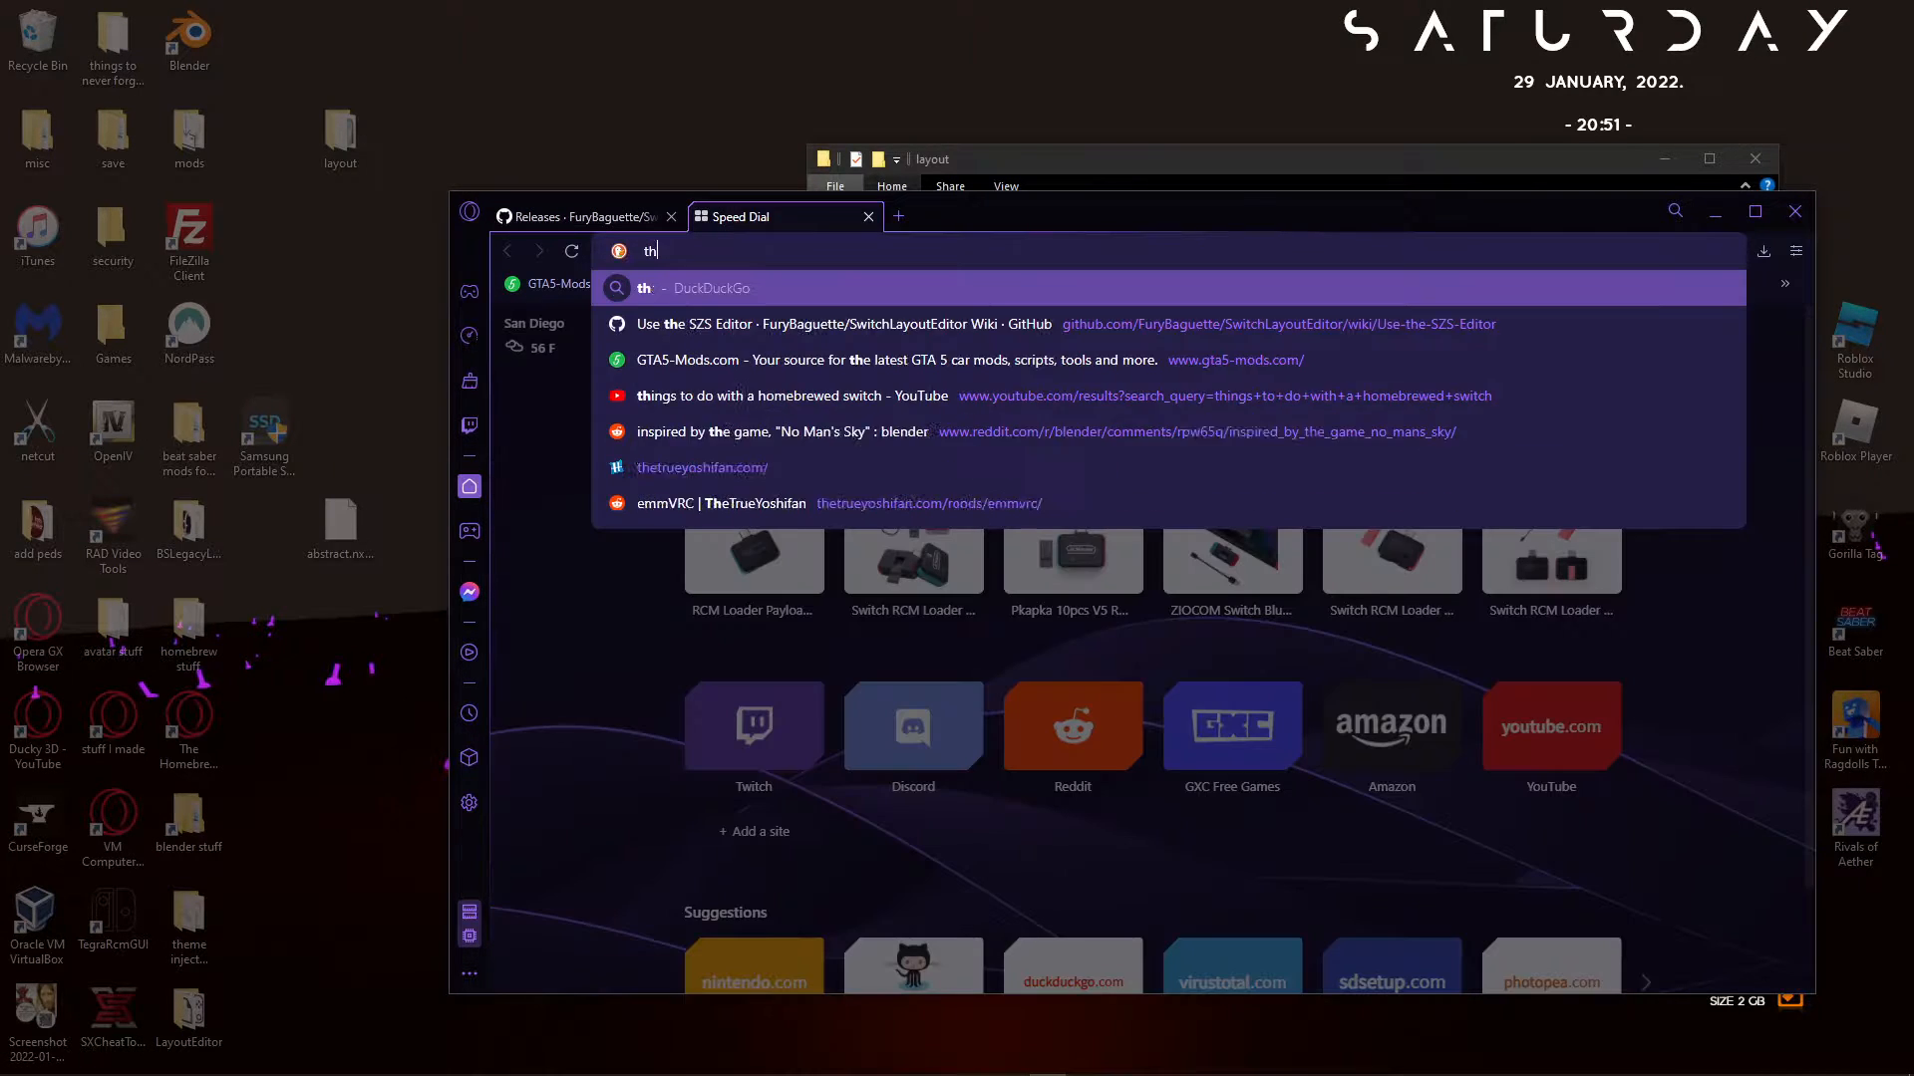
{"action": "type", "text": "eme injector"}
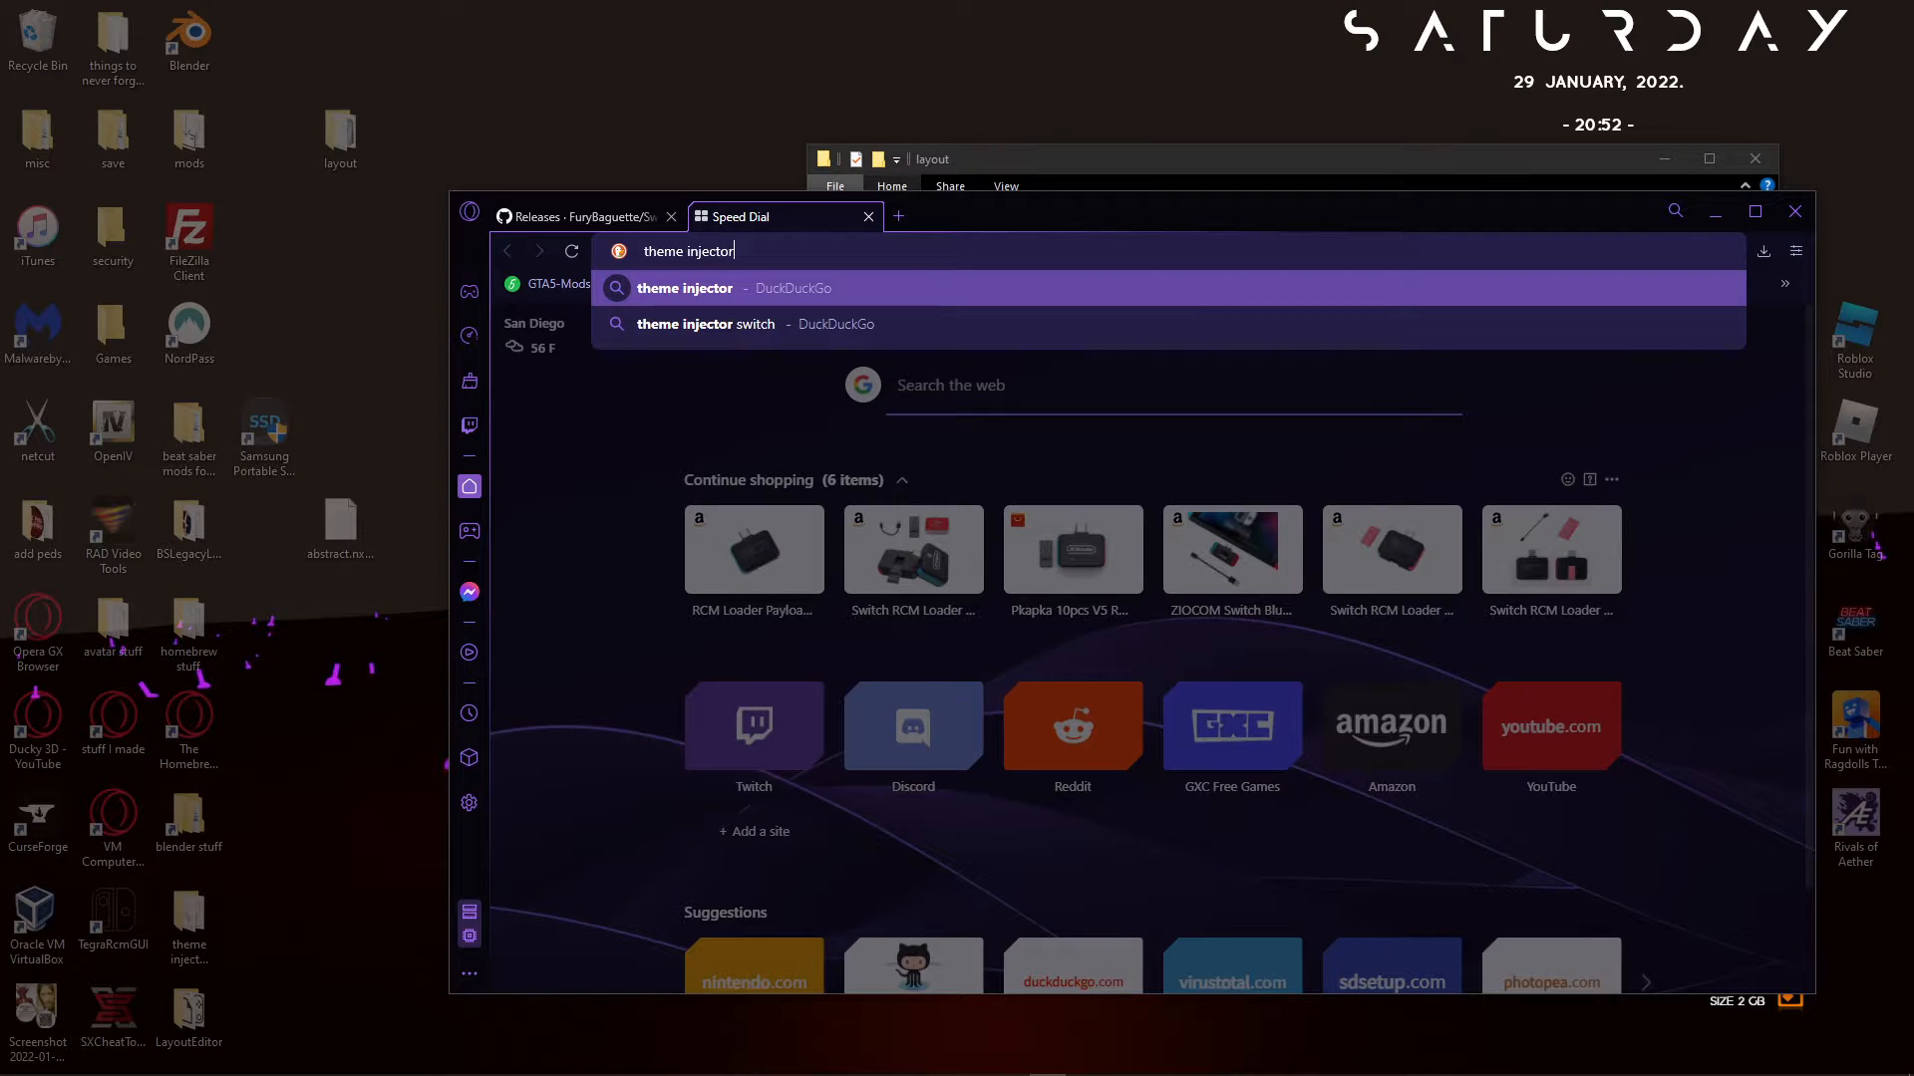
{"action": "key", "text": "Return"}
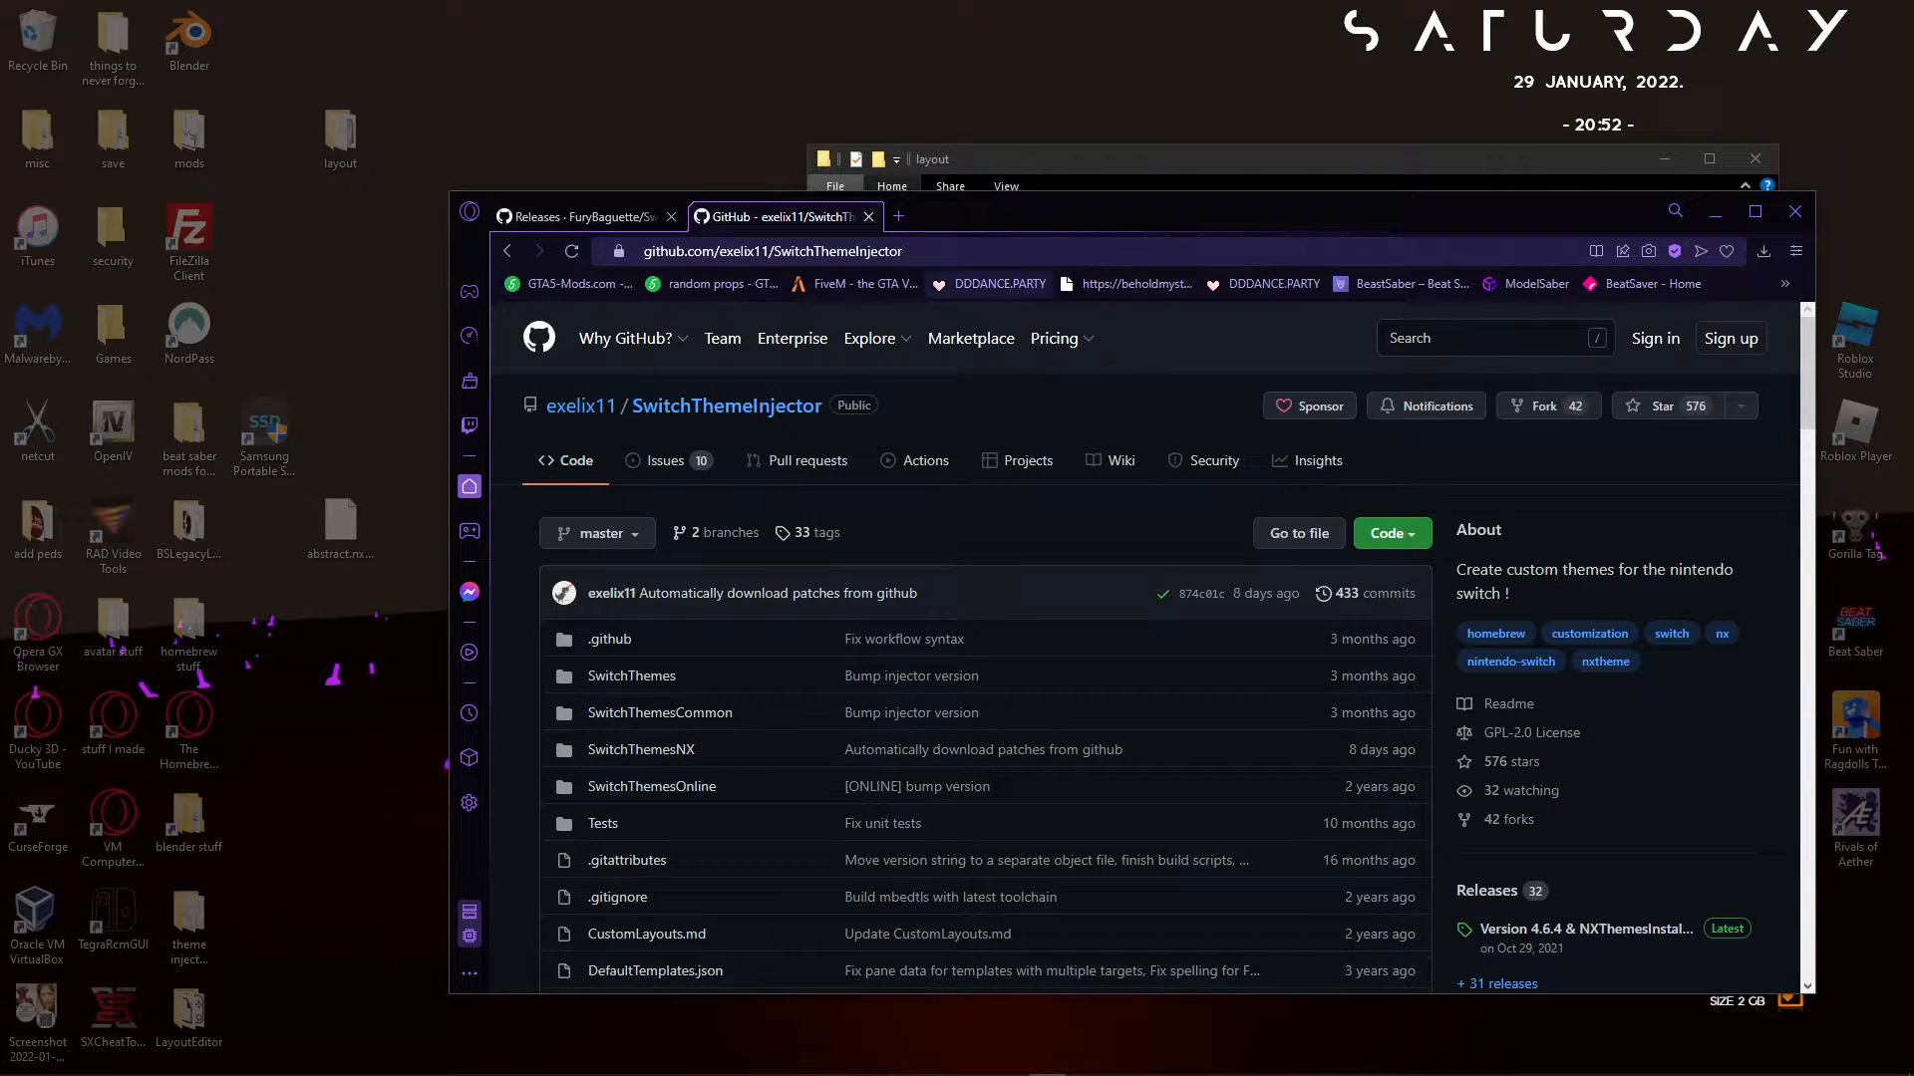
Open the SwitchThemeInjector releases page and locate Release4.6.4.zip among the latest release's assets.
{"action": "type", "text": "/releases"}
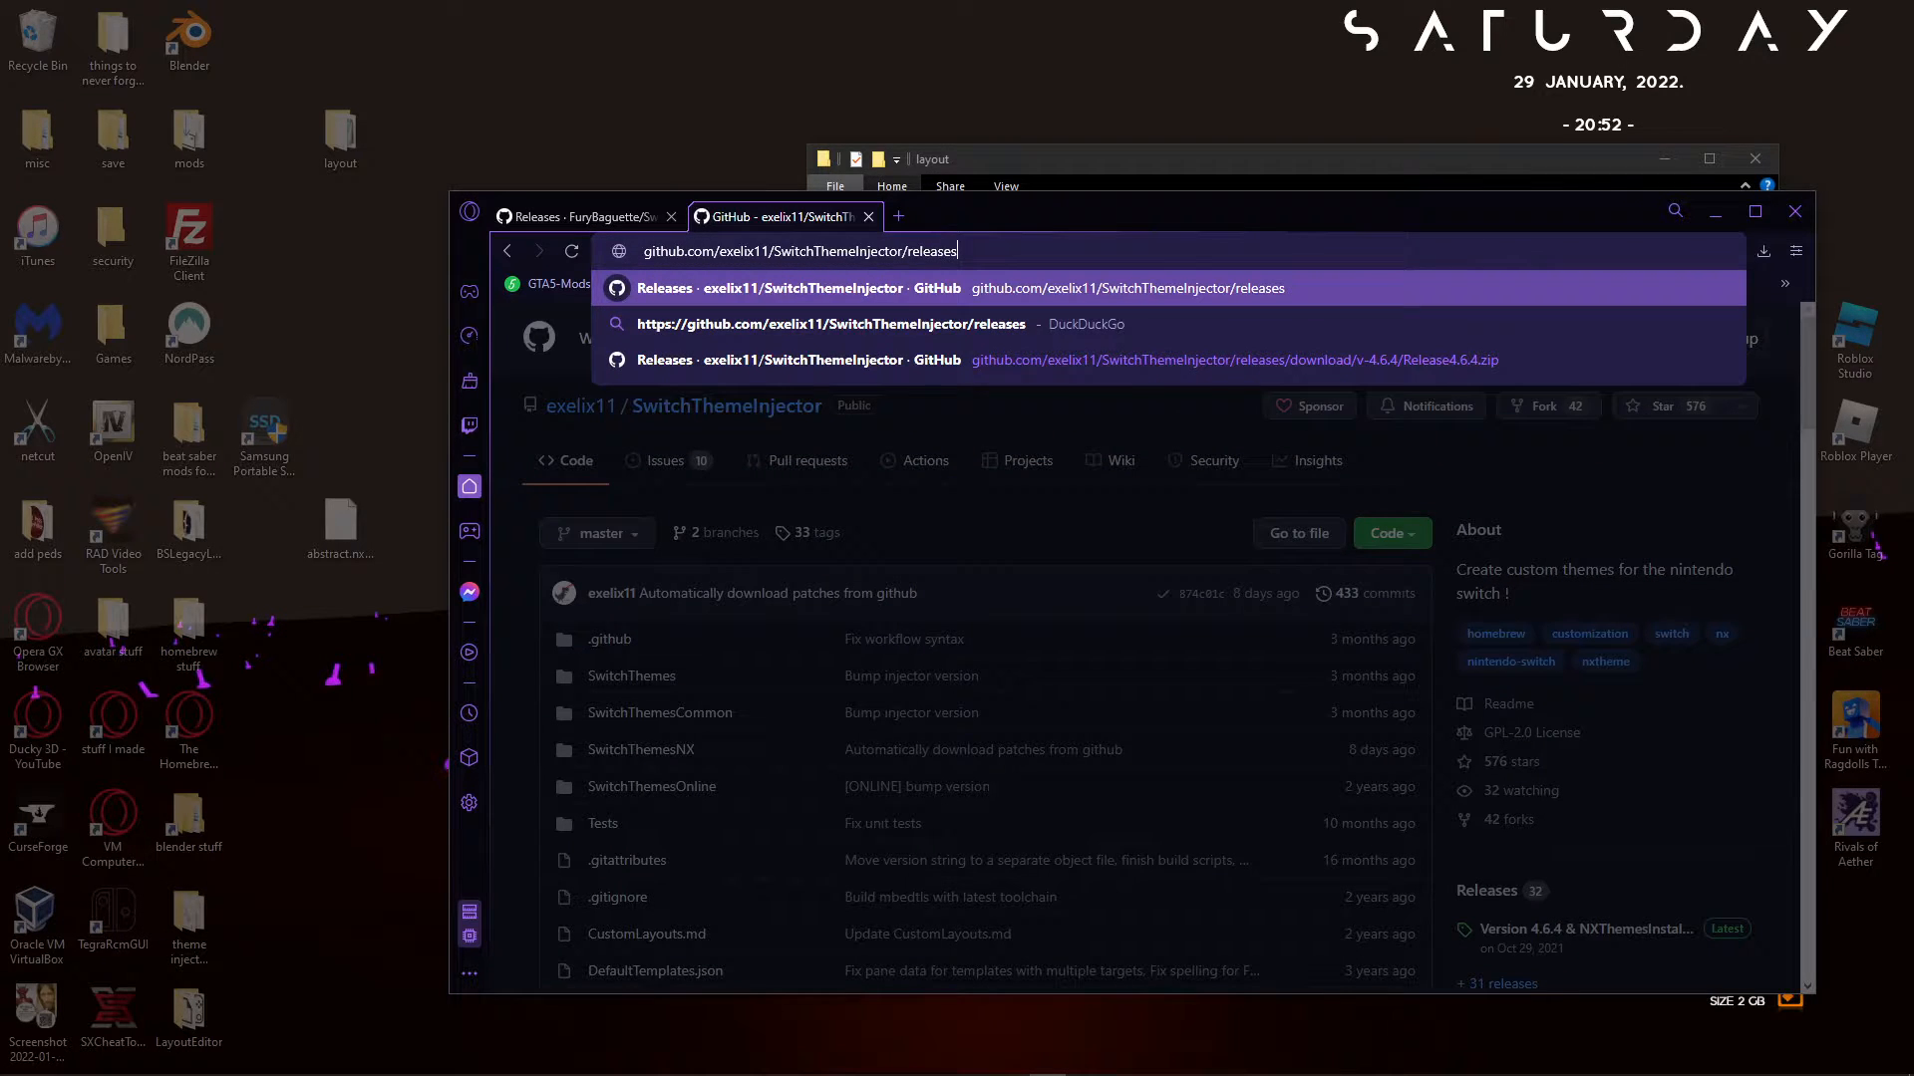
{"action": "key", "text": "Return"}
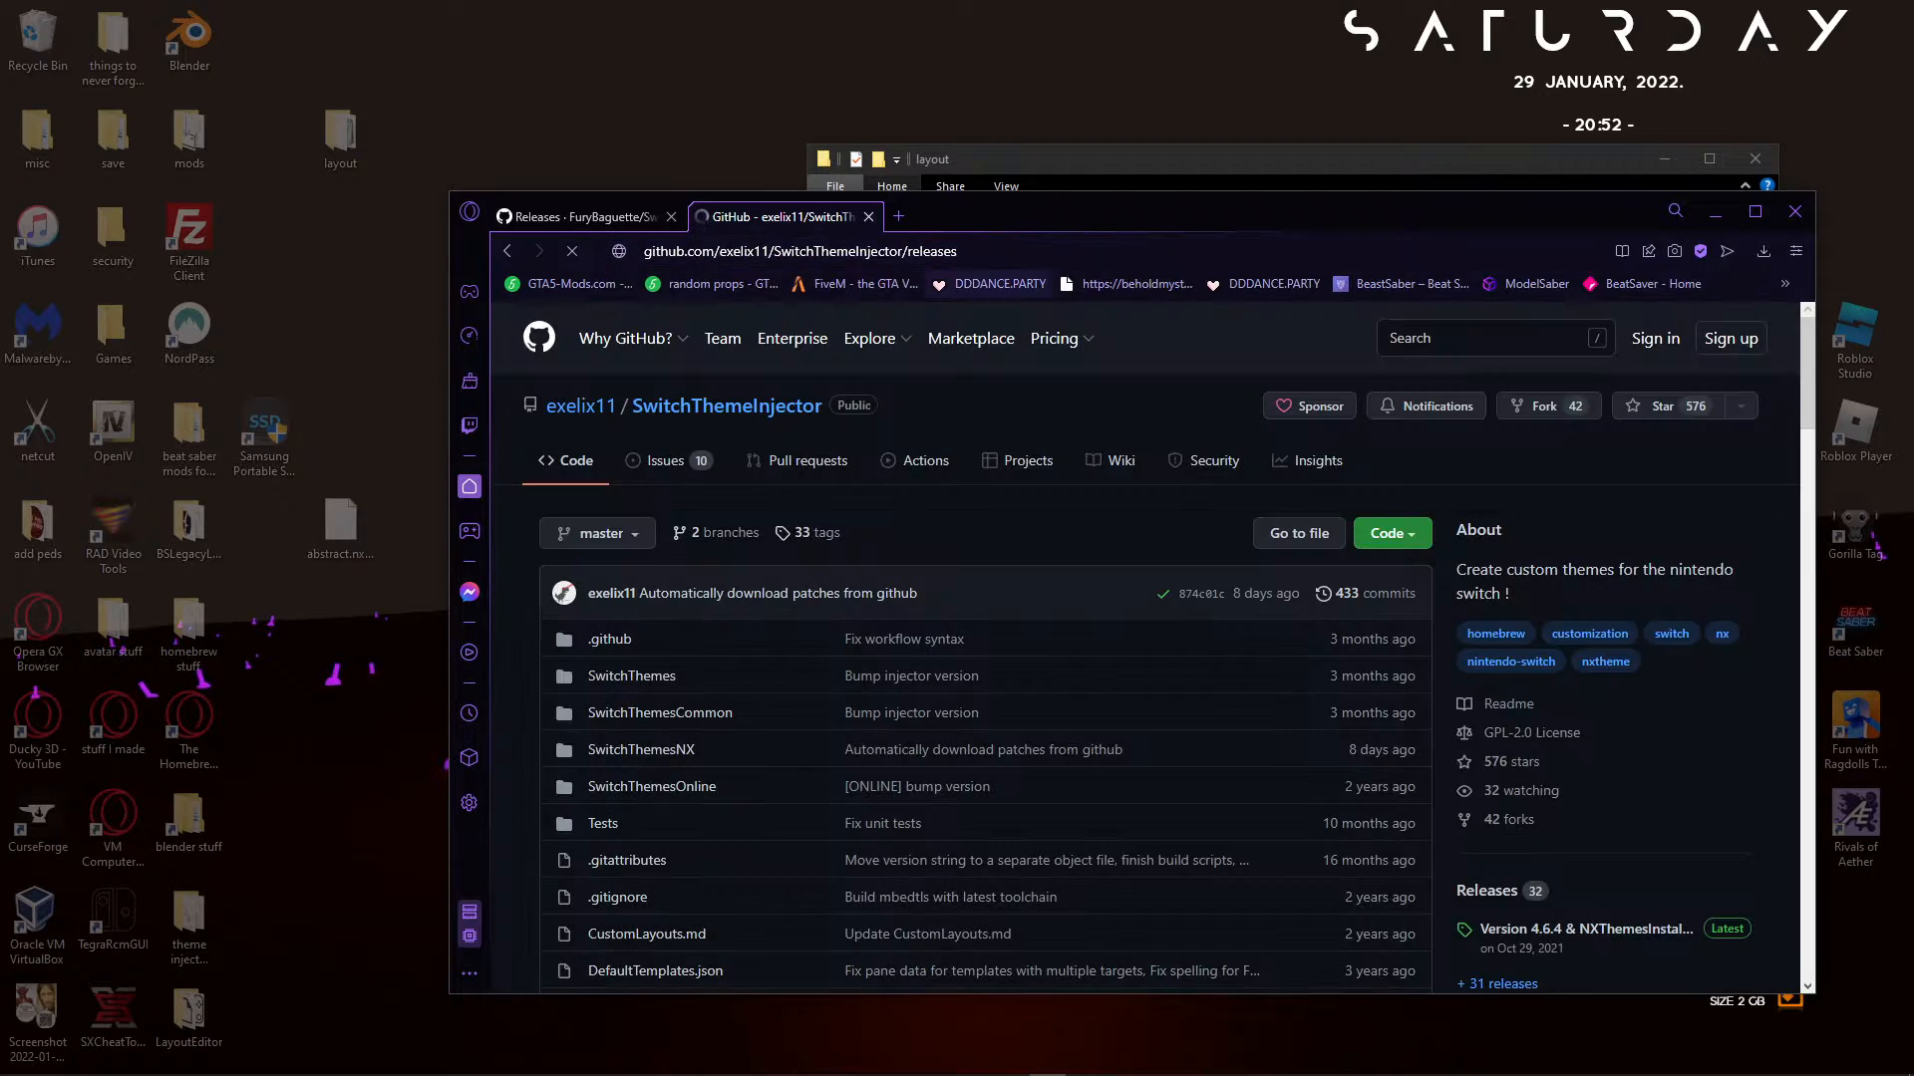
{"action": "scroll", "coordinate": [1146, 648], "scroll_direction": "down", "scroll_amount": 4}
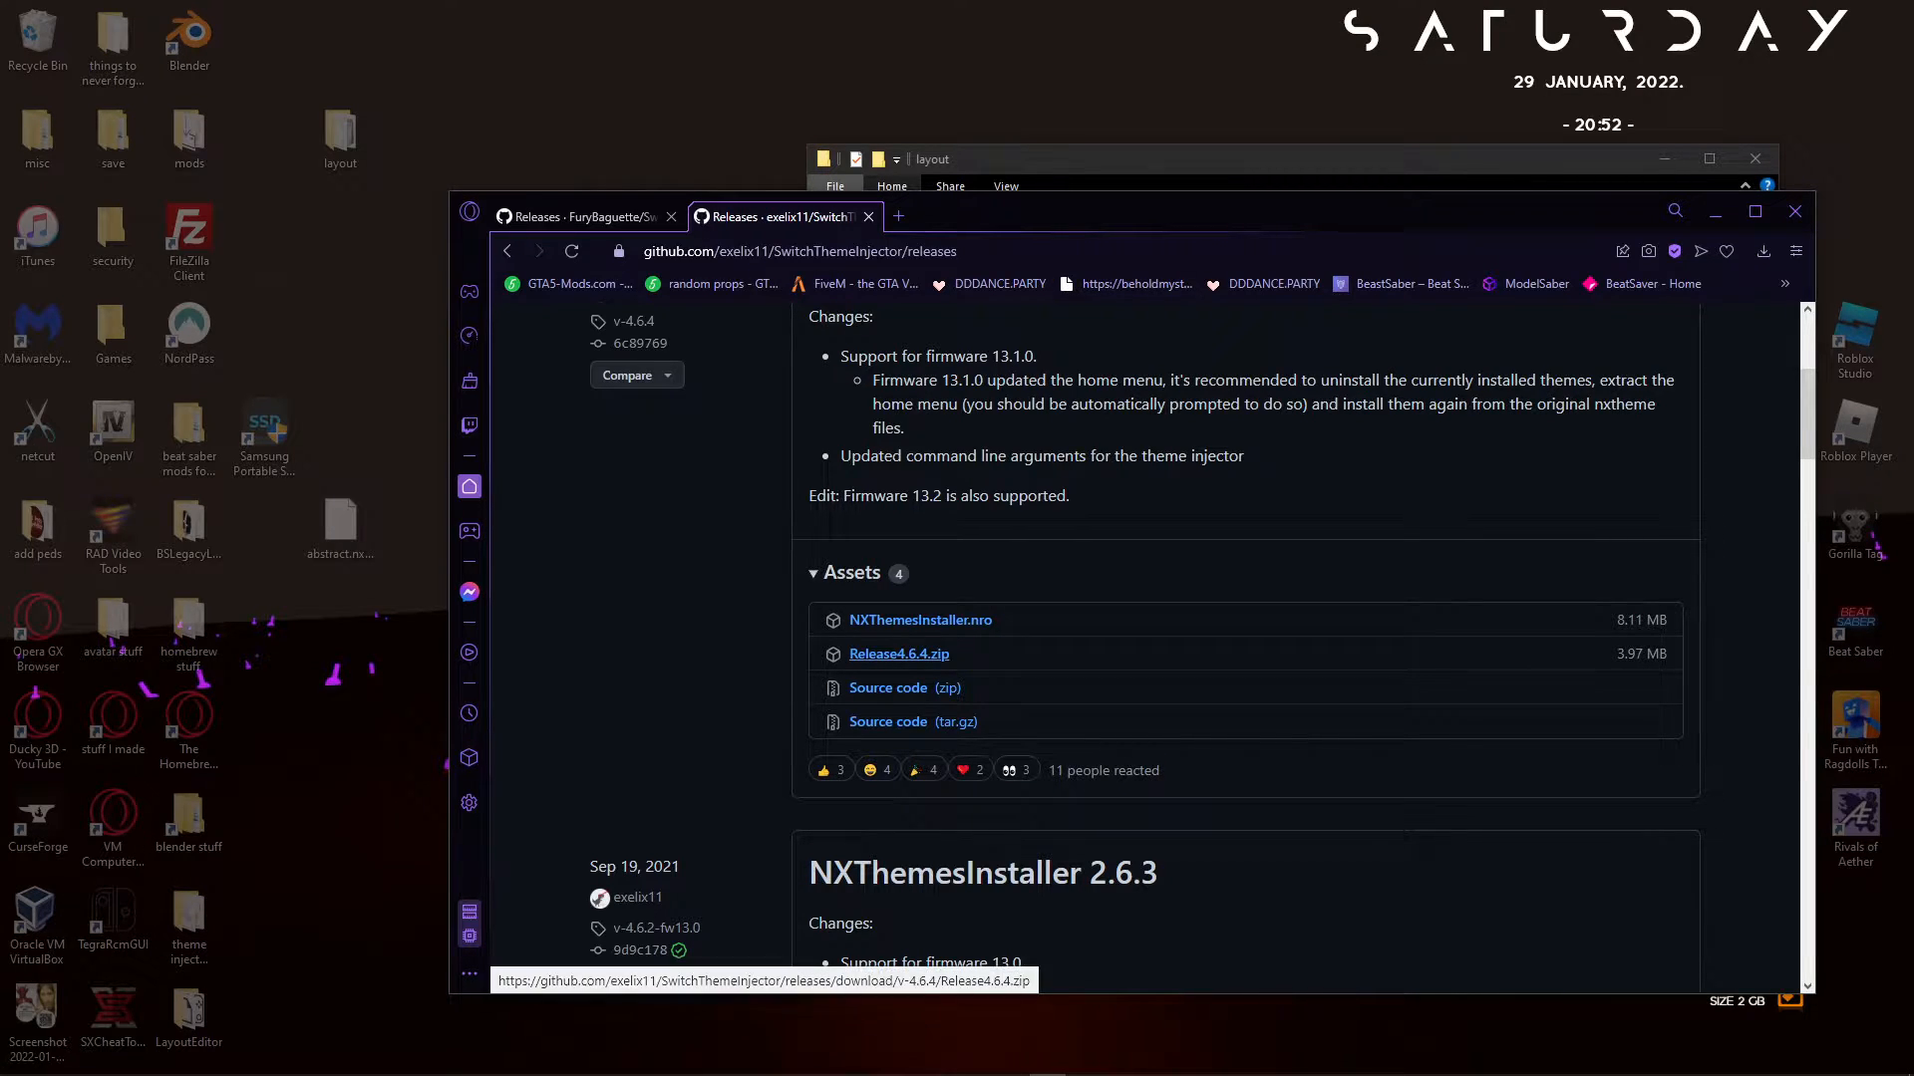
View the LayoutEditor.zip asset of Release 14 on the SwitchLayoutEditor releases page, and close both pages and the browser.
{"action": "left_click", "coordinate": [584, 216]}
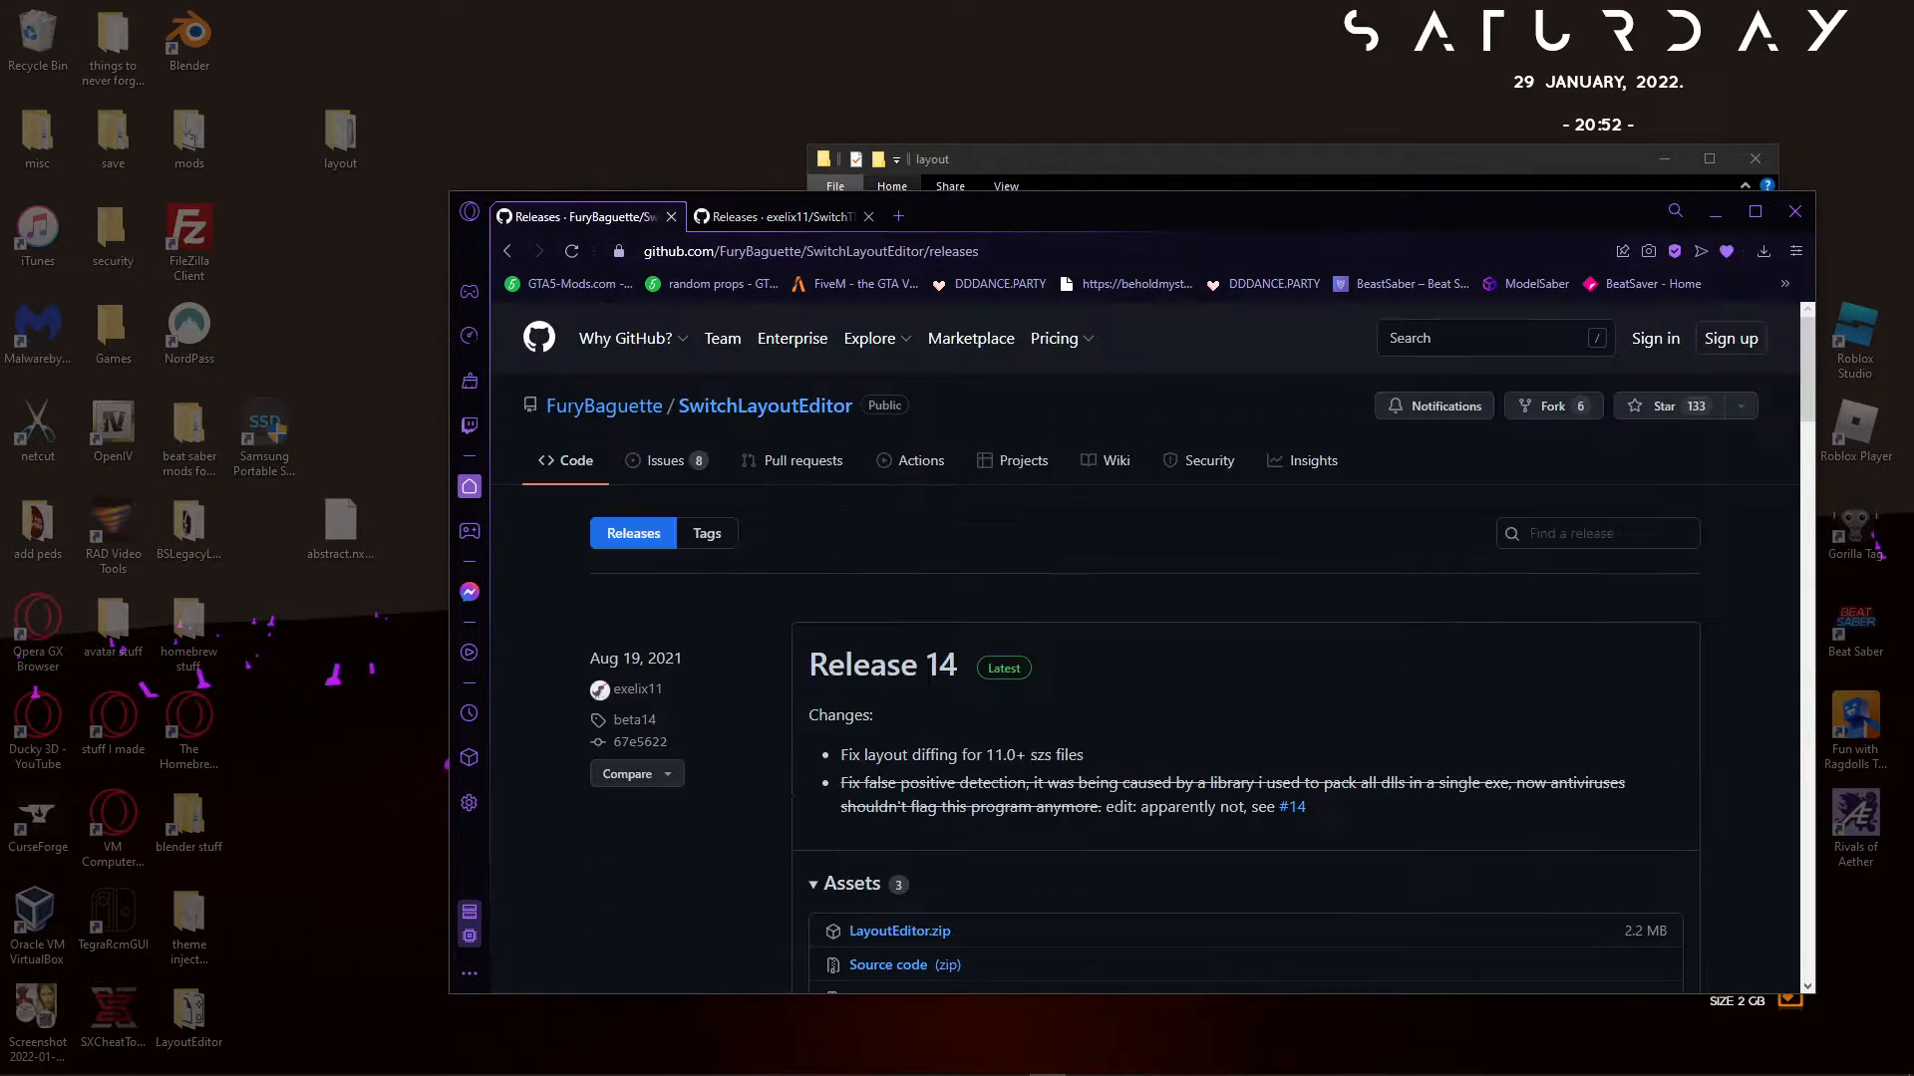
{"action": "scroll", "coordinate": [997, 648], "scroll_direction": "down", "scroll_amount": 2}
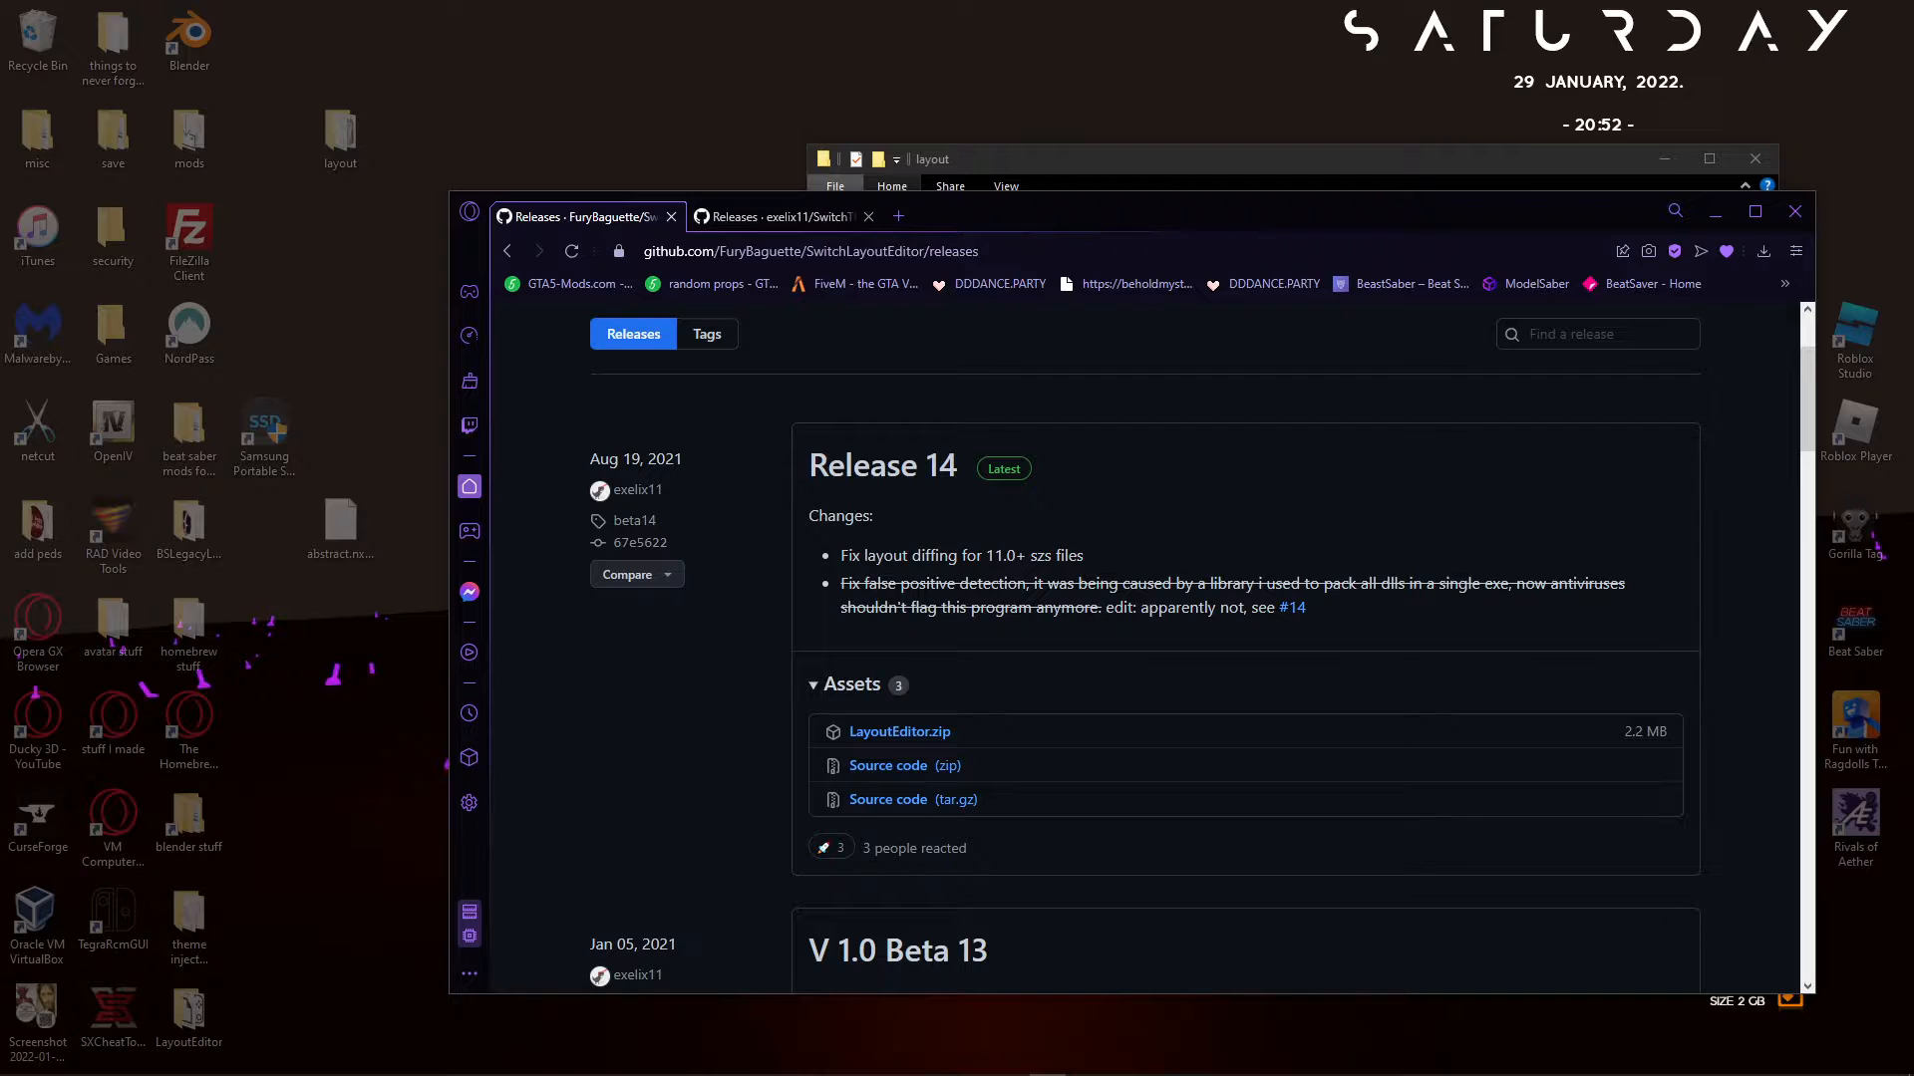
{"action": "key", "text": "ctrl+w"}
{"action": "key", "text": "ctrl+w"}
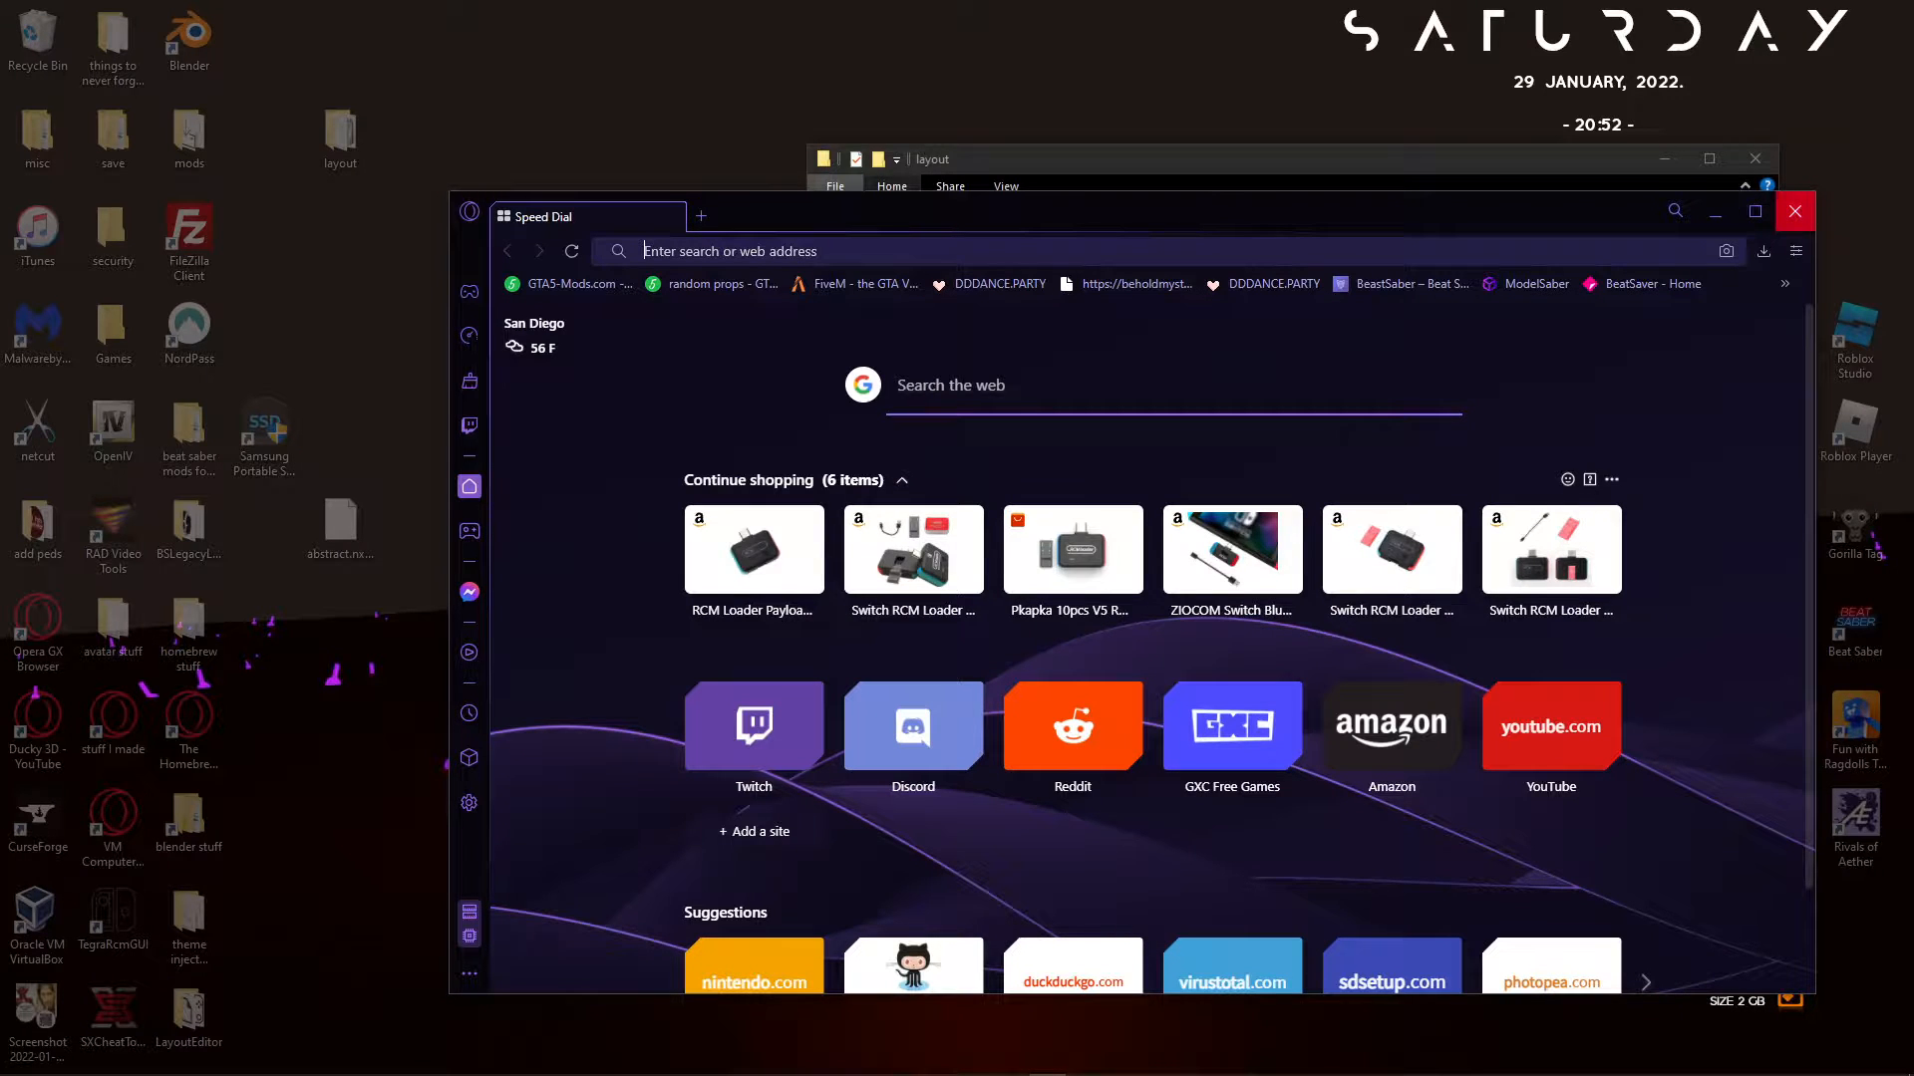
{"action": "left_click", "coordinate": [1795, 211]}
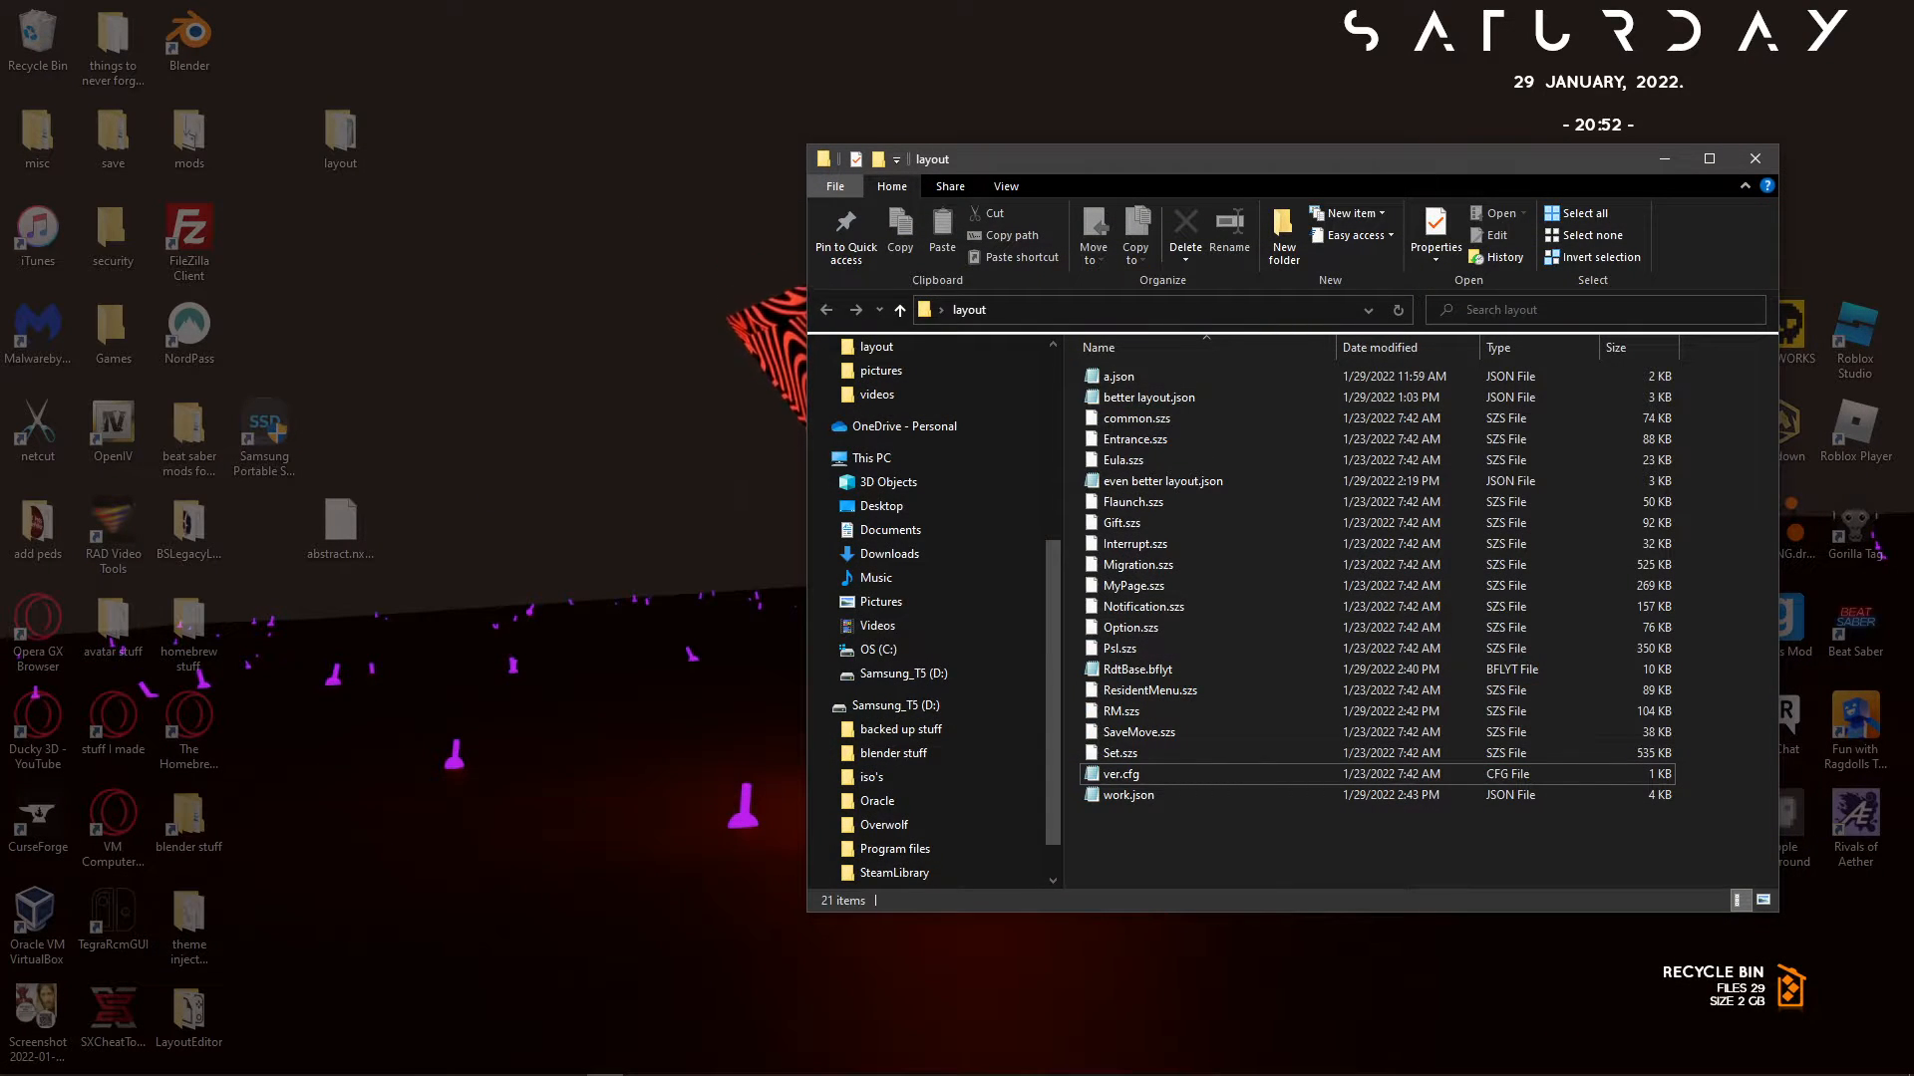
Launch Switch Layout Editor and check the contents of the desktop's LayoutEditor folder, closing that folder again.
{"action": "mouse_move", "coordinate": [1341, 1061]}
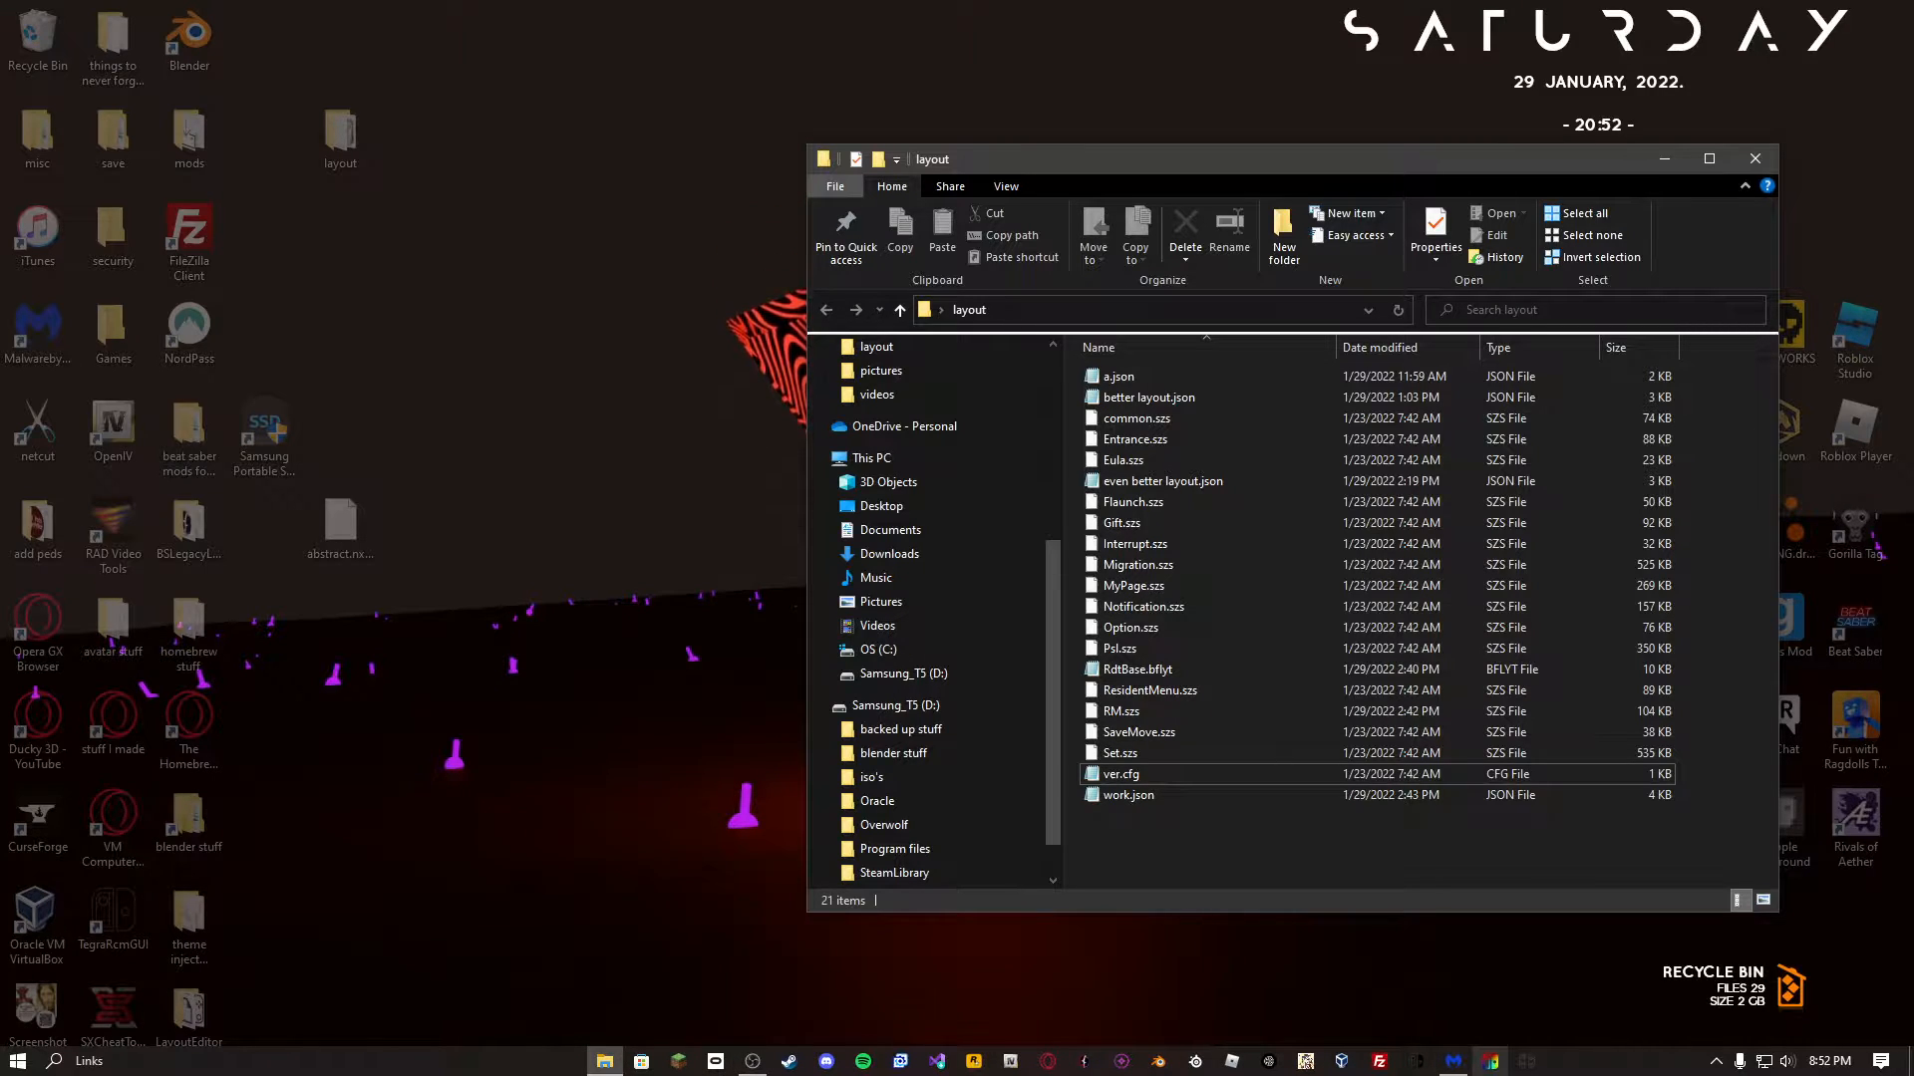
{"action": "left_click_drag", "start_coordinate": [1453, 1062], "coordinate": [1538, 1062]}
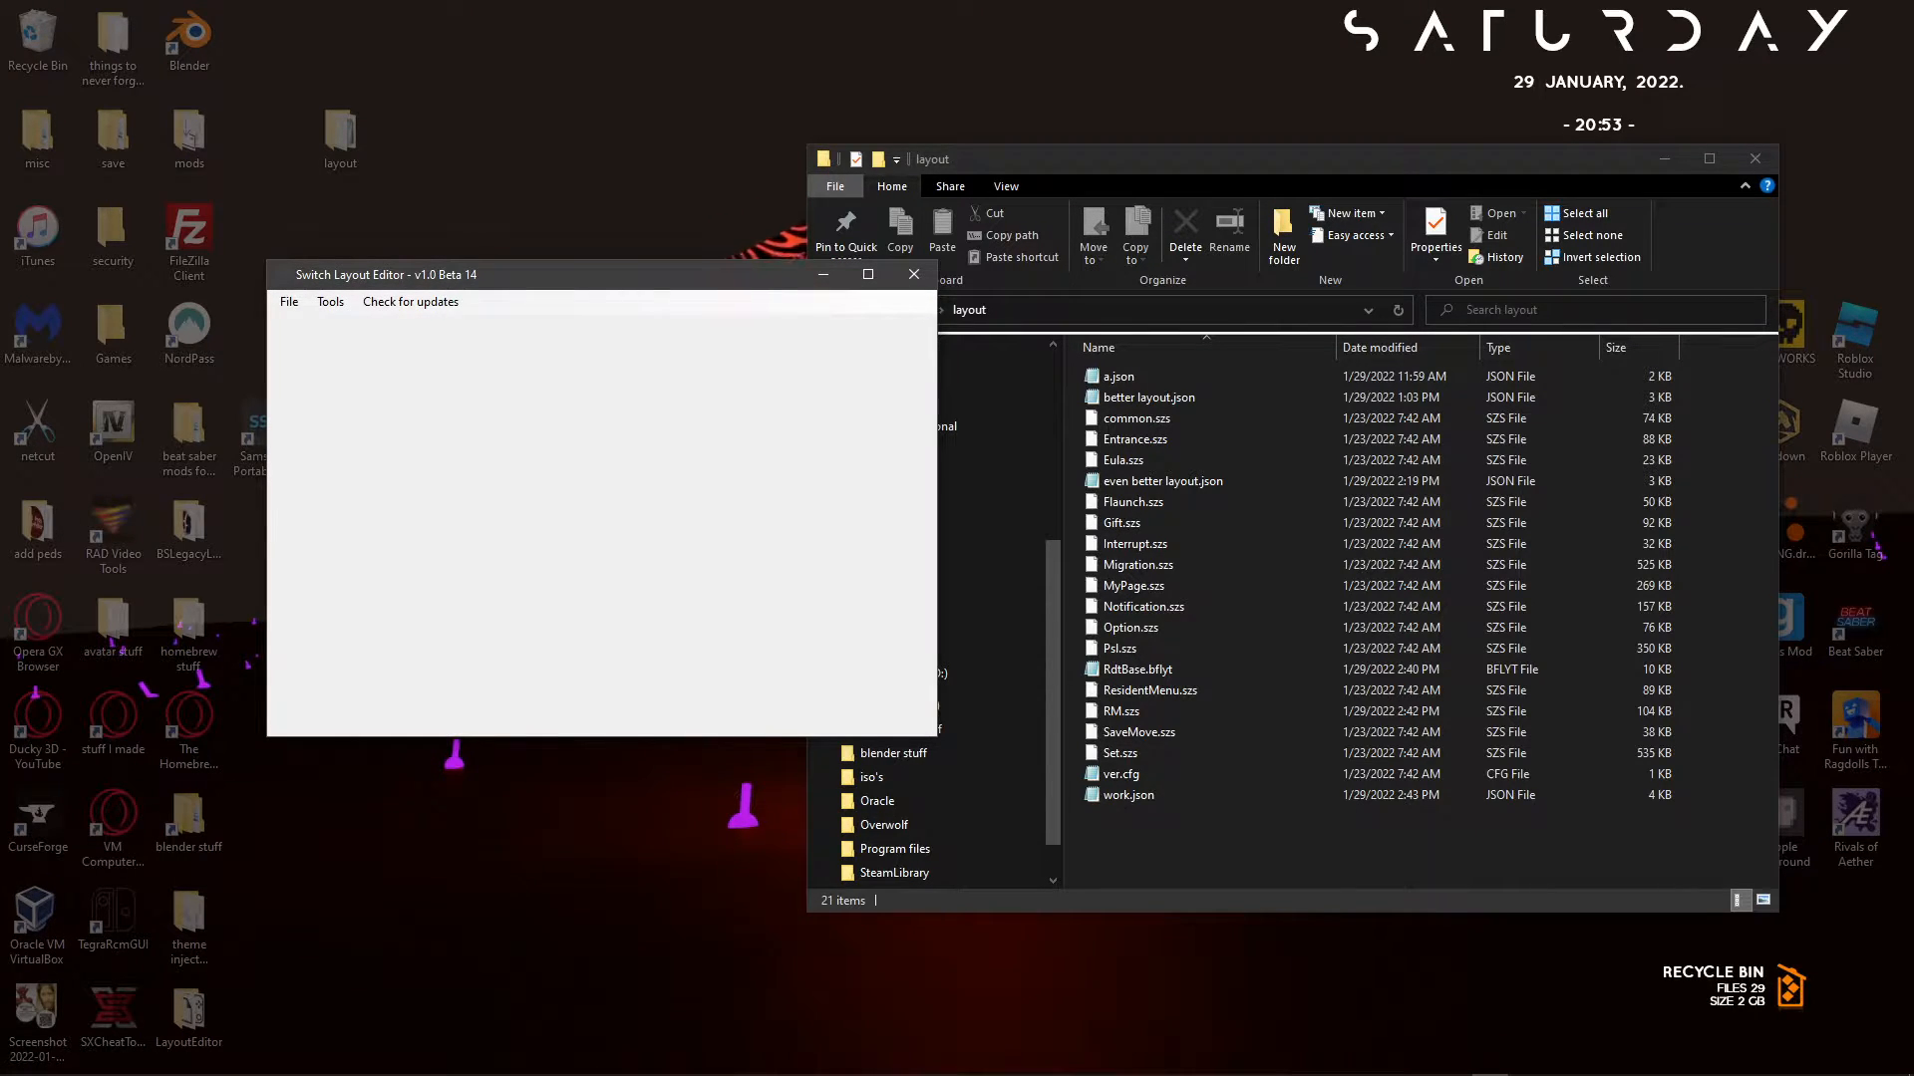
{"action": "double_click", "coordinate": [188, 1014]}
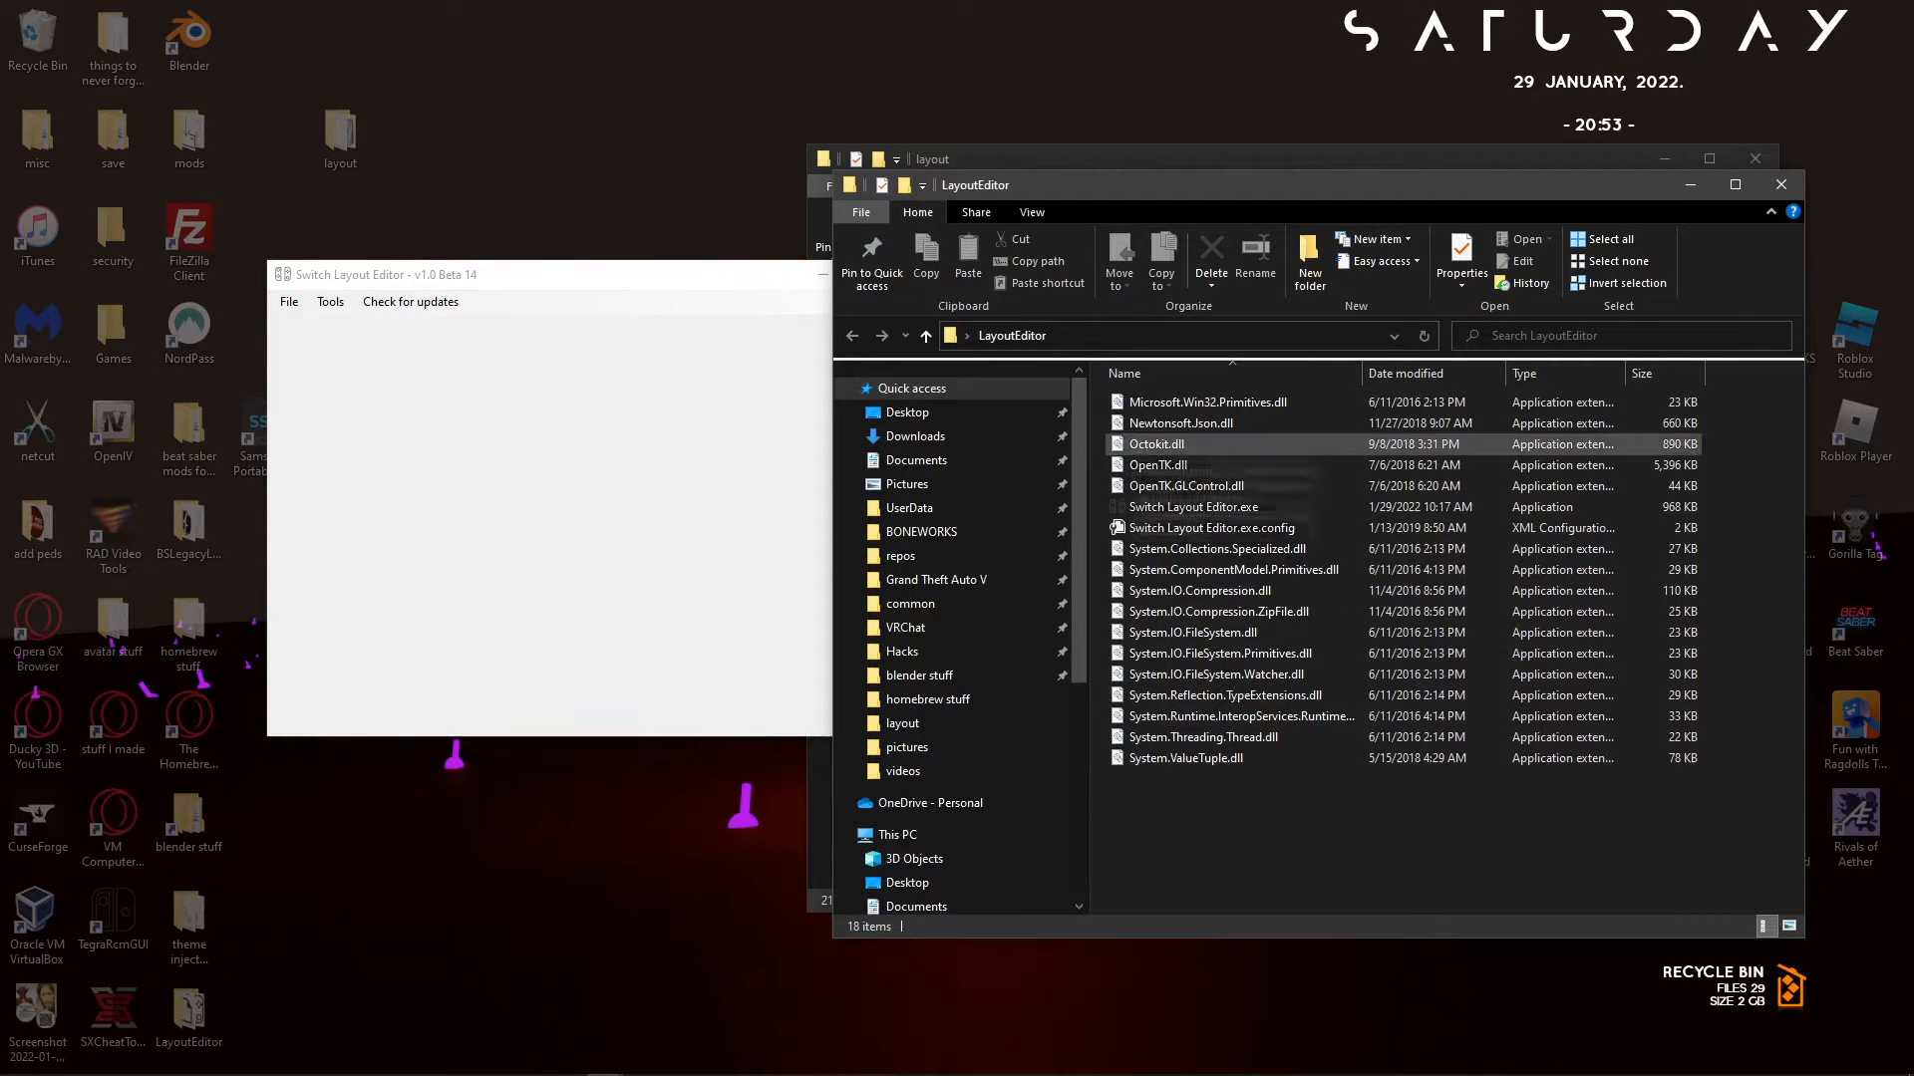
{"action": "left_click", "coordinate": [1781, 186]}
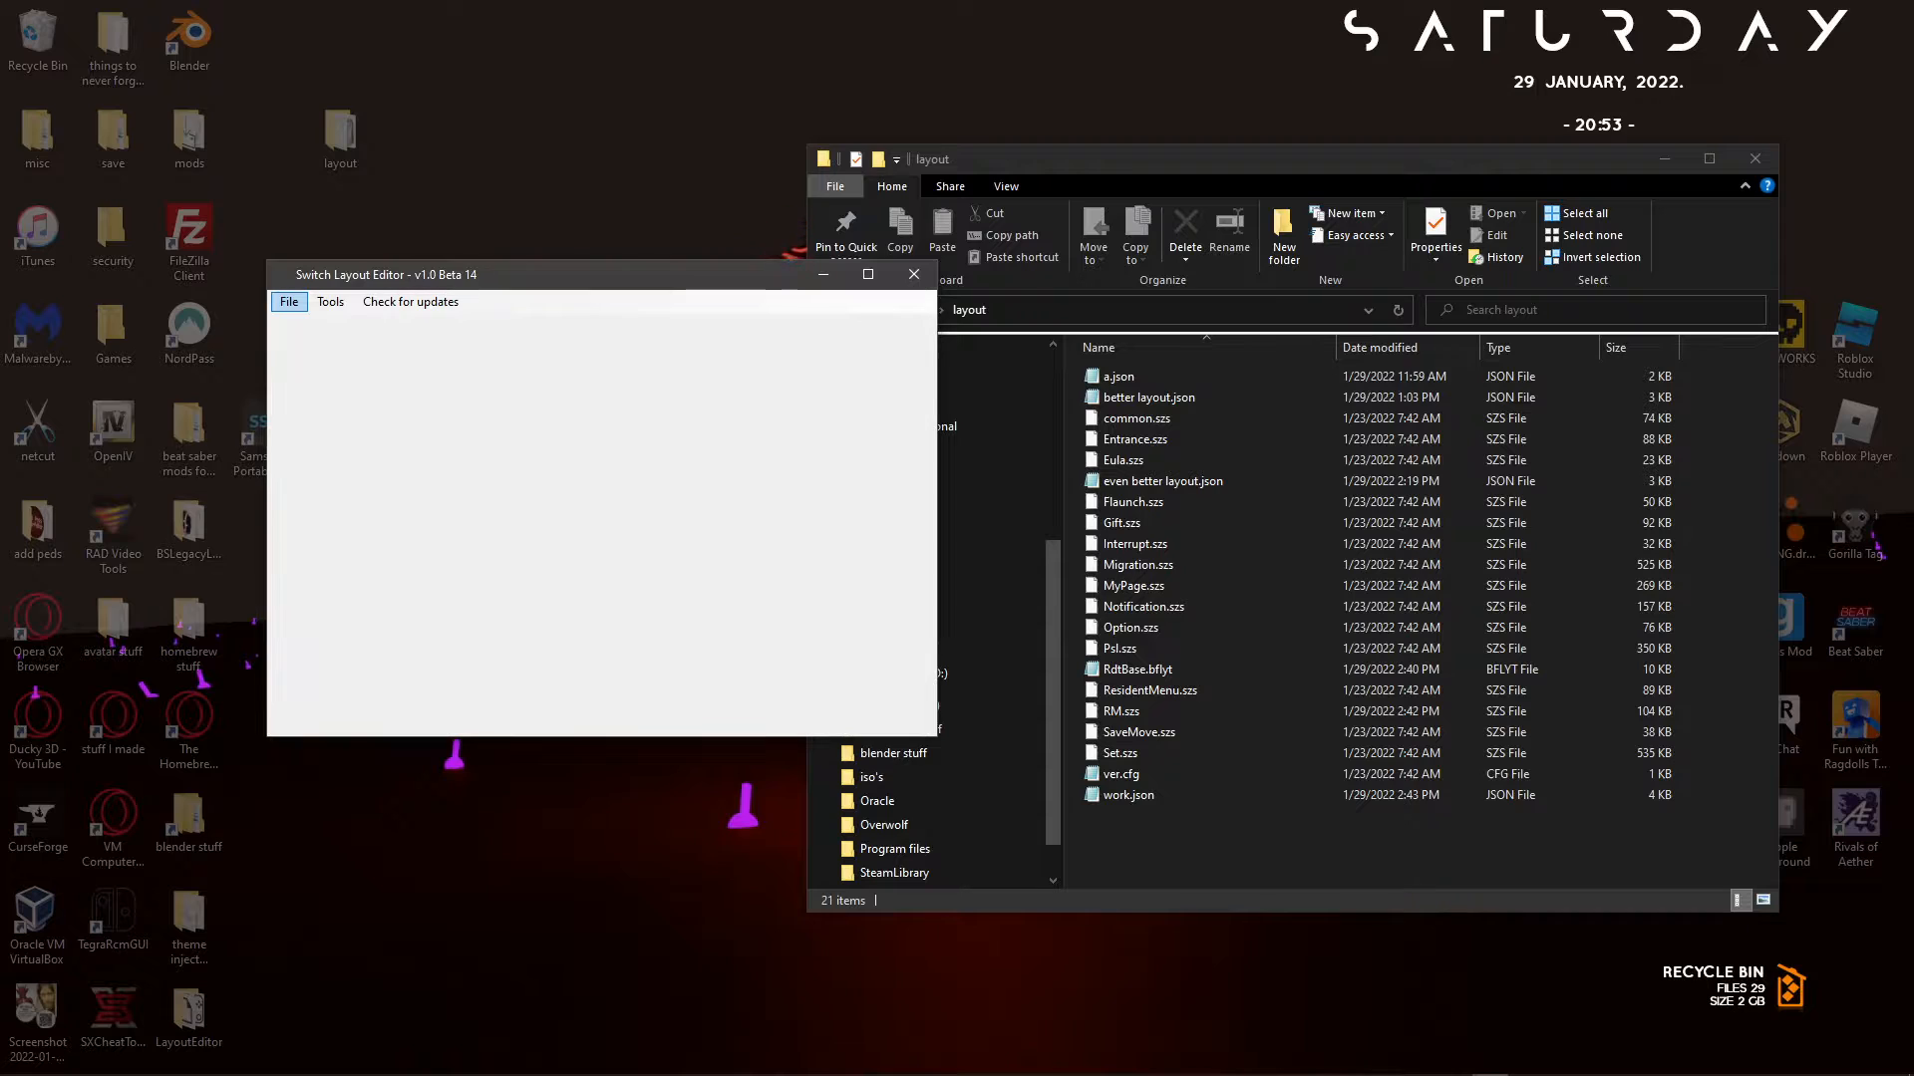
Open ResidentMenu.szs from the desktop's layout folder in Switch Layout Editor.
{"action": "left_click", "coordinate": [289, 301]}
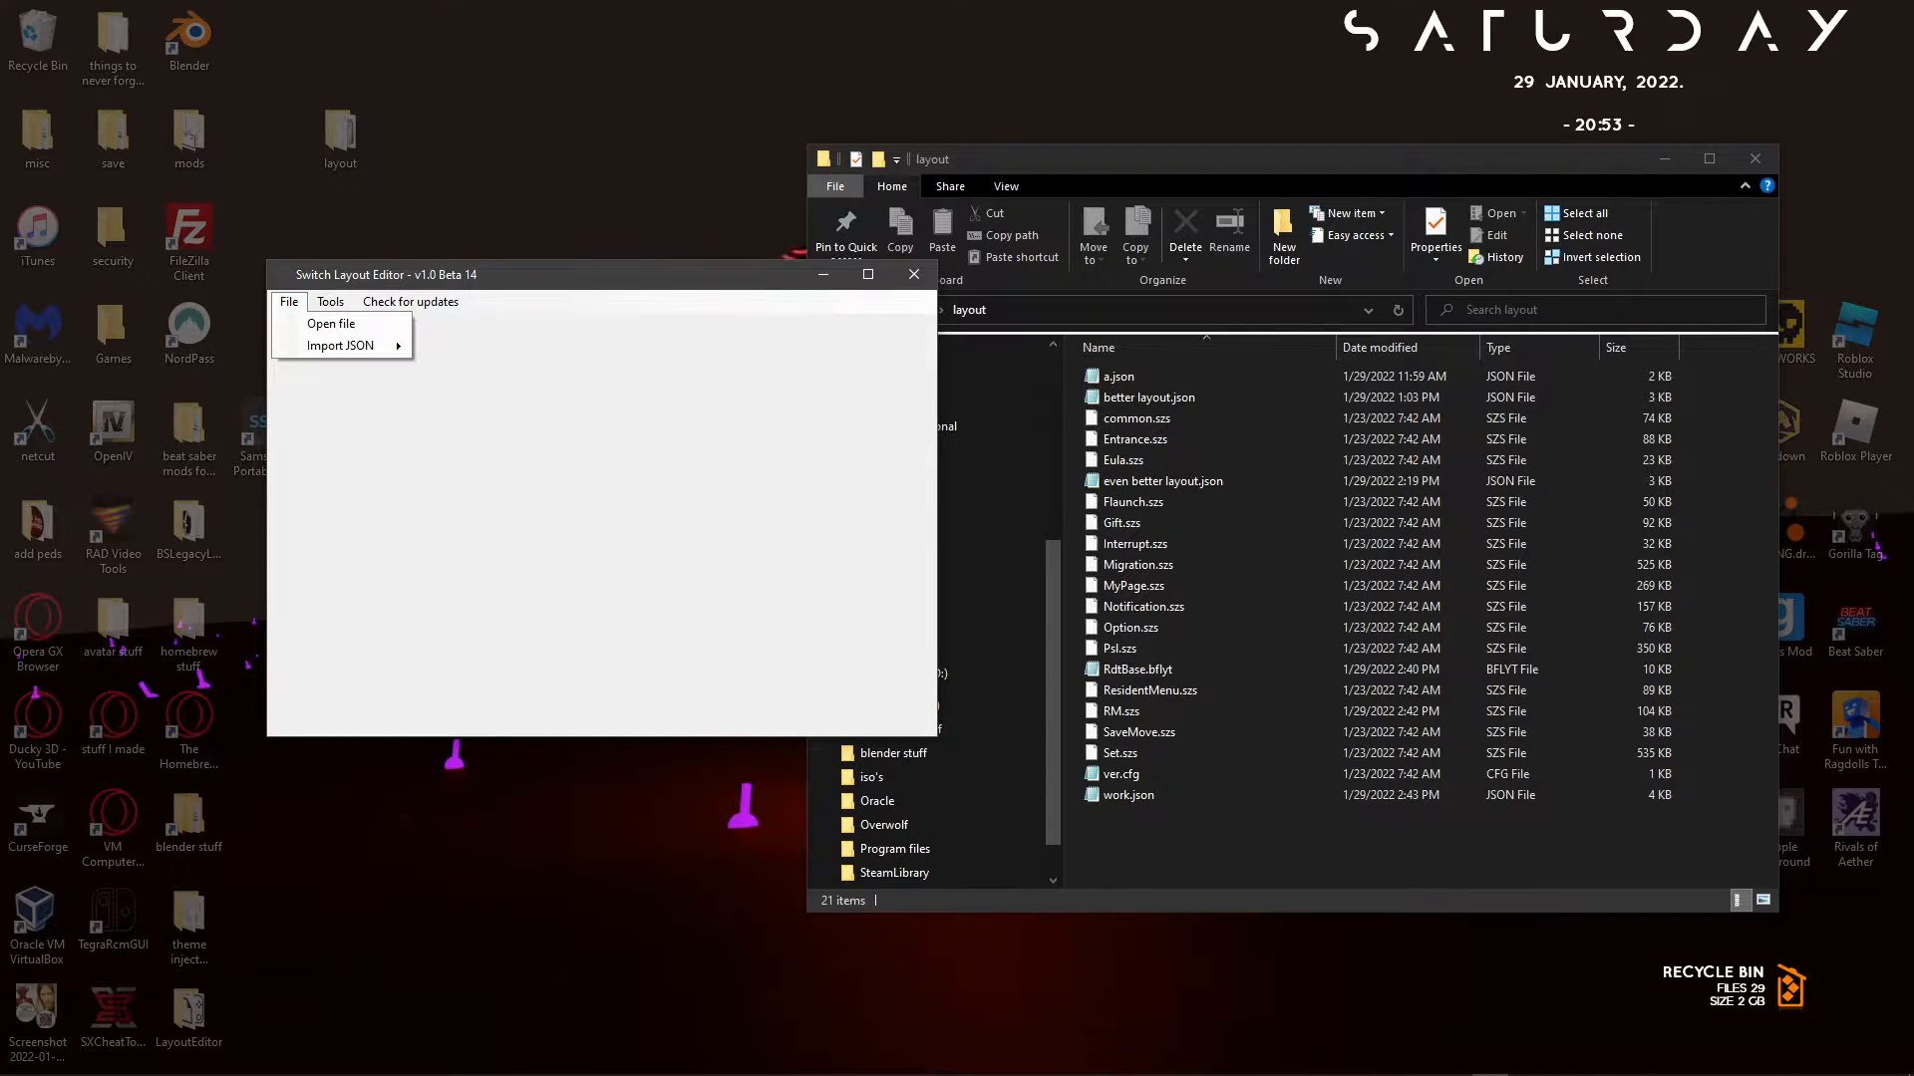
{"action": "left_click", "coordinate": [319, 322]}
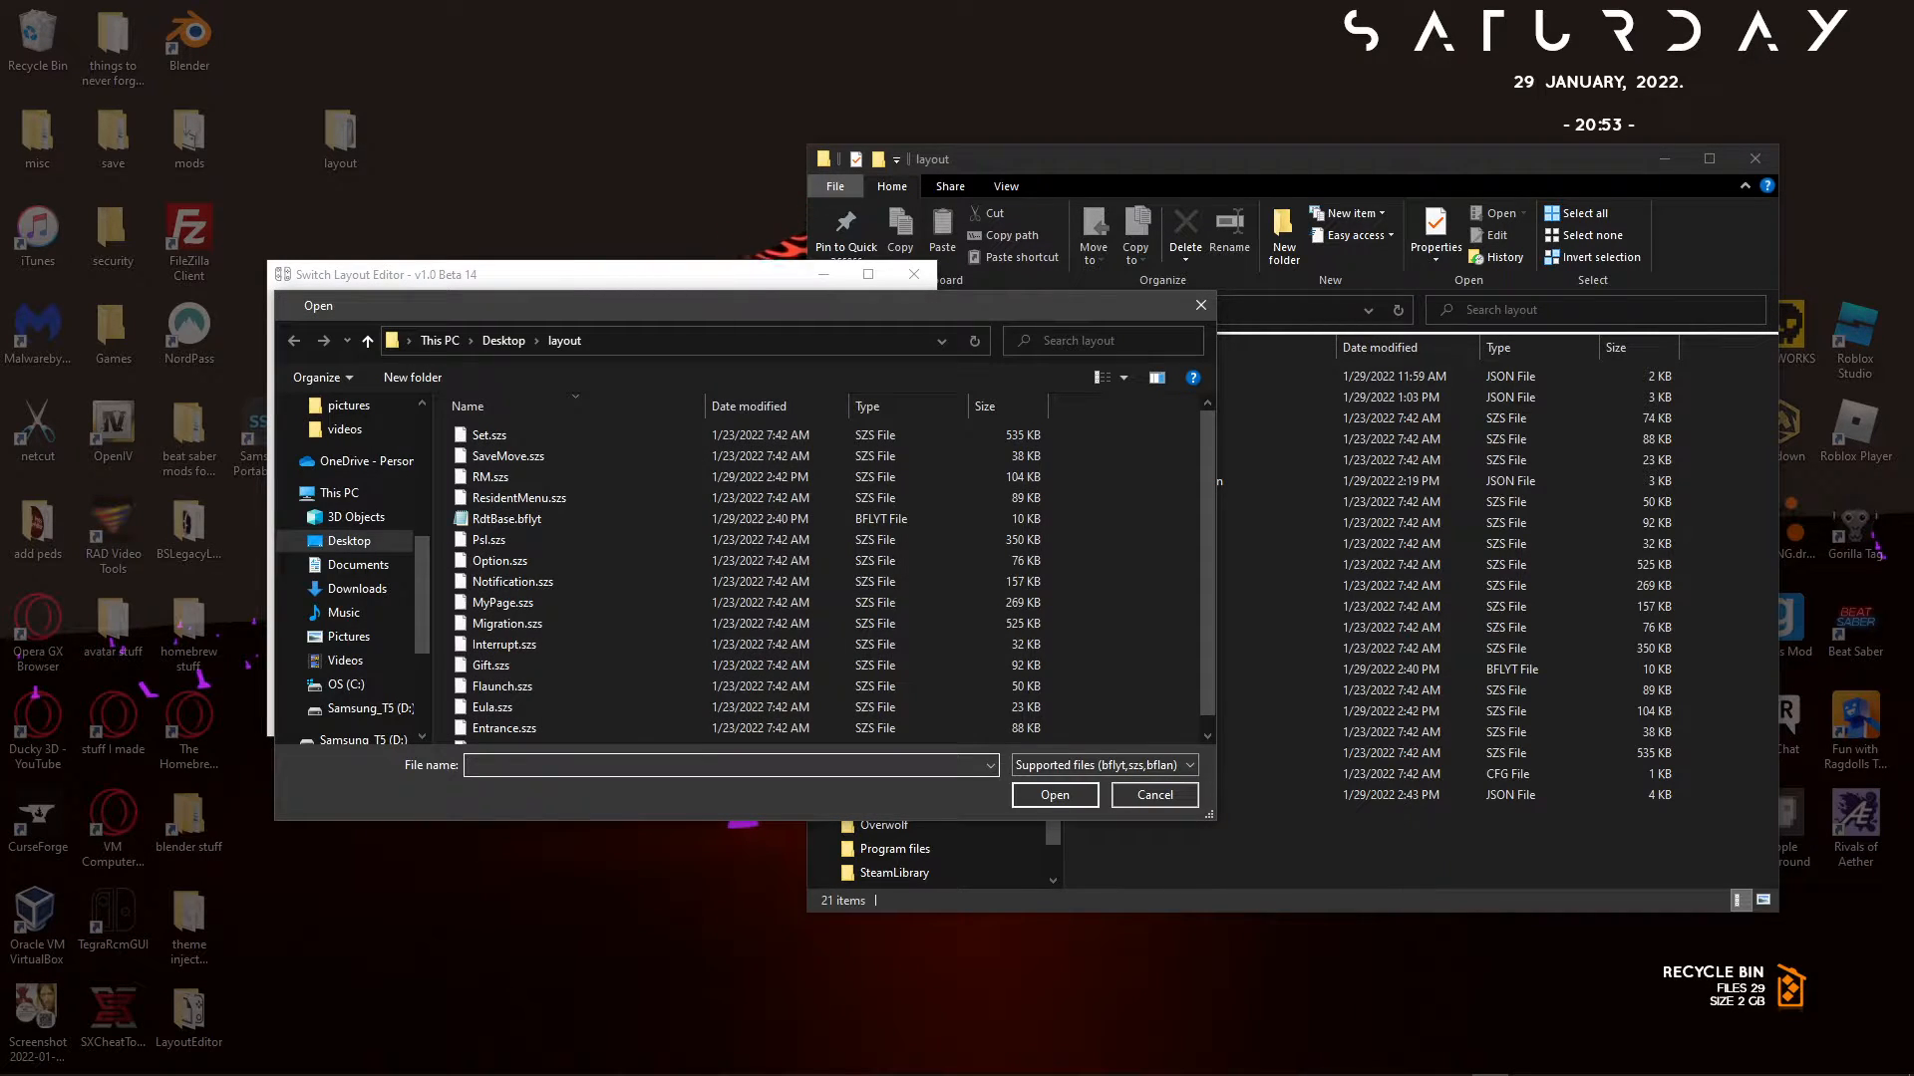
{"action": "scroll", "coordinate": [528, 628], "scroll_direction": "down", "scroll_amount": 1}
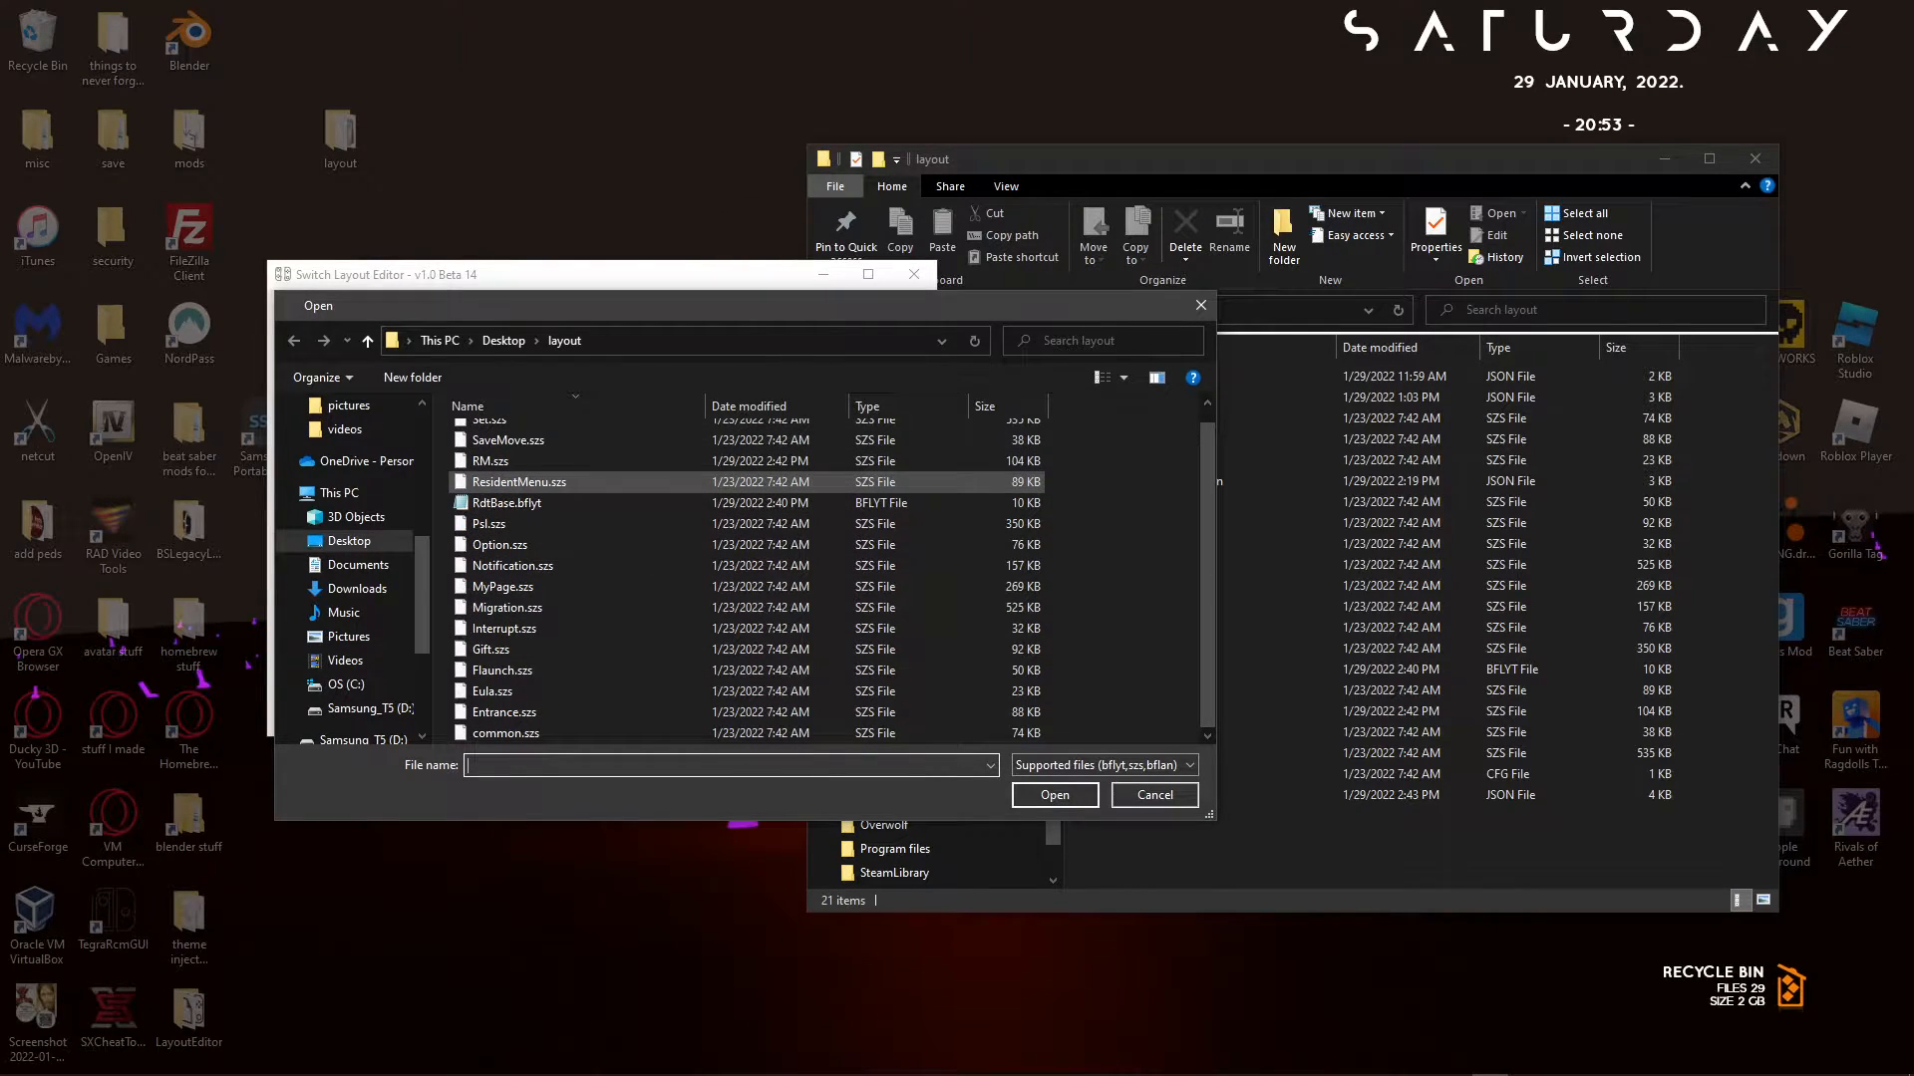
{"action": "double_click", "coordinate": [528, 483]}
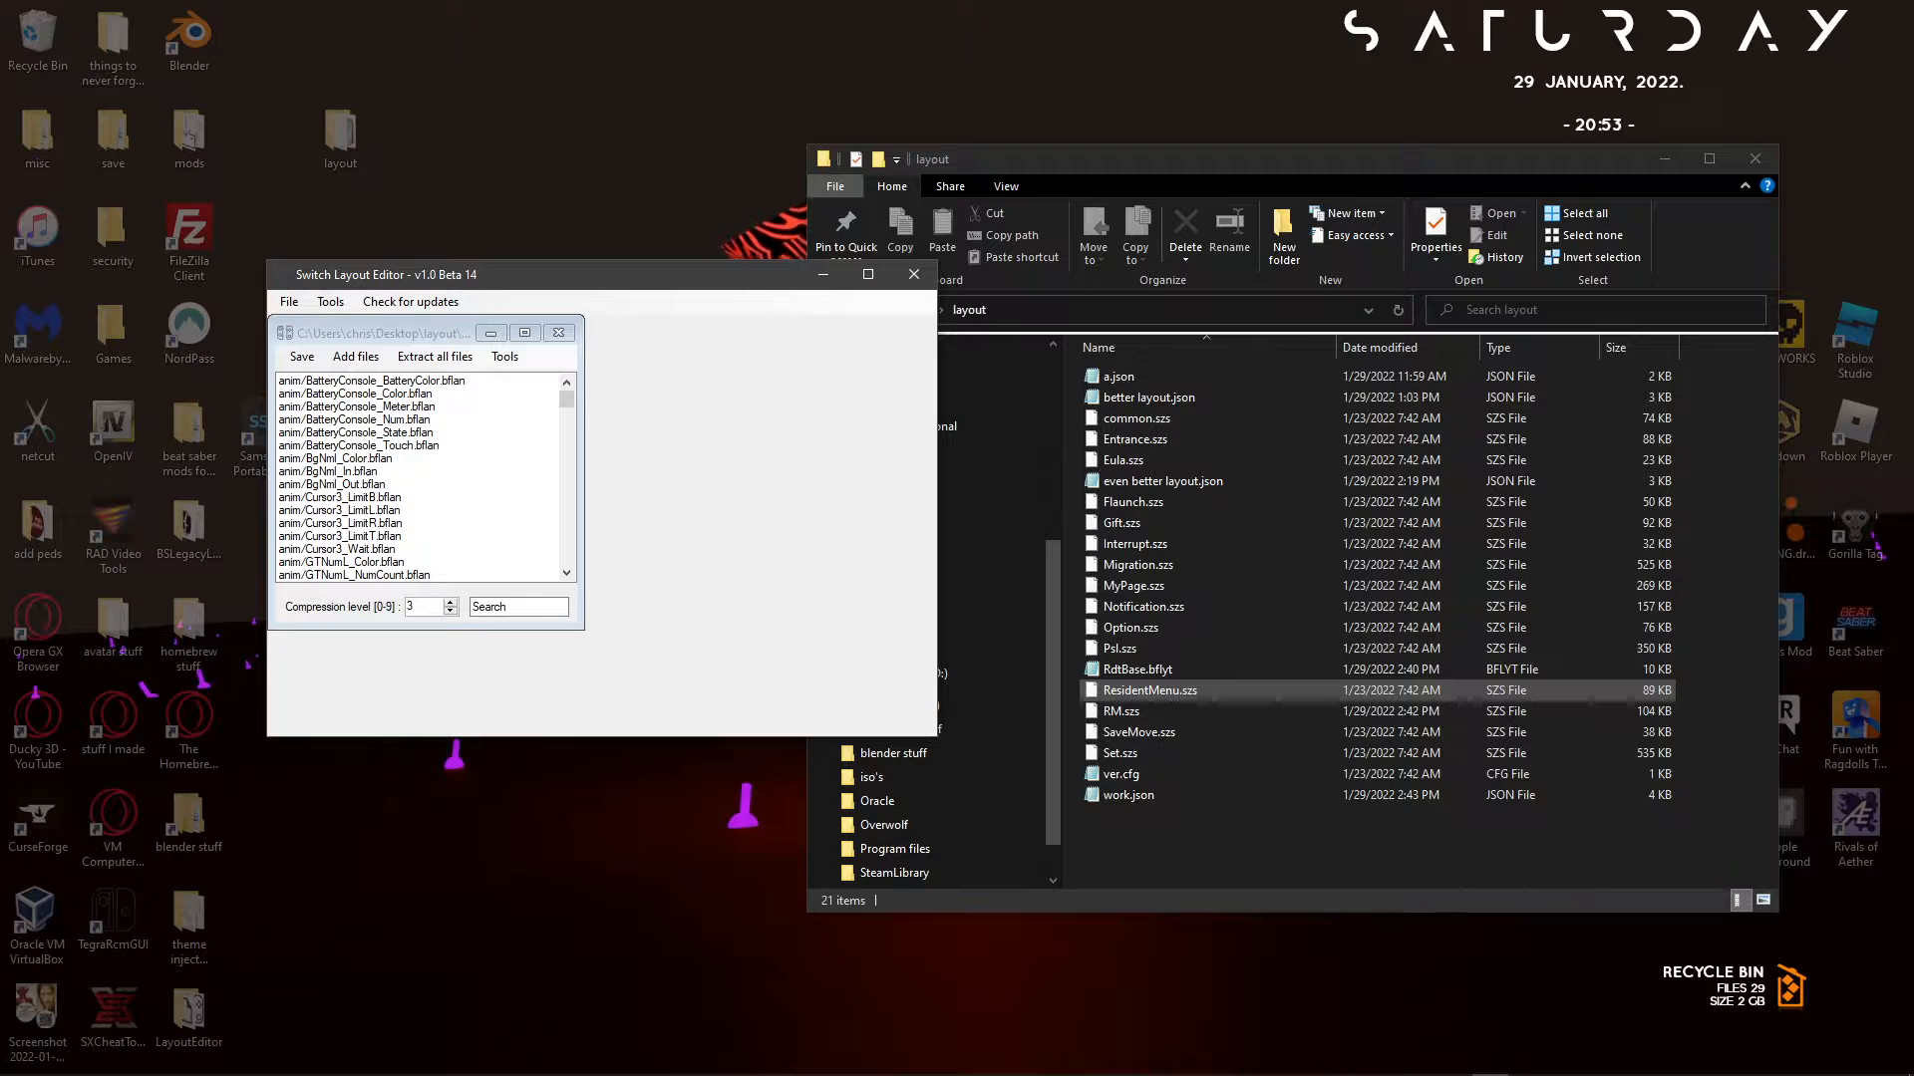
{"action": "right_click", "coordinate": [1168, 690]}
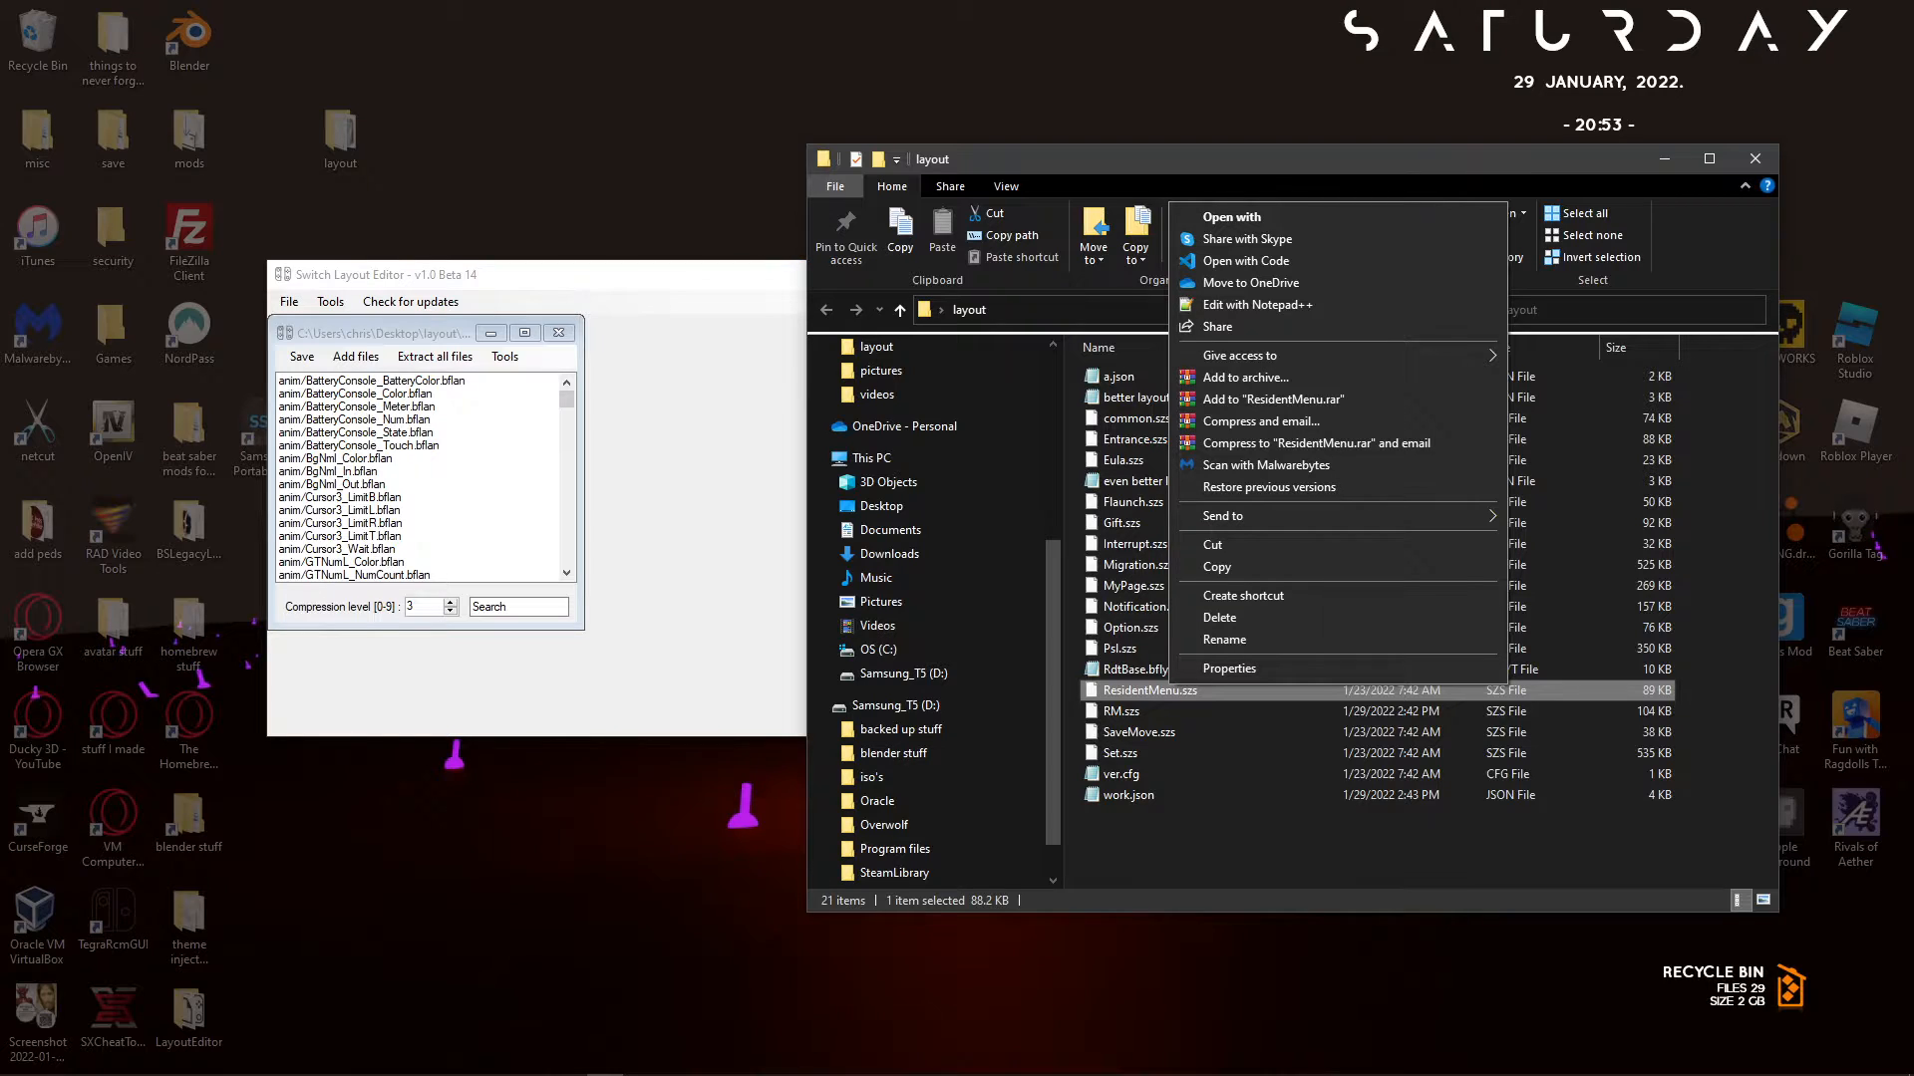
{"action": "left_click", "coordinate": [1236, 840]}
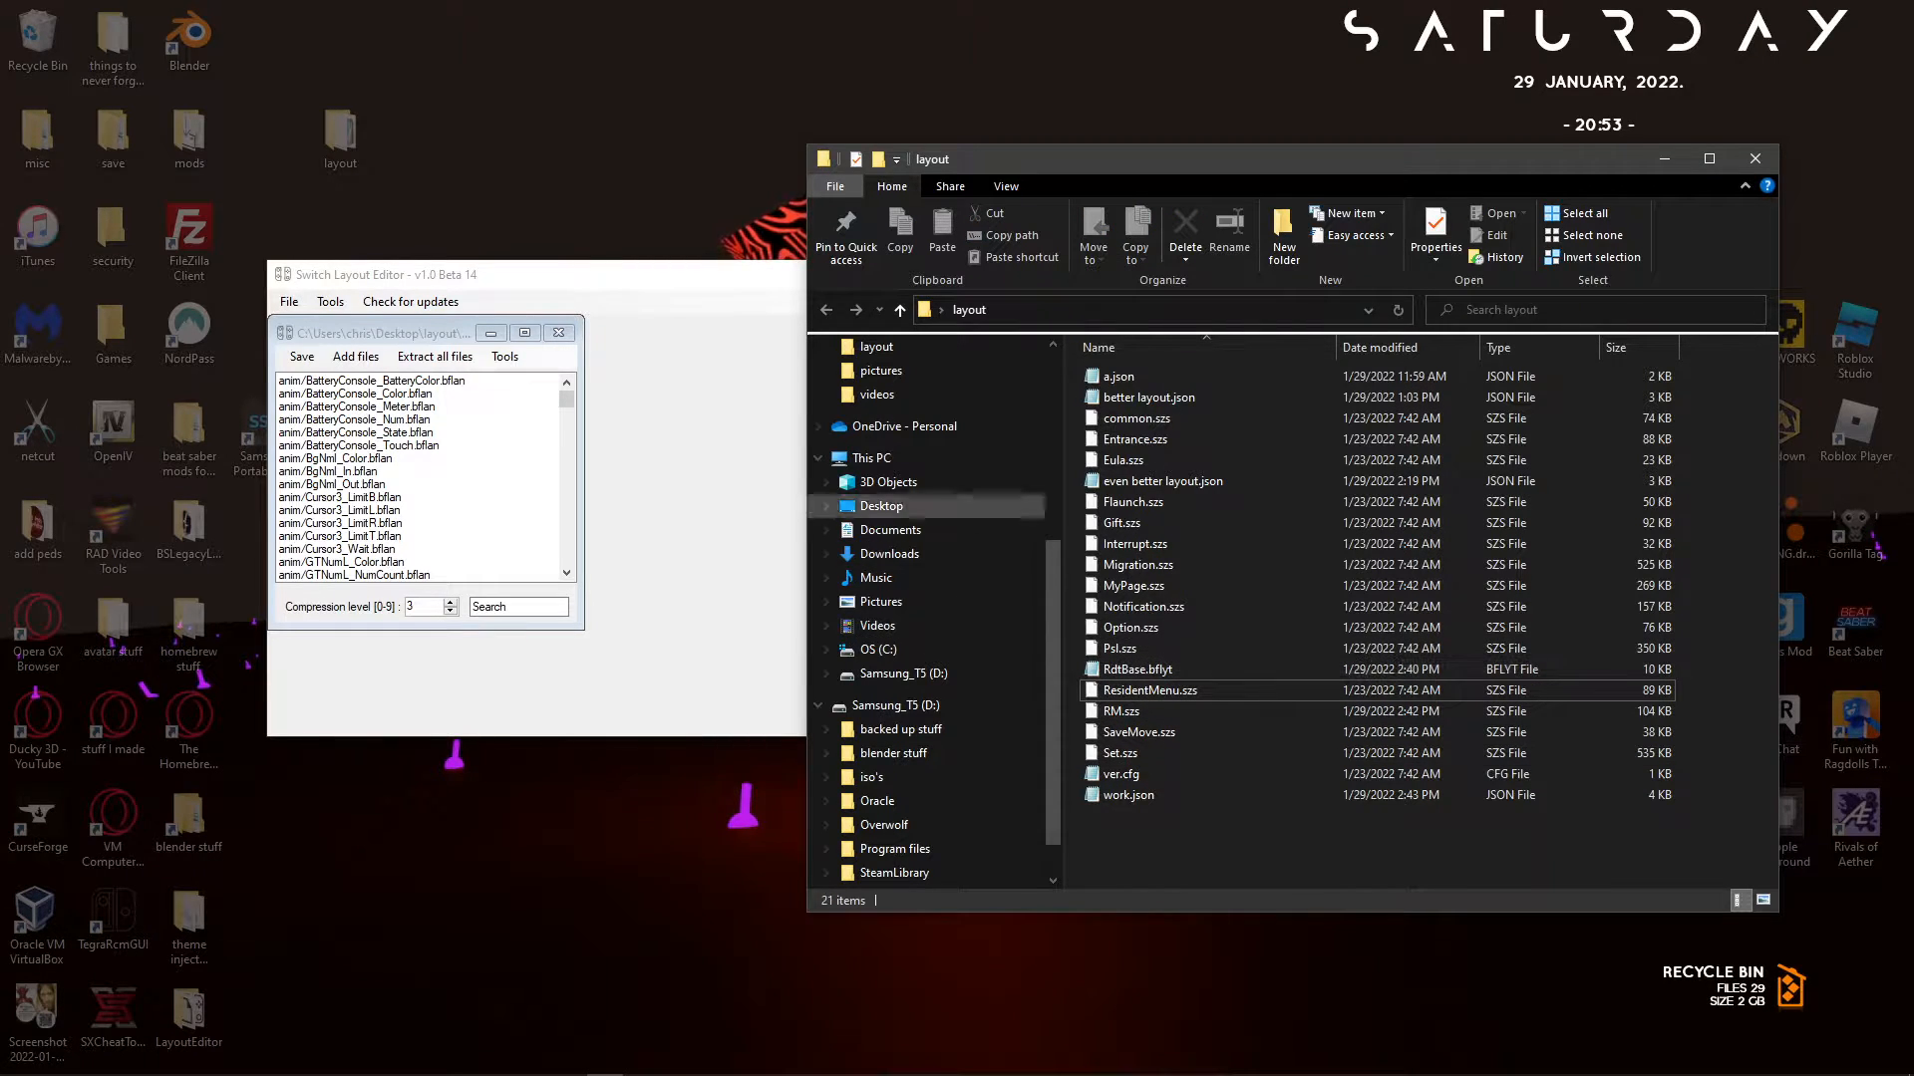
{"action": "left_click", "coordinate": [700, 443]}
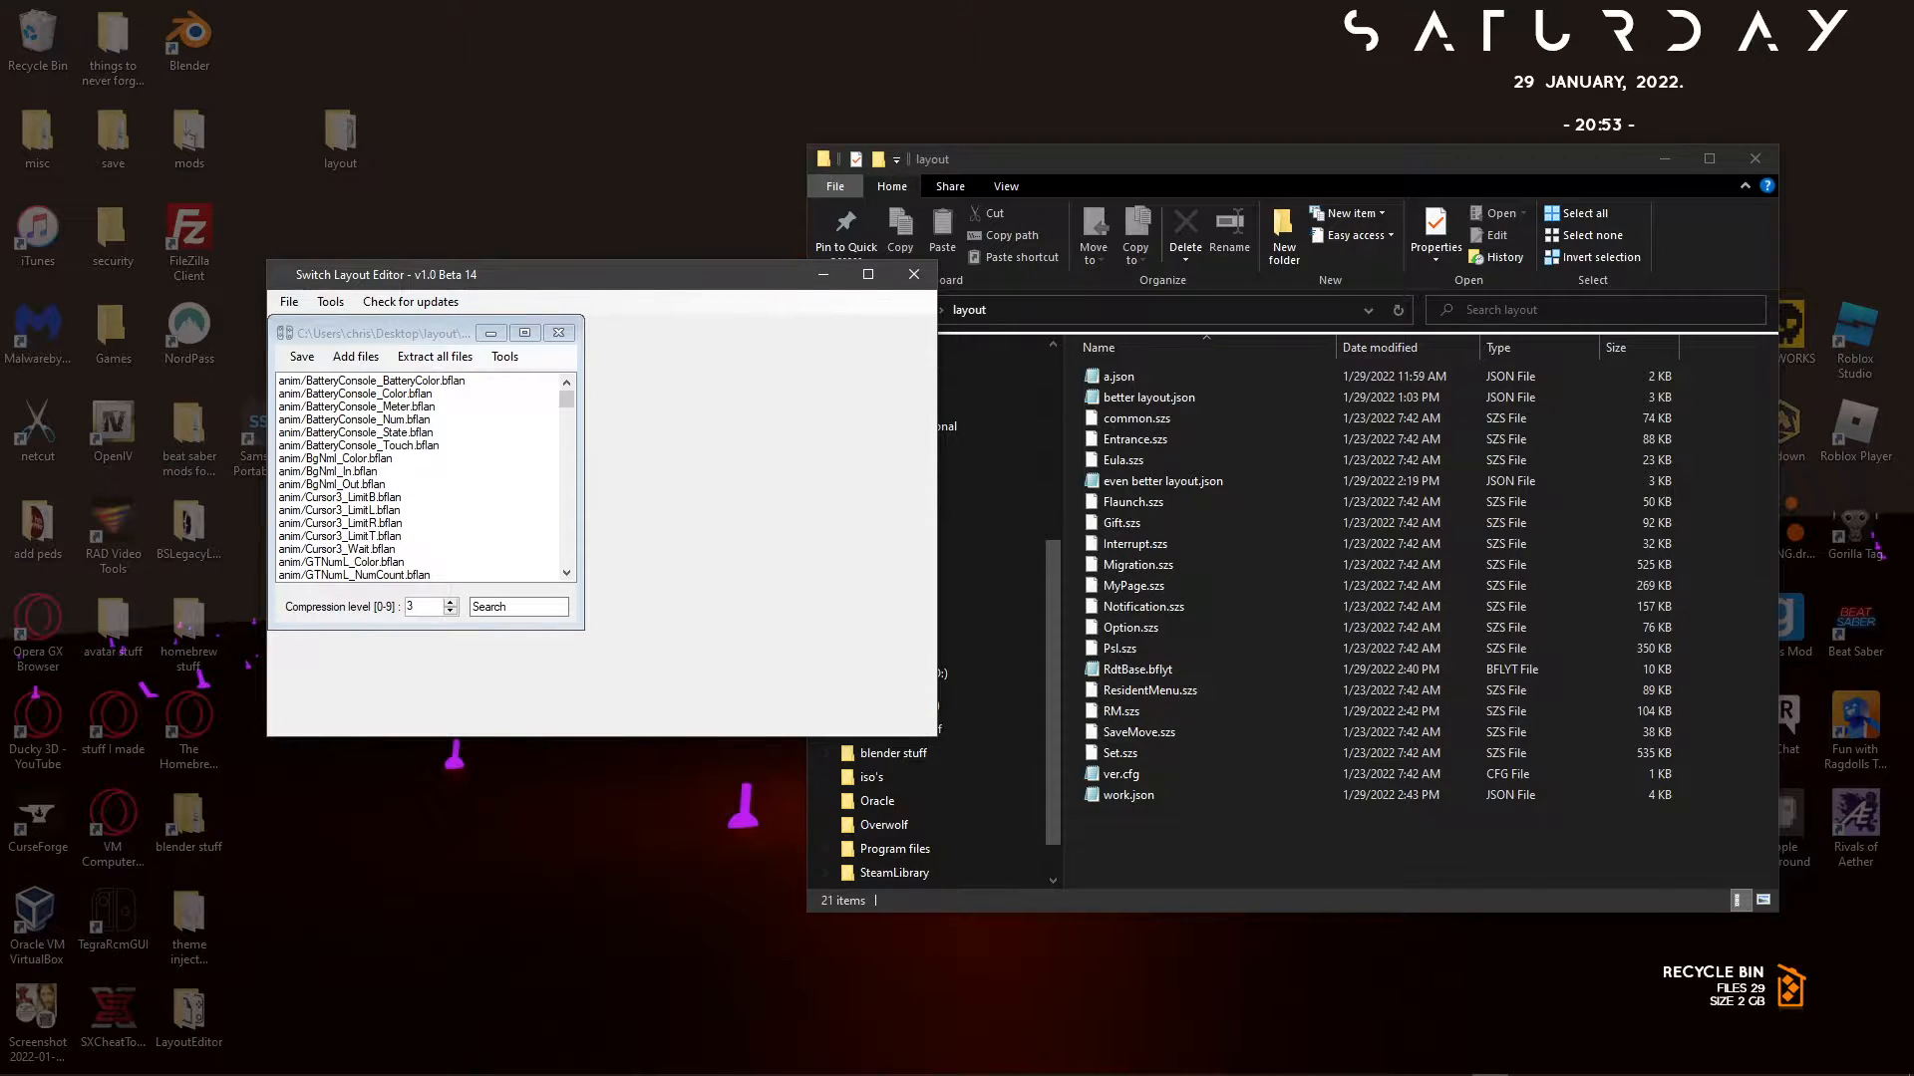
Maximize the editor, shift the archive's file list window inward and open blyt/RdtBase.bflyt from it.
{"action": "left_click", "coordinate": [868, 274]}
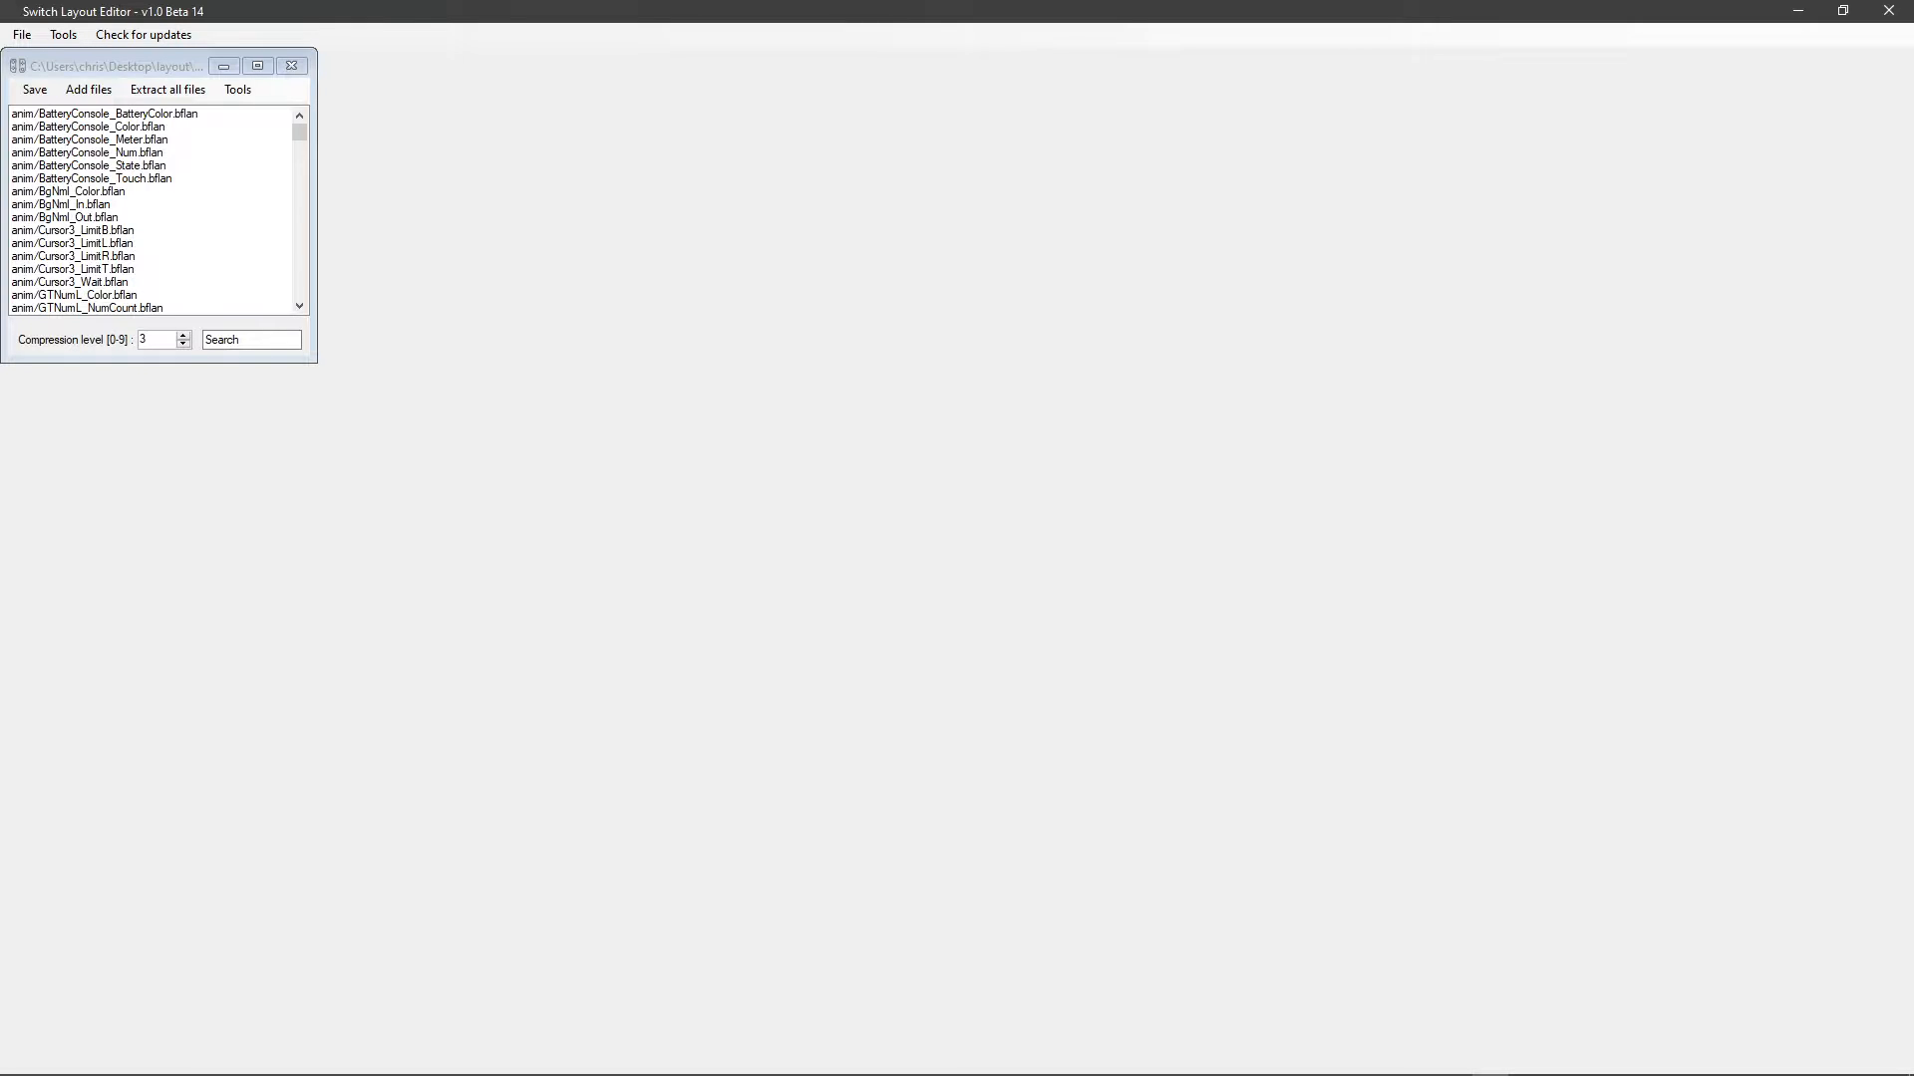
{"action": "left_click_drag", "start_coordinate": [115, 66], "coordinate": [188, 112]}
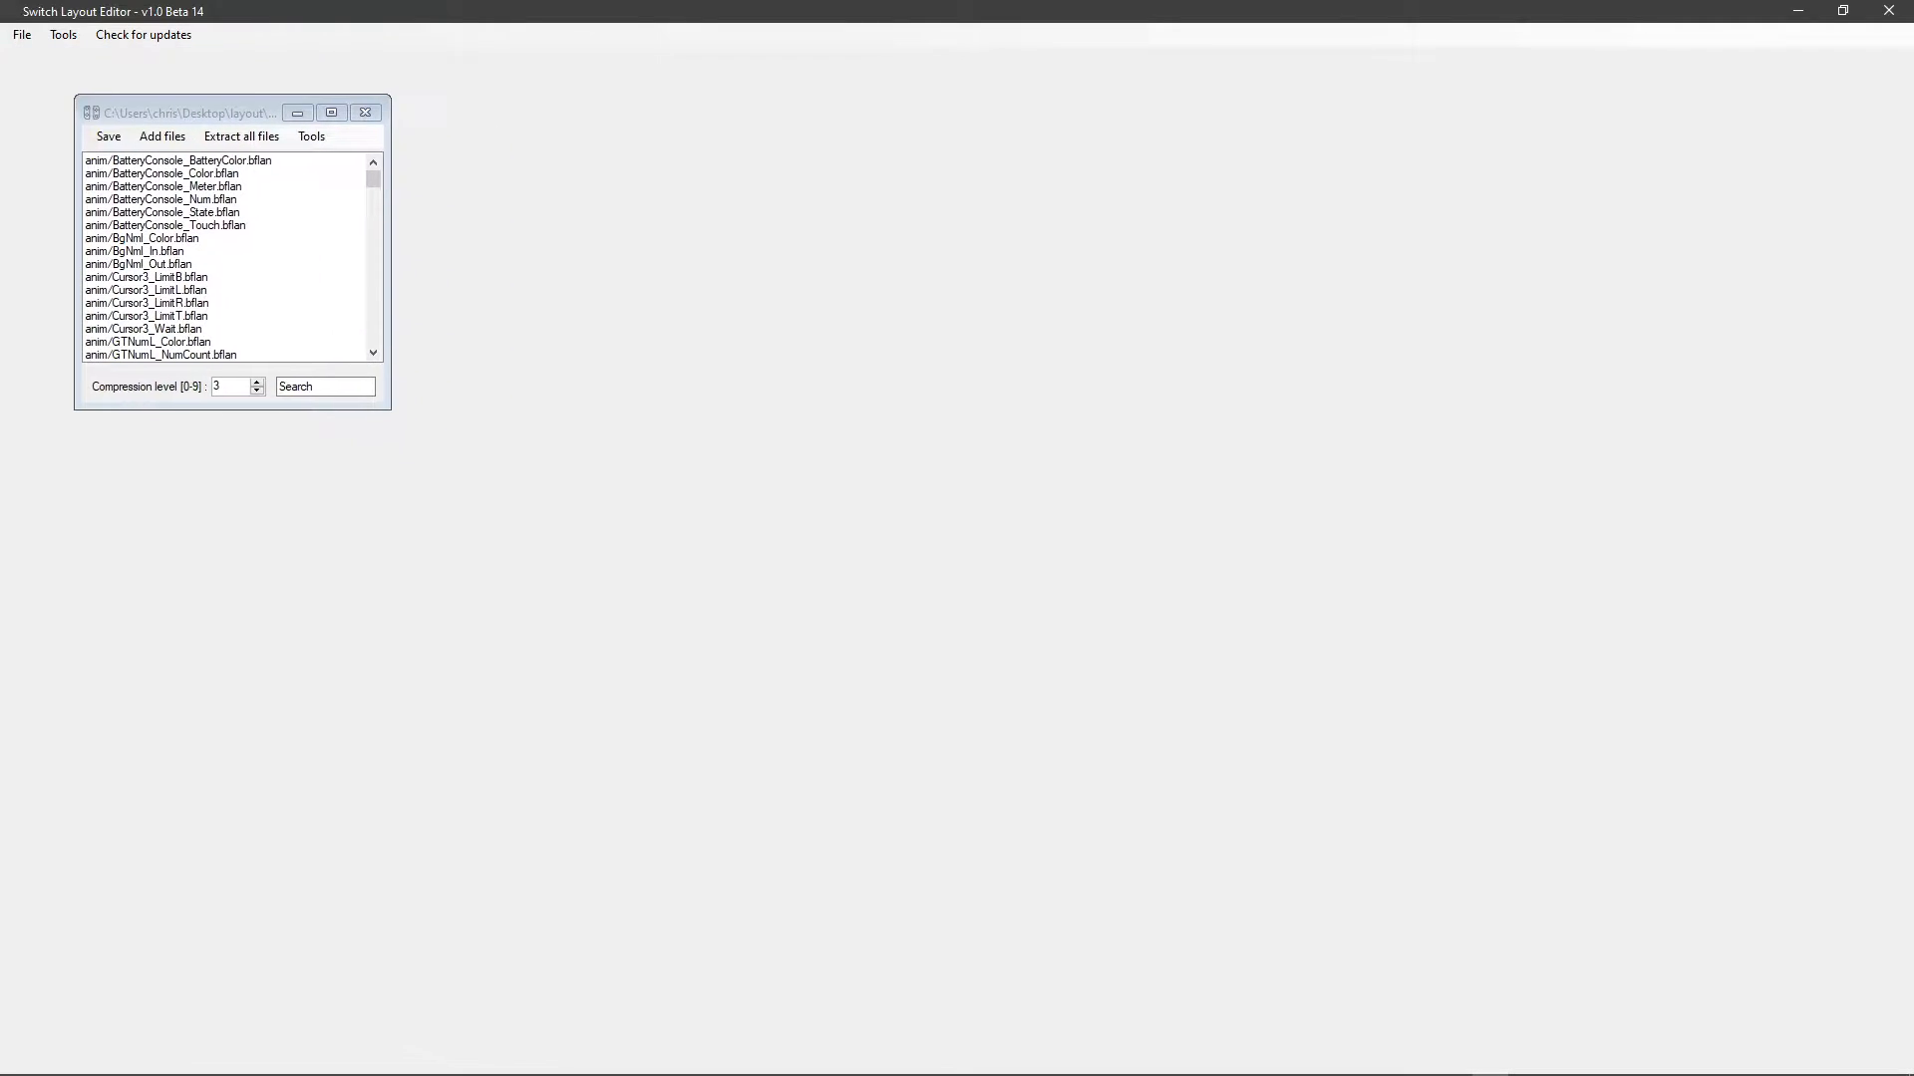
{"action": "left_click_drag", "start_coordinate": [372, 179], "coordinate": [373, 323]}
{"action": "scroll", "coordinate": [224, 257], "scroll_direction": "down", "scroll_amount": 1}
{"action": "scroll", "coordinate": [224, 258], "scroll_direction": "down", "scroll_amount": 6}
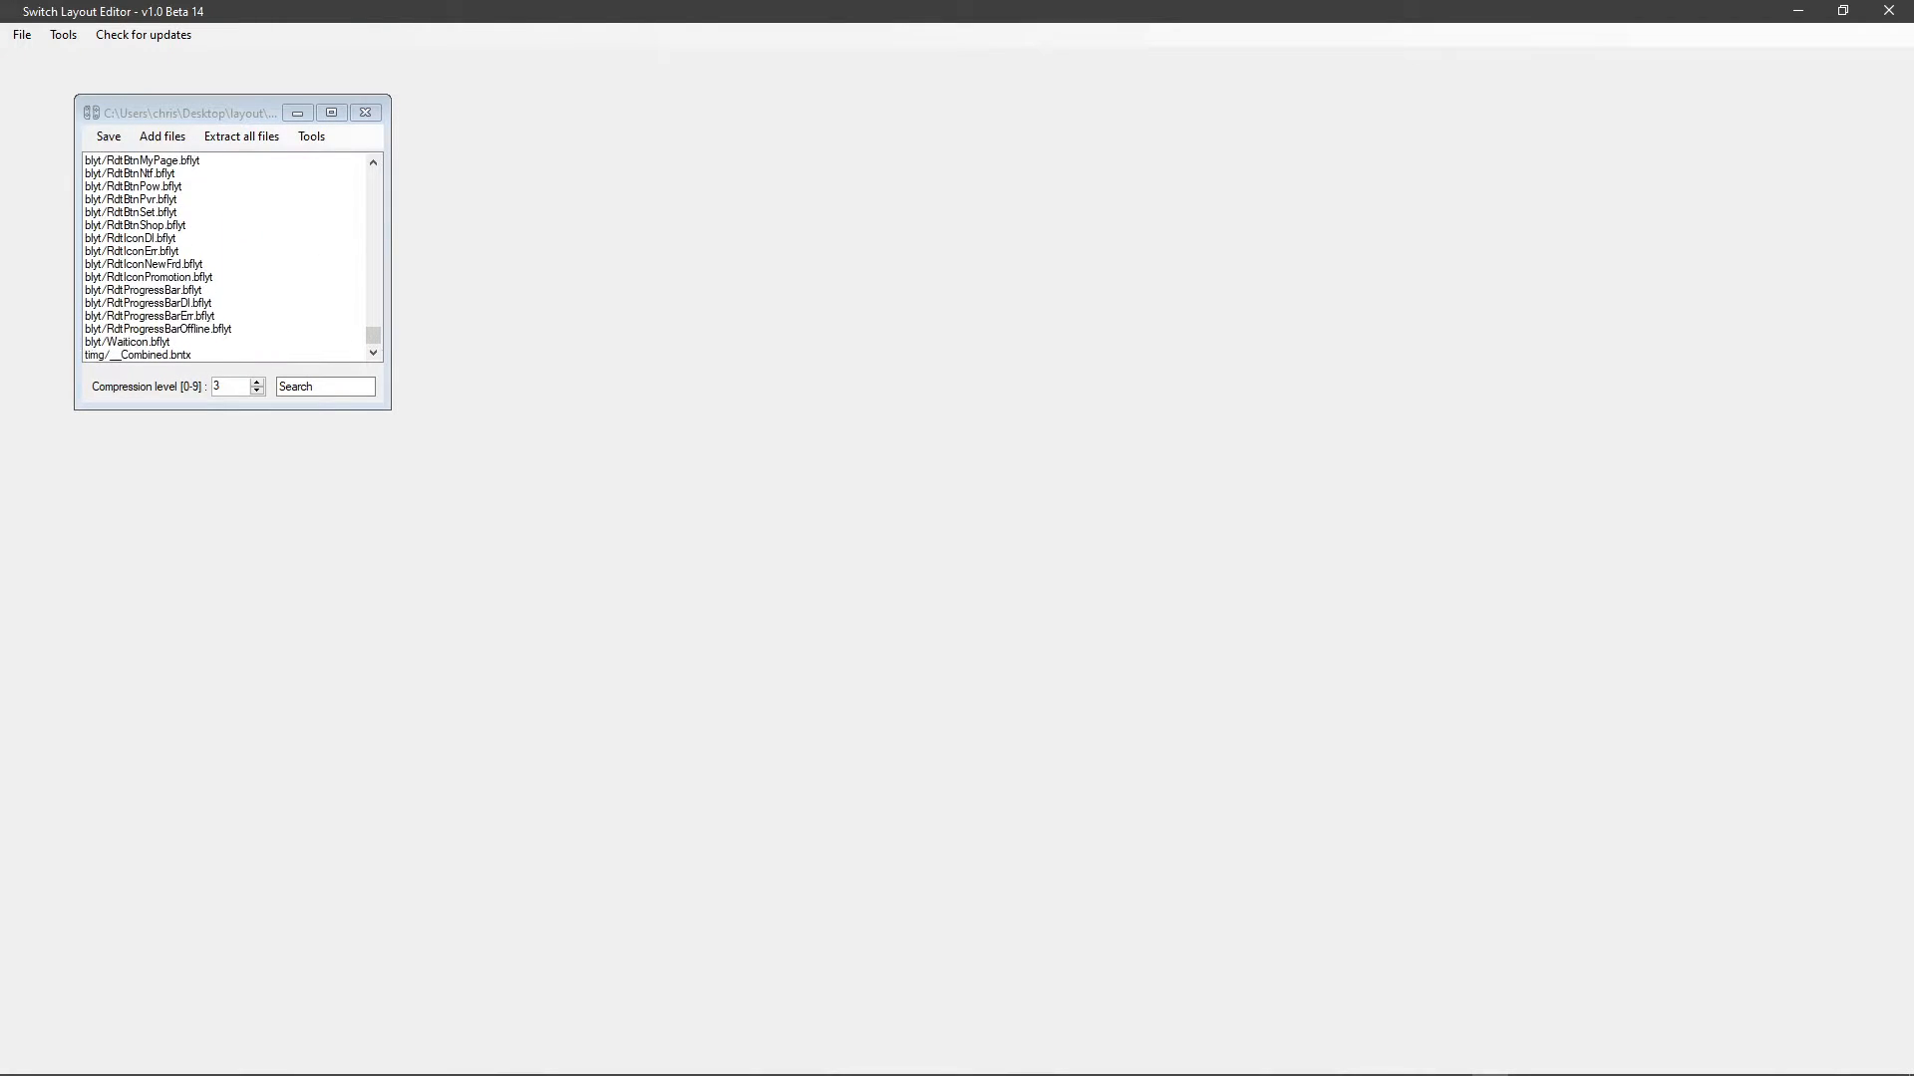
{"action": "scroll", "coordinate": [224, 257], "scroll_direction": "up", "scroll_amount": 3}
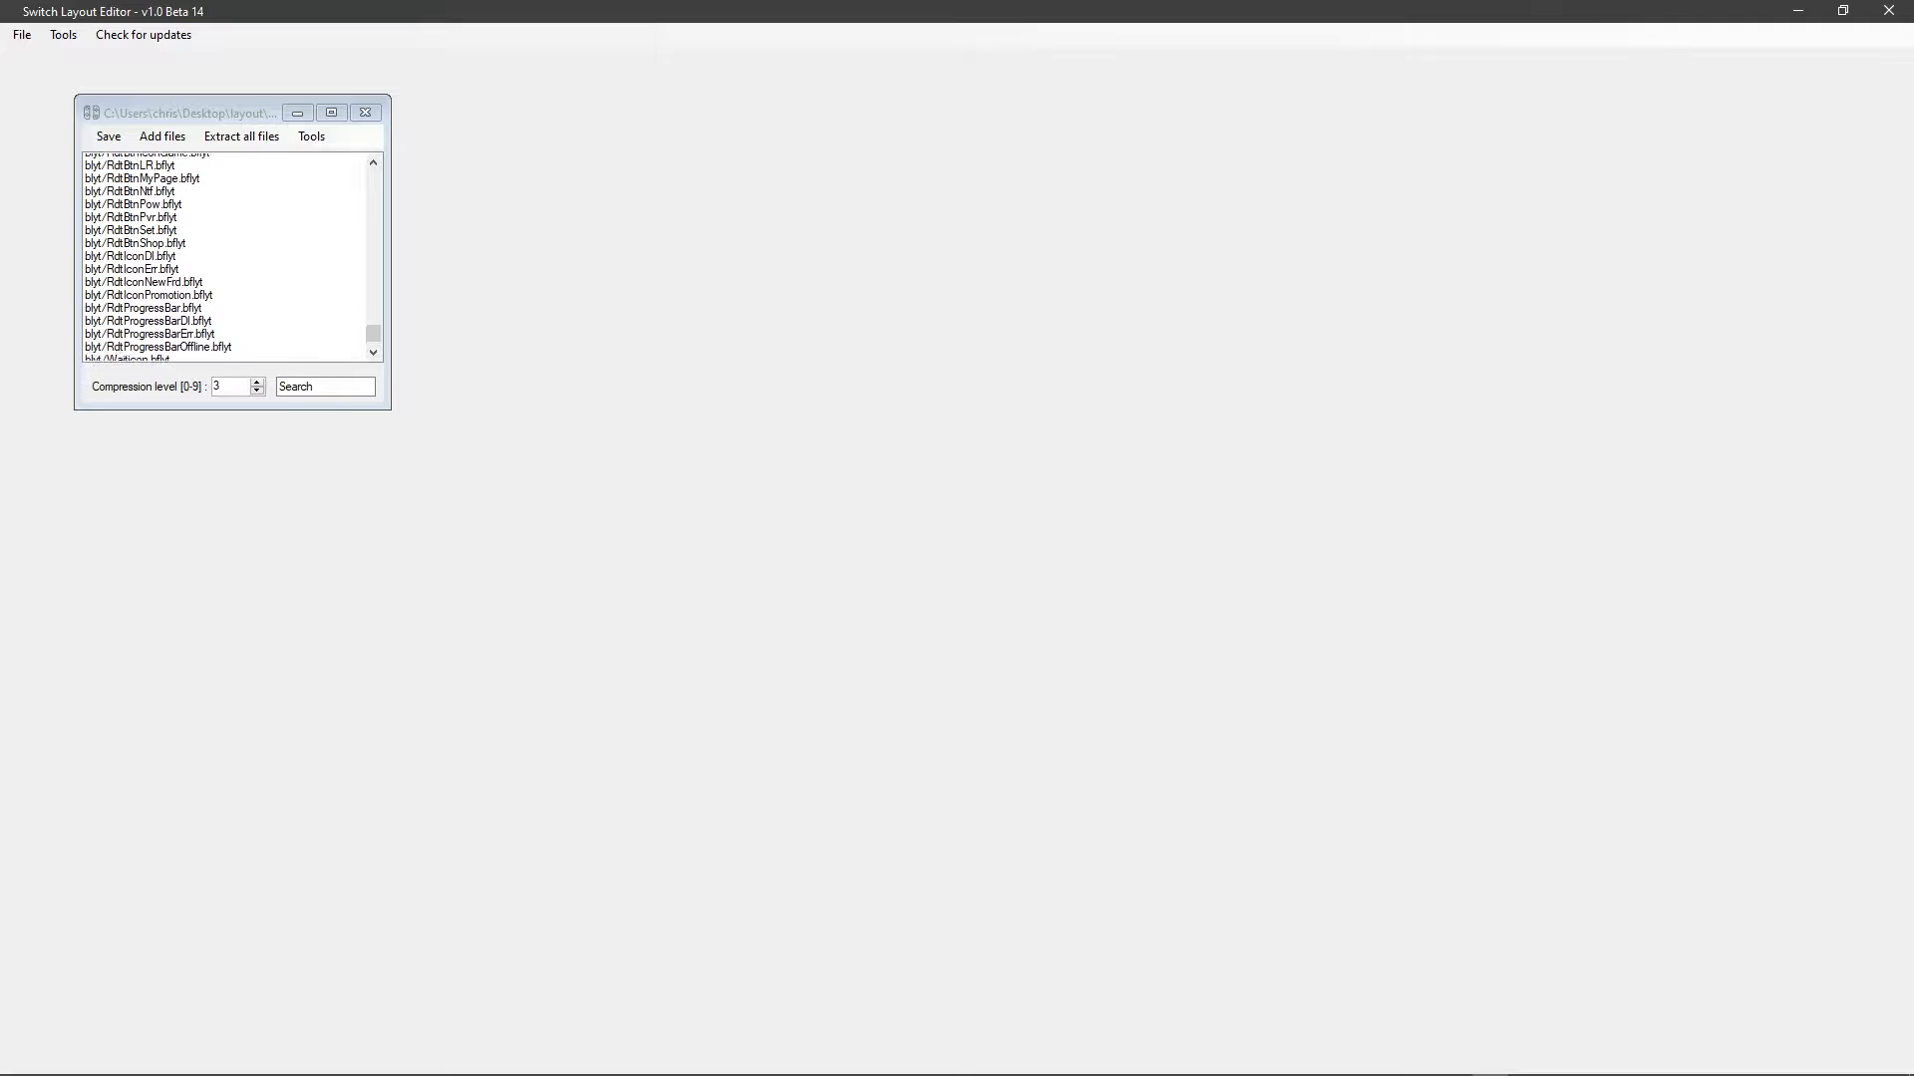
{"action": "scroll", "coordinate": [224, 257], "scroll_direction": "up", "scroll_amount": 6}
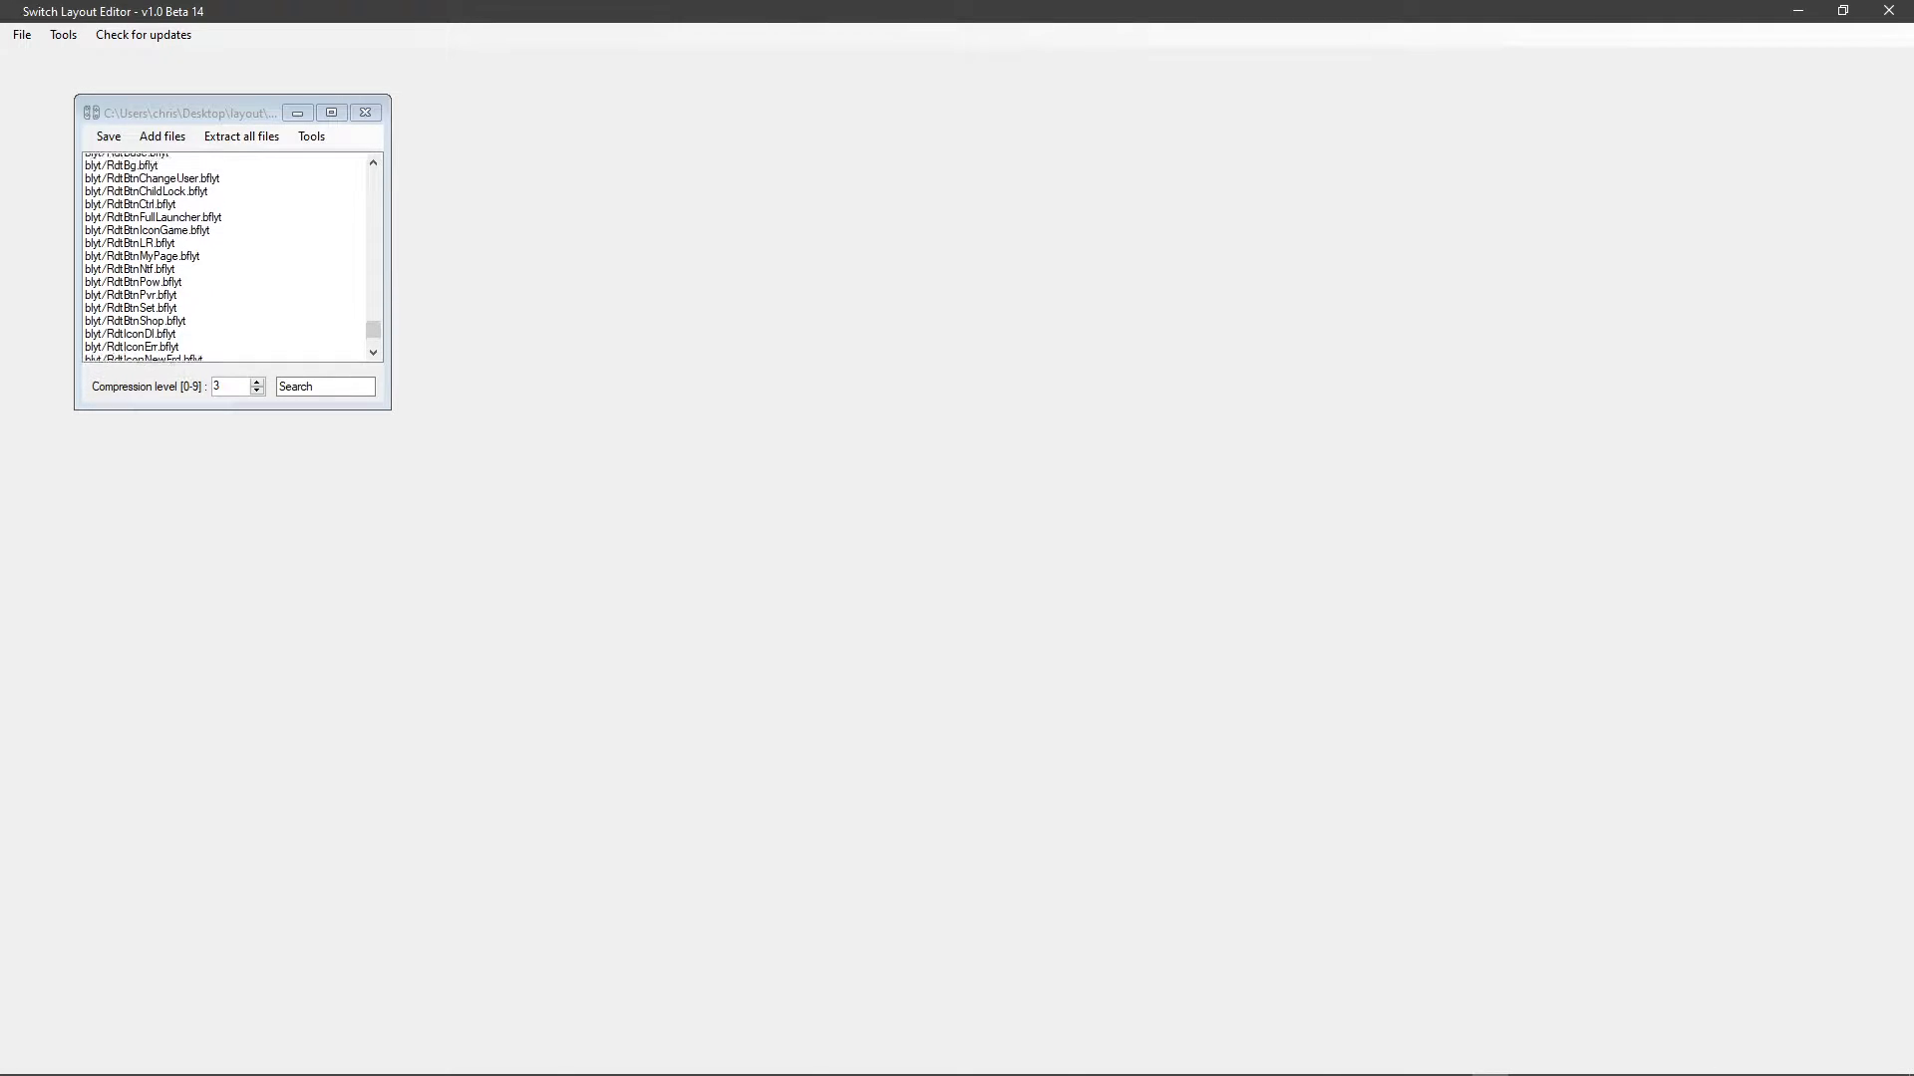
{"action": "scroll", "coordinate": [224, 257], "scroll_direction": "up", "scroll_amount": 2}
{"action": "scroll", "coordinate": [224, 257], "scroll_direction": "down", "scroll_amount": 2}
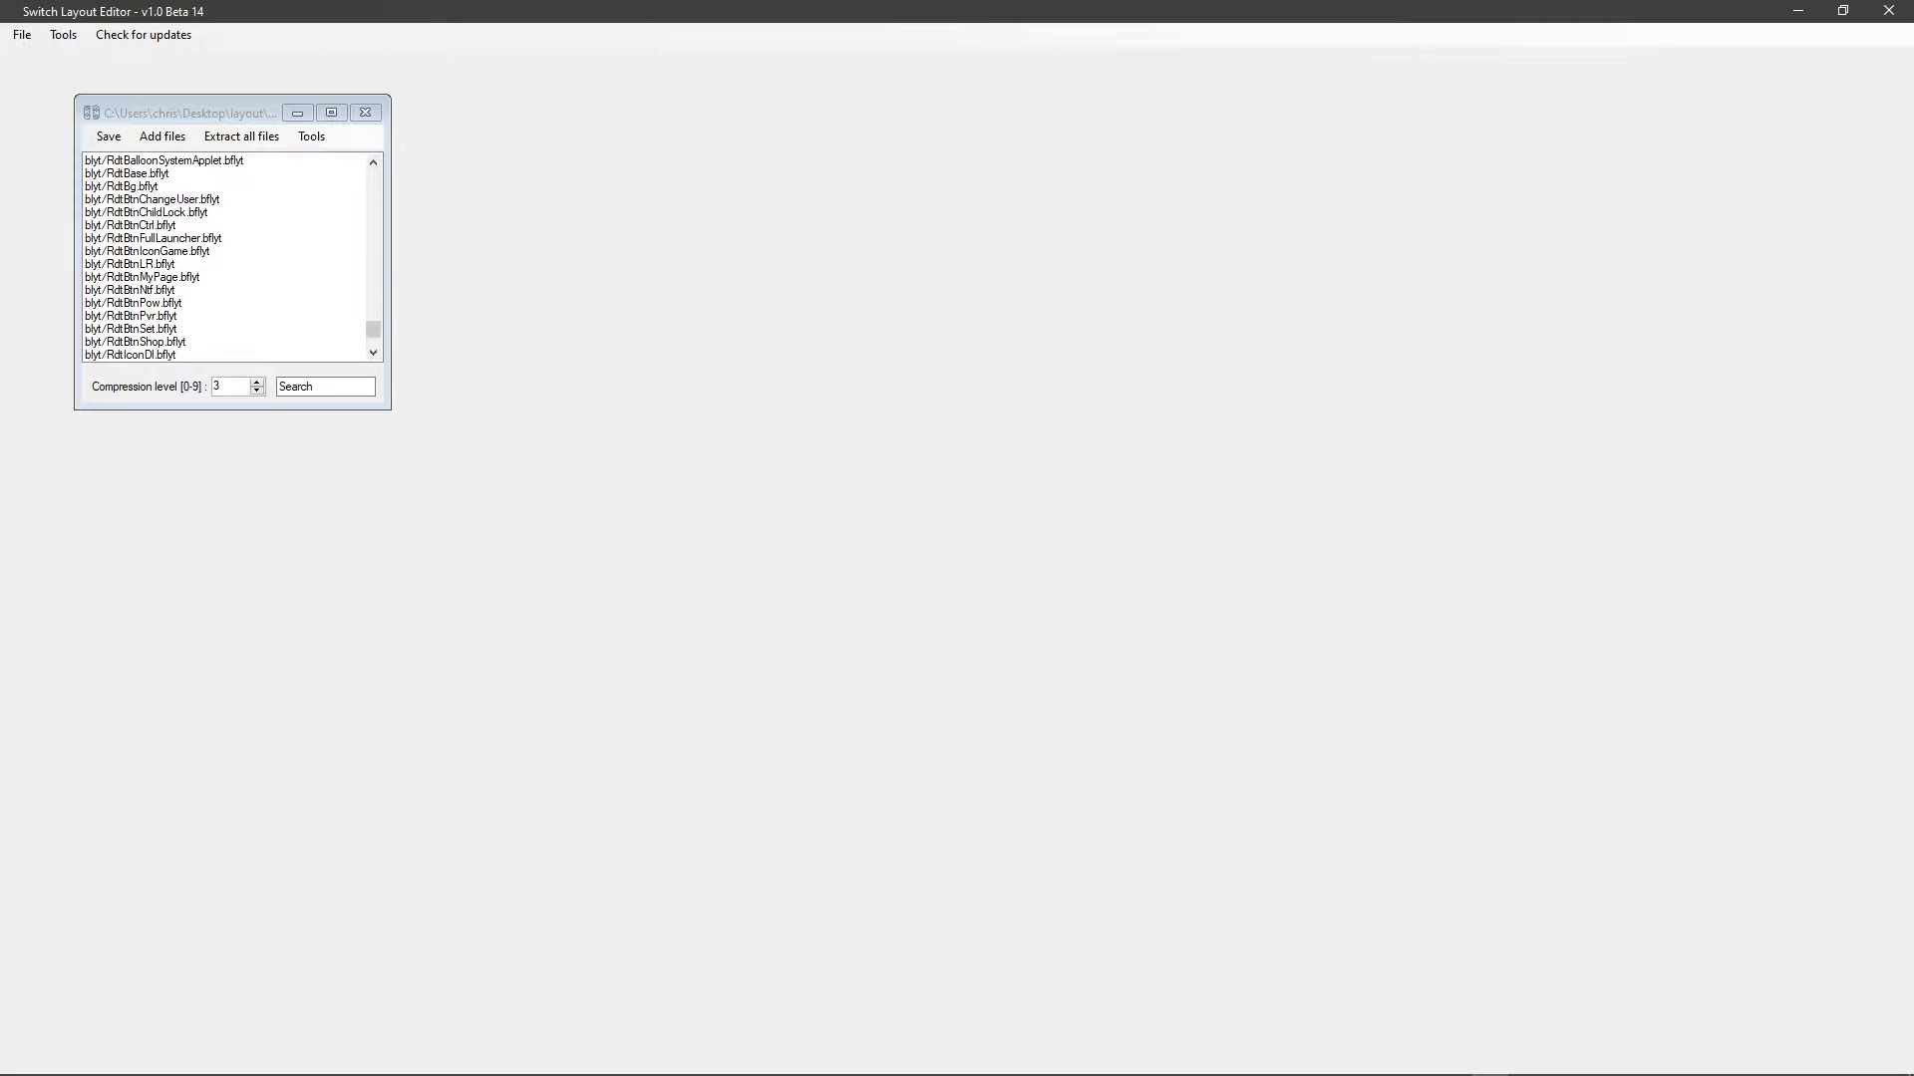
{"action": "scroll", "coordinate": [224, 258], "scroll_direction": "down", "scroll_amount": 3}
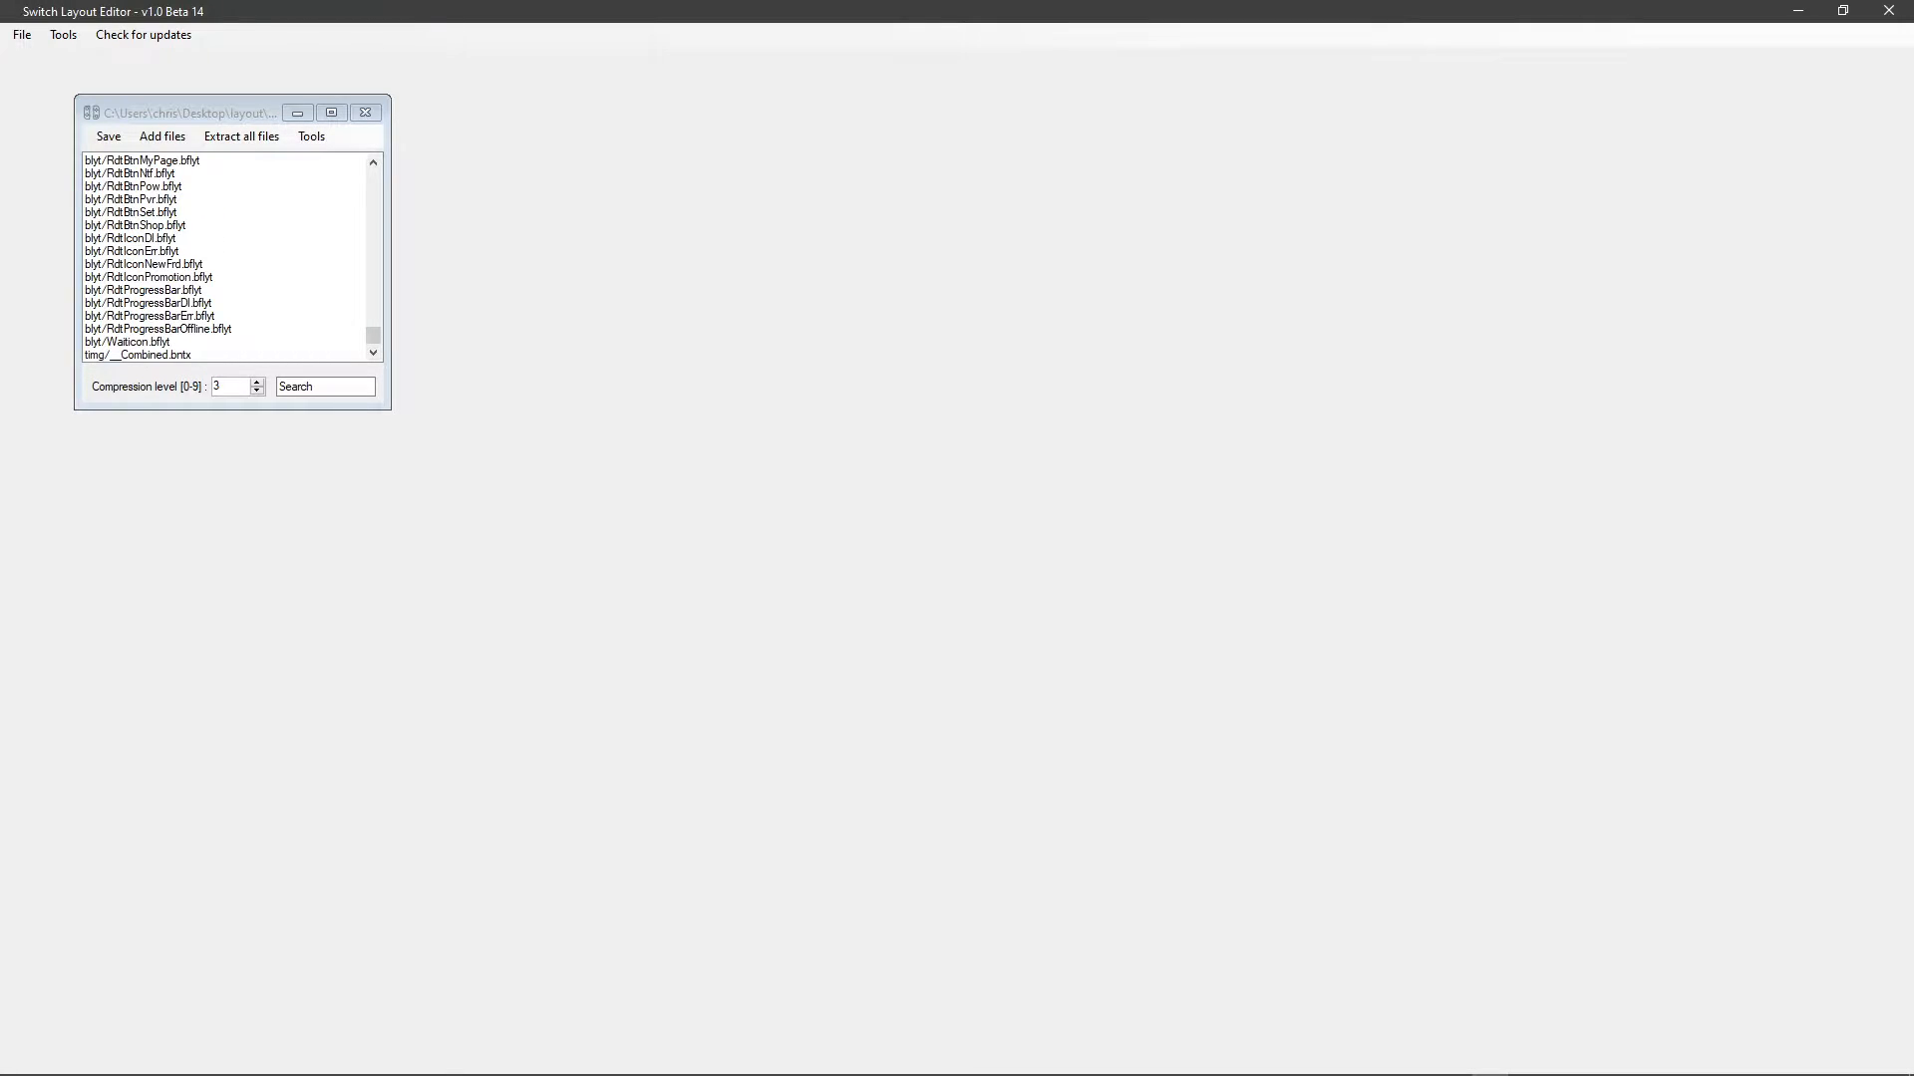
{"action": "scroll", "coordinate": [225, 257], "scroll_direction": "up", "scroll_amount": 1}
{"action": "scroll", "coordinate": [224, 257], "scroll_direction": "up", "scroll_amount": 3}
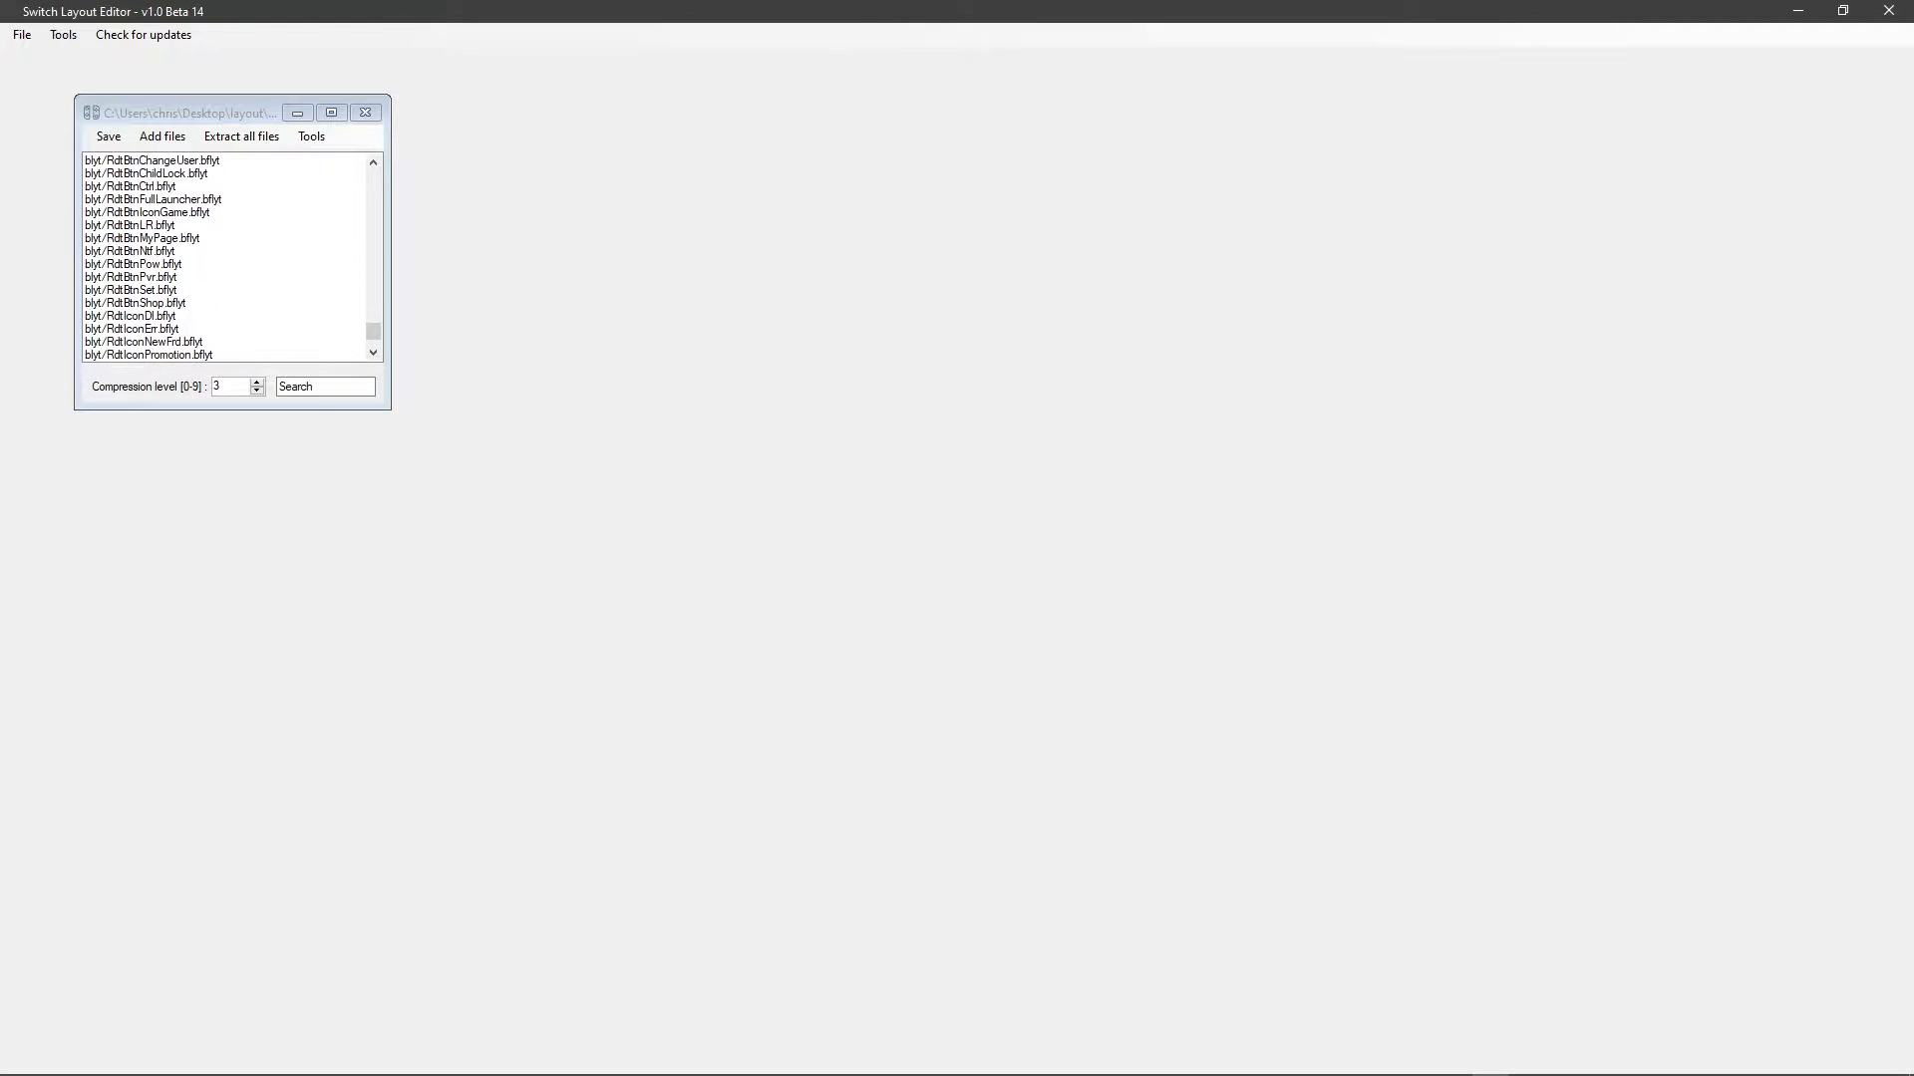
{"action": "scroll", "coordinate": [224, 257], "scroll_direction": "up", "scroll_amount": 1}
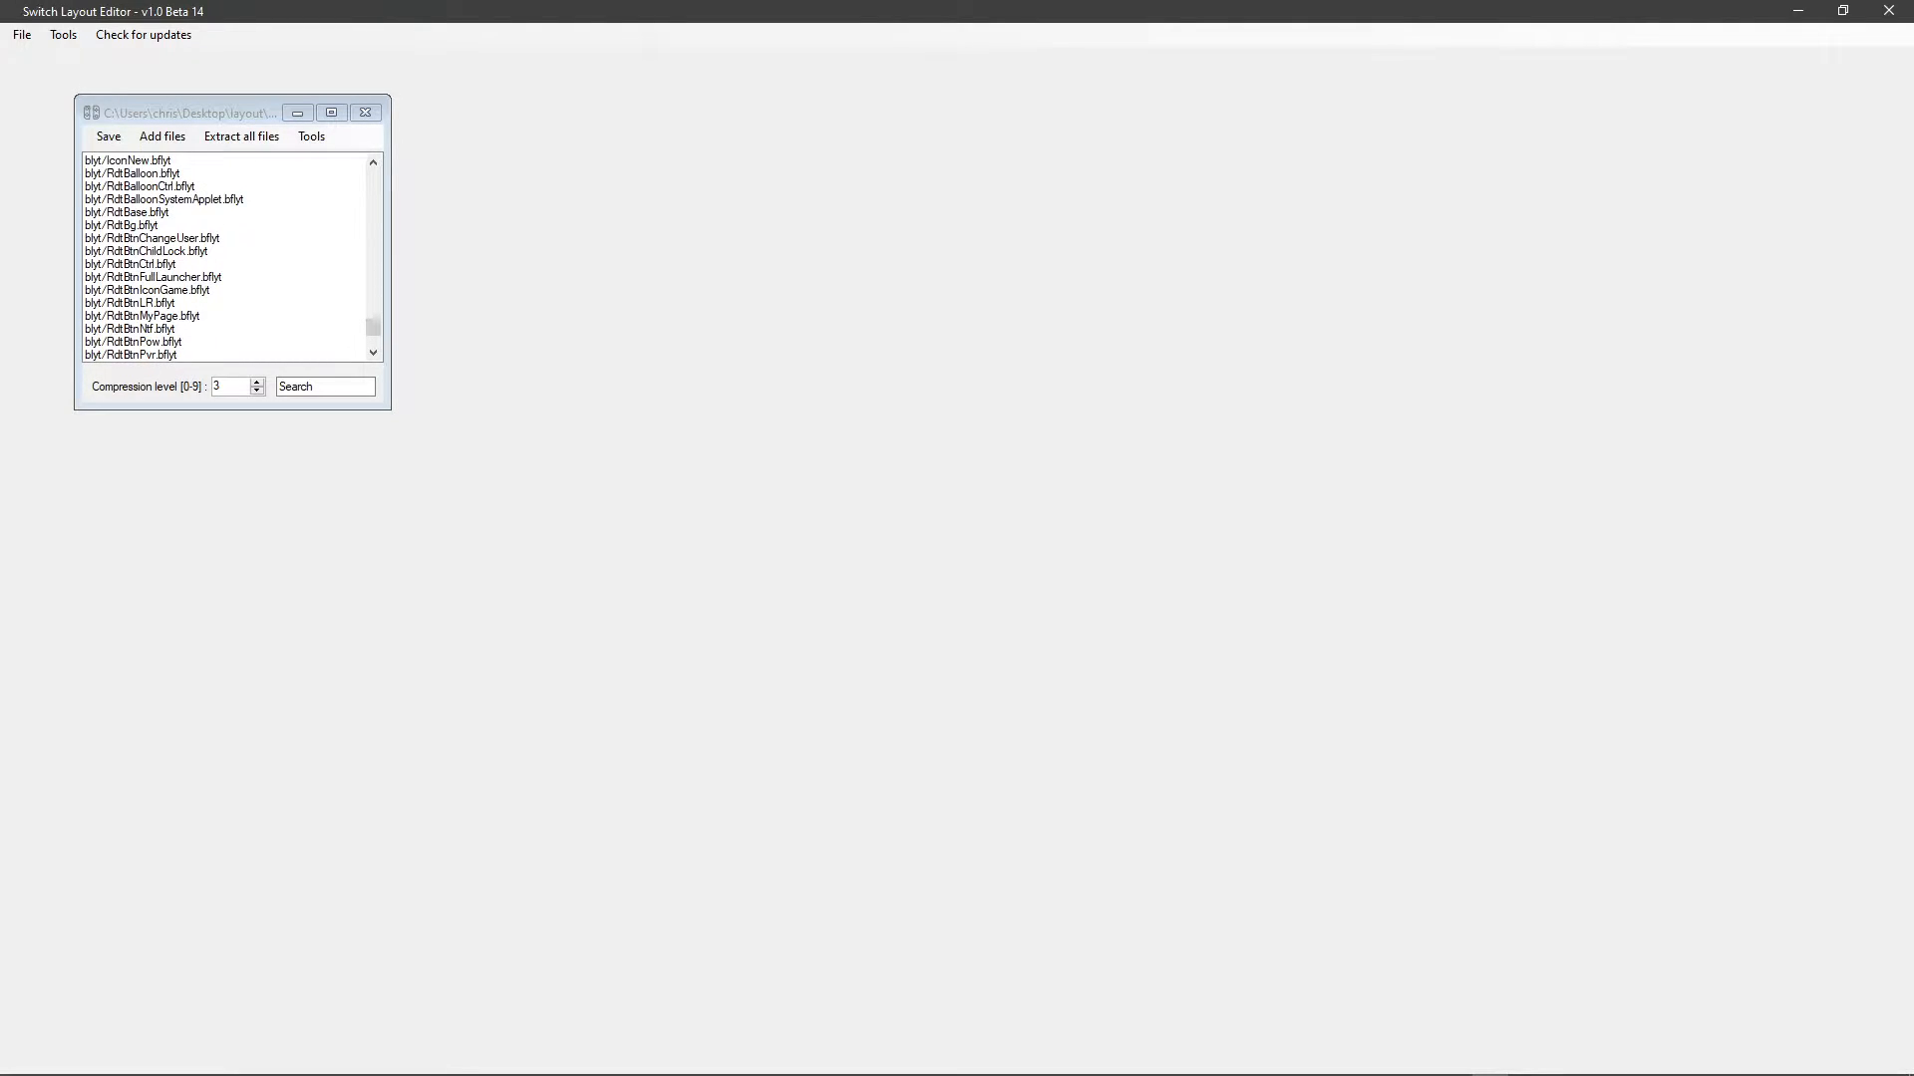
{"action": "left_click", "coordinate": [134, 212]}
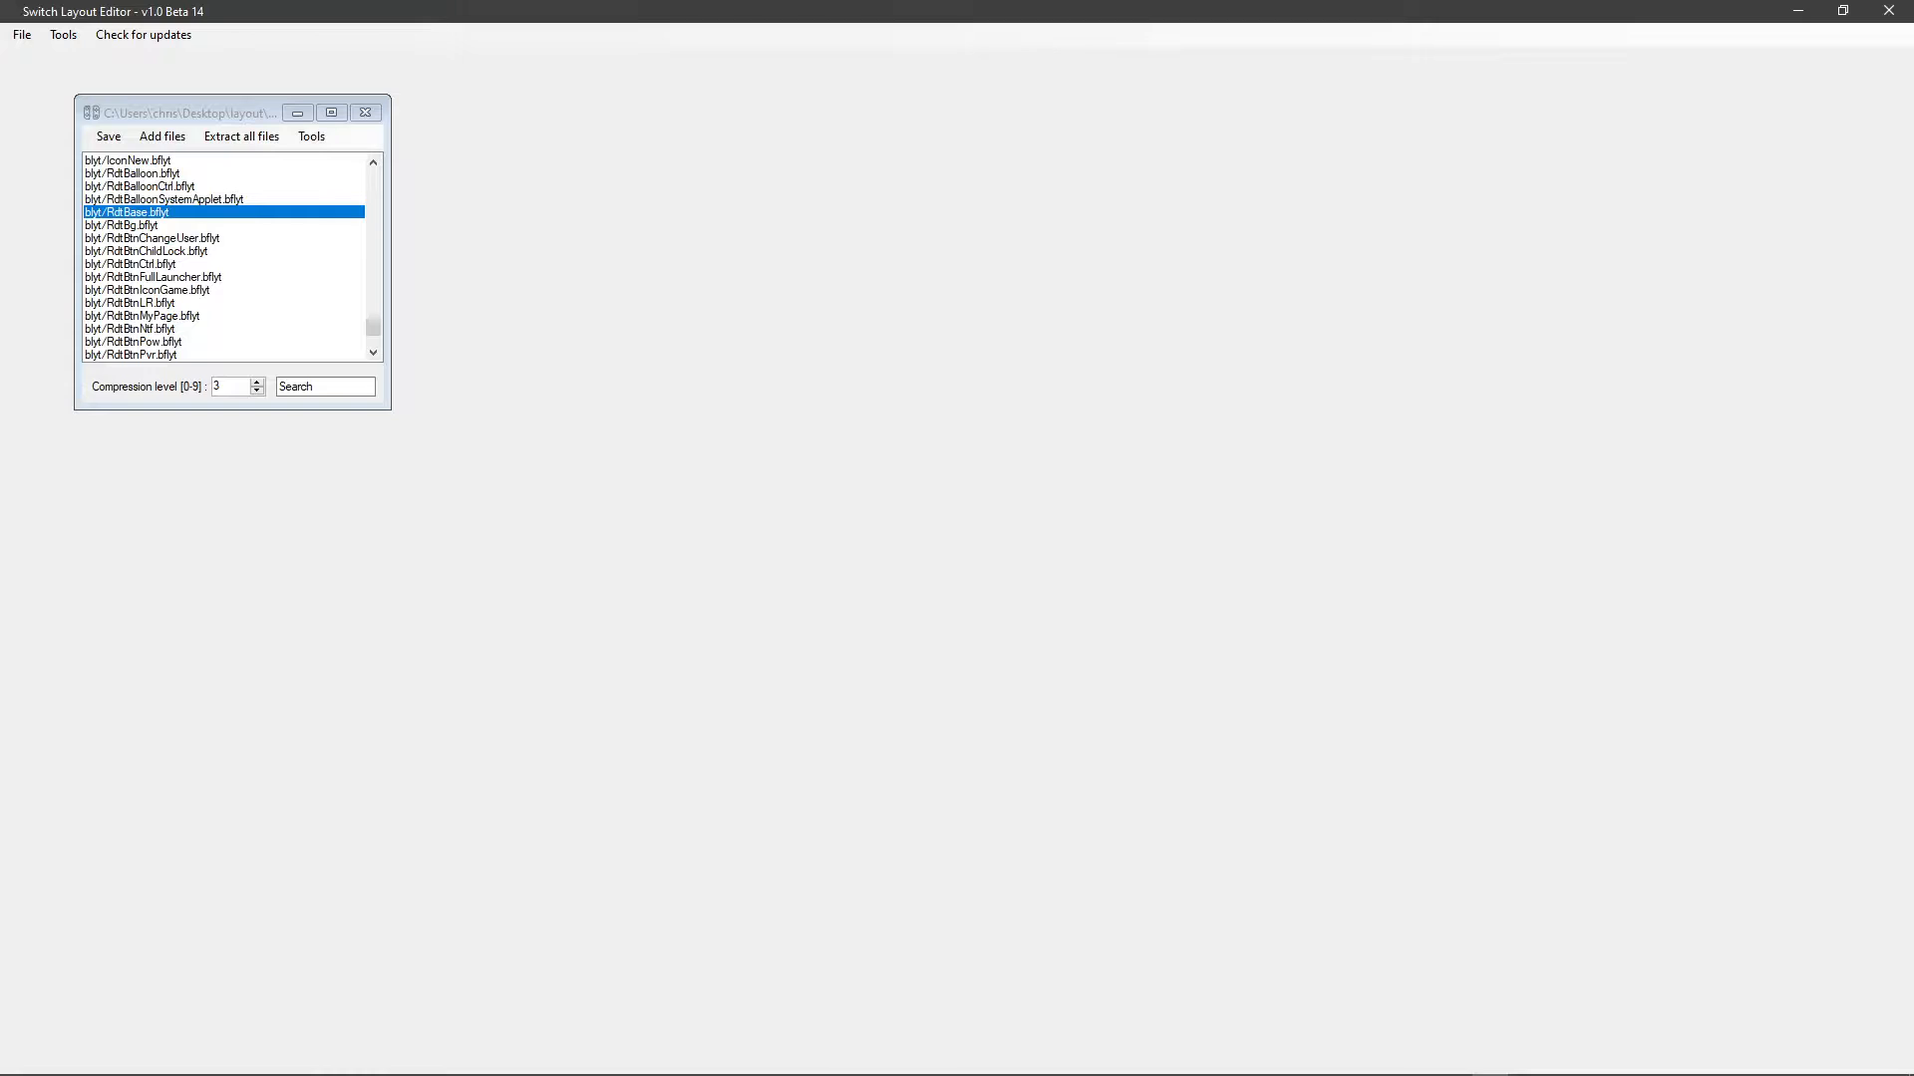
Maximize the RdtBase.bflyt window, narrow its side pane and zoom out to fit the layout's outer frame in the preview.
{"action": "left_click_drag", "start_coordinate": [299, 65], "coordinate": [705, 191]}
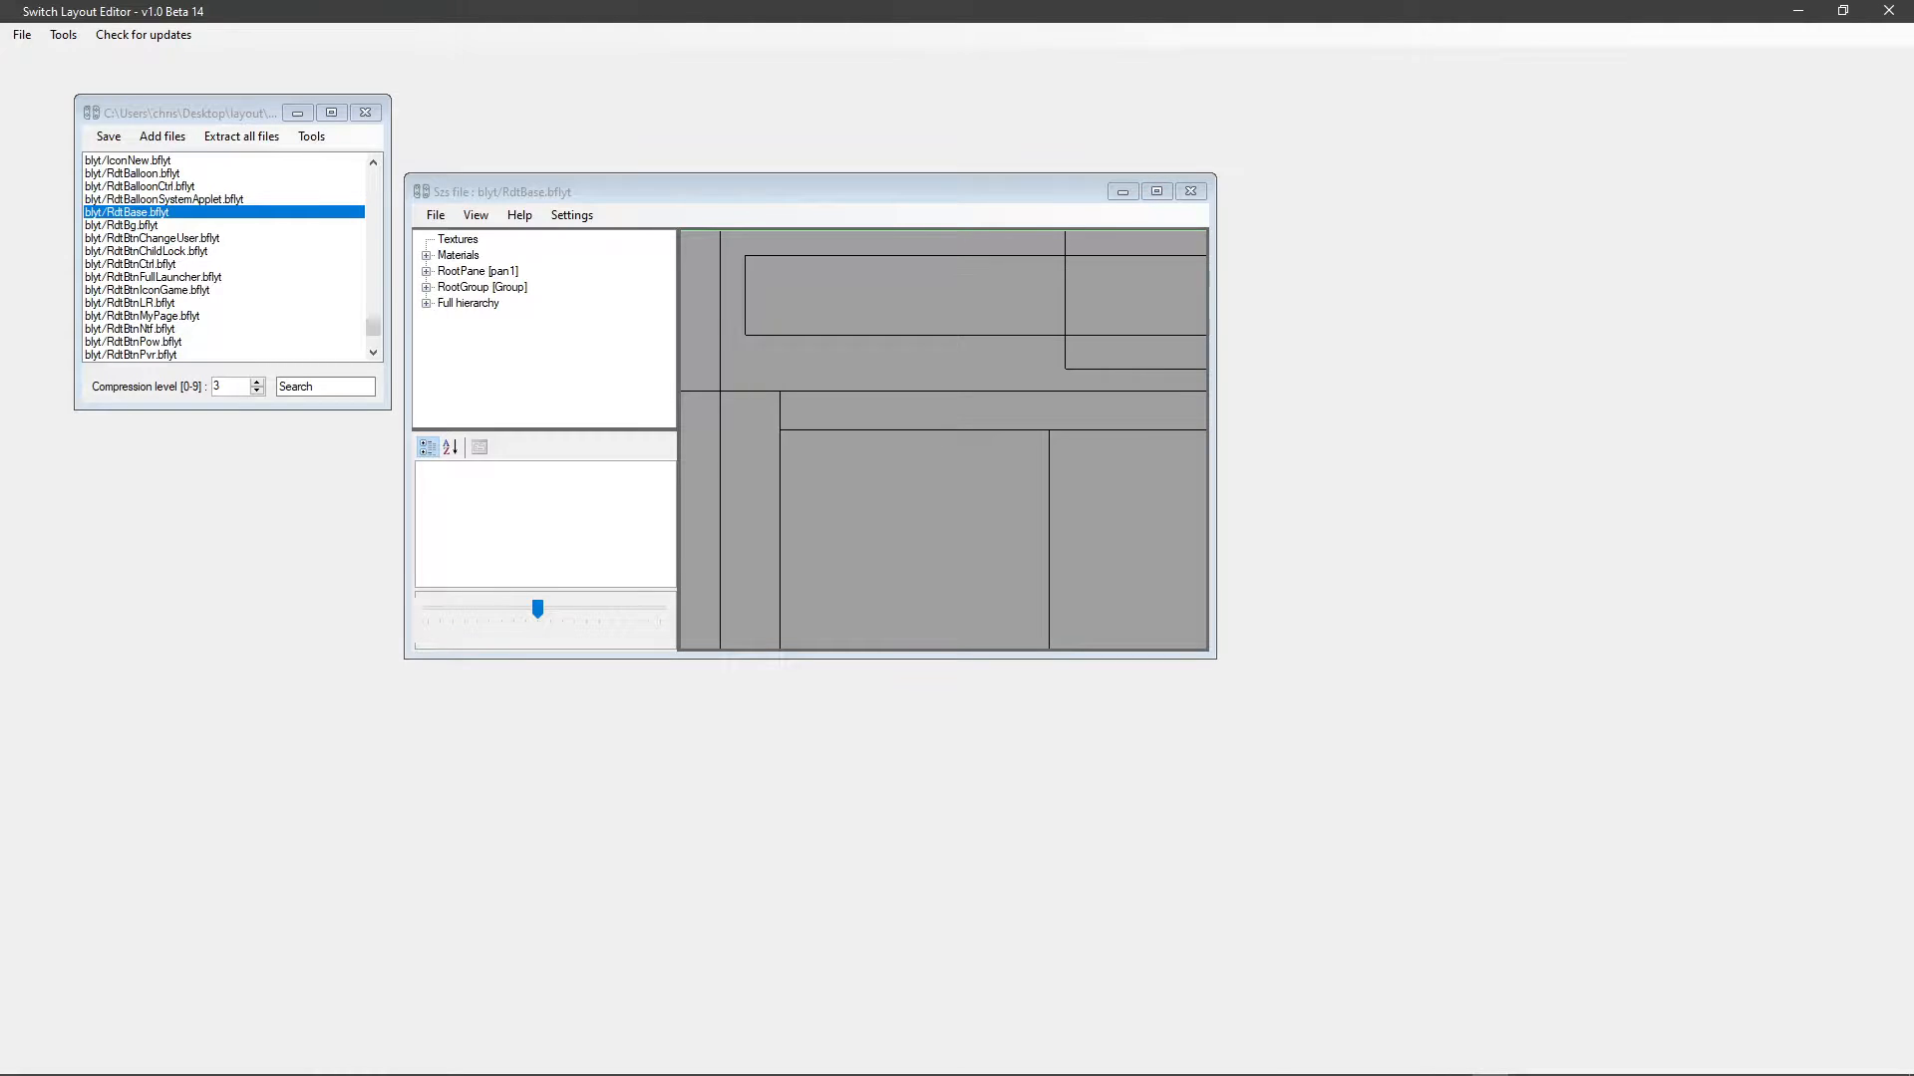
{"action": "left_click", "coordinate": [1156, 190]}
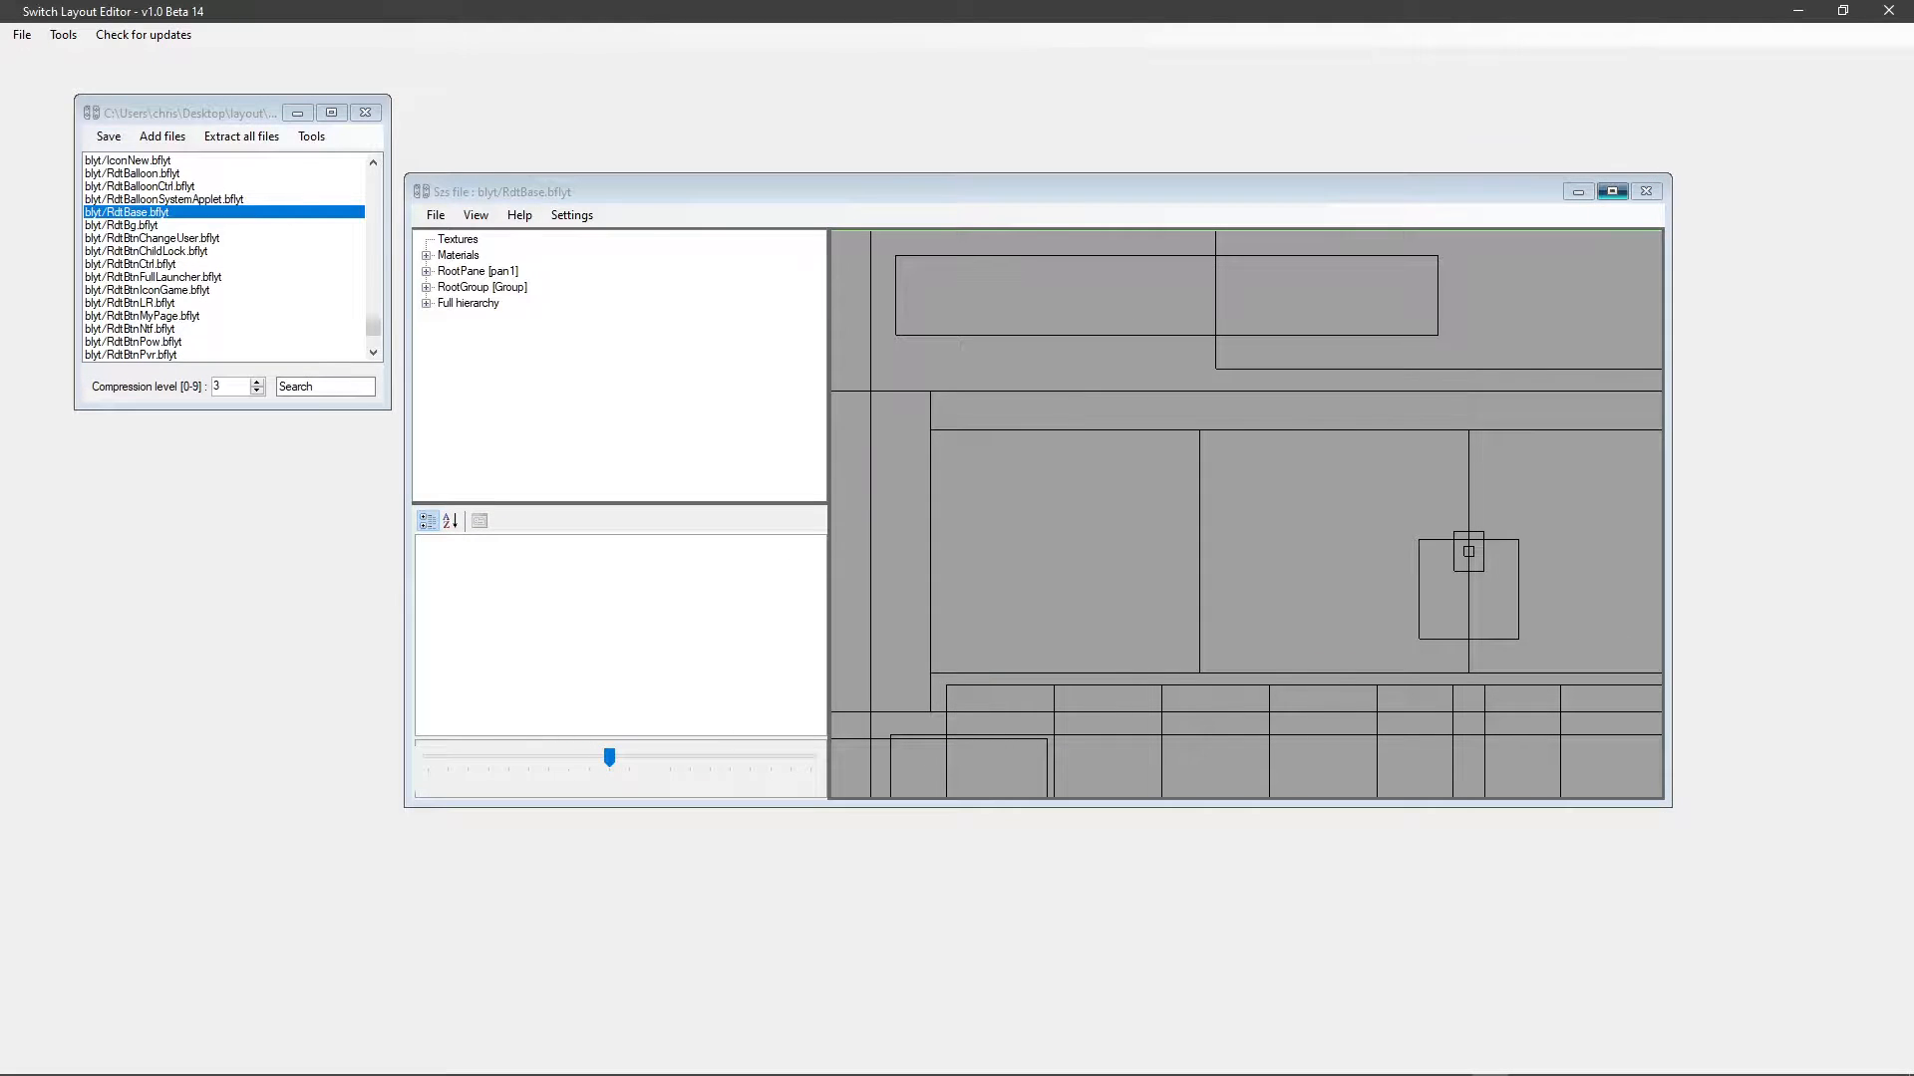
{"action": "left_click", "coordinate": [1612, 191]}
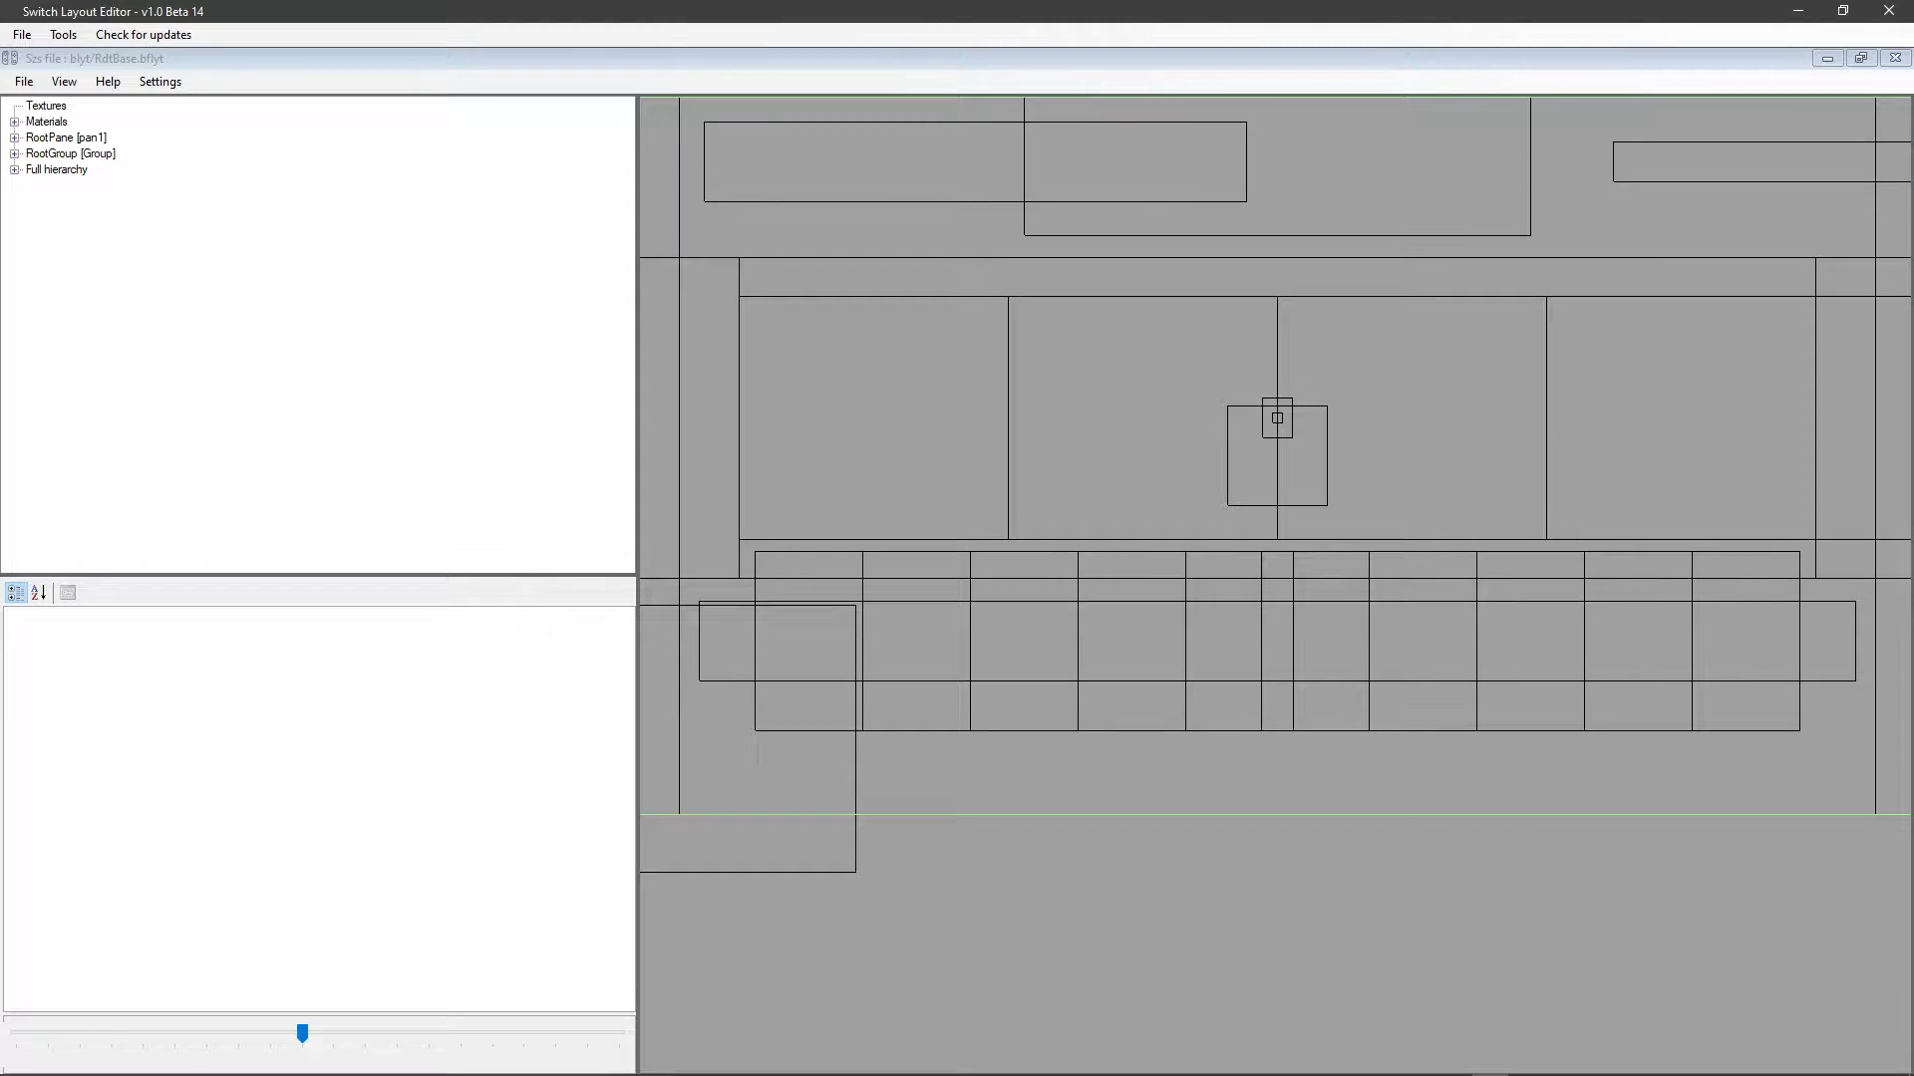
{"action": "left_click_drag", "start_coordinate": [302, 1034], "coordinate": [207, 1034]}
{"action": "left_click_drag", "start_coordinate": [997, 498], "coordinate": [1173, 674]}
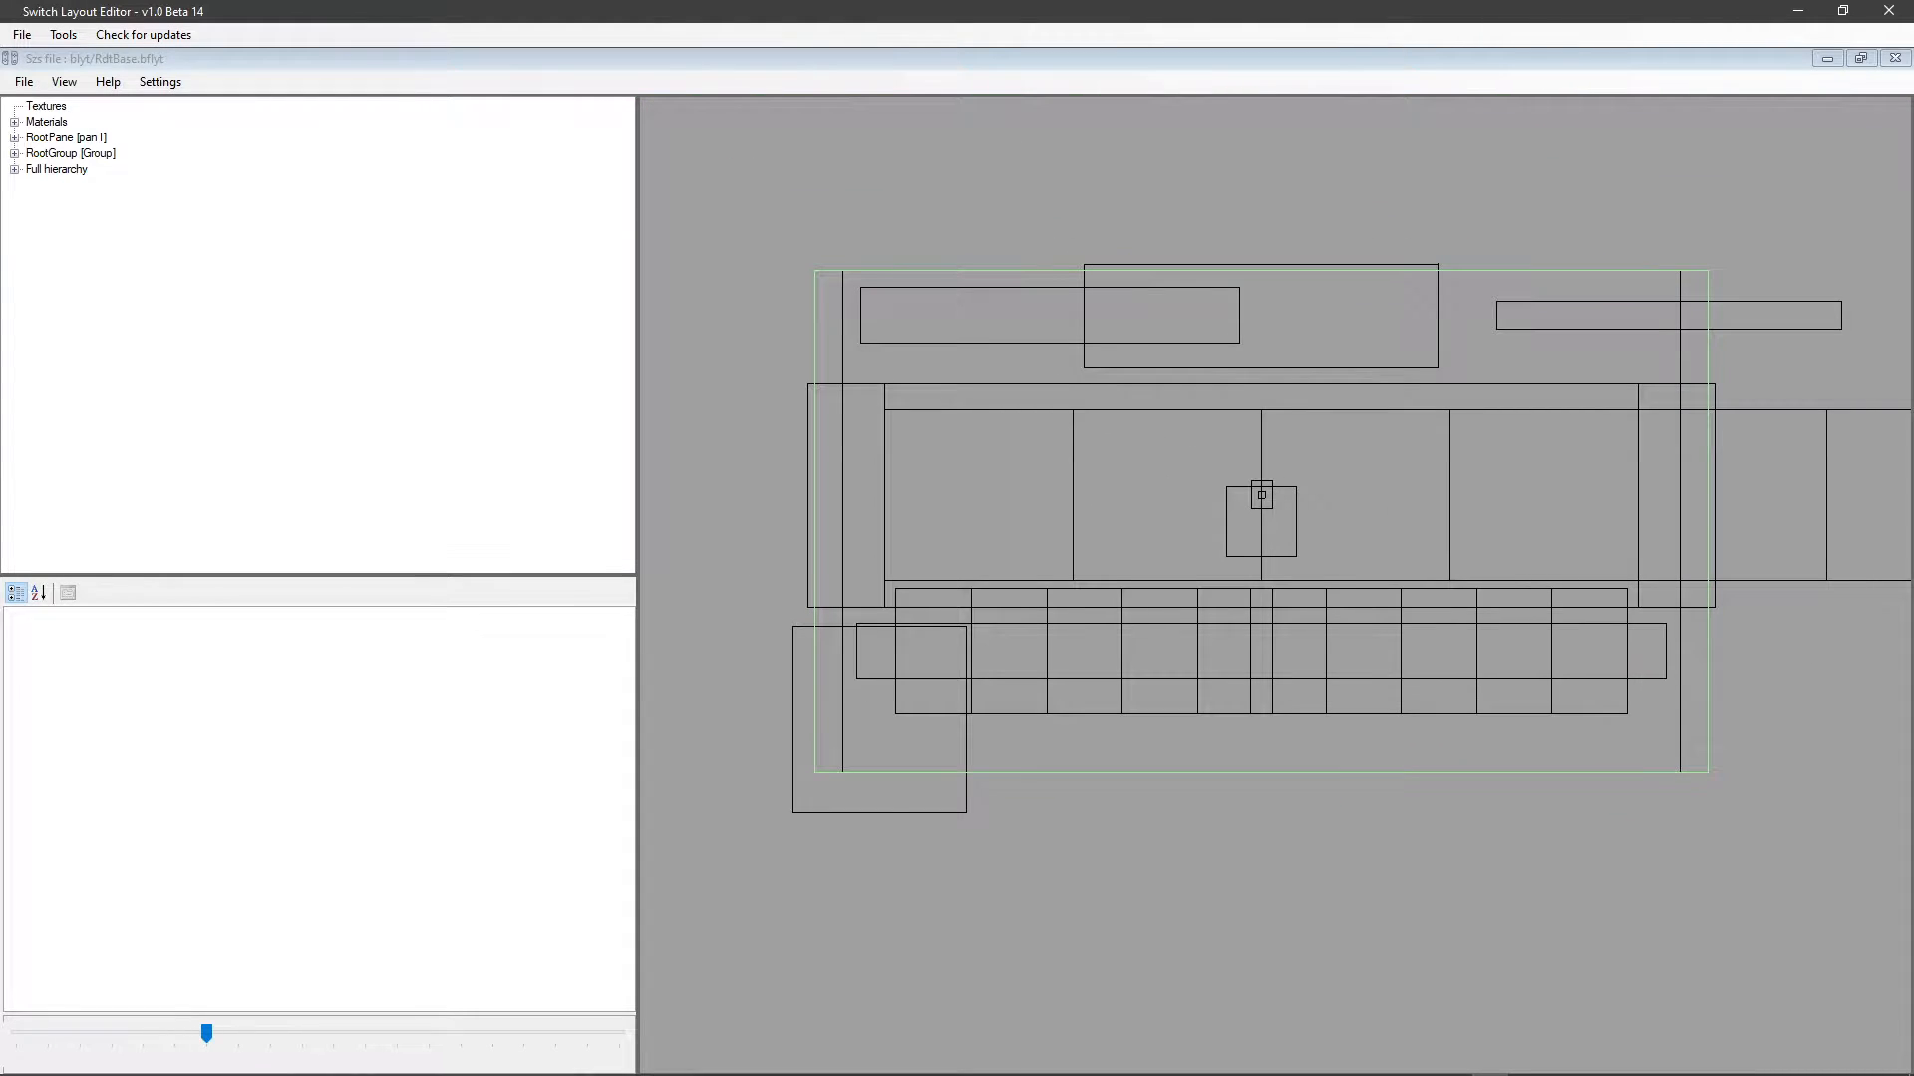
{"action": "left_click_drag", "start_coordinate": [638, 538], "coordinate": [446, 538]}
{"action": "left_click_drag", "start_coordinate": [997, 598], "coordinate": [815, 546]}
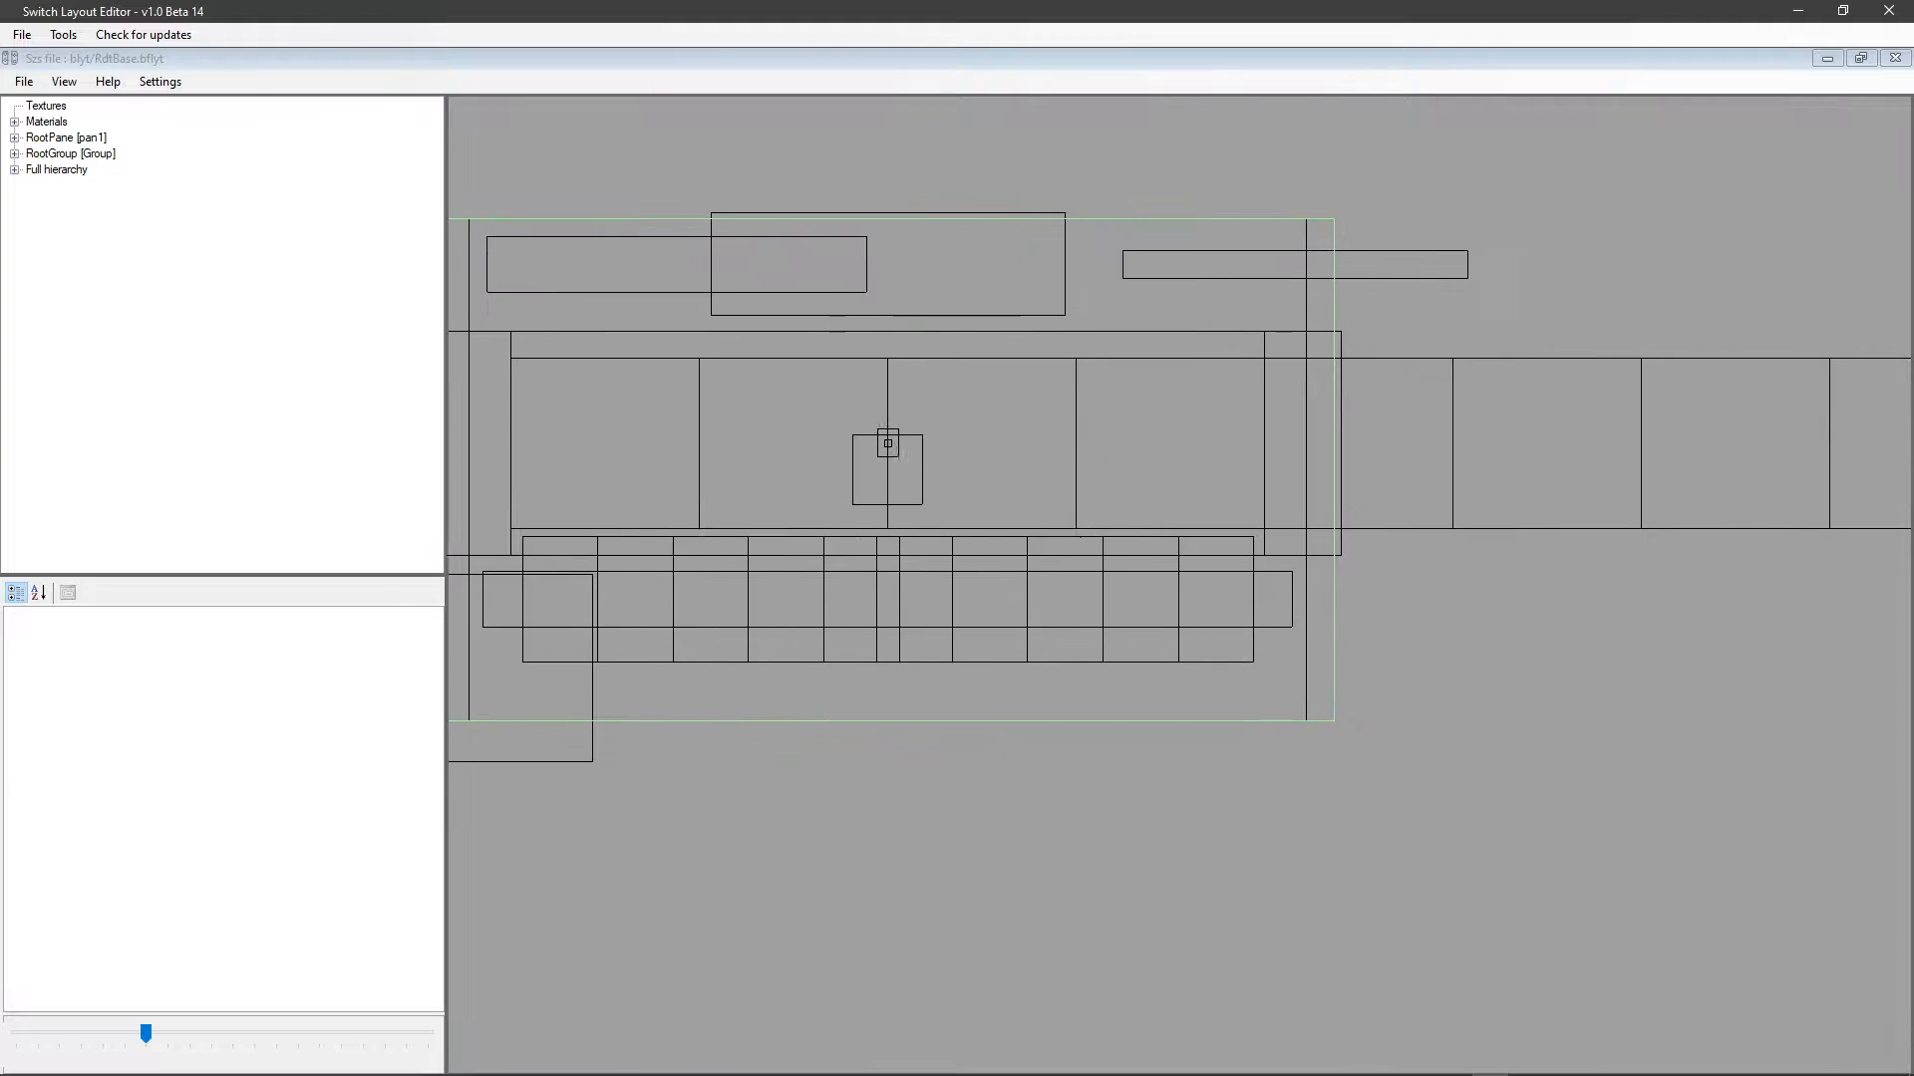
{"action": "left_click_drag", "start_coordinate": [1594, 558], "coordinate": [1878, 647]}
Expand the full hierarchy through RootPane and N_Root, and select the N_ScrollArea pane.
{"action": "double_click", "coordinate": [57, 170]}
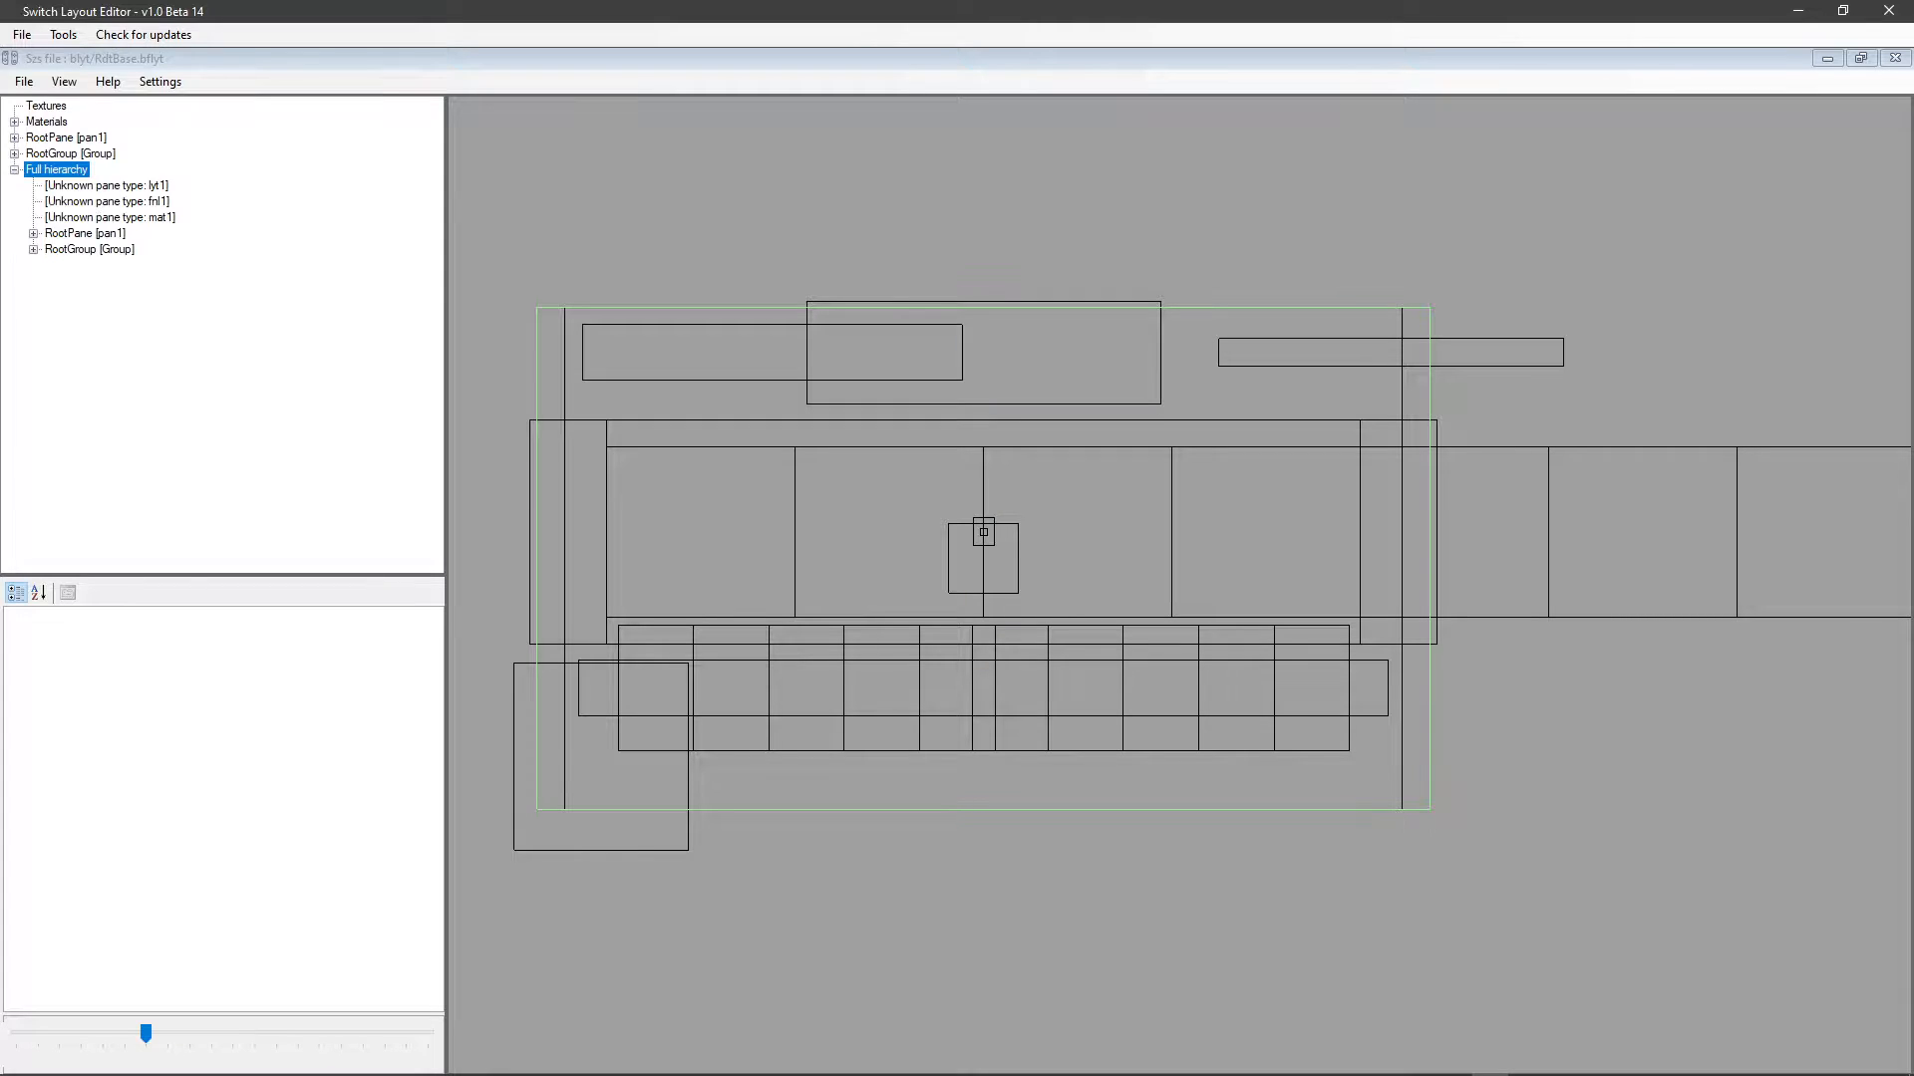
{"action": "left_click", "coordinate": [107, 186]}
{"action": "left_click", "coordinate": [107, 202]}
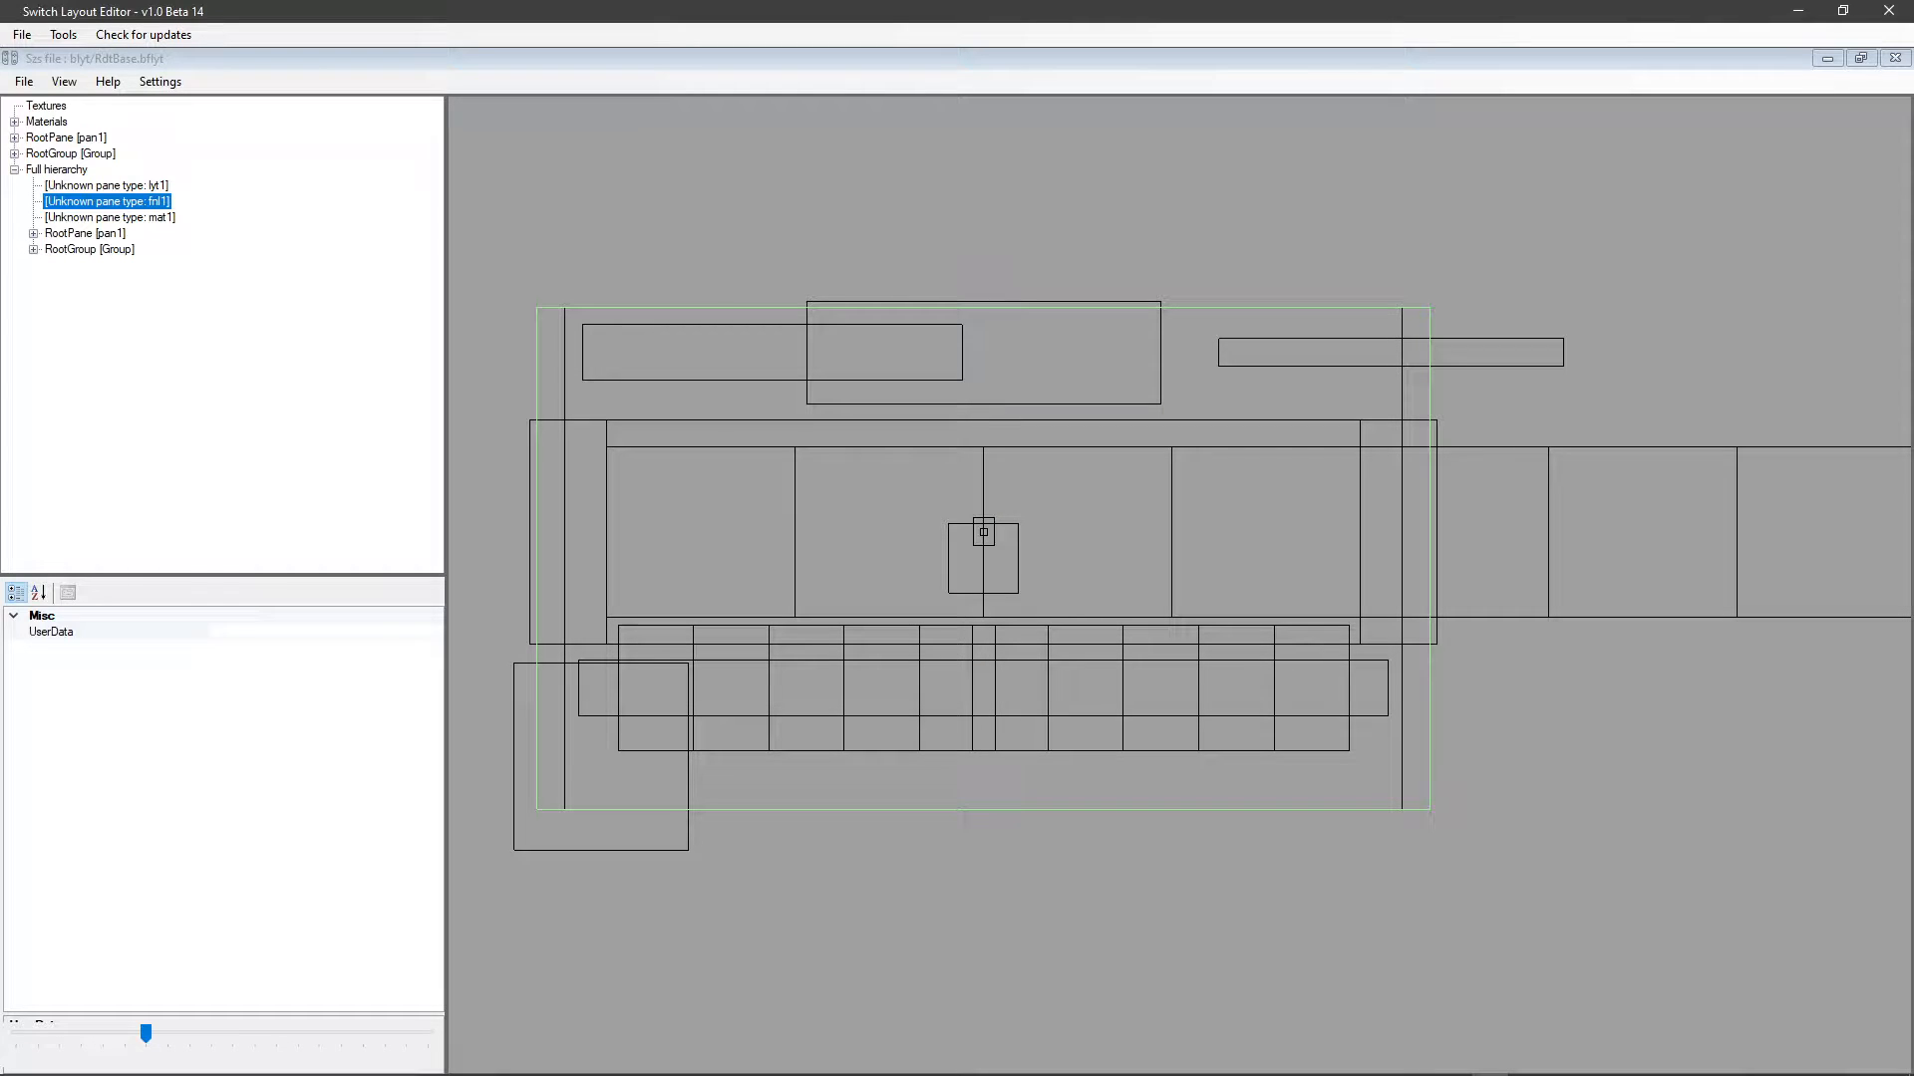
{"action": "left_click", "coordinate": [110, 218]}
{"action": "double_click", "coordinate": [85, 233]}
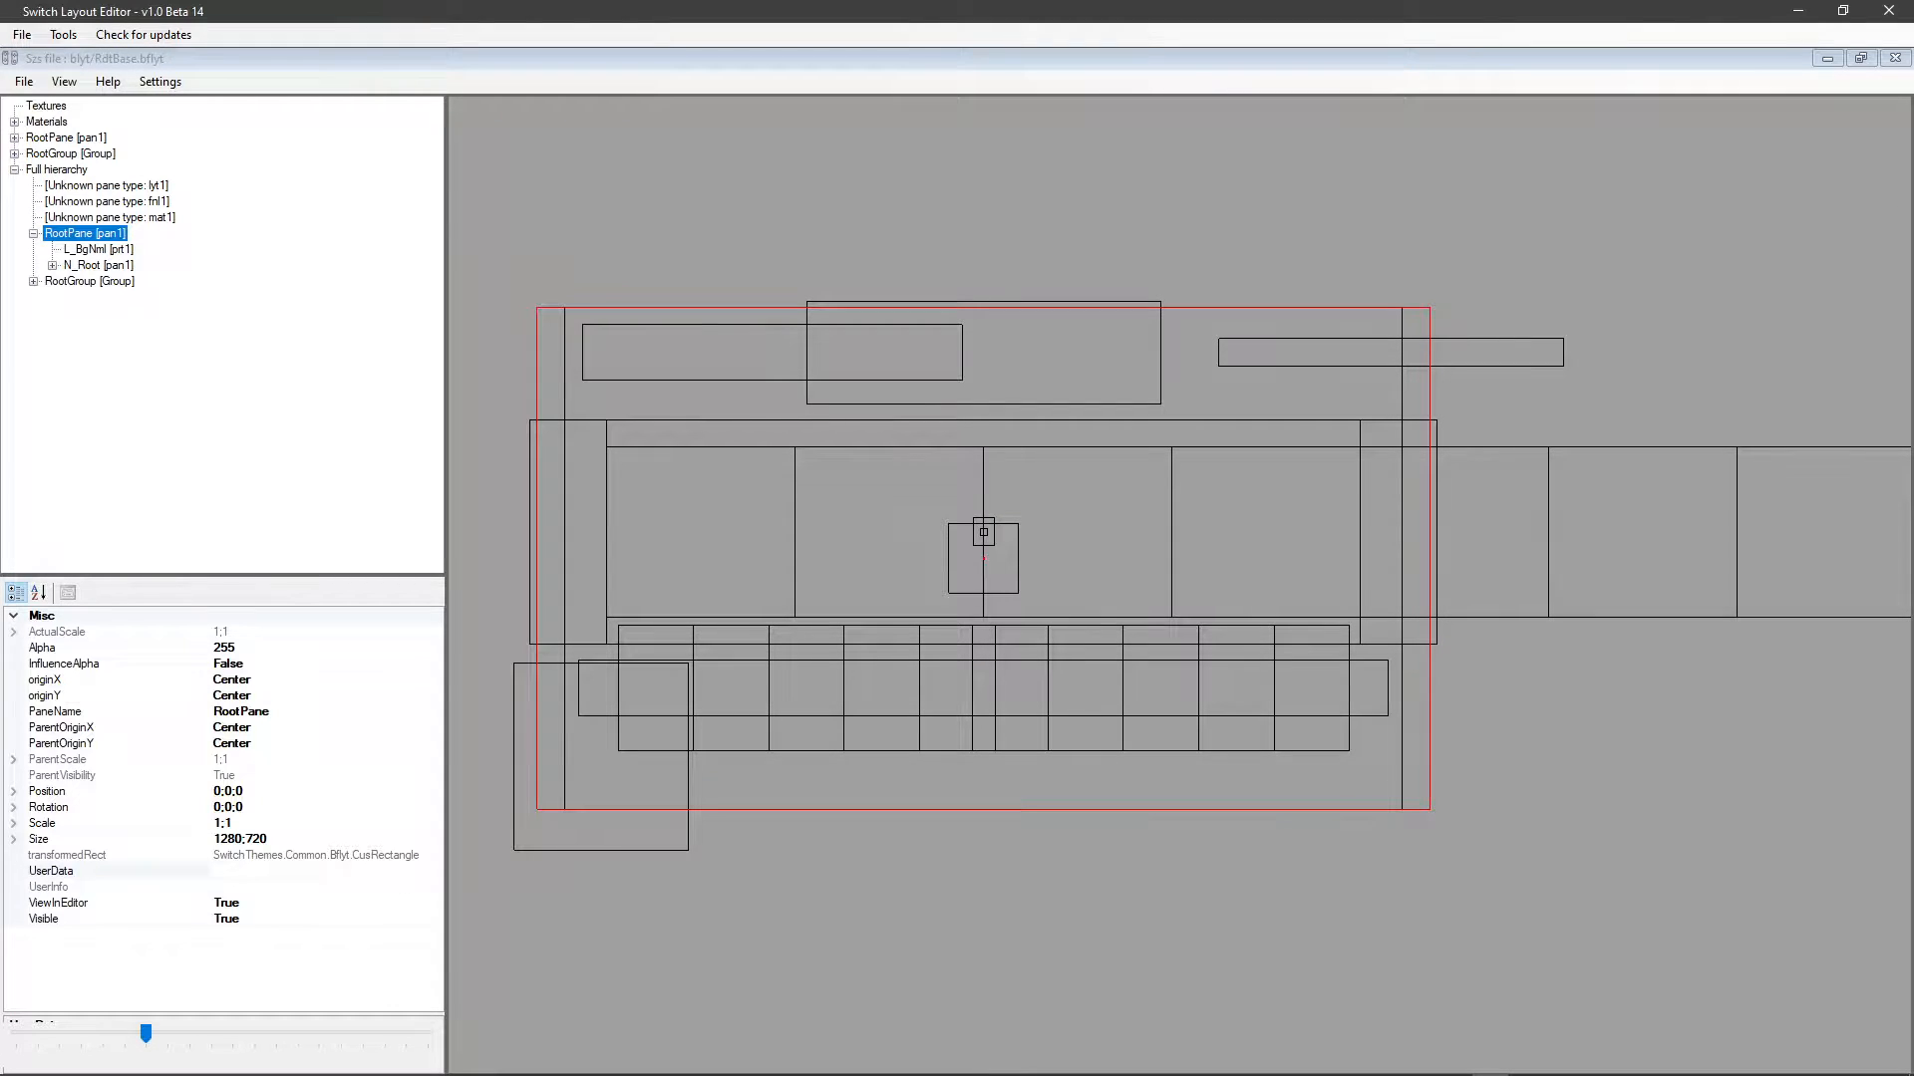
{"action": "left_click", "coordinate": [98, 249]}
{"action": "left_click", "coordinate": [97, 265]}
{"action": "key", "text": "Right"}
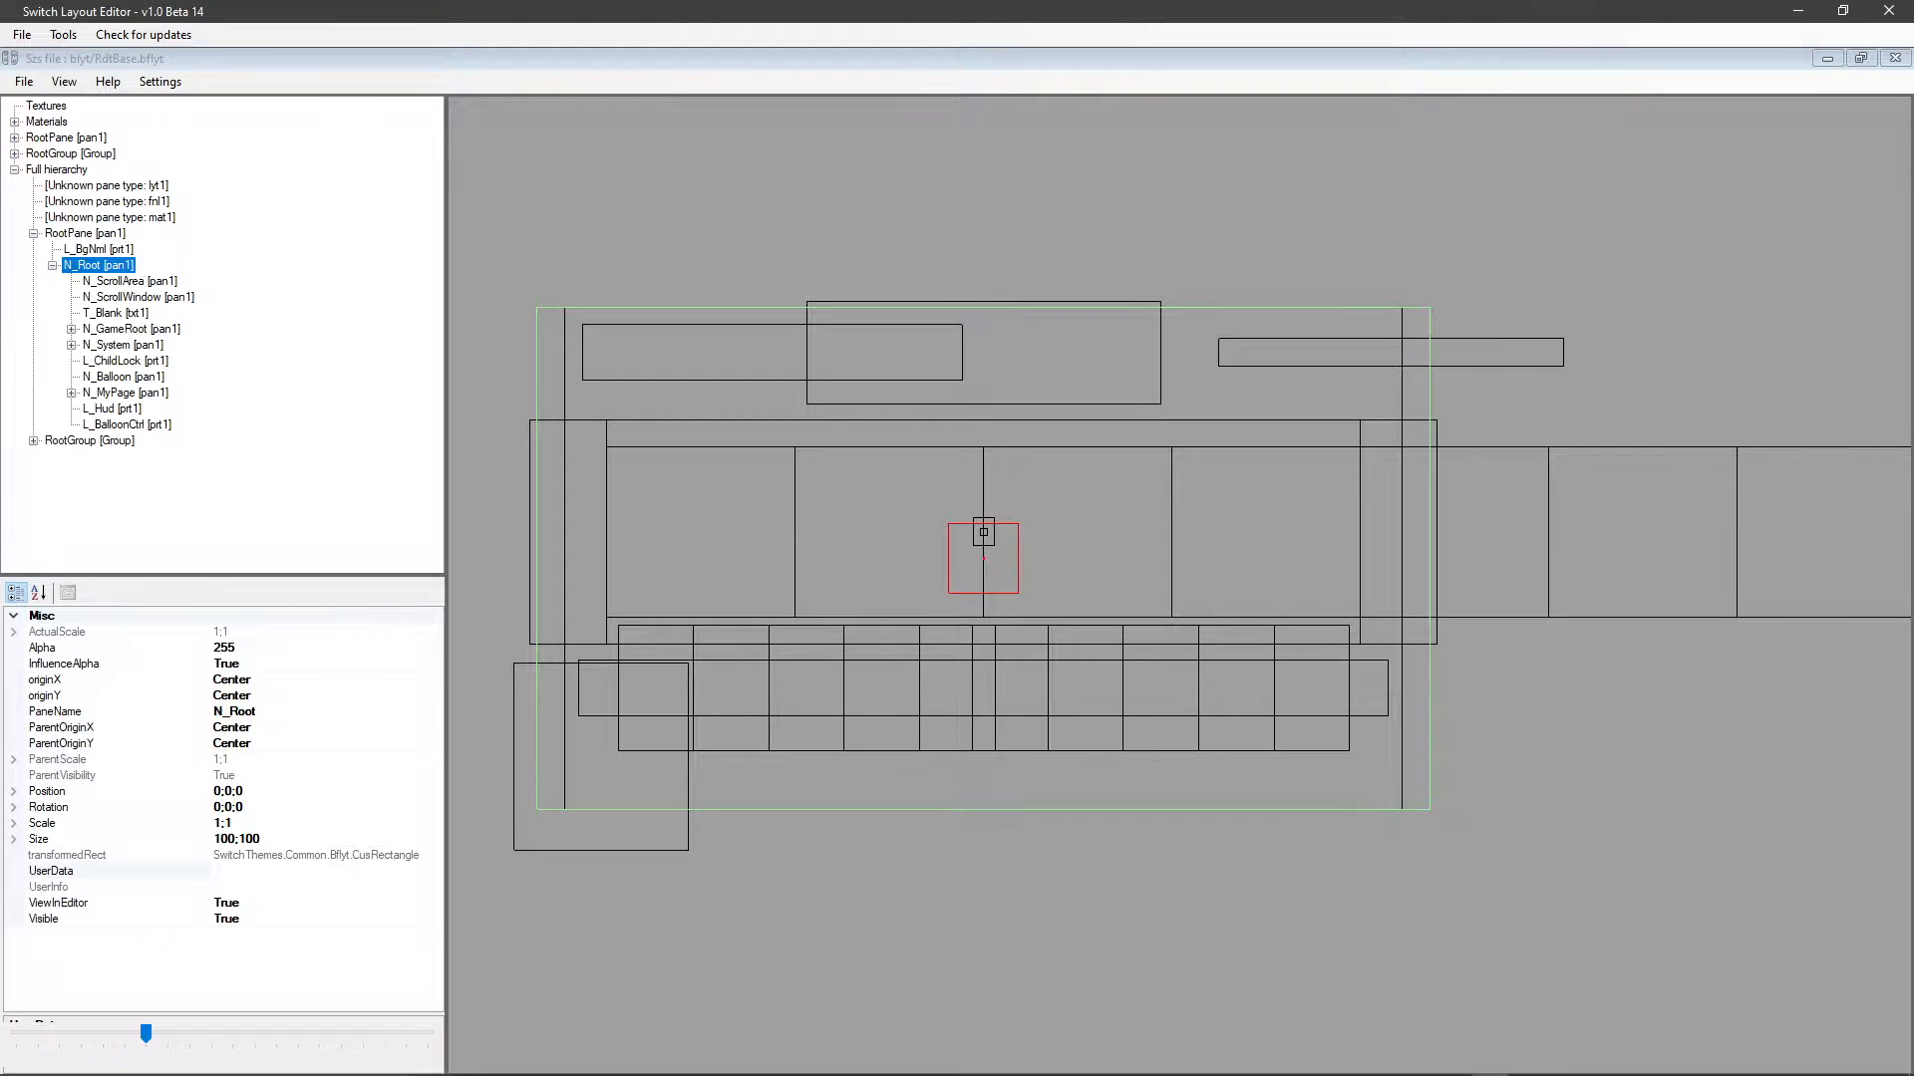
{"action": "left_click", "coordinate": [130, 281]}
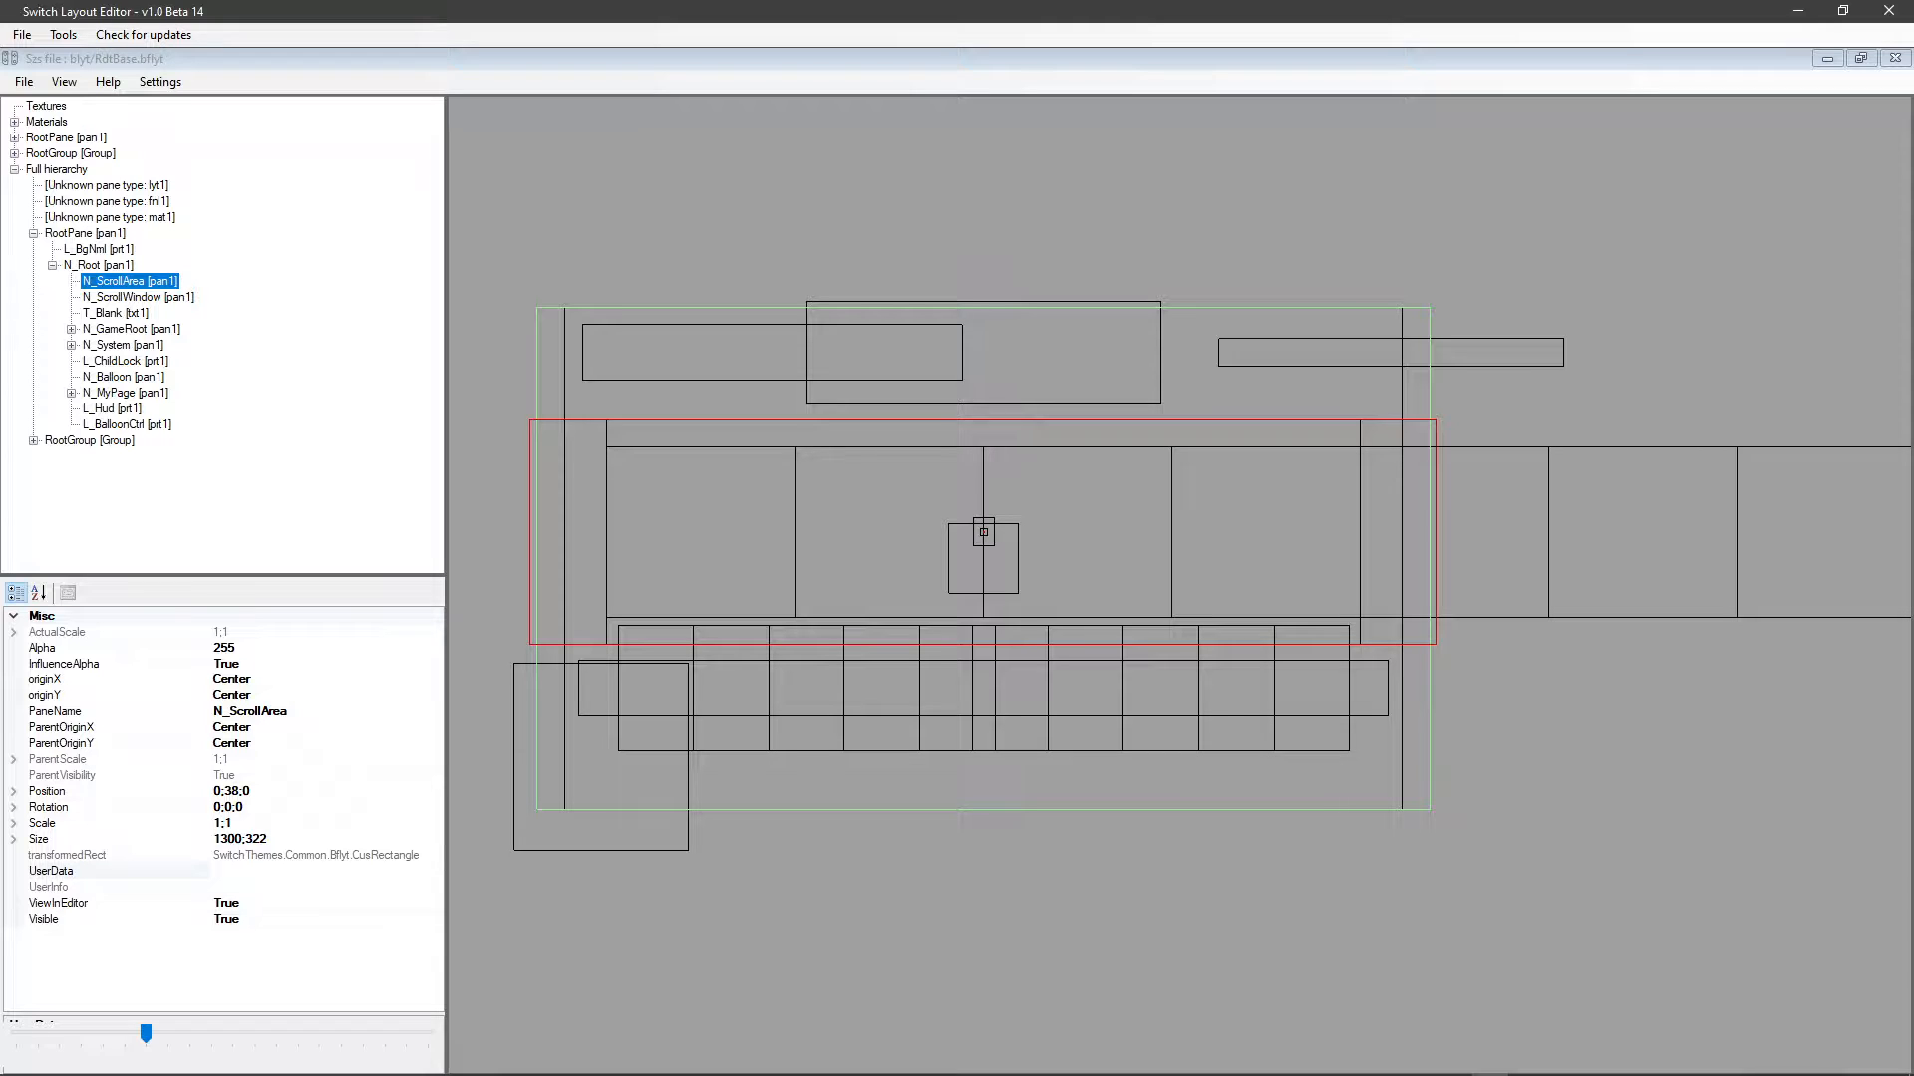
{"action": "left_click", "coordinate": [137, 297]}
{"action": "left_click", "coordinate": [129, 281]}
Try position 0;3;0 for the N_ScrollArea pane and restore it to 0;38;0.
{"action": "left_click", "coordinate": [62, 791]}
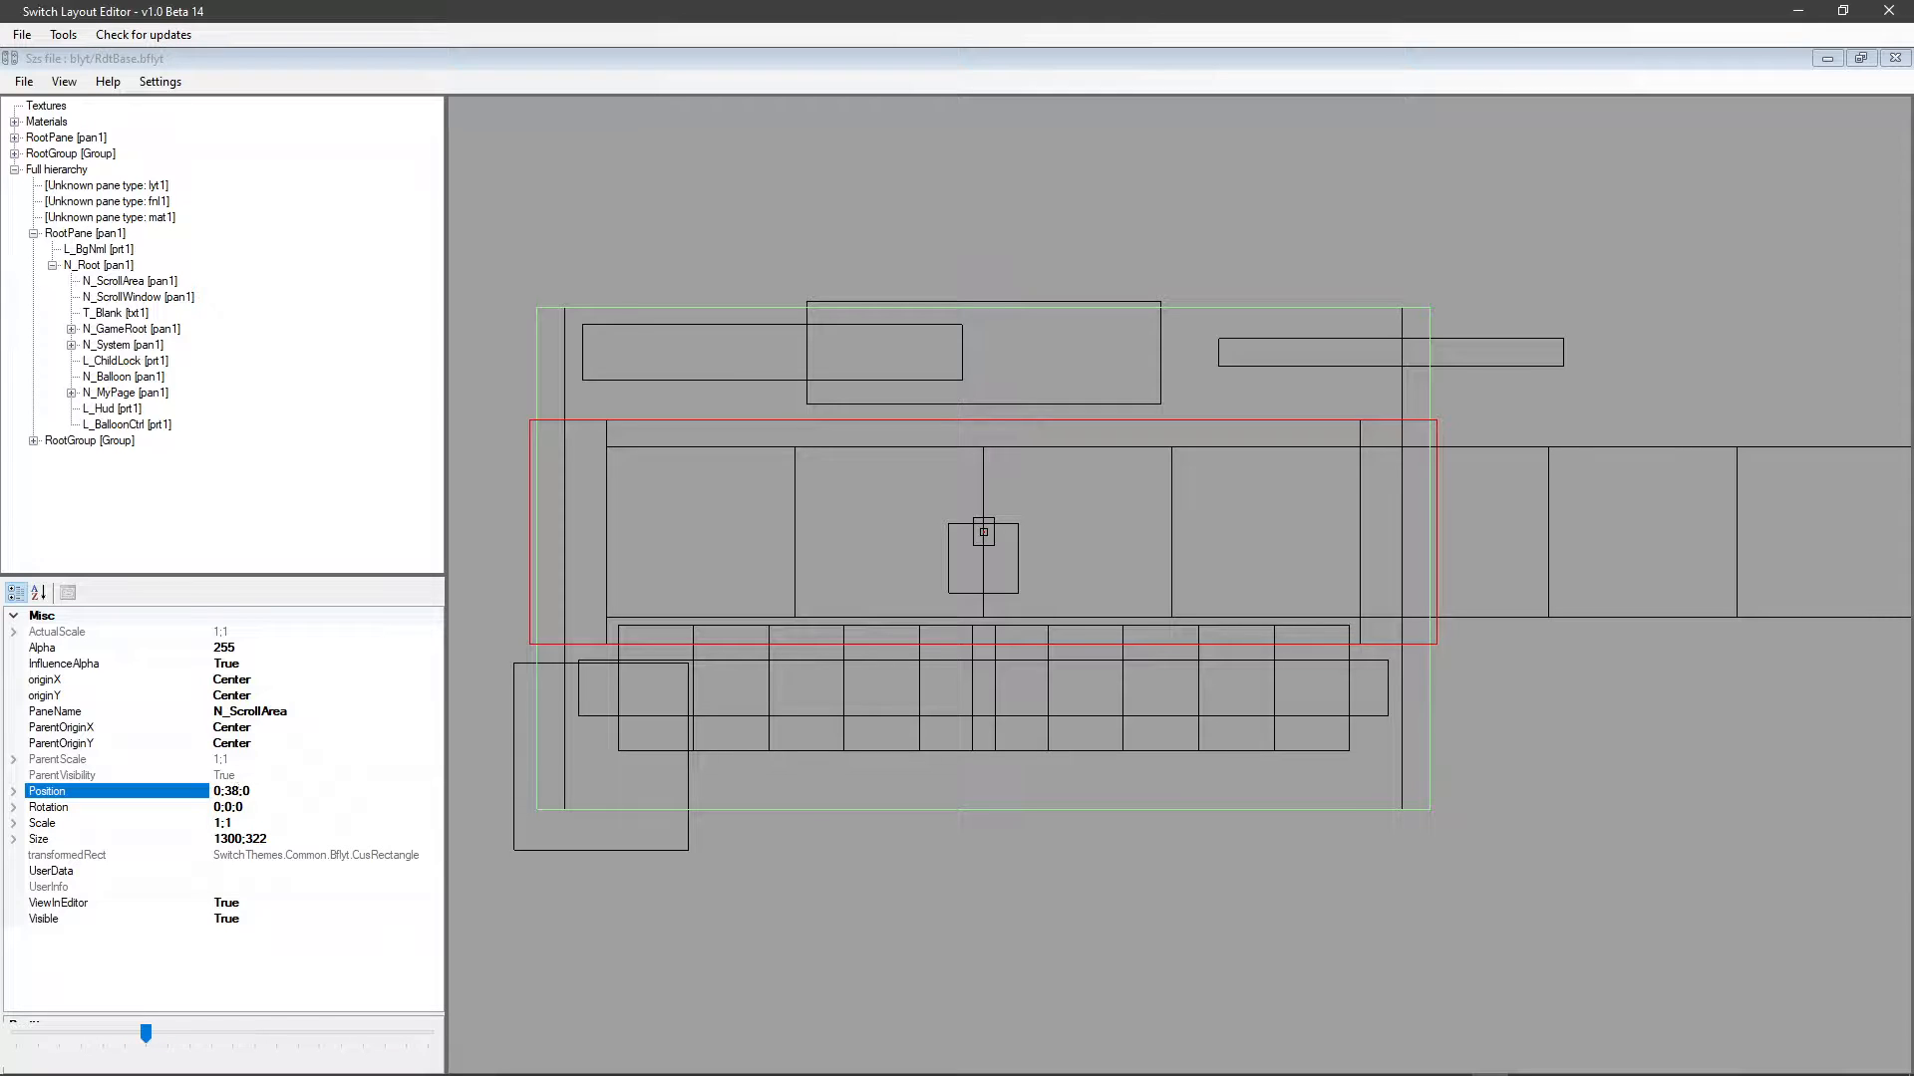
{"action": "key", "text": "Delete"}
{"action": "key", "text": "Return"}
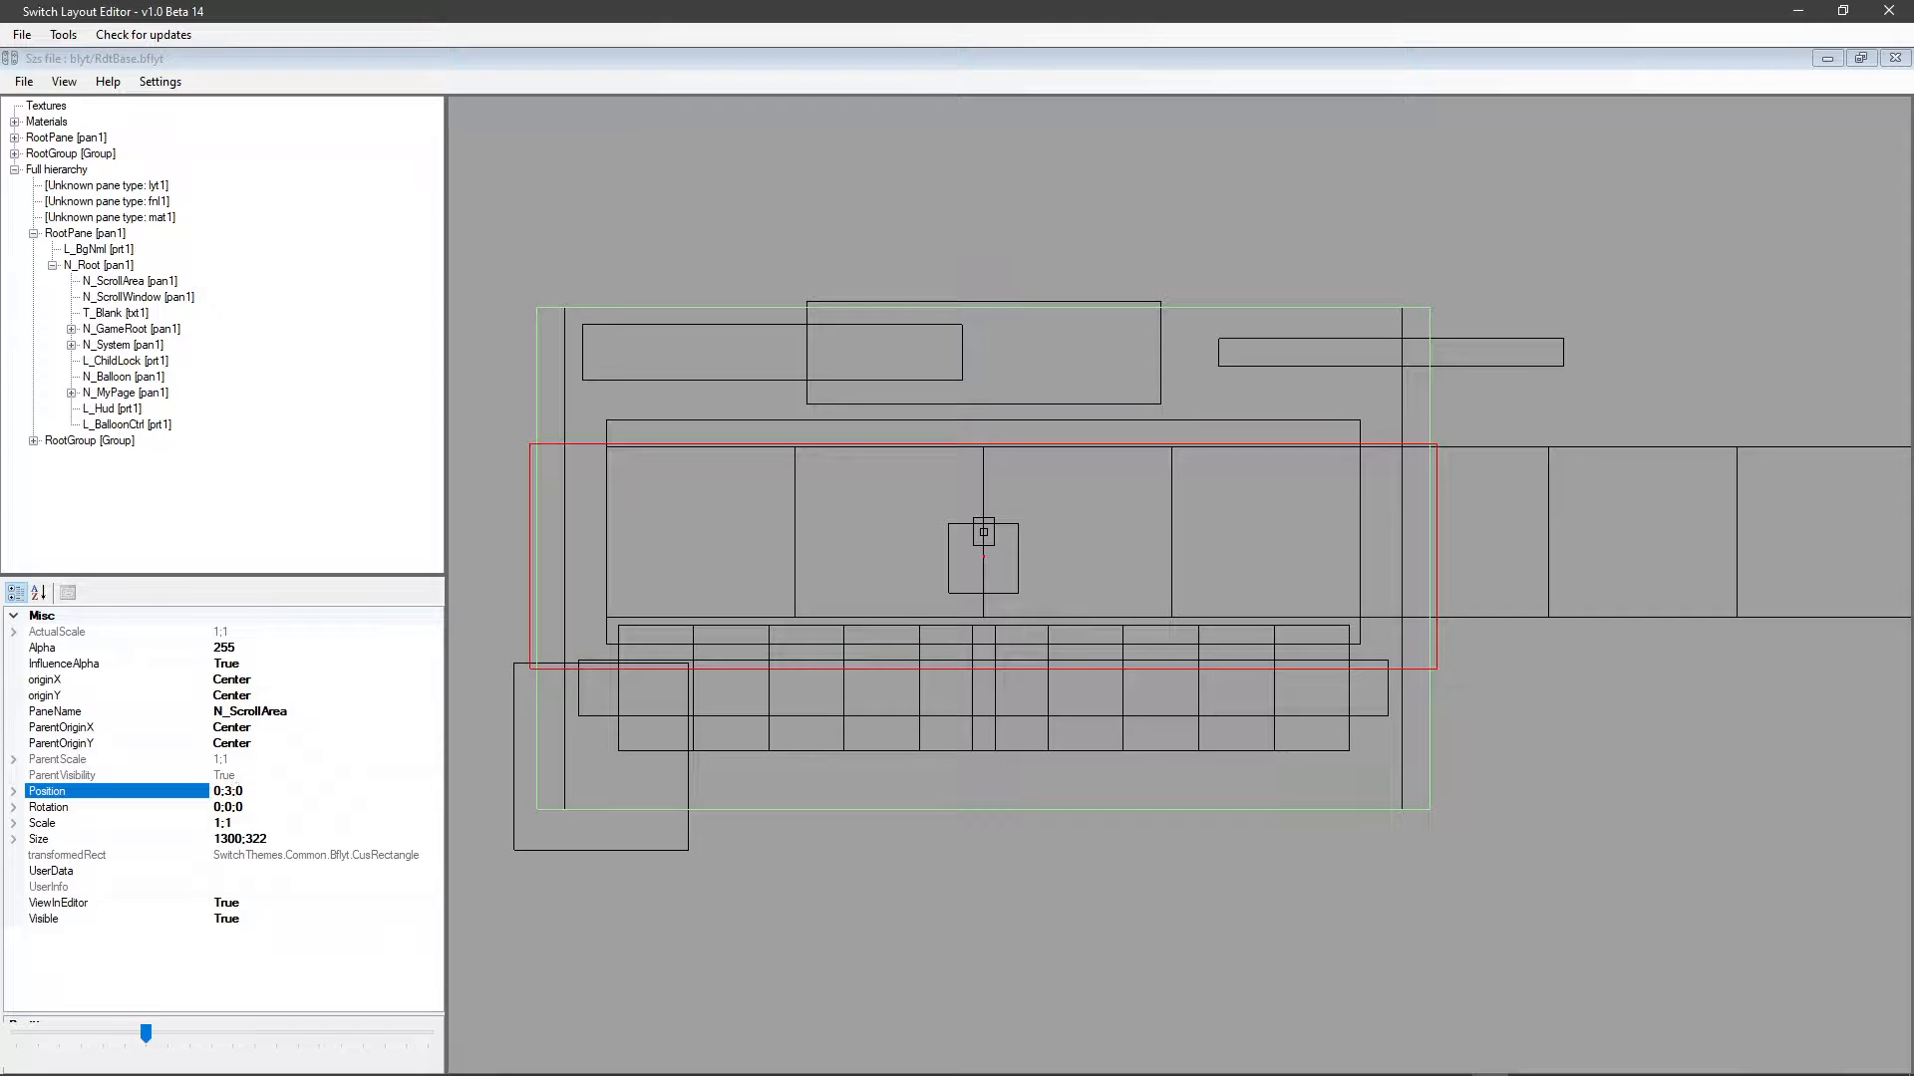
{"action": "type", "text": "8"}
{"action": "key", "text": "Return"}
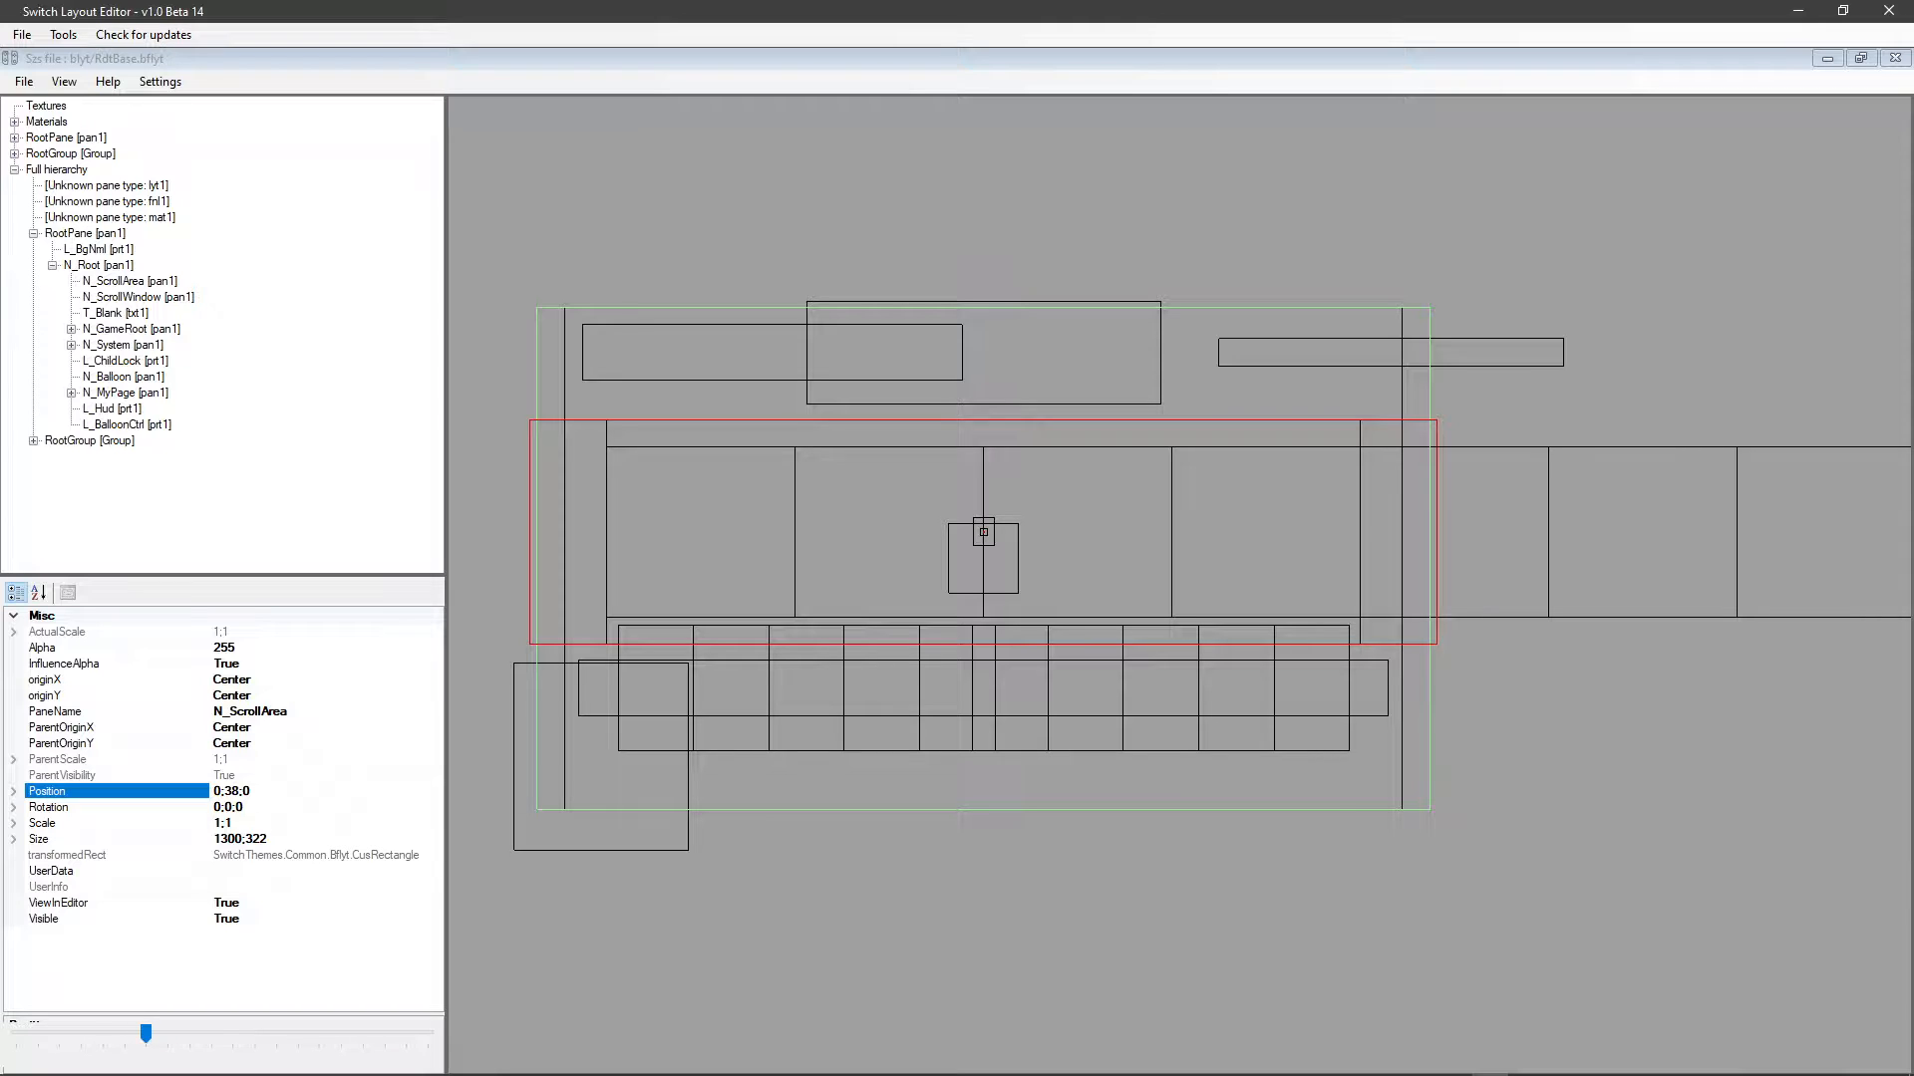
Try a rotation of 0;0;20 on the N_ScrollArea pane.
{"action": "left_click", "coordinate": [60, 807]}
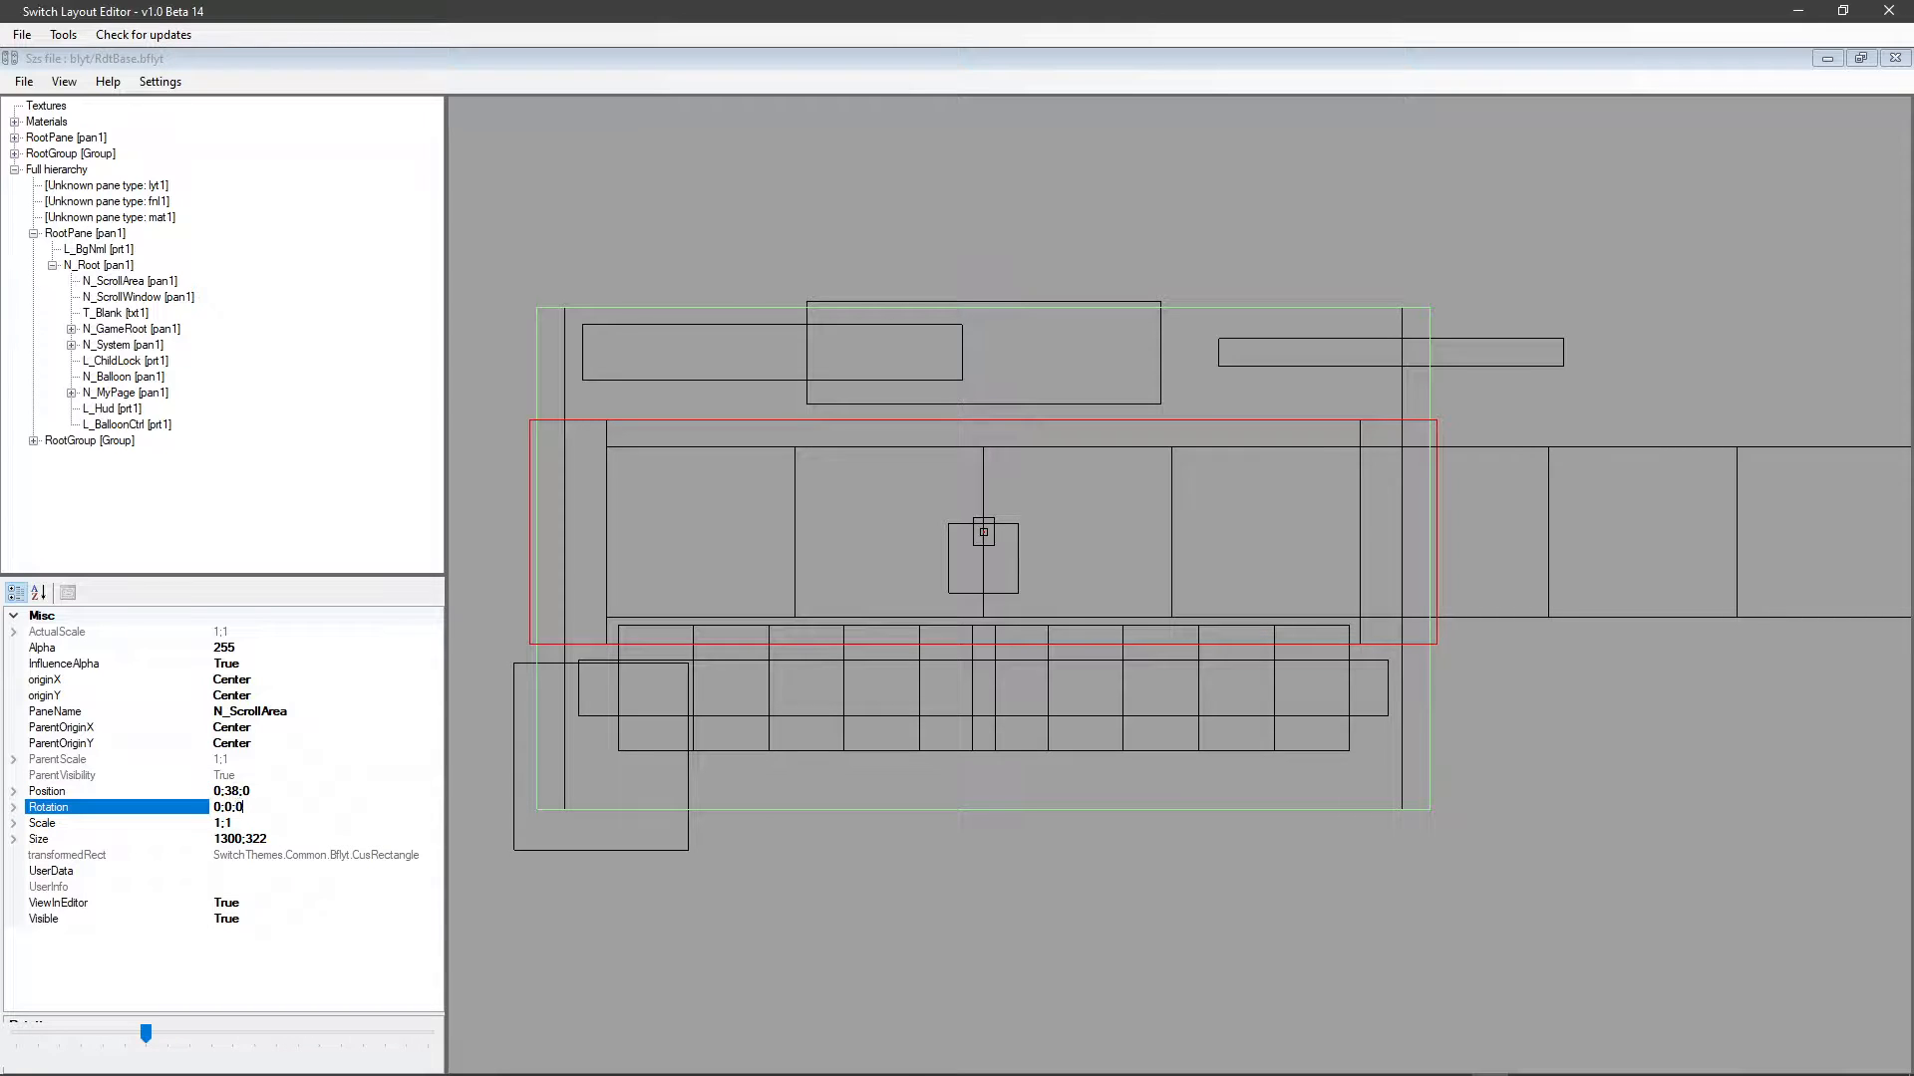
{"action": "key", "text": "BackSpace"}
{"action": "type", "text": "20"}
{"action": "key", "text": "Return"}
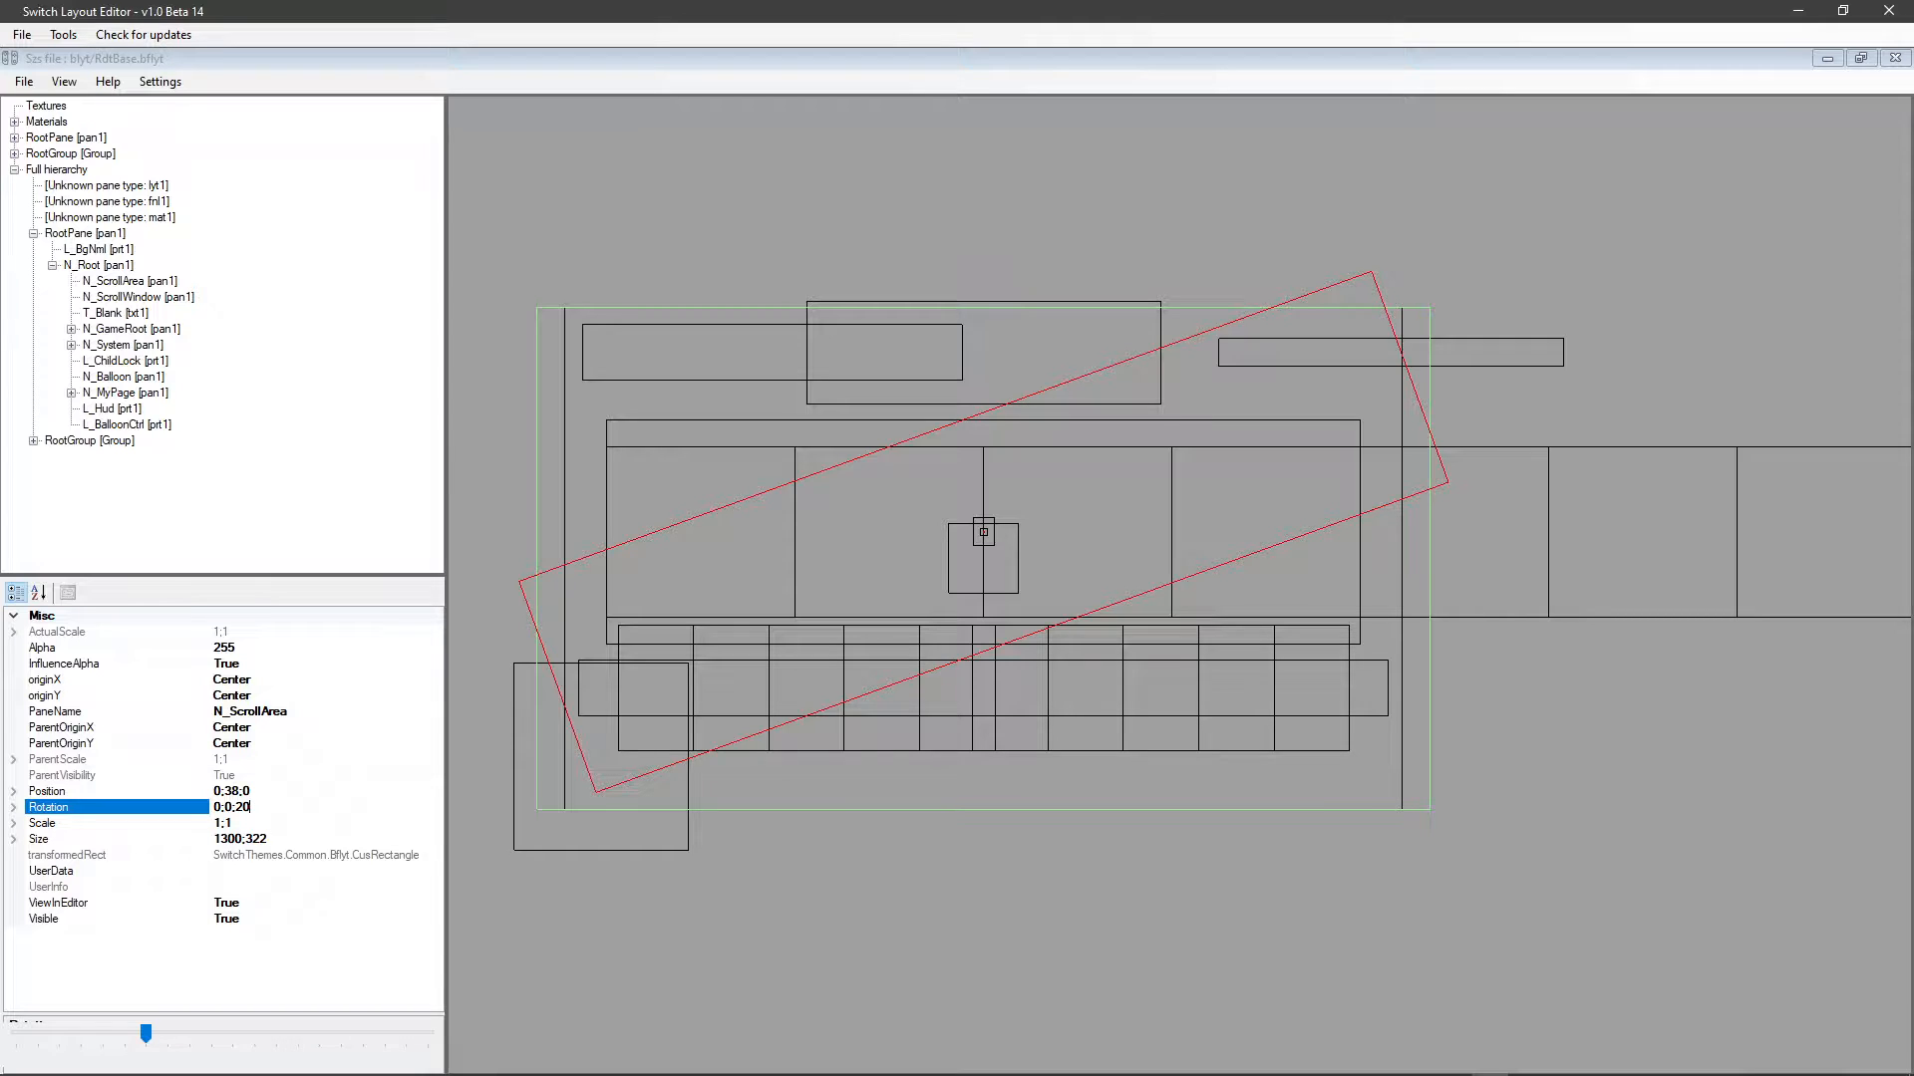
Set the N_ScrollArea pane's rotation to 0;0;90.
{"action": "key", "text": "BackSpace"}
{"action": "key", "text": "BackSpace"}
{"action": "type", "text": "90"}
{"action": "key", "text": "Return"}
{"action": "type", "text": "g"}
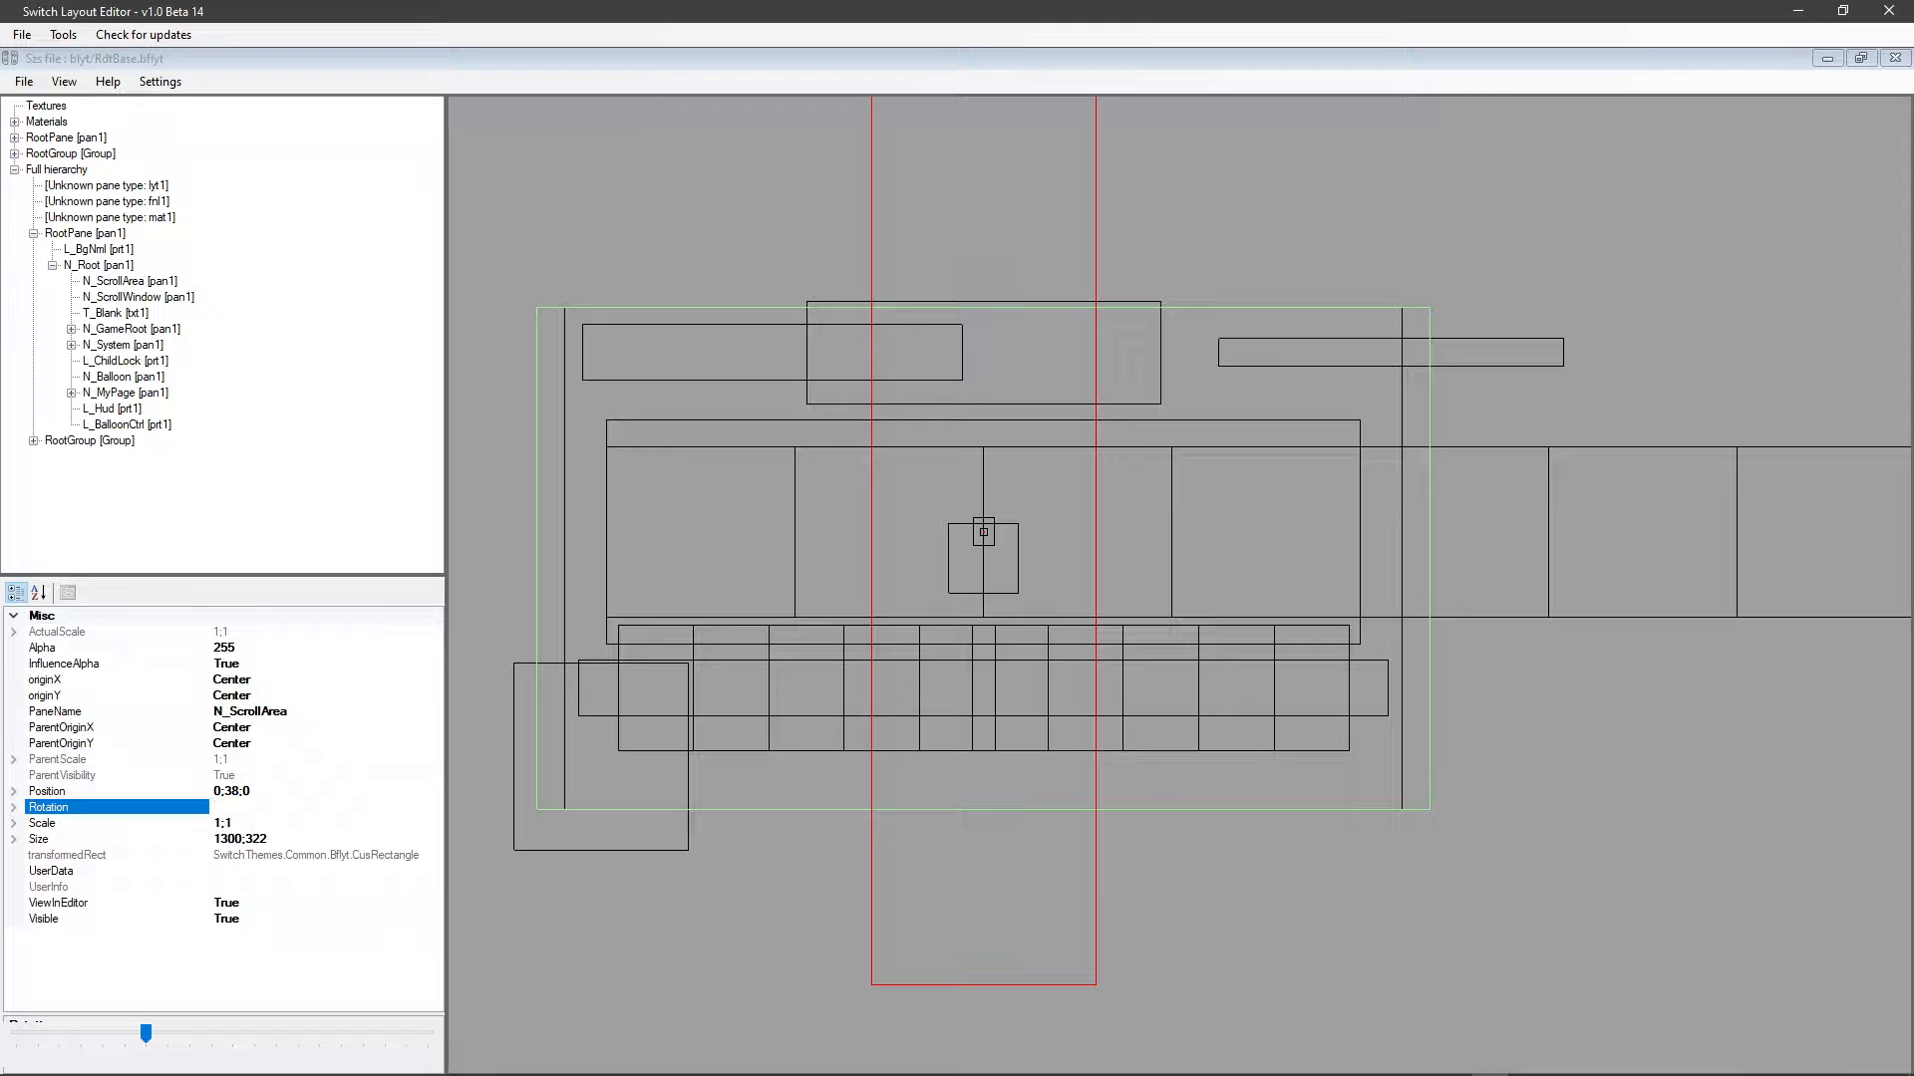
{"action": "type", "text": "0;0;90"}
Move the rotated N_ScrollArea pane up to the layout's right edge, at about position 475;374;0, and select RootGroup.
{"action": "left_click_drag", "start_coordinate": [984, 532], "coordinate": [1315, 298]}
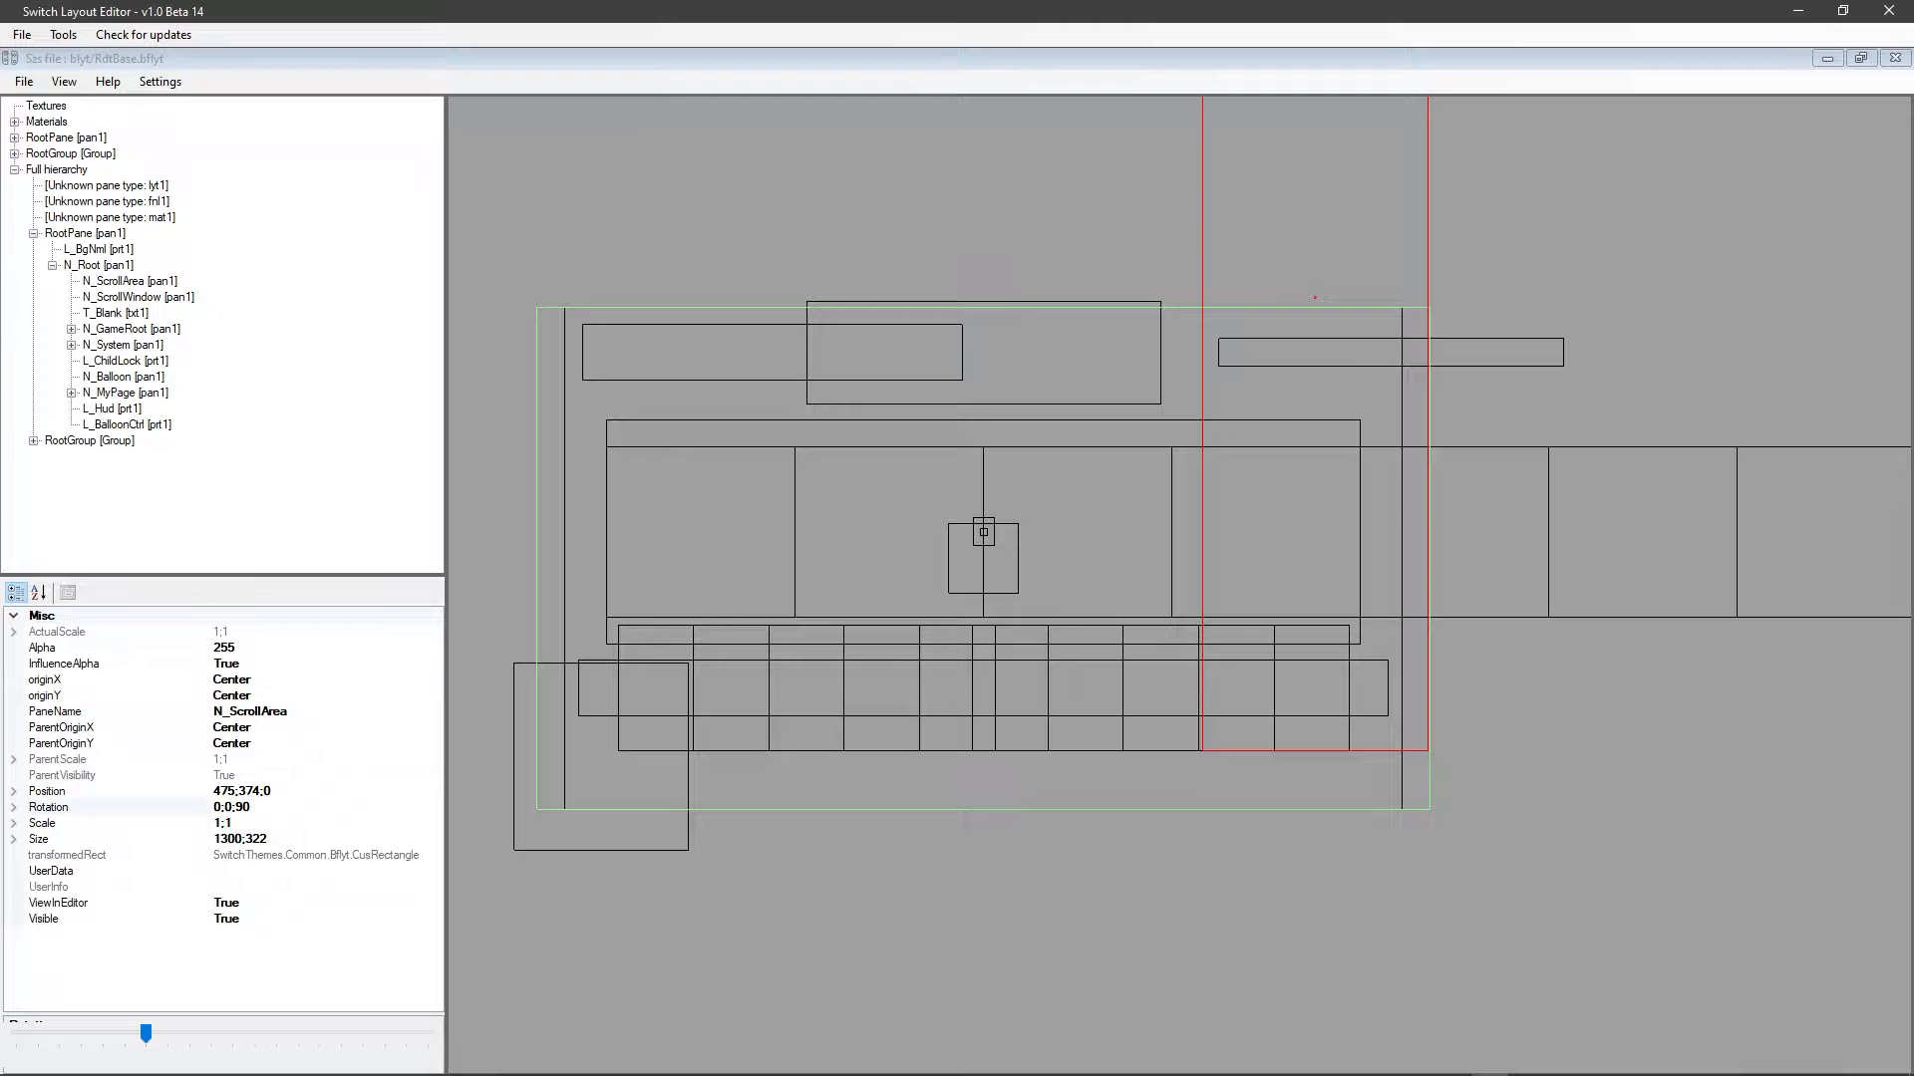
{"action": "left_click", "coordinate": [70, 154]}
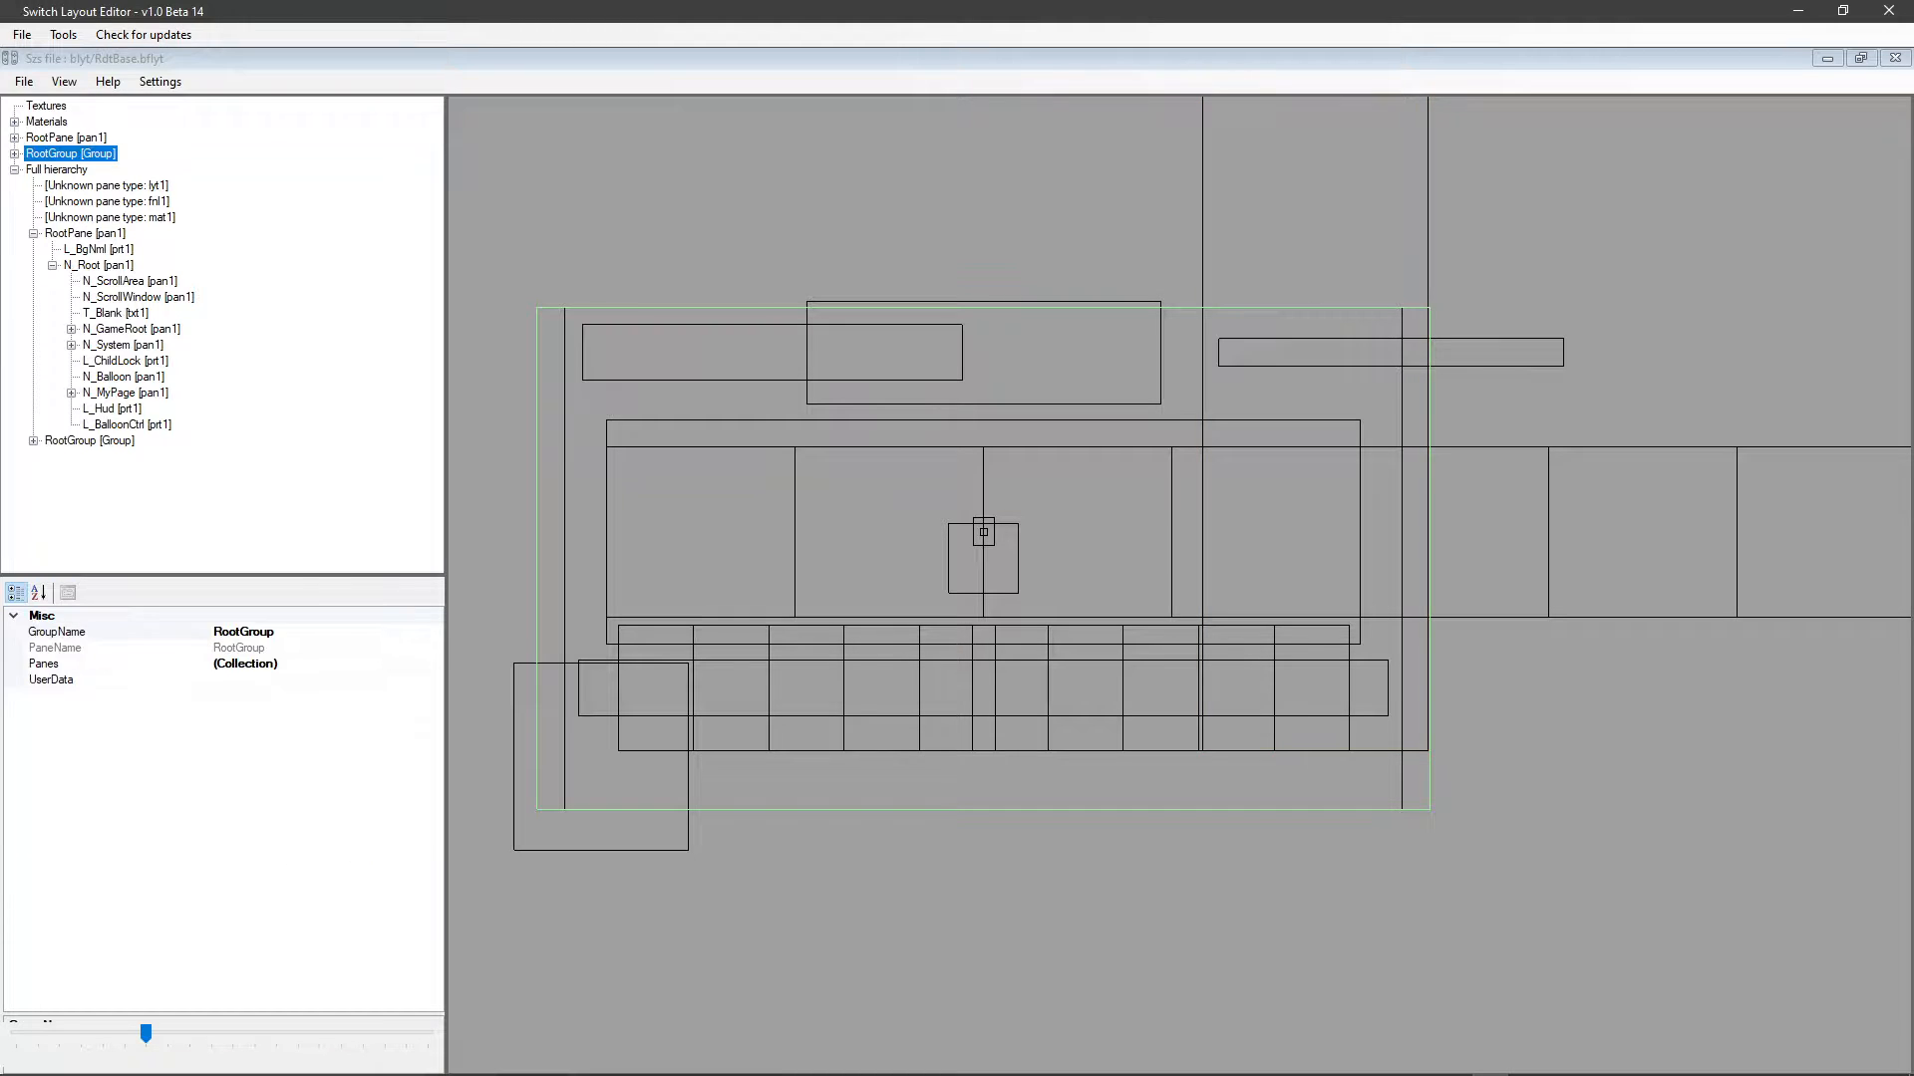
{"action": "left_click", "coordinate": [65, 138]}
{"action": "left_click", "coordinate": [70, 153]}
{"action": "double_click", "coordinate": [46, 121]}
{"action": "double_click", "coordinate": [47, 122]}
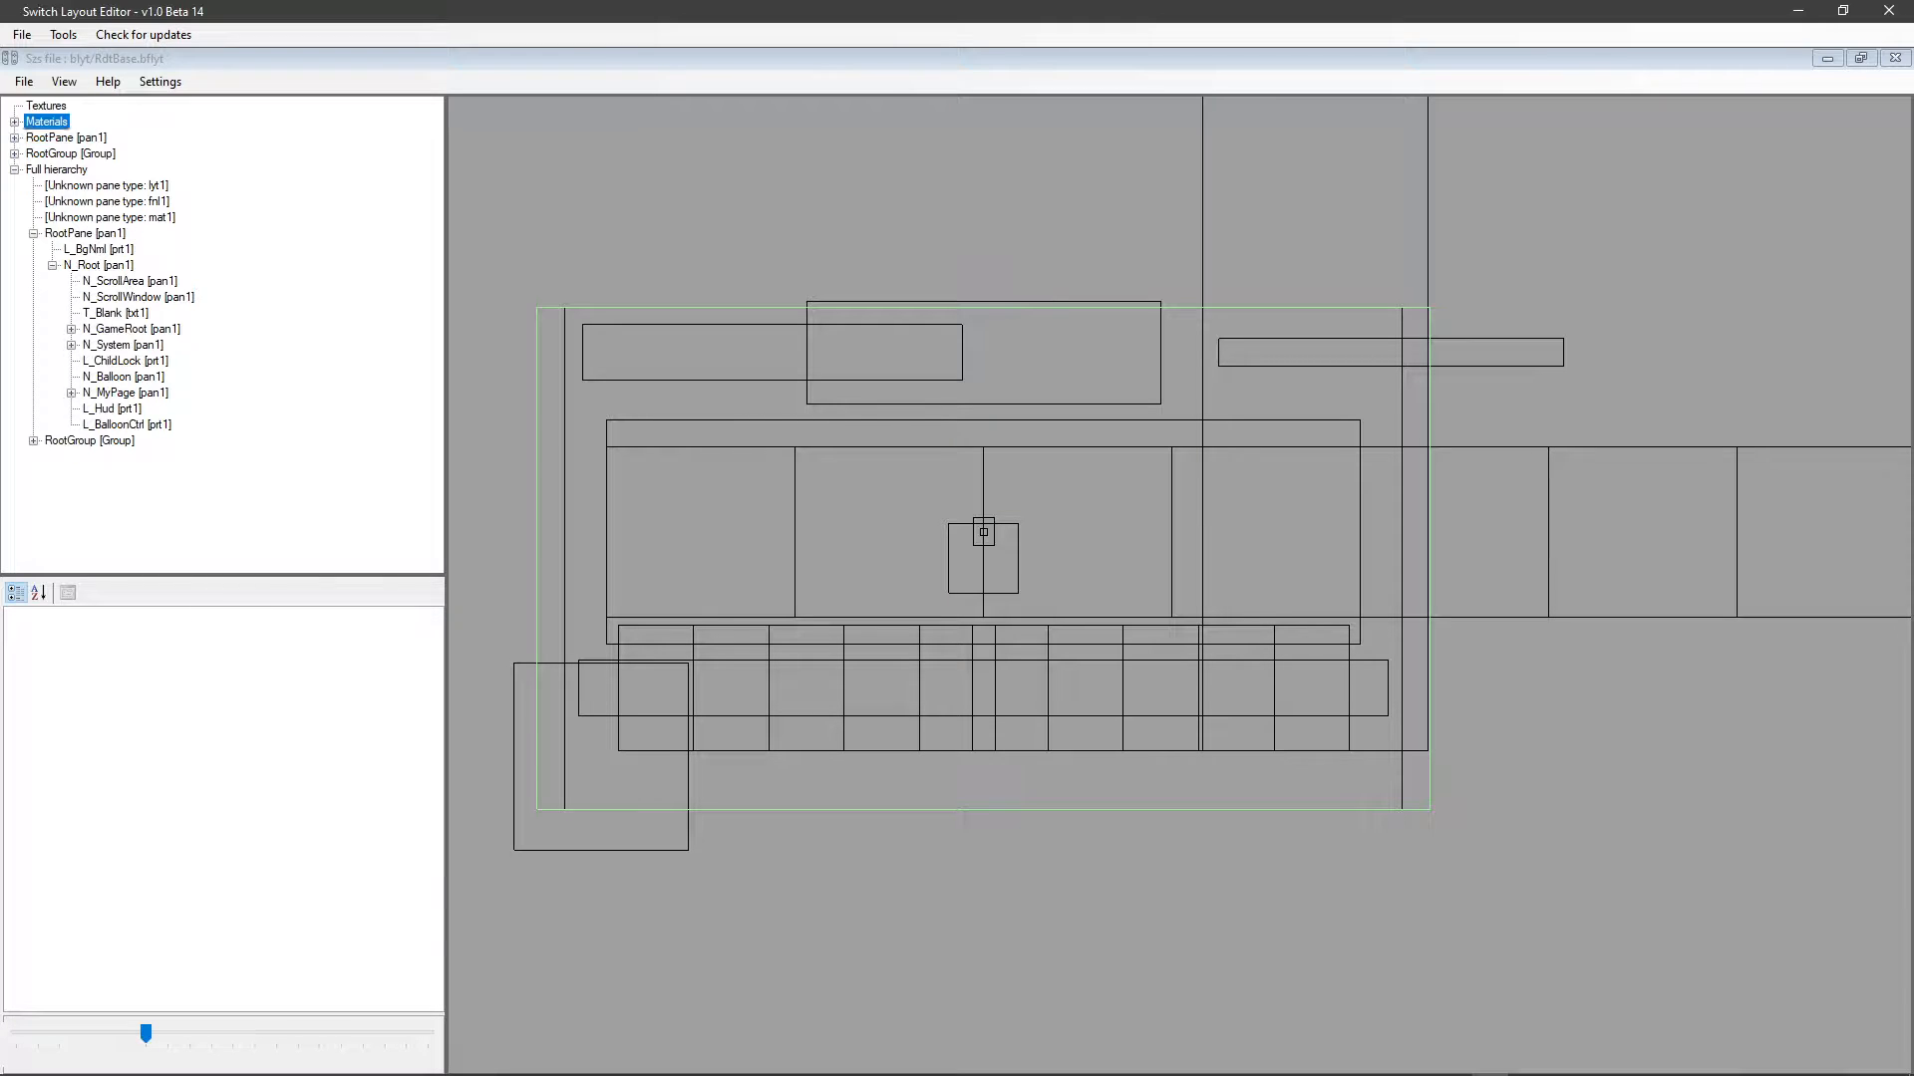
{"action": "double_click", "coordinate": [66, 138]}
{"action": "double_click", "coordinate": [66, 137]}
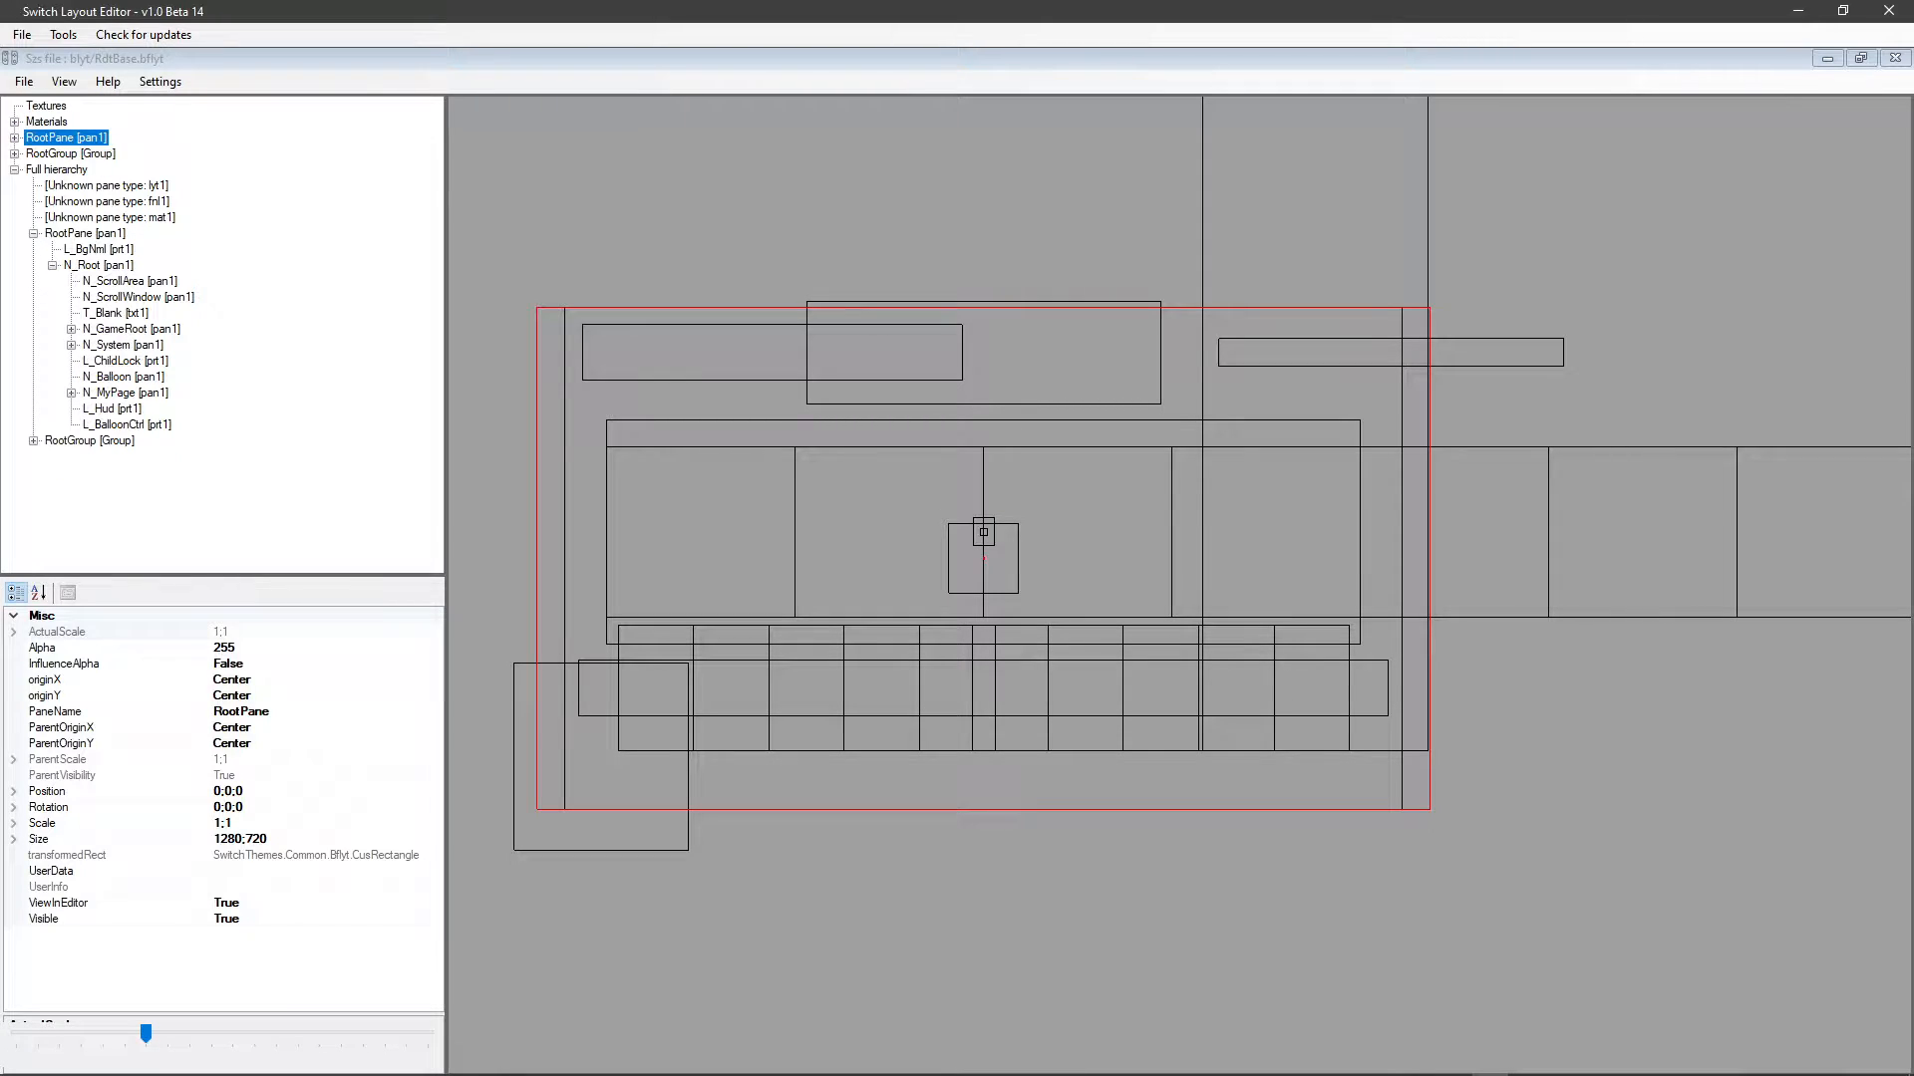
Move the N_ScrollWindow pane across the layout's right edge to about position 567;62;0, and look up the N_ScrollArea pane's rotation.
{"action": "left_click", "coordinate": [138, 297]}
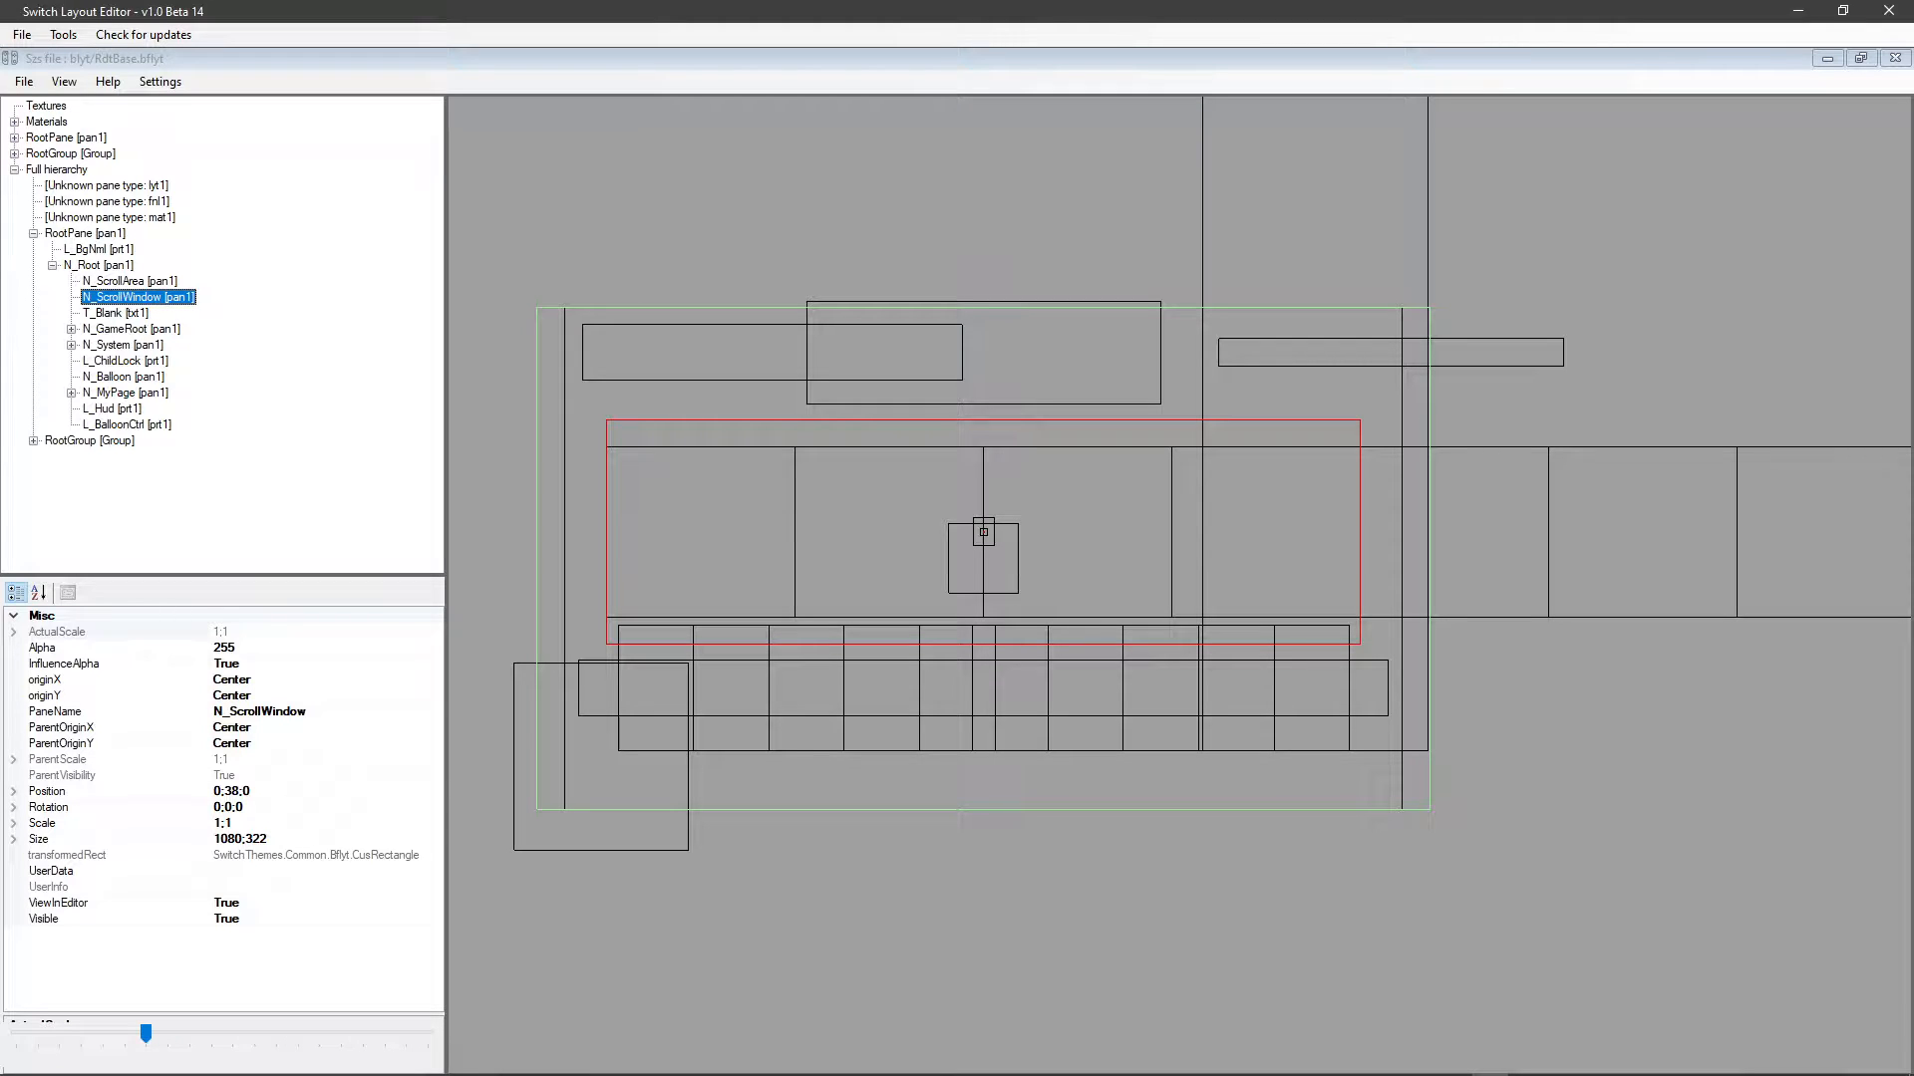
{"action": "left_click_drag", "start_coordinate": [980, 531], "coordinate": [1378, 515]}
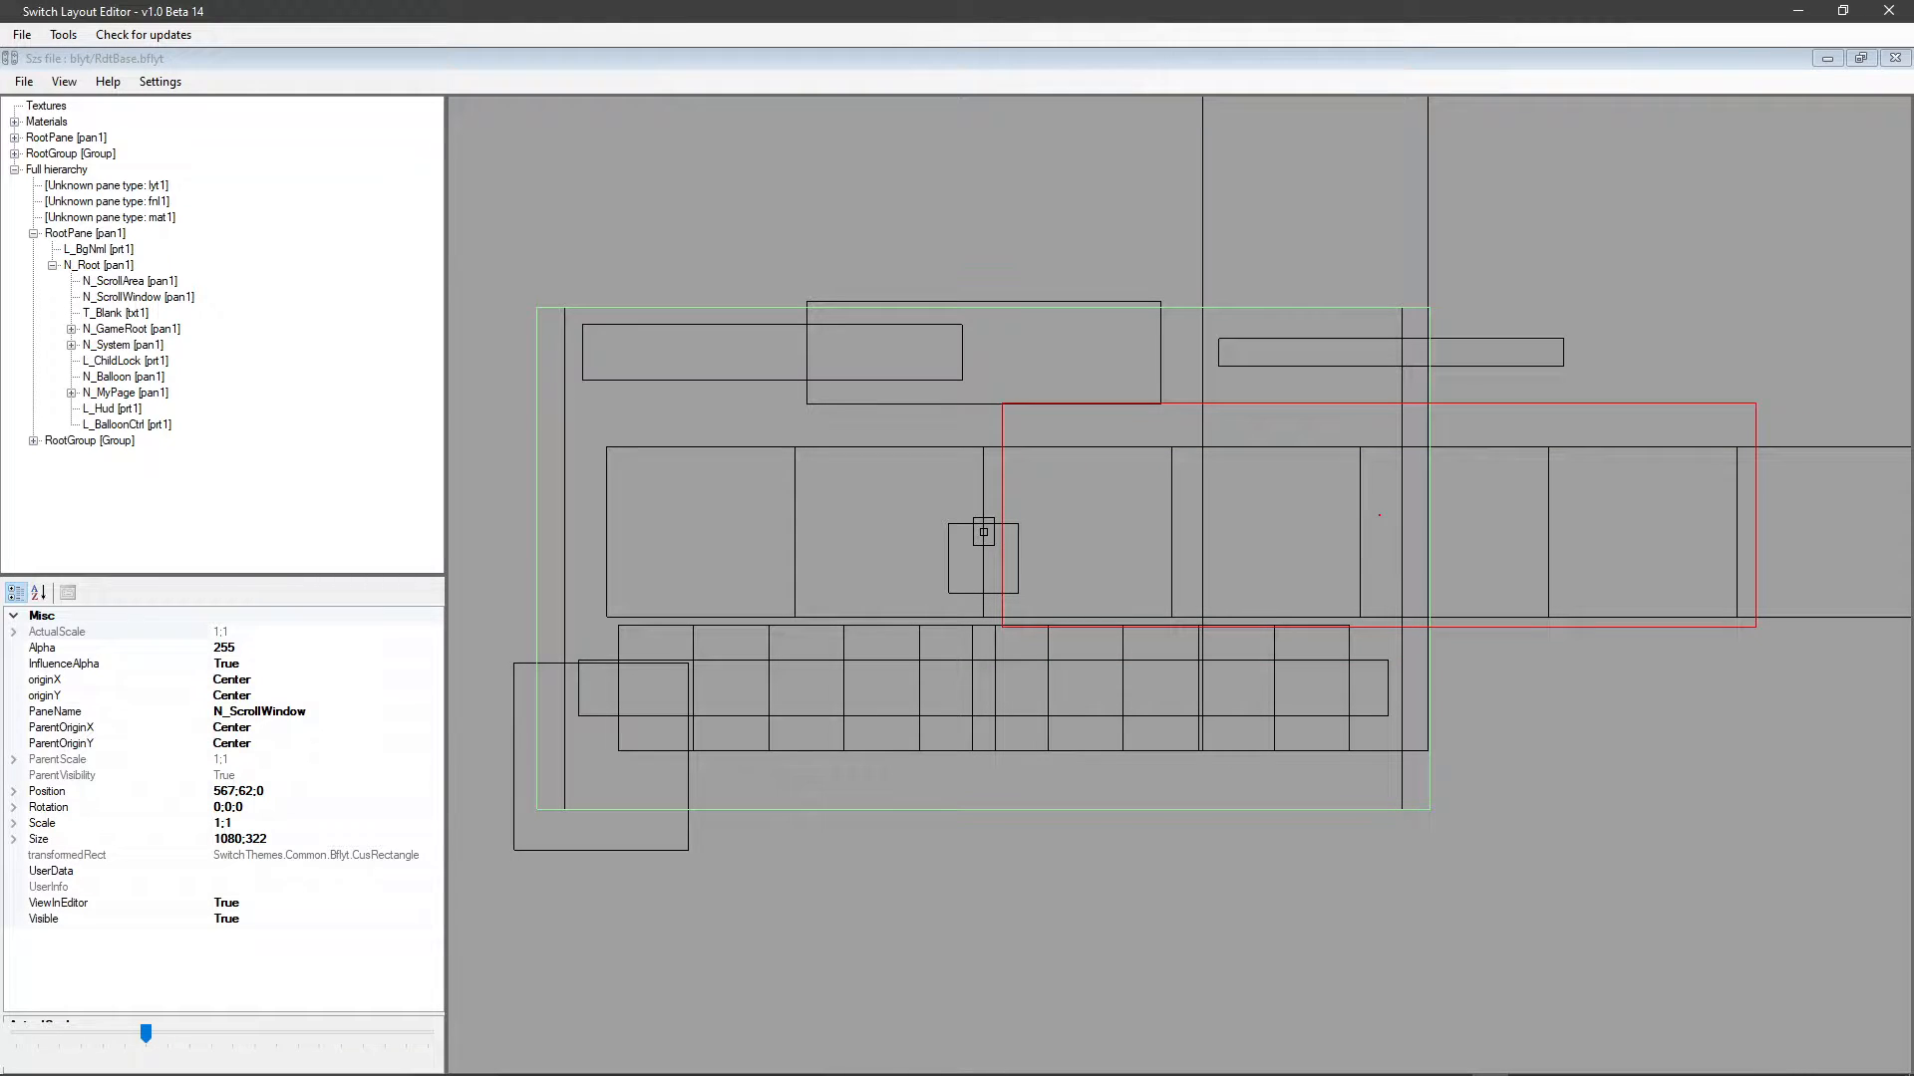
{"action": "left_click", "coordinate": [98, 266]}
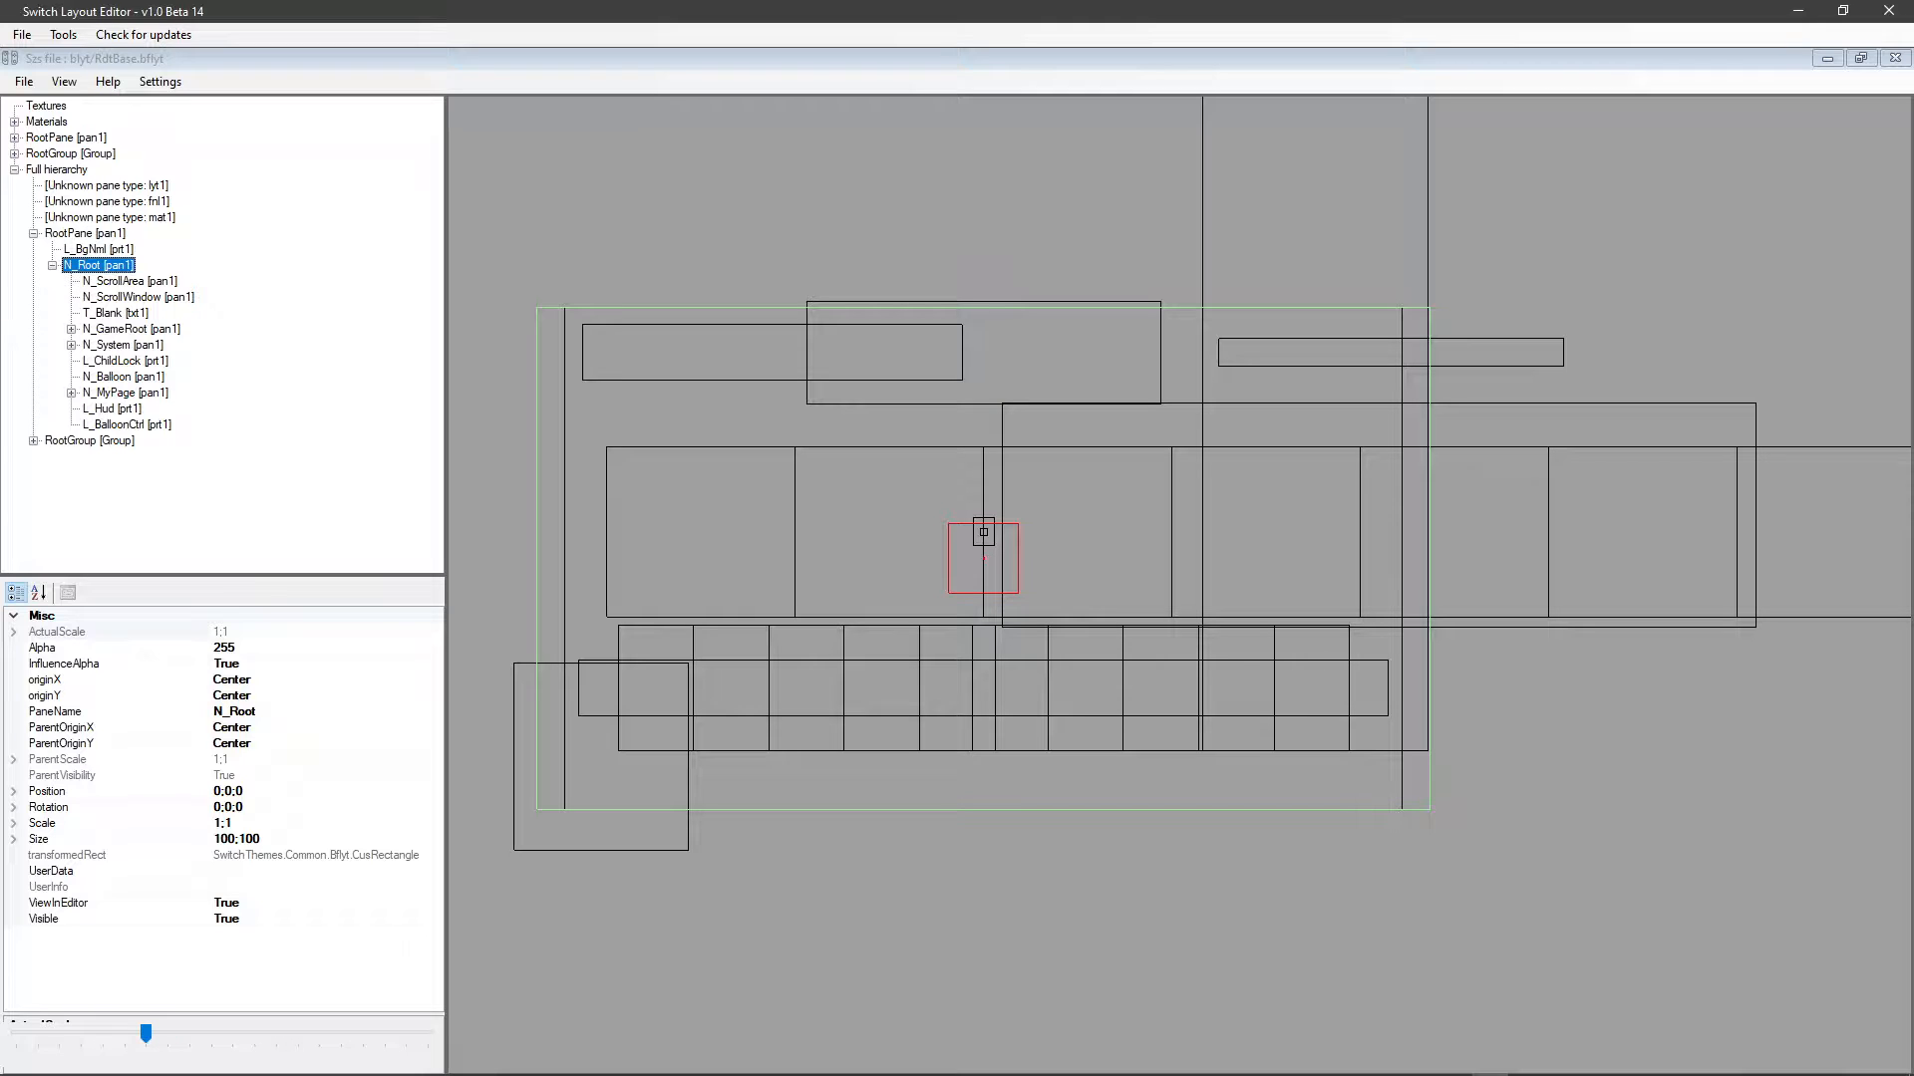
{"action": "left_click", "coordinate": [130, 281]}
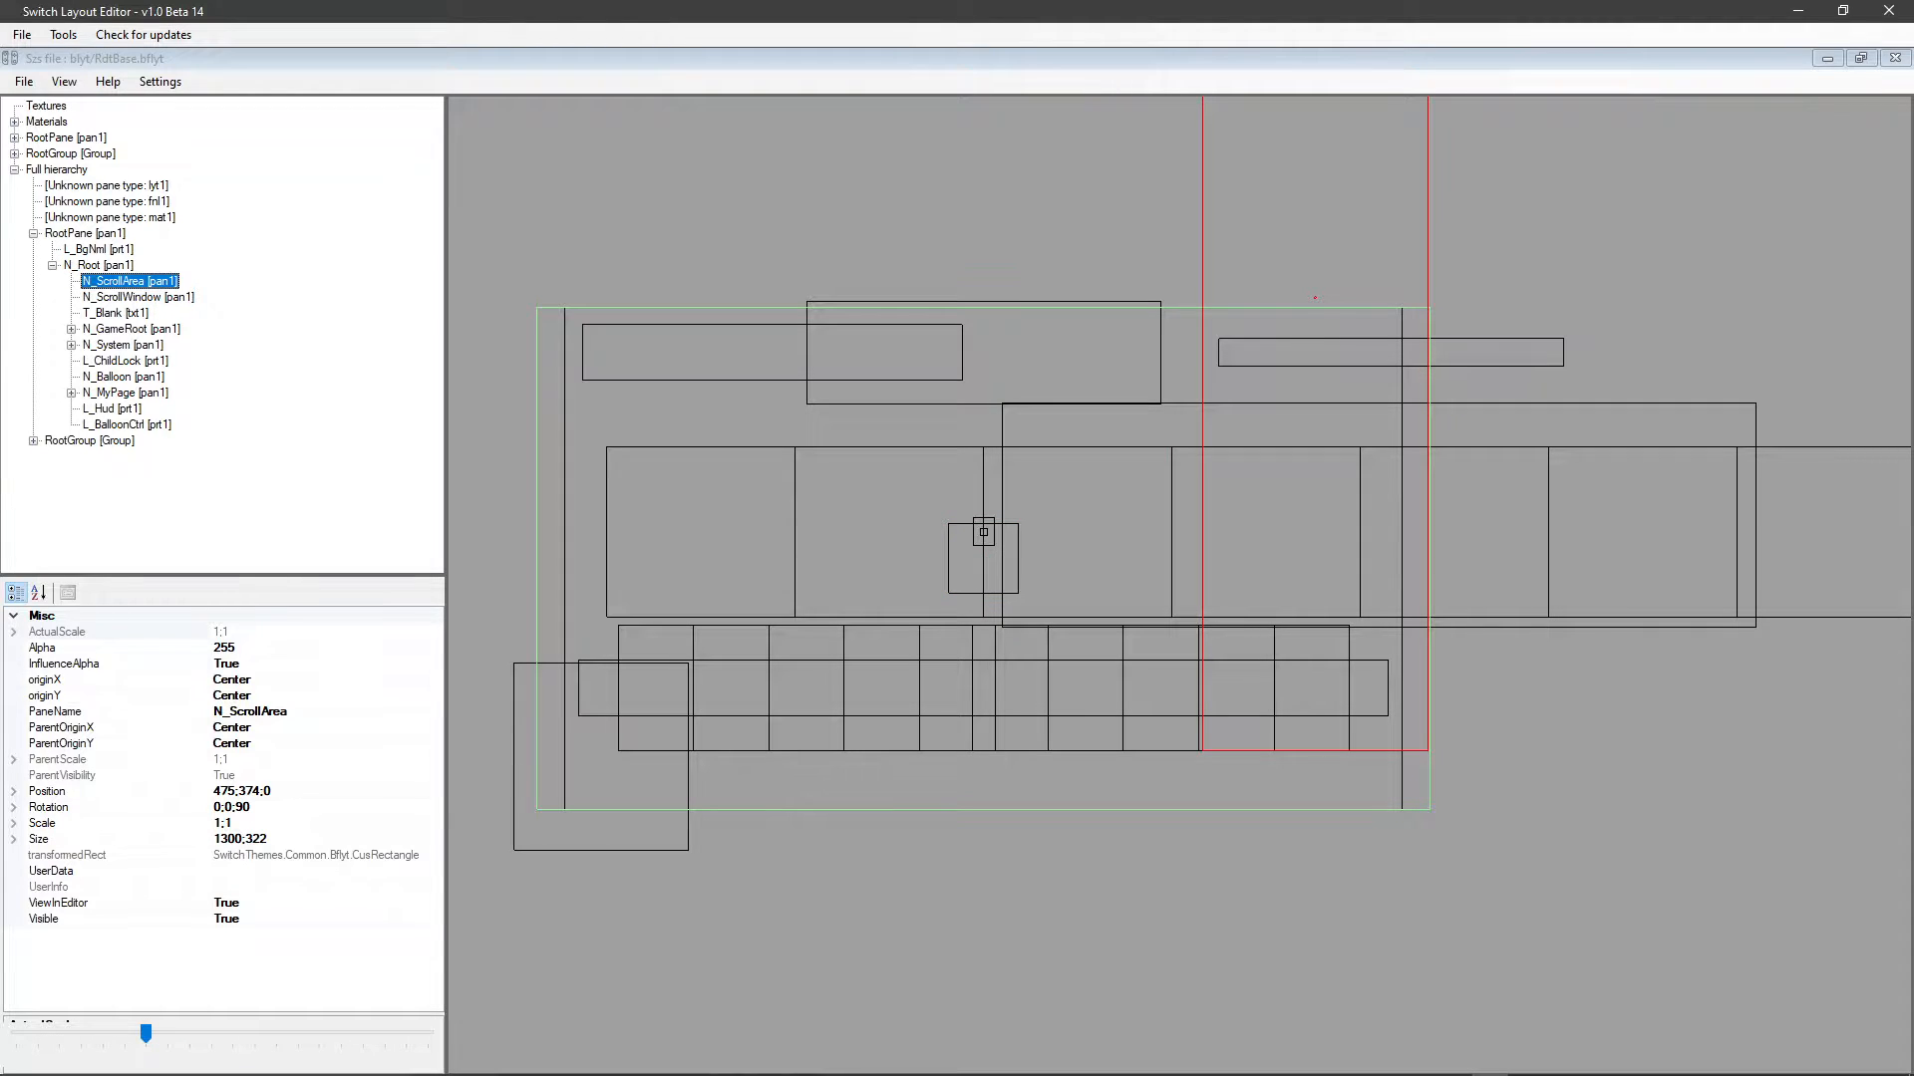
Set the N_ScrollWindow pane's rotation to 0;0;90 and move it over the rotated N_ScrollArea, at about position 475;264;0.
{"action": "left_click", "coordinate": [137, 297]}
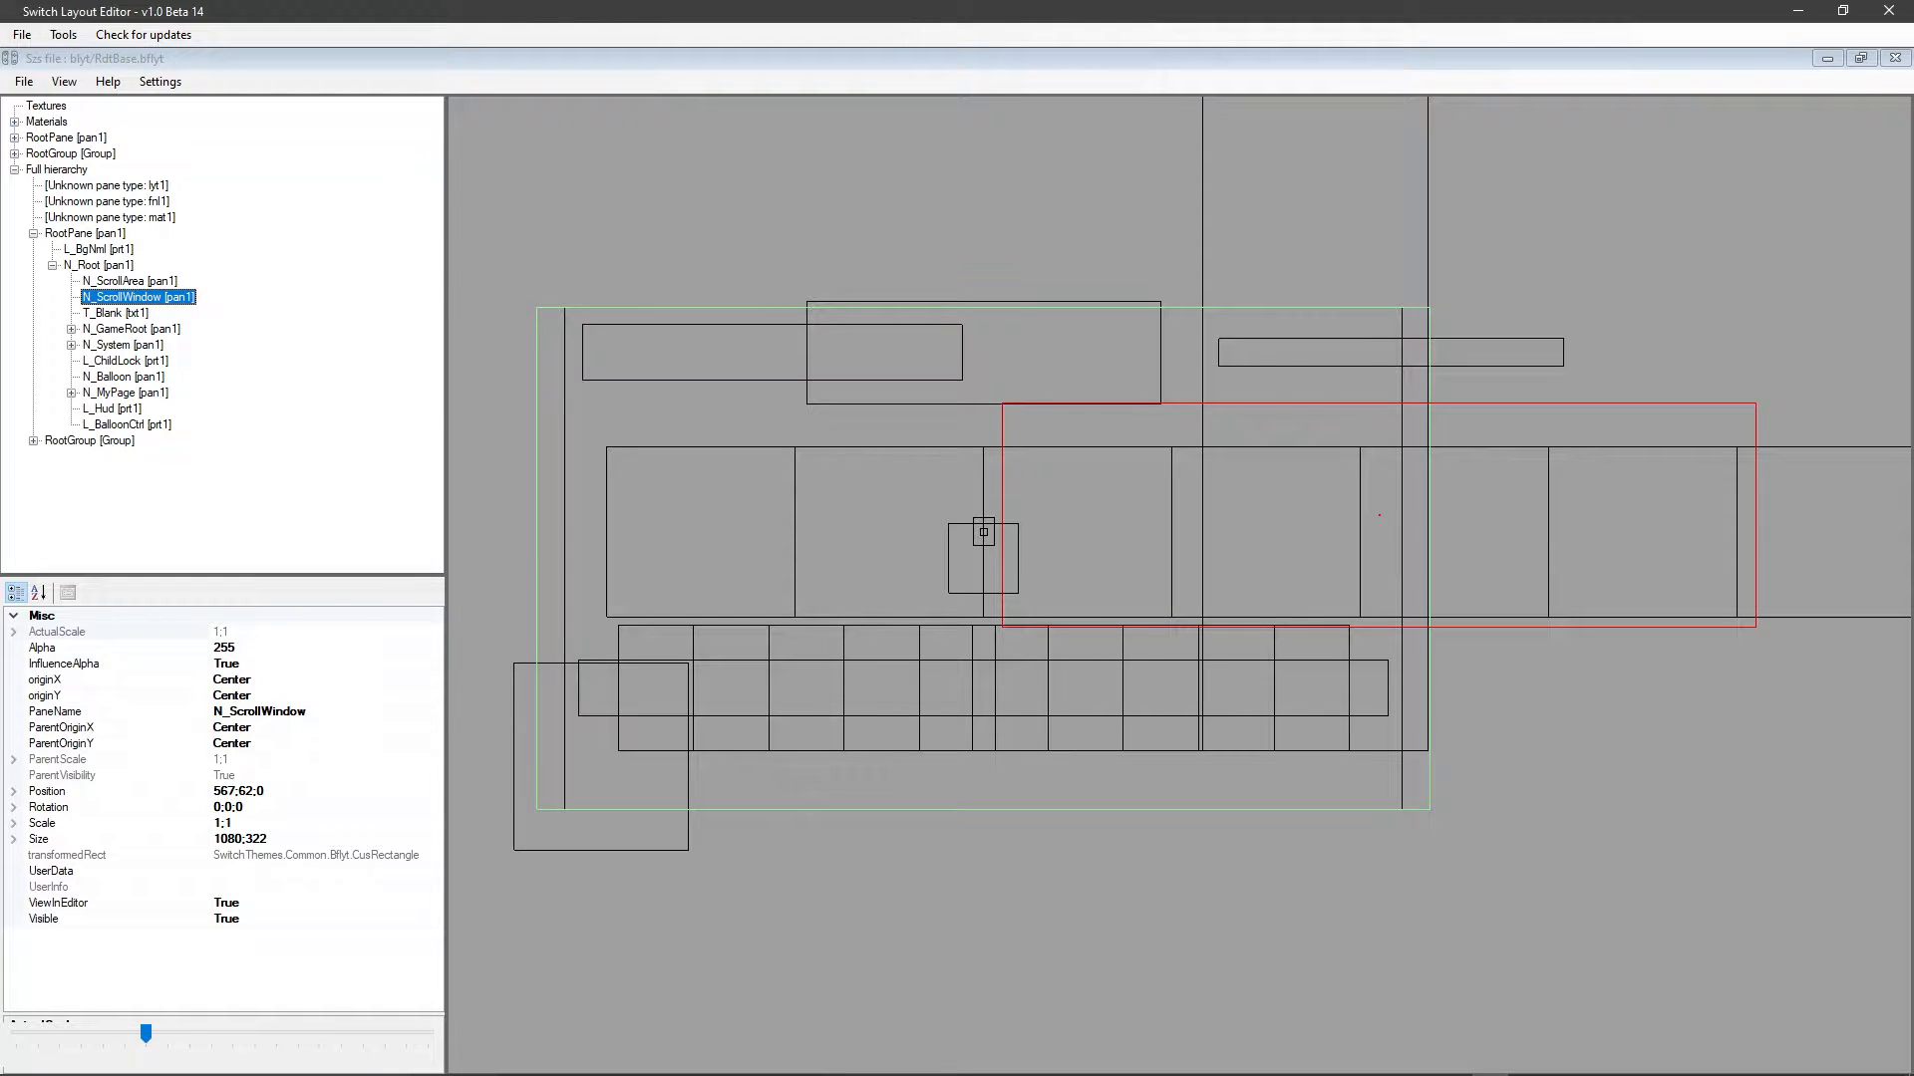
{"action": "left_click", "coordinate": [225, 807]}
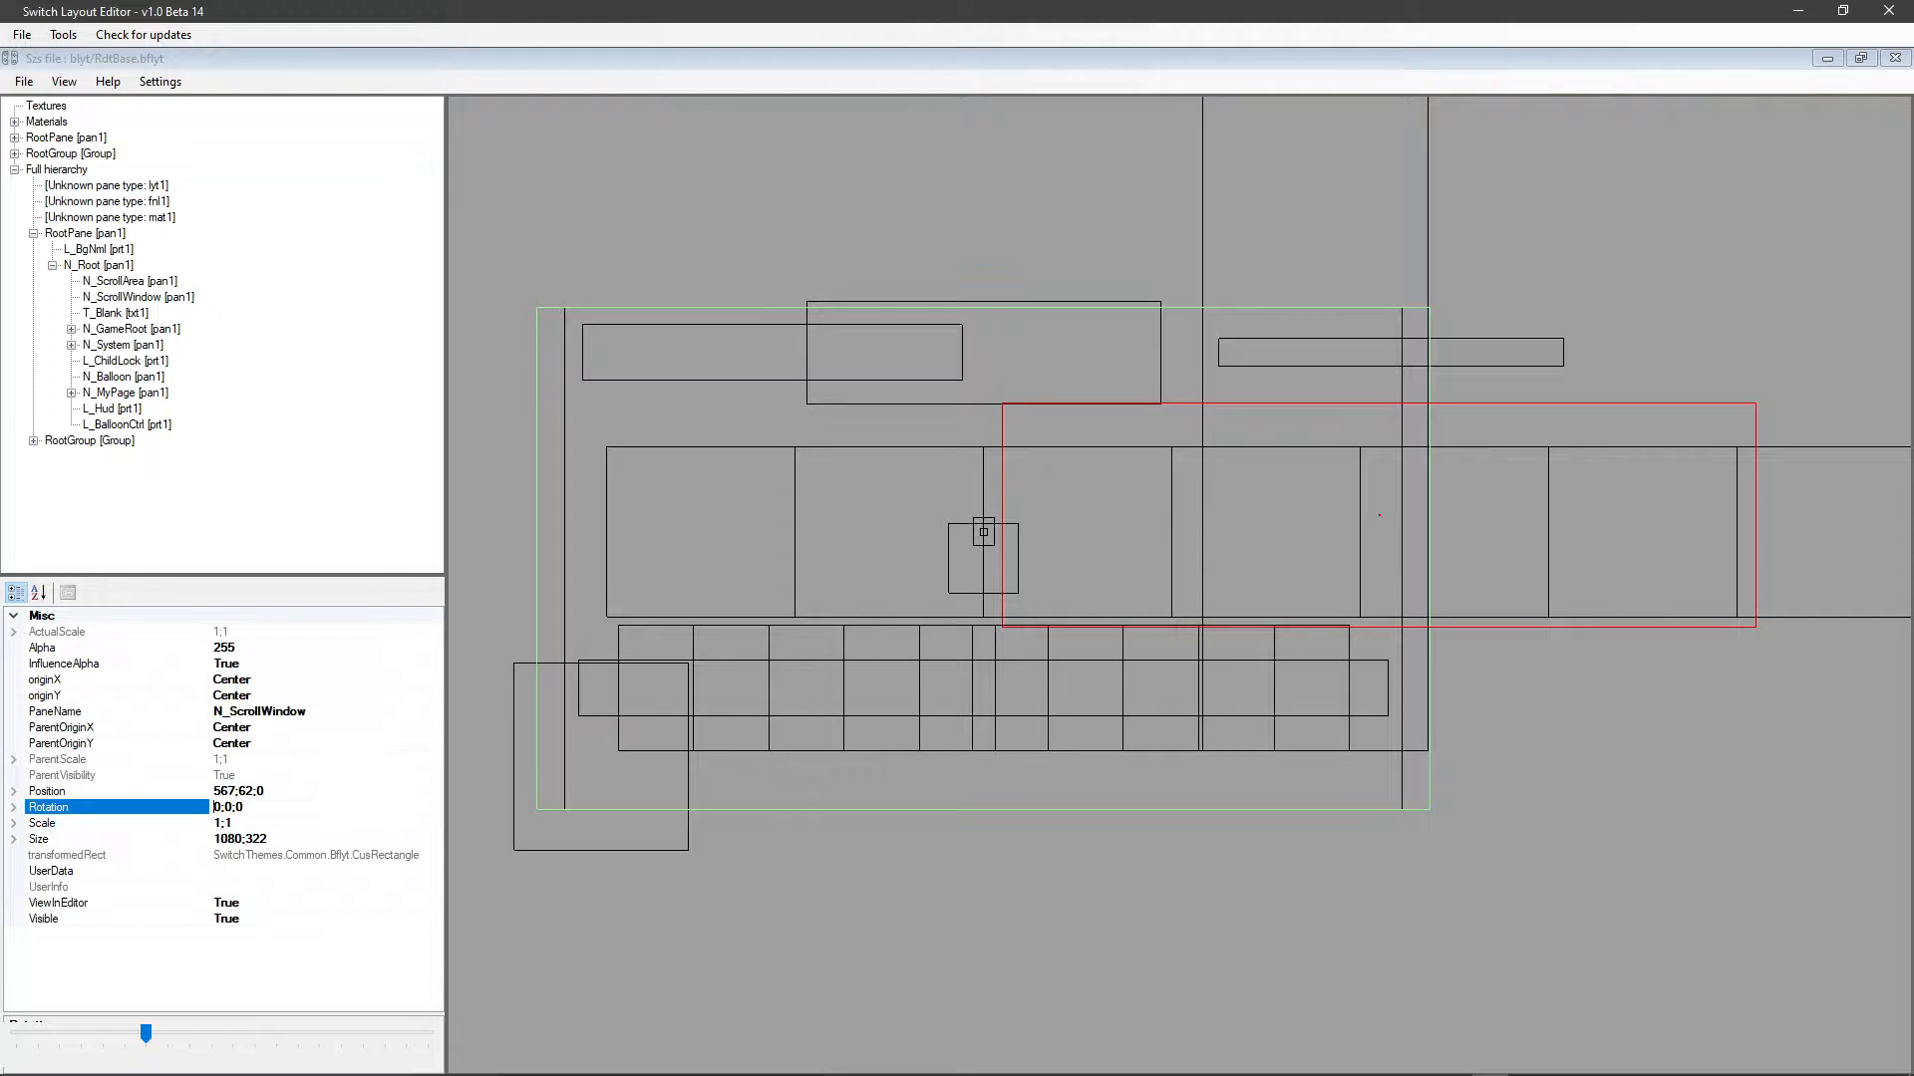
{"action": "key", "text": "BackSpace"}
{"action": "type", "text": "90"}
{"action": "key", "text": "Return"}
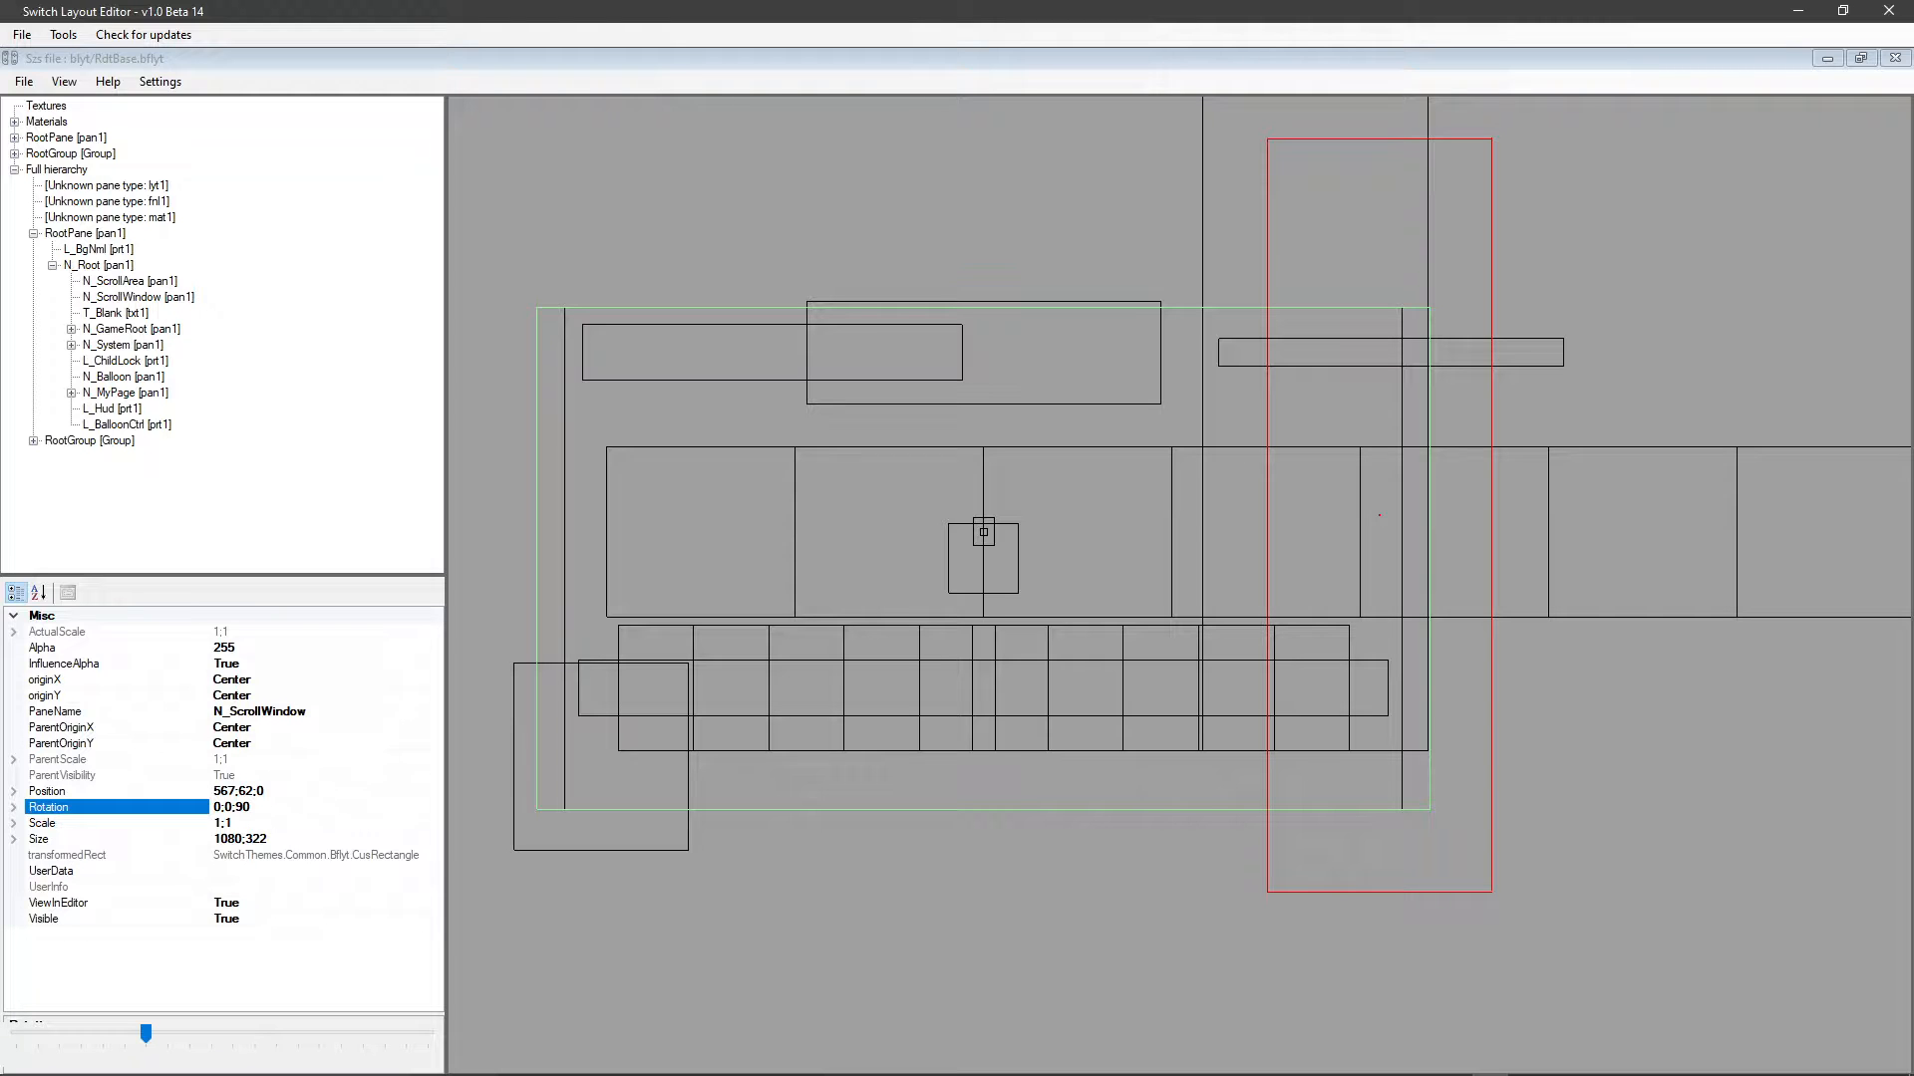
{"action": "left_click_drag", "start_coordinate": [1379, 516], "coordinate": [1315, 372]}
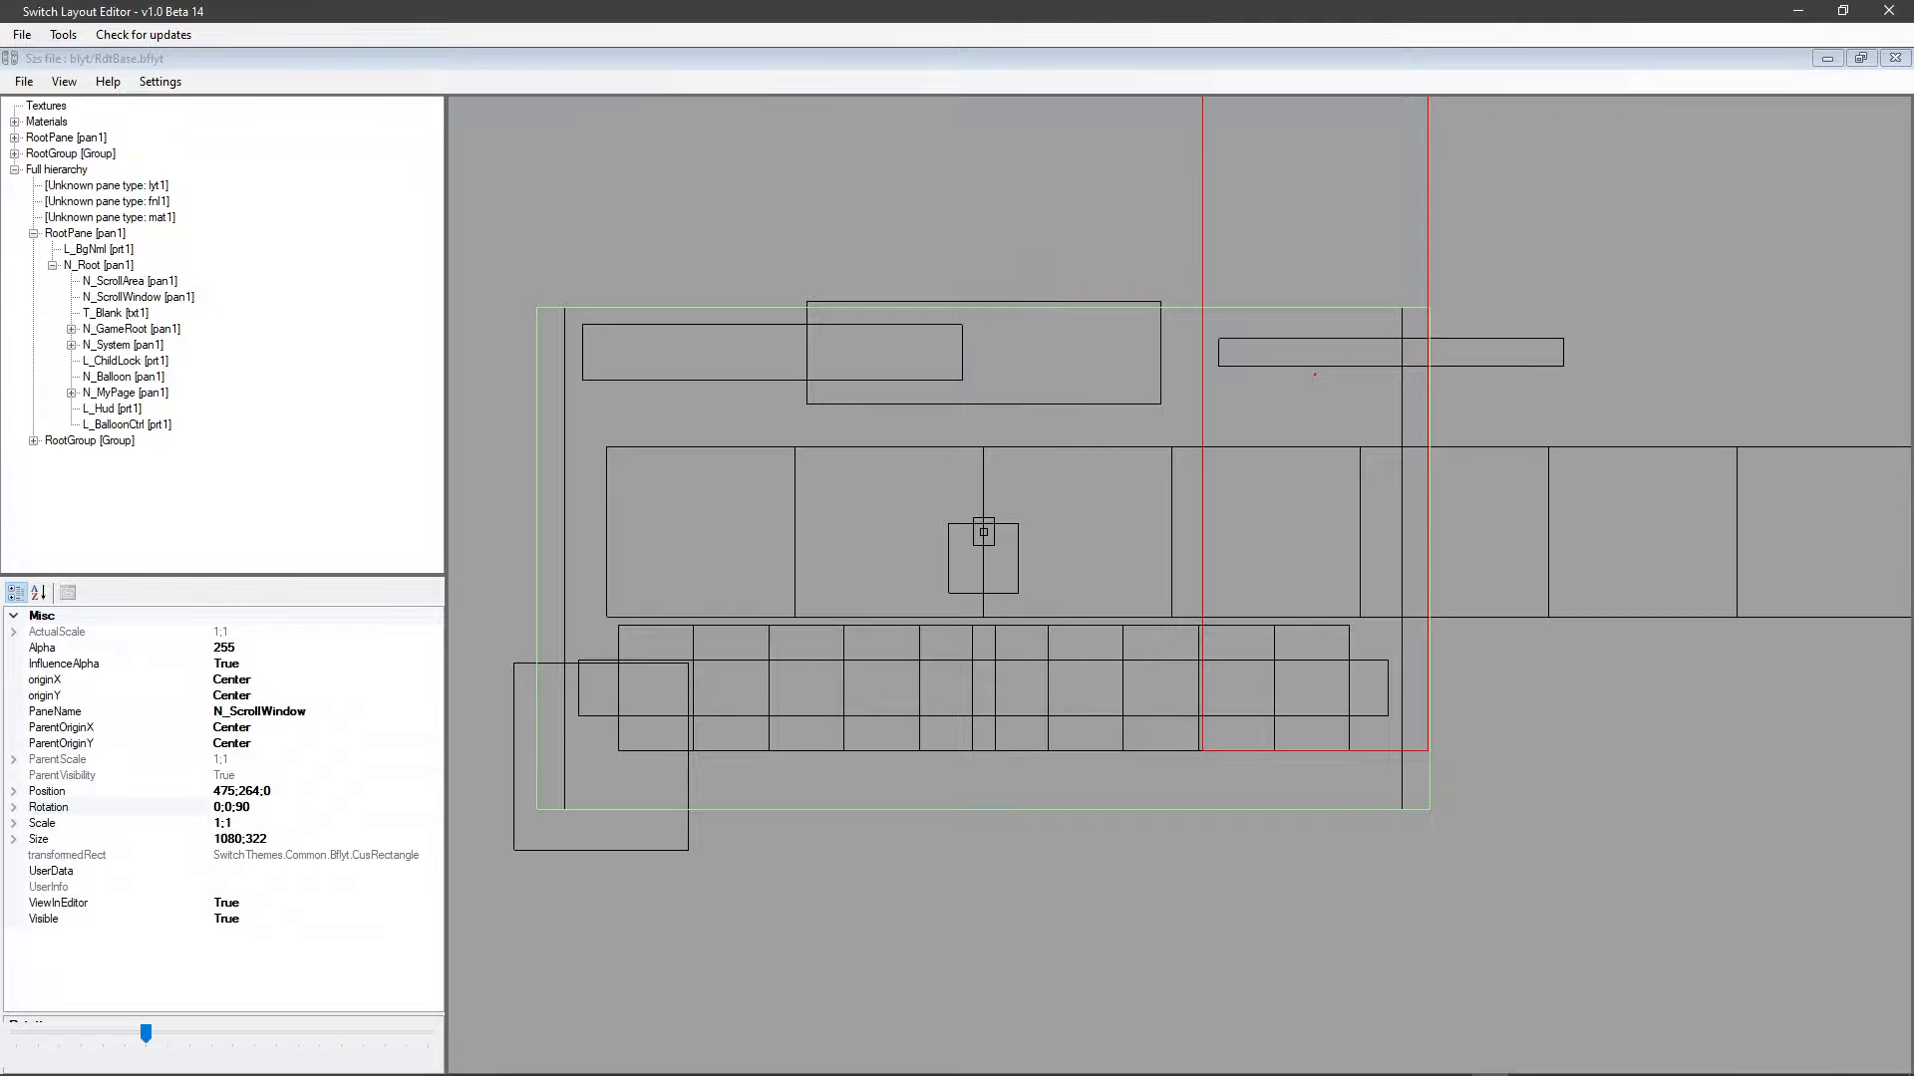
{"action": "left_click_drag", "start_coordinate": [1316, 558], "coordinate": [1169, 802]}
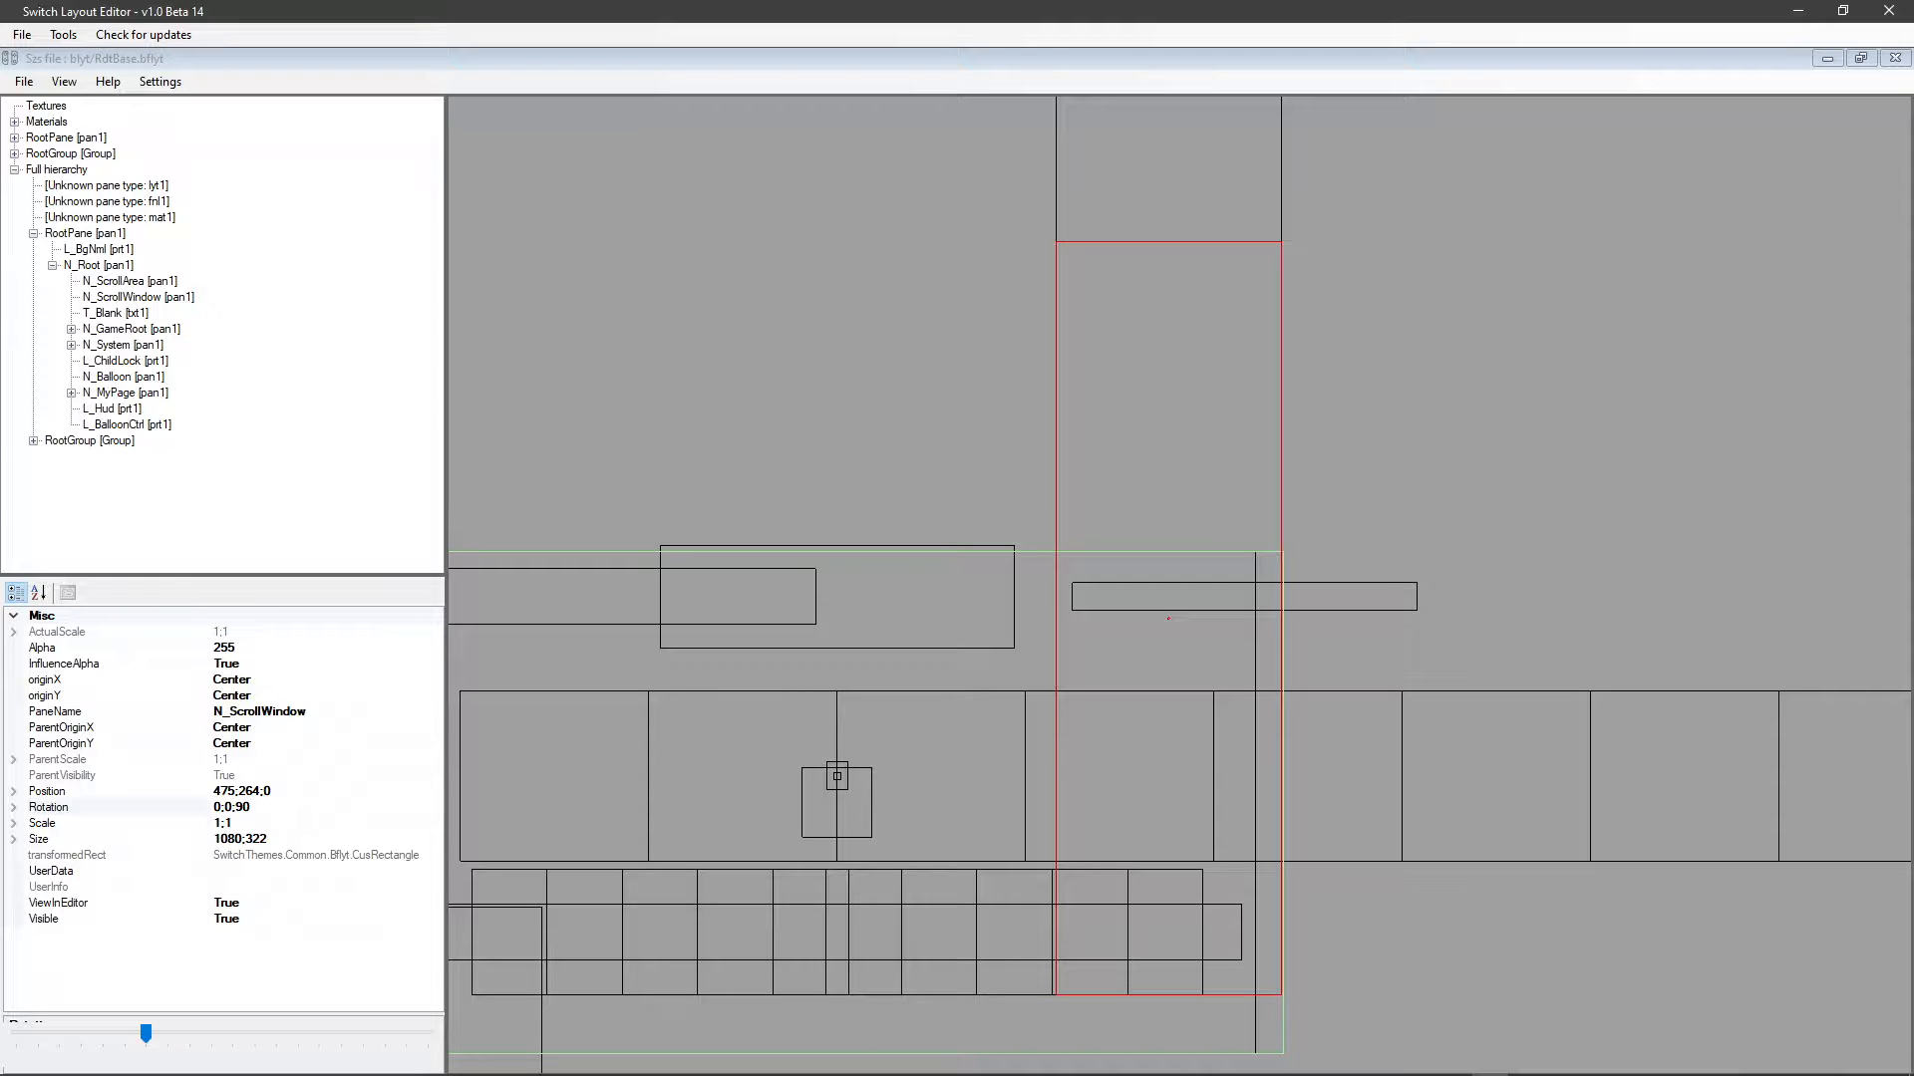
{"action": "left_click_drag", "start_coordinate": [1169, 802], "coordinate": [1172, 743]}
{"action": "left_click", "coordinate": [67, 137]}
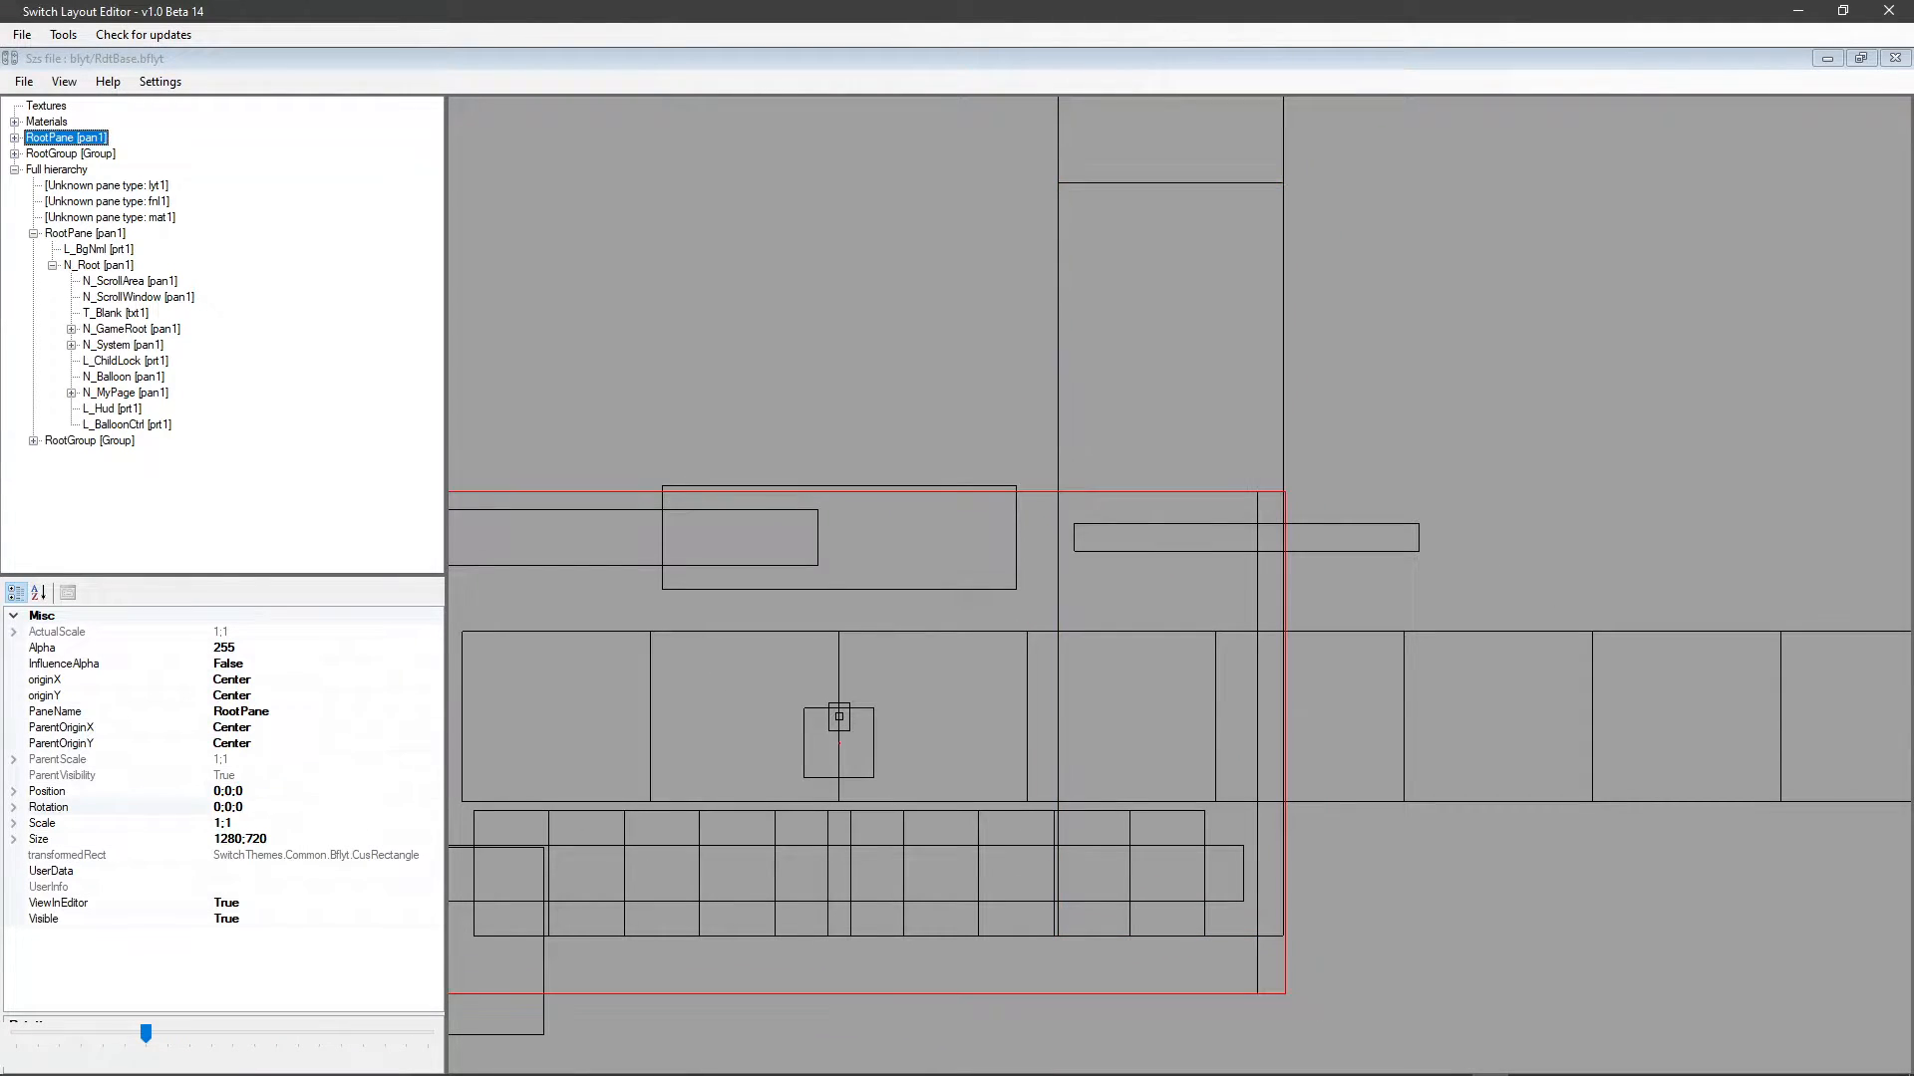
{"action": "left_click", "coordinate": [110, 217]}
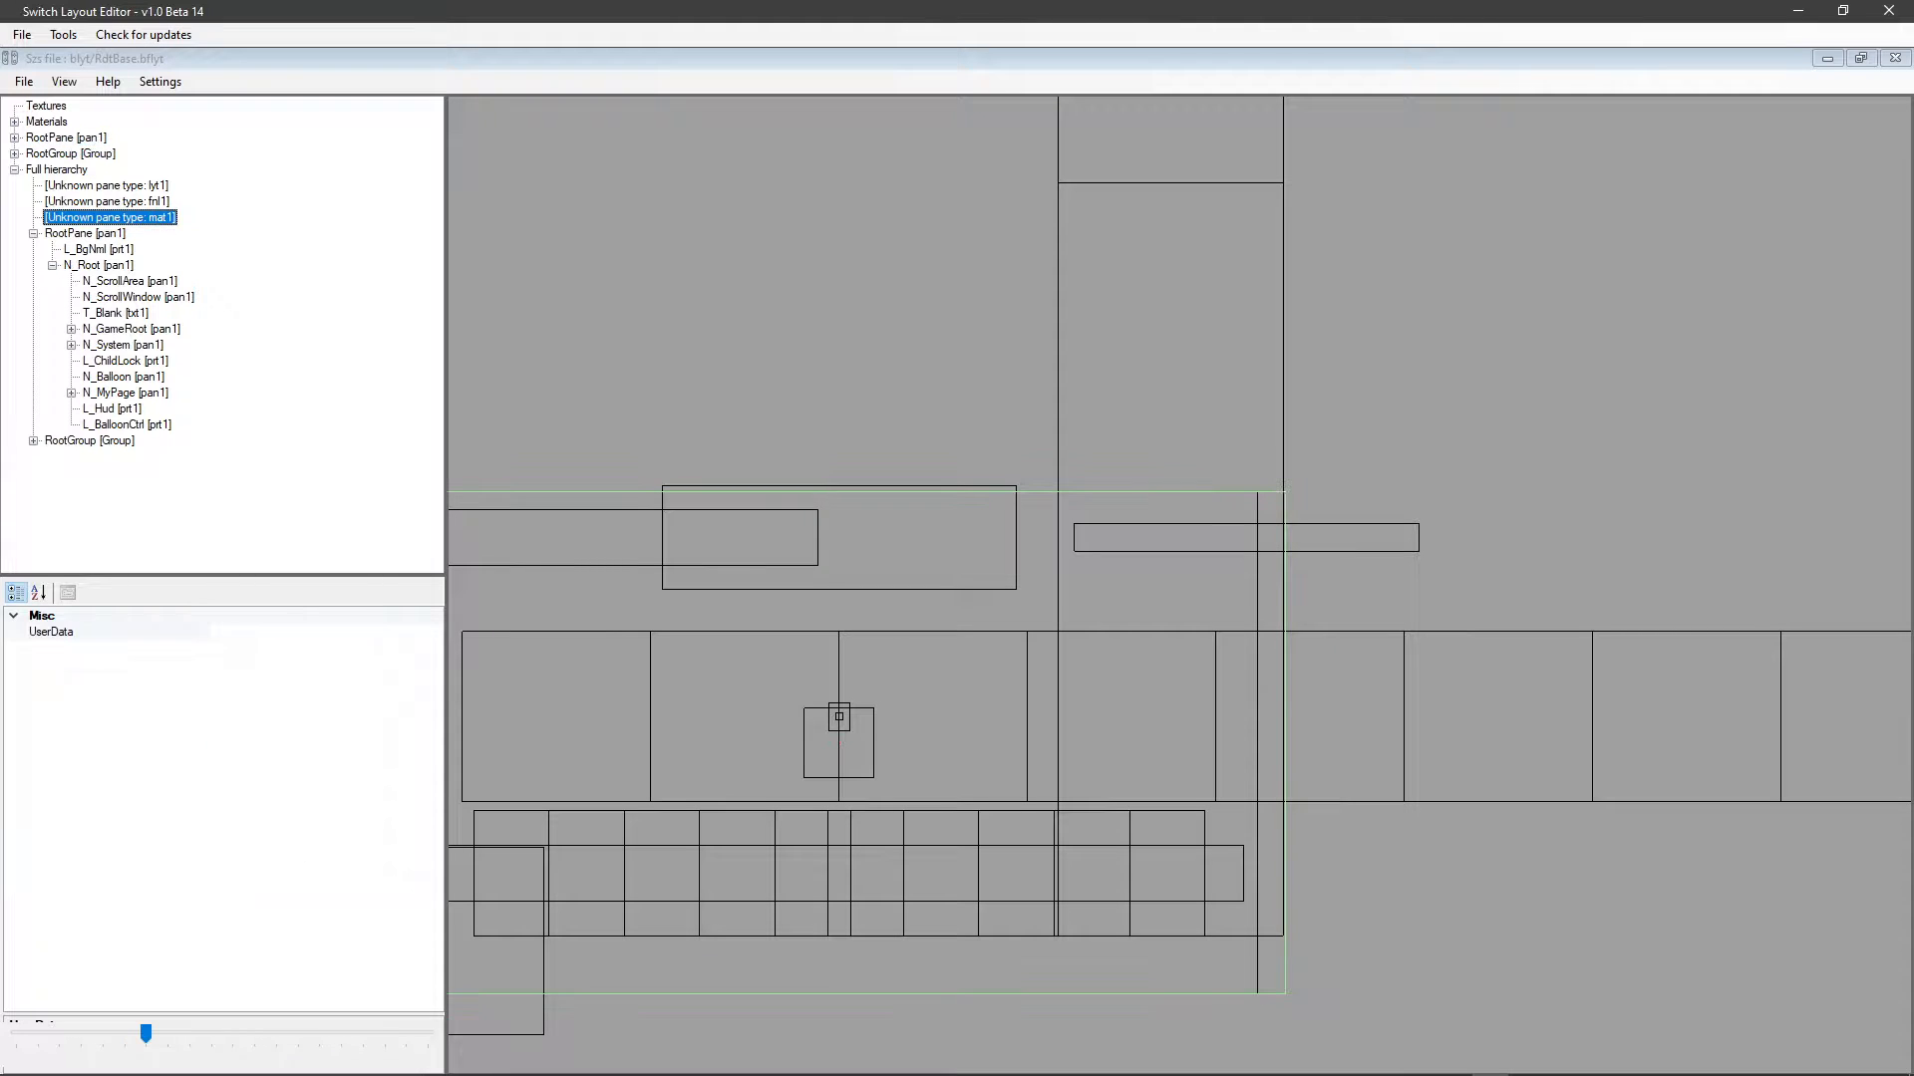
{"action": "left_click", "coordinate": [98, 250]}
Try moving the N_Root pane to about position 87;3;0 and restore its position to 0;0;0.
{"action": "left_click", "coordinate": [97, 265]}
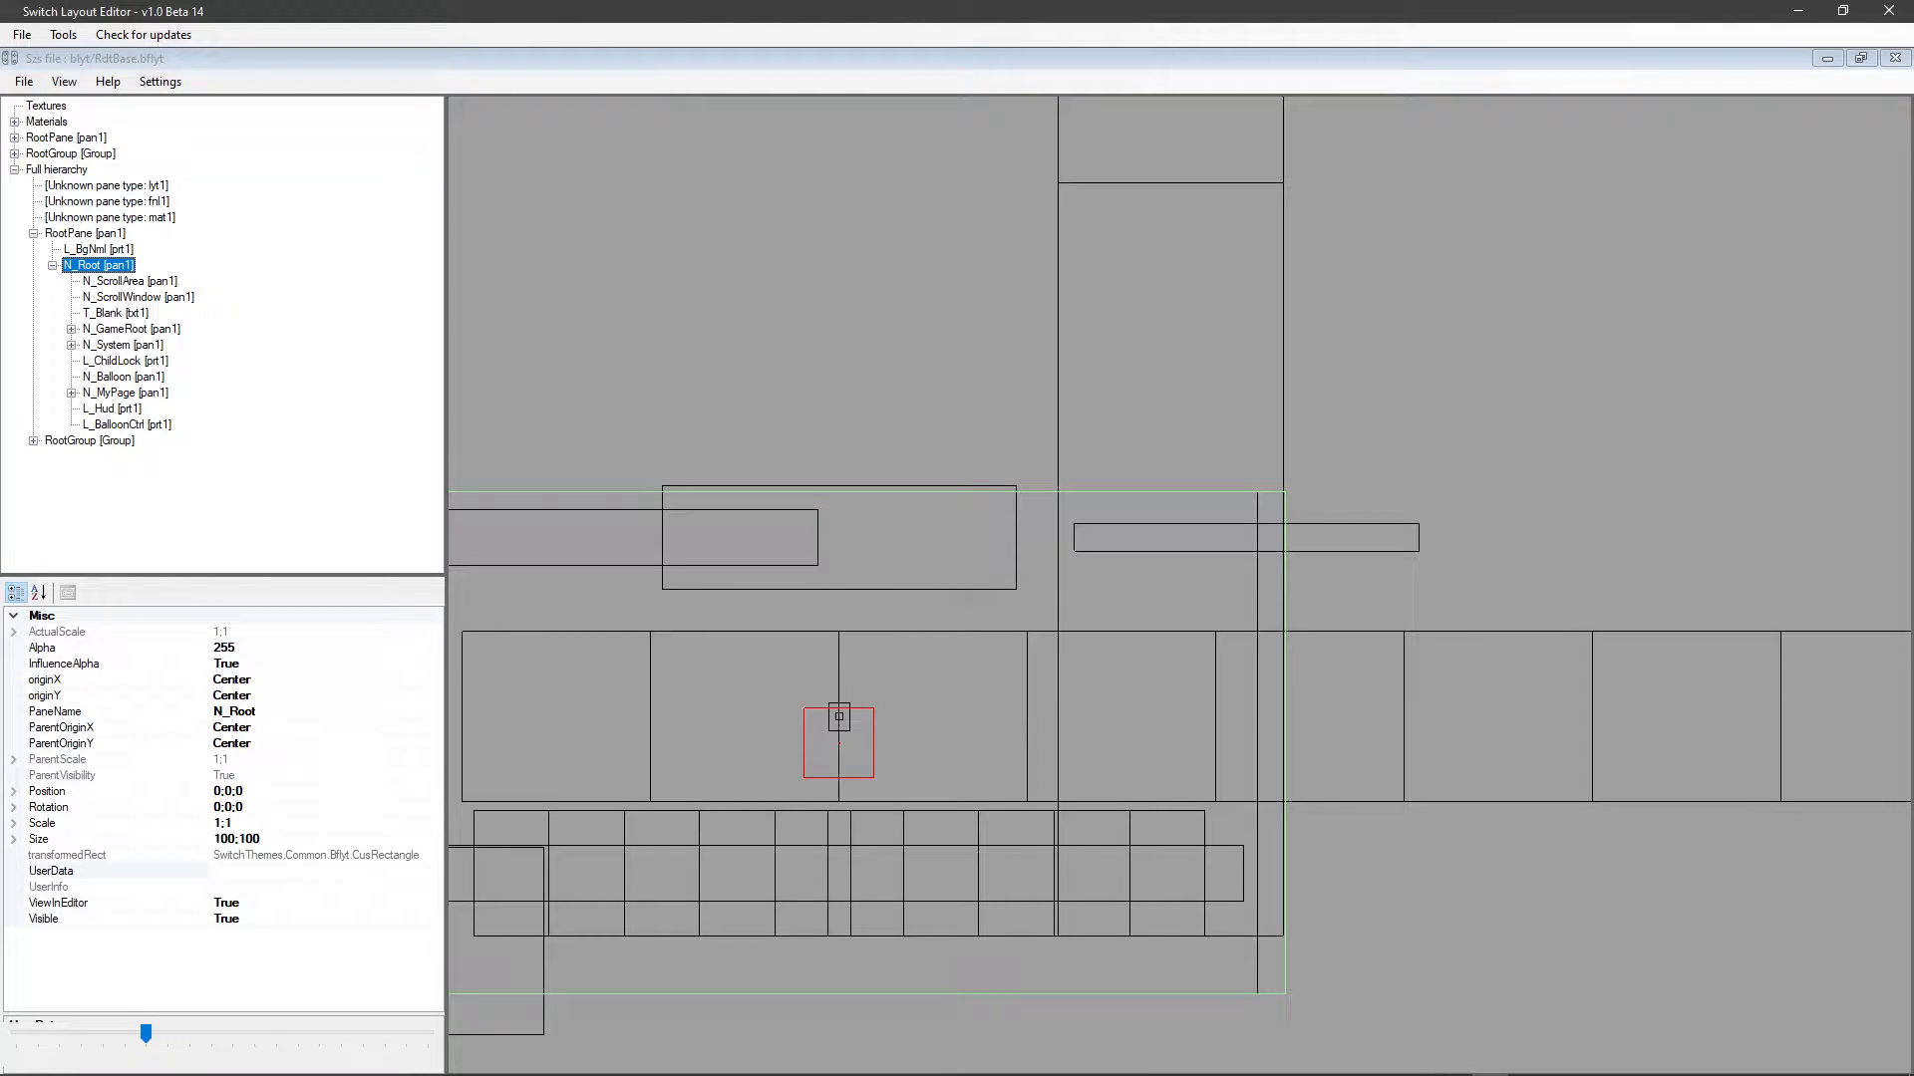
{"action": "left_click_drag", "start_coordinate": [1180, 638], "coordinate": [1241, 635]}
{"action": "left_click", "coordinate": [217, 791]}
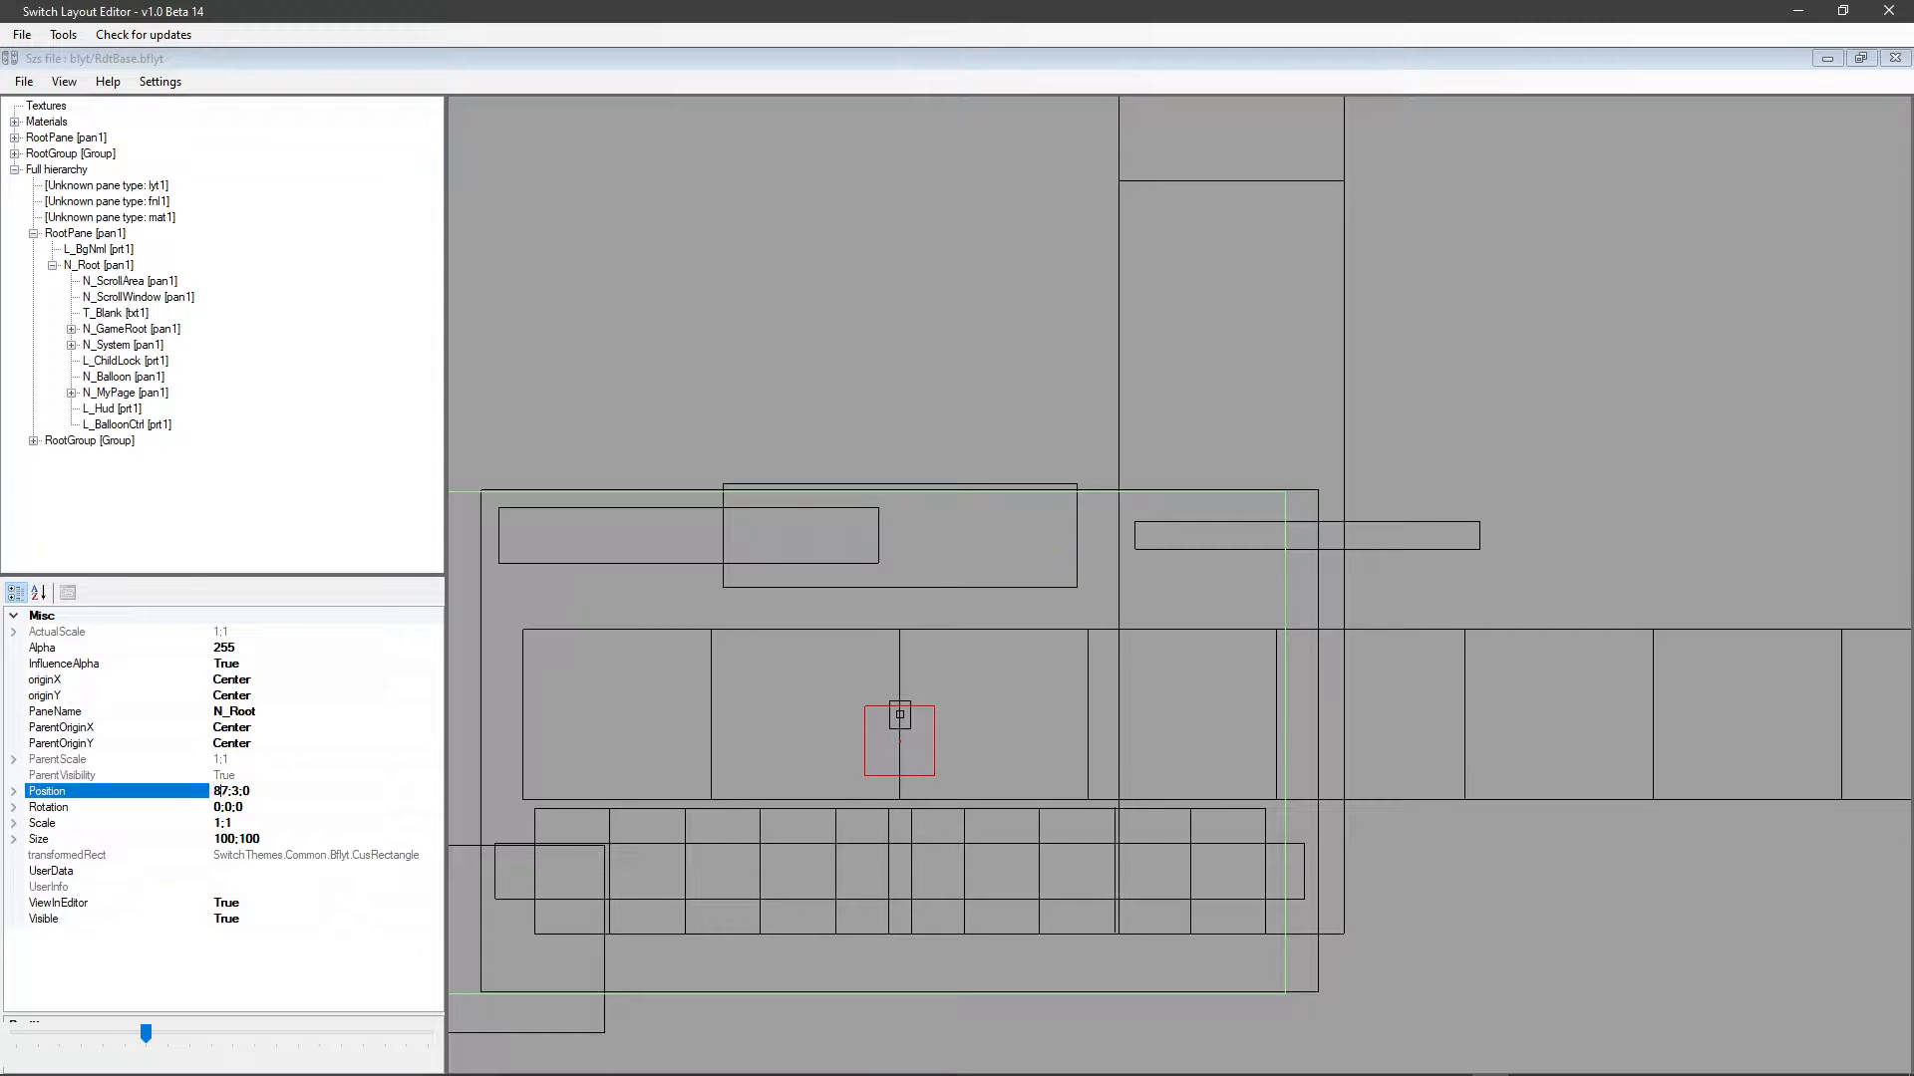
{"action": "left_click", "coordinate": [228, 791]}
{"action": "key", "text": "BackSpace"}
{"action": "type", "text": "0"}
{"action": "key", "text": "Left"}
{"action": "key", "text": "BackSpace"}
{"action": "key", "text": "BackSpace"}
{"action": "type", "text": "0"}
{"action": "key", "text": "Return"}
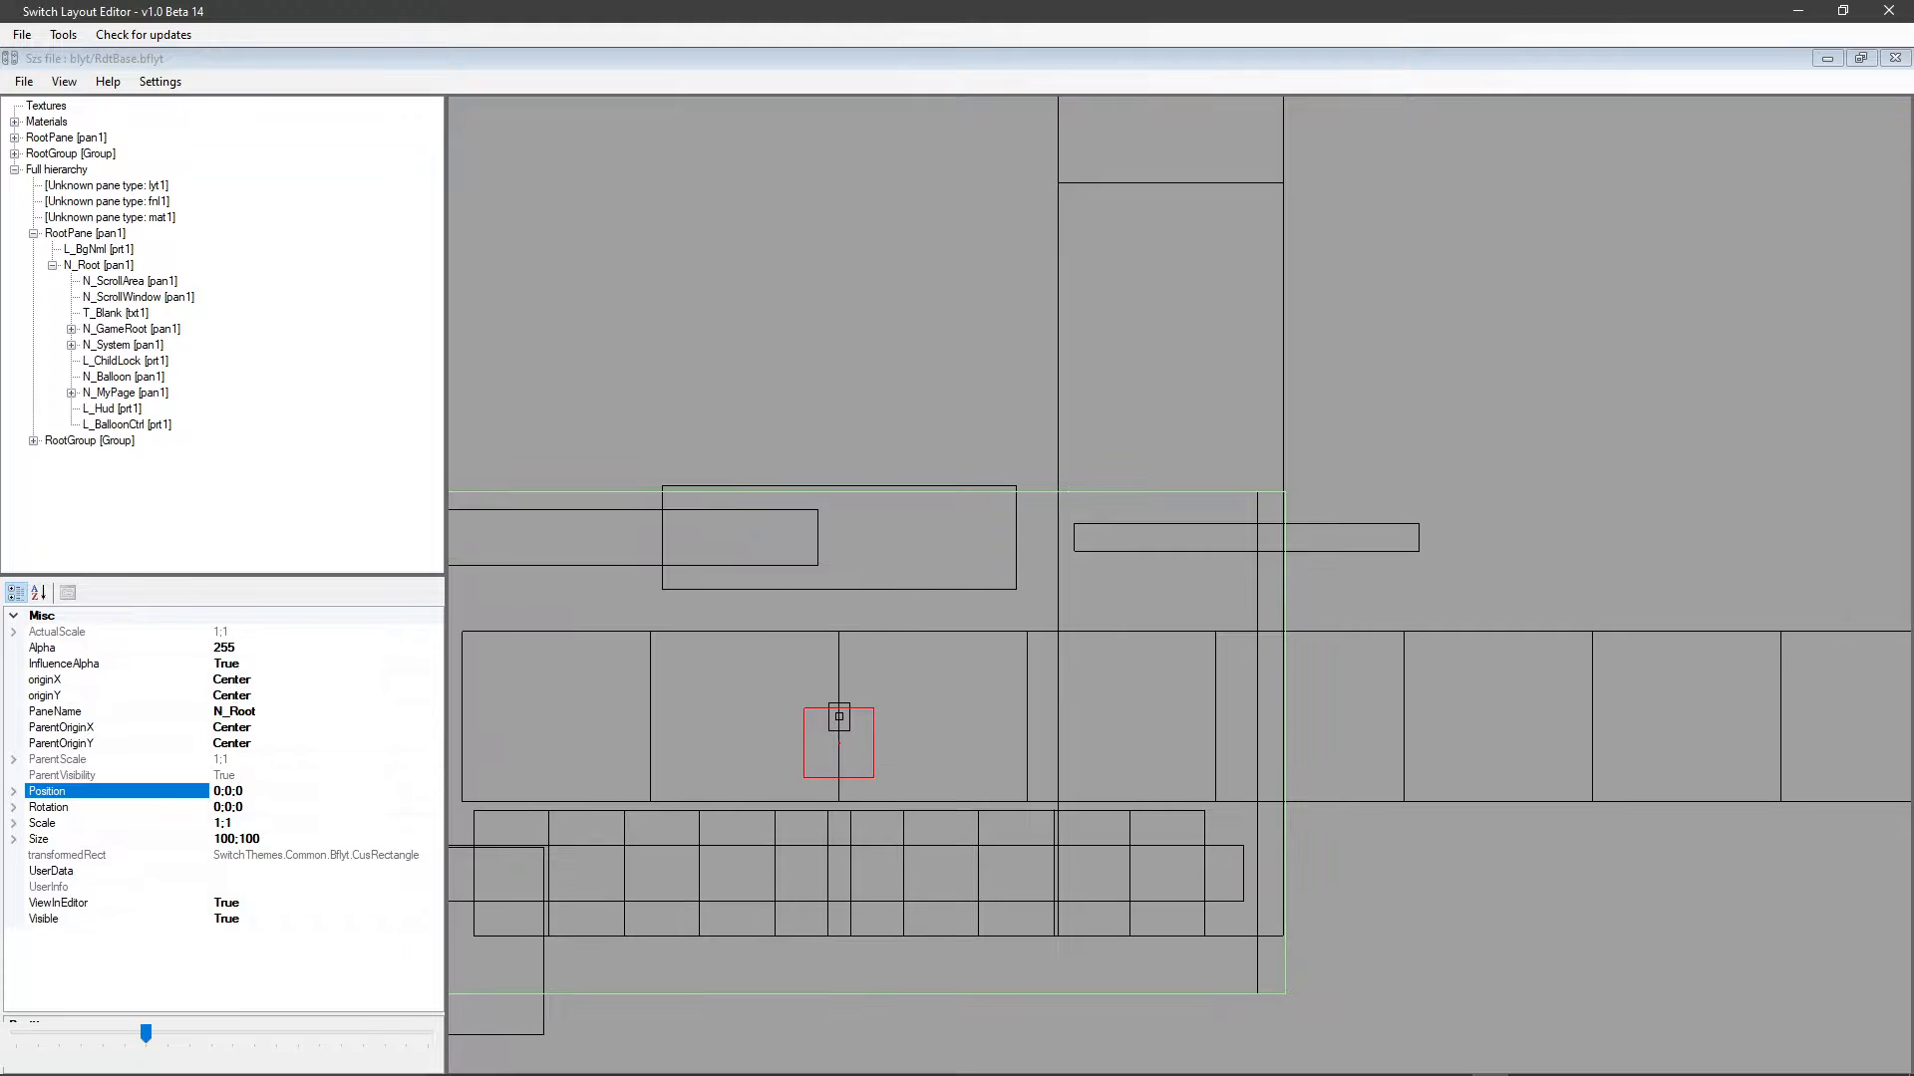
Find the N_GameRoot pane under N_Root and move it between the rotated scroll area's sides, at about position 486;67;0.
{"action": "left_click_drag", "start_coordinate": [1180, 587], "coordinate": [1212, 551]}
{"action": "left_click", "coordinate": [98, 265]}
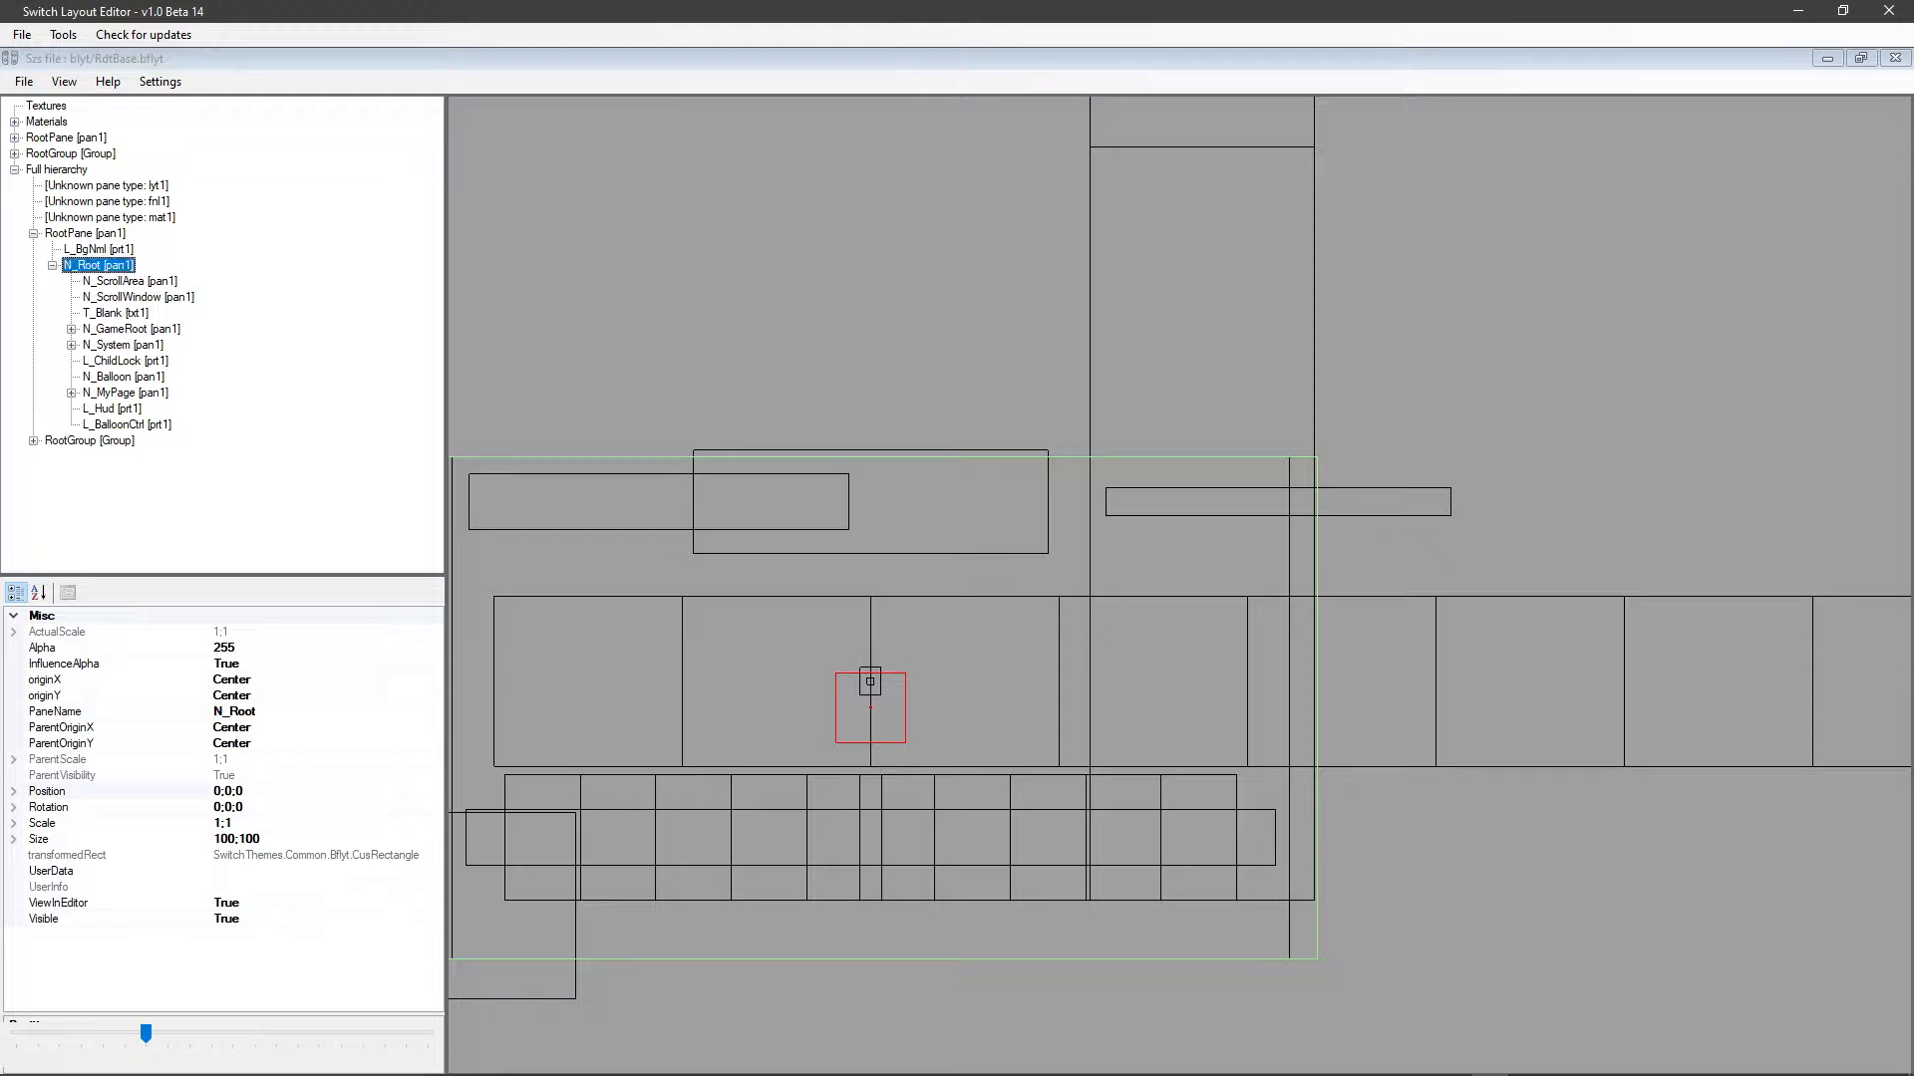
{"action": "left_click", "coordinate": [129, 281]}
{"action": "key", "text": "Down"}
{"action": "key", "text": "Down"}
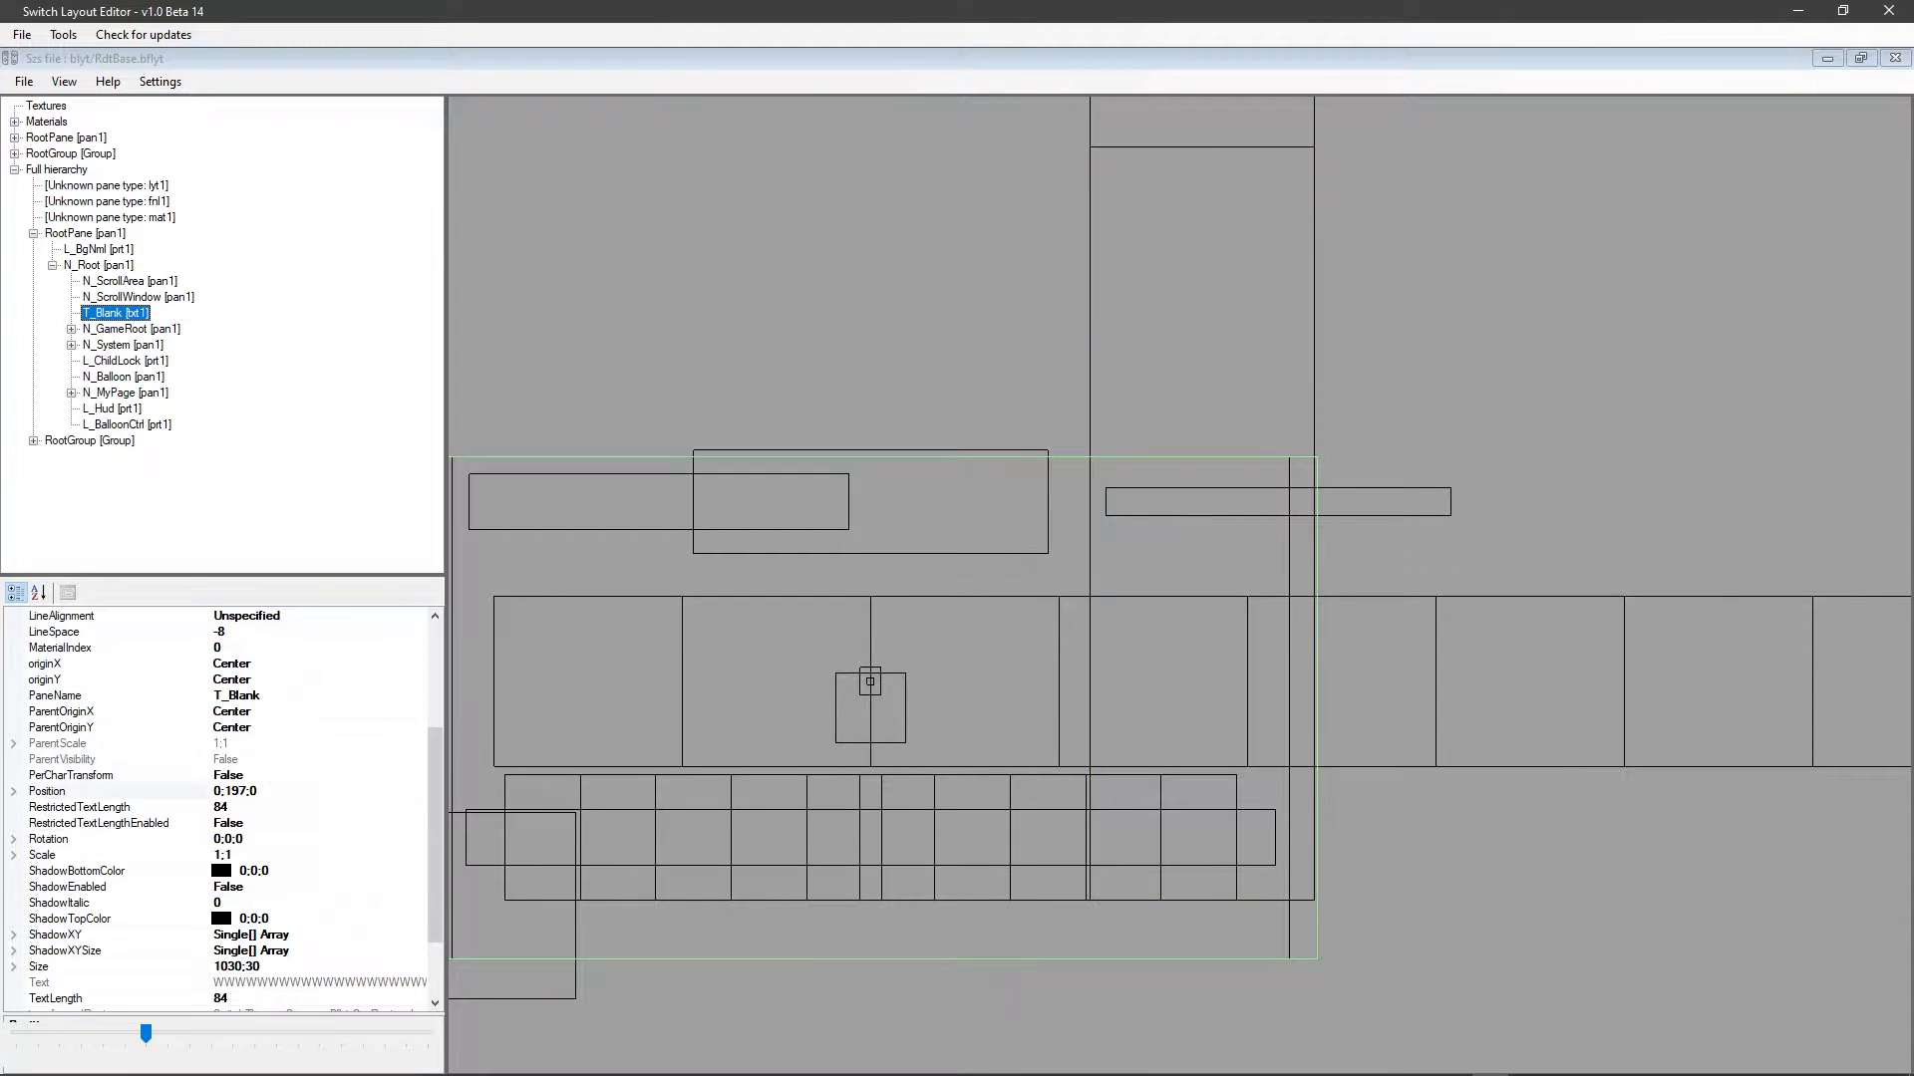
{"action": "key", "text": "Down"}
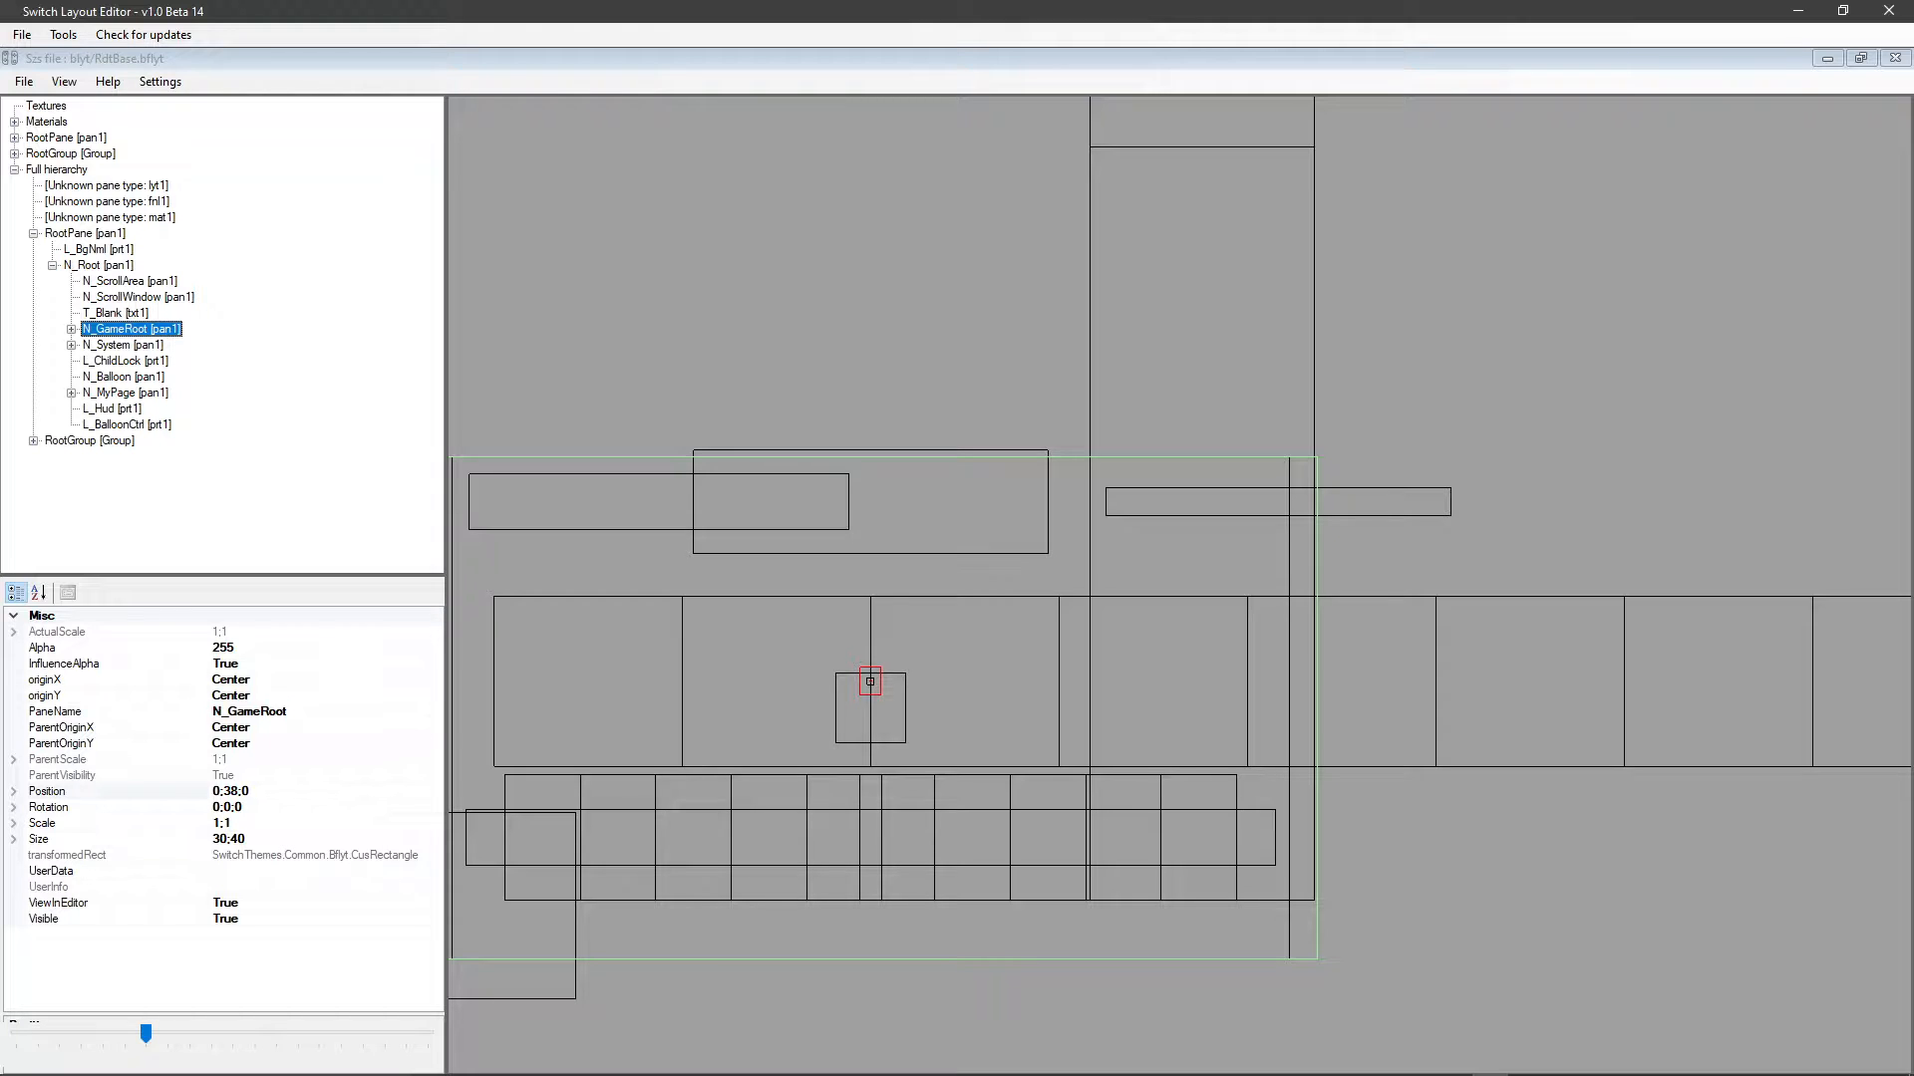
{"action": "key", "text": "Right"}
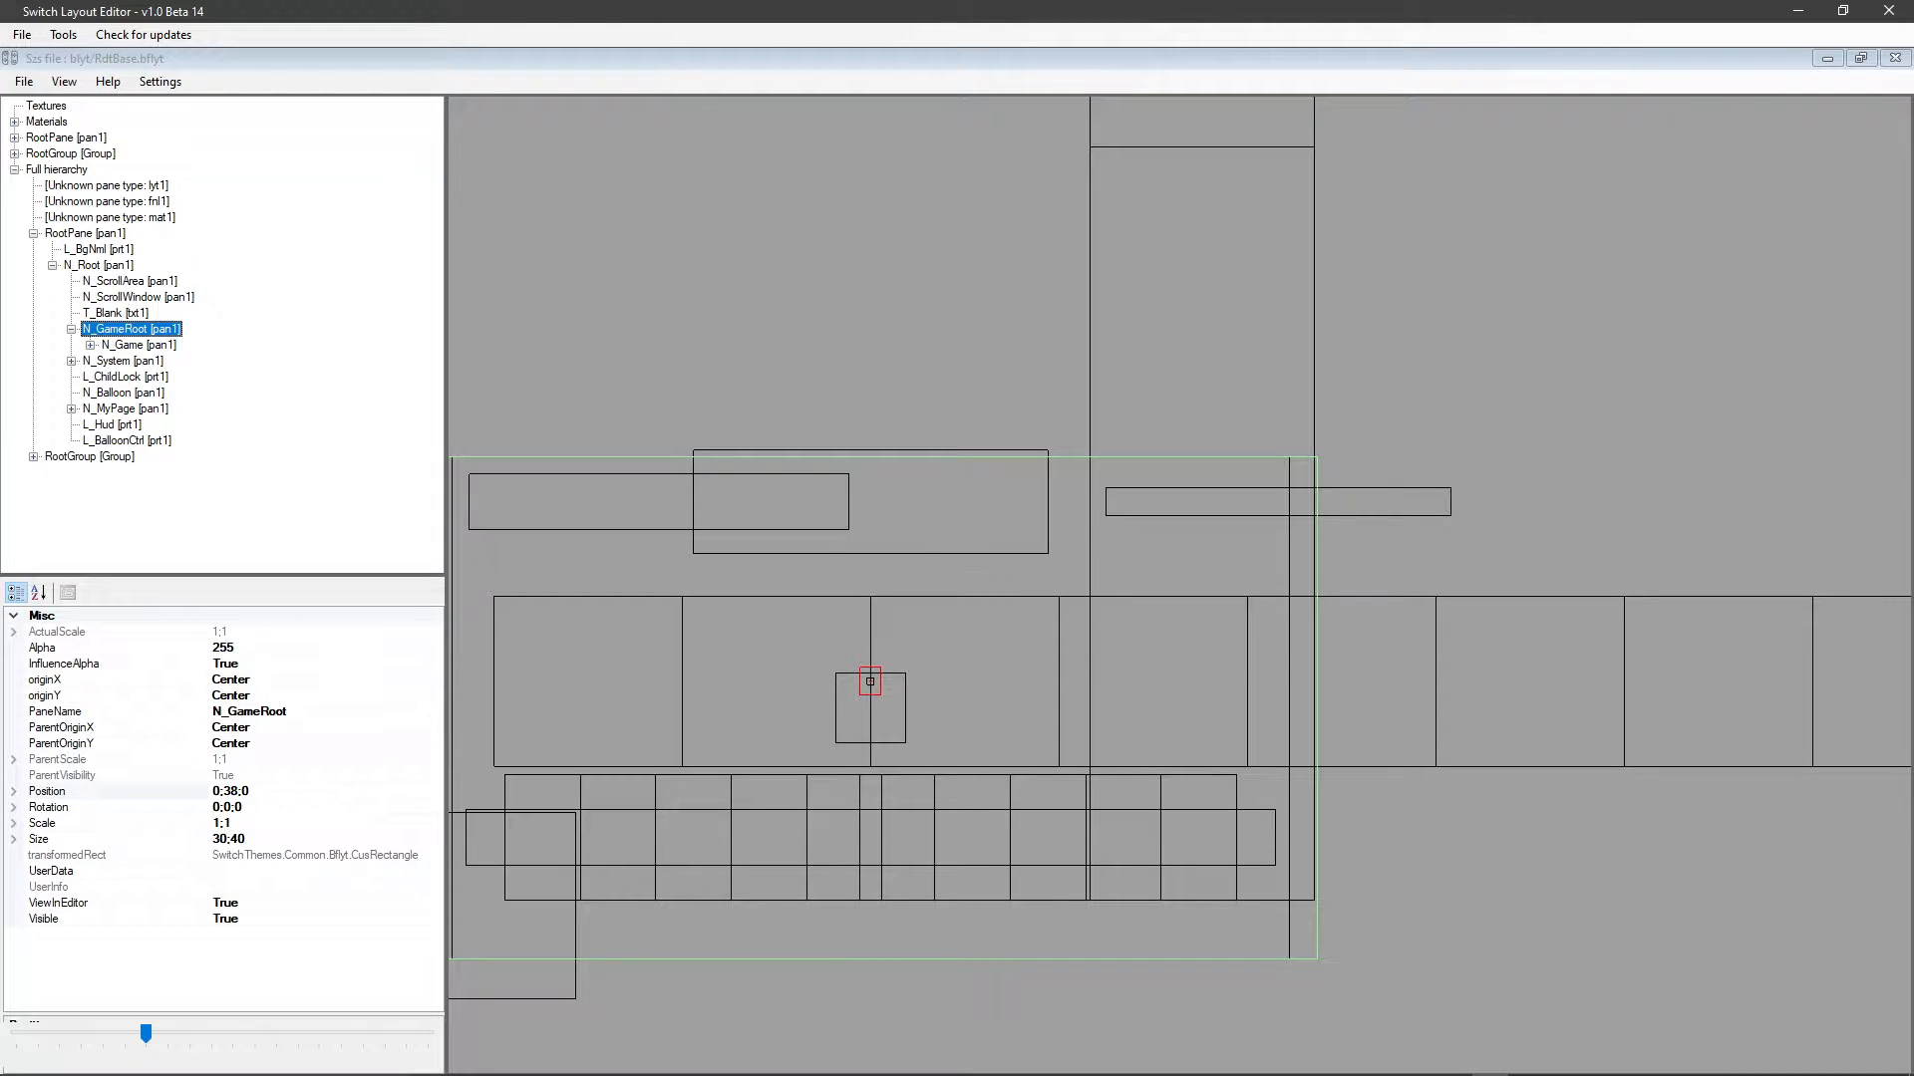
{"action": "key", "text": "Left"}
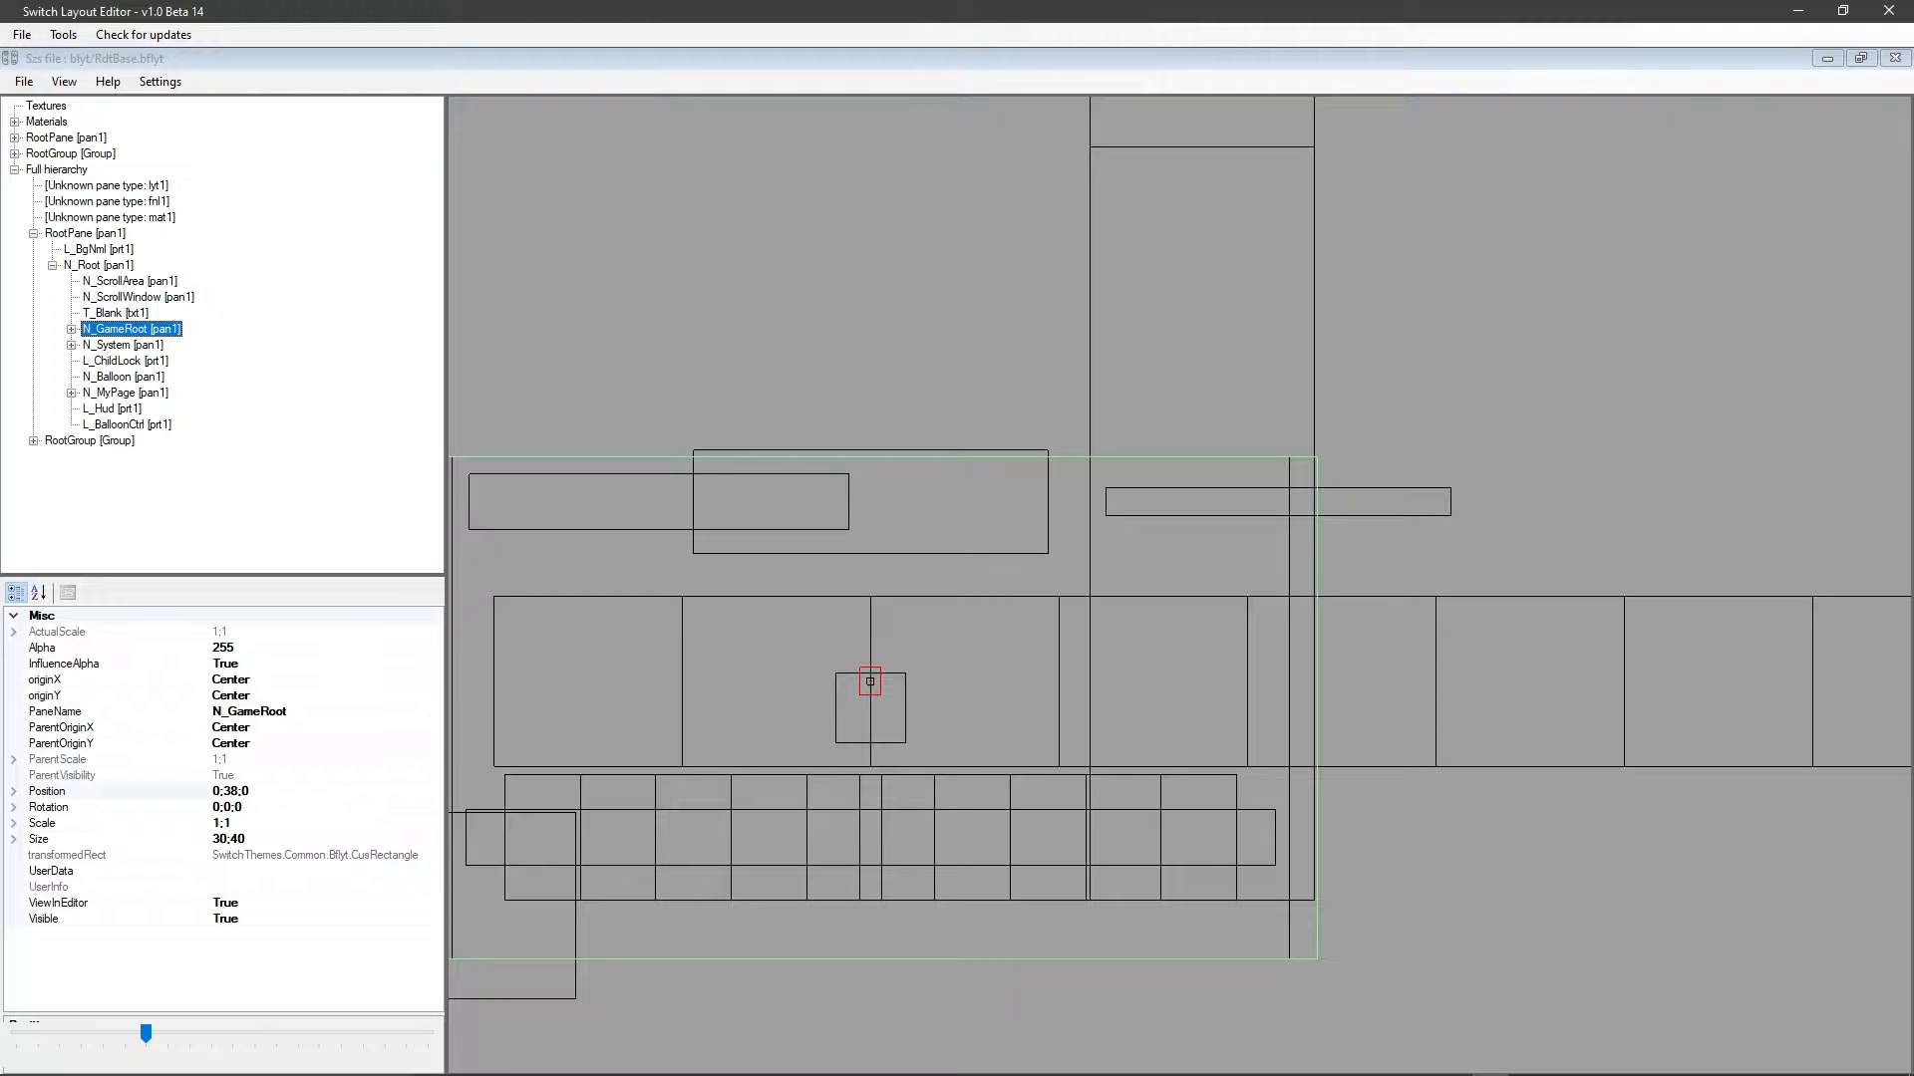
{"action": "left_click_drag", "start_coordinate": [871, 682], "coordinate": [1209, 661]}
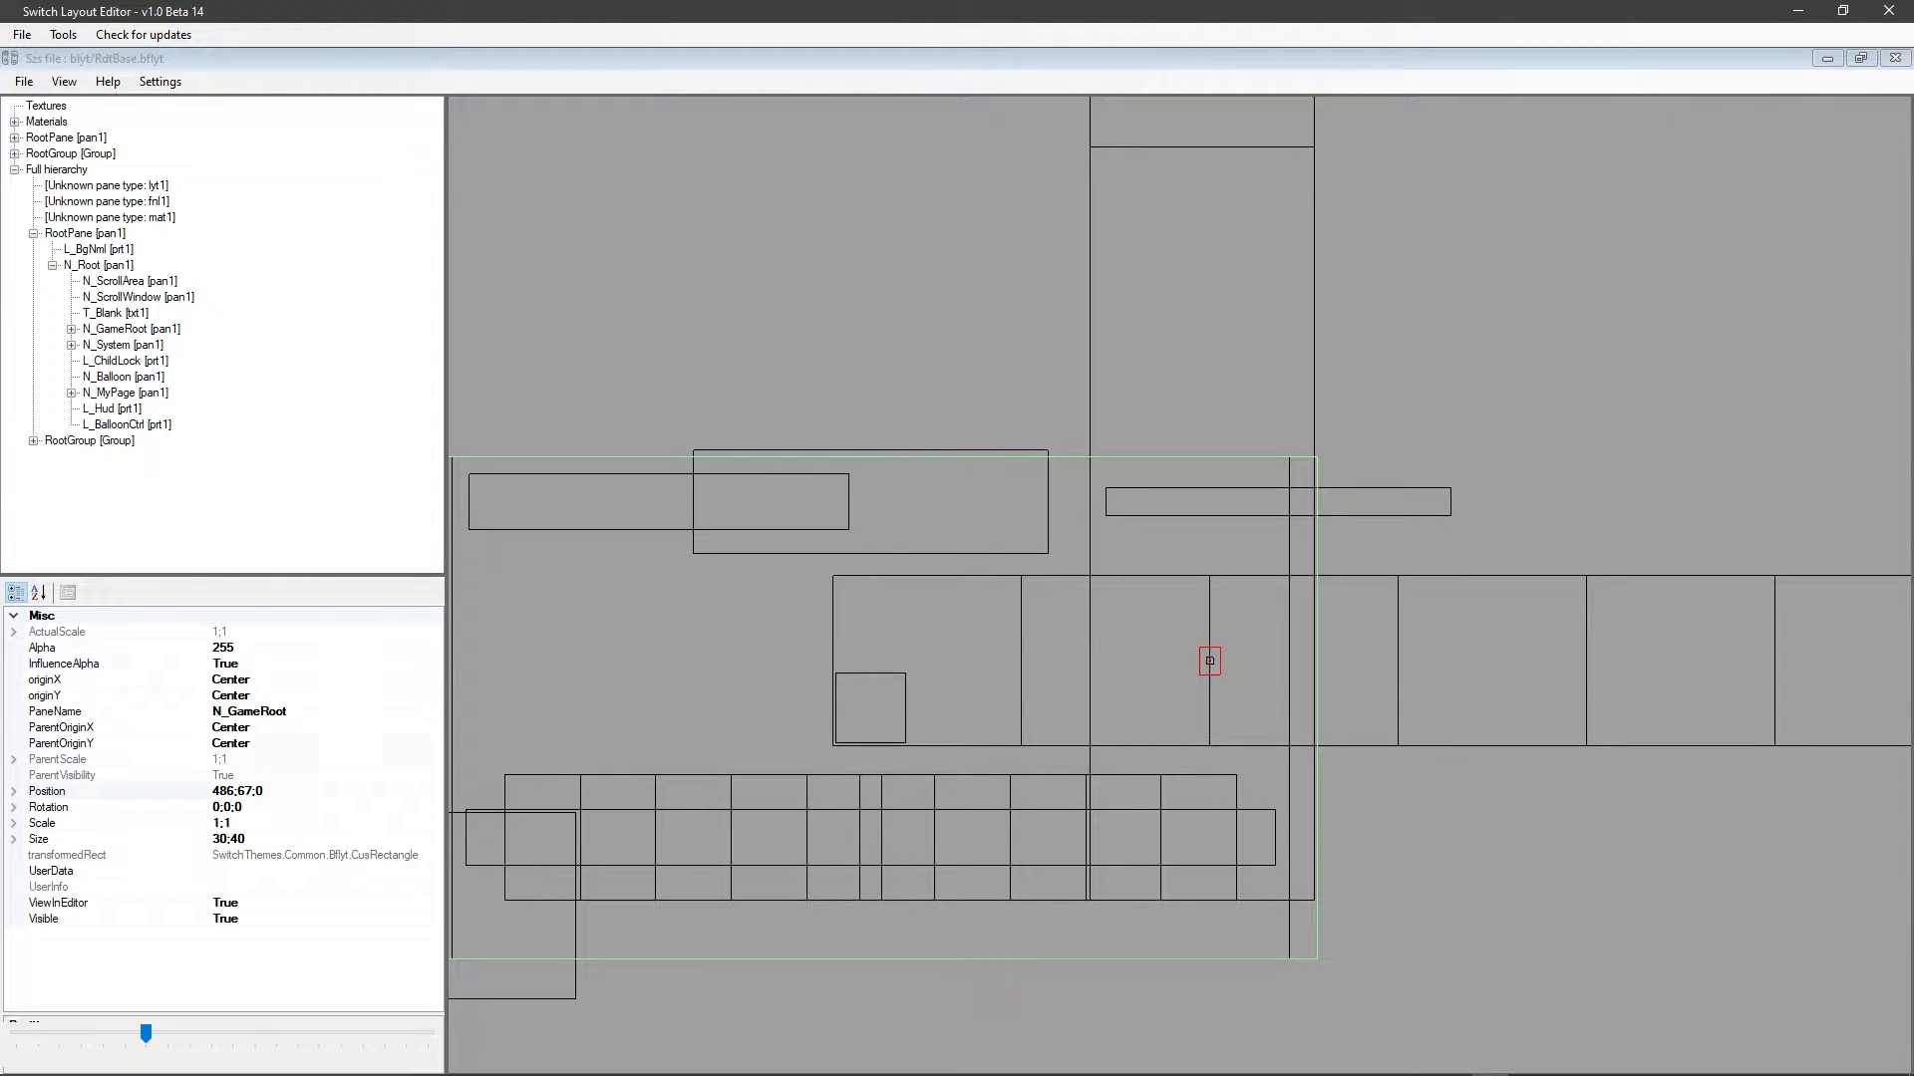
Set the N_GameRoot pane's rotation to 0;0;90 and move it up within the rotated scroll area to about position 478;282;0.
{"action": "double_click", "coordinate": [227, 807]}
{"action": "key", "text": "ctrl+c"}
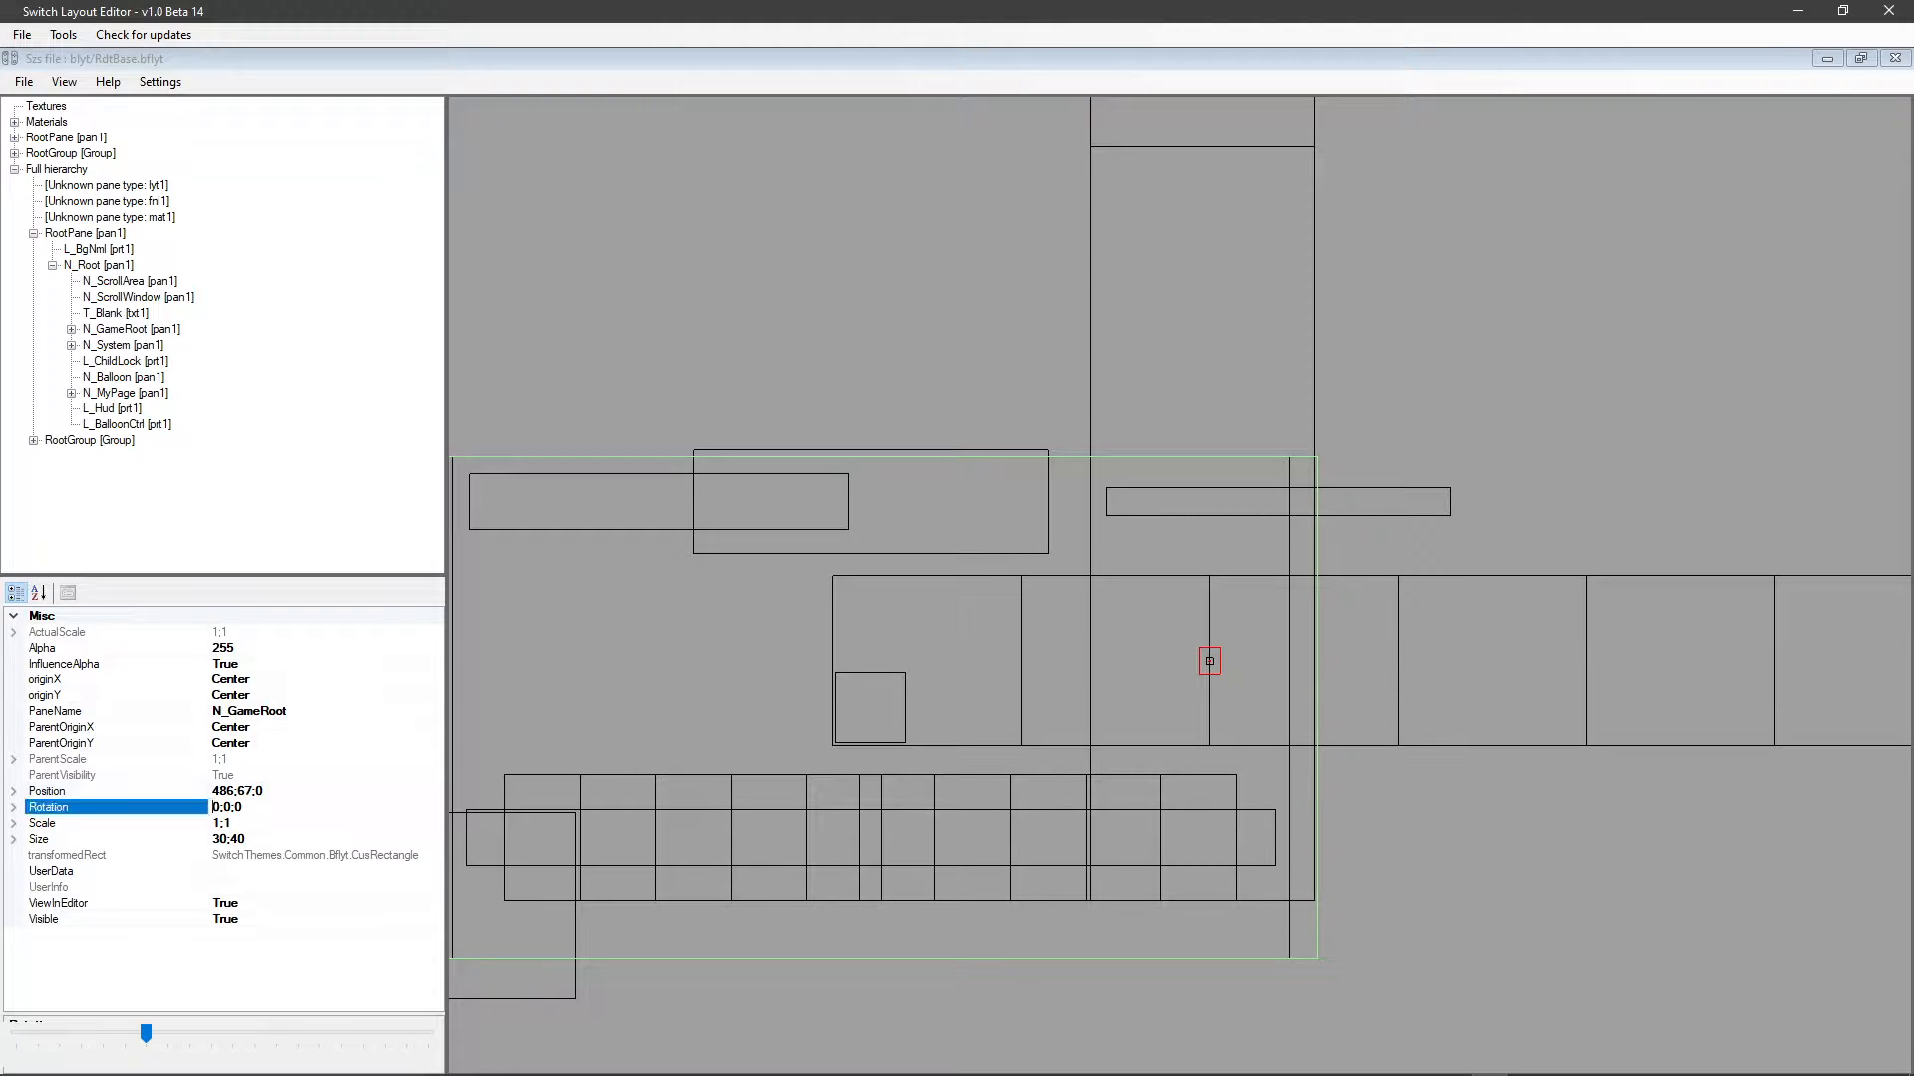
{"action": "left_click", "coordinate": [243, 807]}
{"action": "type", "text": "90"}
{"action": "key", "text": "Return"}
{"action": "left_click_drag", "start_coordinate": [1209, 661], "coordinate": [1204, 511]}
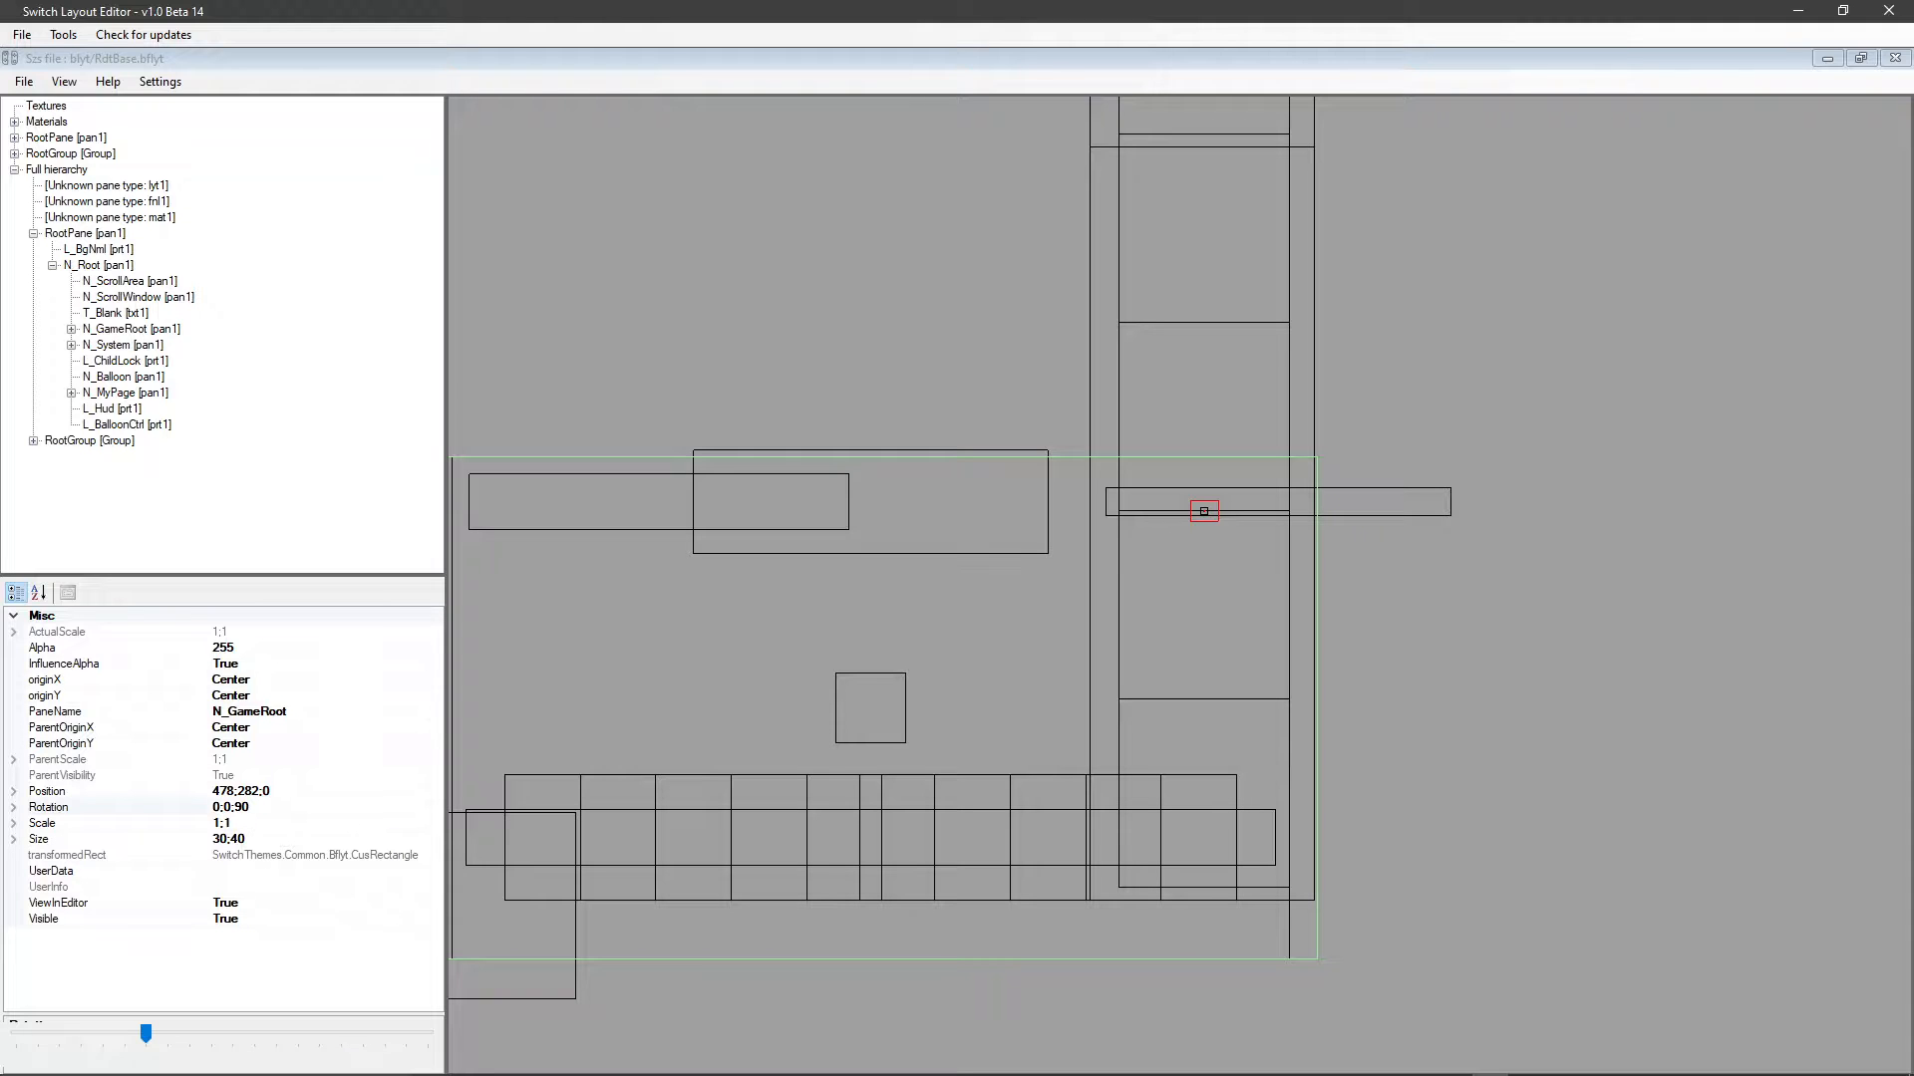
Move the N_MyPage pane down to about position -311;97;0, below its original place near the layout's upper edge.
{"action": "left_click_drag", "start_coordinate": [997, 618], "coordinate": [1103, 572]}
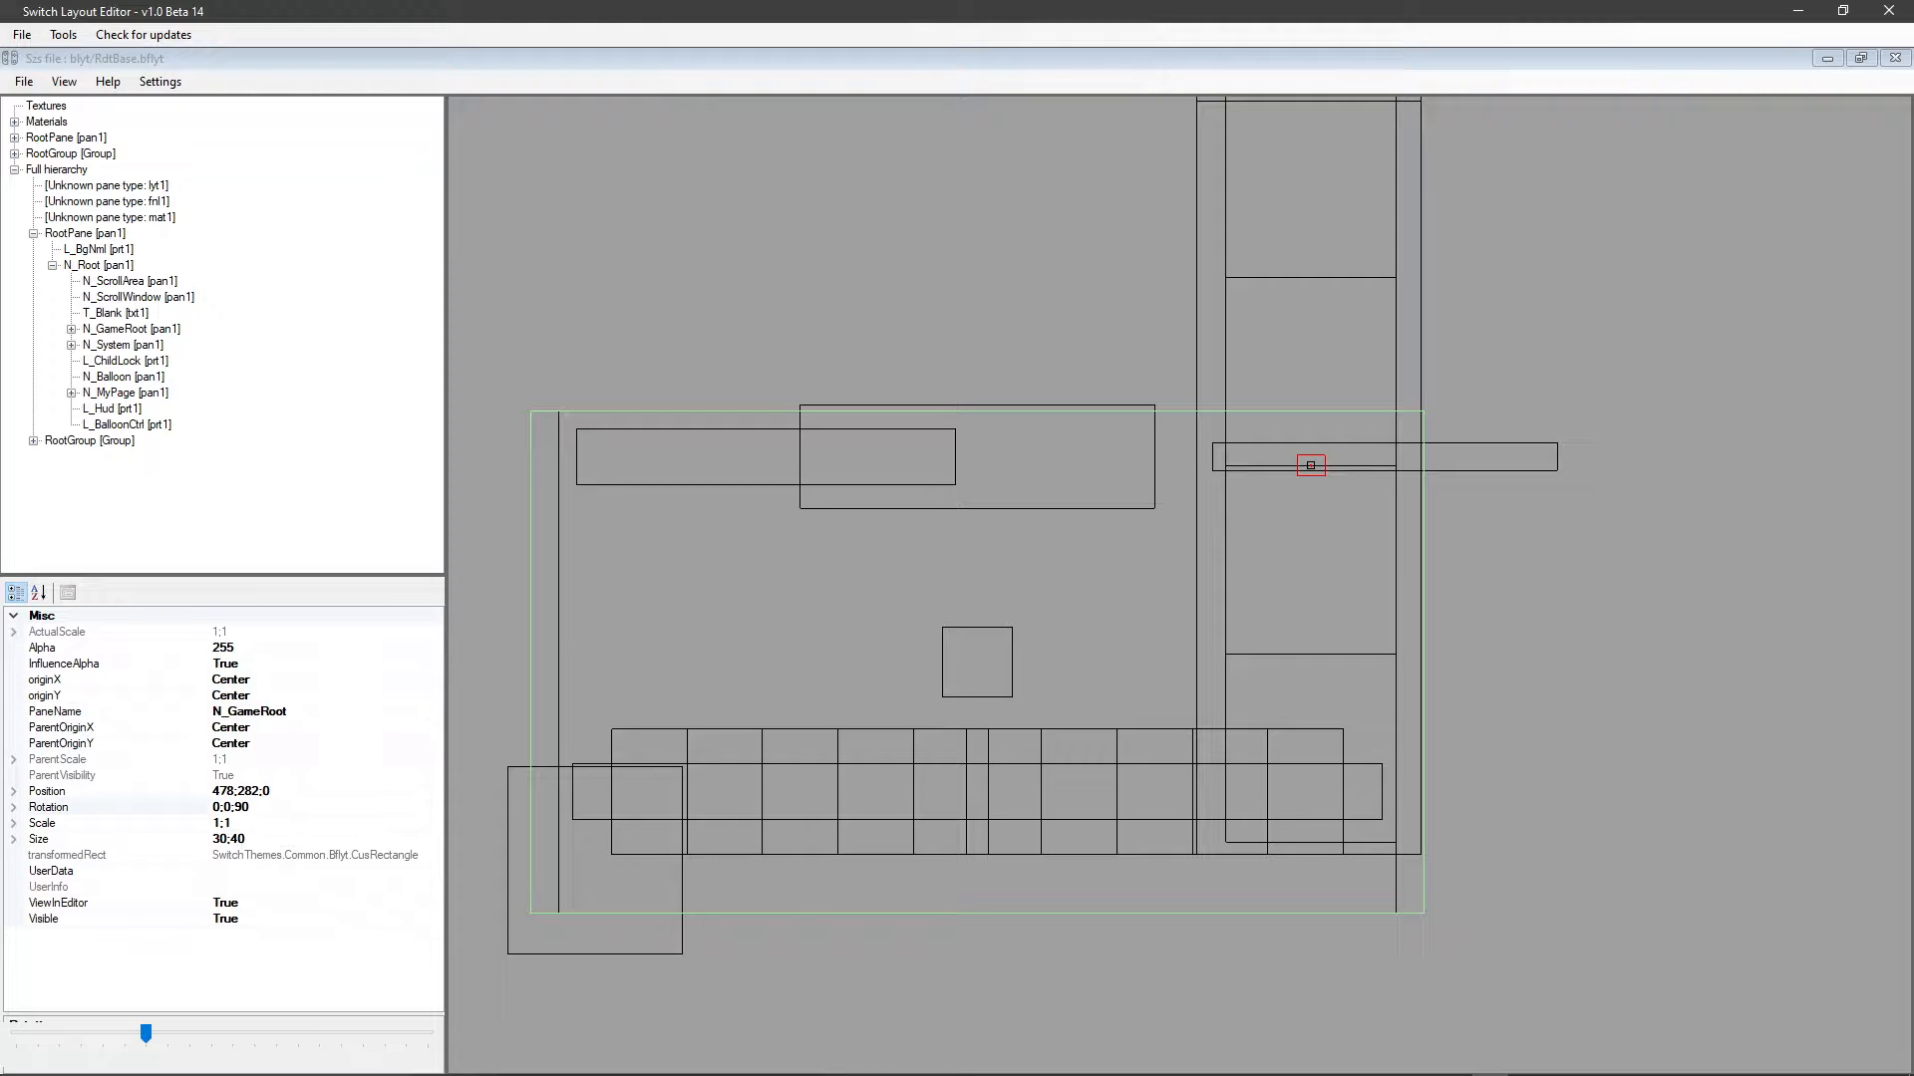
{"action": "left_click", "coordinate": [126, 360]}
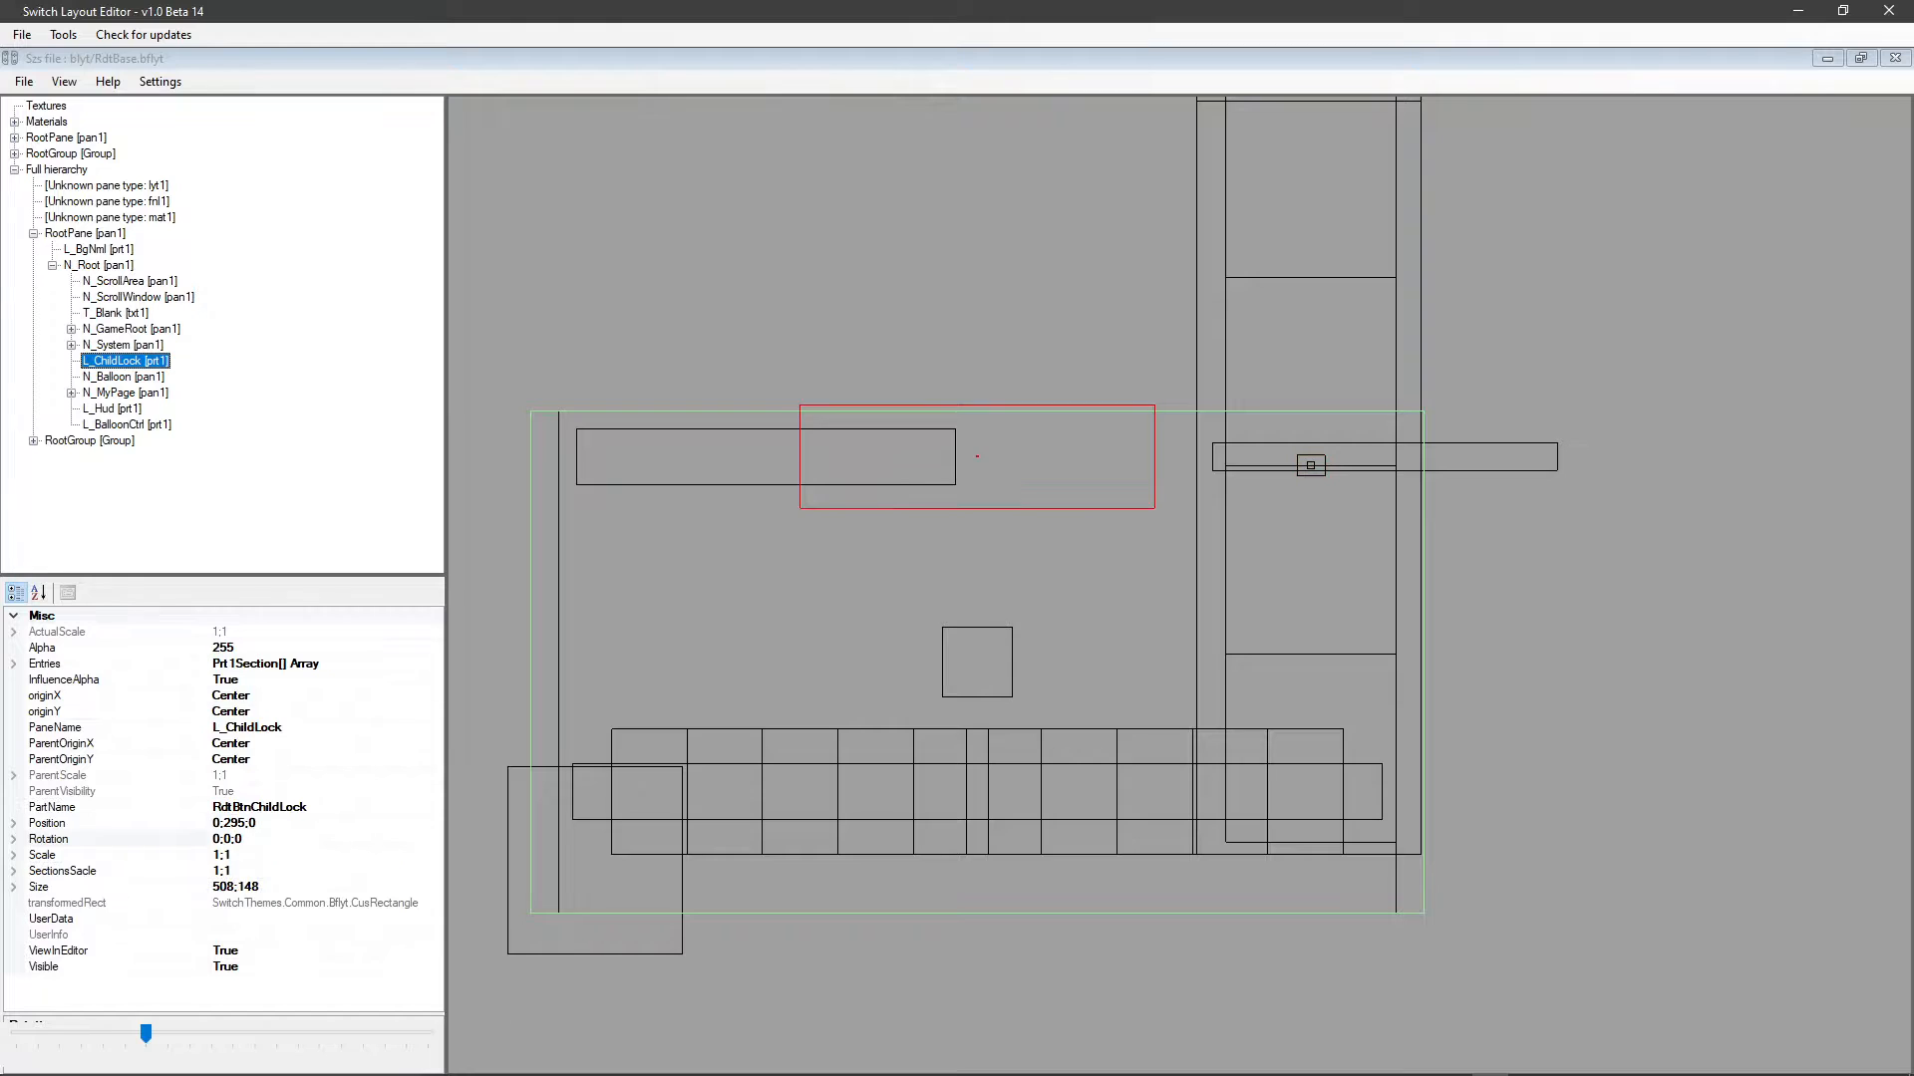
{"action": "left_click", "coordinate": [124, 377]}
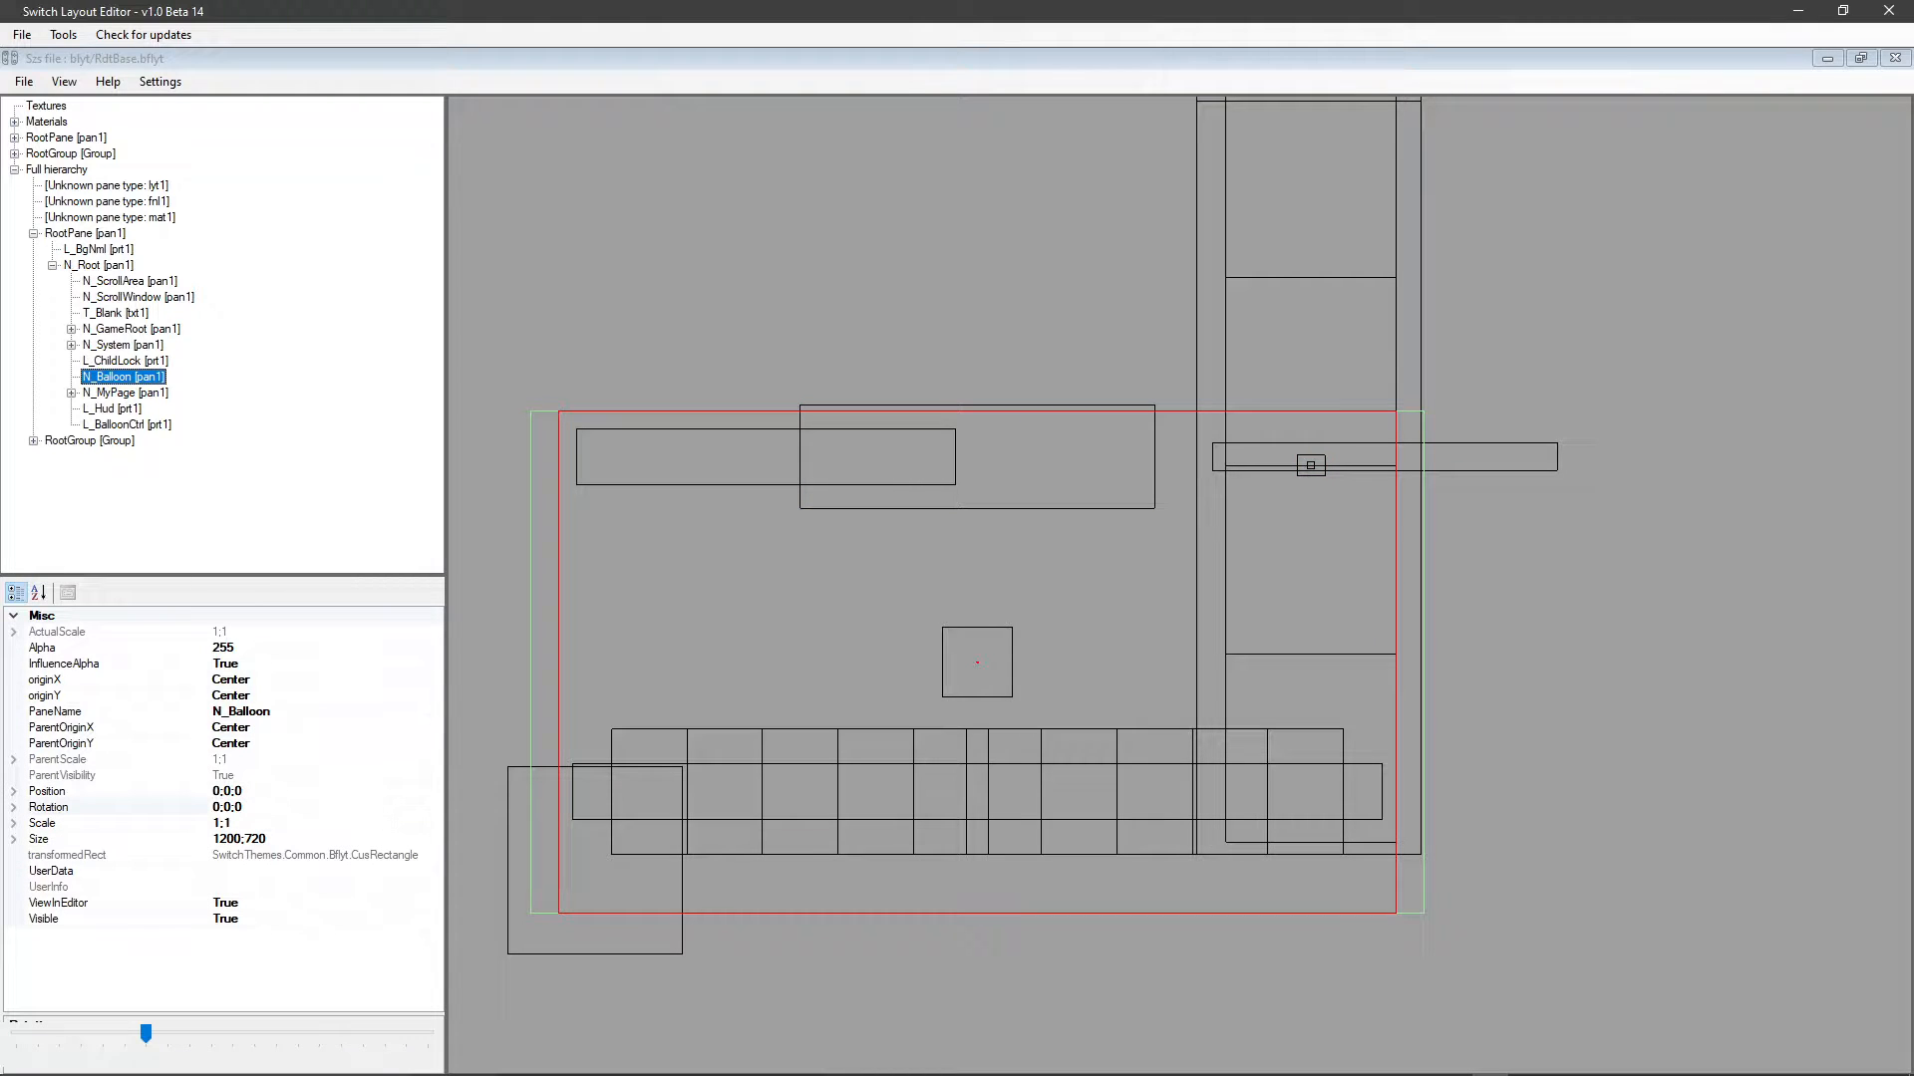
{"action": "left_click", "coordinate": [126, 393]}
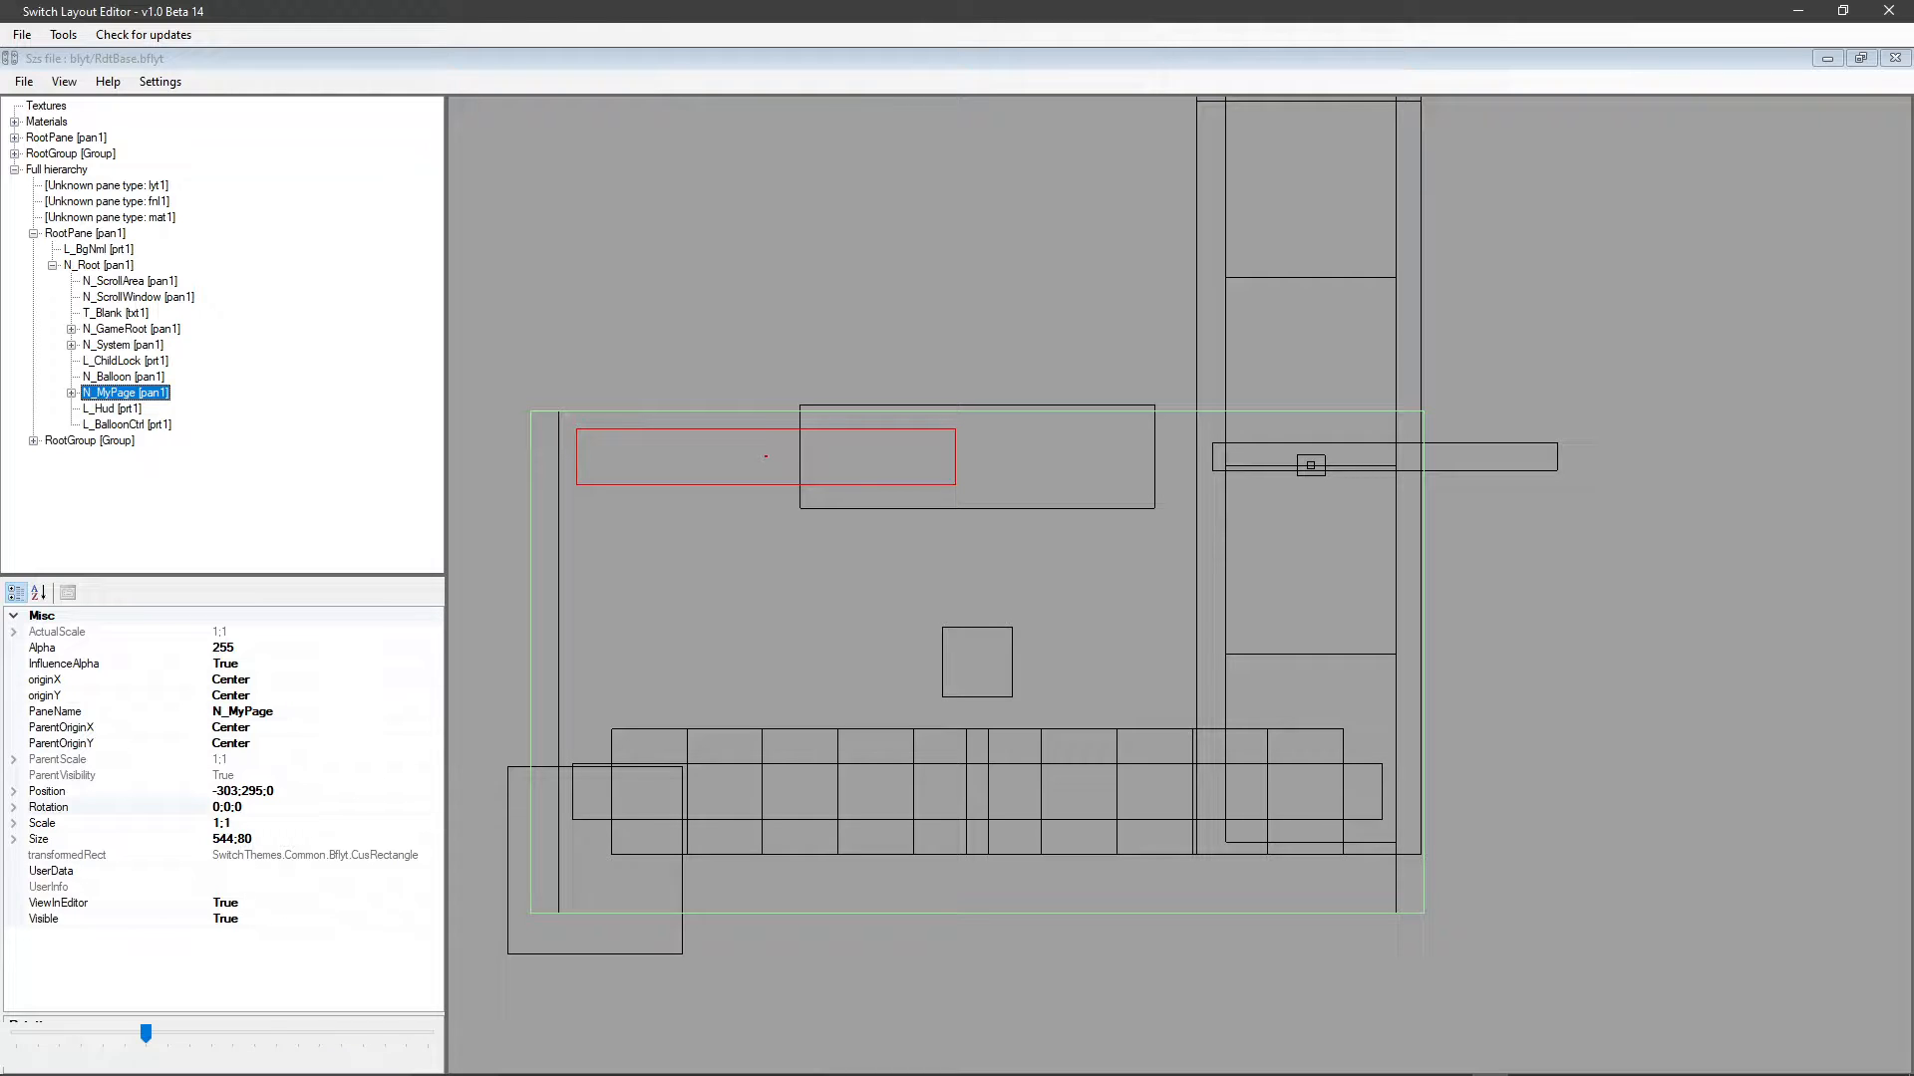
{"action": "left_click_drag", "start_coordinate": [765, 457], "coordinate": [759, 568]}
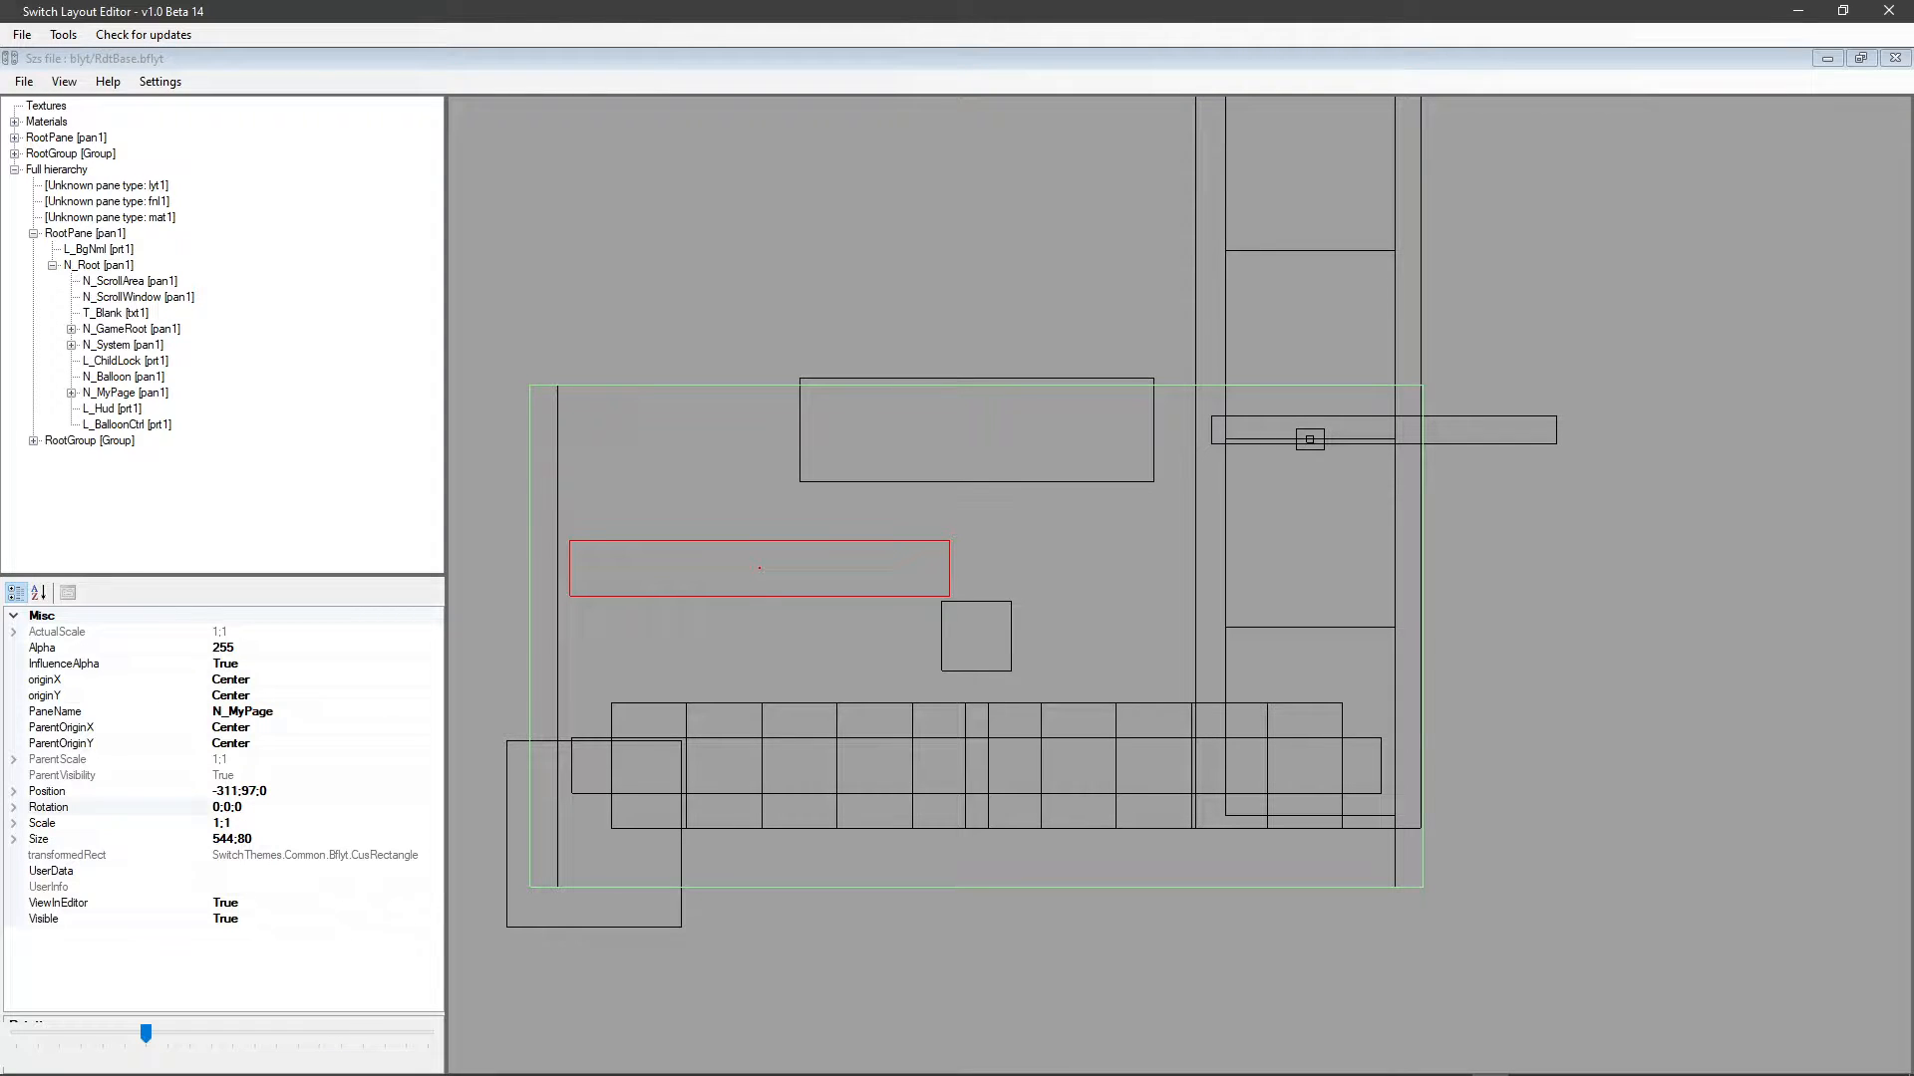
Set the rotation of the L_BtnAccount_00 pane inside N_MyPage to 0;0;-90.
{"action": "left_click", "coordinate": [71, 392]}
{"action": "left_click", "coordinate": [158, 409]}
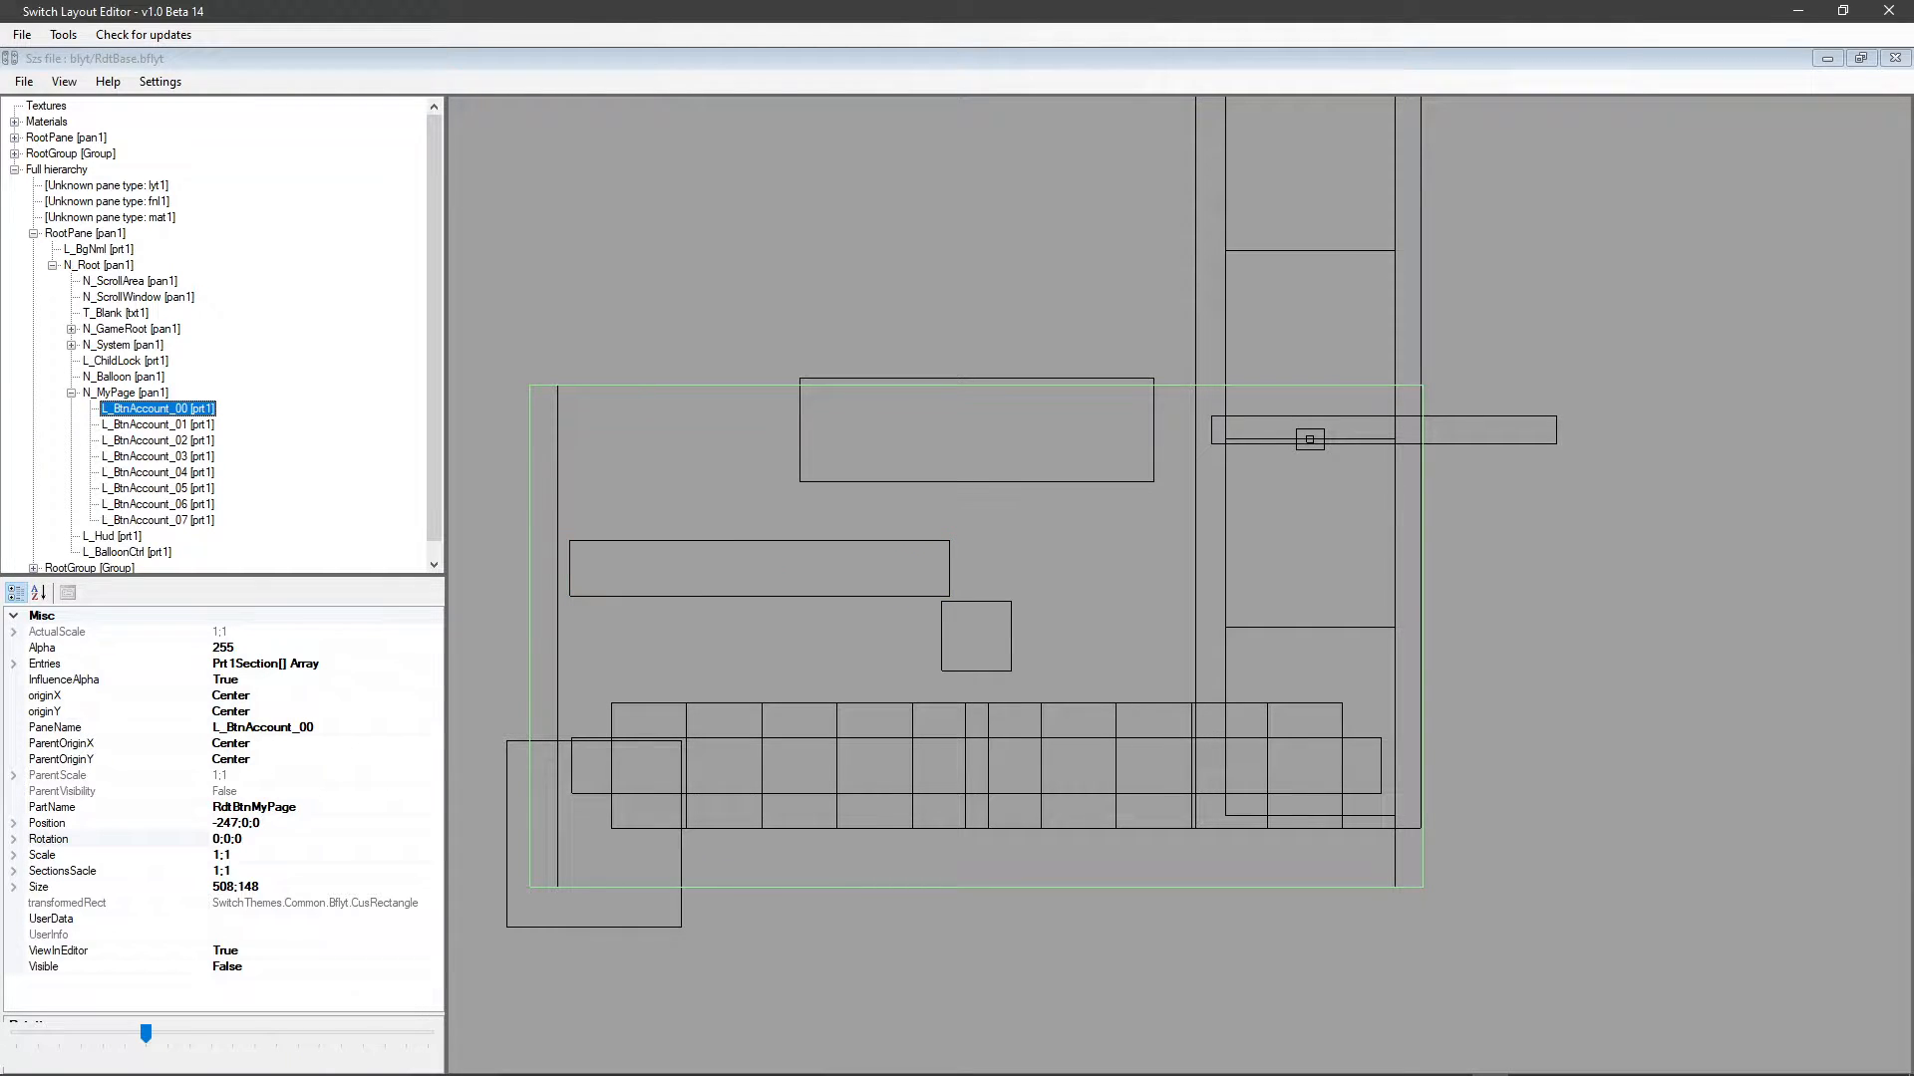
{"action": "left_click", "coordinate": [214, 823]}
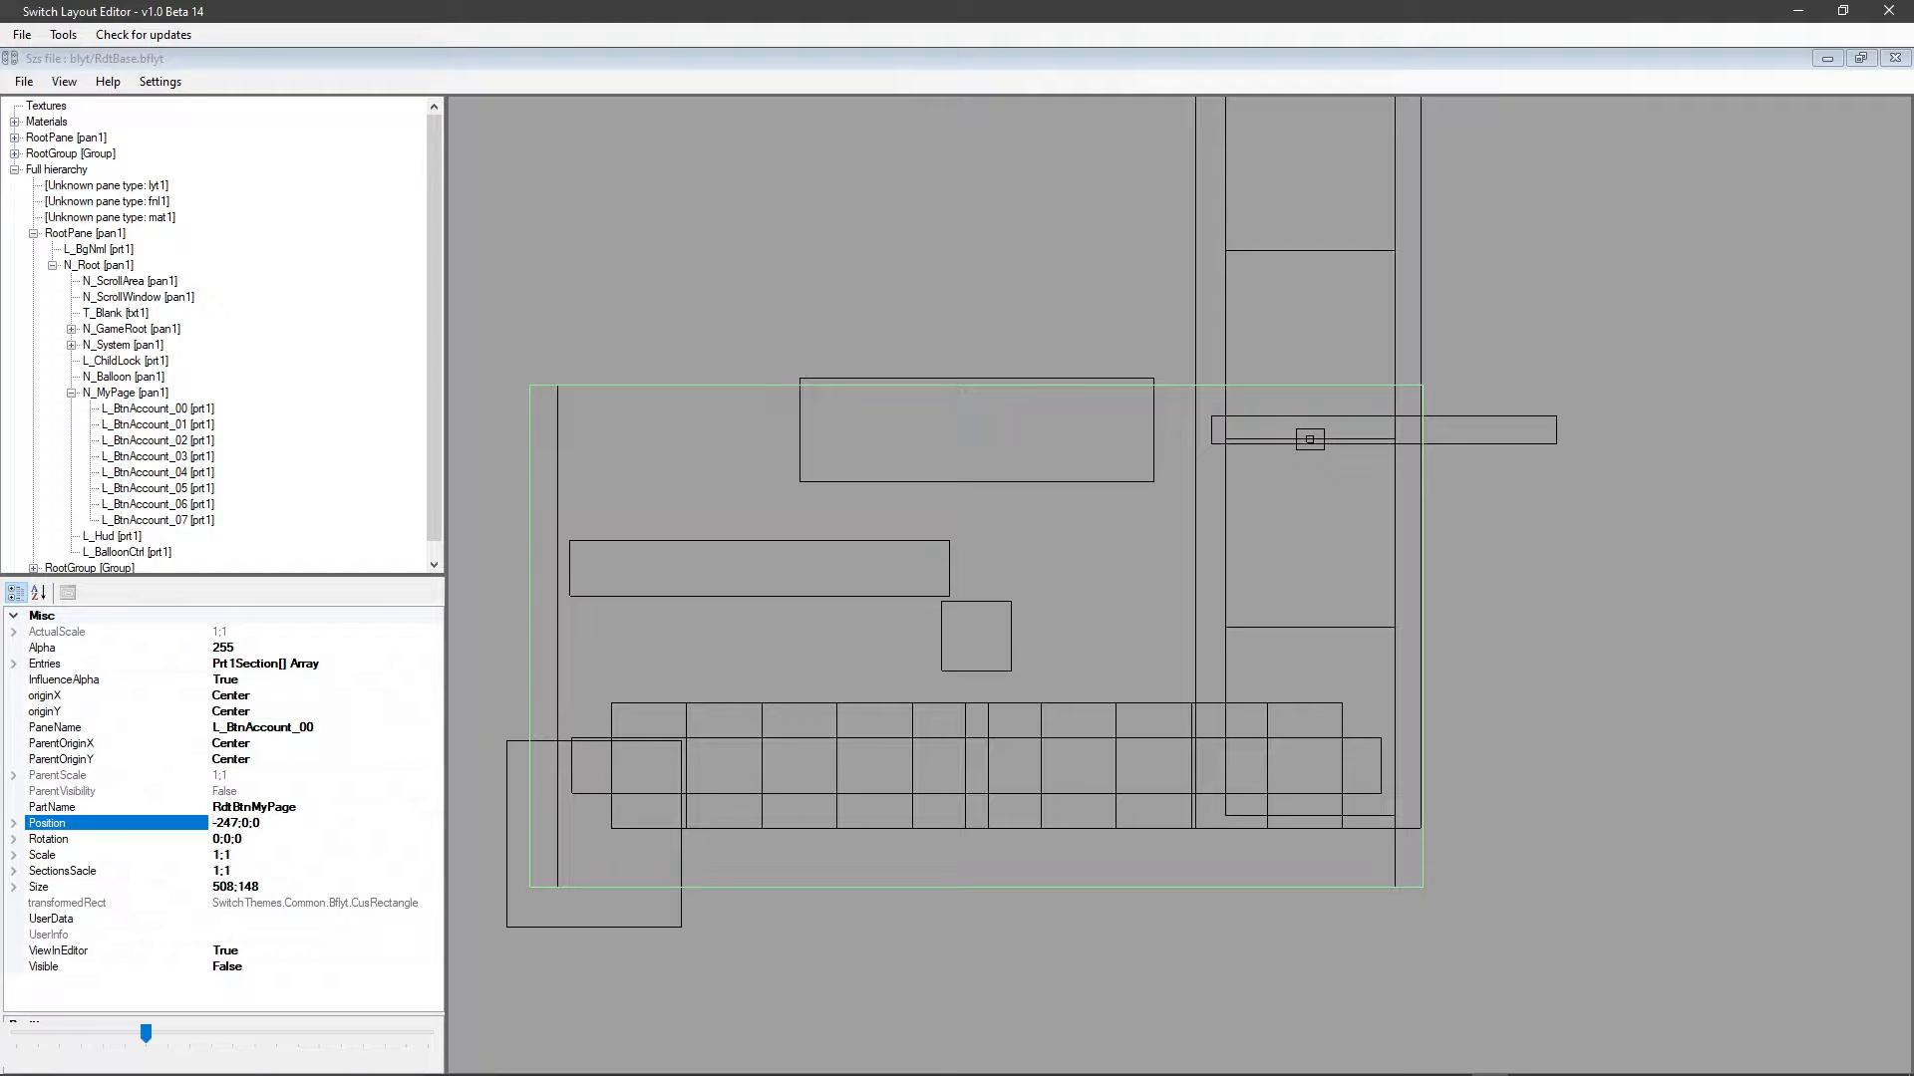
{"action": "left_click", "coordinate": [48, 839]}
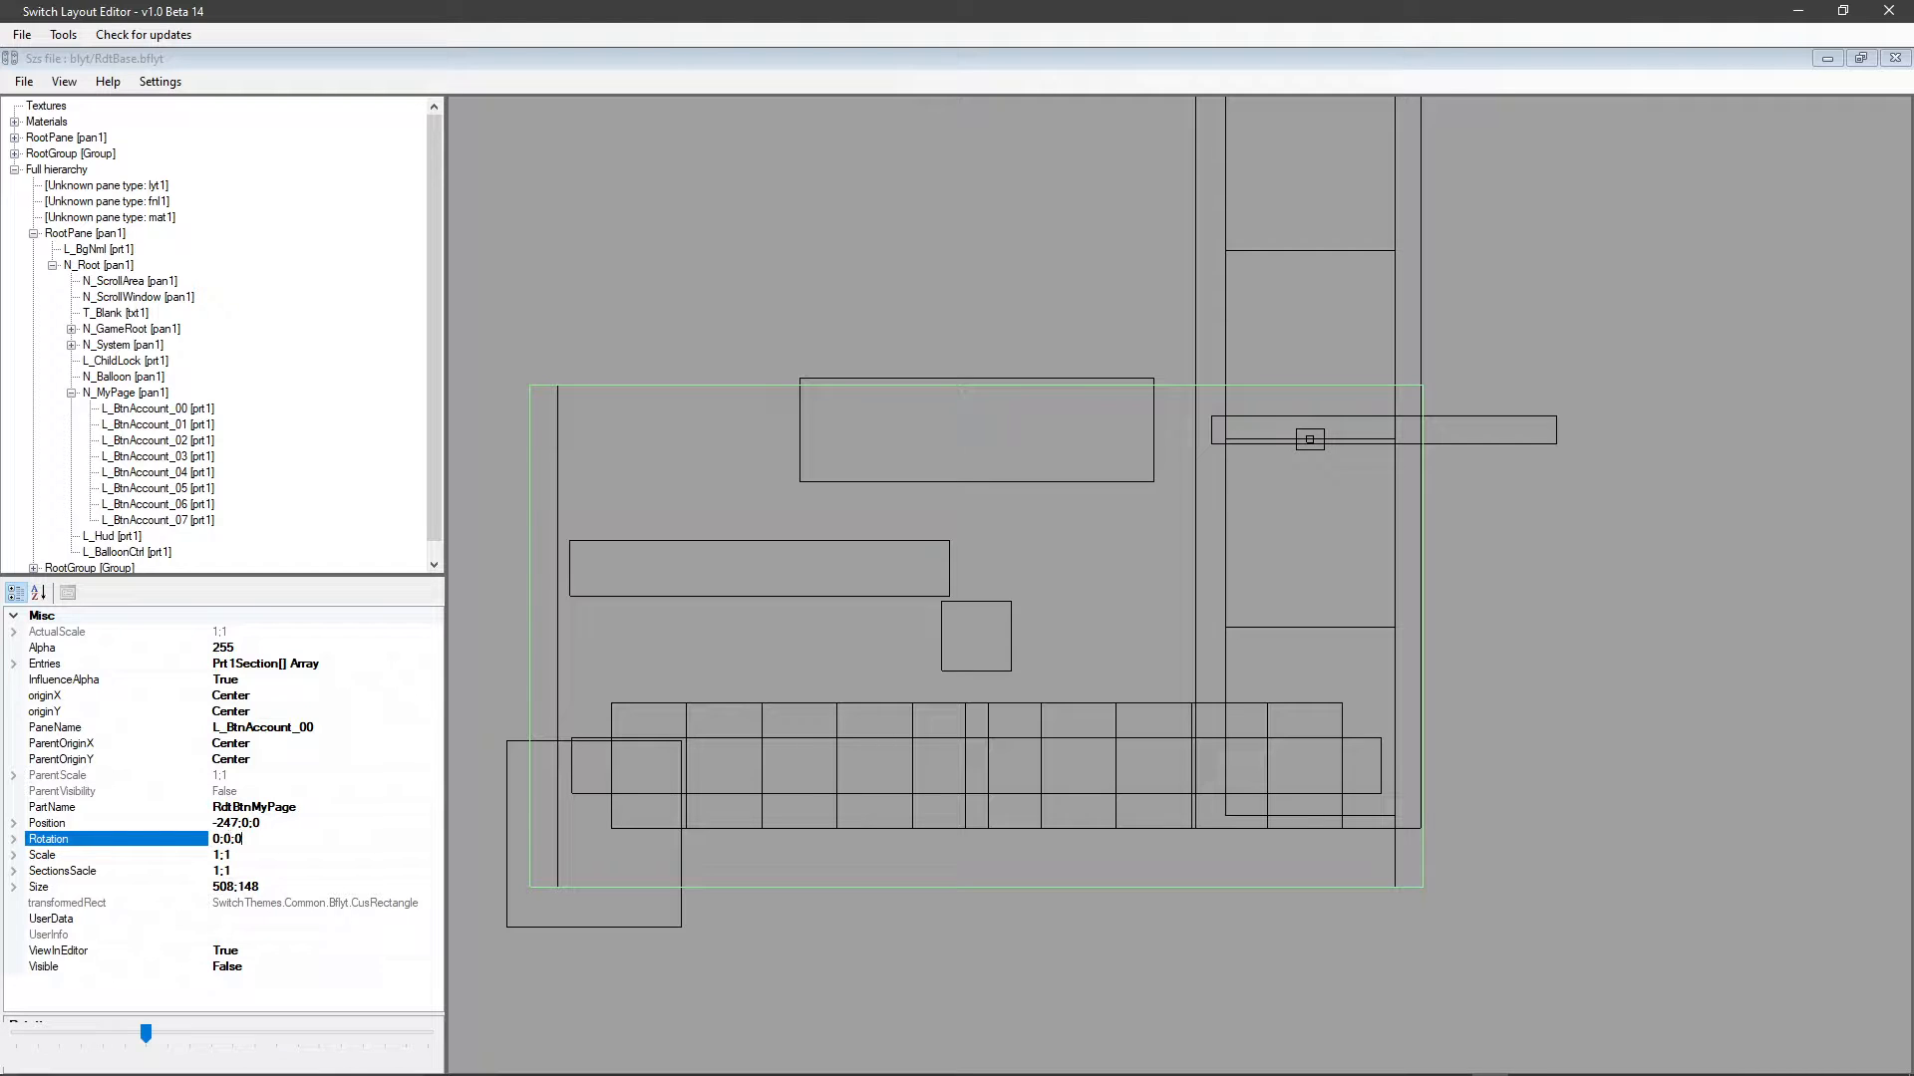
{"action": "key", "text": "BackSpace"}
{"action": "type", "text": "-90"}
{"action": "left_click", "coordinate": [157, 409]}
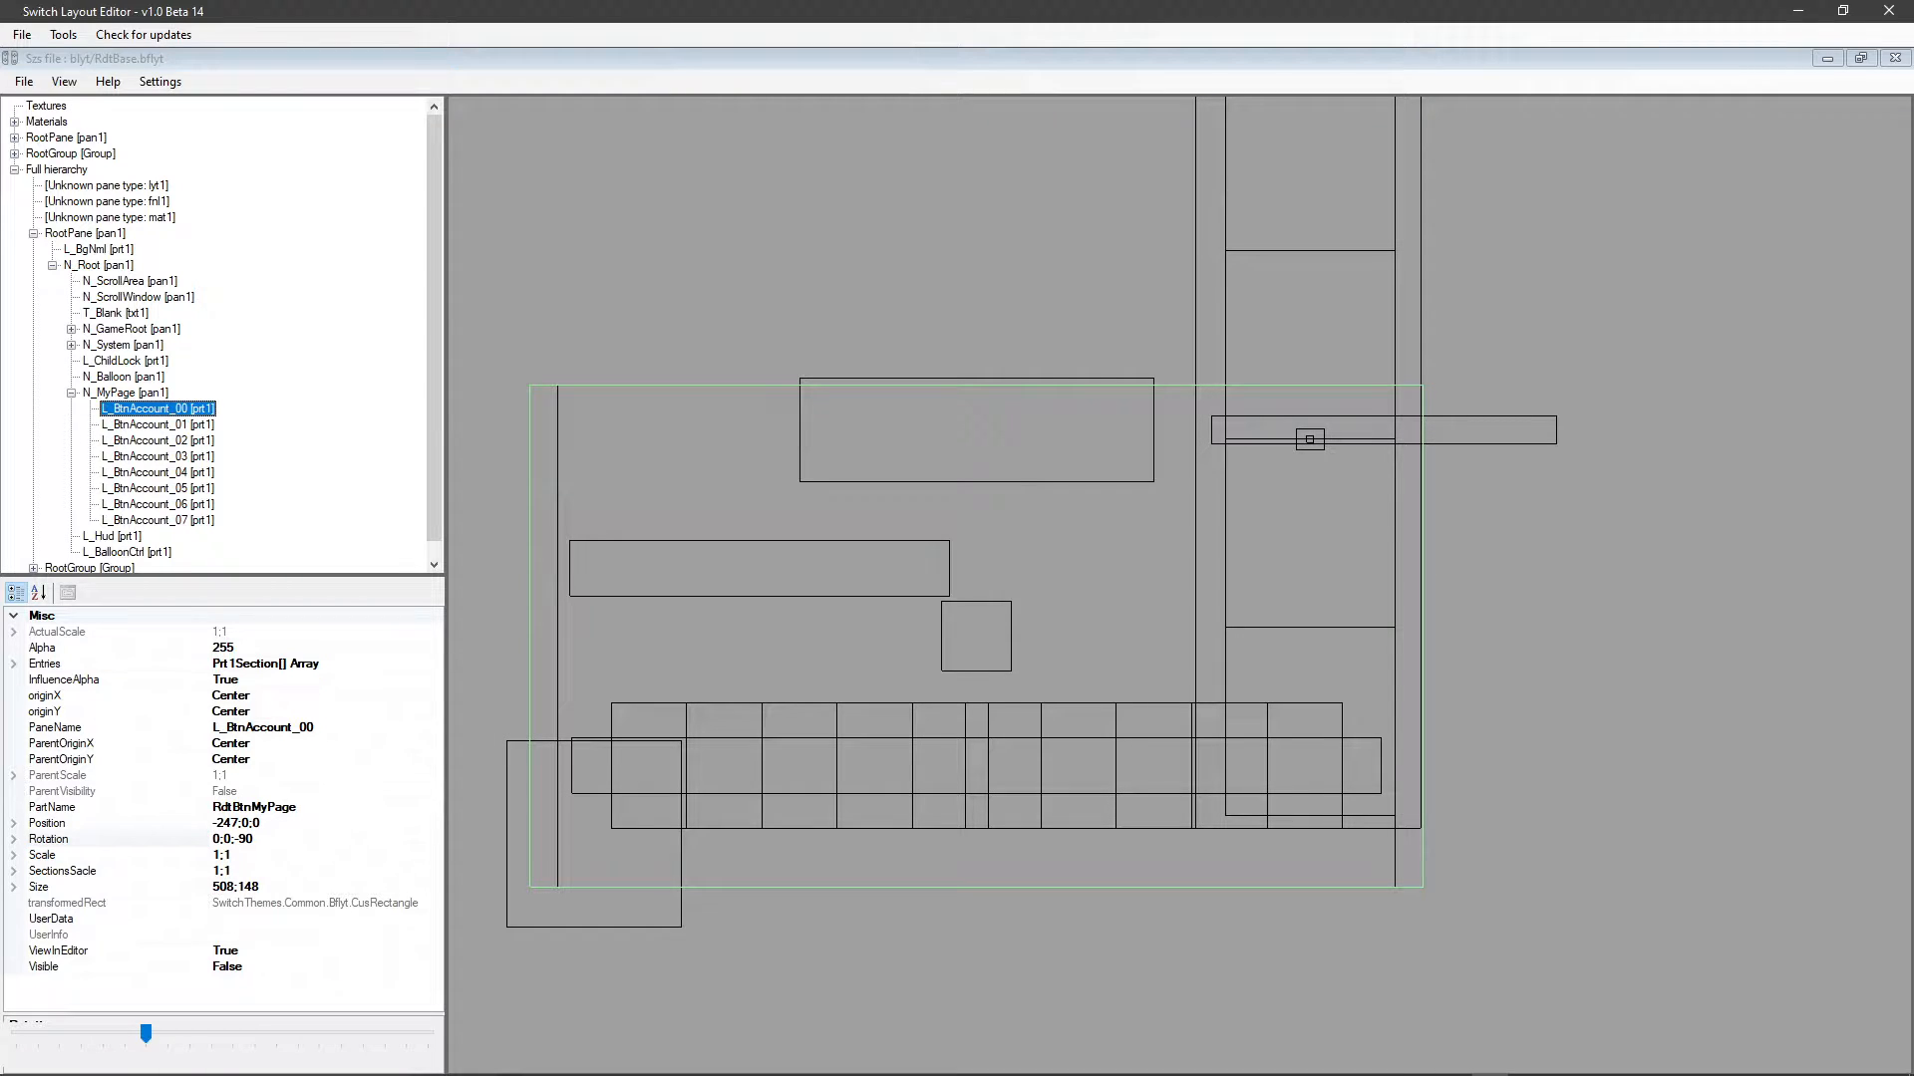
Set the rotation of the L_BtnAccount_01 pane to 0;0;-90.
{"action": "left_click", "coordinate": [158, 425]}
{"action": "left_click", "coordinate": [215, 839]}
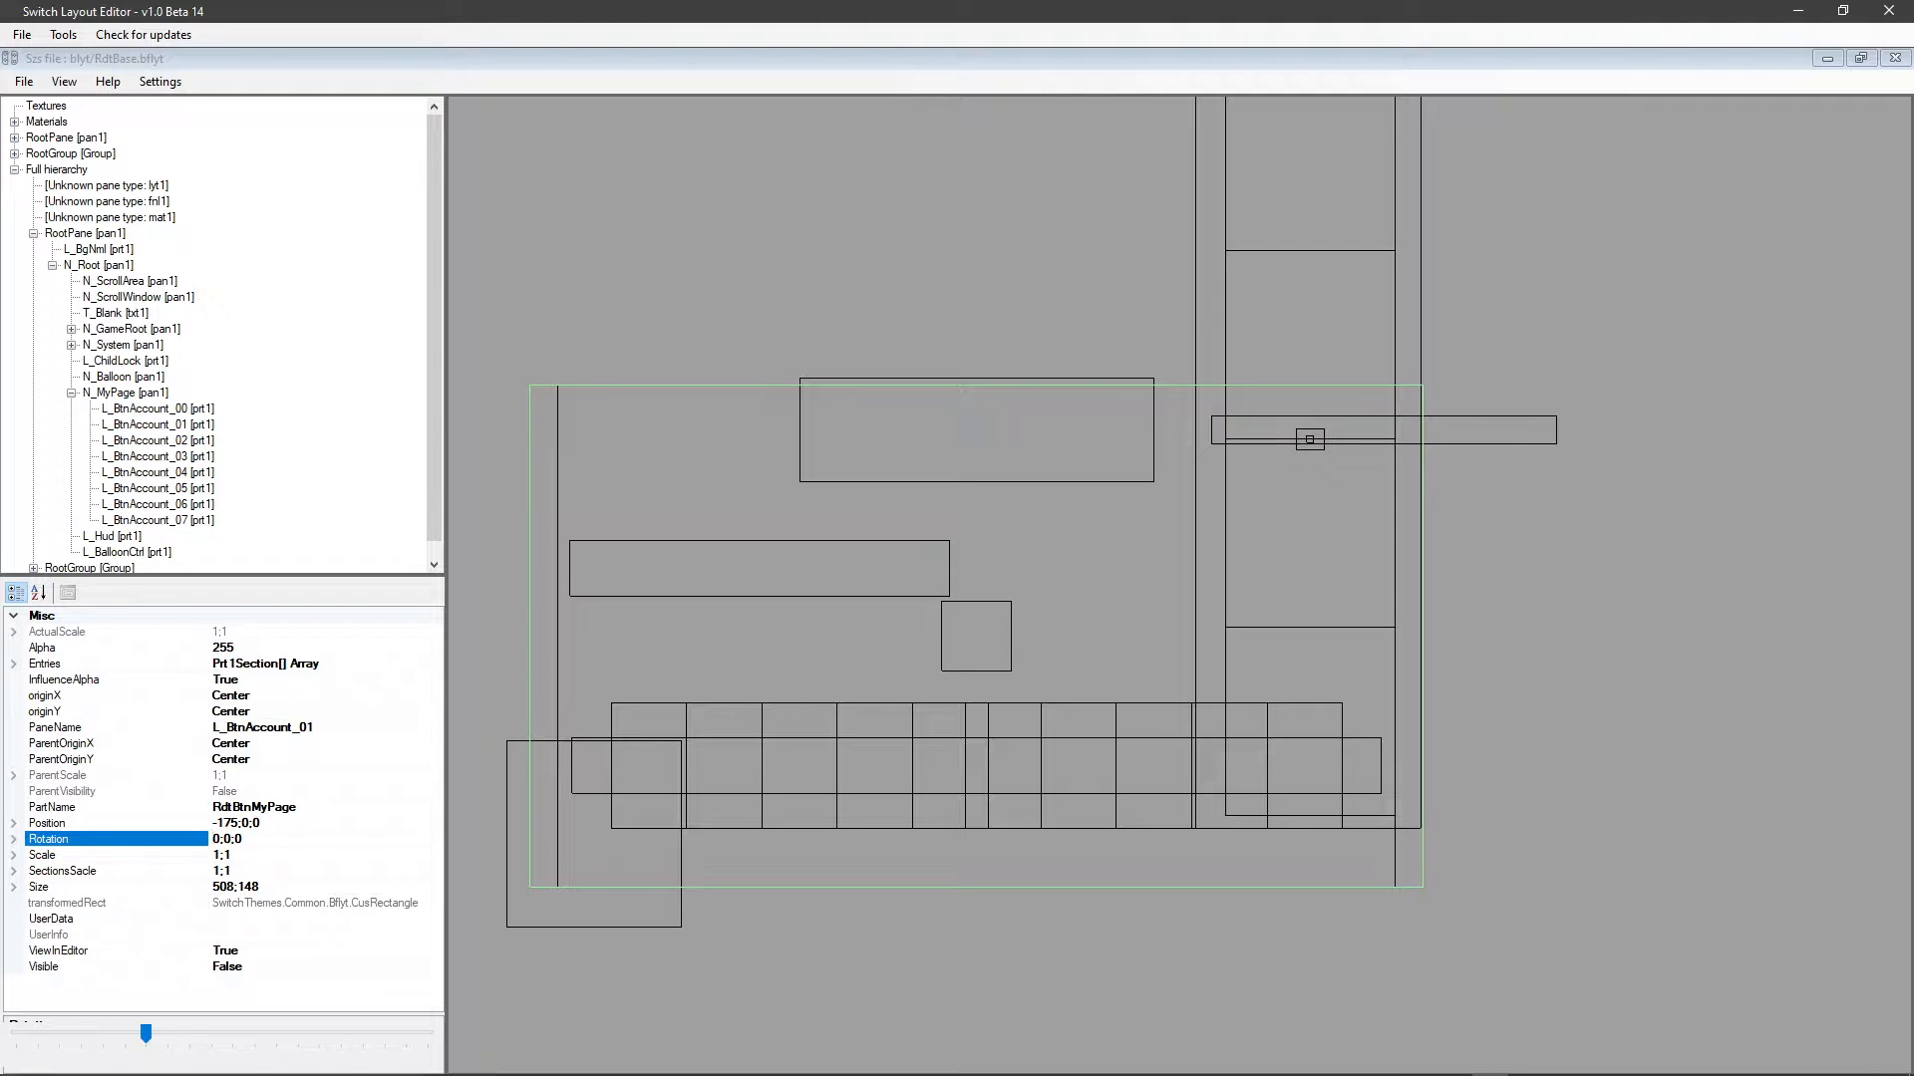
{"action": "key", "text": "ctrl+a"}
{"action": "key", "text": "ctrl+v"}
{"action": "type", "text": "-90"}
{"action": "key", "text": "BackSpace"}
Set the rotation of the L_BtnAccount_02 pane to 0;0;-90 and select L_BtnAccount_03.
{"action": "left_click", "coordinate": [157, 441]}
{"action": "double_click", "coordinate": [228, 839]}
{"action": "key", "text": "End"}
{"action": "key", "text": "BackSpace"}
{"action": "type", "text": "9-90"}
{"action": "left_click", "coordinate": [157, 456]}
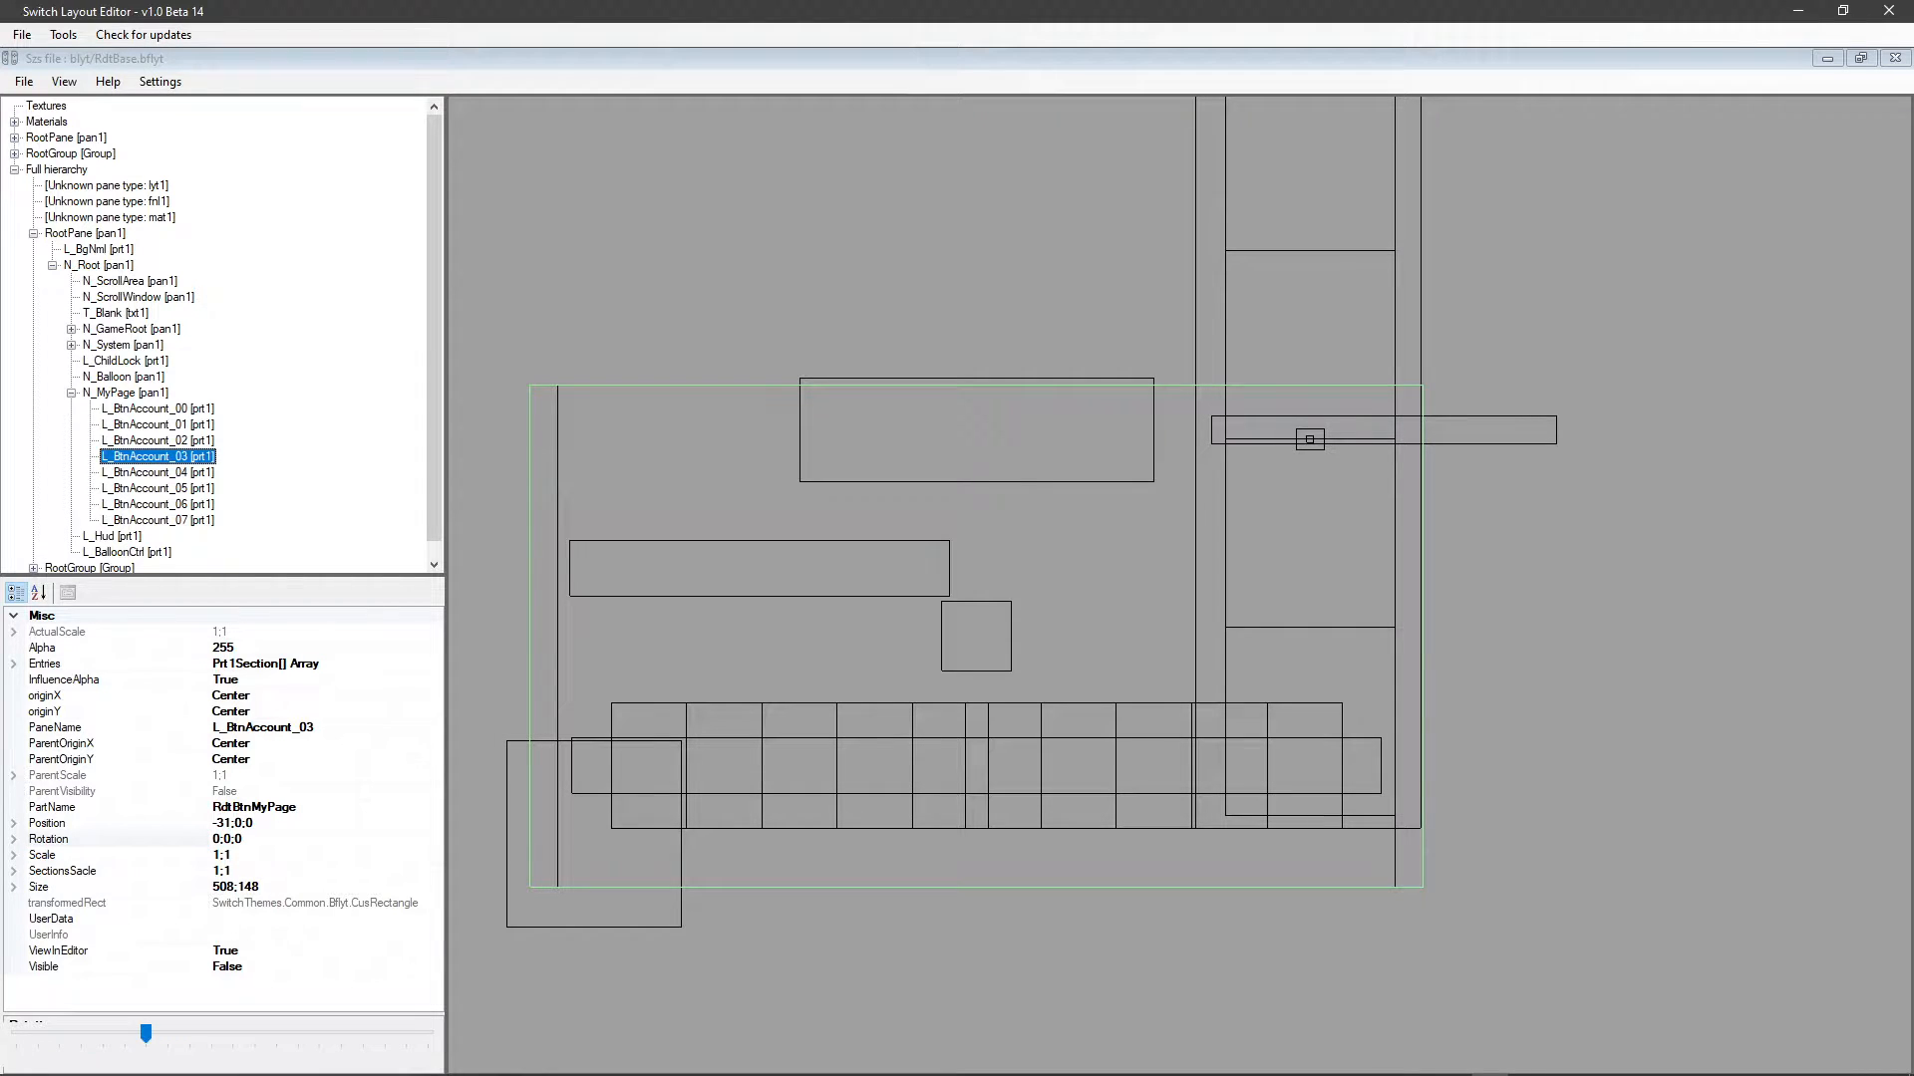
Set the rotation of the L_BtnAccount_03 pane to 0;0;-90.
{"action": "double_click", "coordinate": [228, 839]}
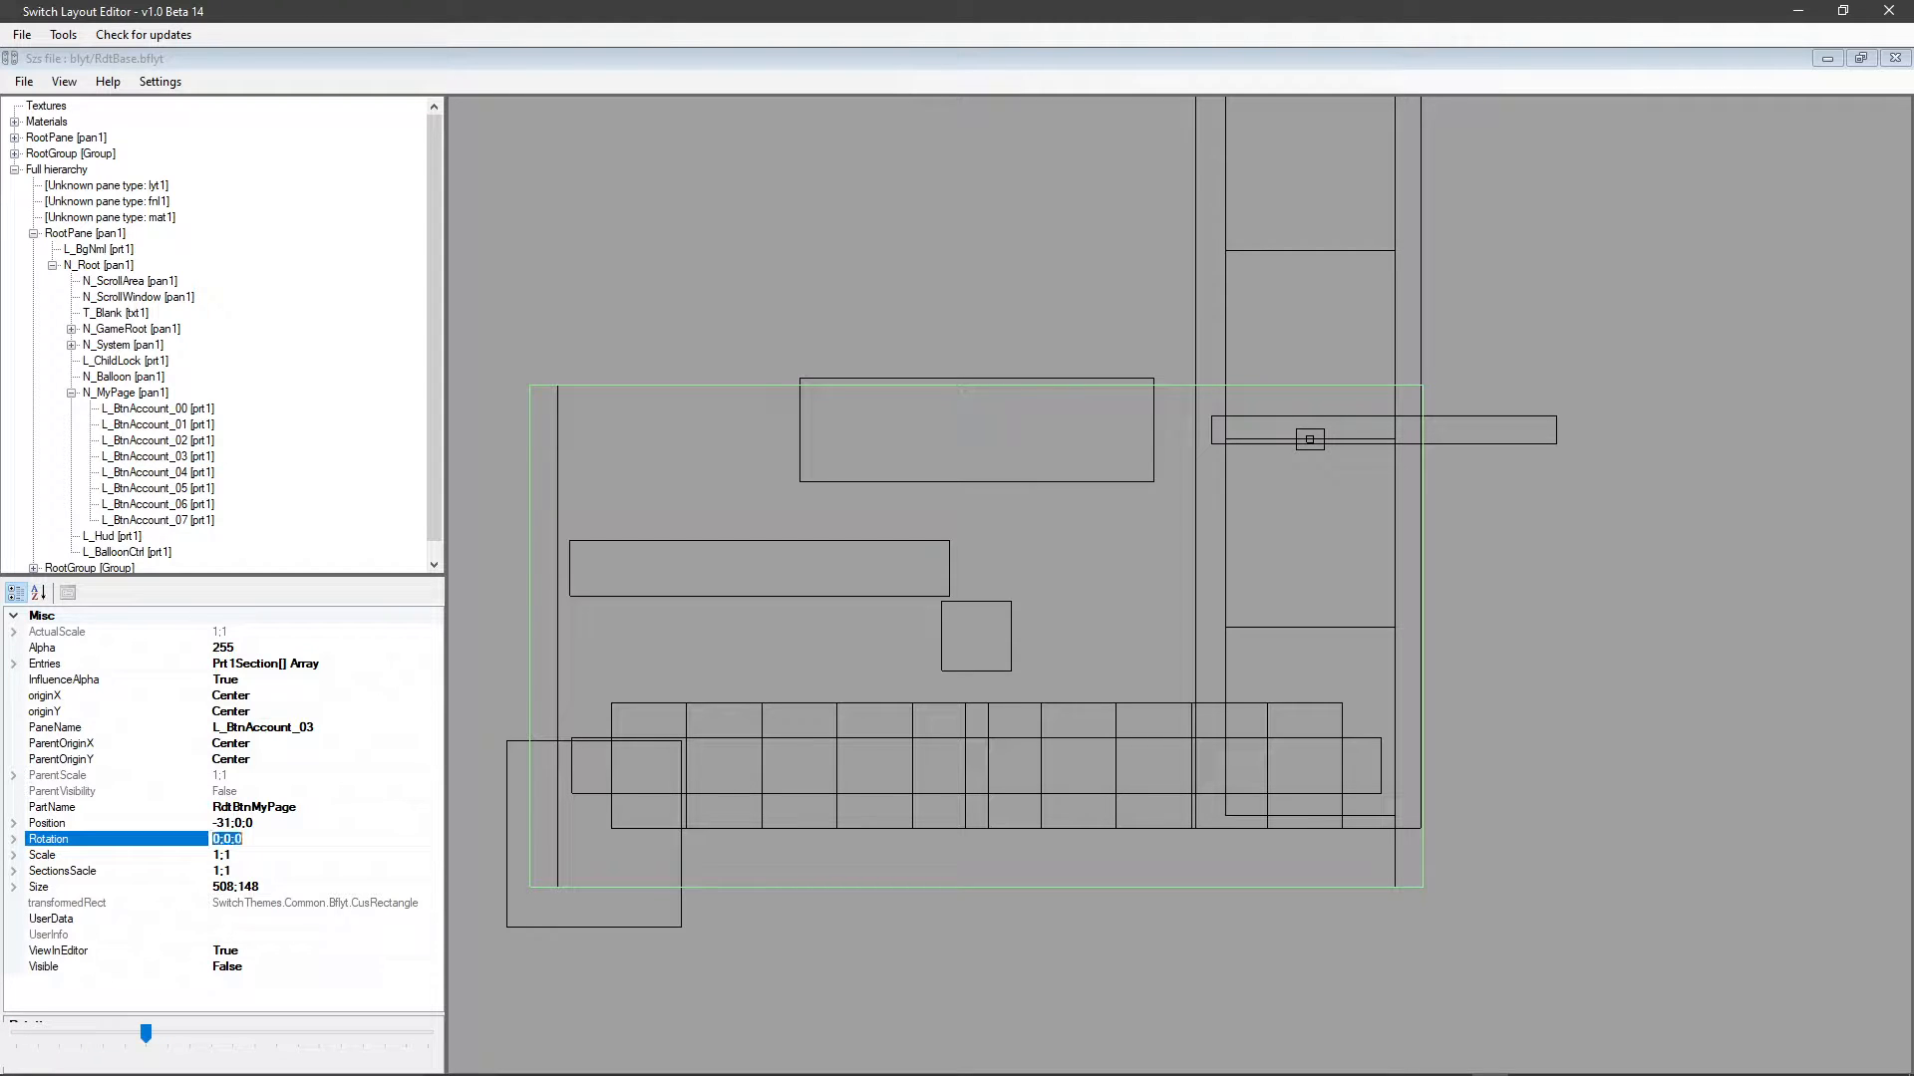
{"action": "type", "text": "-"}
{"action": "type", "text": "0"}
{"action": "type", "text": ";0"}
{"action": "type", "text": ";-90"}
{"action": "left_click", "coordinate": [157, 456]}
Set the rotation of the L_BtnAccount_04 and L_BtnAccount_05 panes to 0;0;-90.
{"action": "left_click", "coordinate": [157, 473]}
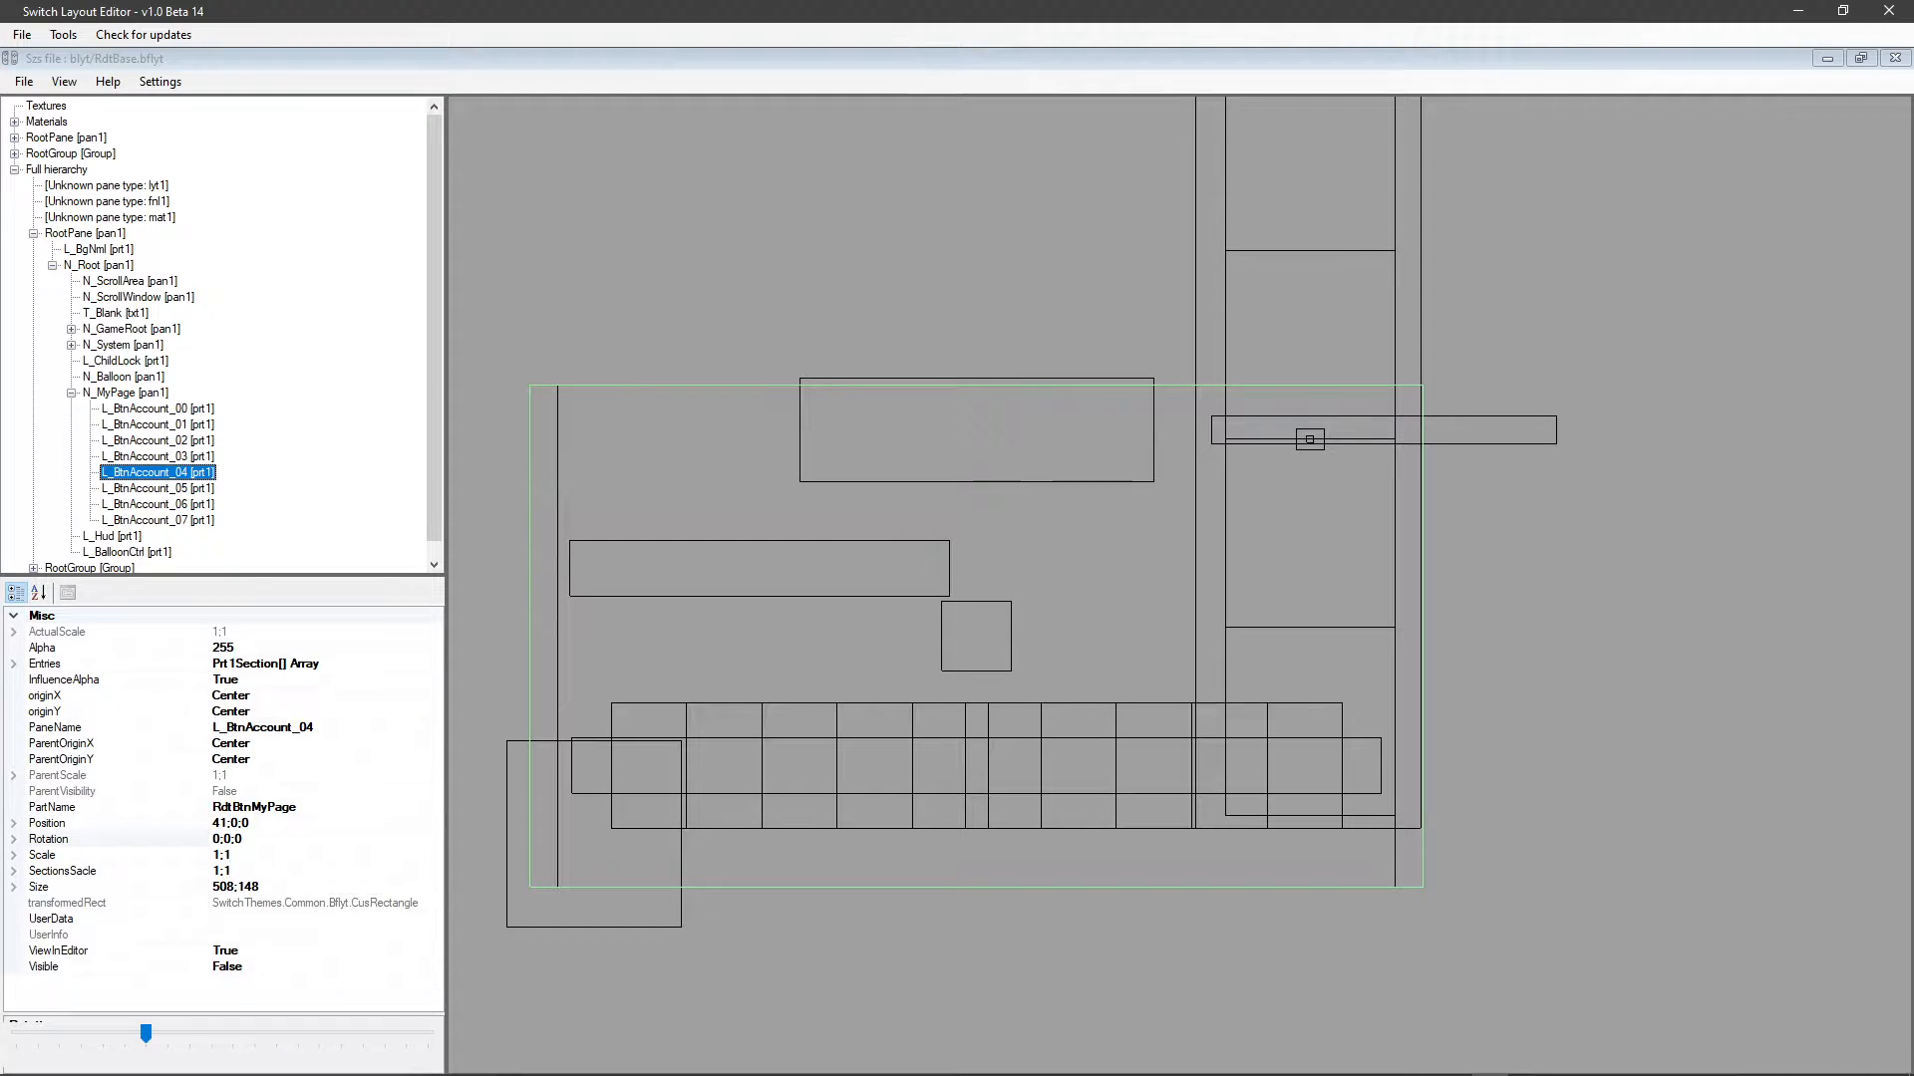
{"action": "left_click", "coordinate": [221, 840]}
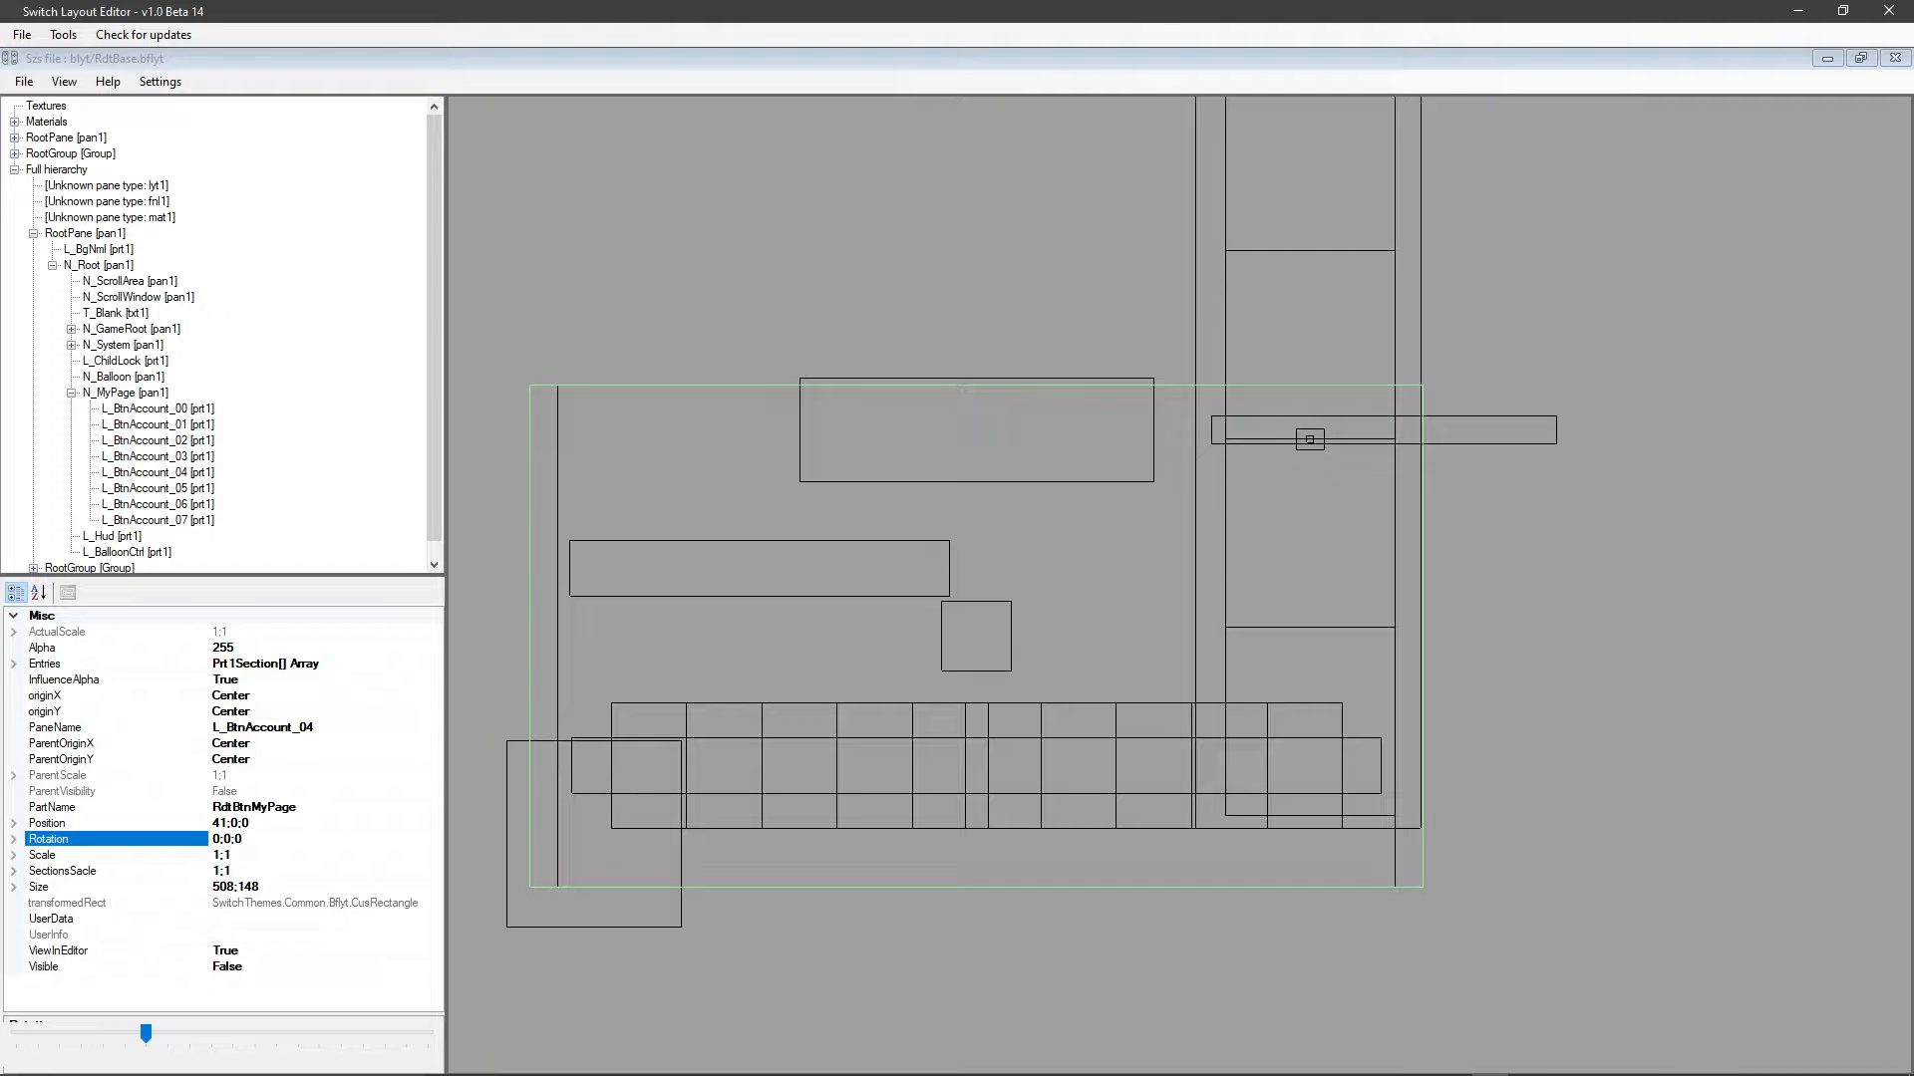
{"action": "key", "text": "BackSpace"}
{"action": "type", "text": "-90"}
{"action": "left_click", "coordinate": [157, 490]}
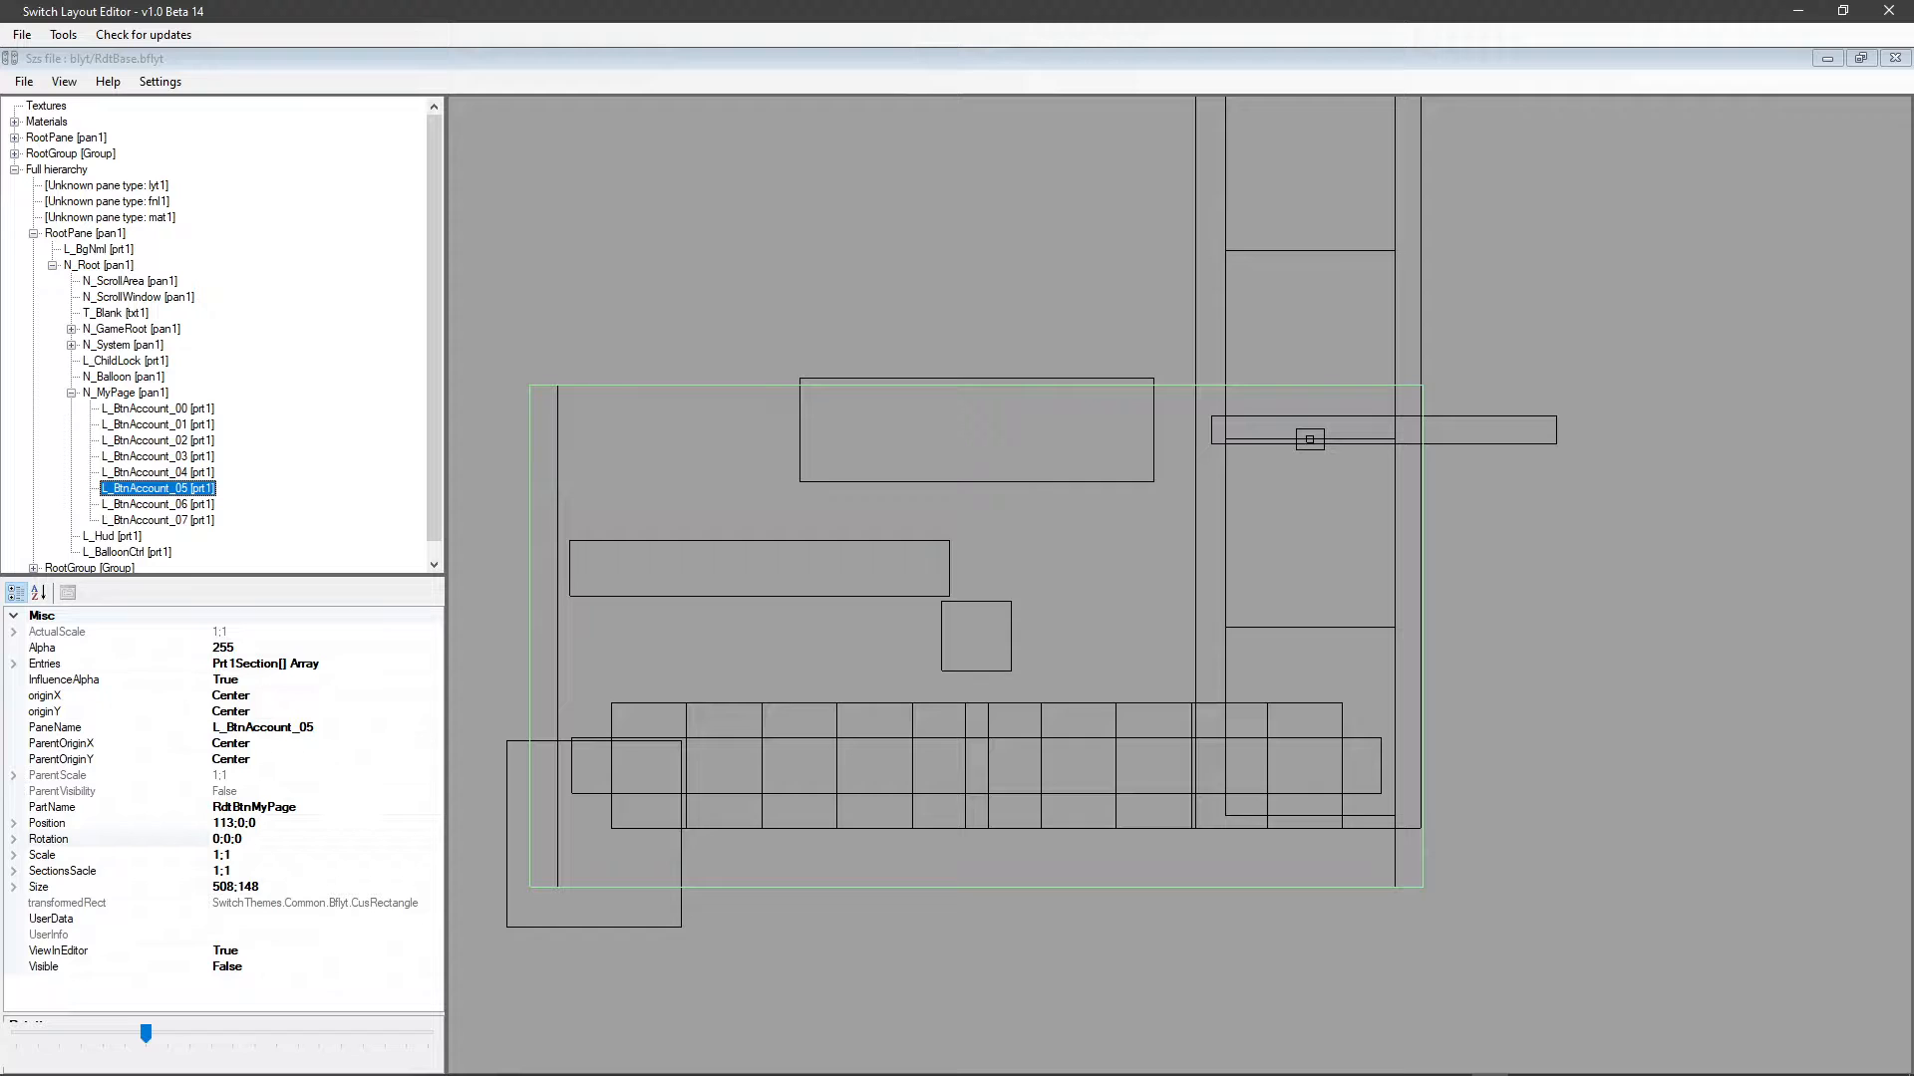
{"action": "left_click", "coordinate": [225, 840]}
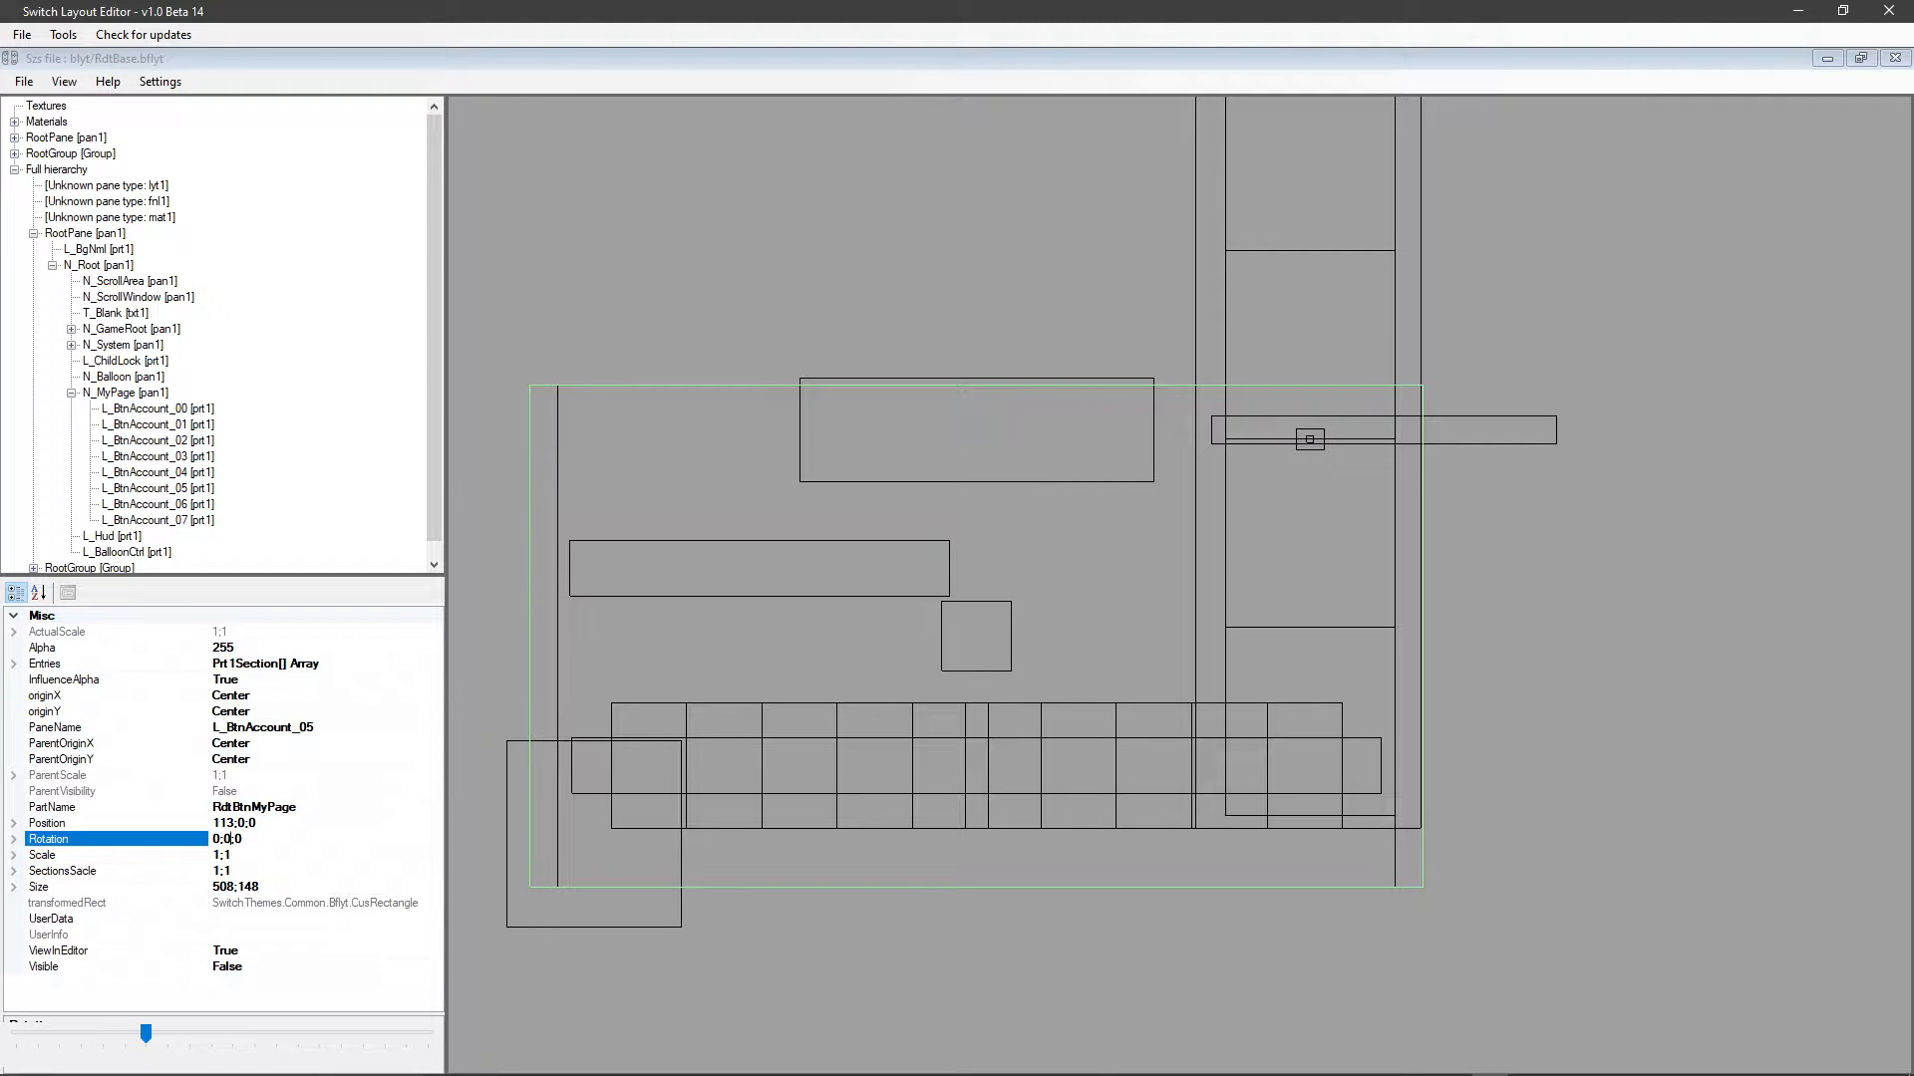
{"action": "key", "text": "BackSpace"}
{"action": "type", "text": "-90"}
Set the rotation of the L_BtnAccount_06 and L_BtnAccount_07 panes to 0;0;-90.
{"action": "left_click", "coordinate": [158, 505]}
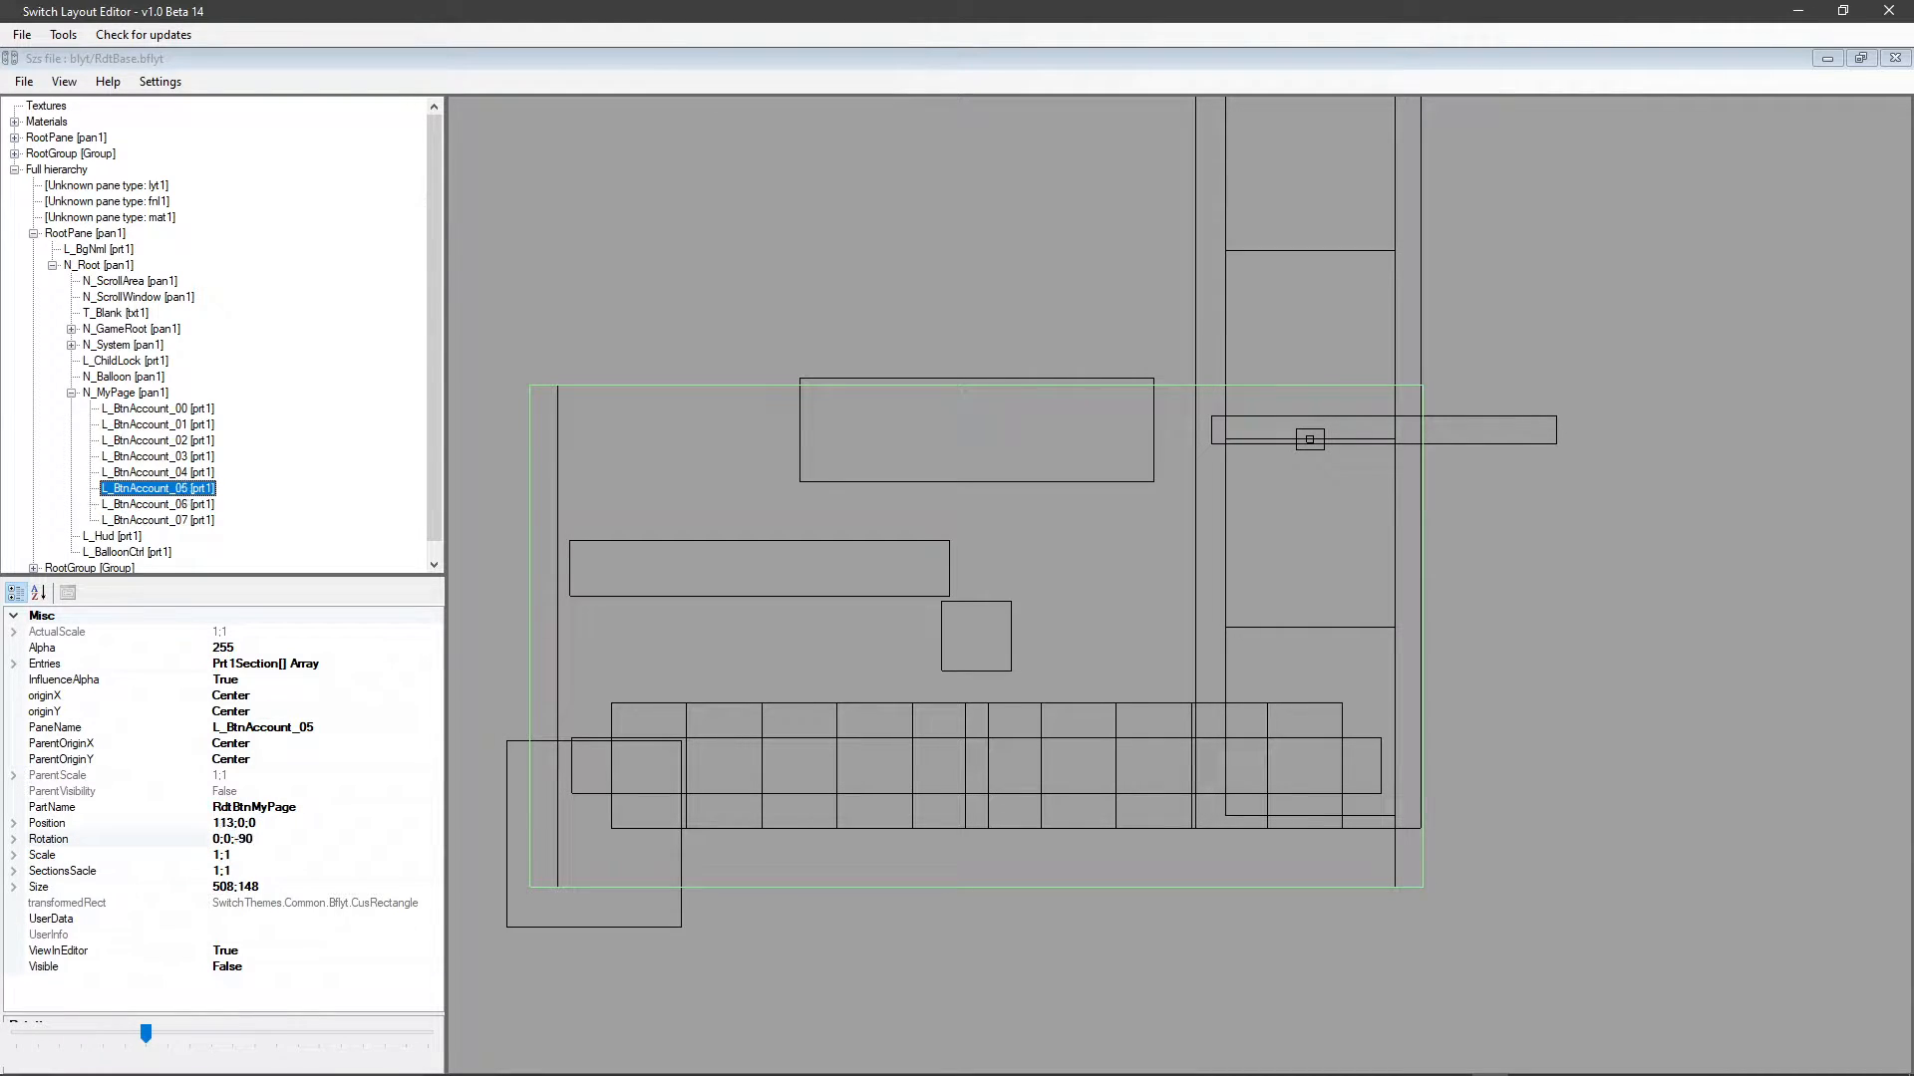
{"action": "left_click", "coordinate": [213, 839]}
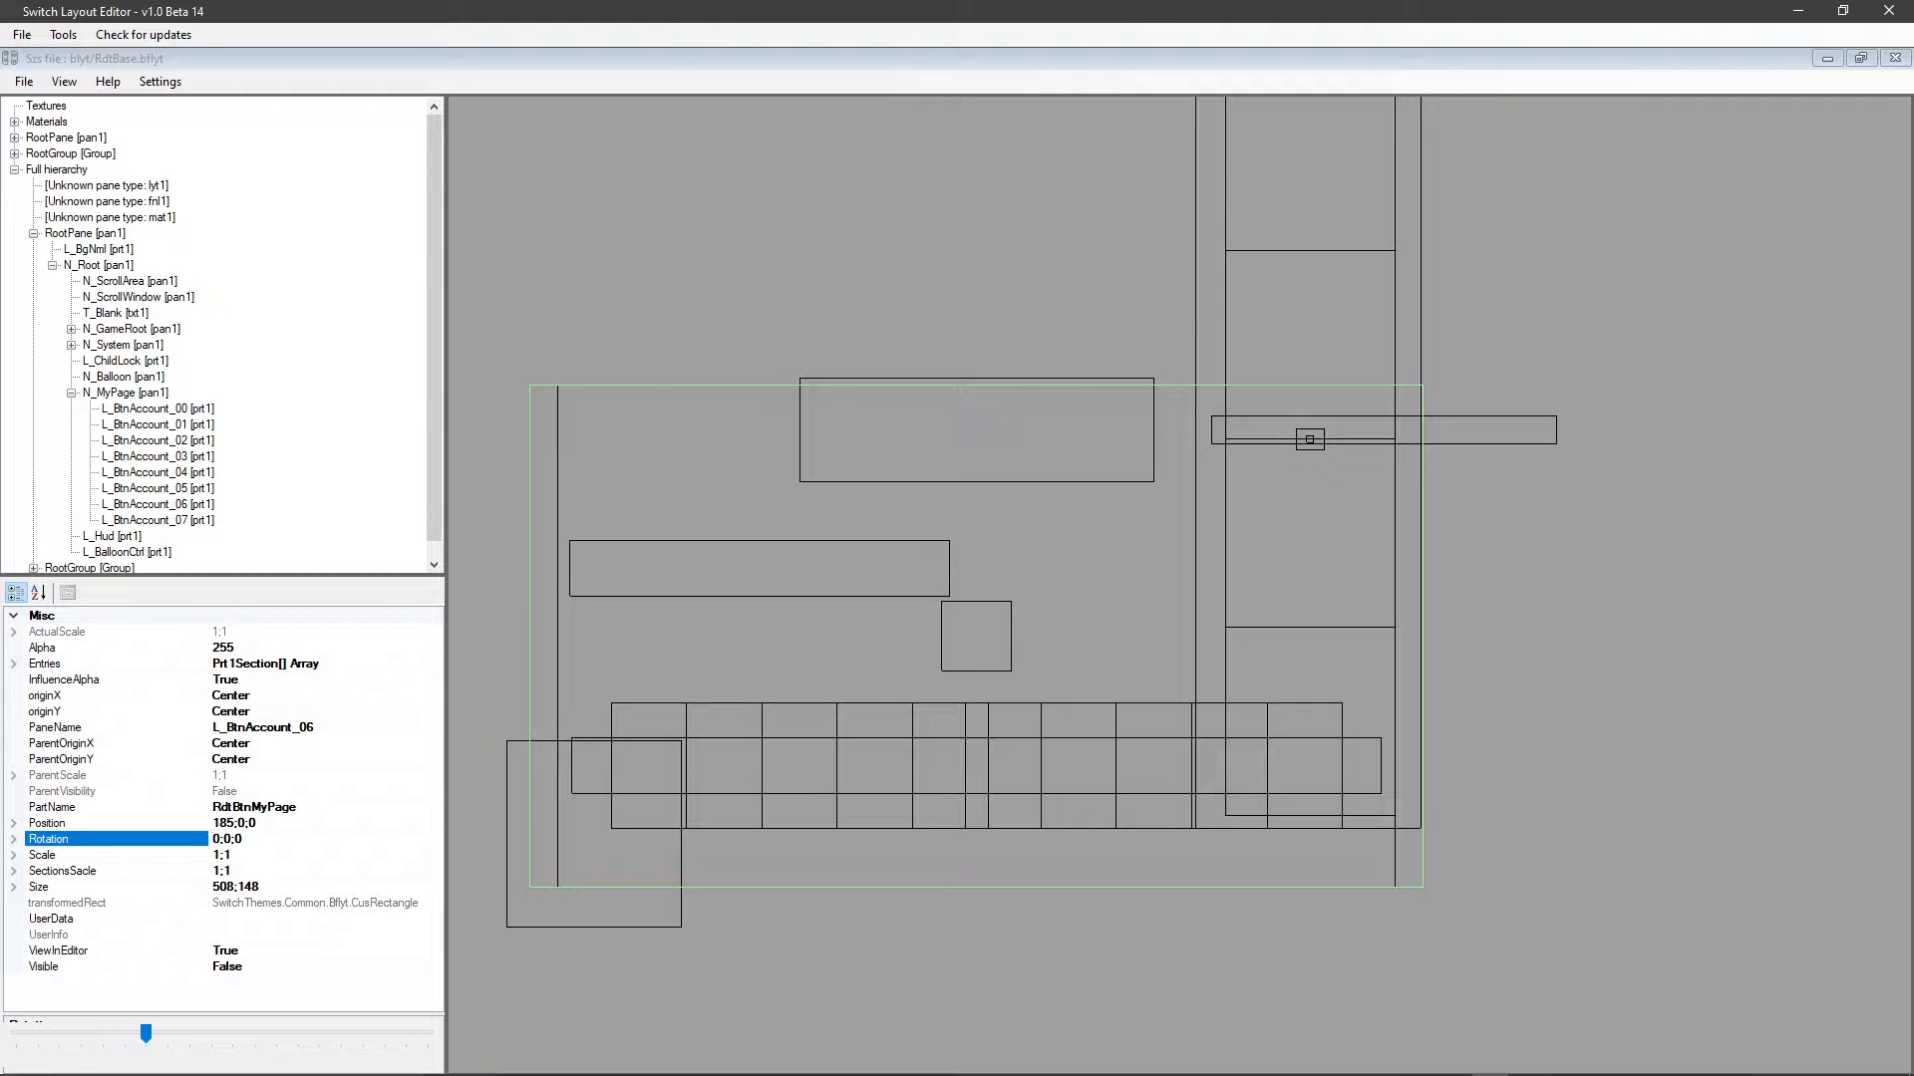
{"action": "key", "text": "BackSpace"}
{"action": "type", "text": "-90"}
{"action": "left_click", "coordinate": [158, 504]}
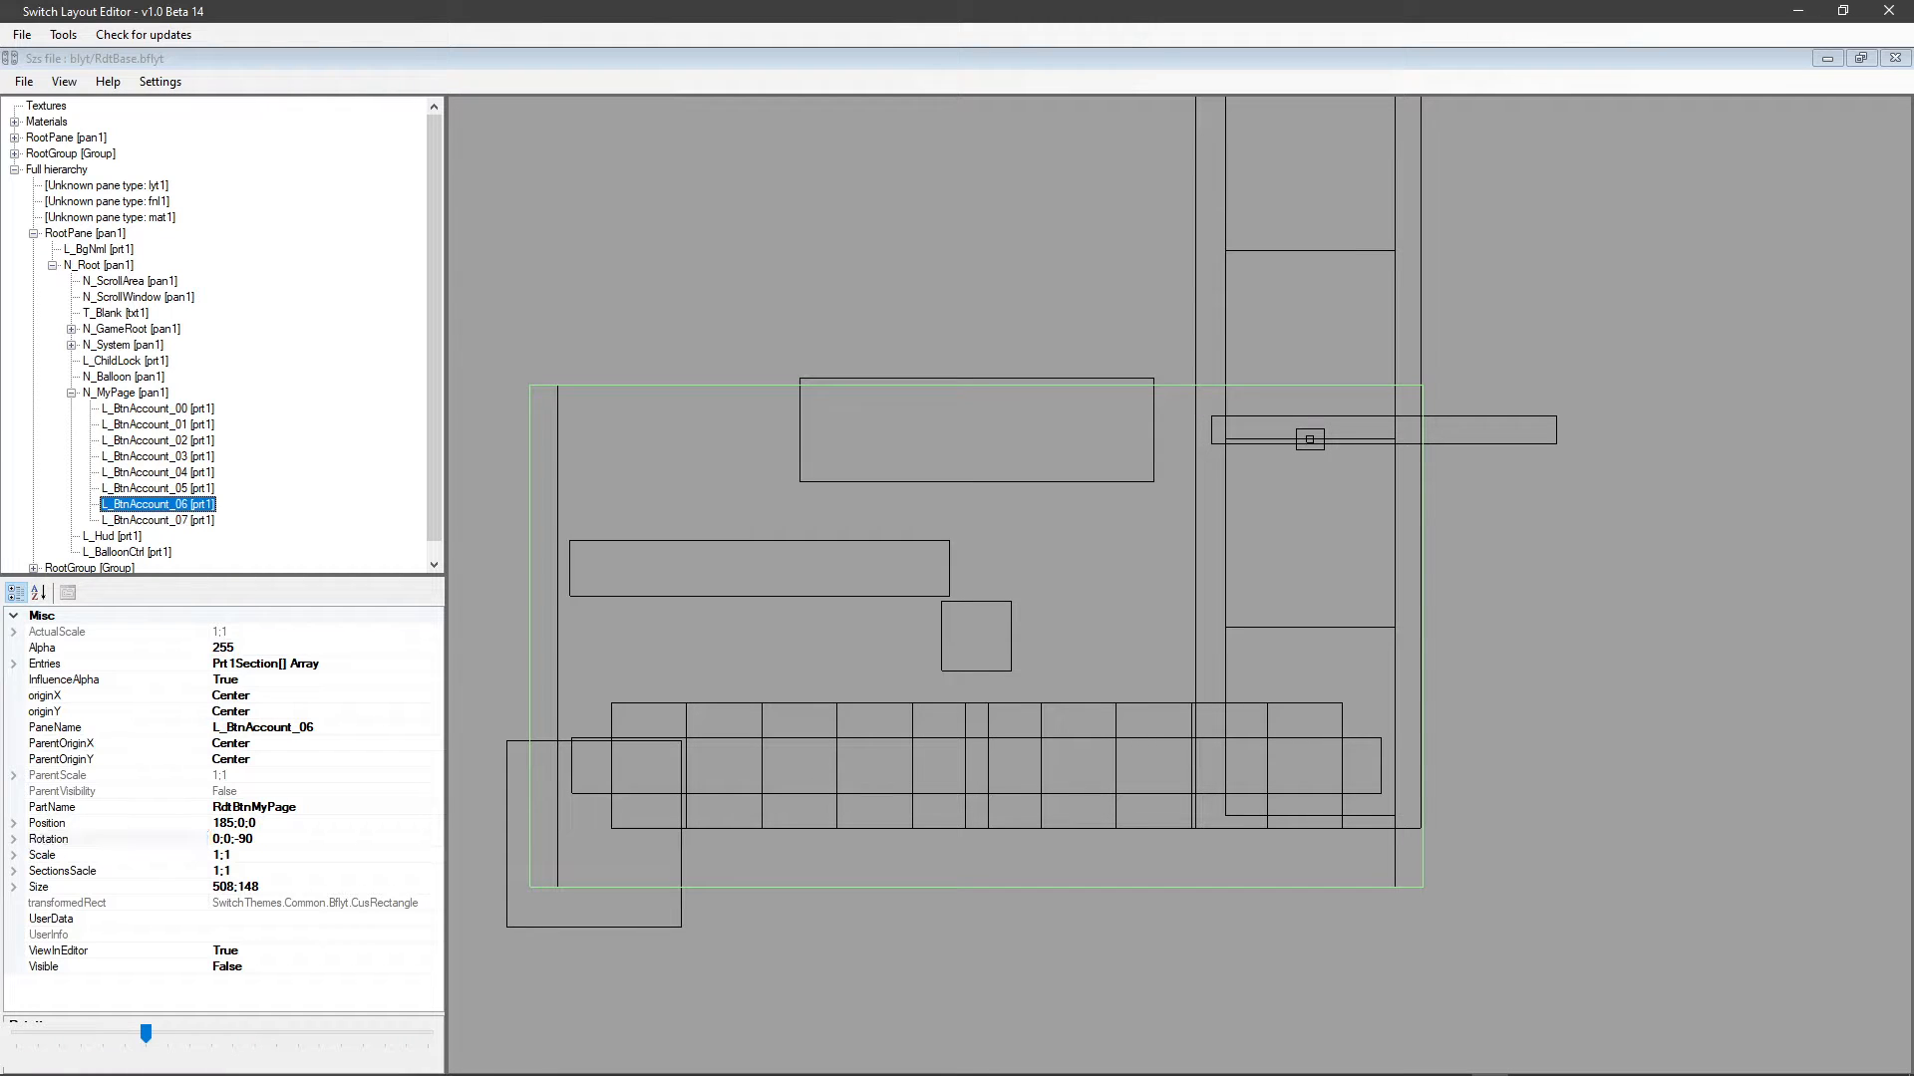
{"action": "left_click", "coordinate": [157, 520]}
{"action": "left_click", "coordinate": [233, 823]}
{"action": "left_click", "coordinate": [227, 839]}
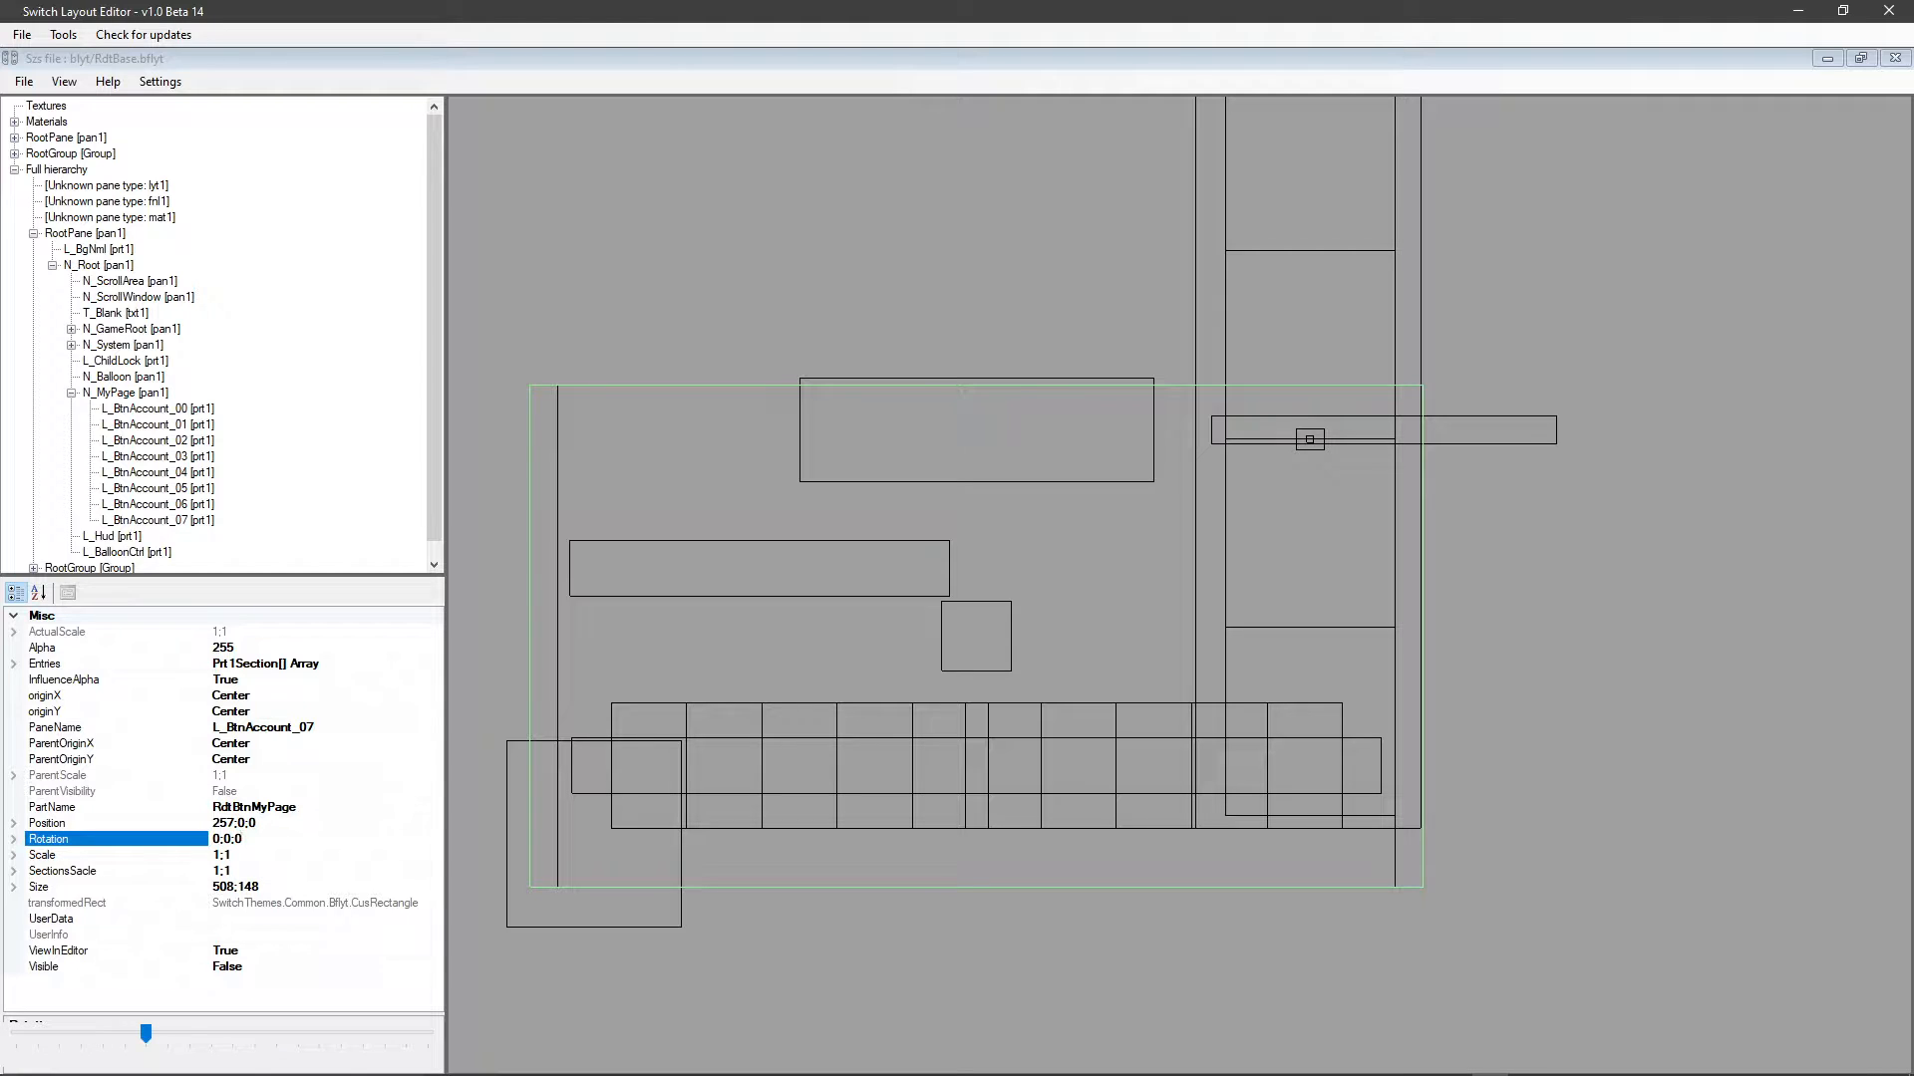
{"action": "type", "text": "-90"}
{"action": "left_click", "coordinate": [112, 537]}
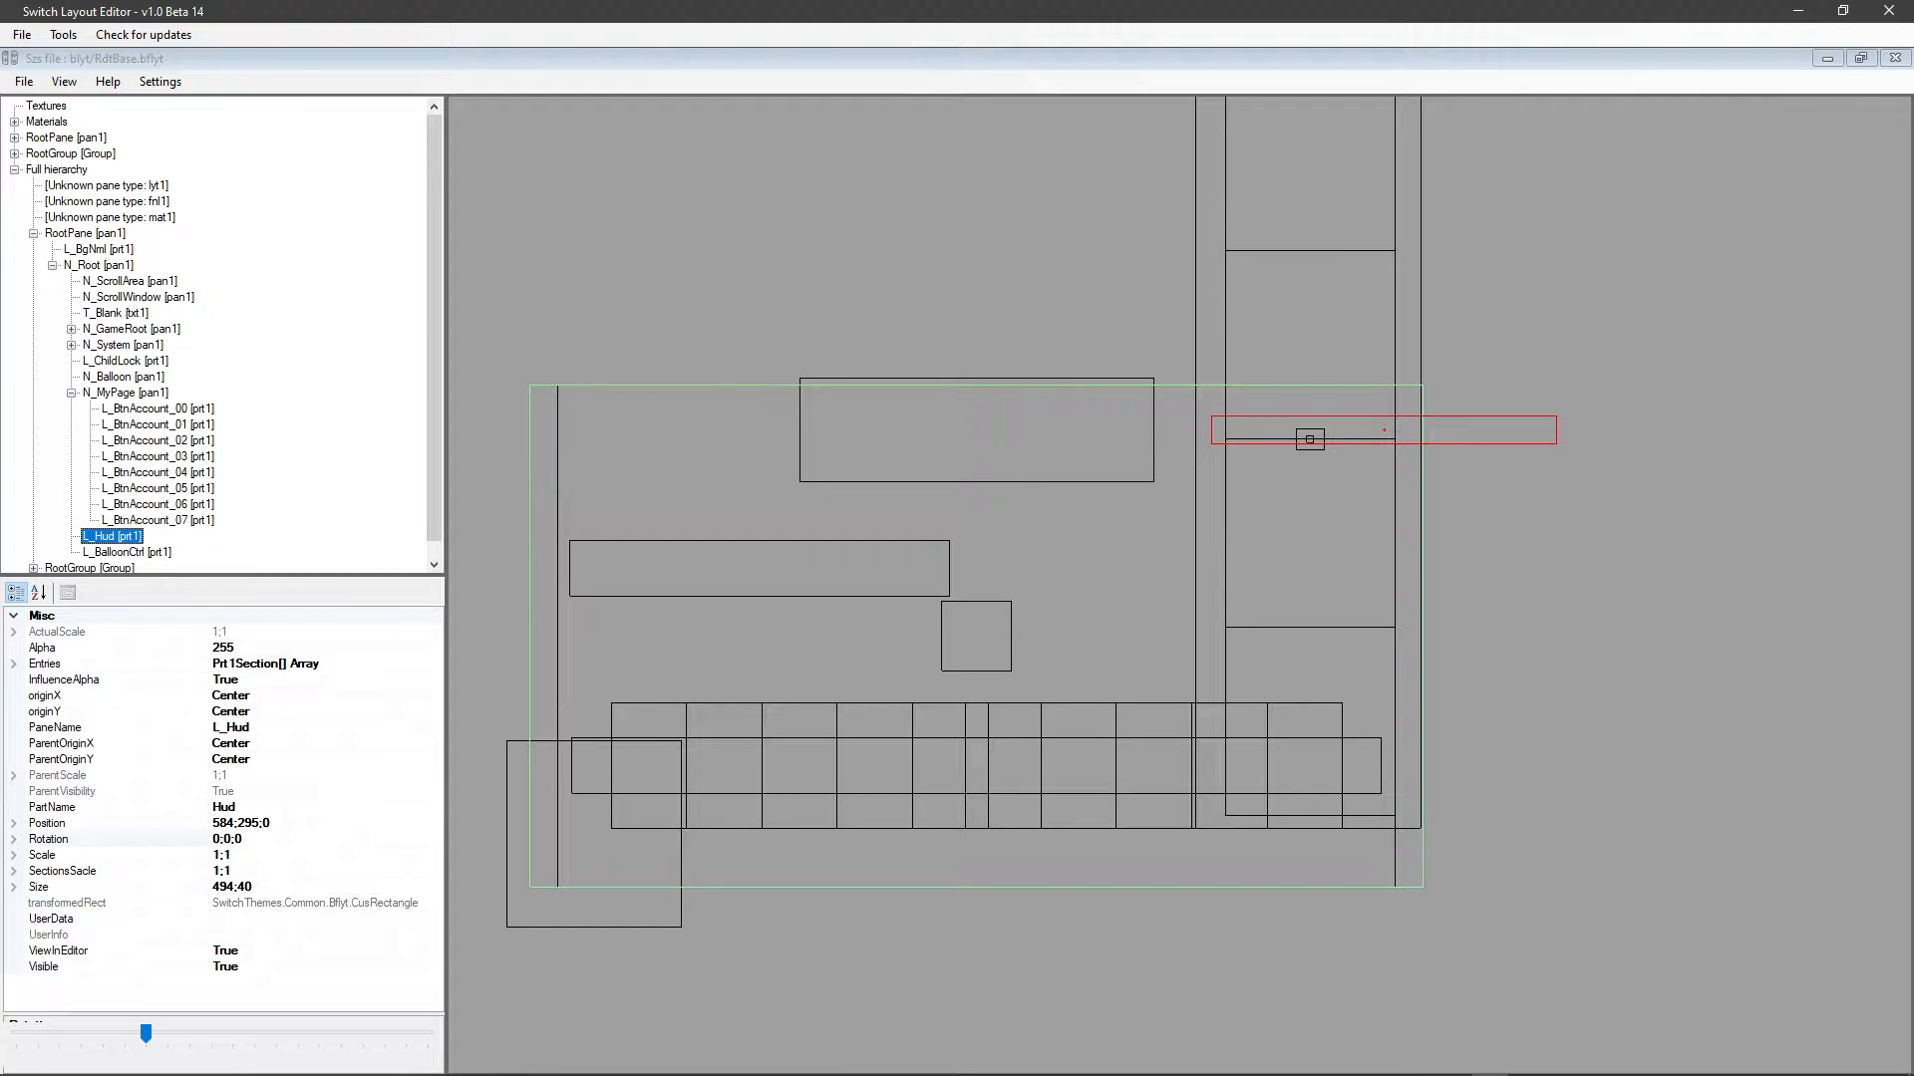
Rotate the N_MyPage pane to 0;0;90 and move it to about 272;86;0, directly beside the vertical game row.
{"action": "left_click", "coordinate": [128, 552]}
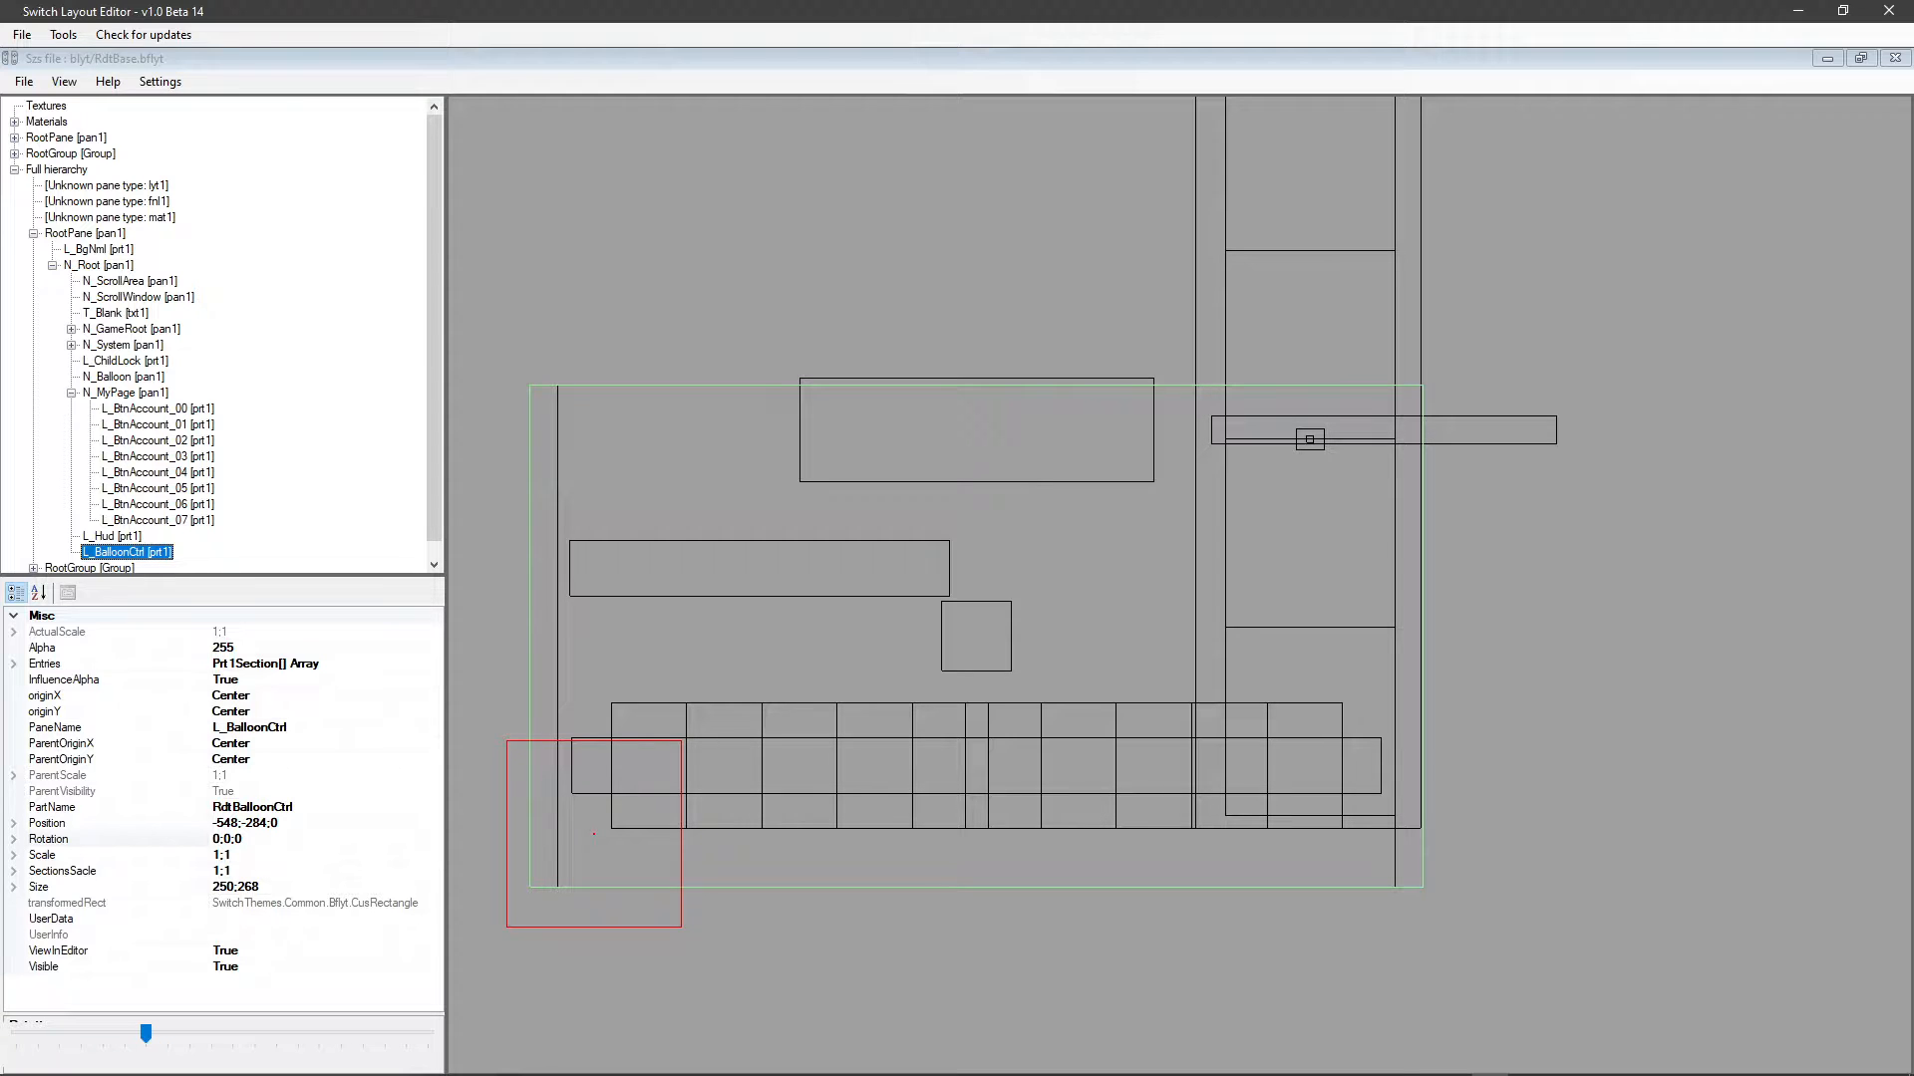
{"action": "left_click", "coordinate": [112, 536]}
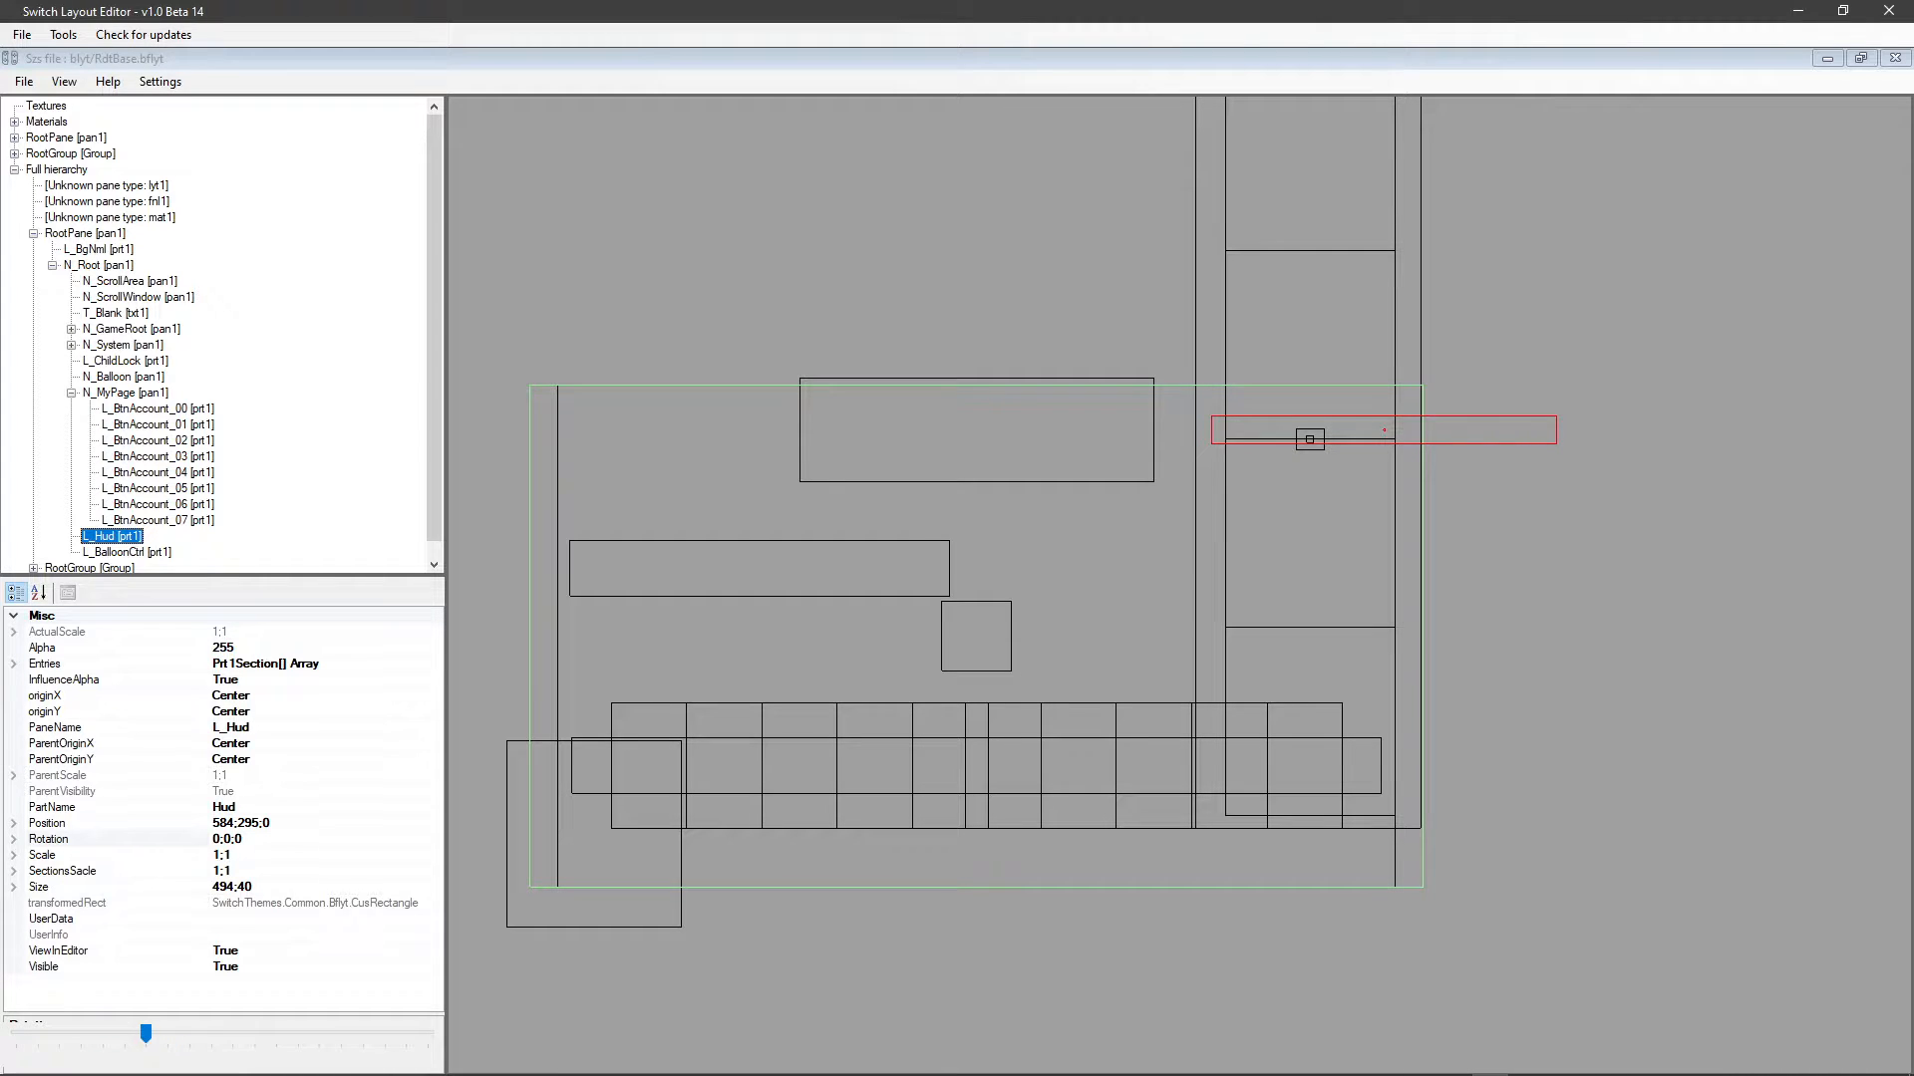
{"action": "left_click", "coordinate": [125, 393]}
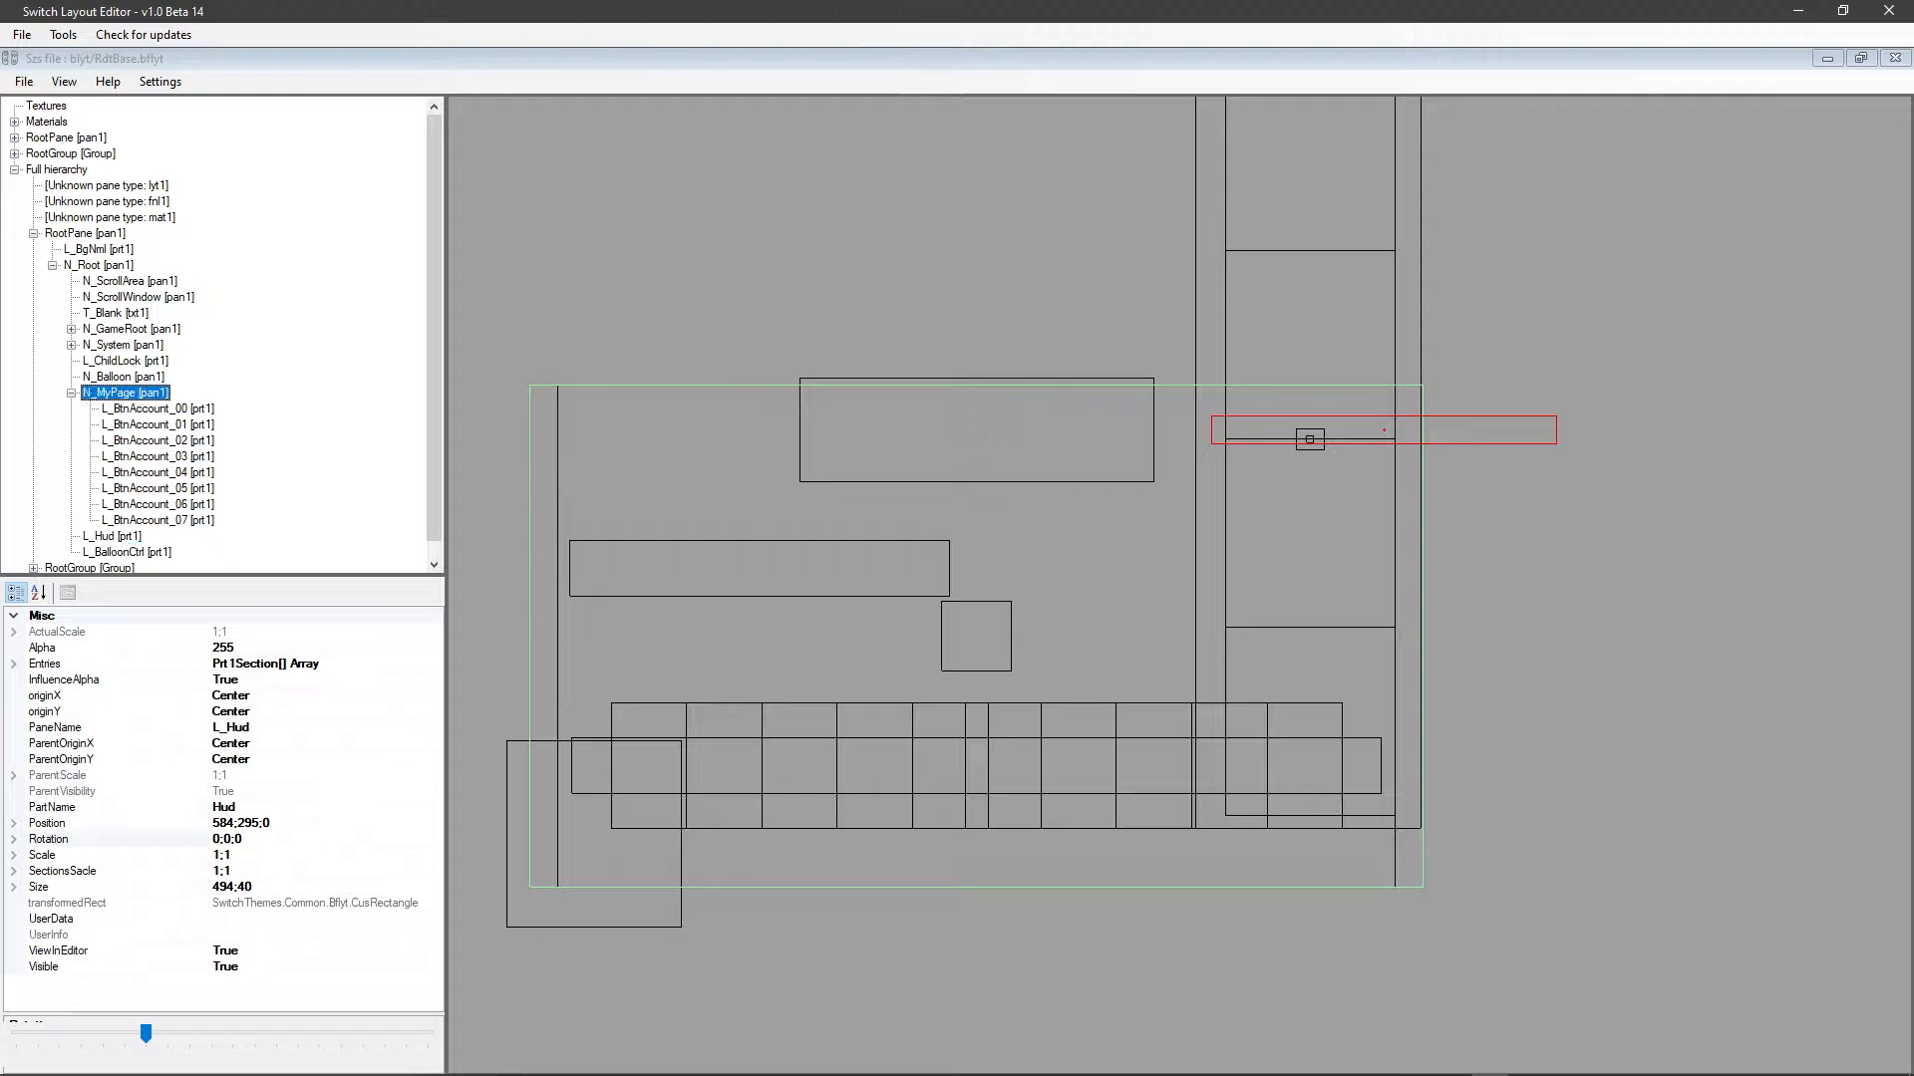
{"action": "left_click", "coordinate": [72, 393]}
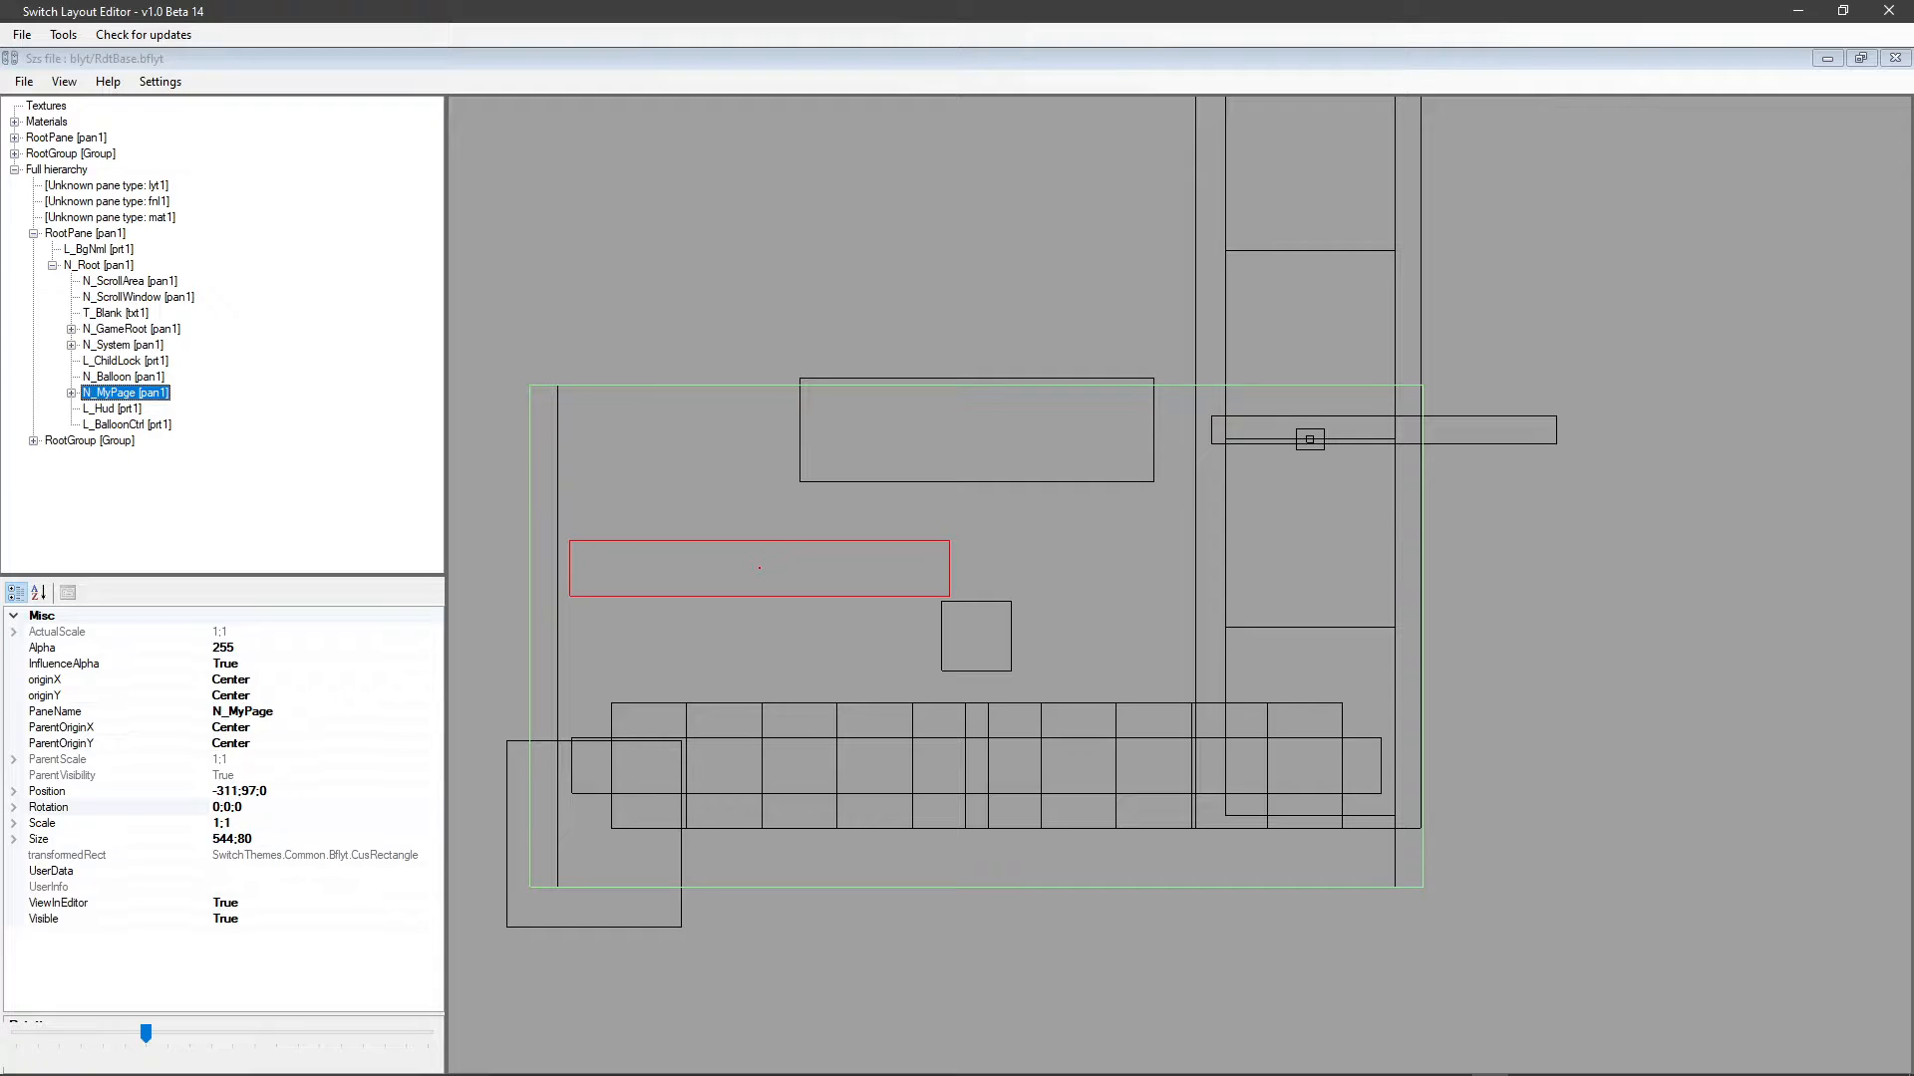
{"action": "left_click", "coordinate": [215, 808]}
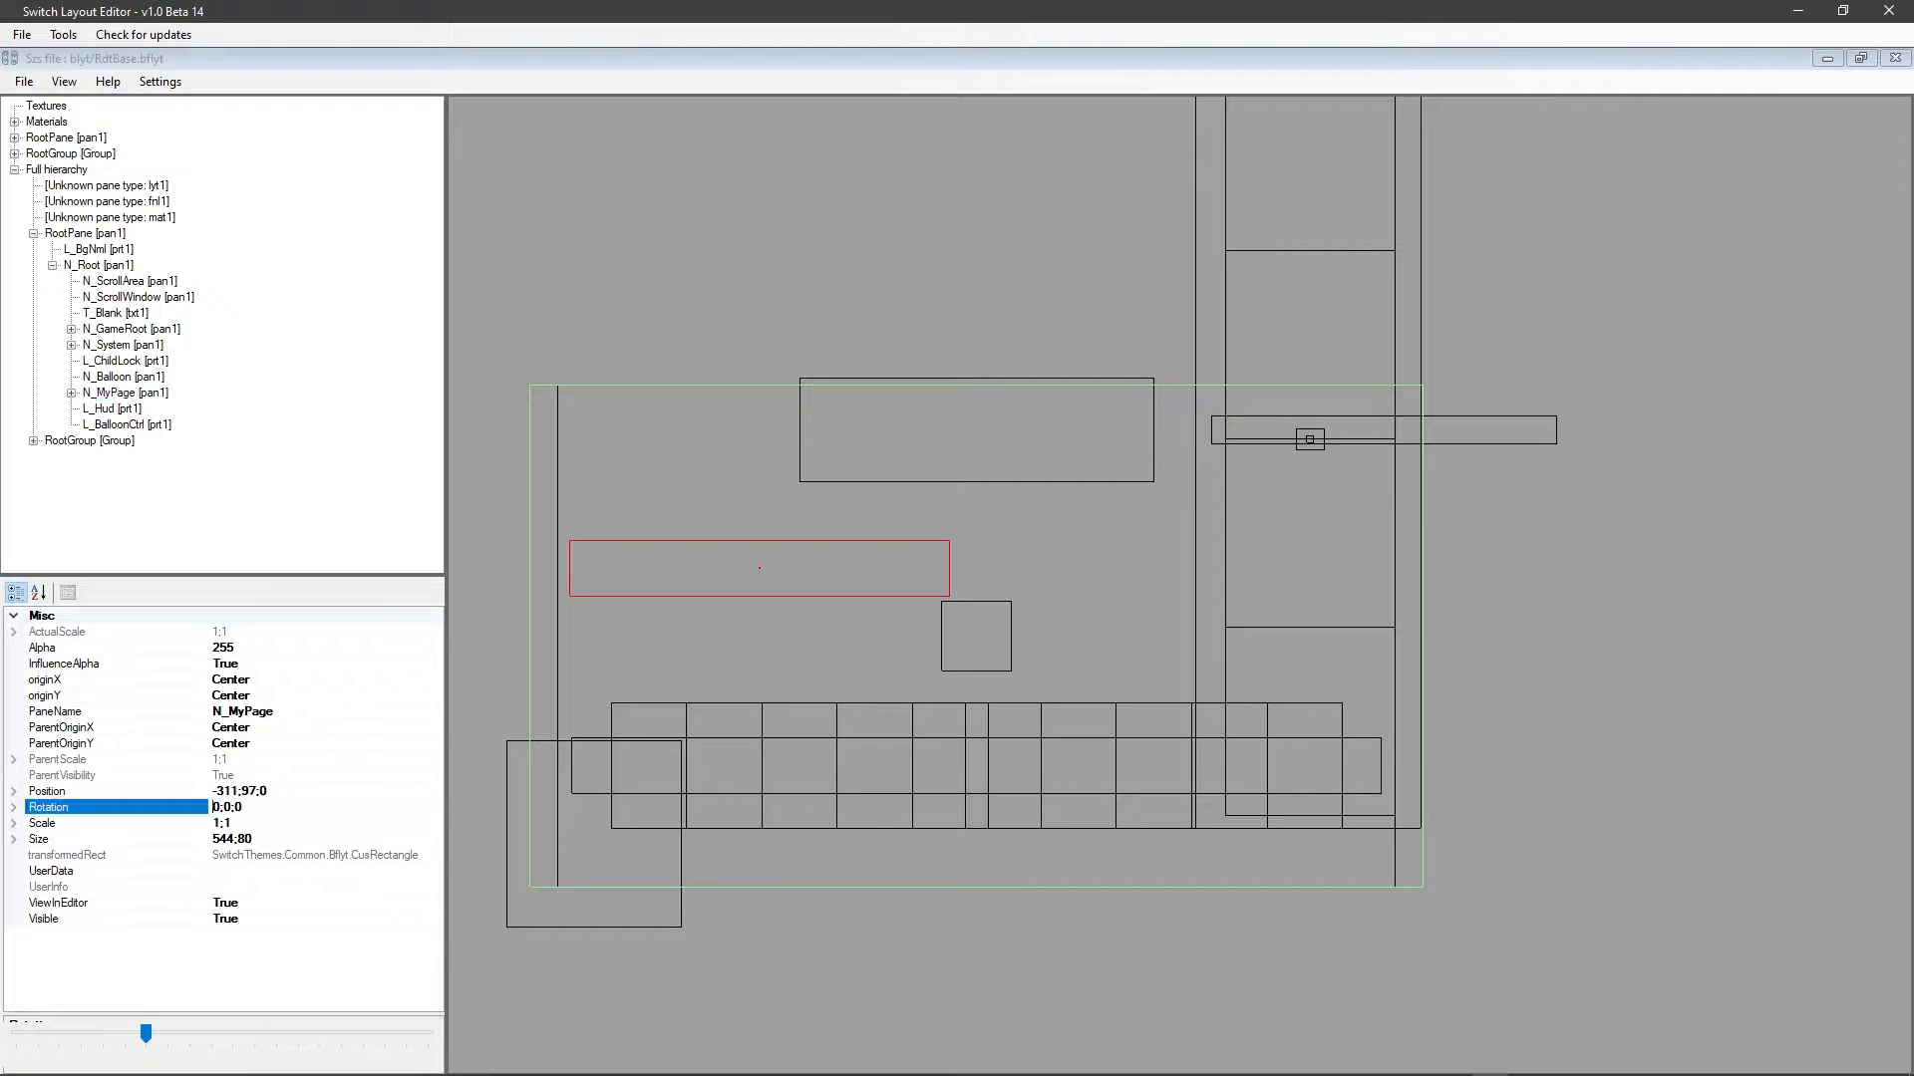
{"action": "key", "text": "Right"}
{"action": "key", "text": "Right"}
{"action": "key", "text": "Right"}
{"action": "key", "text": "BackSpace"}
{"action": "type", "text": "90"}
{"action": "key", "text": "Return"}
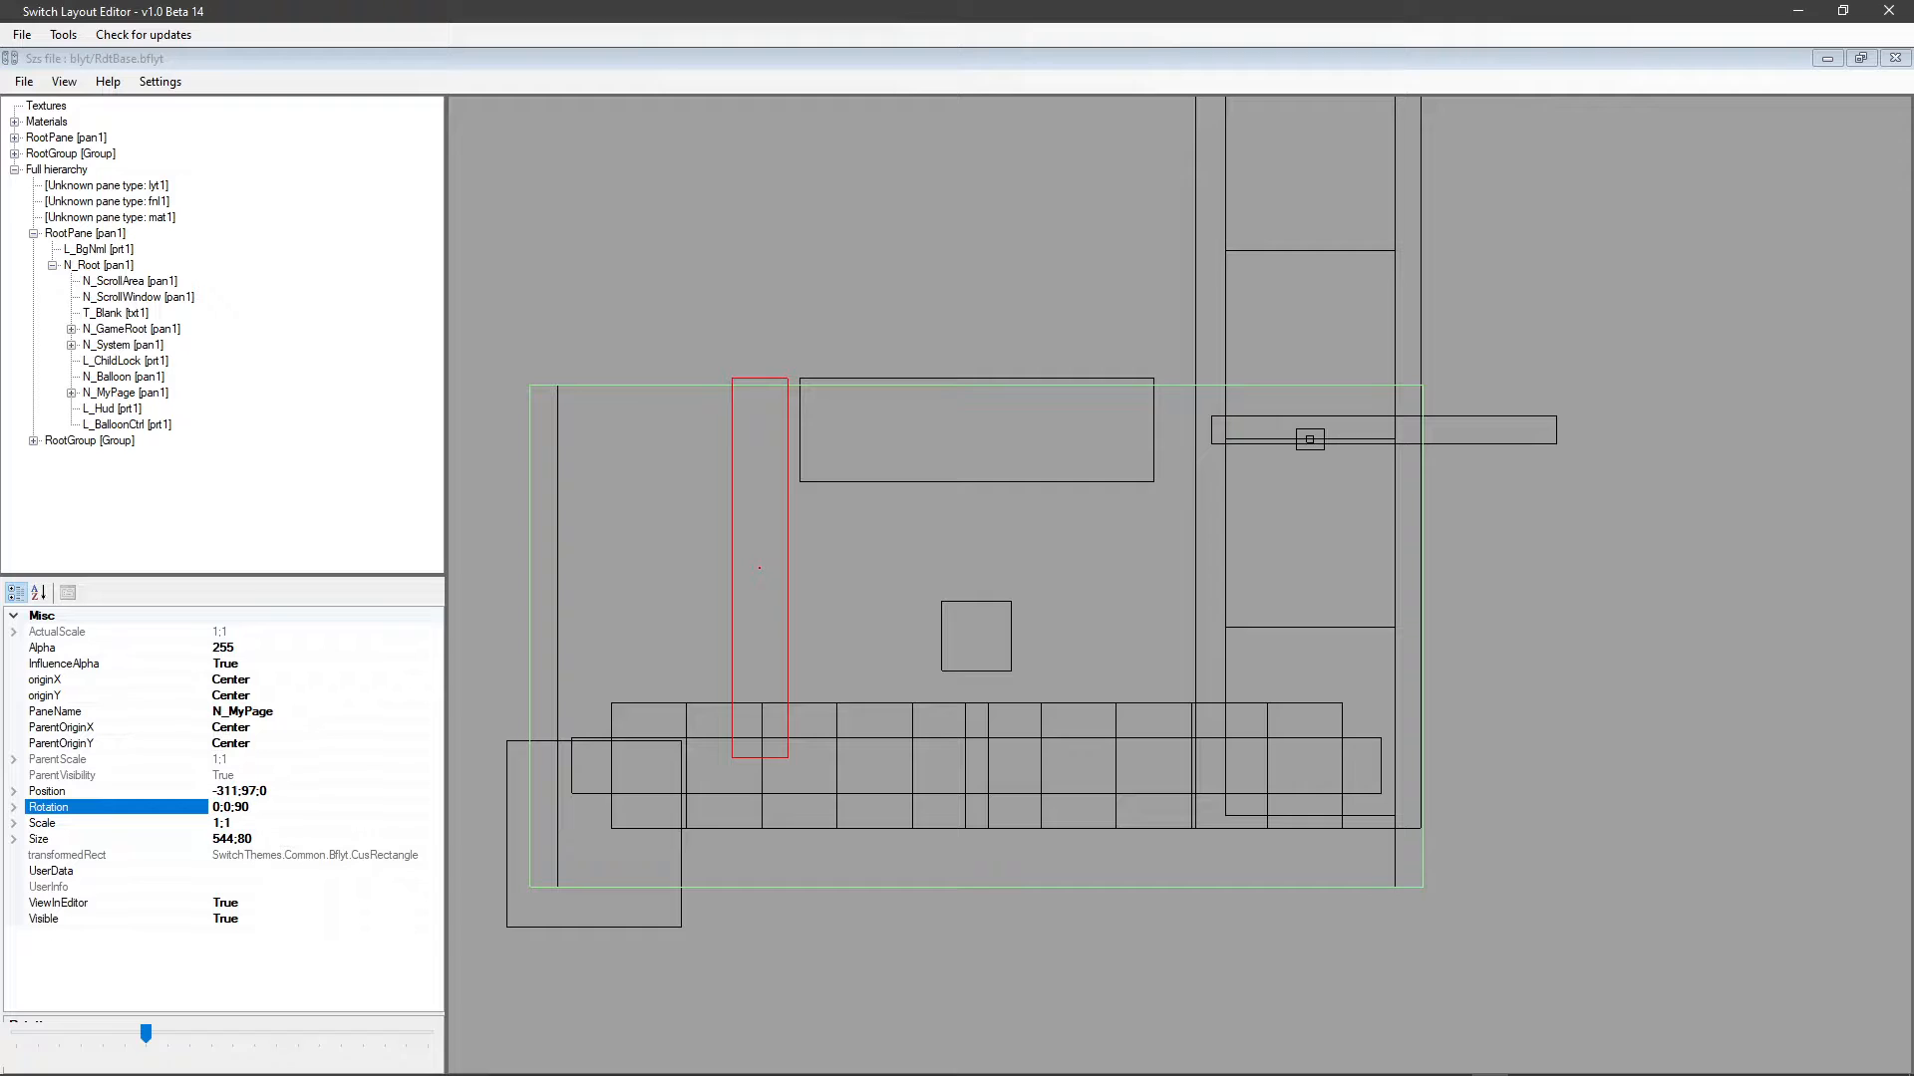
{"action": "left_click_drag", "start_coordinate": [760, 568], "coordinate": [1199, 557]}
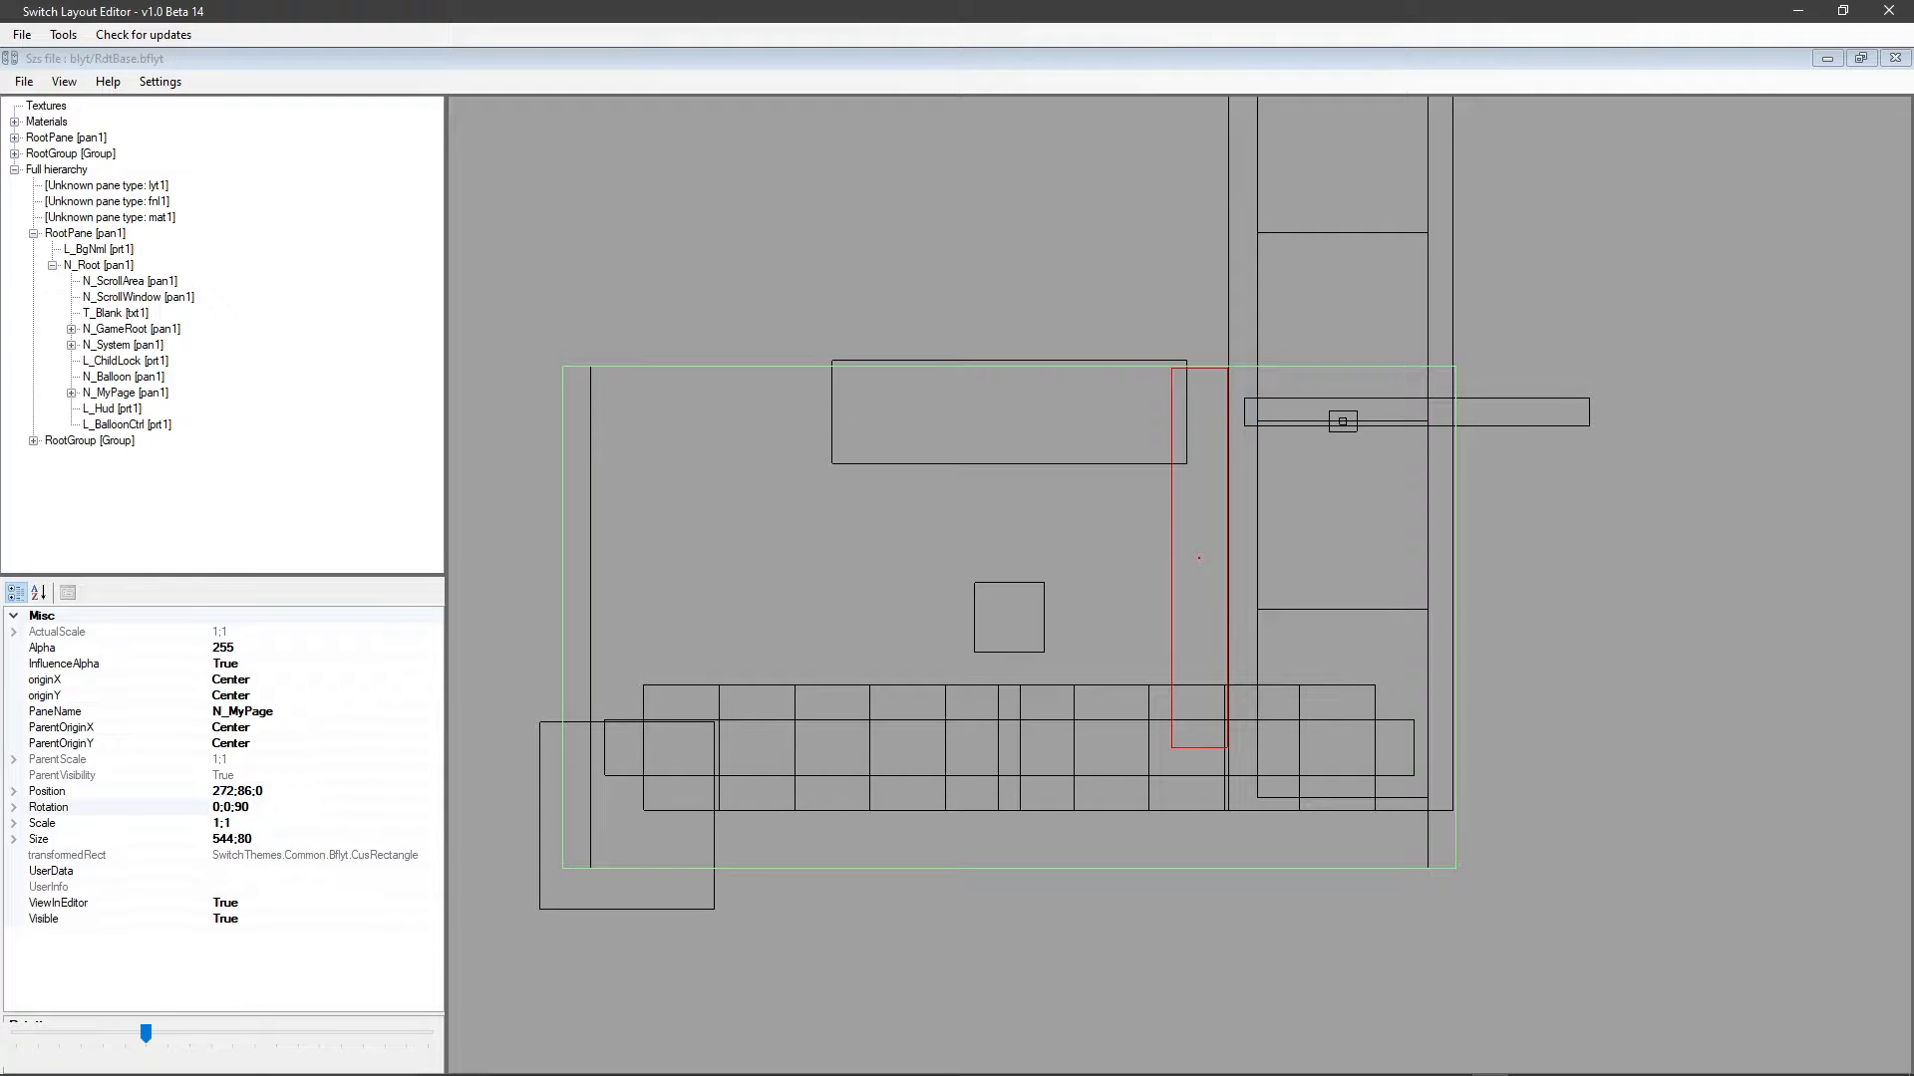
Move the N_System pane up to about -229;120;0, into the upper half of the layout.
{"action": "left_click", "coordinate": [127, 425]}
{"action": "left_click", "coordinate": [126, 393]}
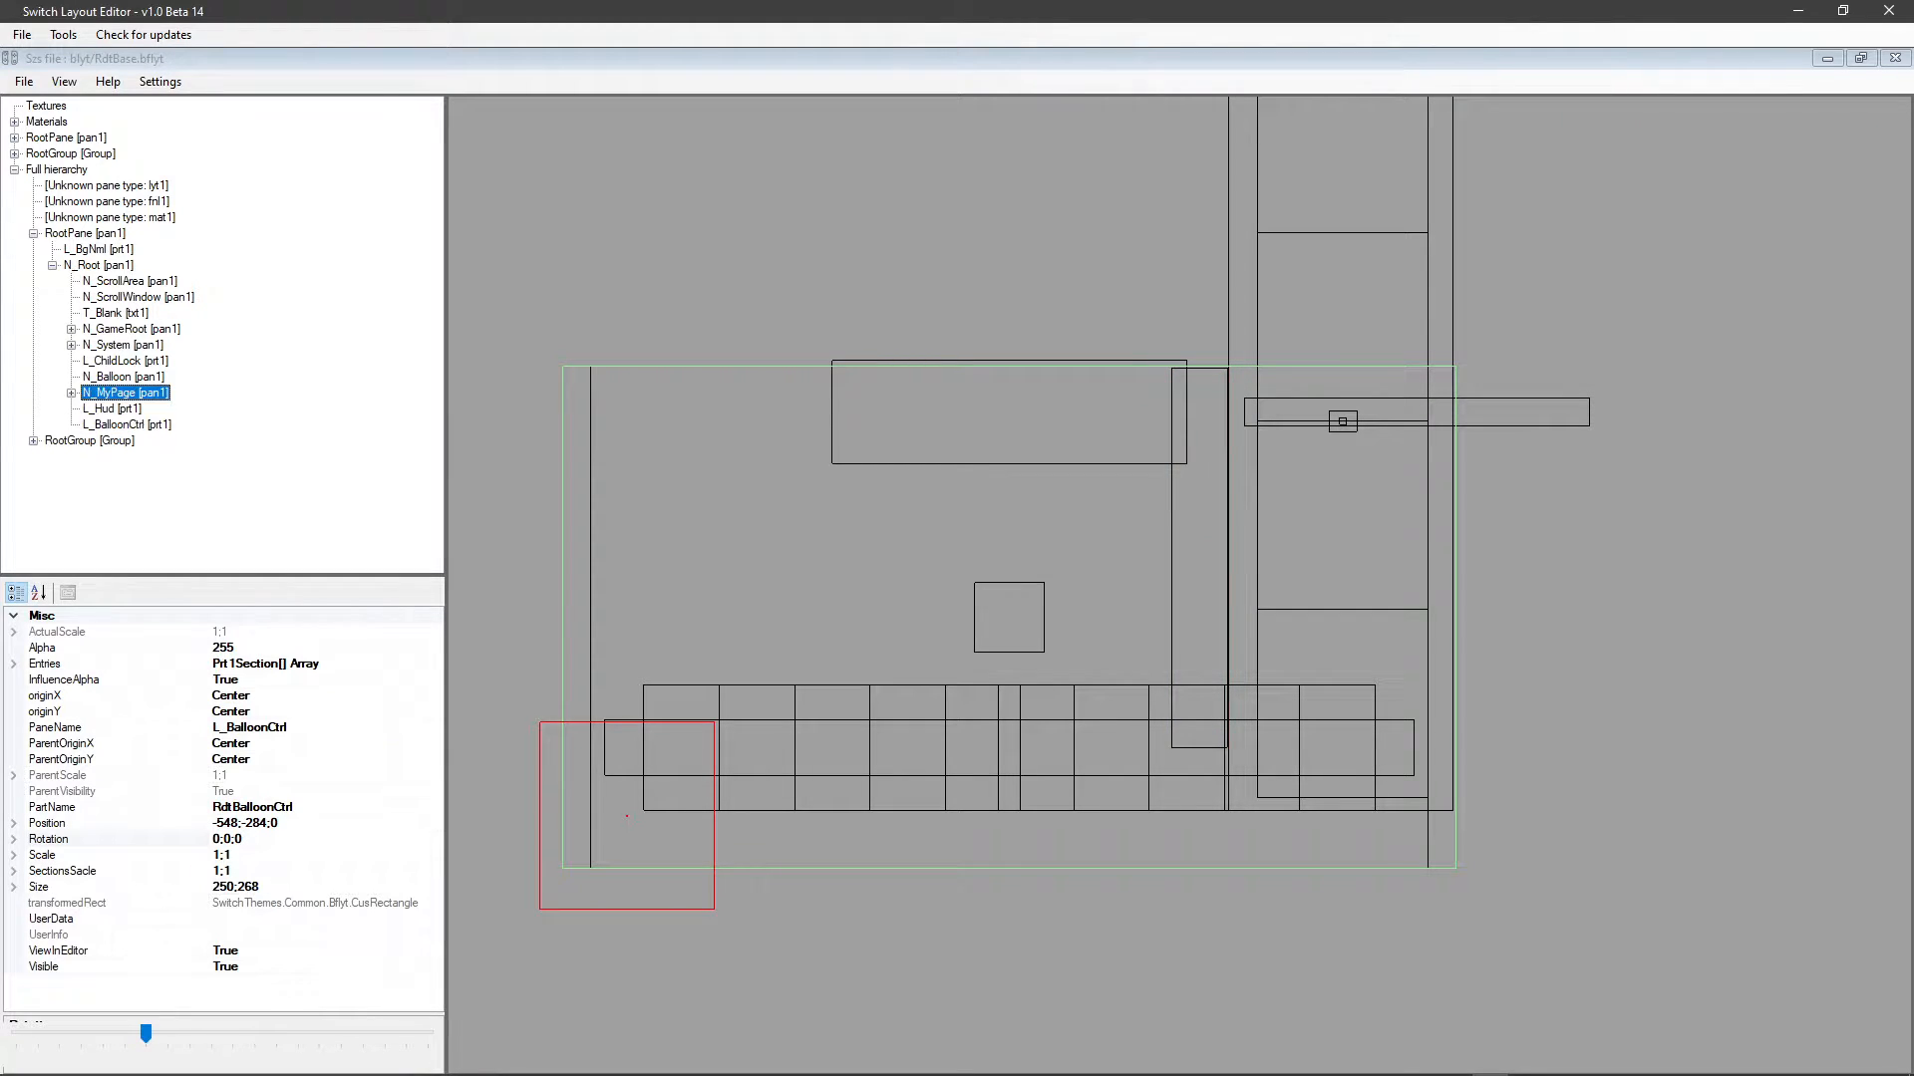
{"action": "left_click", "coordinate": [113, 408]}
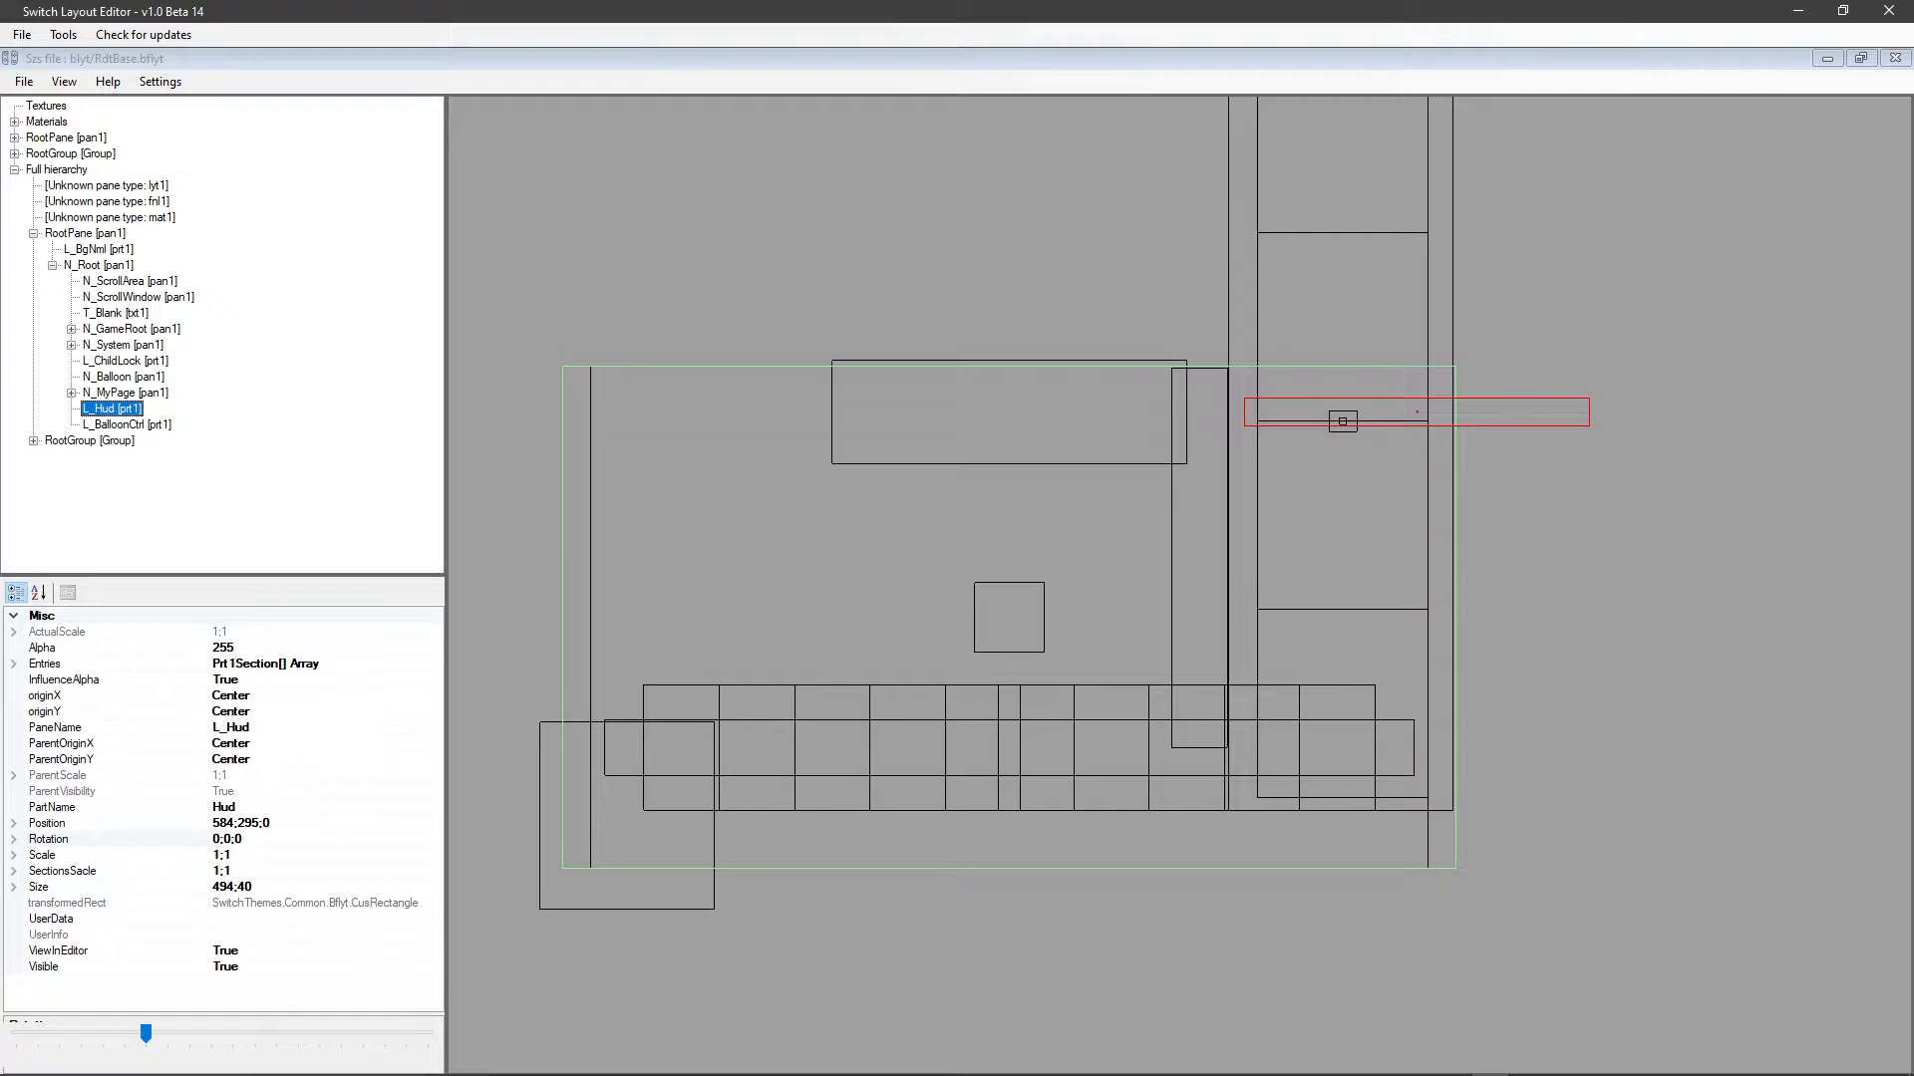
{"action": "left_click", "coordinate": [127, 425]}
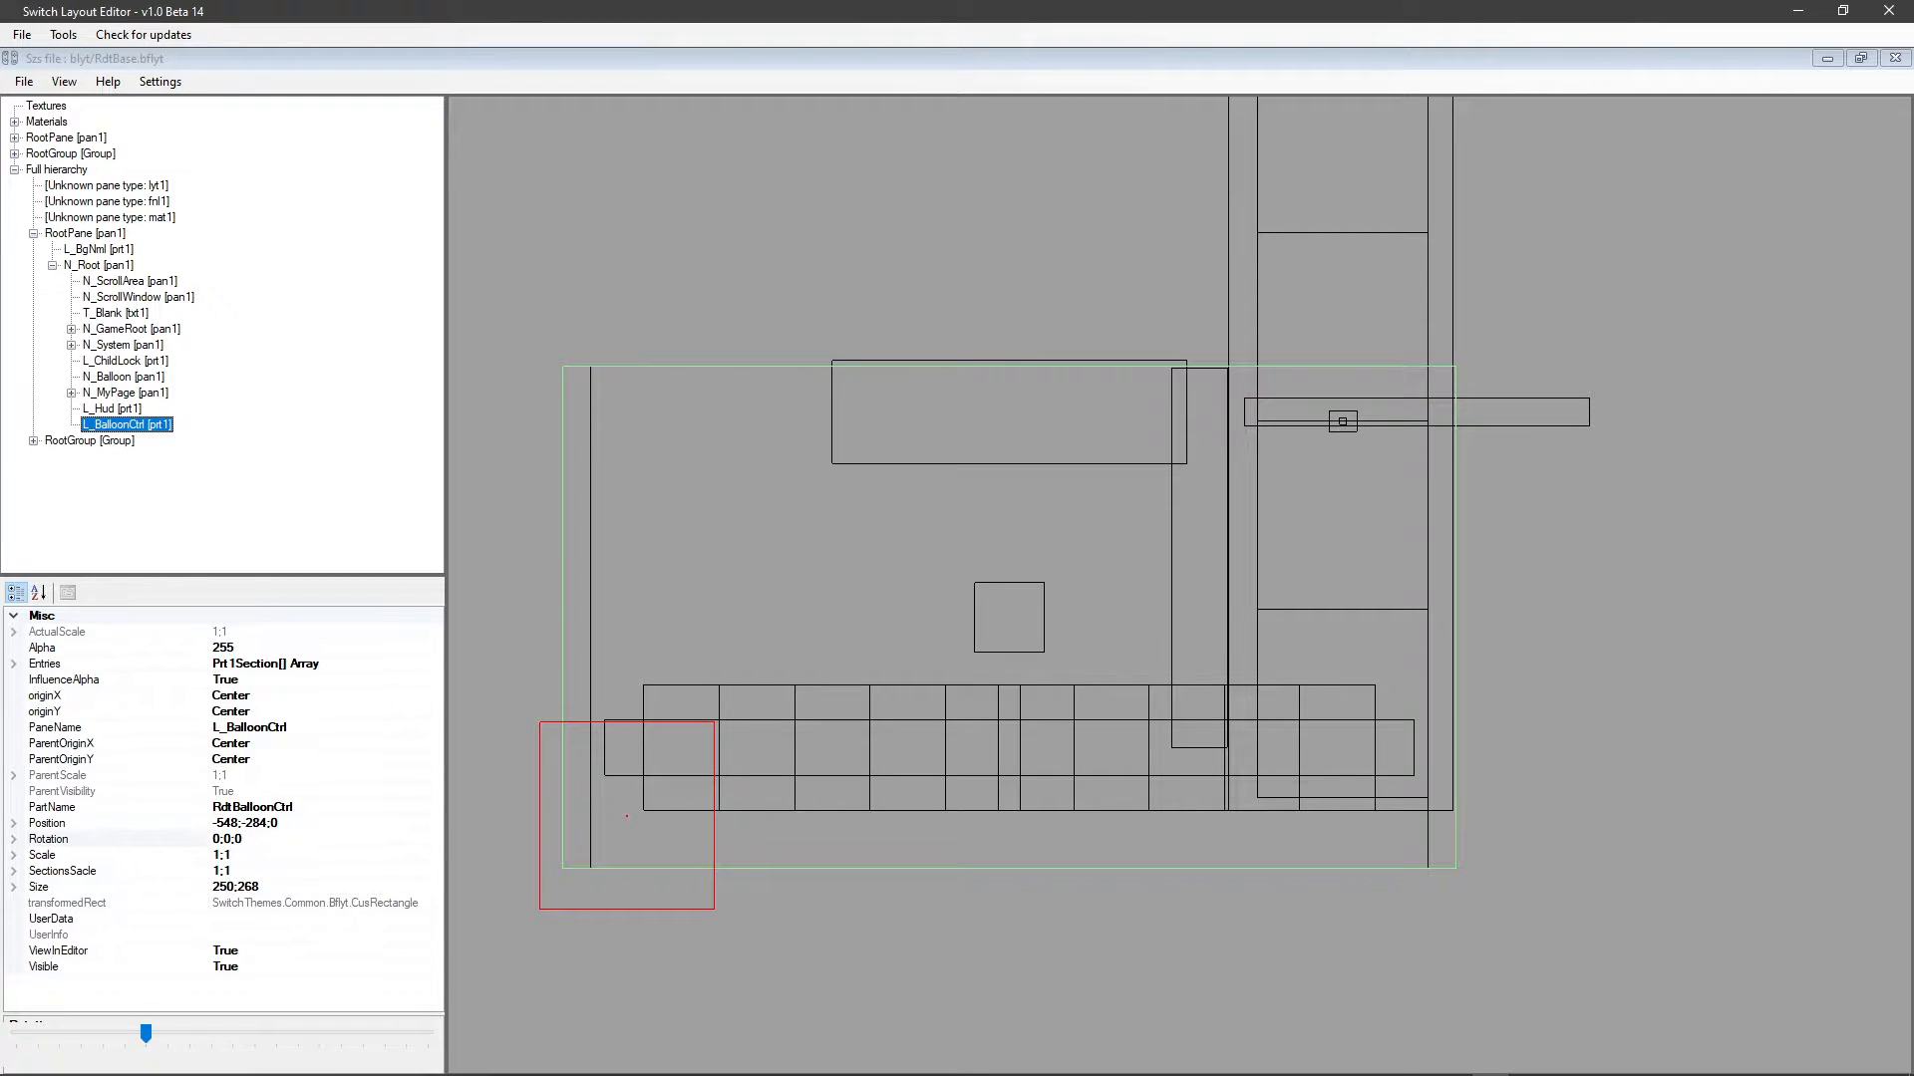
{"action": "left_click", "coordinate": [125, 393]}
{"action": "left_click", "coordinate": [124, 345]}
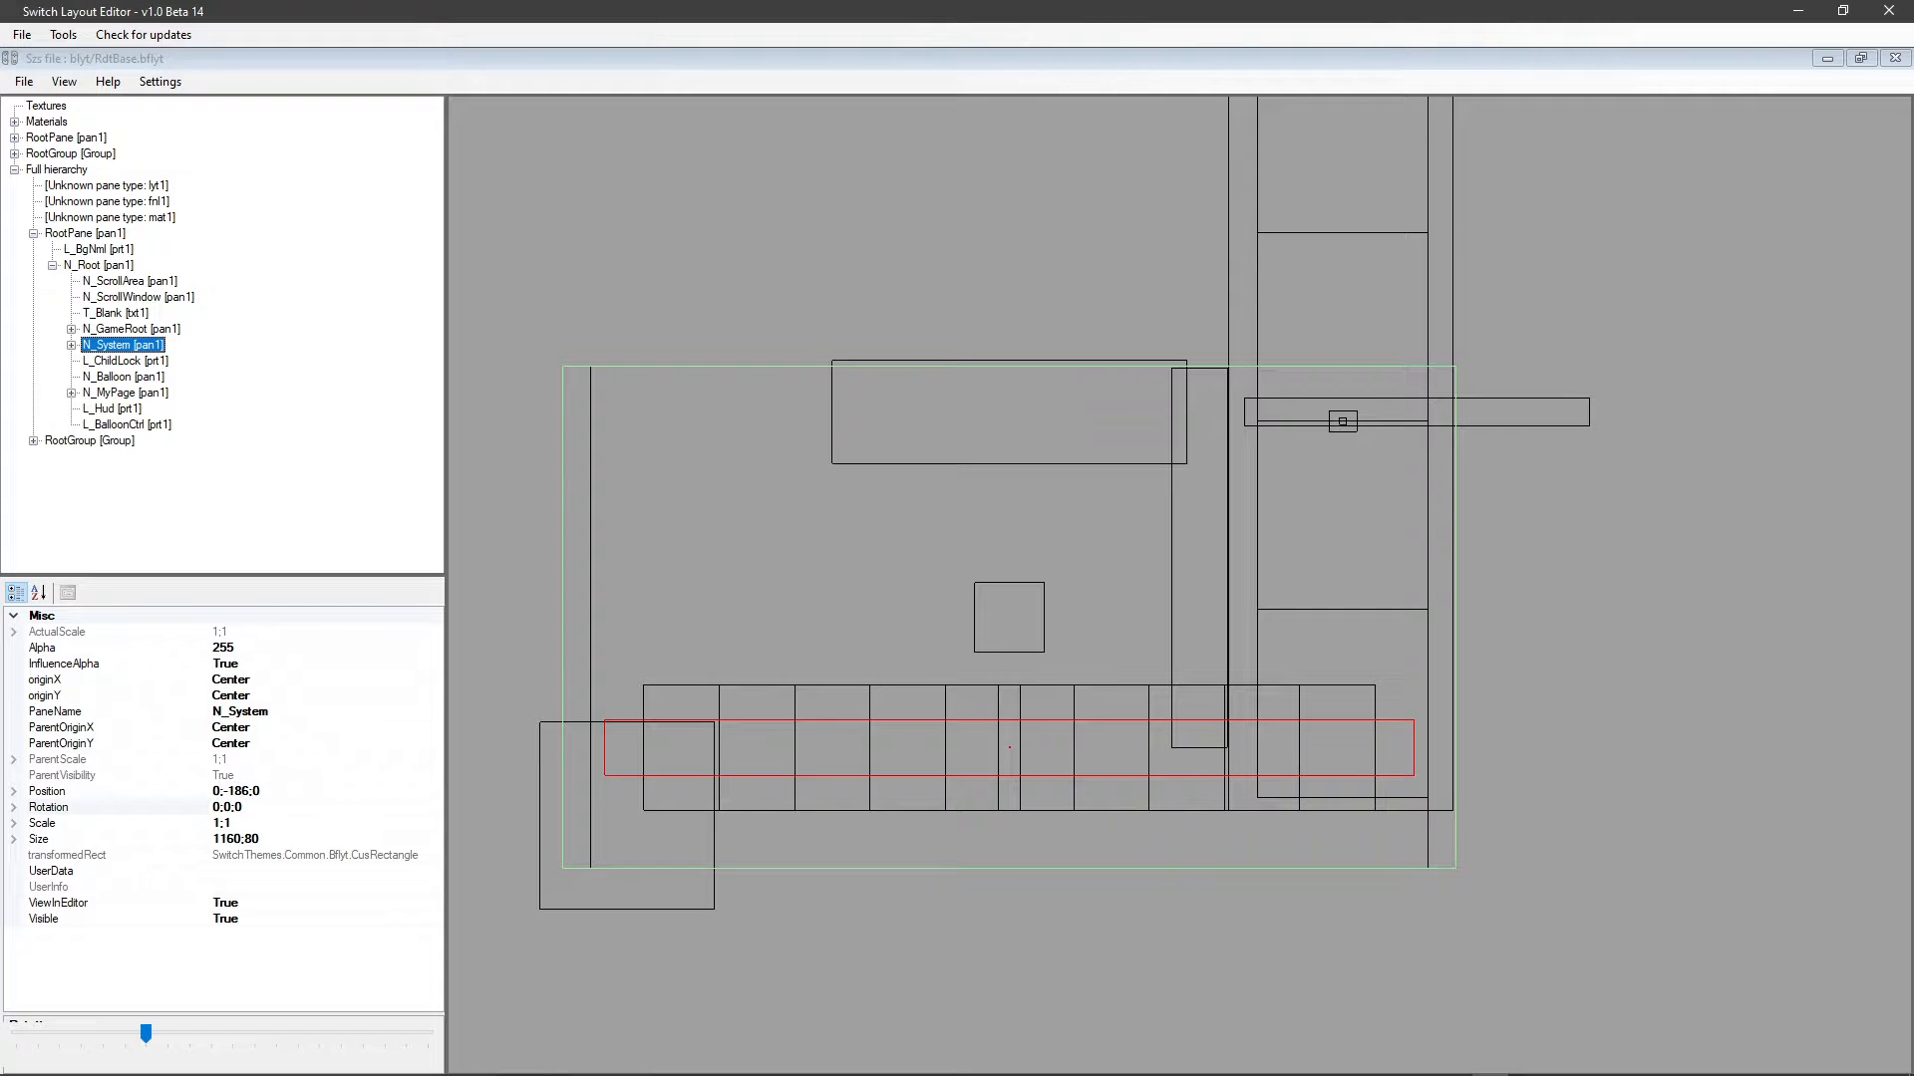
{"action": "left_click_drag", "start_coordinate": [1009, 747], "coordinate": [967, 524]}
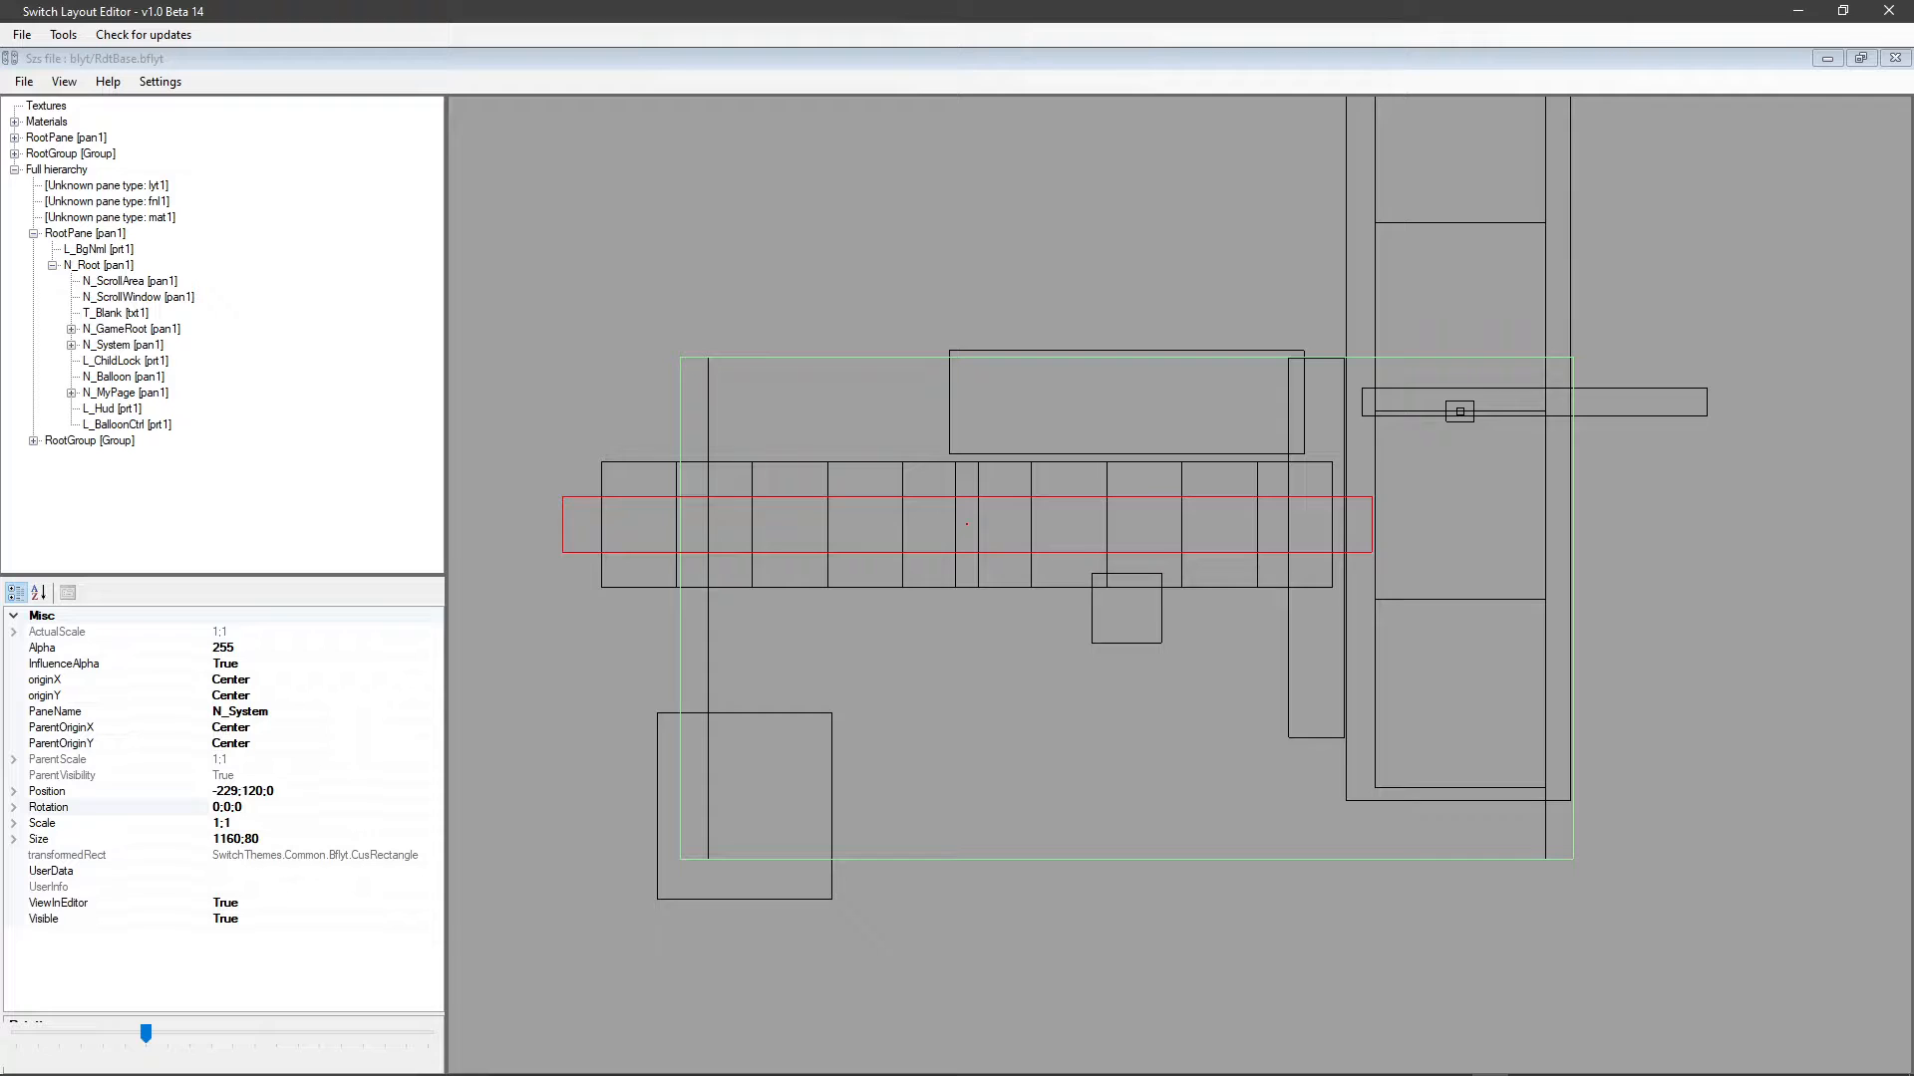
Scale the N_System pane to 0.7;0.7 and move it to about -191;293;0, along the layout's upper edge.
{"action": "left_click", "coordinate": [215, 824]}
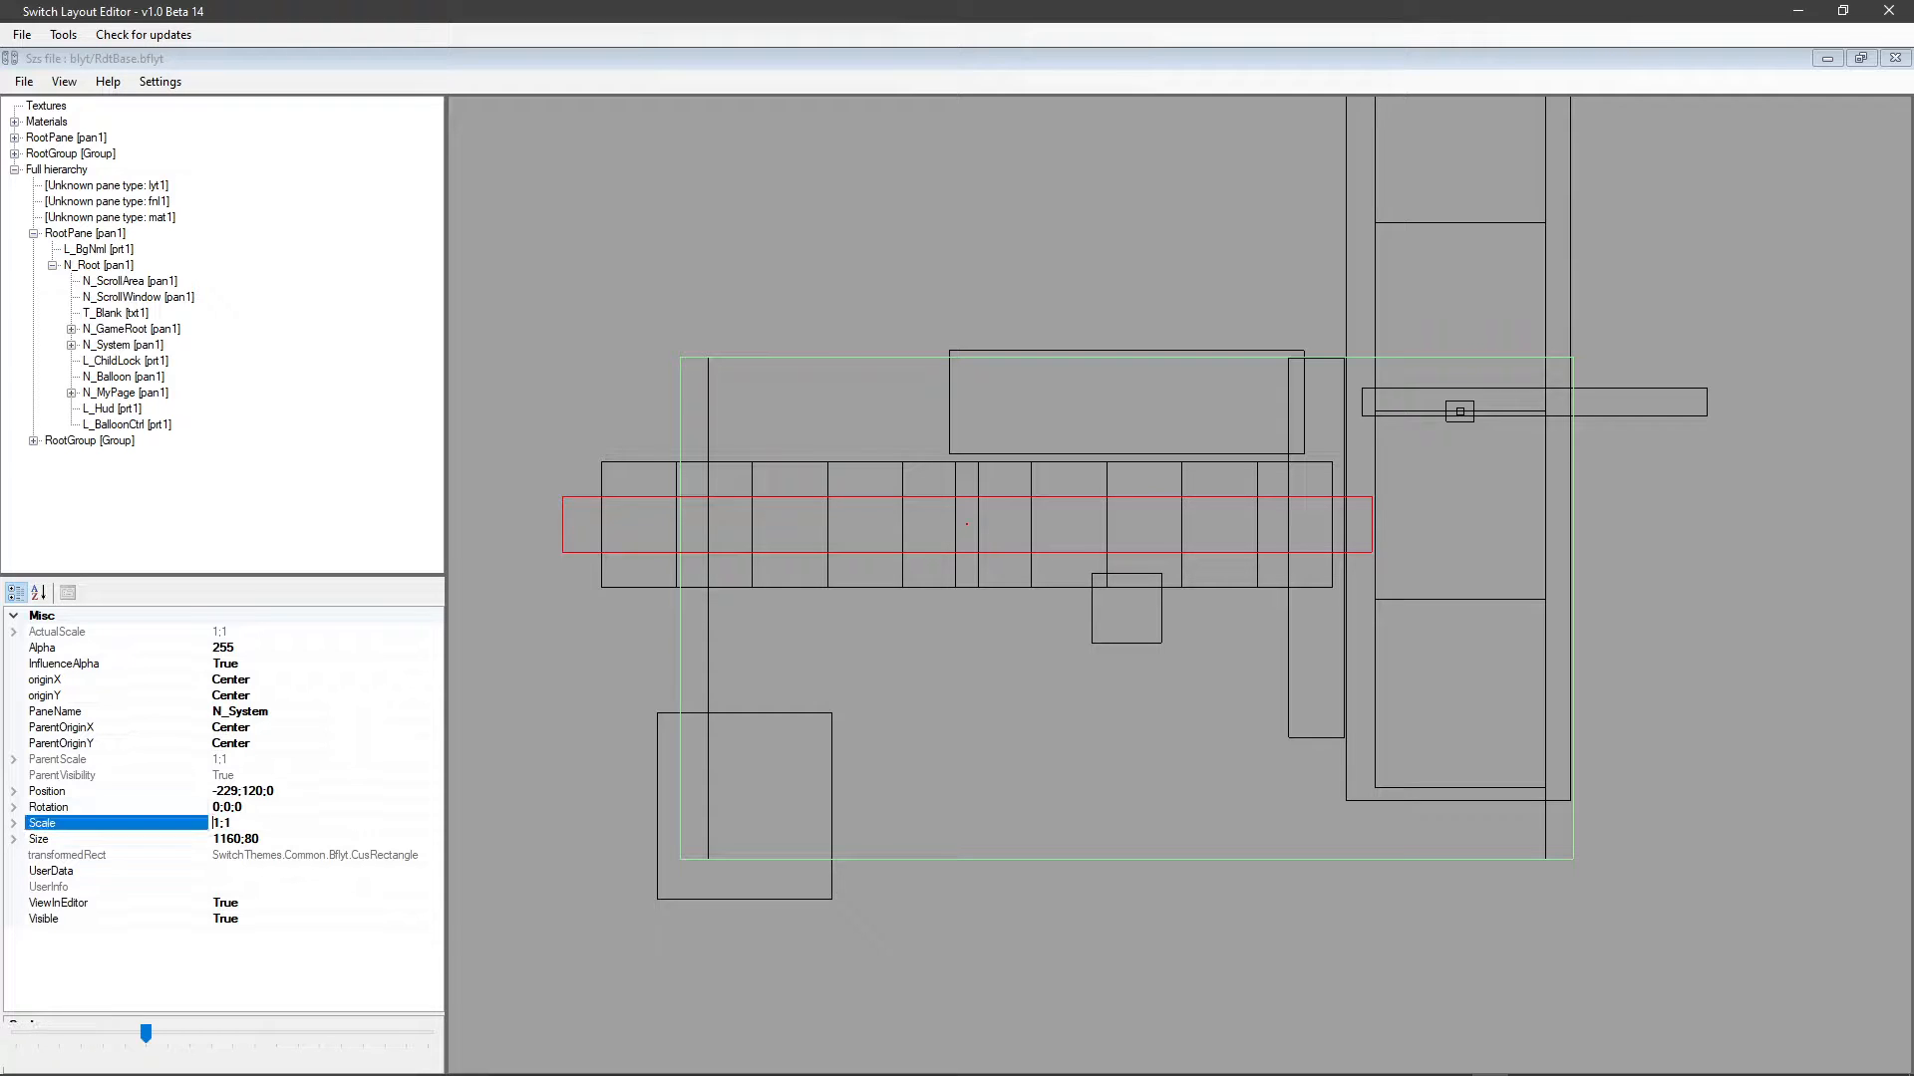
{"action": "key", "text": "BackSpace"}
{"action": "type", "text": "0.5"}
{"action": "key", "text": "Return"}
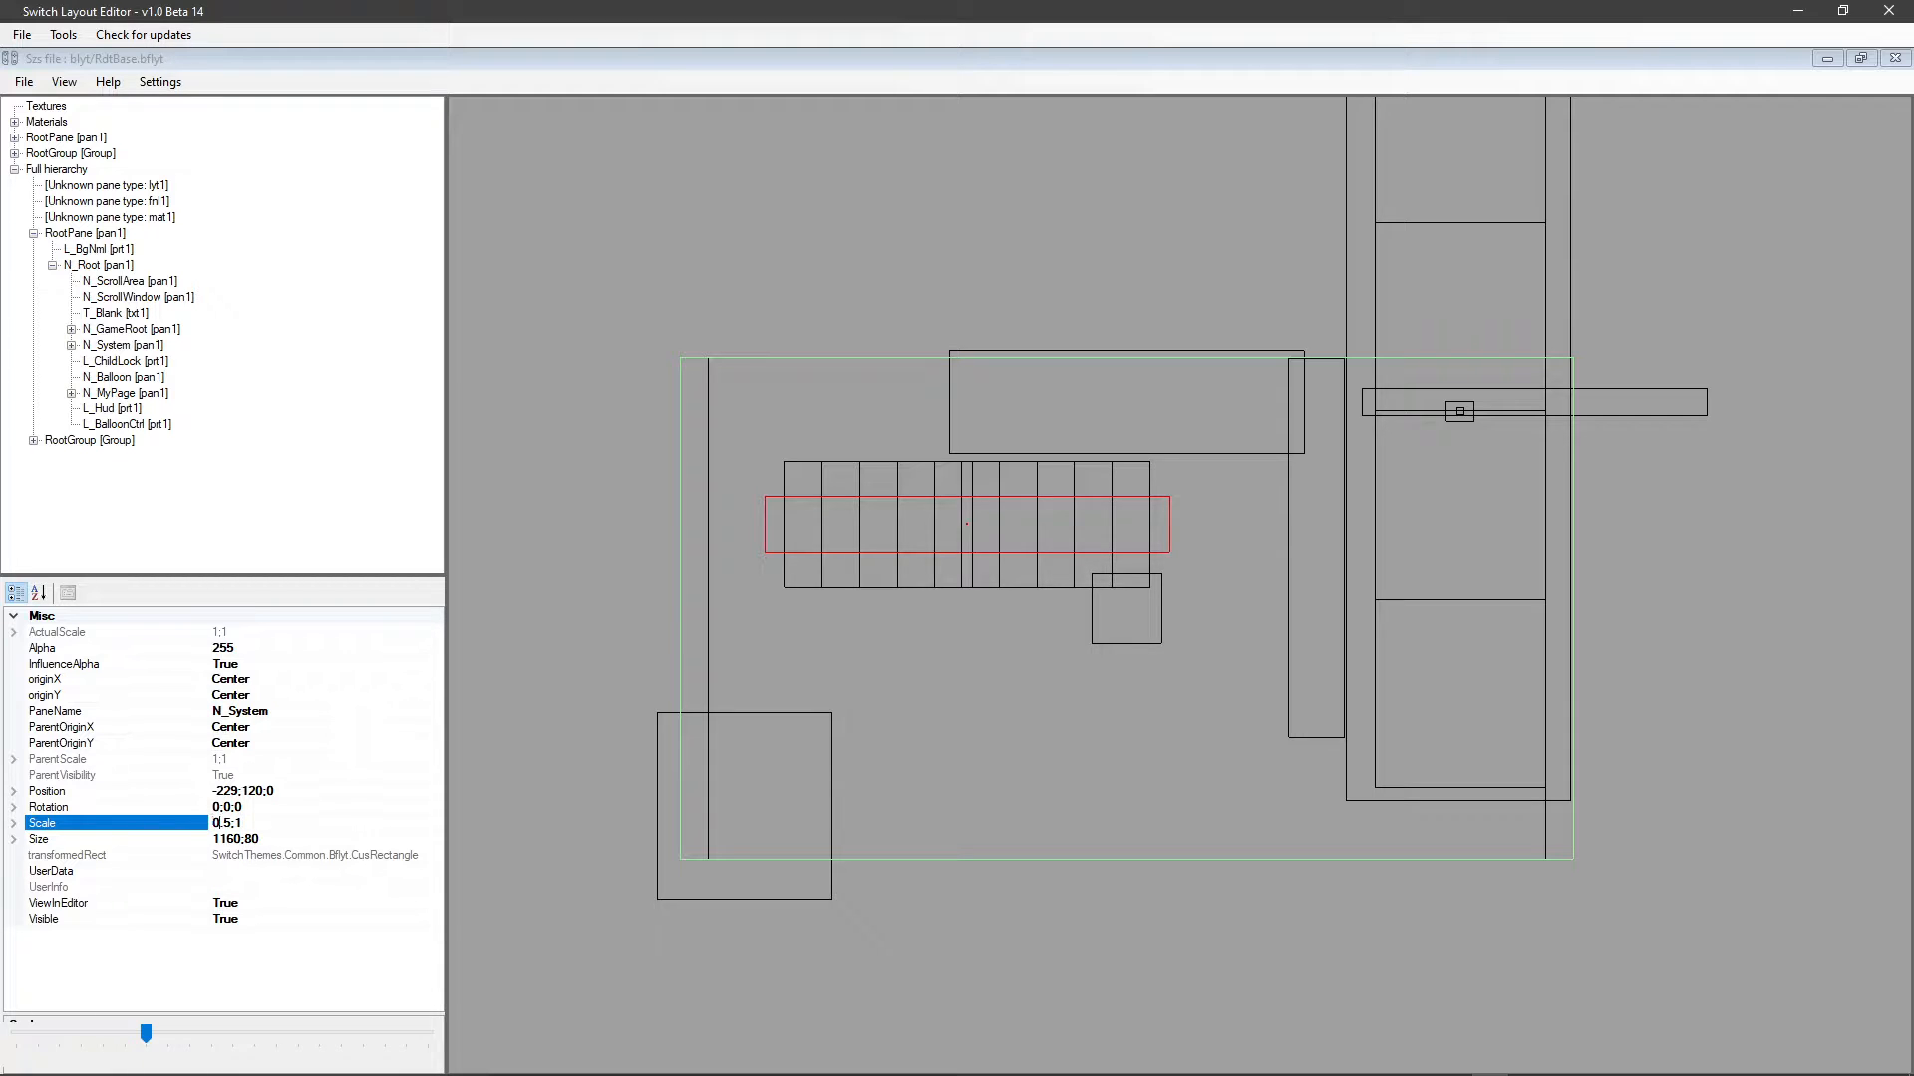
{"action": "key", "text": "BackSpace"}
{"action": "type", "text": "7"}
{"action": "key", "text": "Return"}
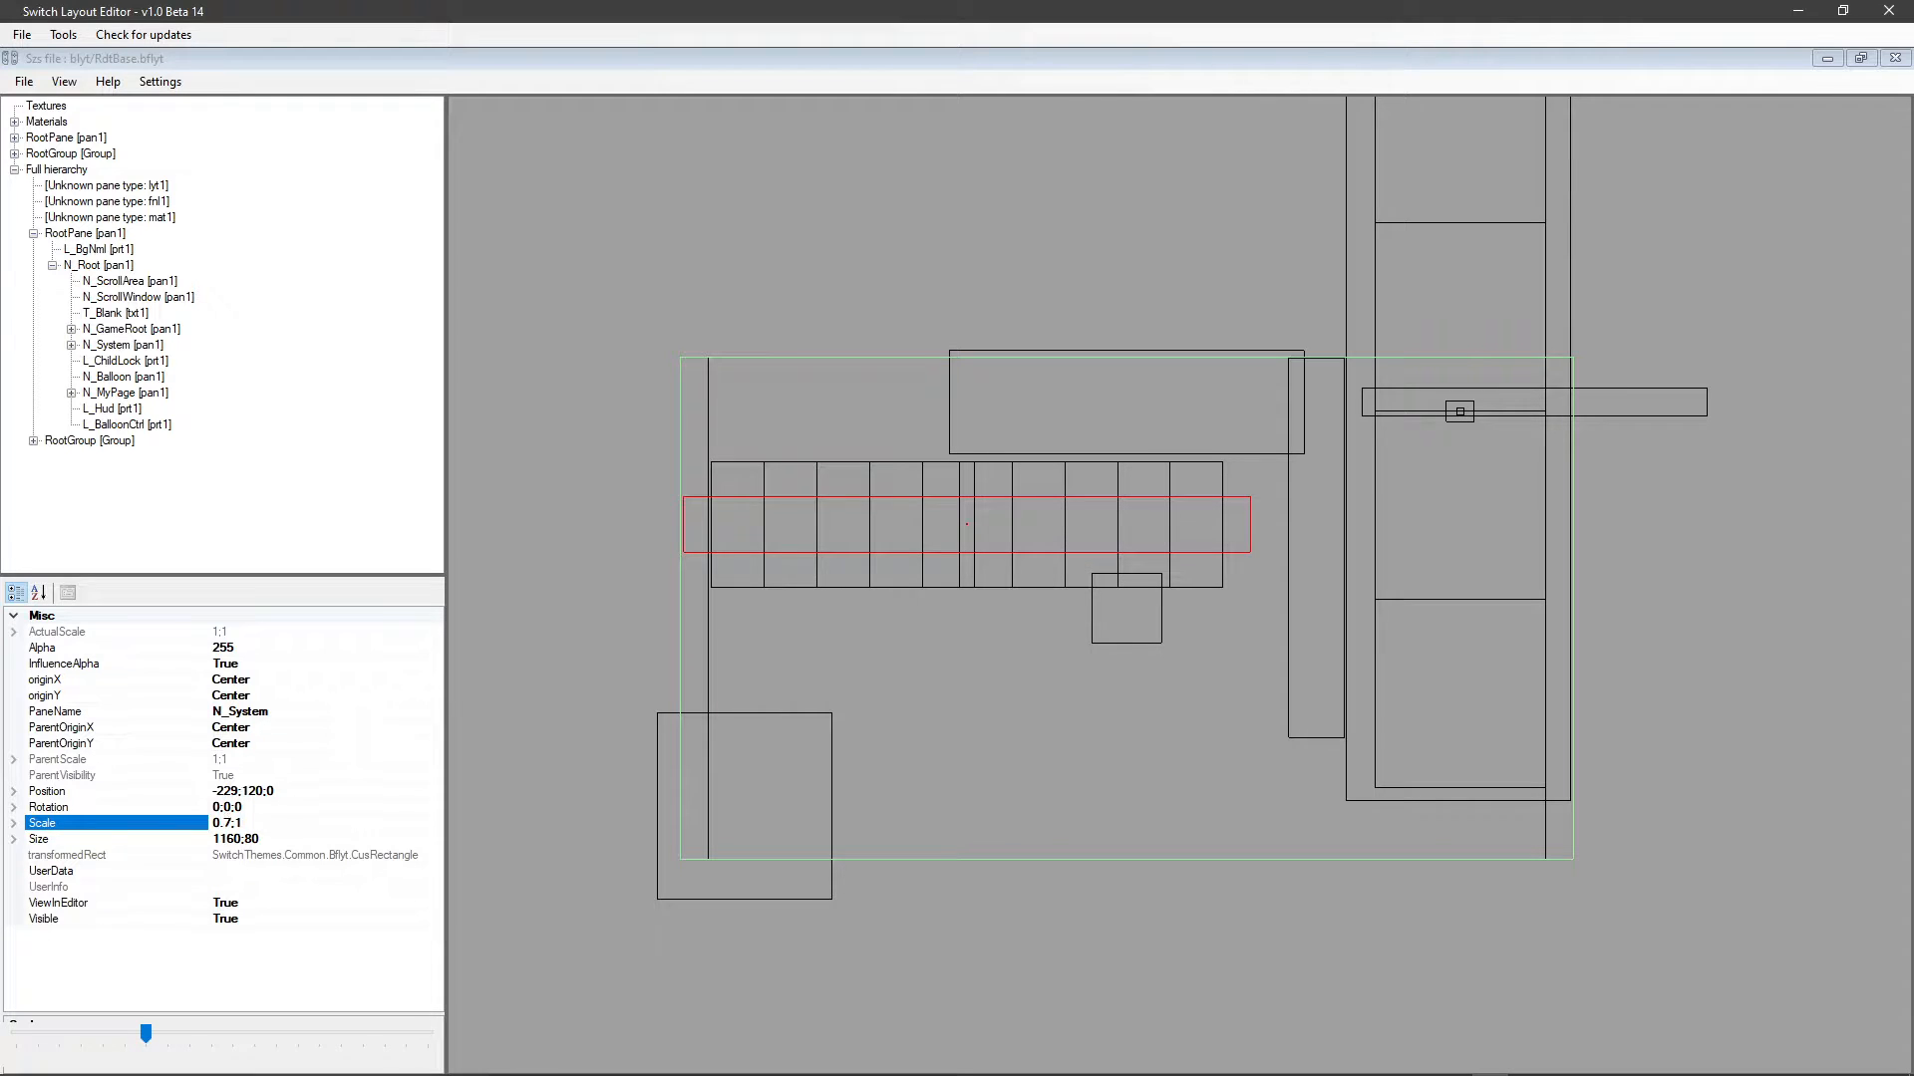
{"action": "key", "text": "BackSpace"}
{"action": "type", "text": "0.7"}
{"action": "key", "text": "Return"}
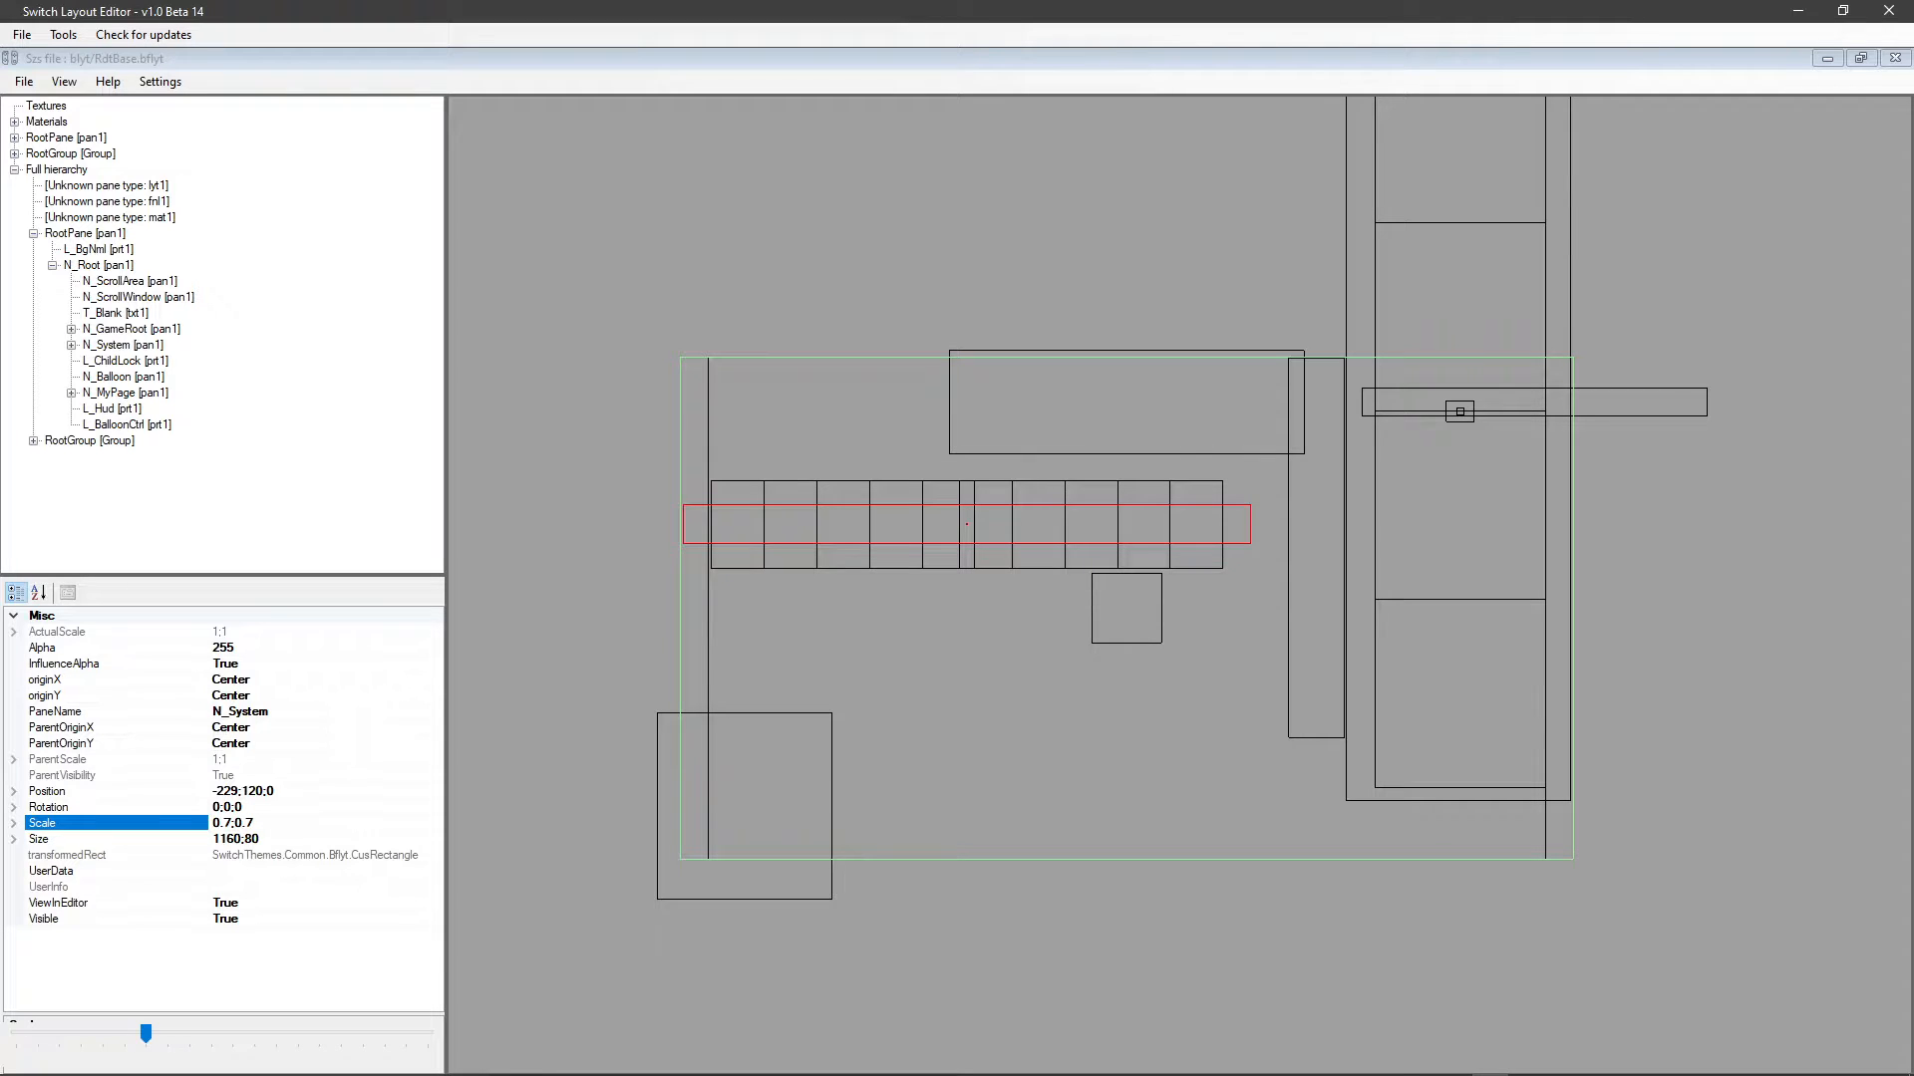
{"action": "left_click_drag", "start_coordinate": [967, 524], "coordinate": [994, 404]}
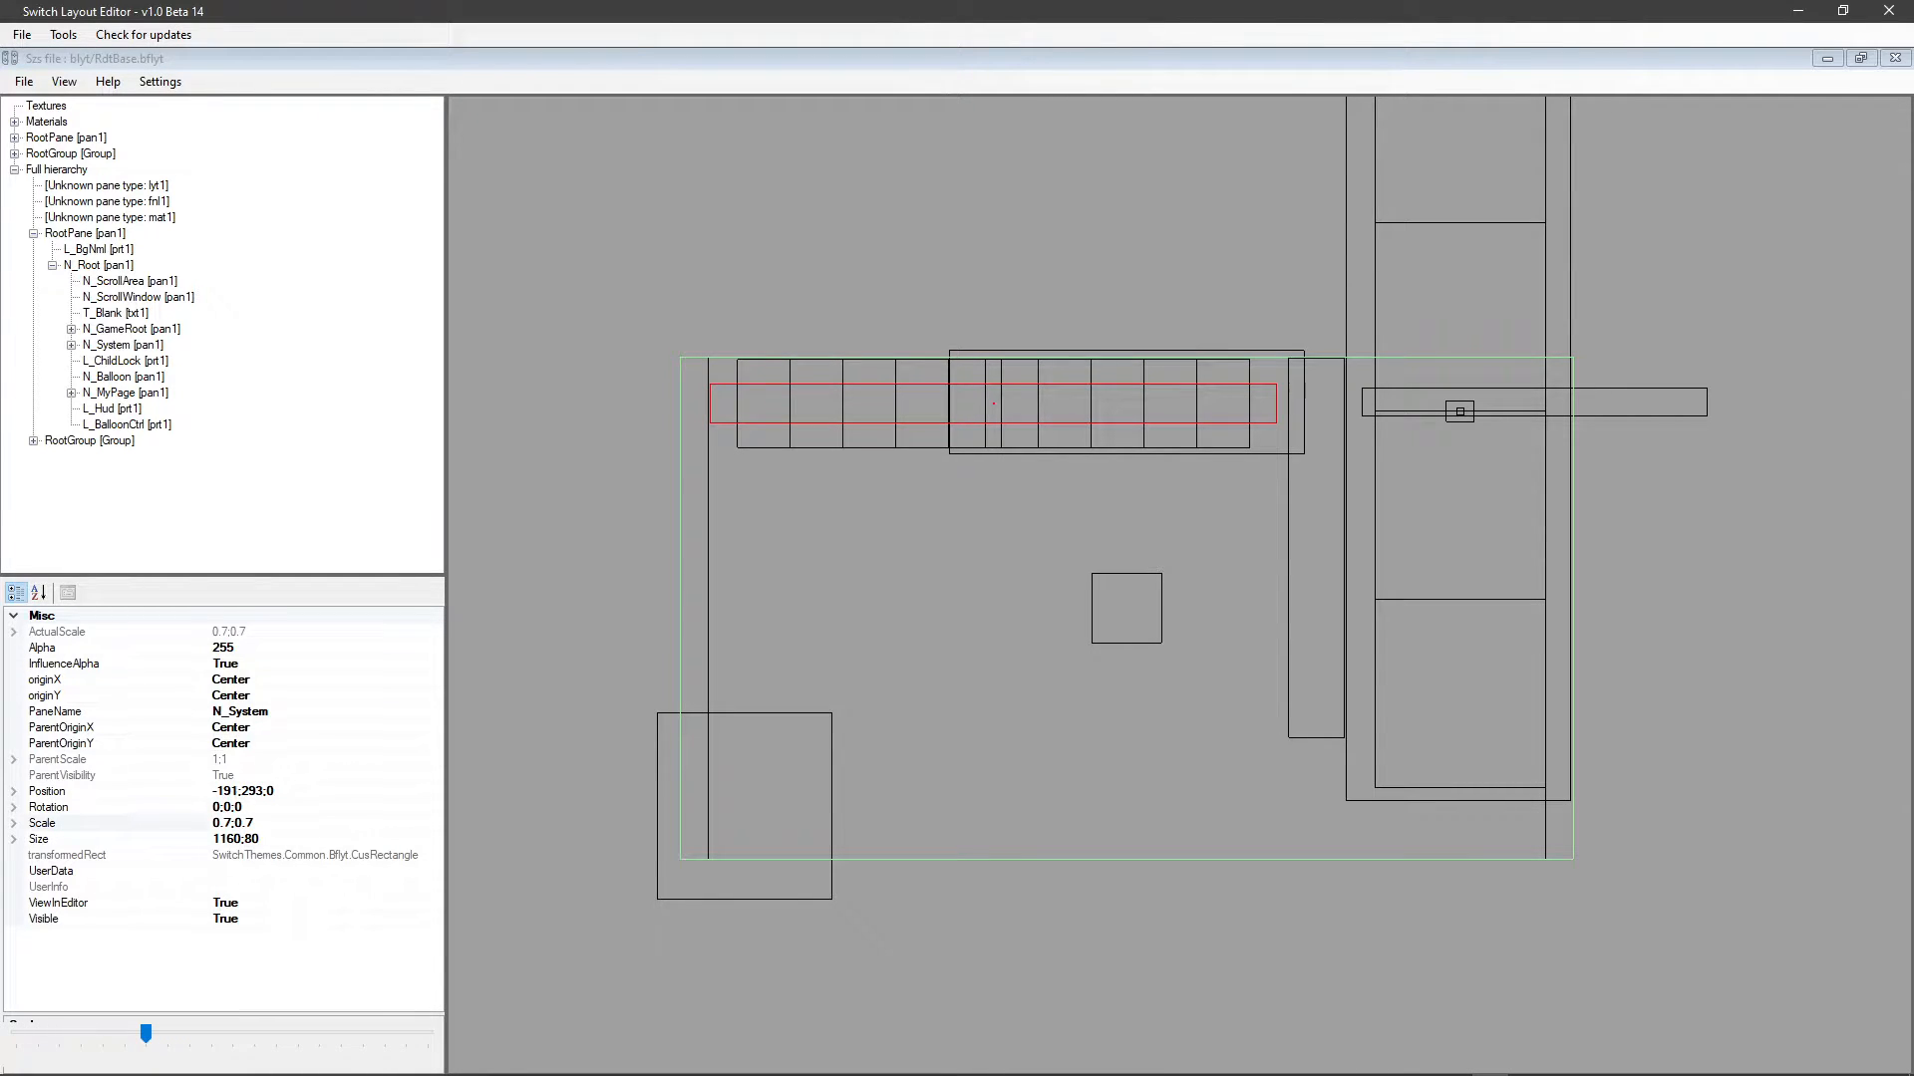
Move the L_ChildLock pane out of the visible layout area to about -681;504;0.
{"action": "left_click", "coordinate": [126, 360]}
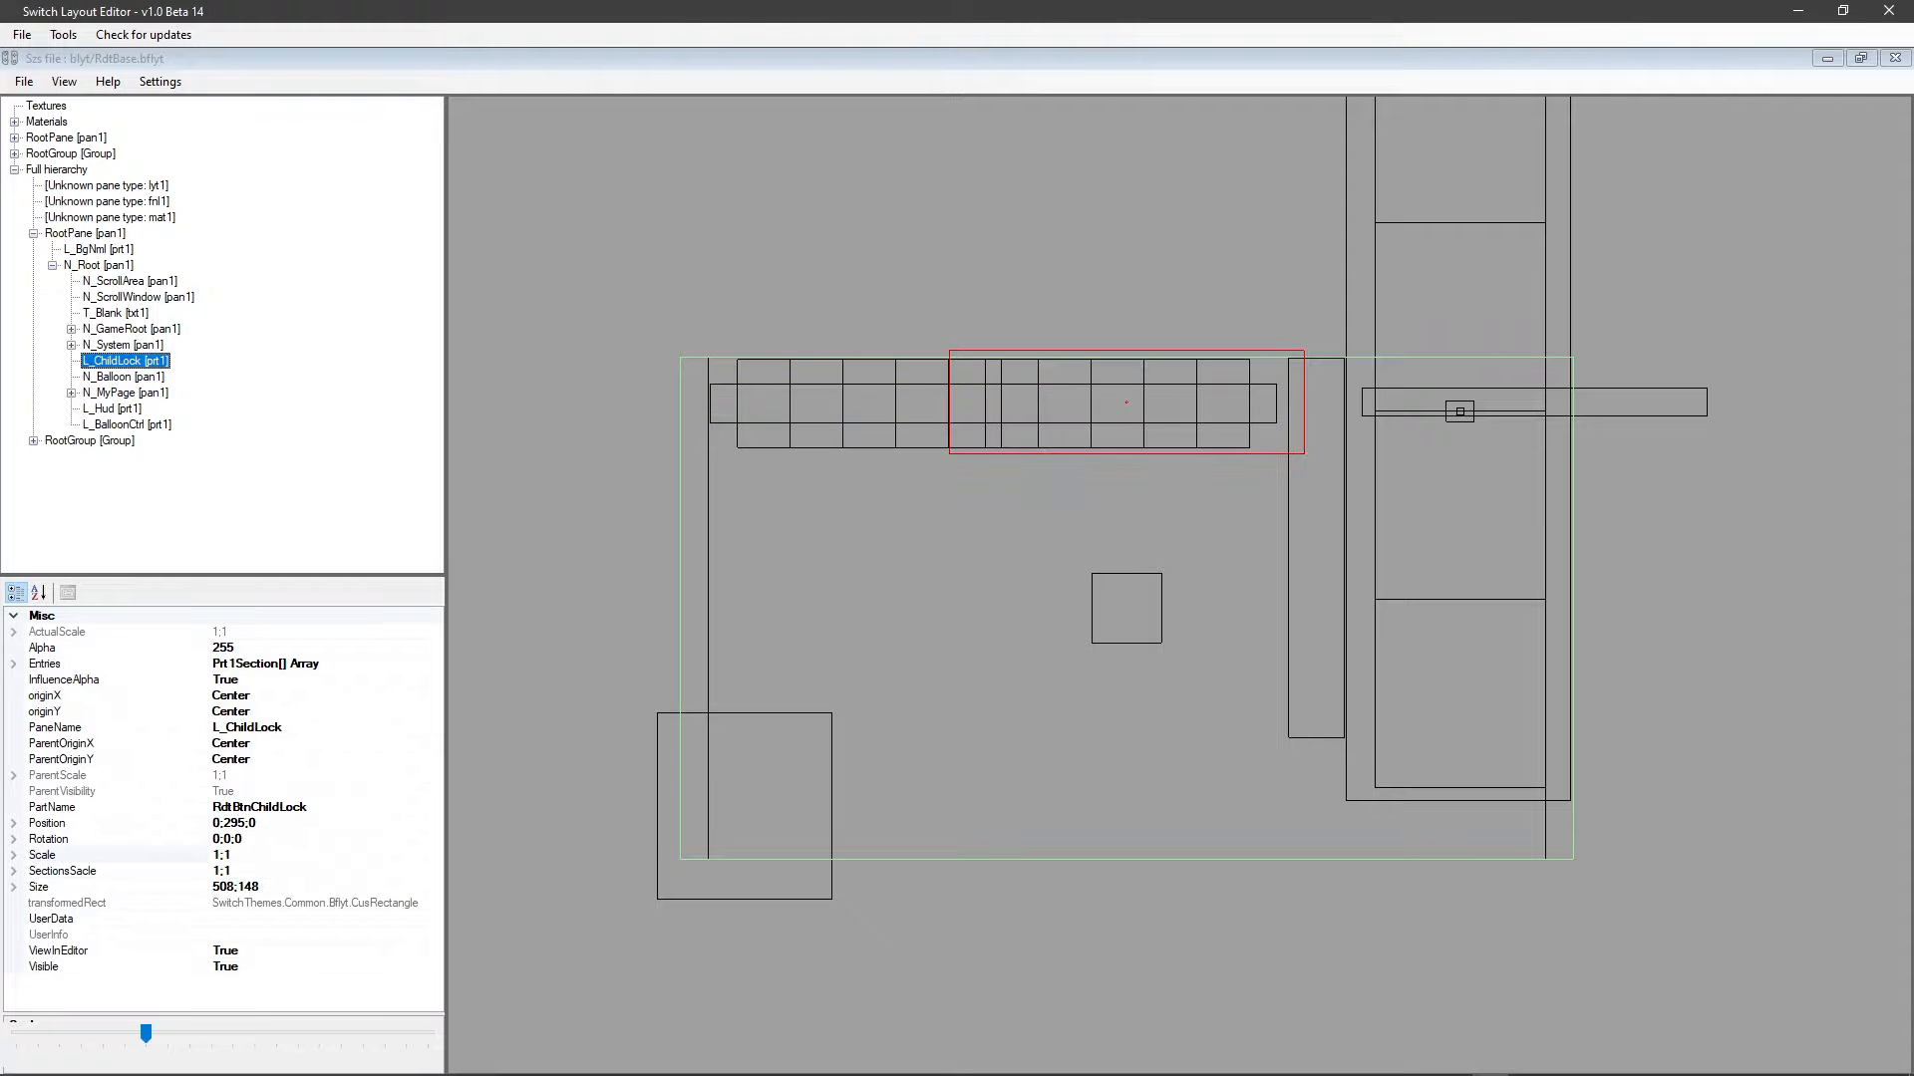
{"action": "left_click_drag", "start_coordinate": [1126, 402], "coordinate": [651, 256]}
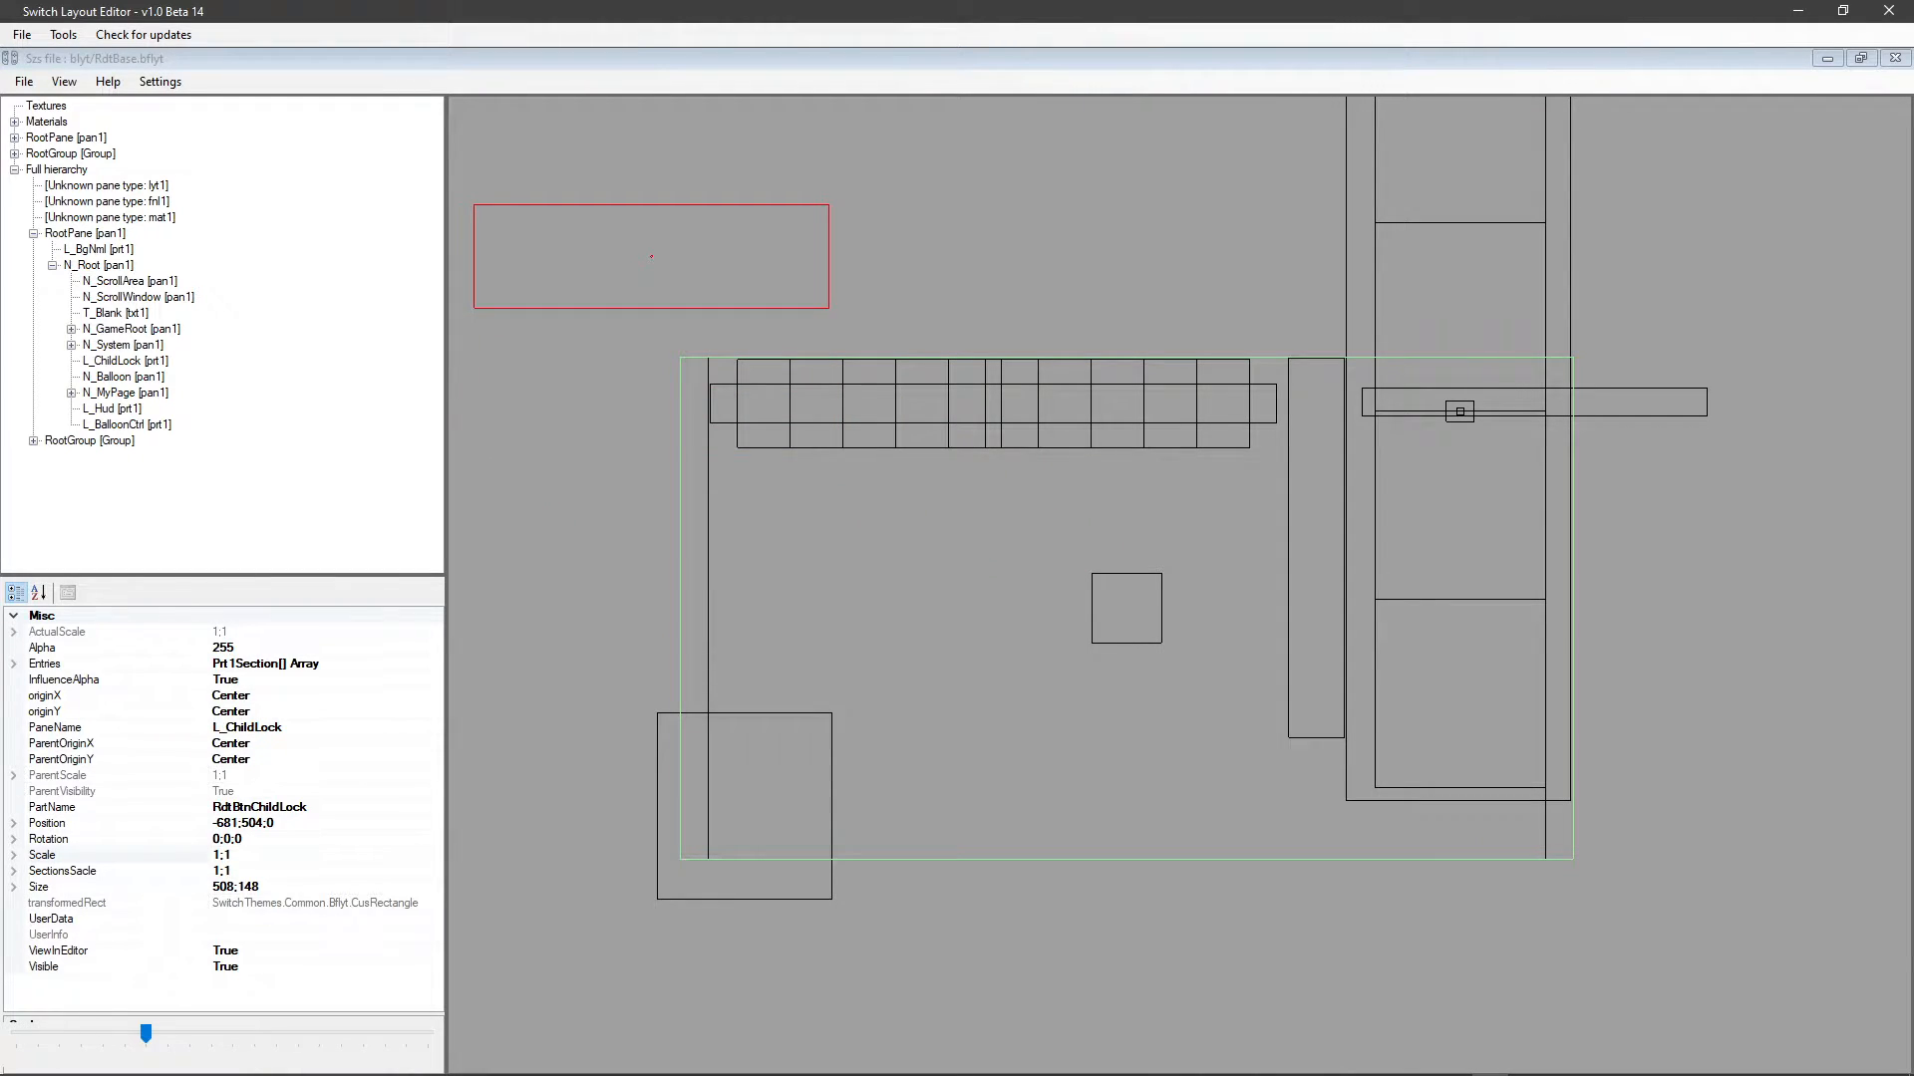
{"action": "left_click_drag", "start_coordinate": [997, 538], "coordinate": [844, 621]}
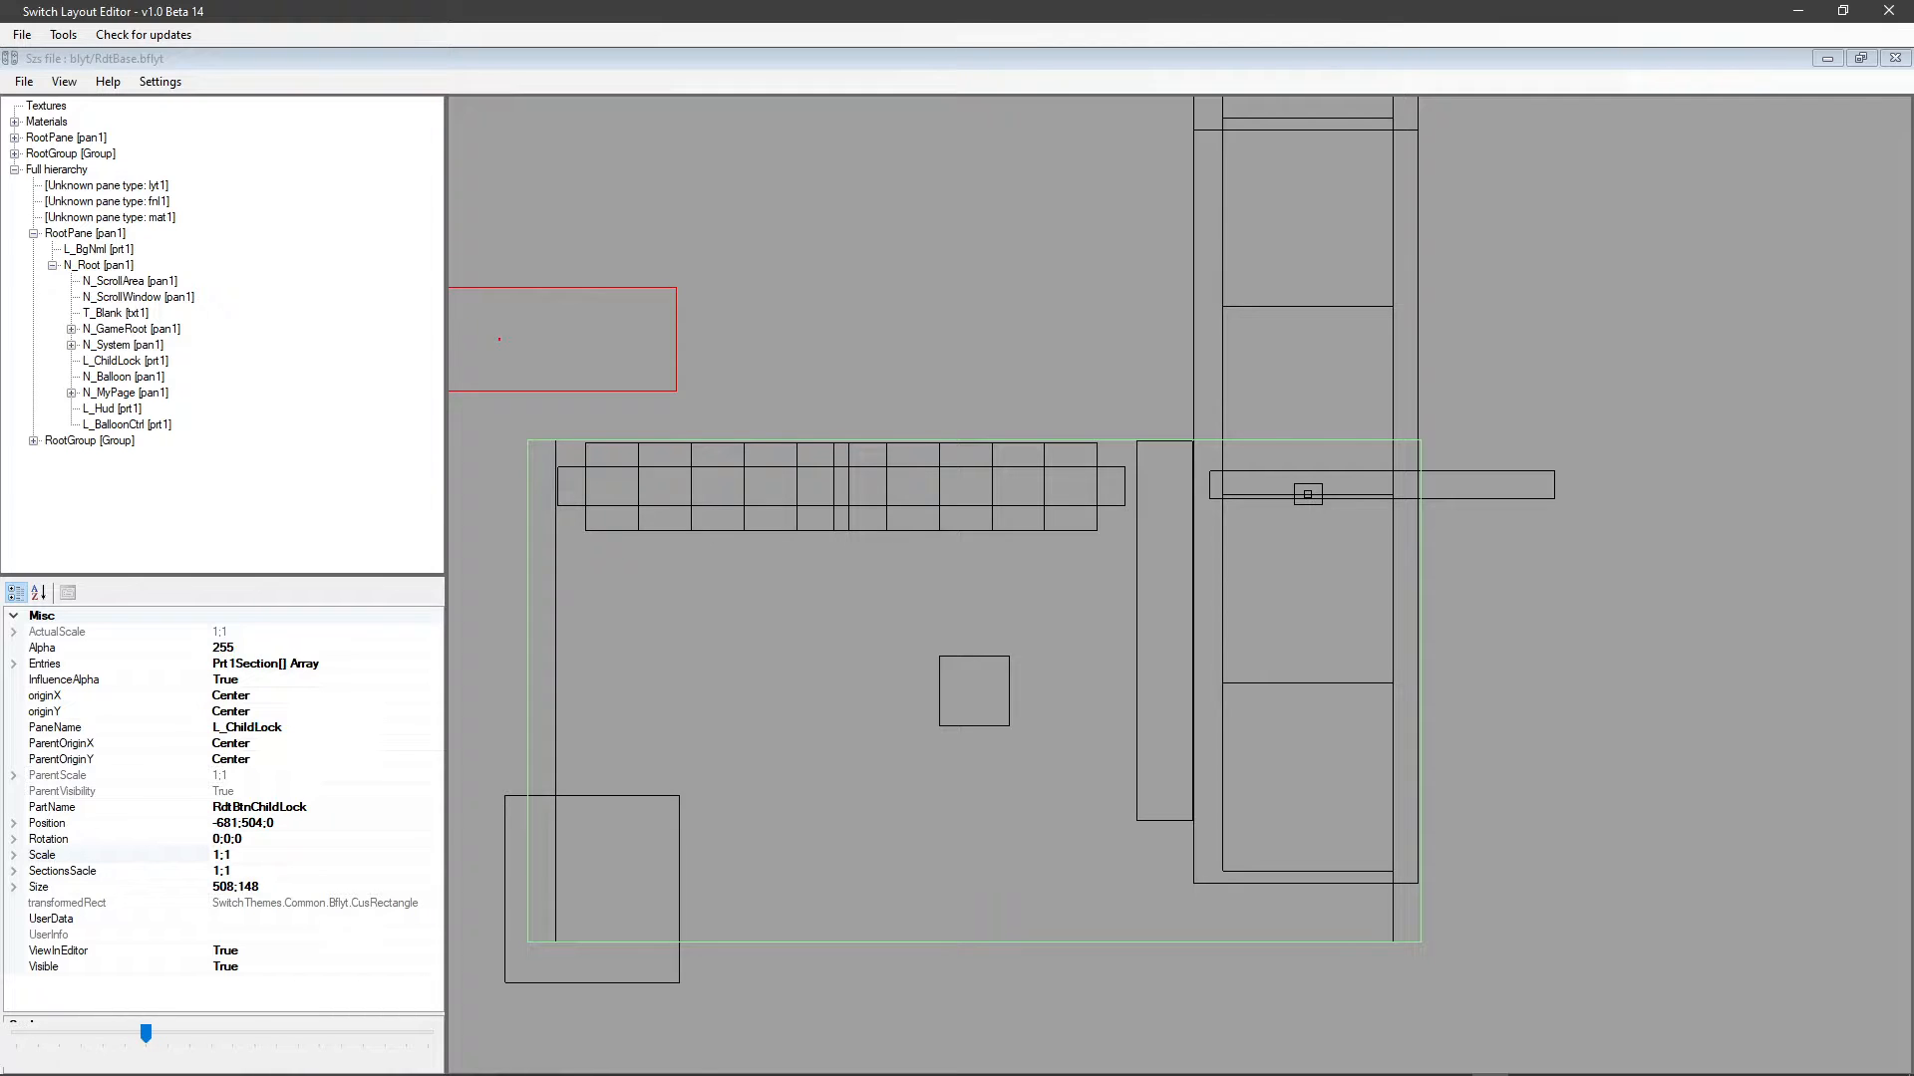
{"action": "left_click_drag", "start_coordinate": [974, 598], "coordinate": [972, 597]}
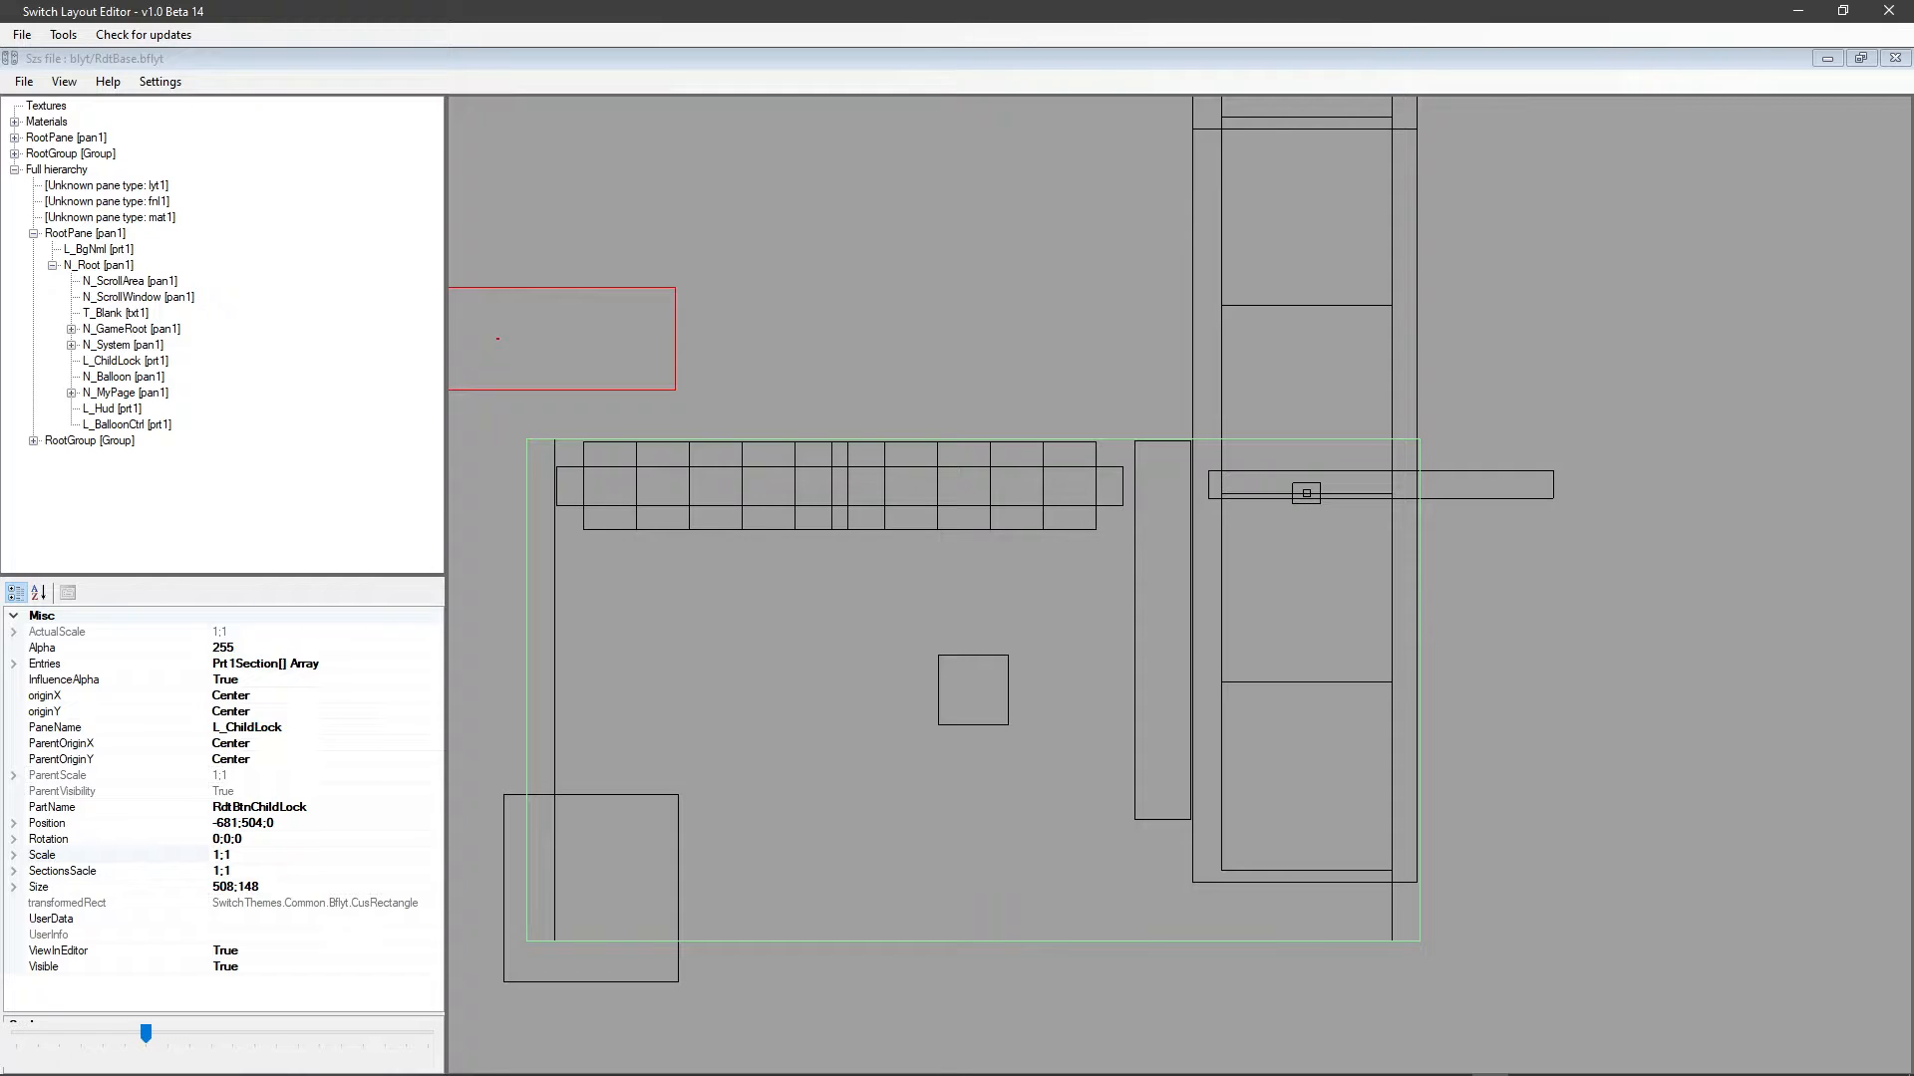
Move the L_Hud pane directly beneath the N_System button row, aligned with the row's first button.
{"action": "left_click", "coordinate": [111, 408]}
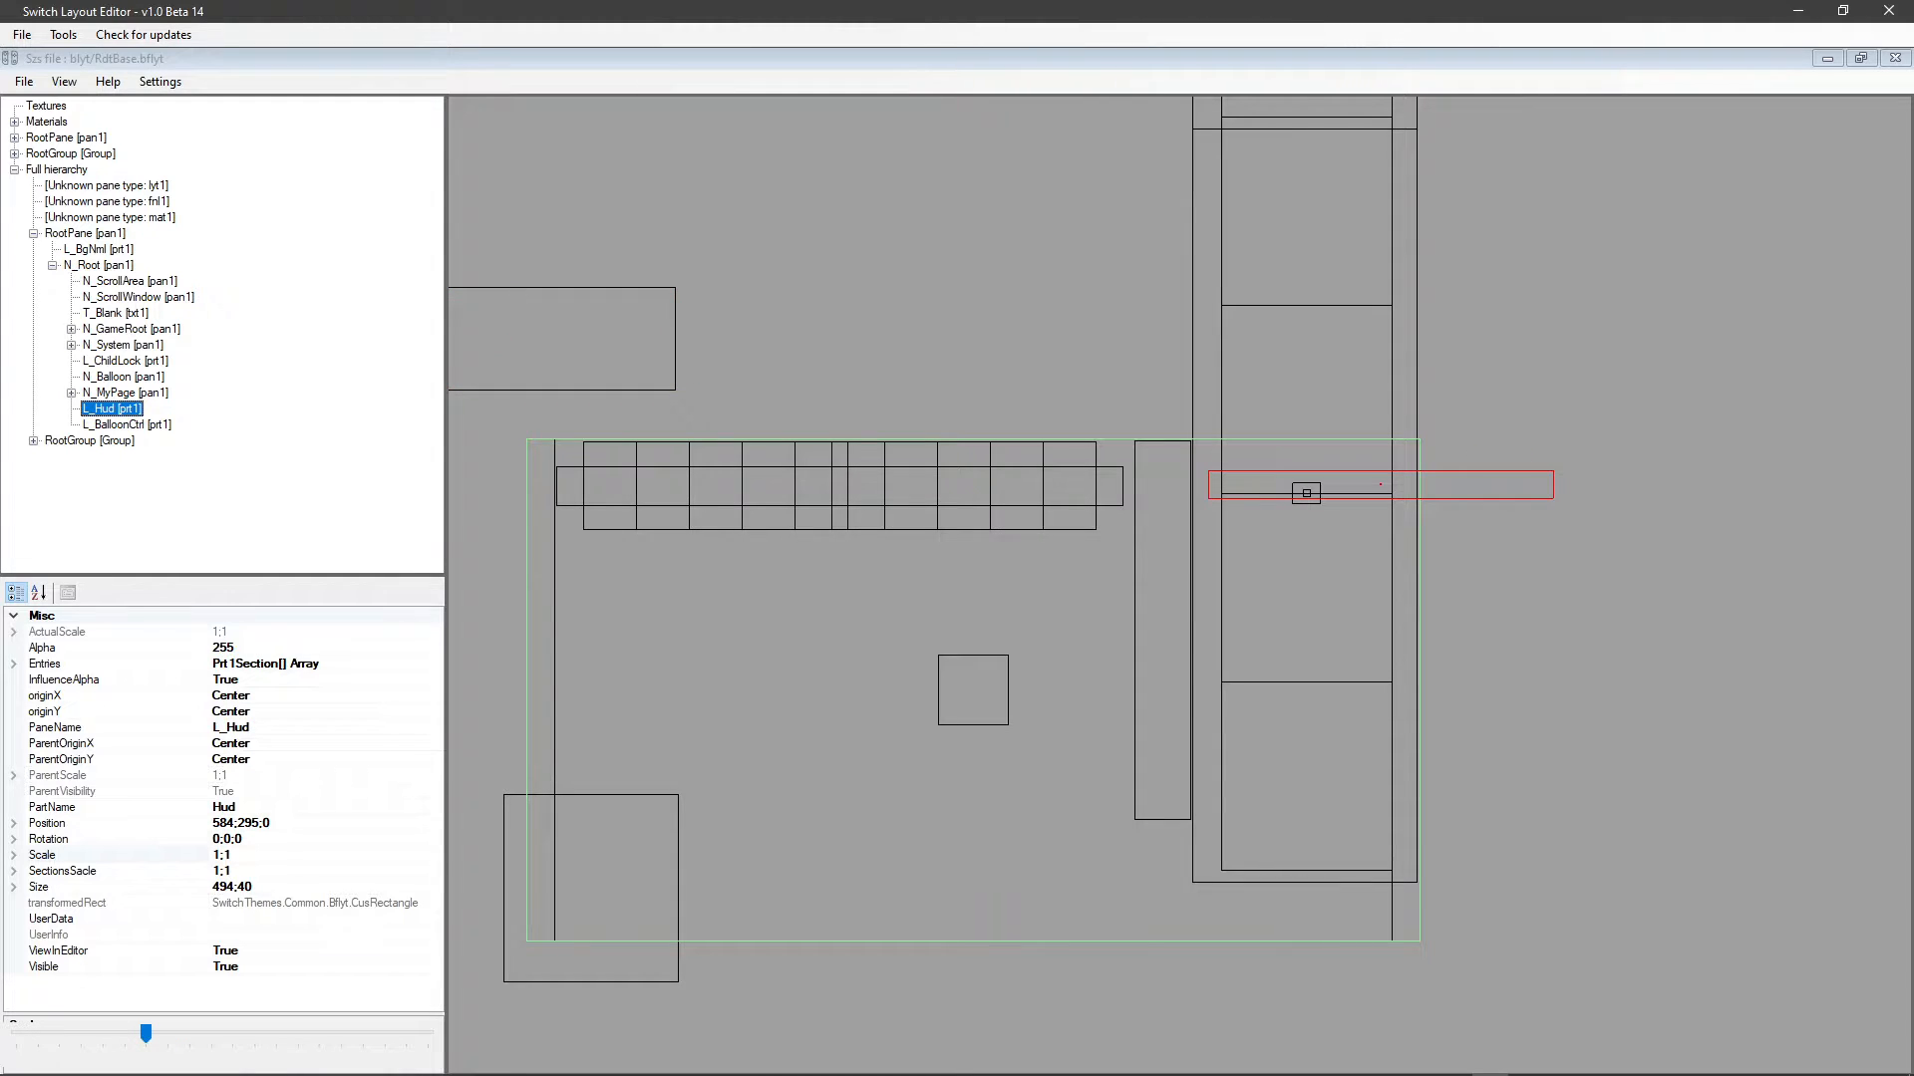
{"action": "left_click_drag", "start_coordinate": [1380, 483], "coordinate": [1222, 552]}
{"action": "left_click_drag", "start_coordinate": [850, 577], "coordinate": [755, 561]}
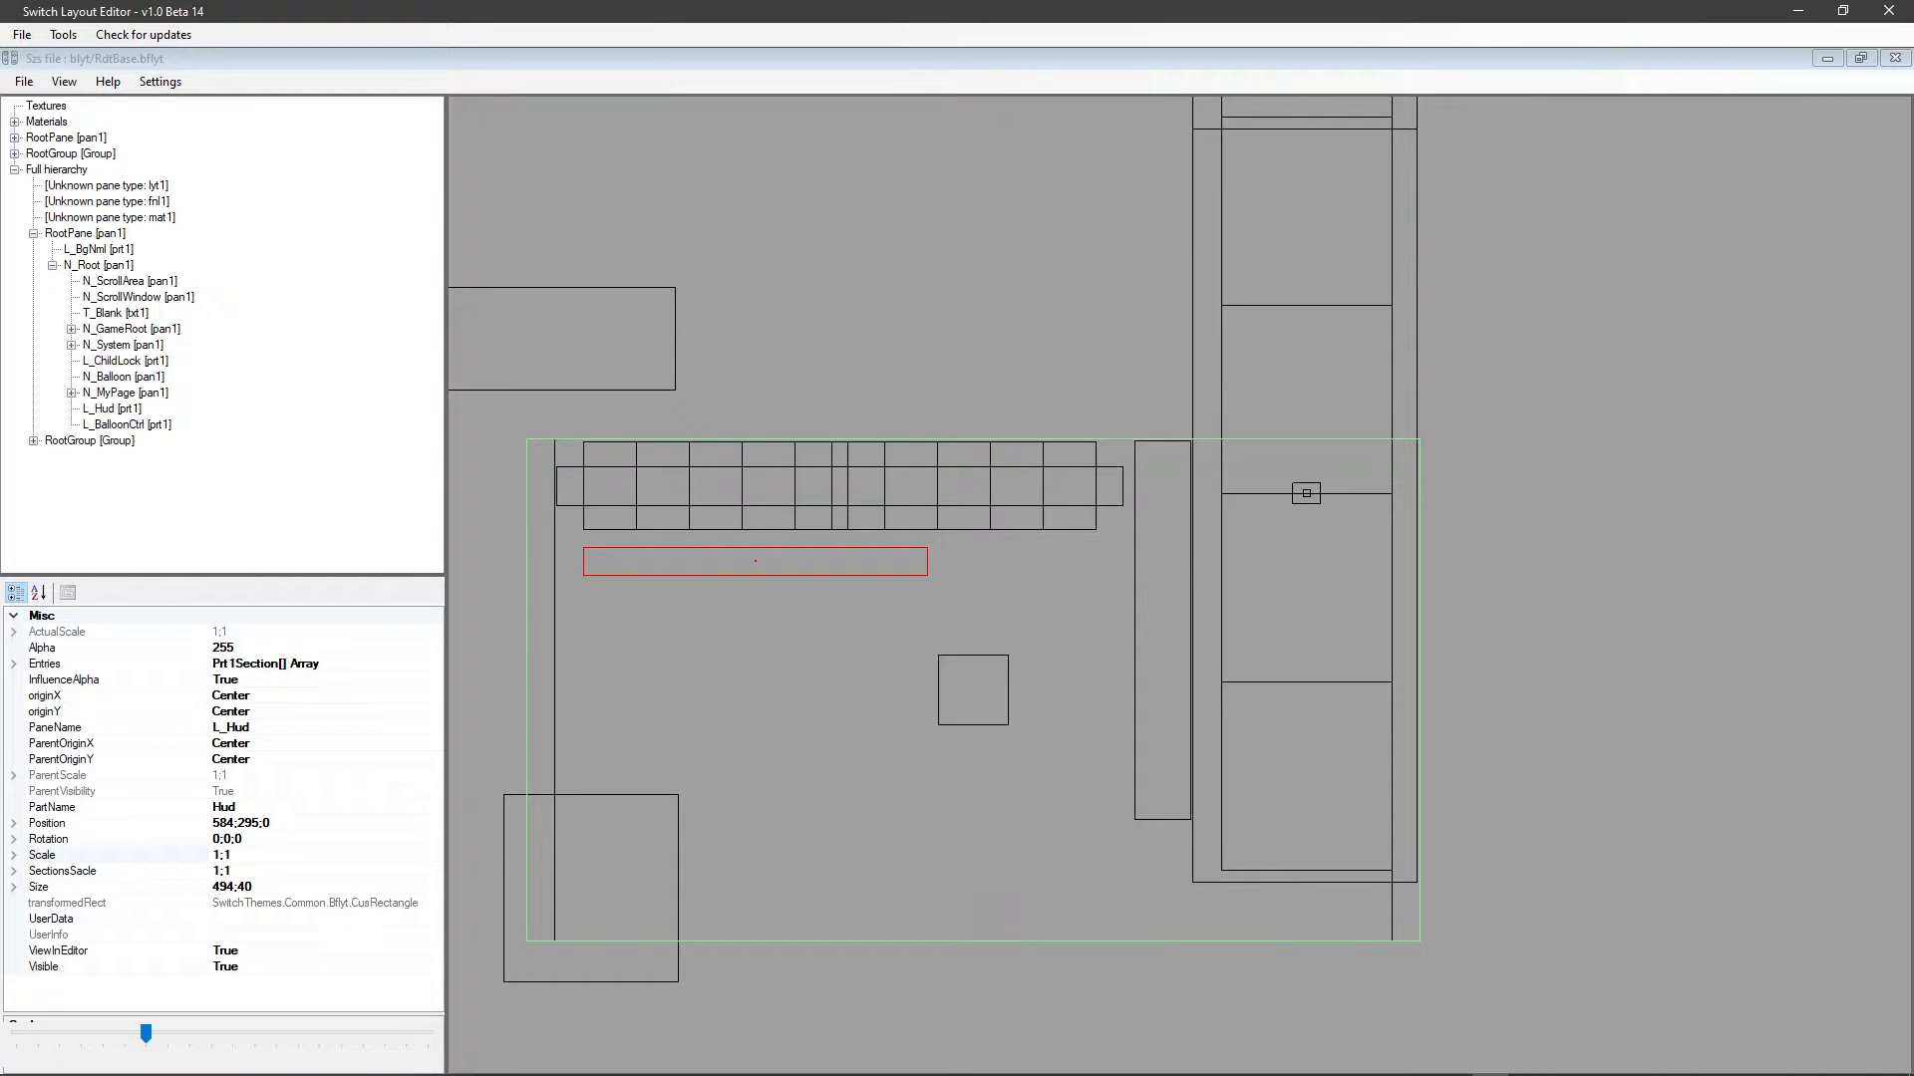
{"action": "left_click_drag", "start_coordinate": [754, 561], "coordinate": [754, 562]}
Examine the properties of the N_GameRoot pane, the N_System pane and its L_BtnLR, L_BtnNoti and L_BtnShop buttons.
{"action": "double_click", "coordinate": [131, 329]}
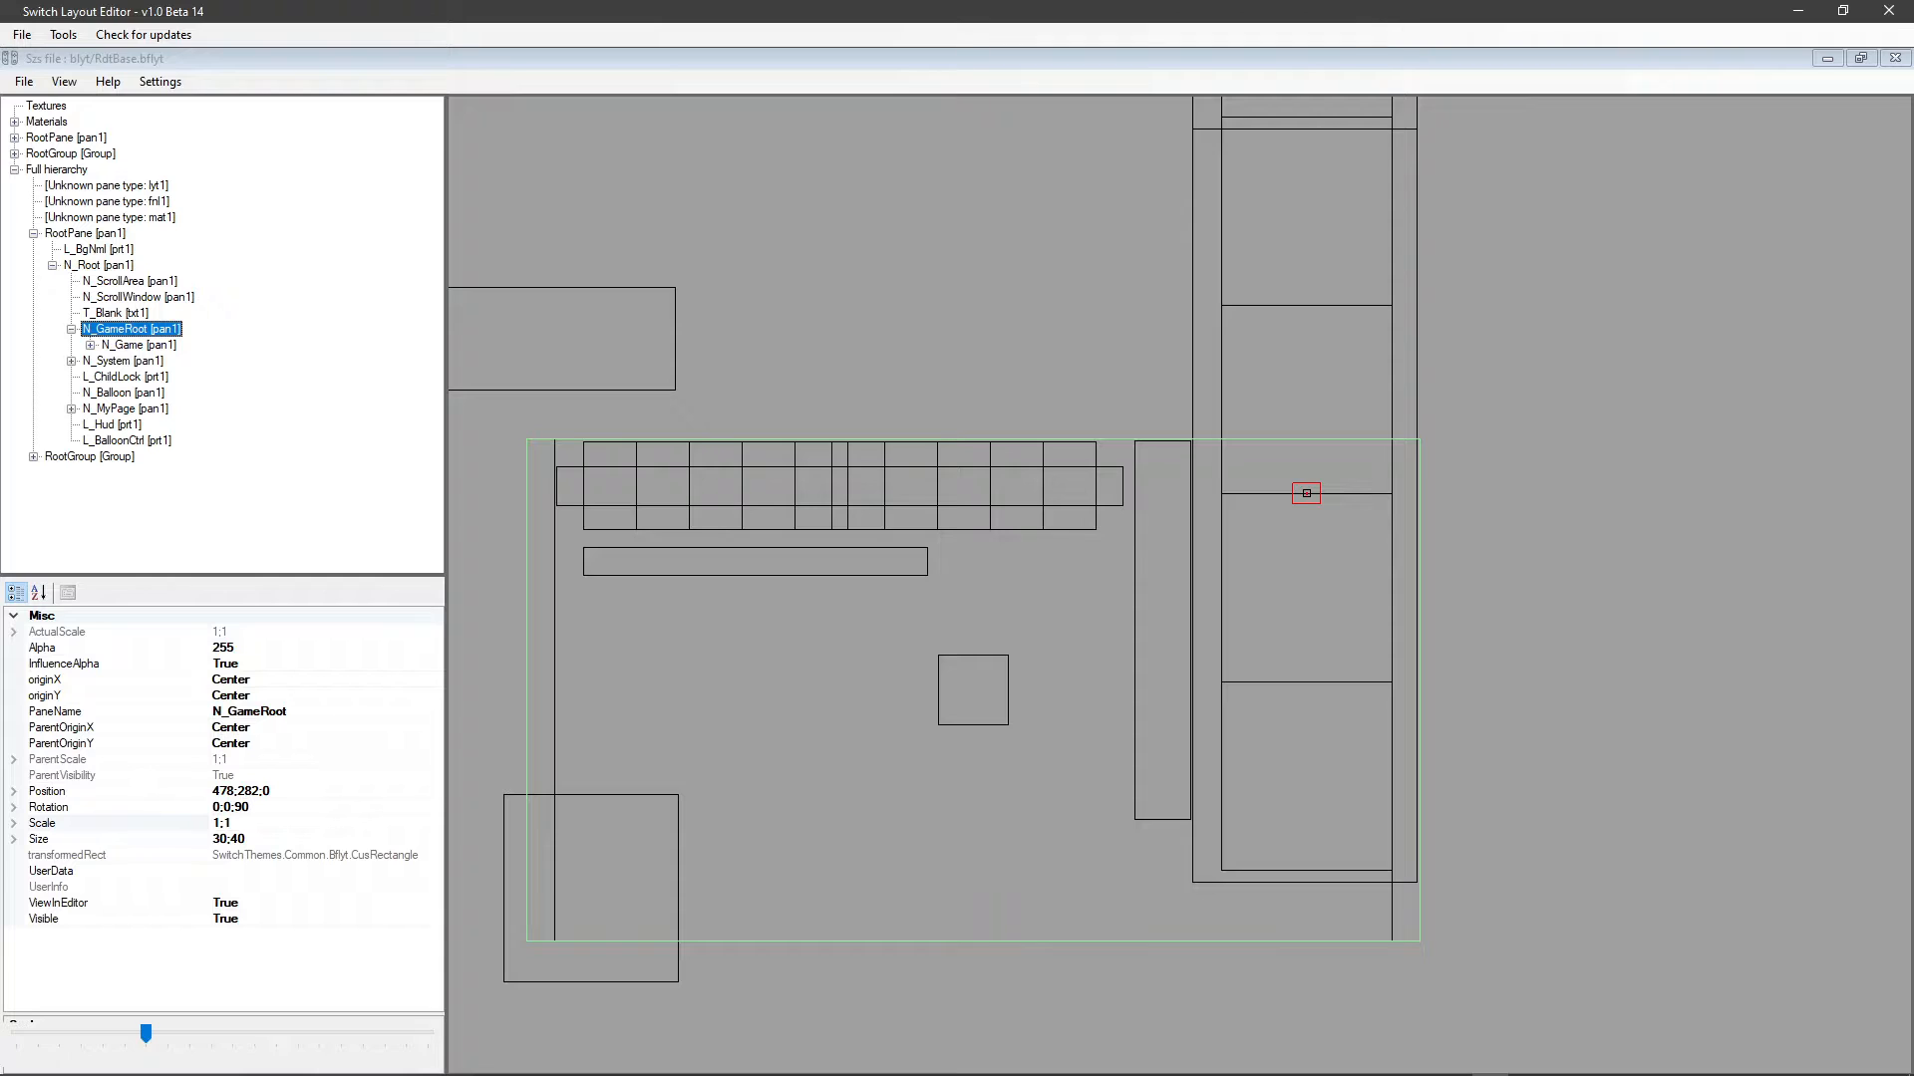
{"action": "left_click", "coordinate": [70, 329]}
{"action": "left_click", "coordinate": [71, 345]}
{"action": "left_click", "coordinate": [123, 345]}
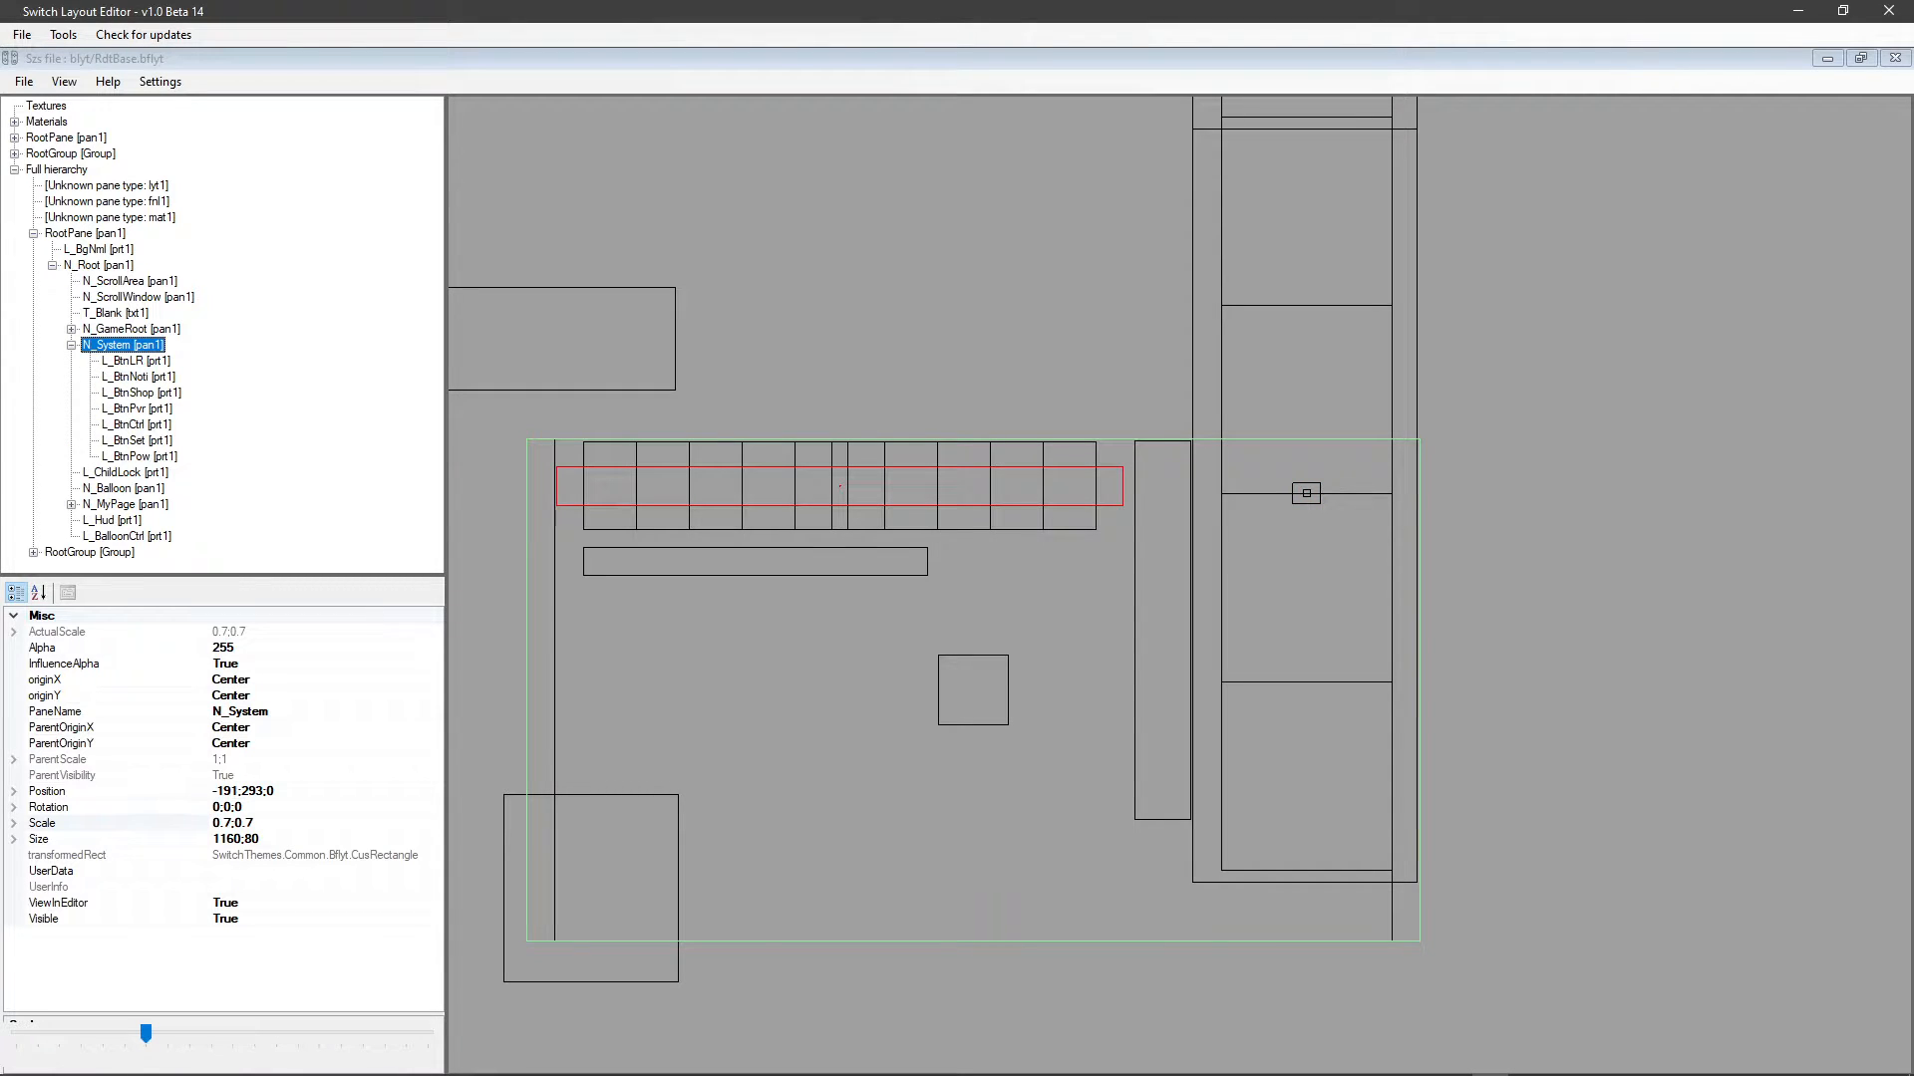
{"action": "left_click", "coordinate": [135, 361]}
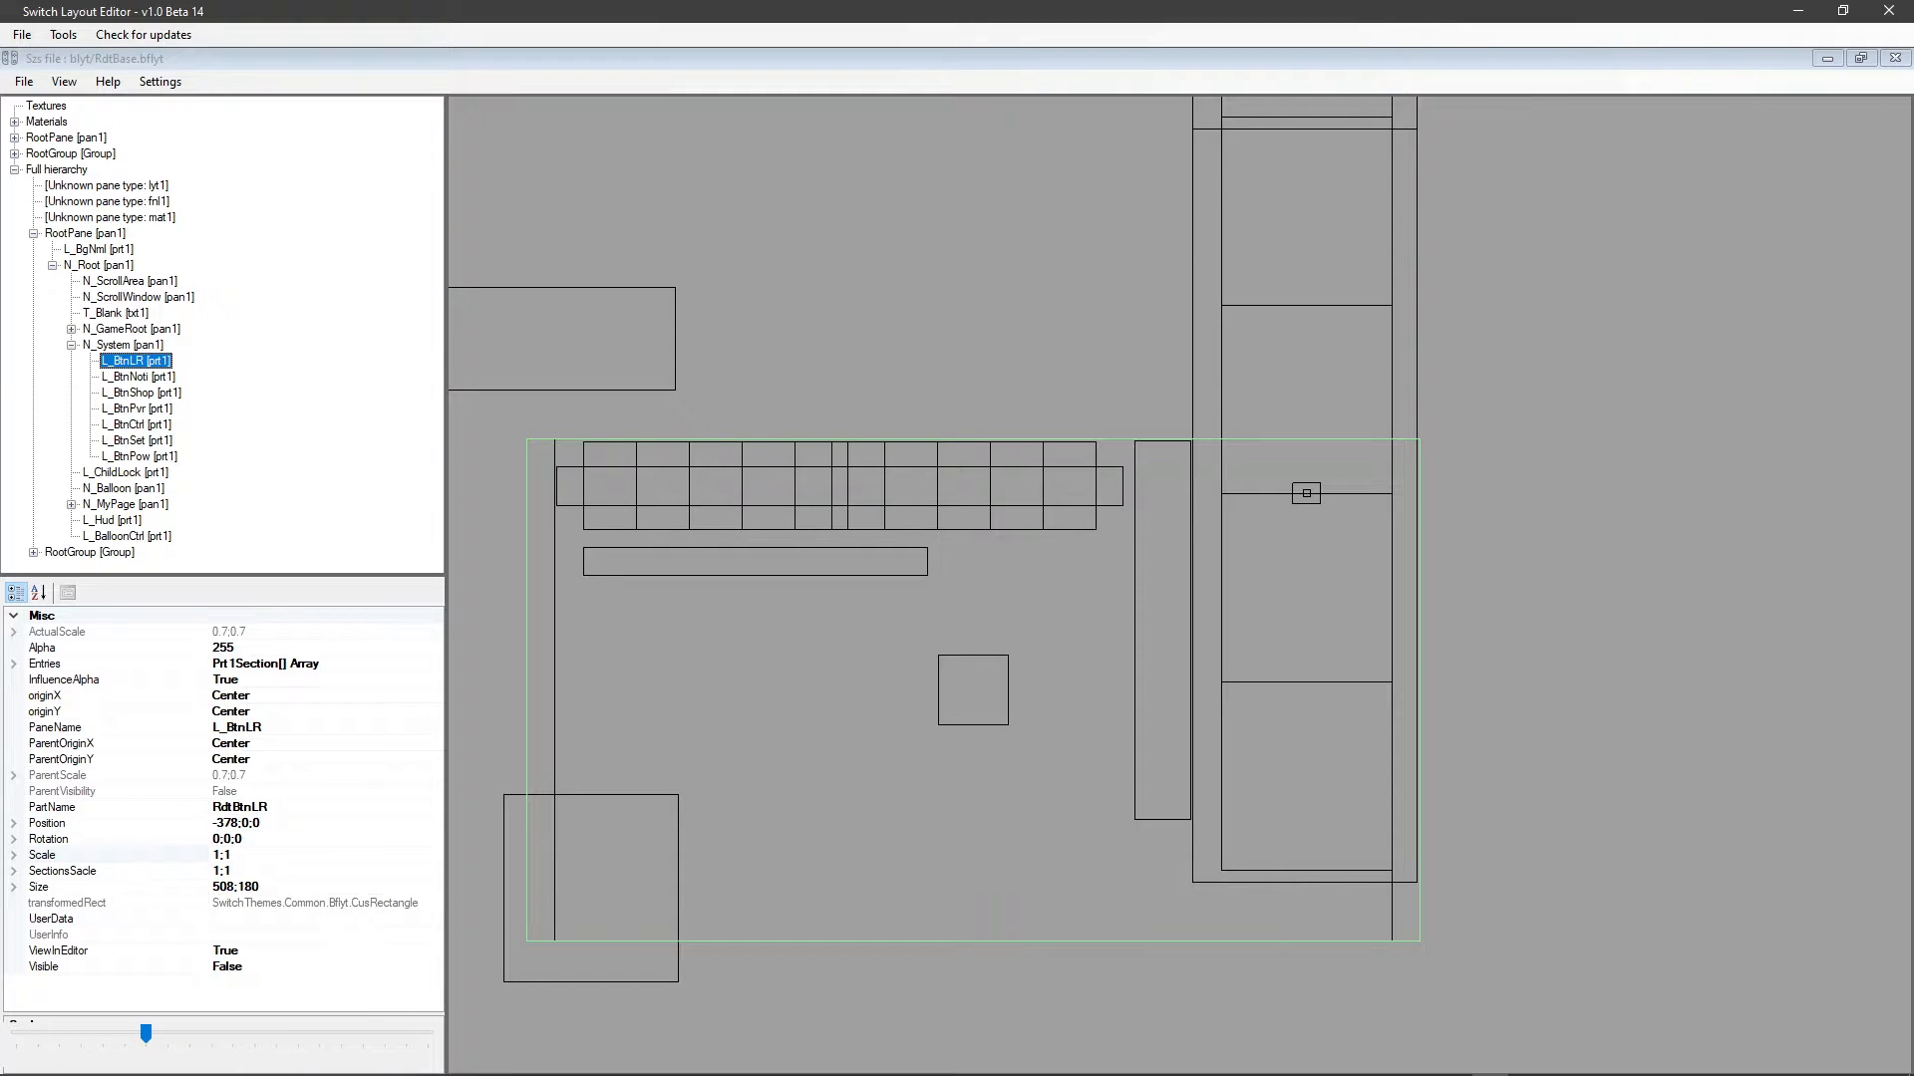
{"action": "left_click", "coordinate": [137, 377]}
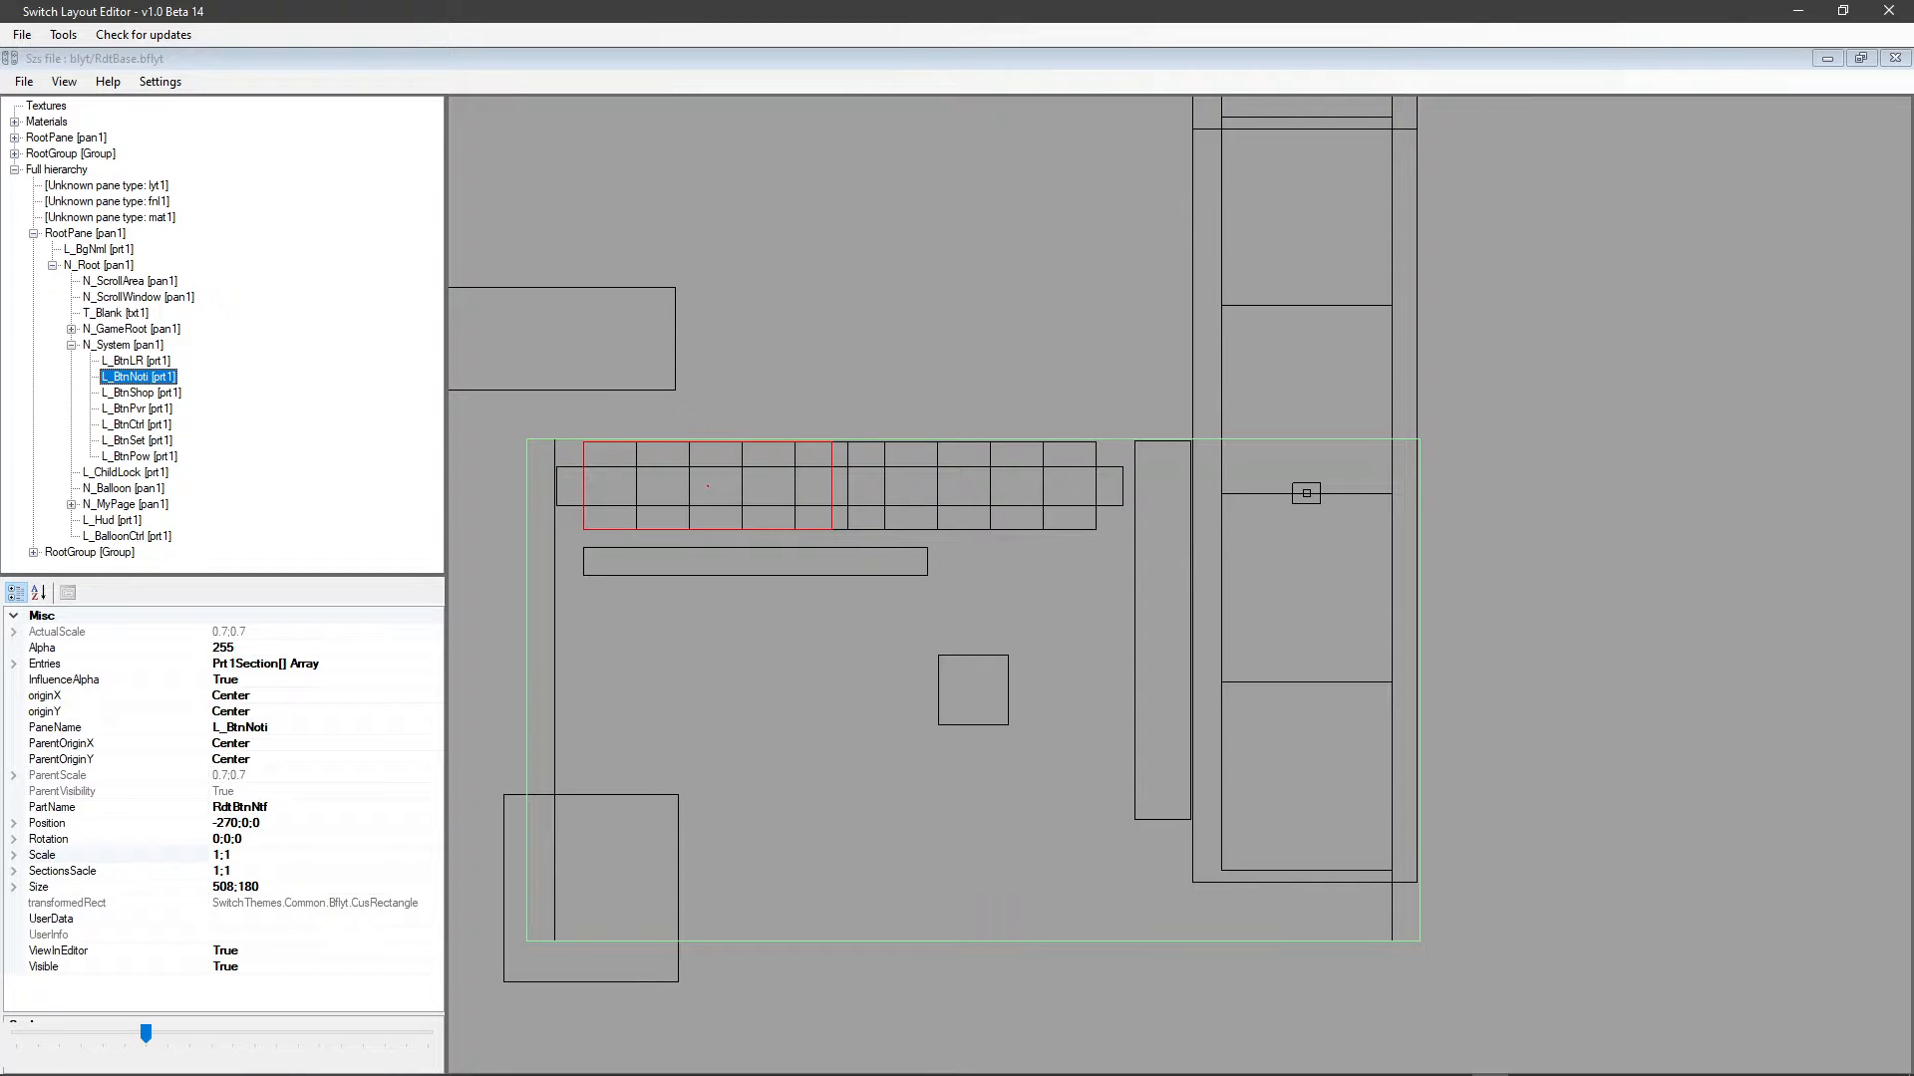
{"action": "left_click", "coordinate": [141, 393]}
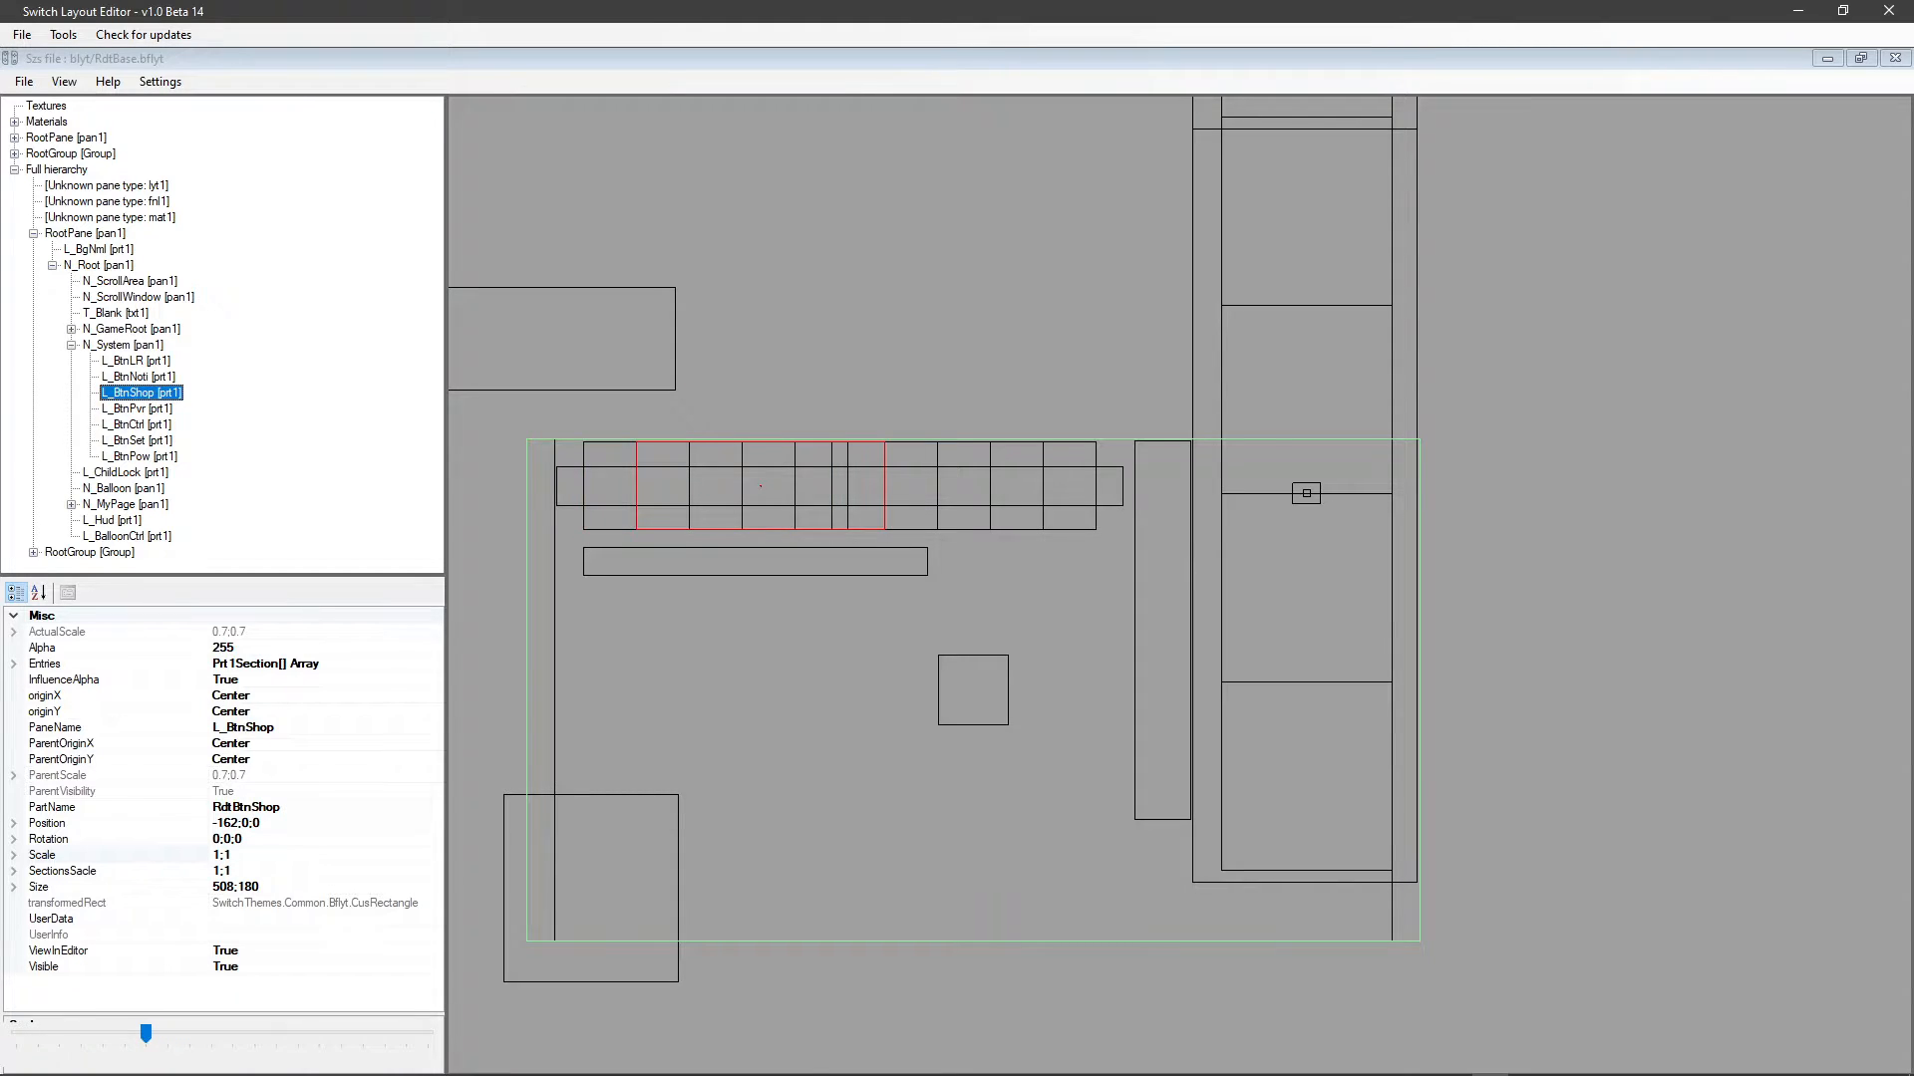
{"action": "left_click", "coordinate": [72, 345]}
Examine the properties of the N_Balloon, N_MyPage, L_Hud and L_BalloonCtrl panes under N_Root.
{"action": "left_click", "coordinate": [124, 377]}
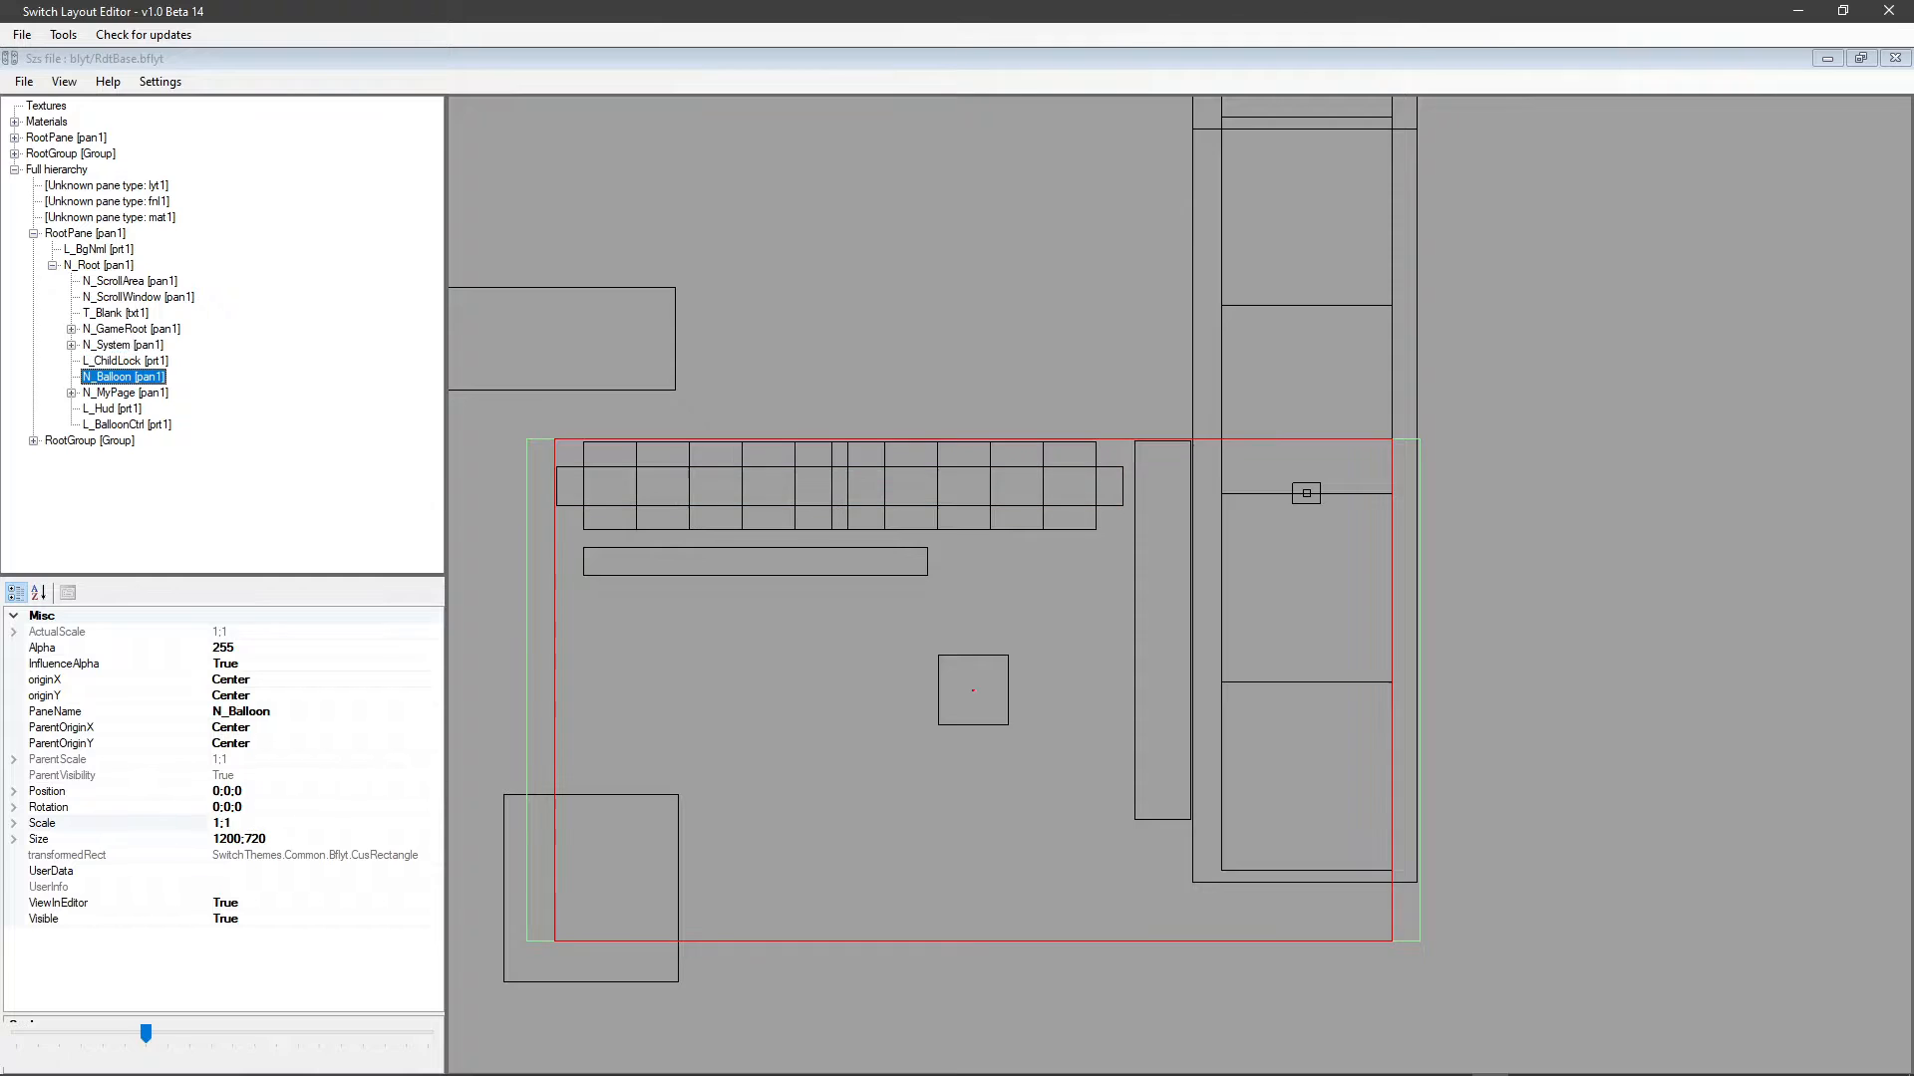
{"action": "left_click", "coordinate": [126, 393]}
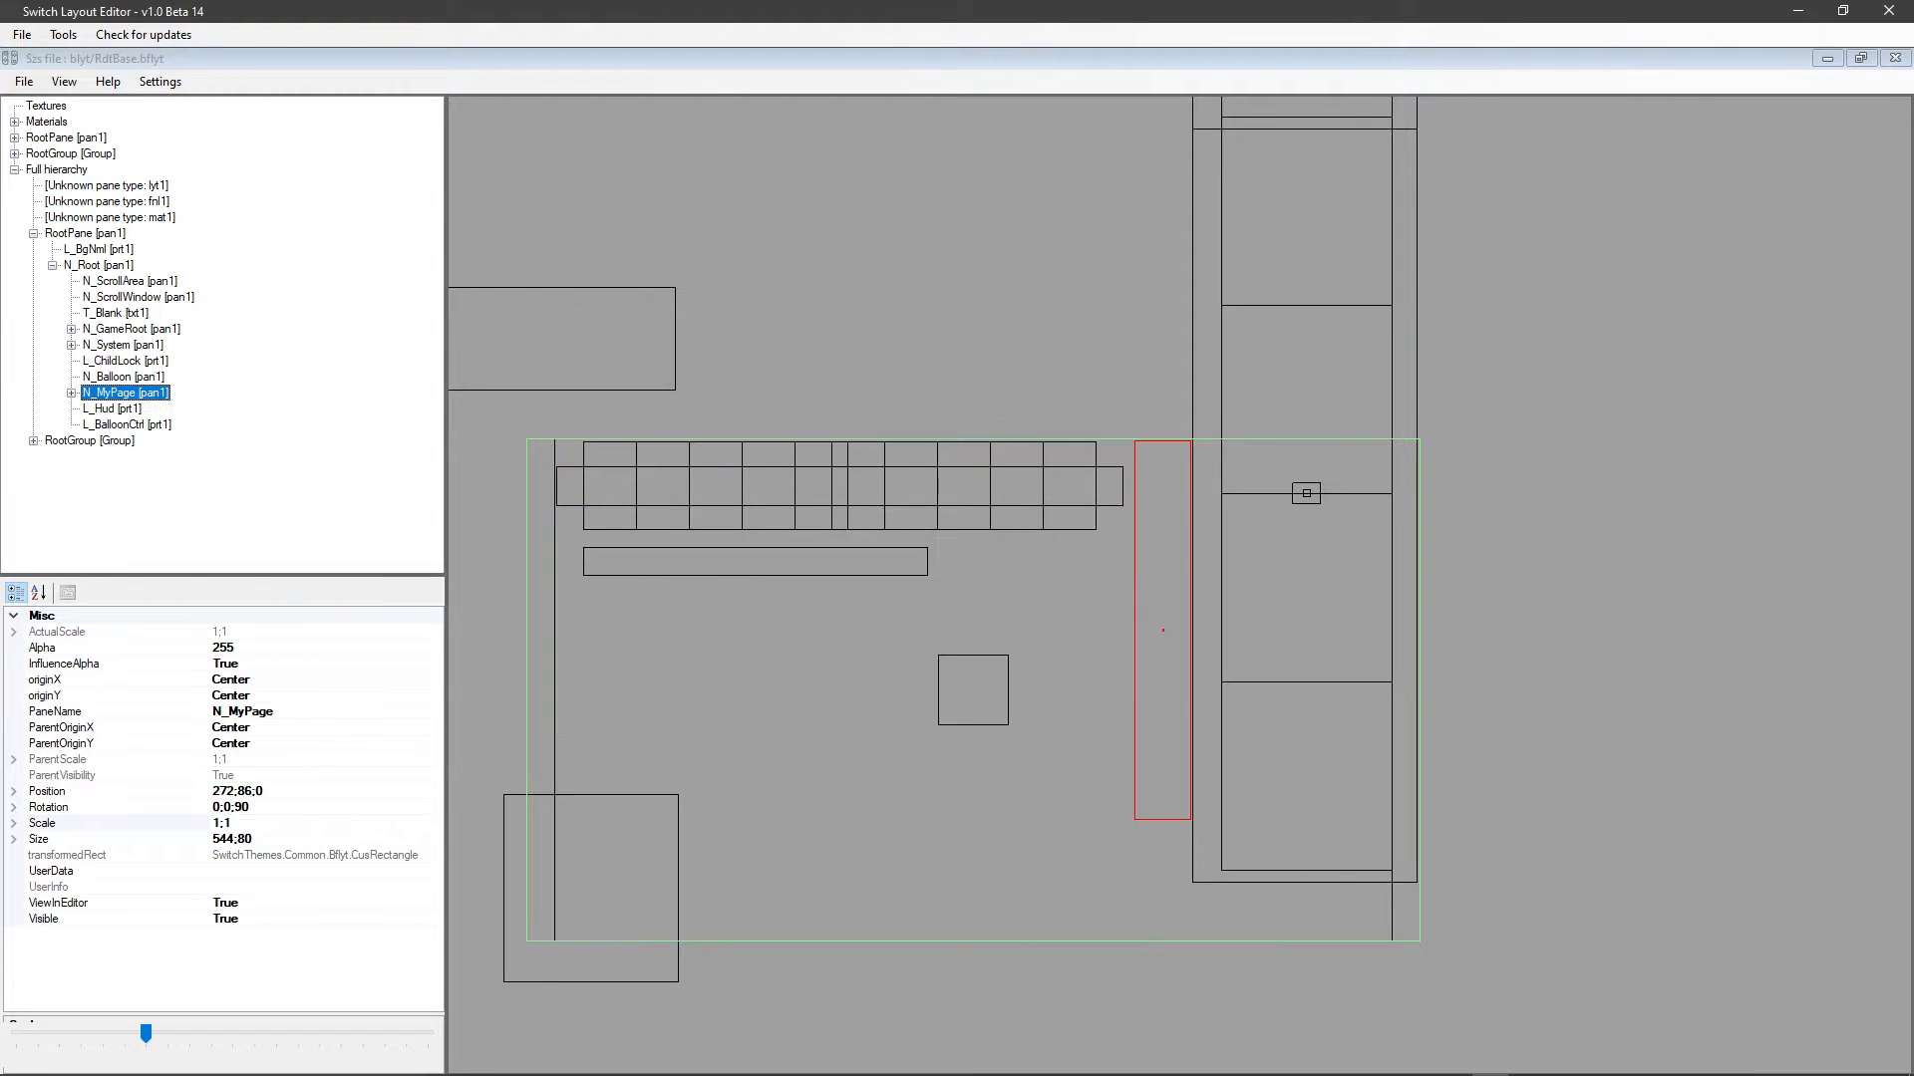
{"action": "left_click", "coordinate": [112, 409]}
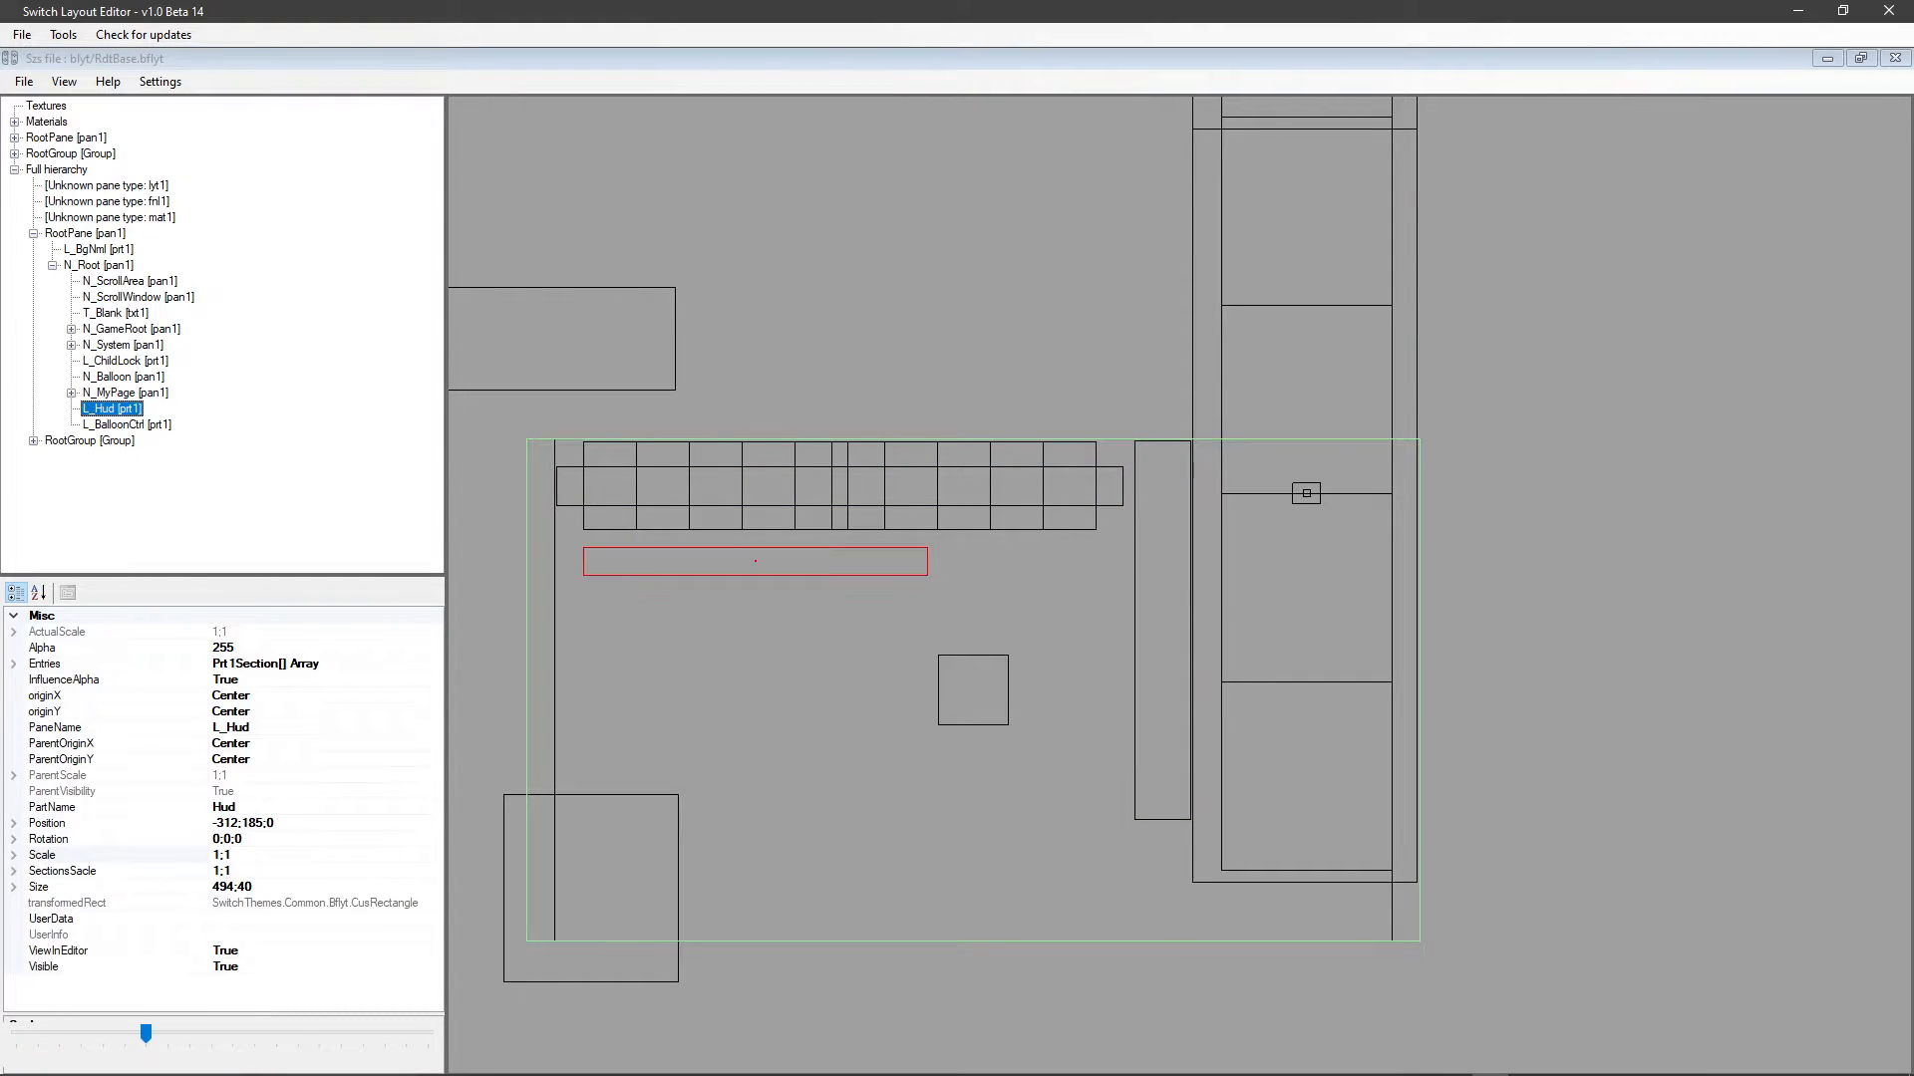
{"action": "left_click", "coordinate": [127, 425]}
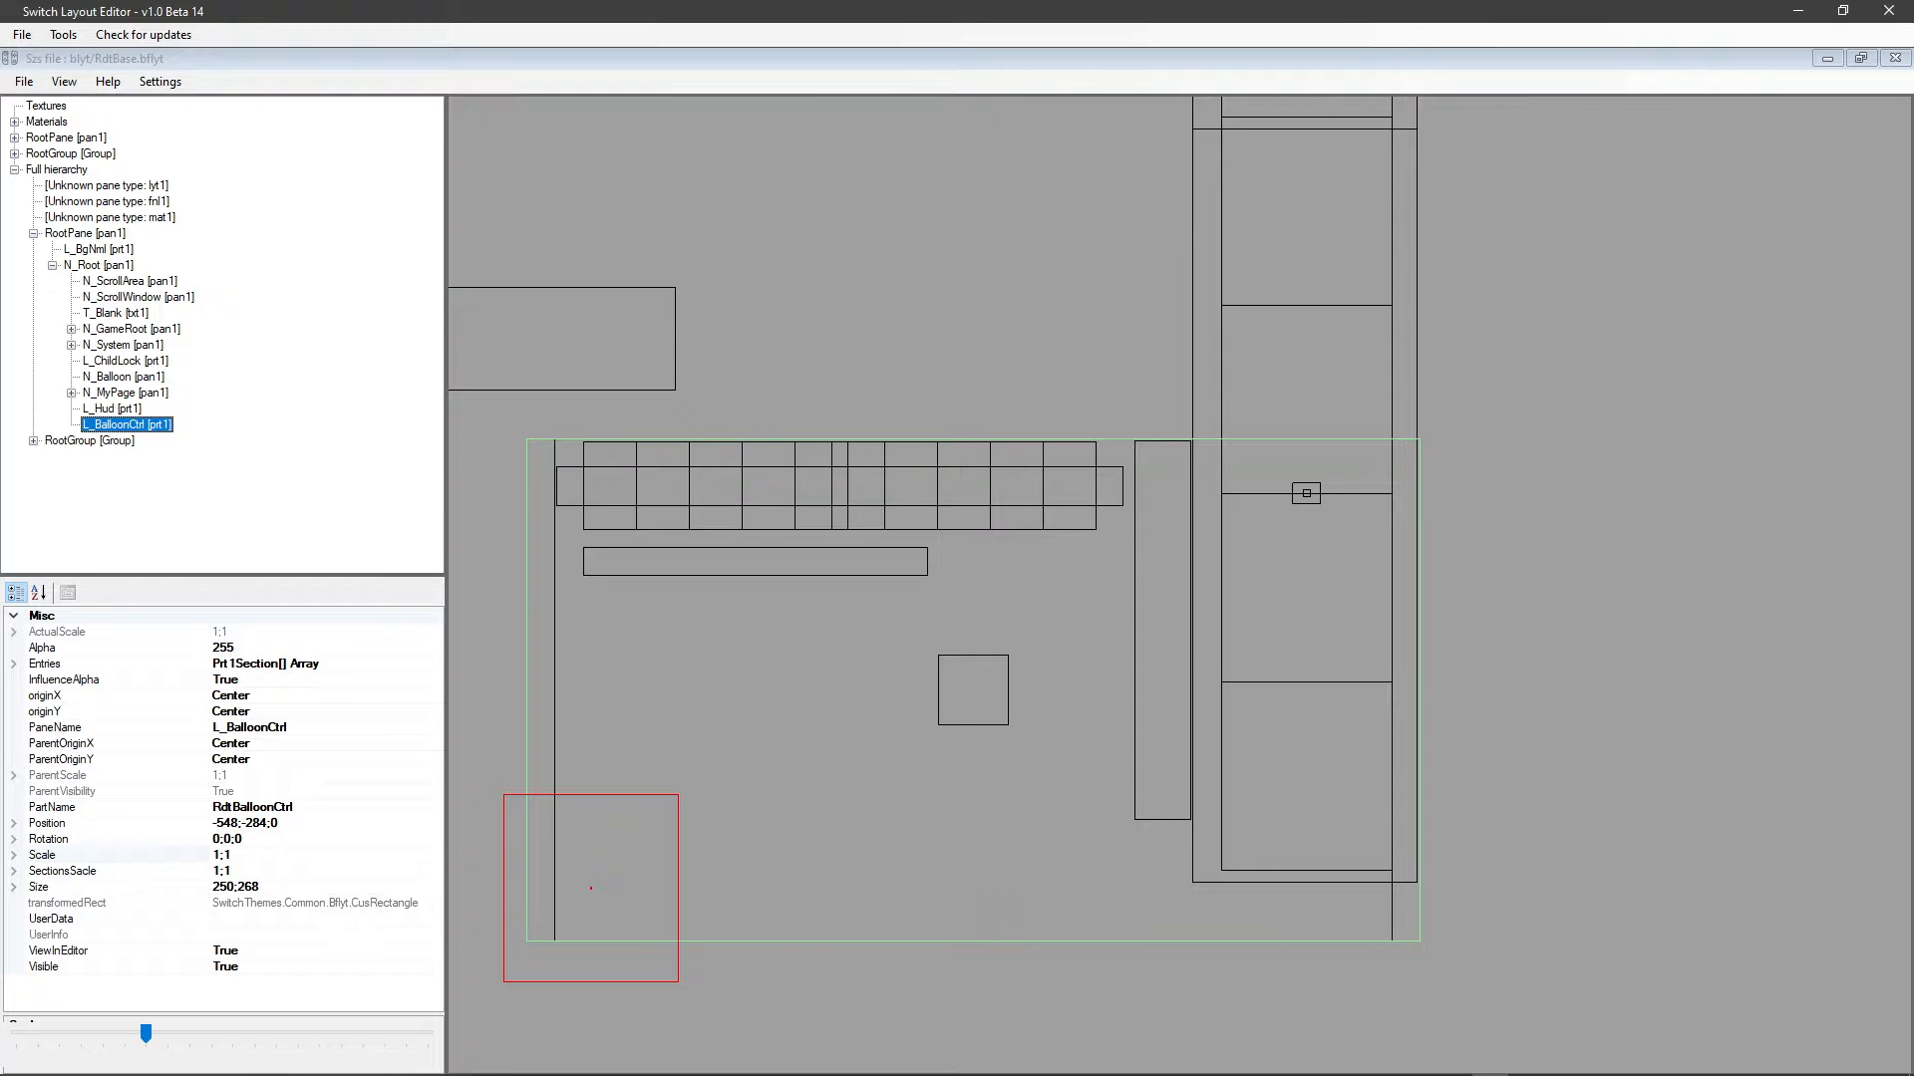
{"action": "left_click", "coordinate": [942, 558]}
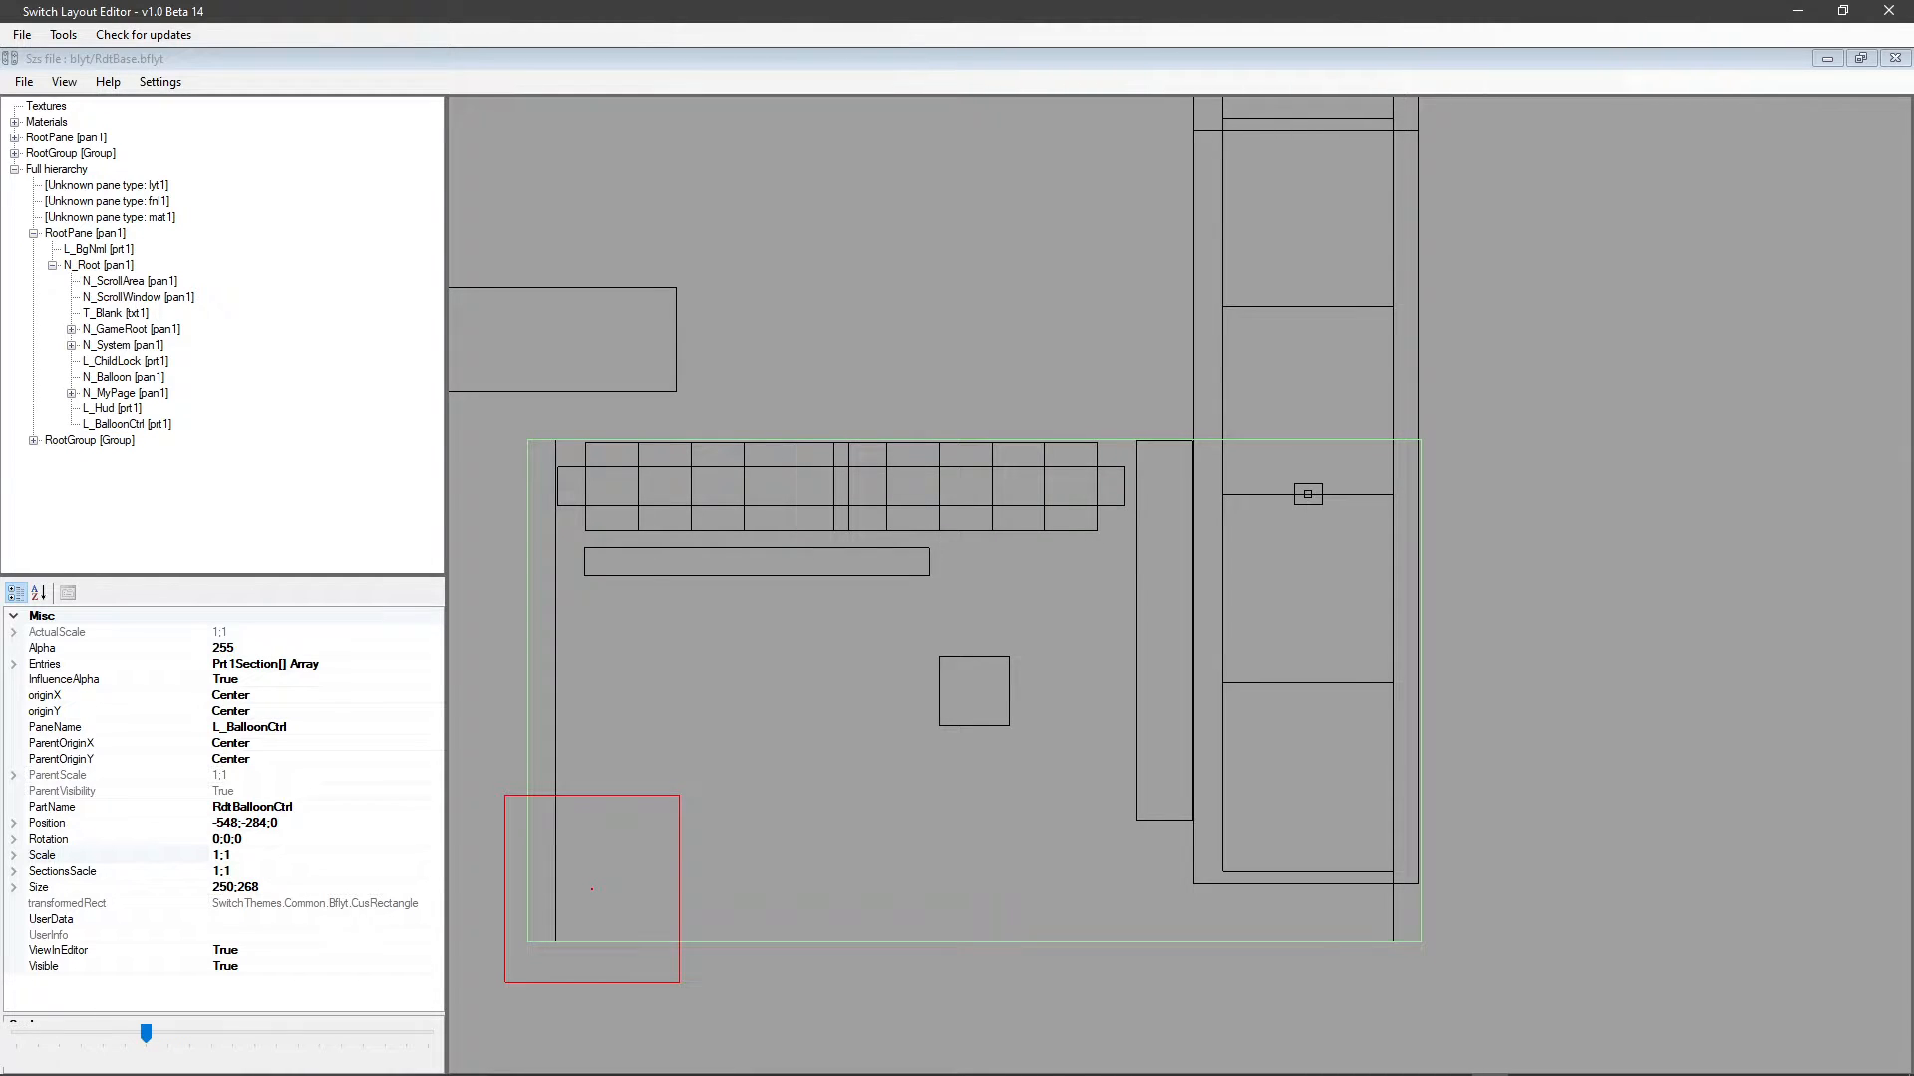
Examine the properties of RootPane and its N_Root child pane.
{"action": "left_click", "coordinate": [57, 170]}
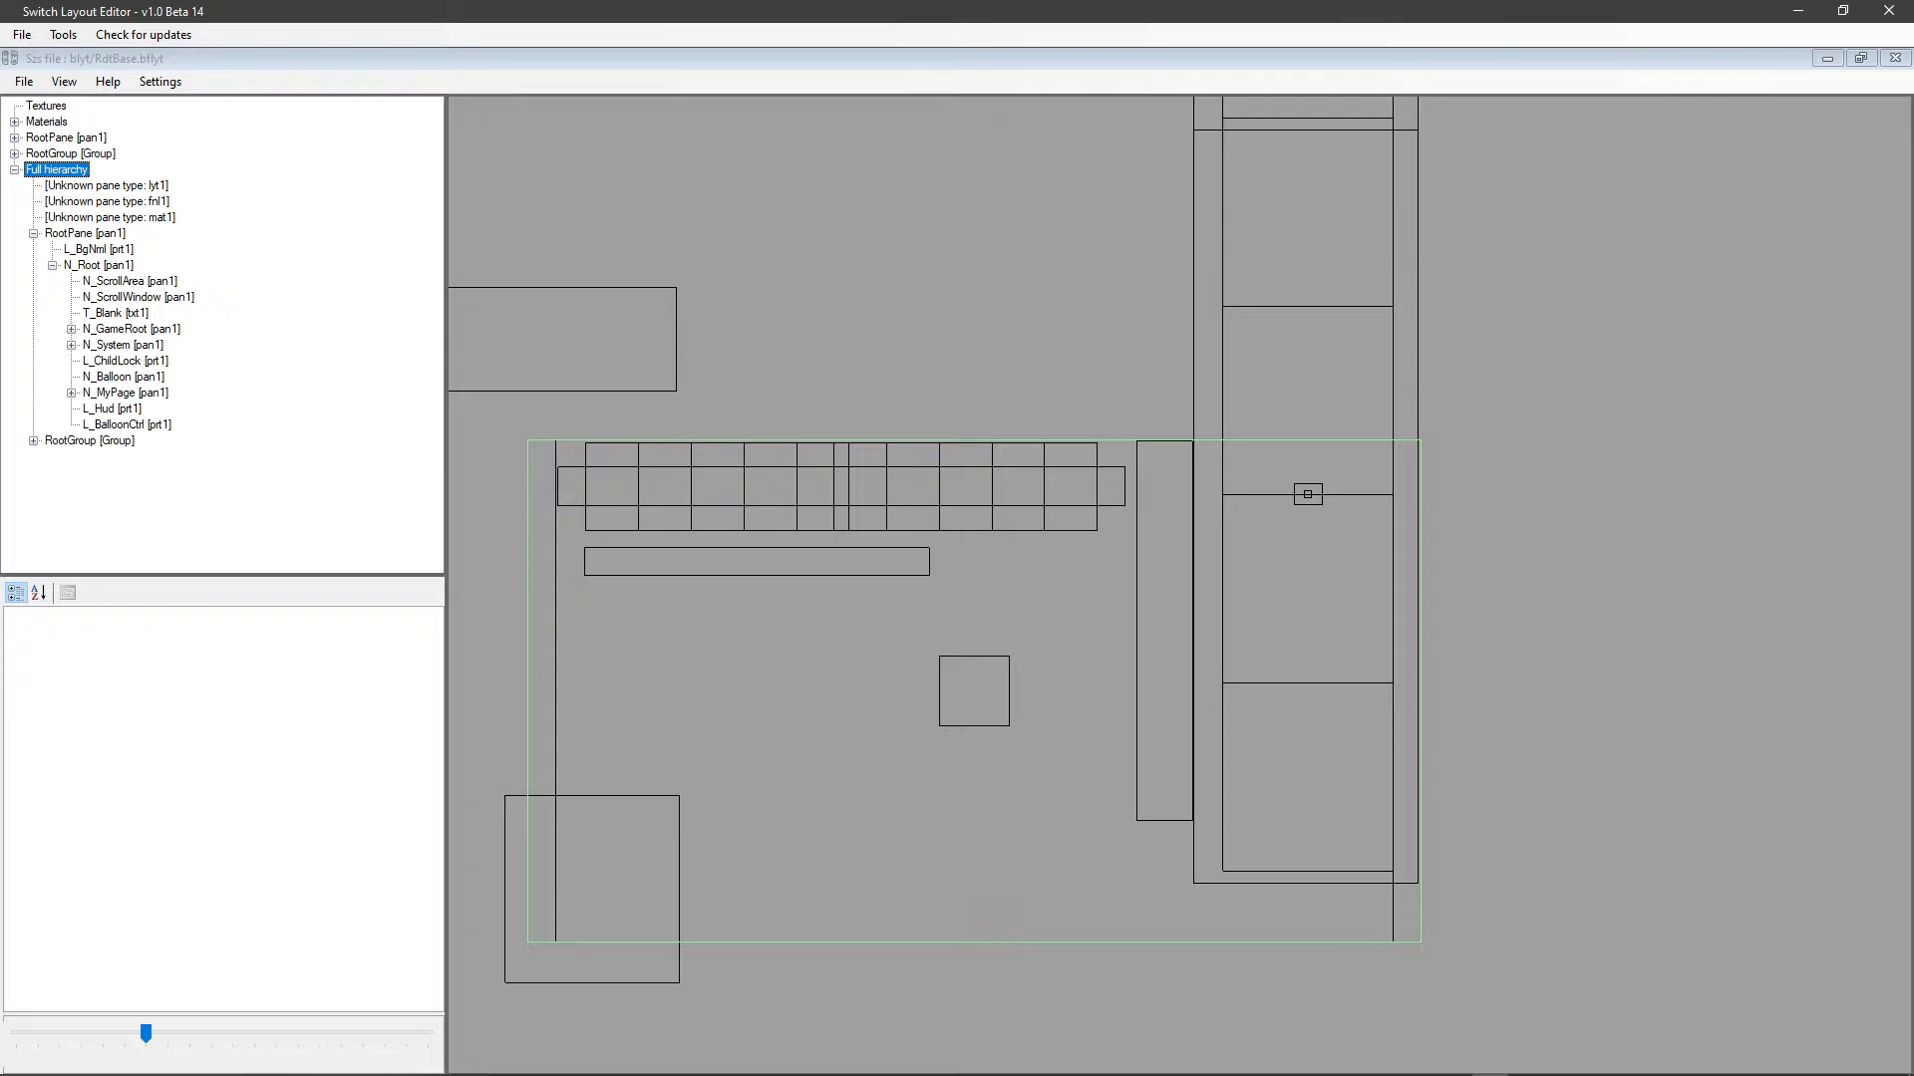
{"action": "left_click", "coordinate": [98, 265]}
{"action": "left_click", "coordinate": [14, 137]}
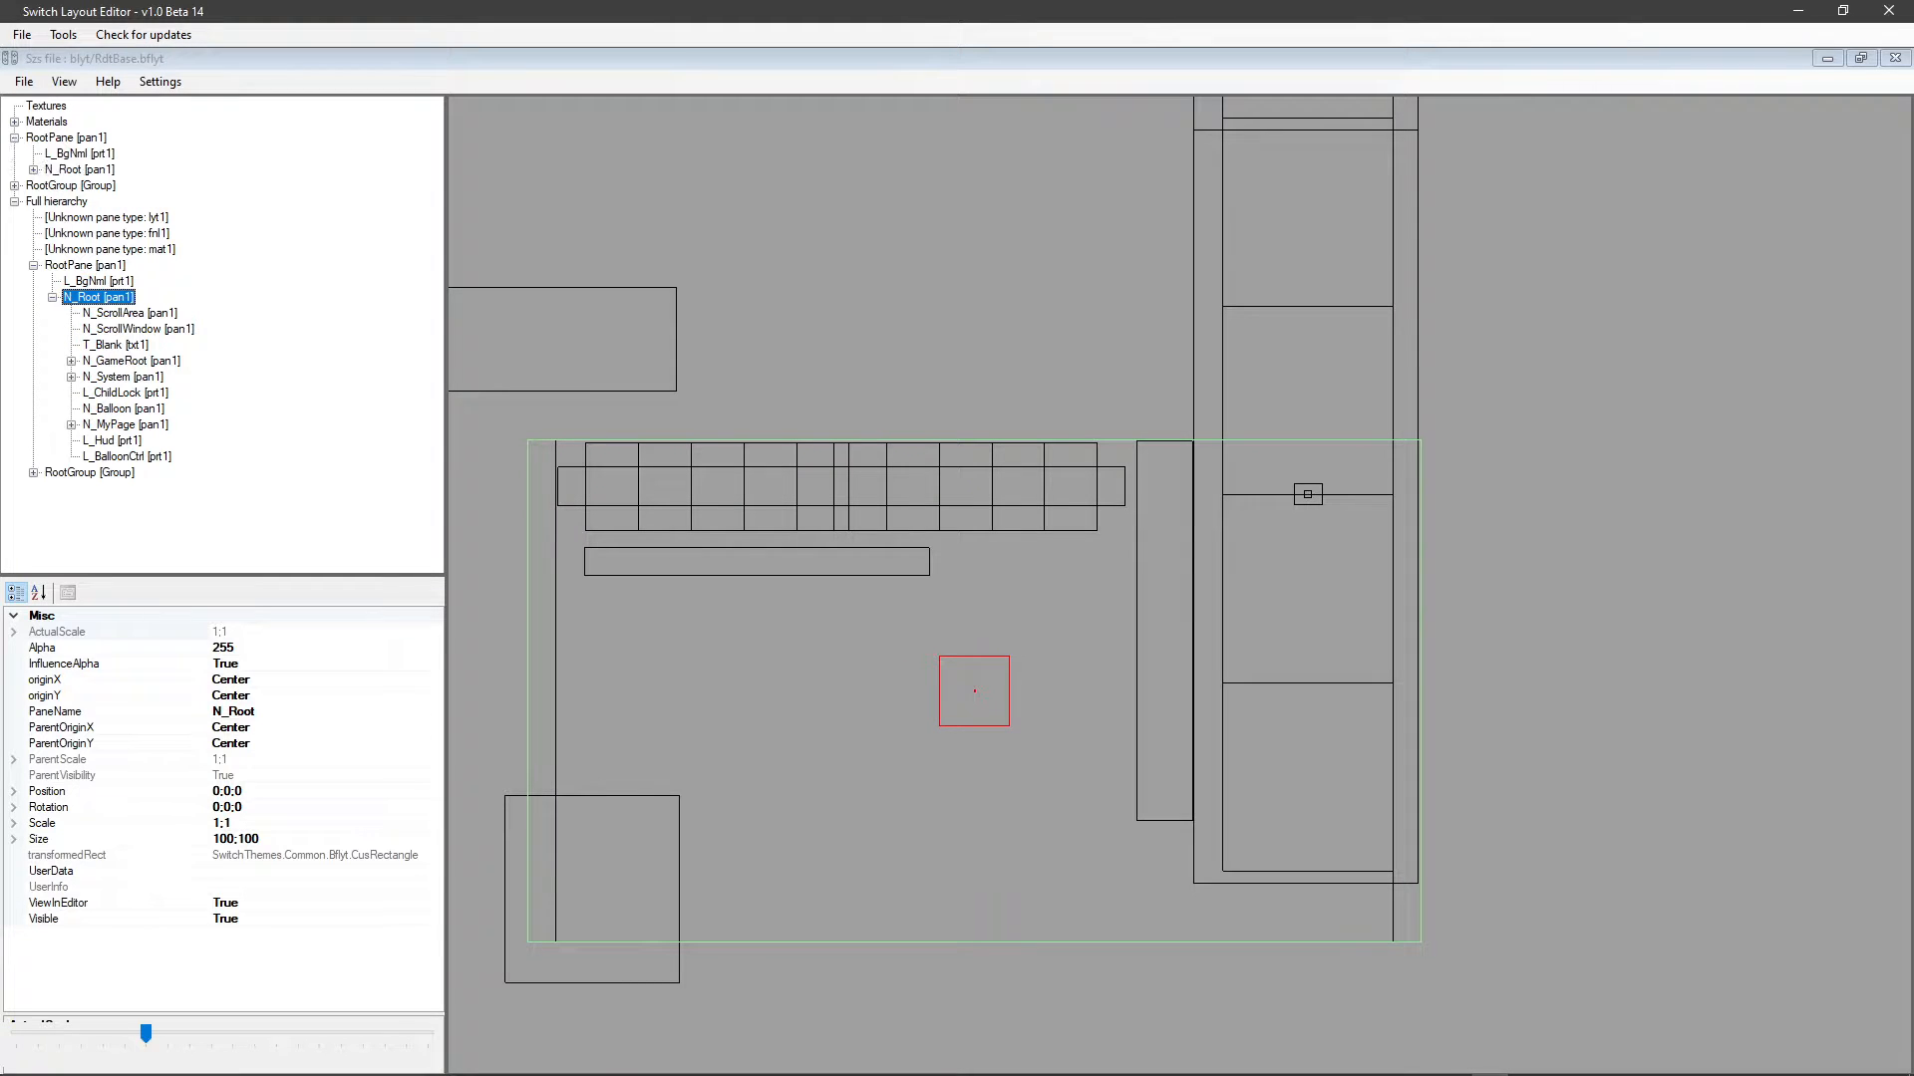
{"action": "left_click", "coordinate": [66, 138]}
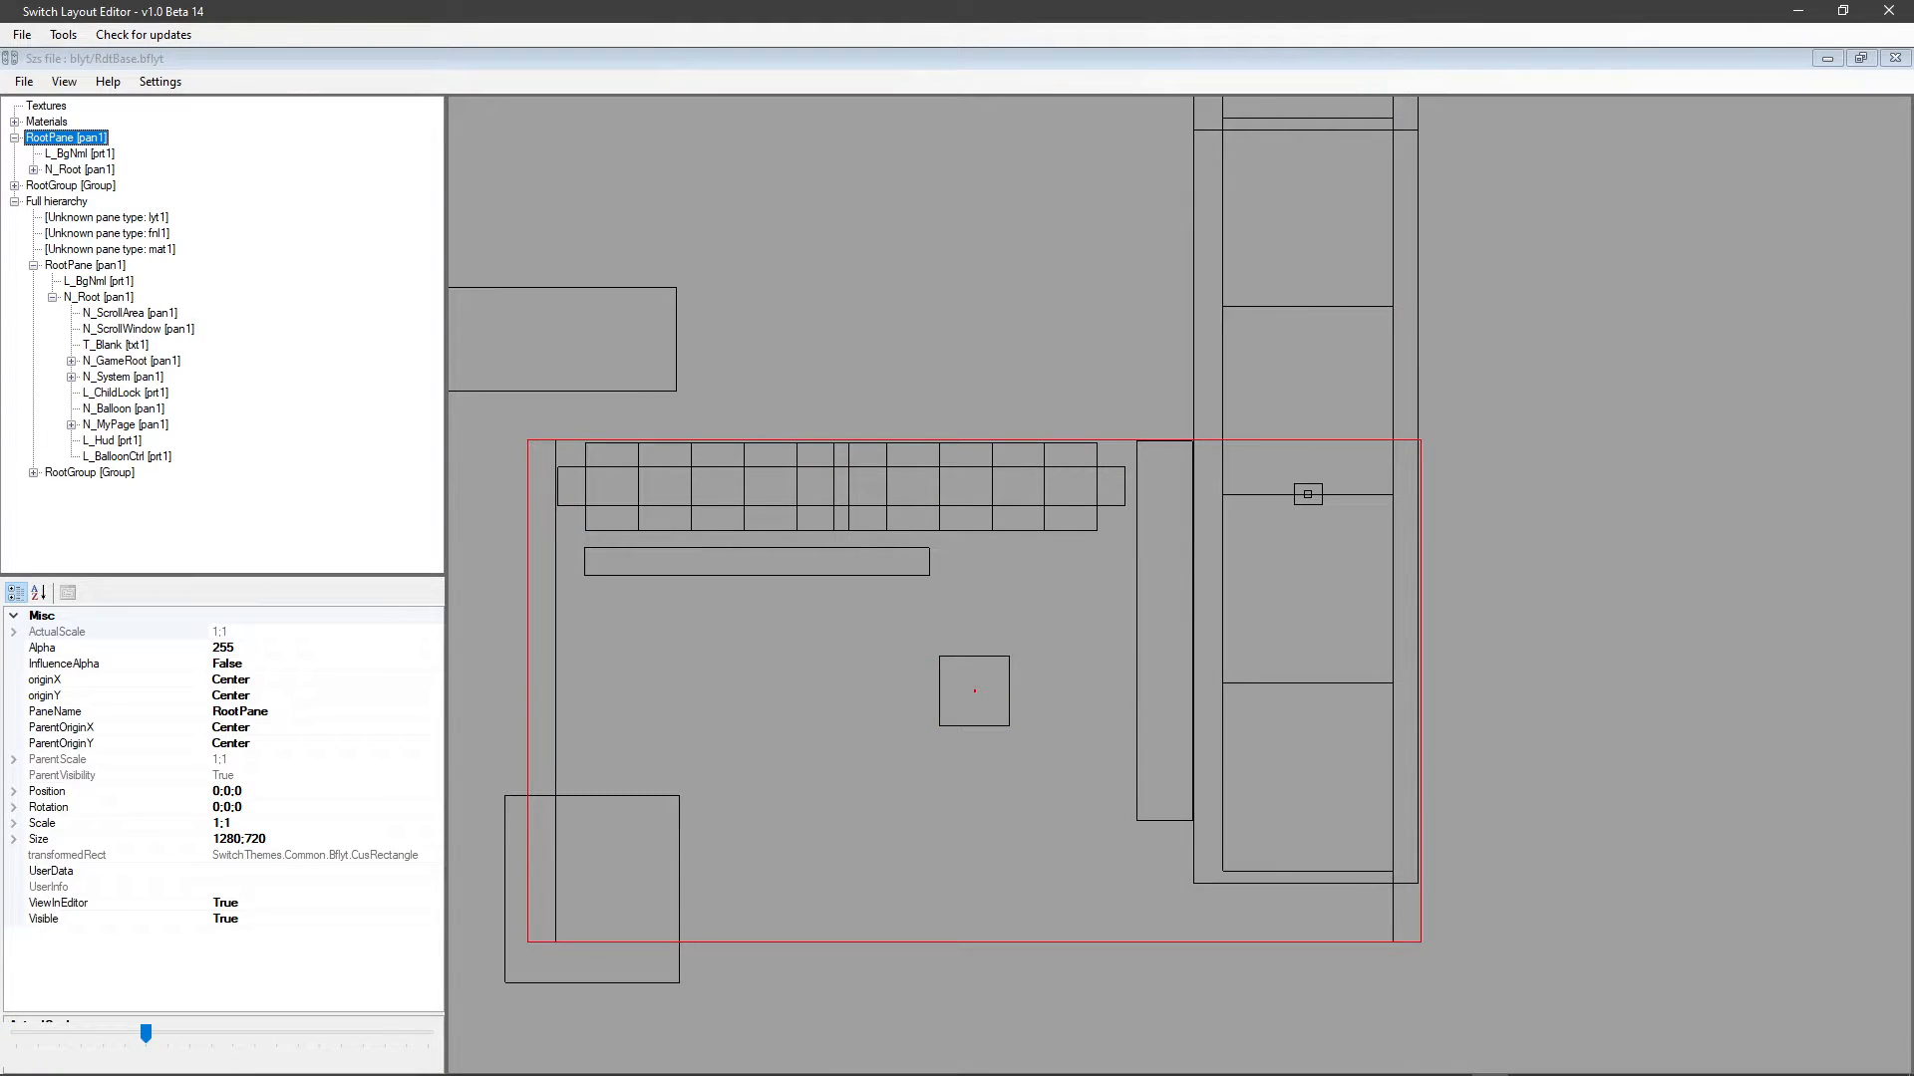
{"action": "left_click", "coordinate": [33, 170]}
{"action": "left_click", "coordinate": [80, 169]}
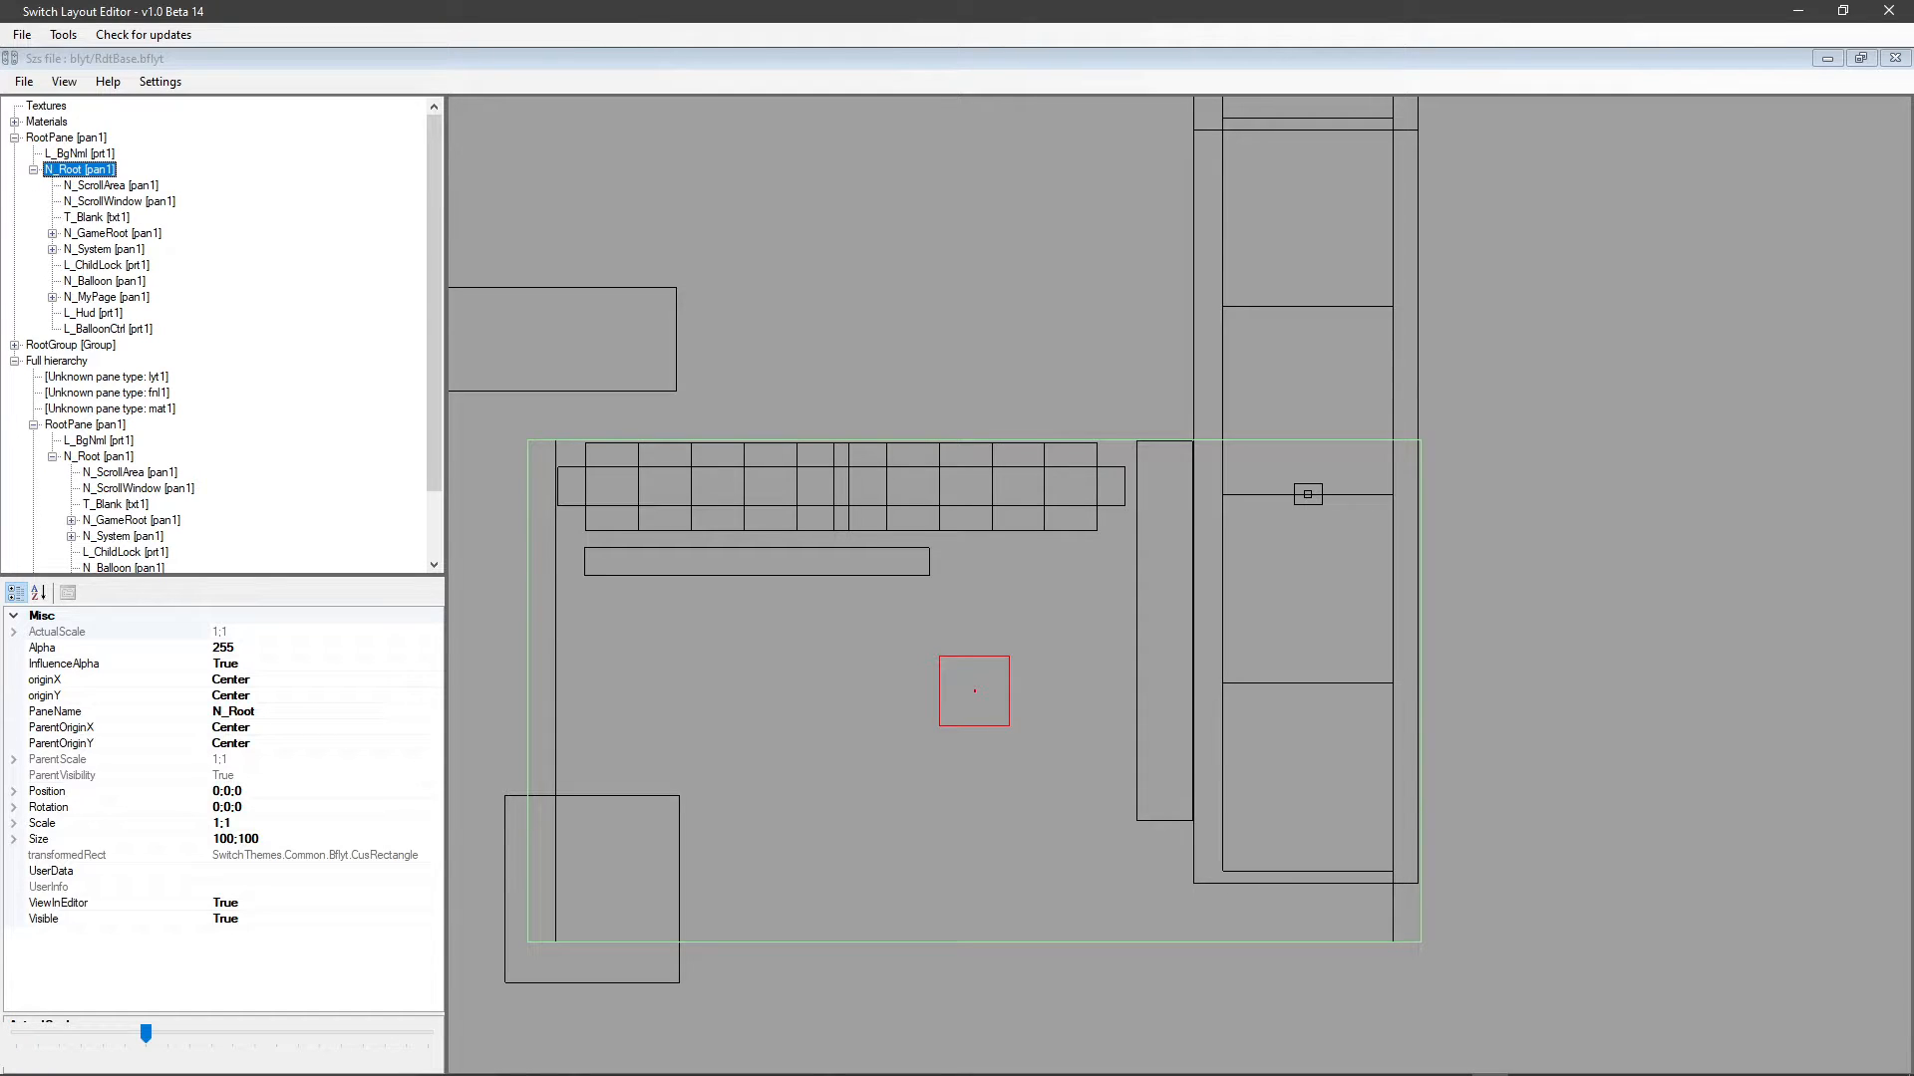
{"action": "left_click", "coordinate": [33, 169]}
{"action": "left_click", "coordinate": [14, 138]}
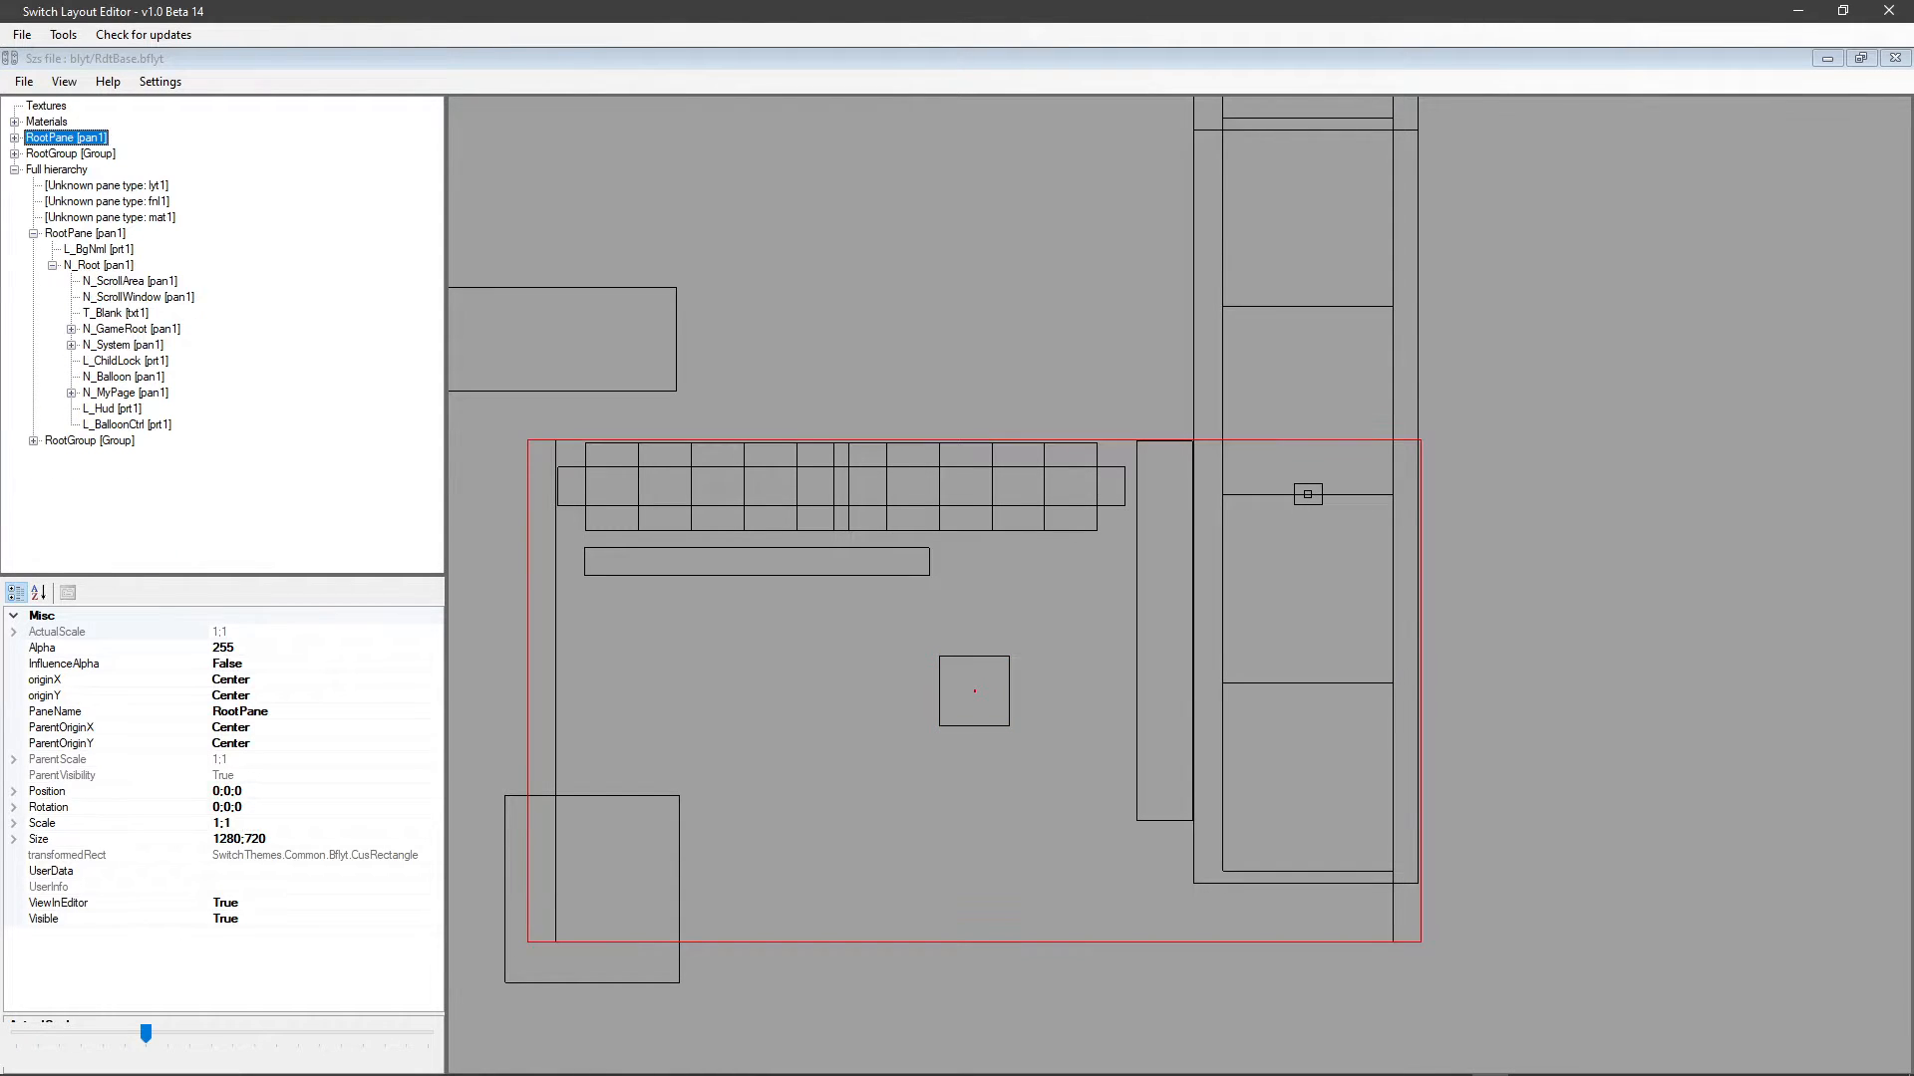
Examine the G_Game, G_MyPage, G_BtnChangeUser, G_Root and G_System groups inside RootGroup.
{"action": "double_click", "coordinate": [71, 154]}
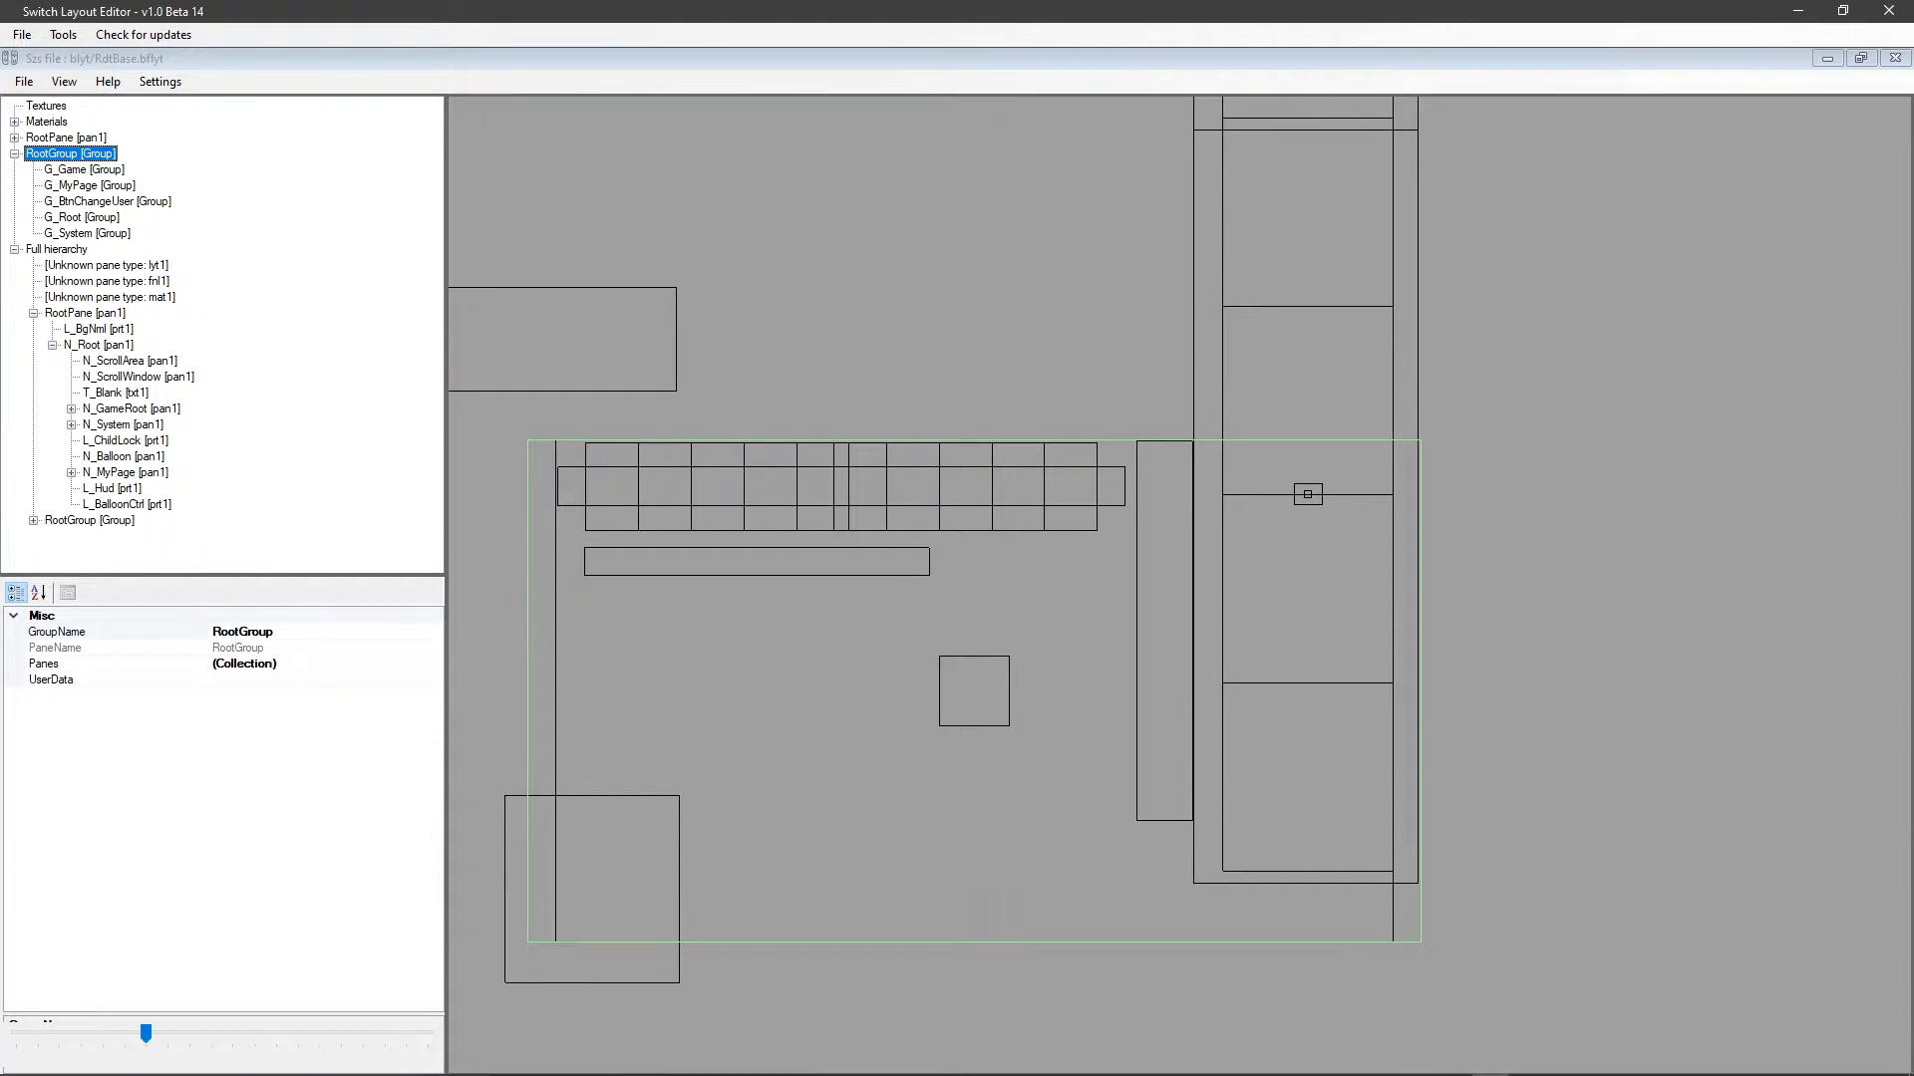
{"action": "left_click", "coordinate": [90, 185]}
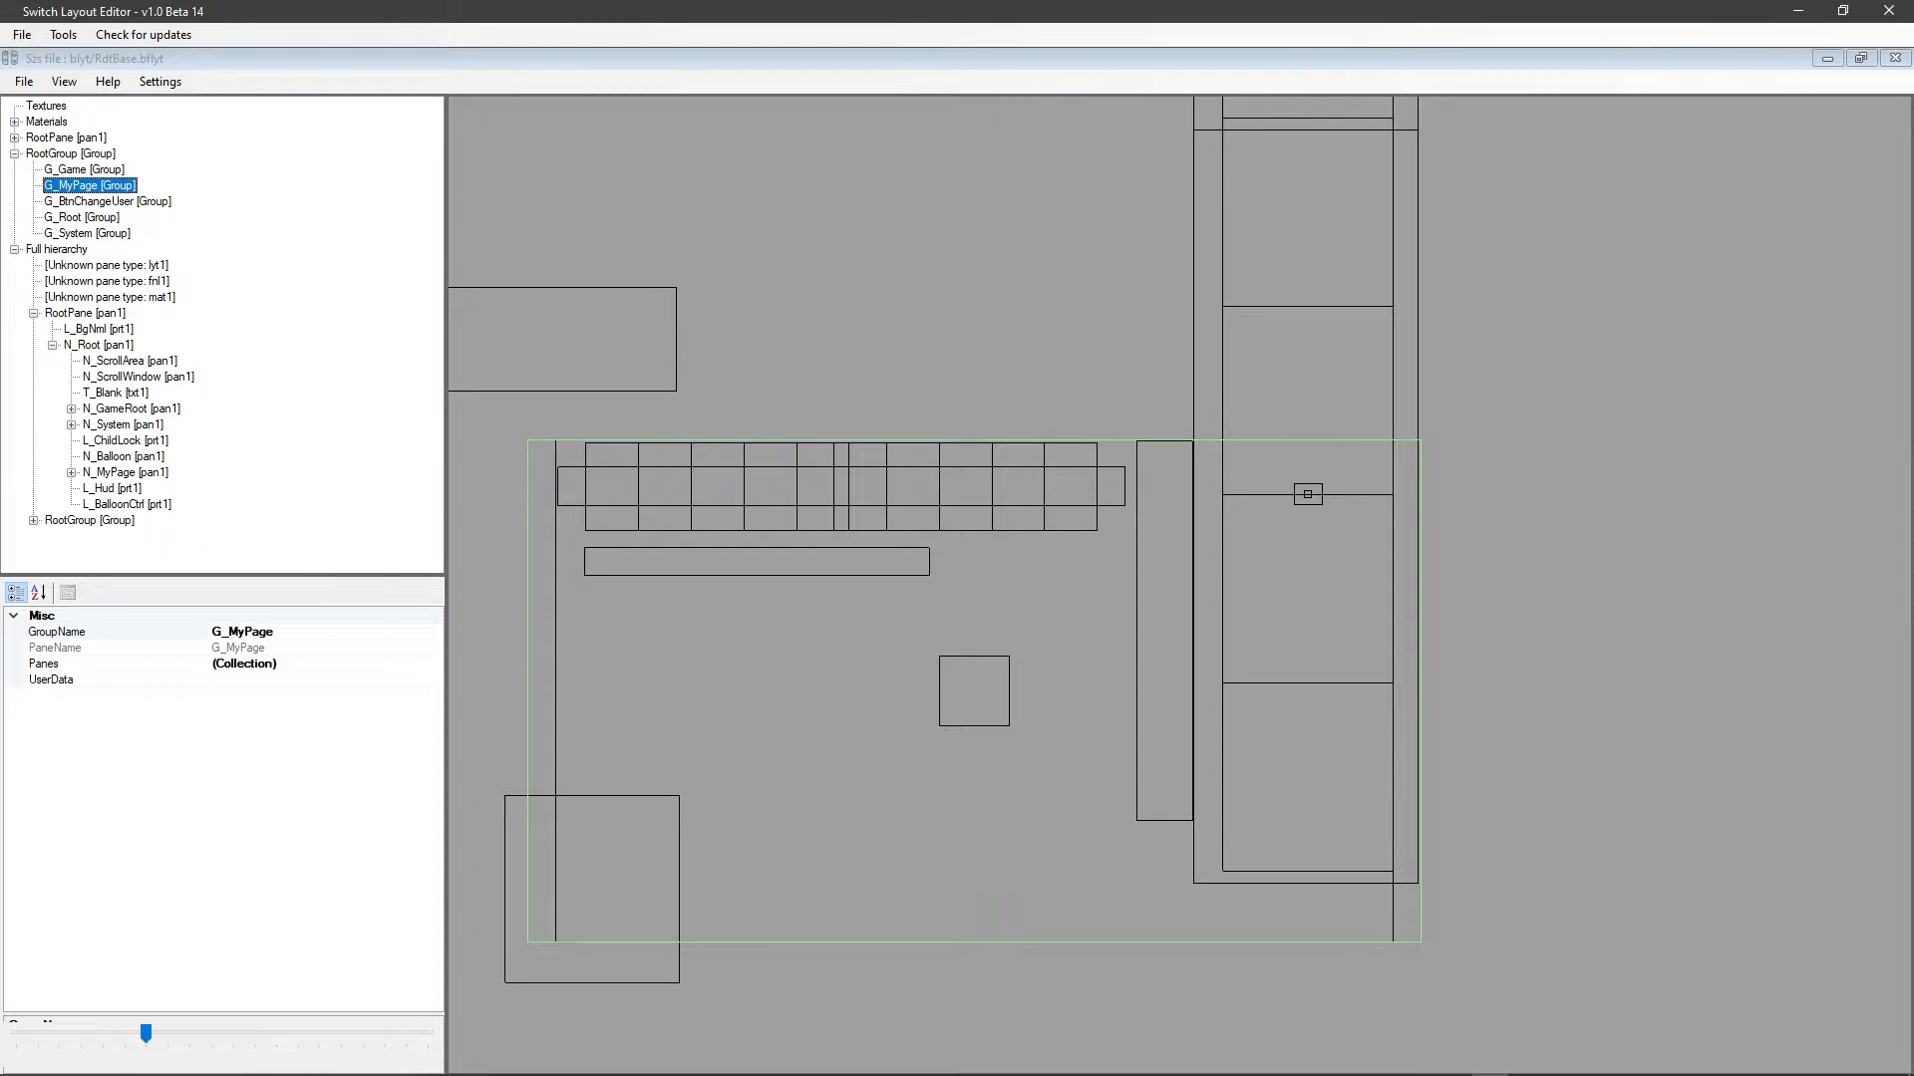
{"action": "left_click", "coordinate": [85, 170]}
{"action": "left_click", "coordinate": [107, 201]}
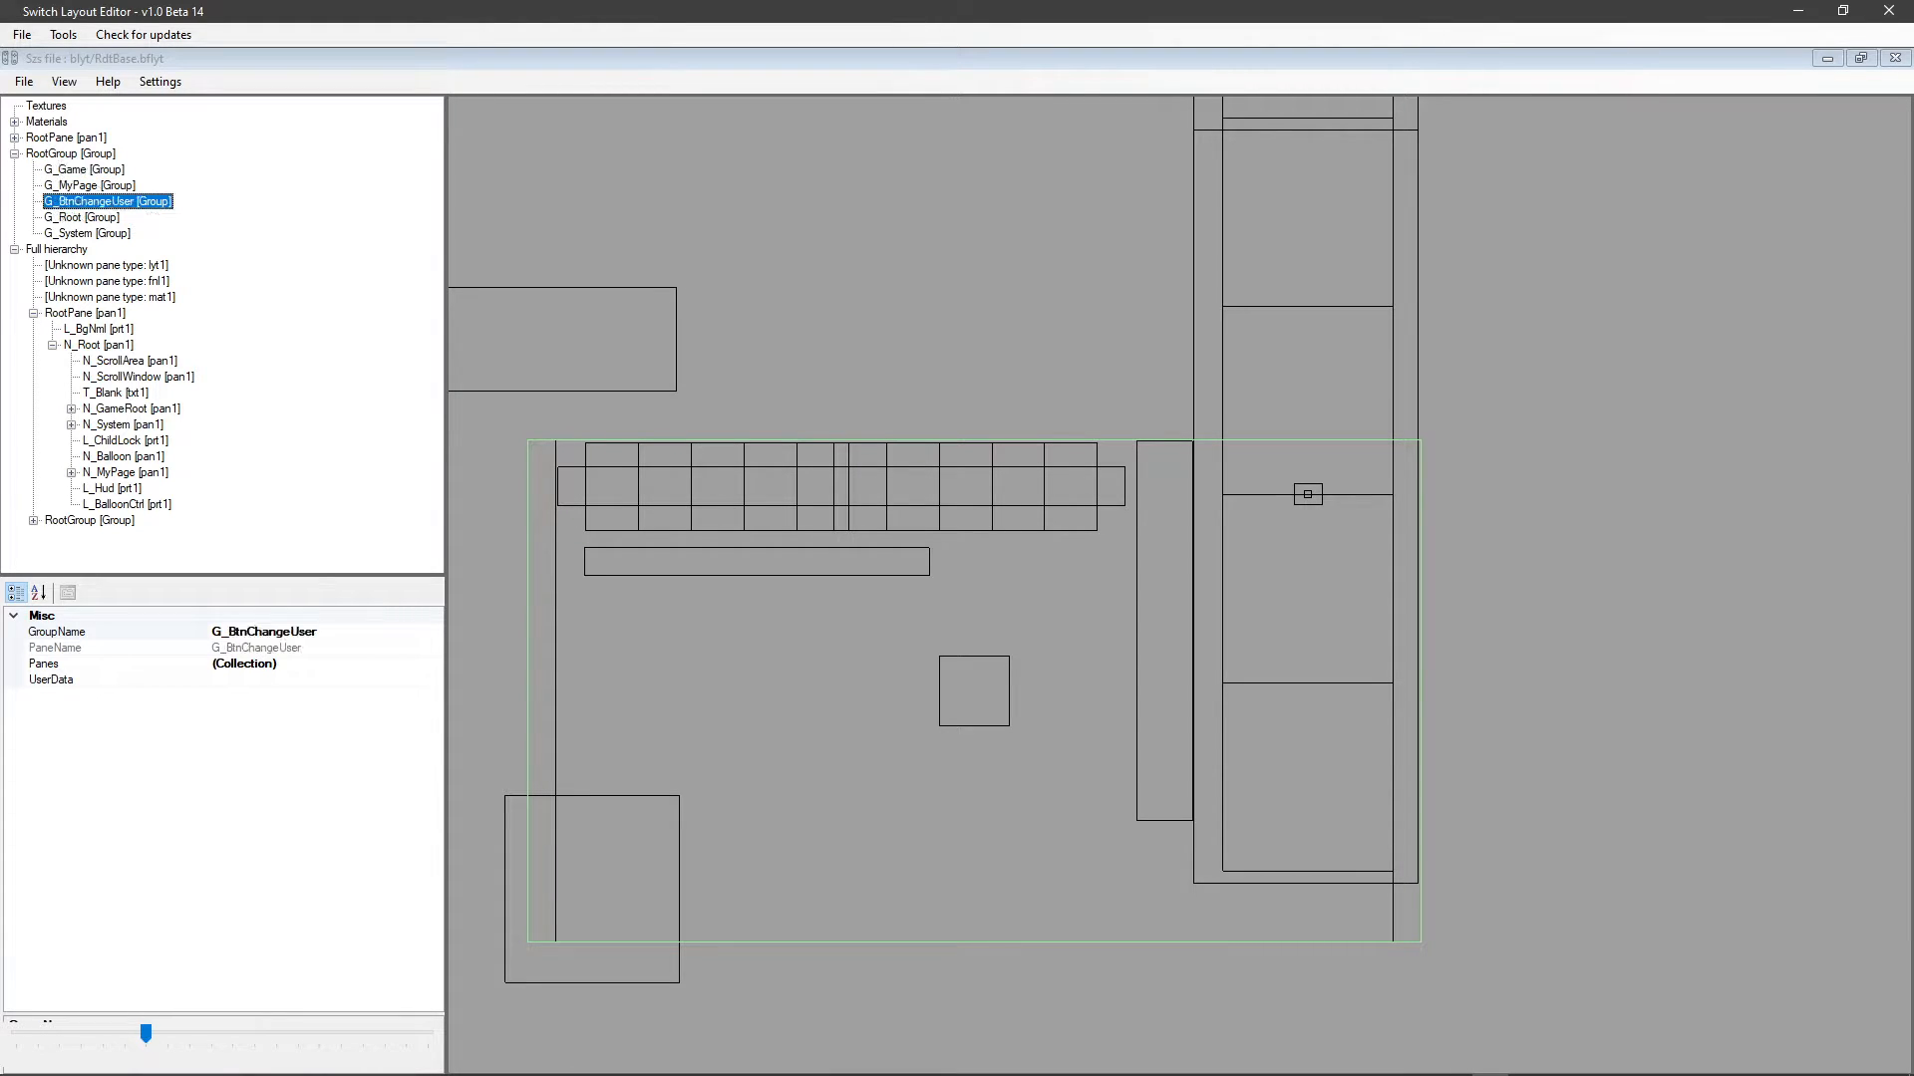
{"action": "left_click", "coordinate": [87, 234]}
{"action": "left_click", "coordinate": [82, 218]}
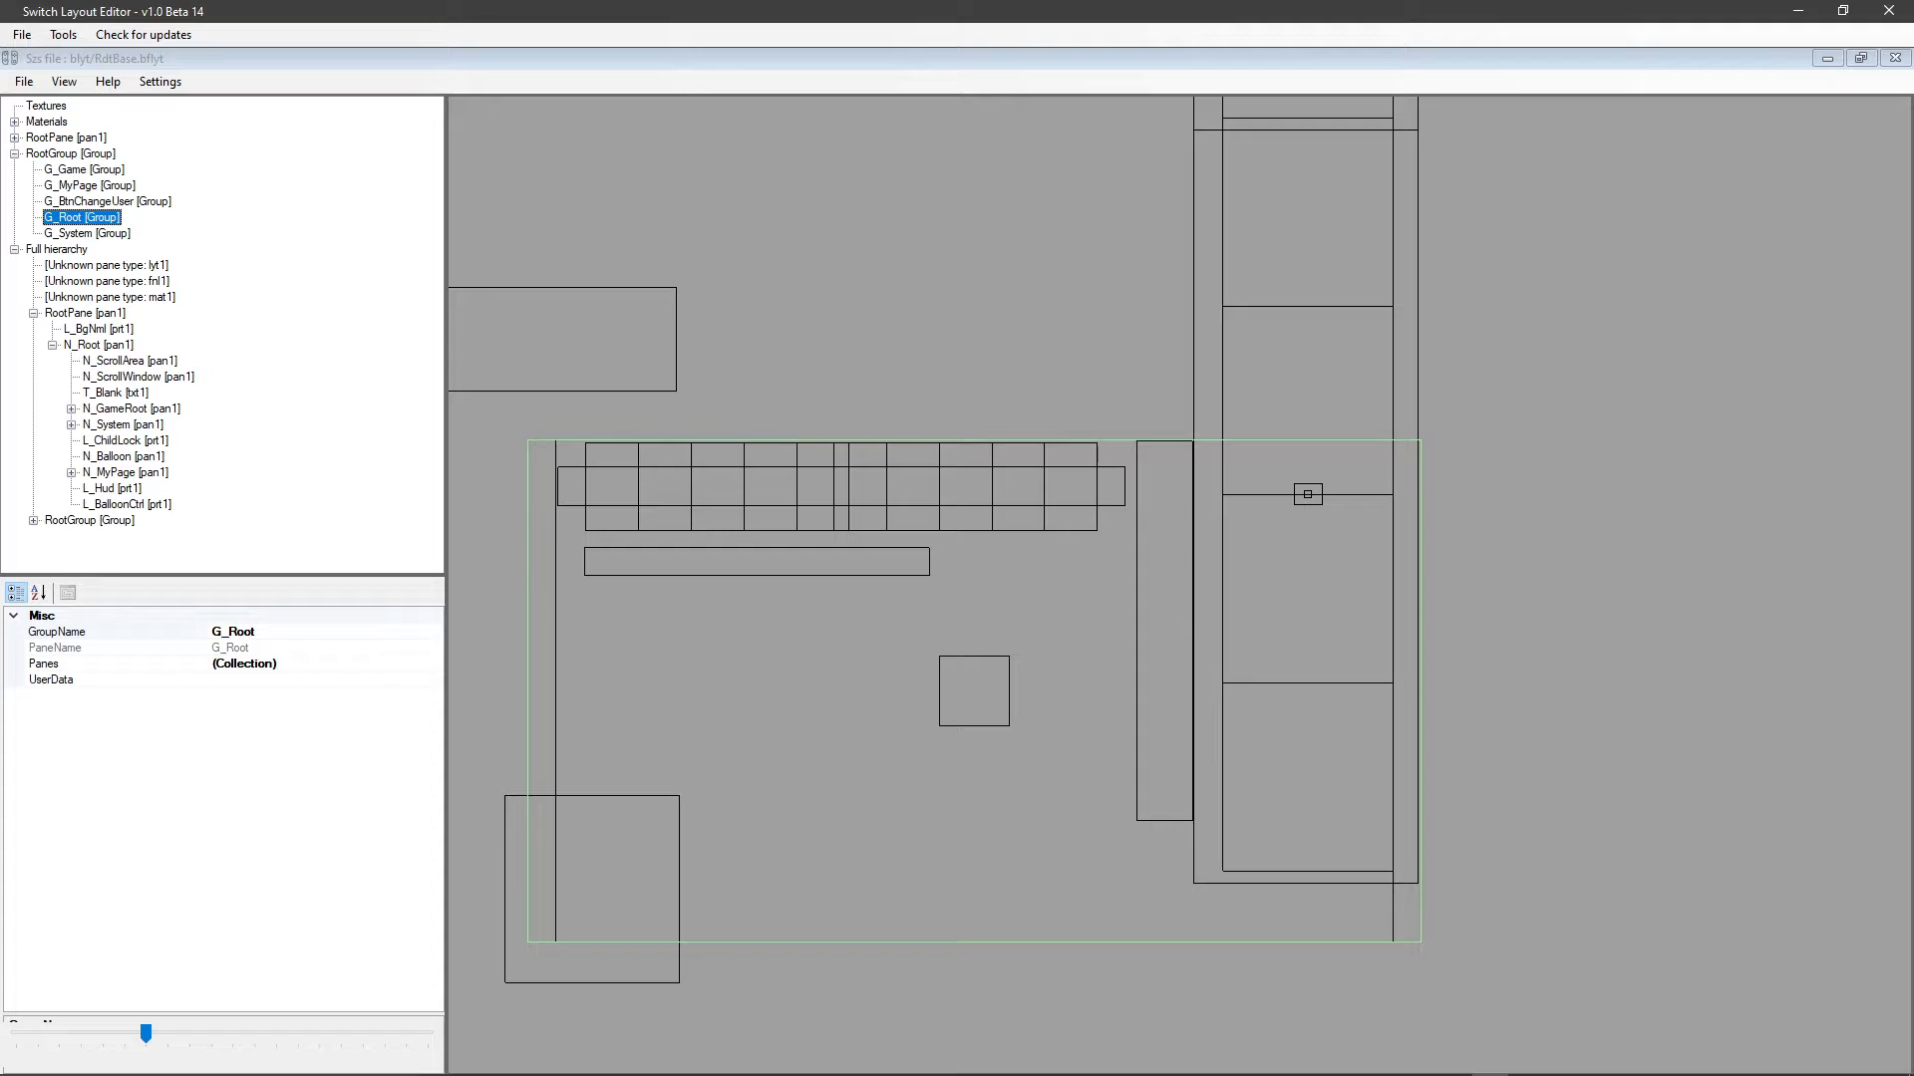
{"action": "left_click", "coordinate": [14, 154]}
Examine the materials, the full hierarchy's RootGroup and the properties of the unknown fnl1, mat1 and lyt1 panes.
{"action": "left_click", "coordinate": [14, 137]}
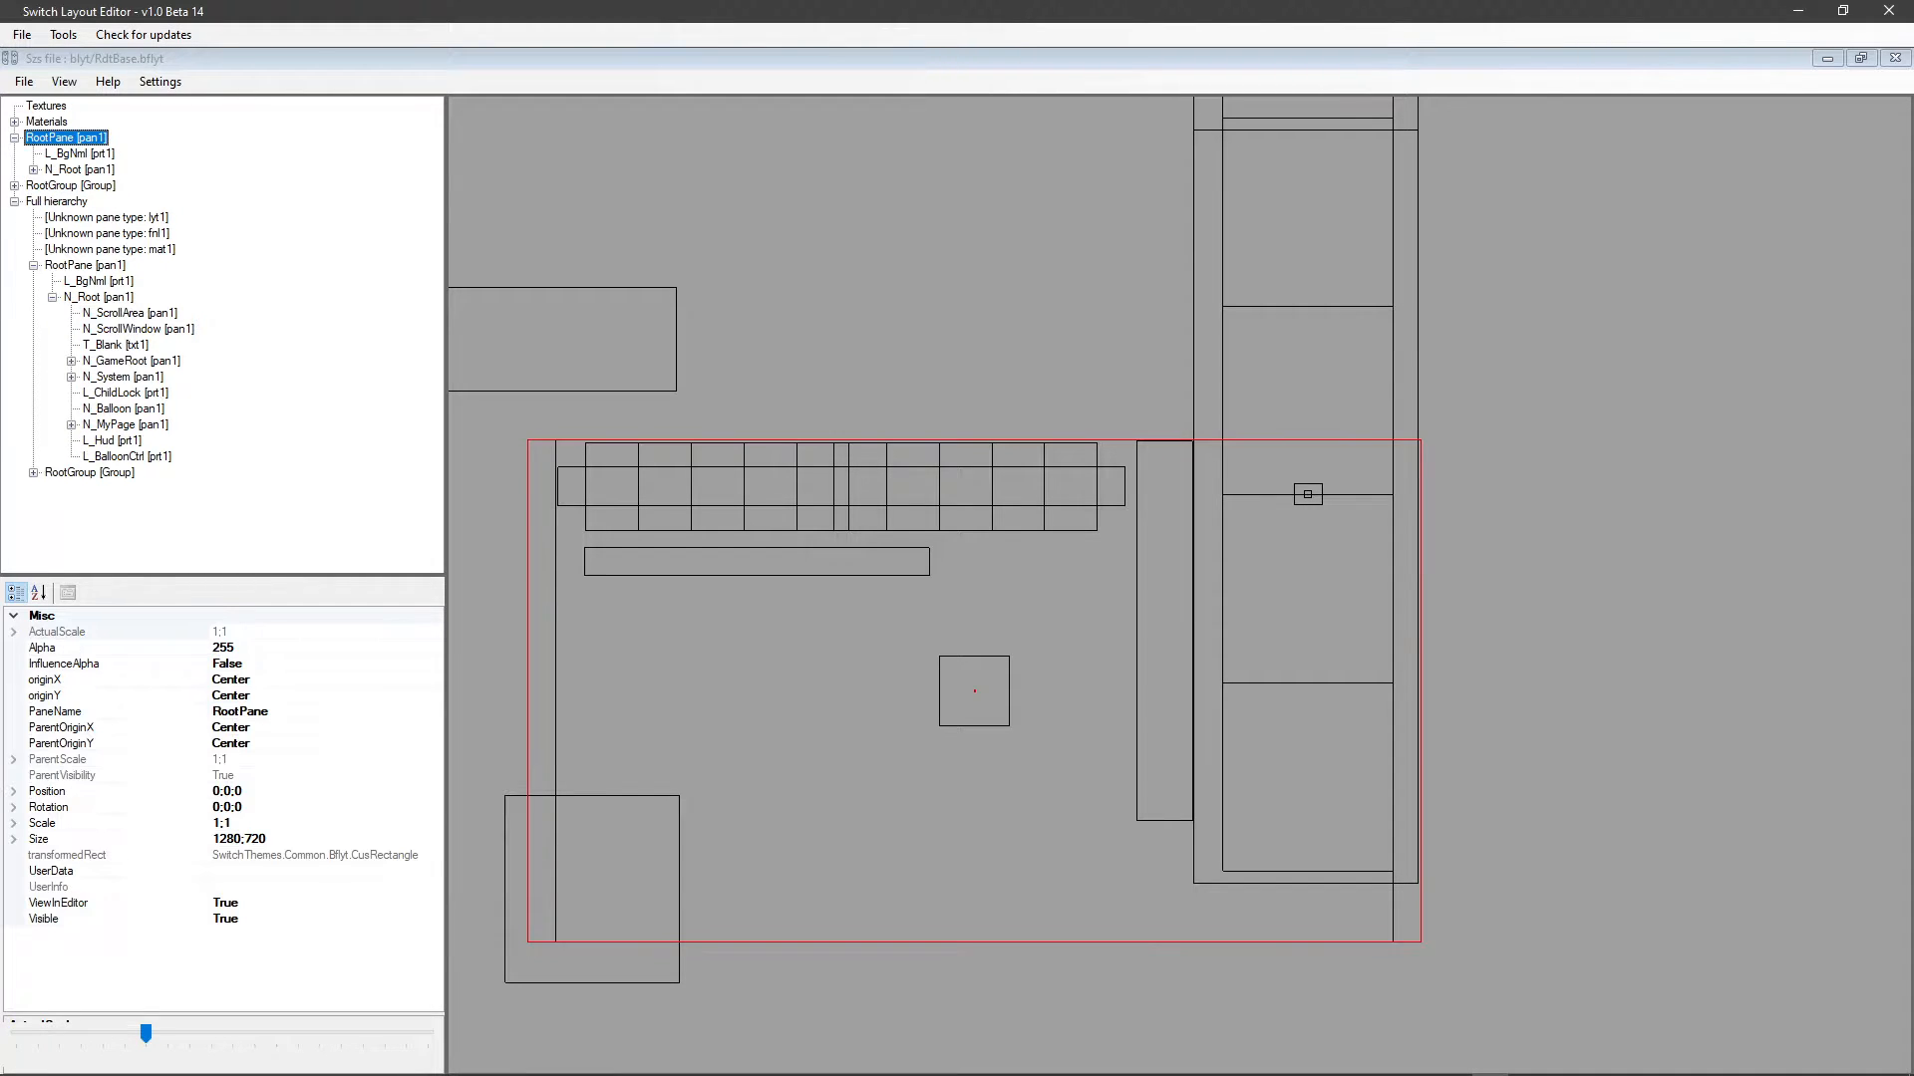
{"action": "left_click", "coordinate": [14, 122]}
{"action": "left_click", "coordinate": [14, 154]}
{"action": "left_click", "coordinate": [73, 137]}
{"action": "left_click", "coordinate": [14, 122]}
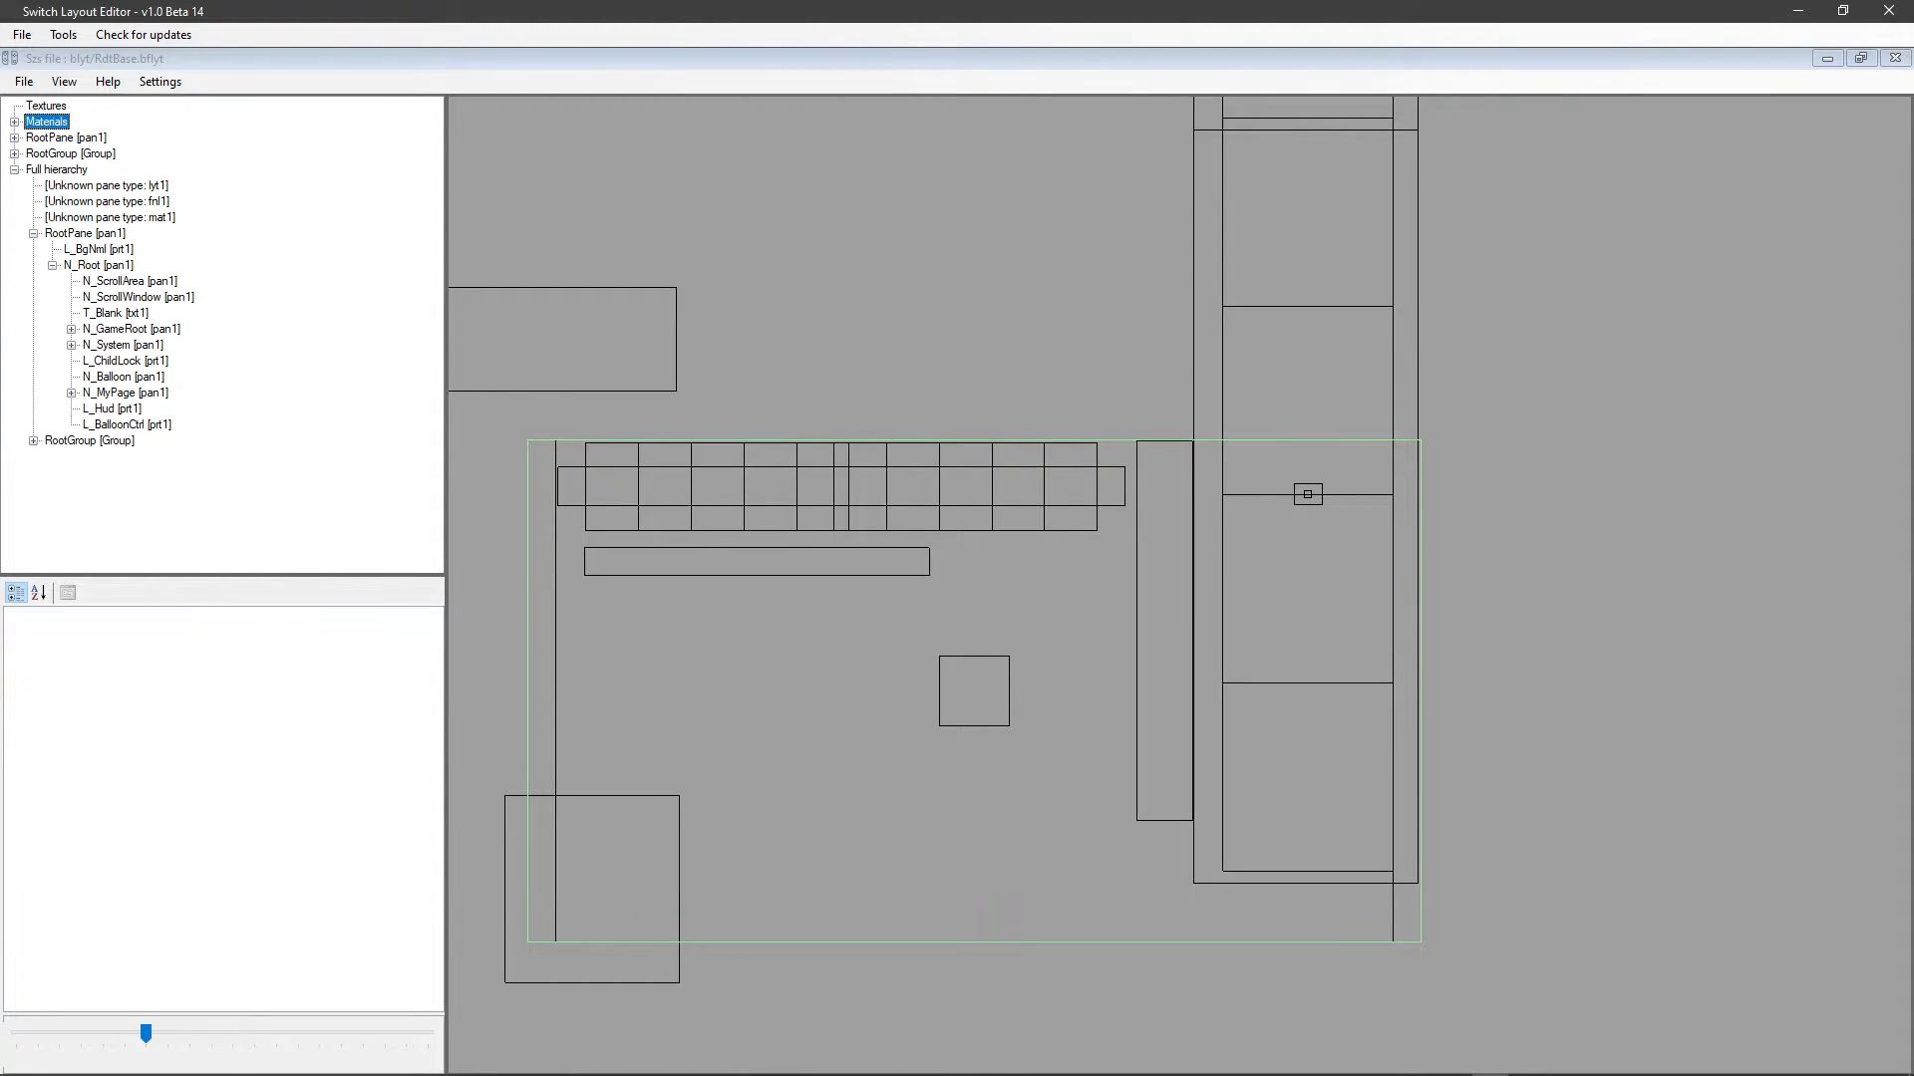
{"action": "left_click", "coordinate": [33, 441]}
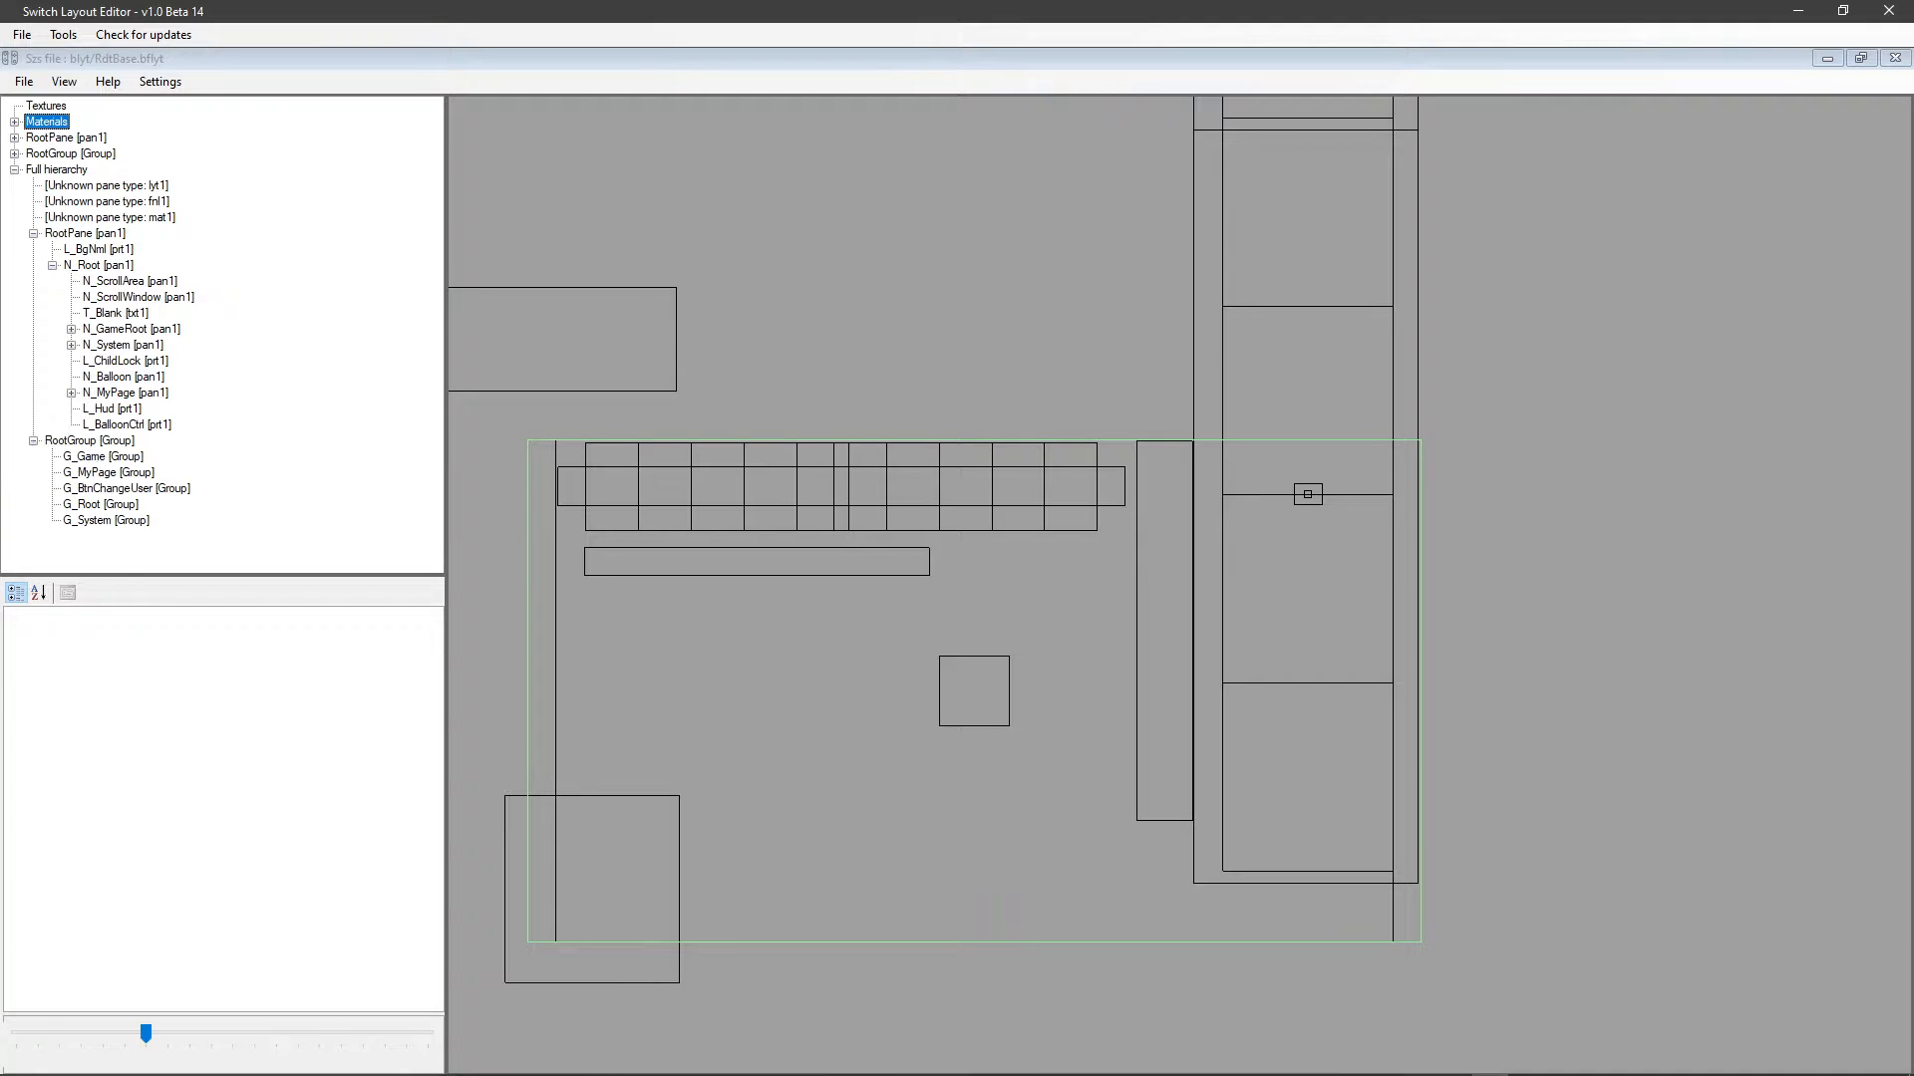
{"action": "left_click", "coordinate": [89, 441]}
{"action": "left_click", "coordinate": [33, 440]}
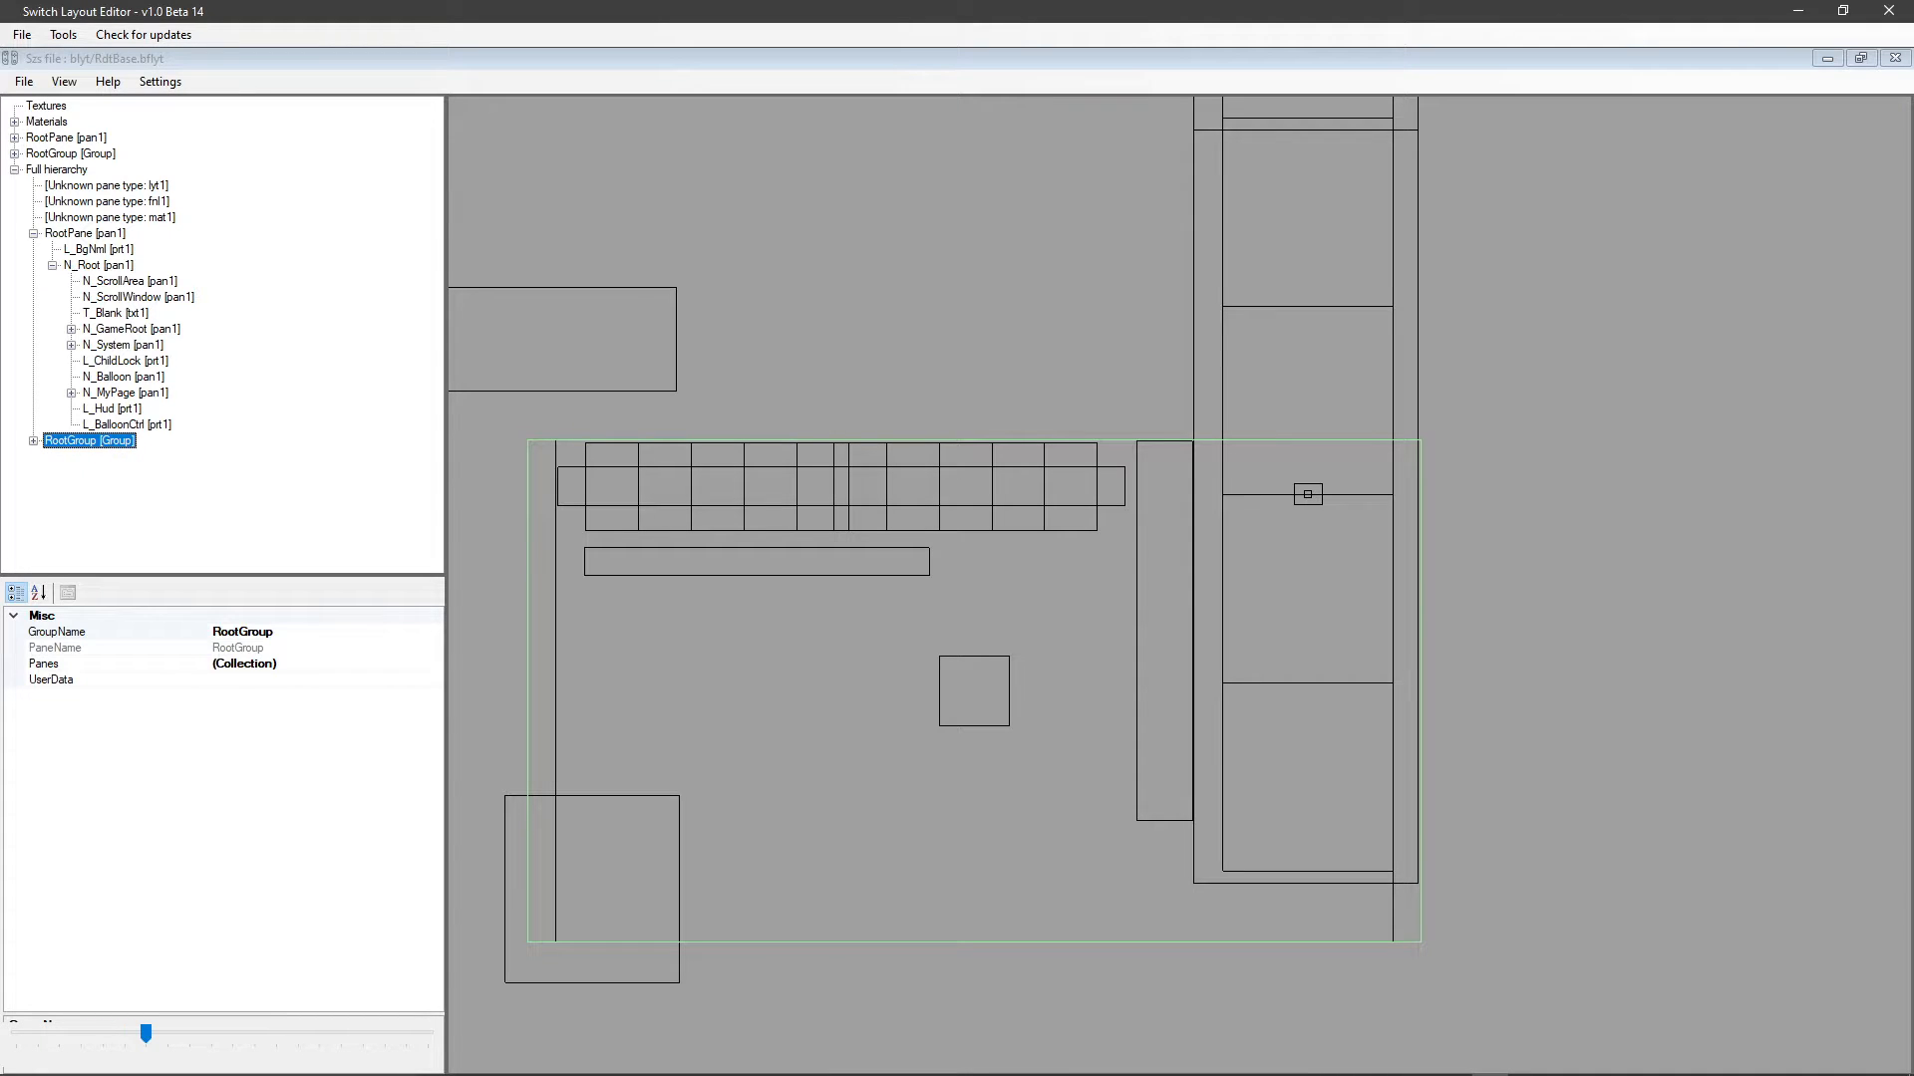
{"action": "left_click", "coordinate": [108, 201]}
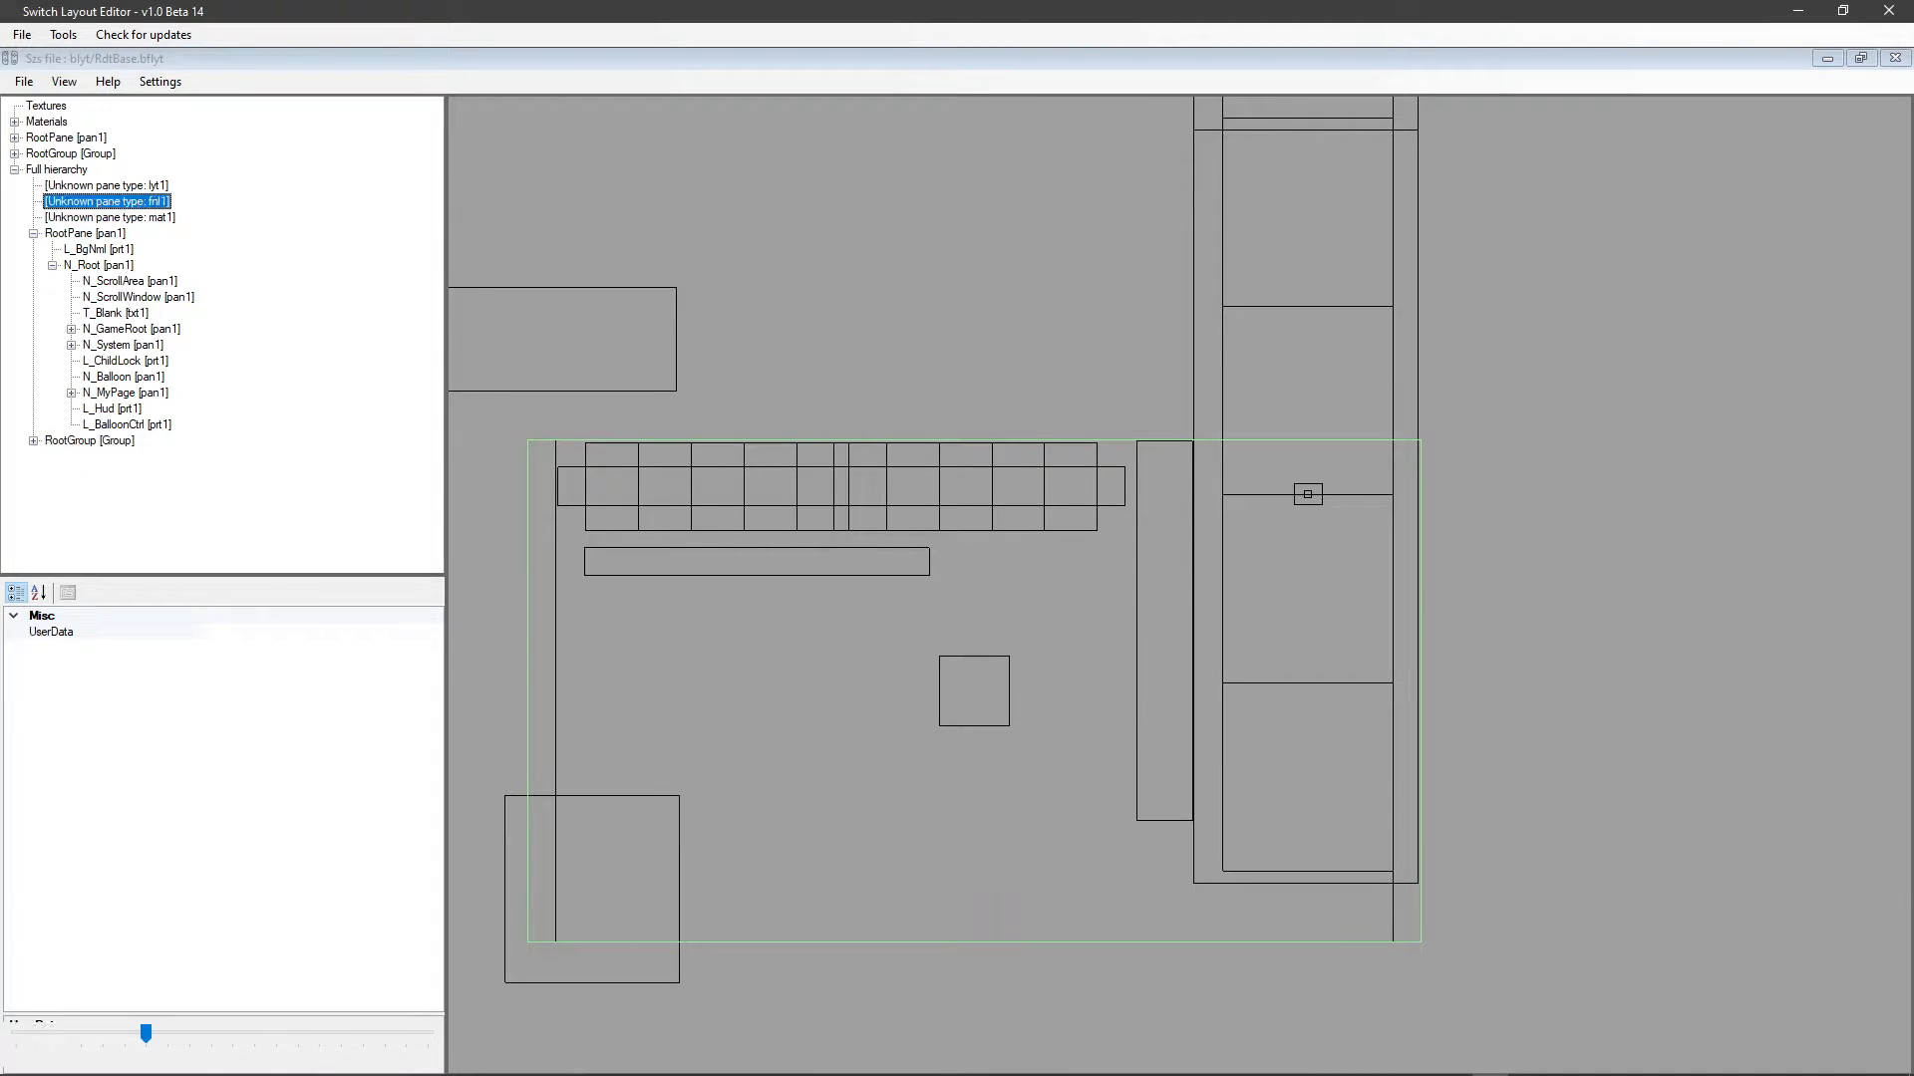
{"action": "left_click", "coordinate": [109, 217]}
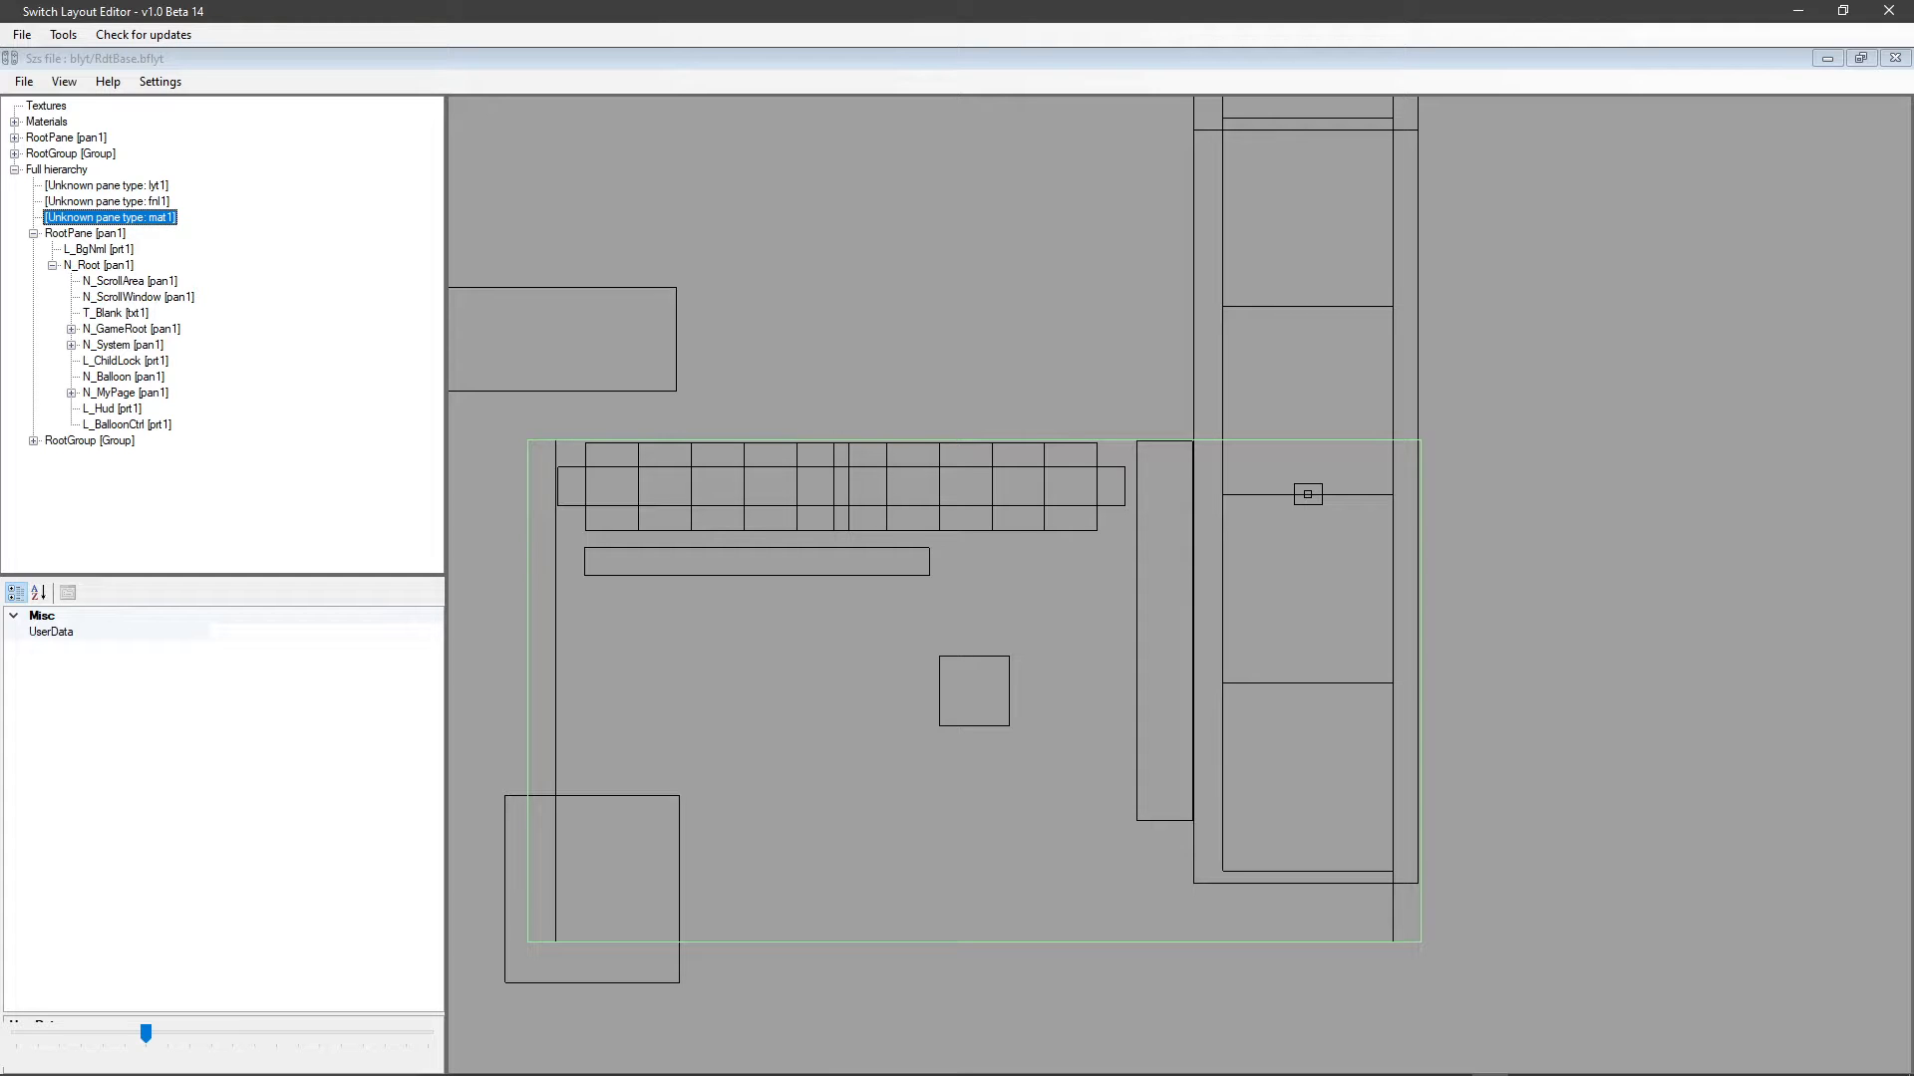
{"action": "left_click", "coordinate": [106, 186]}
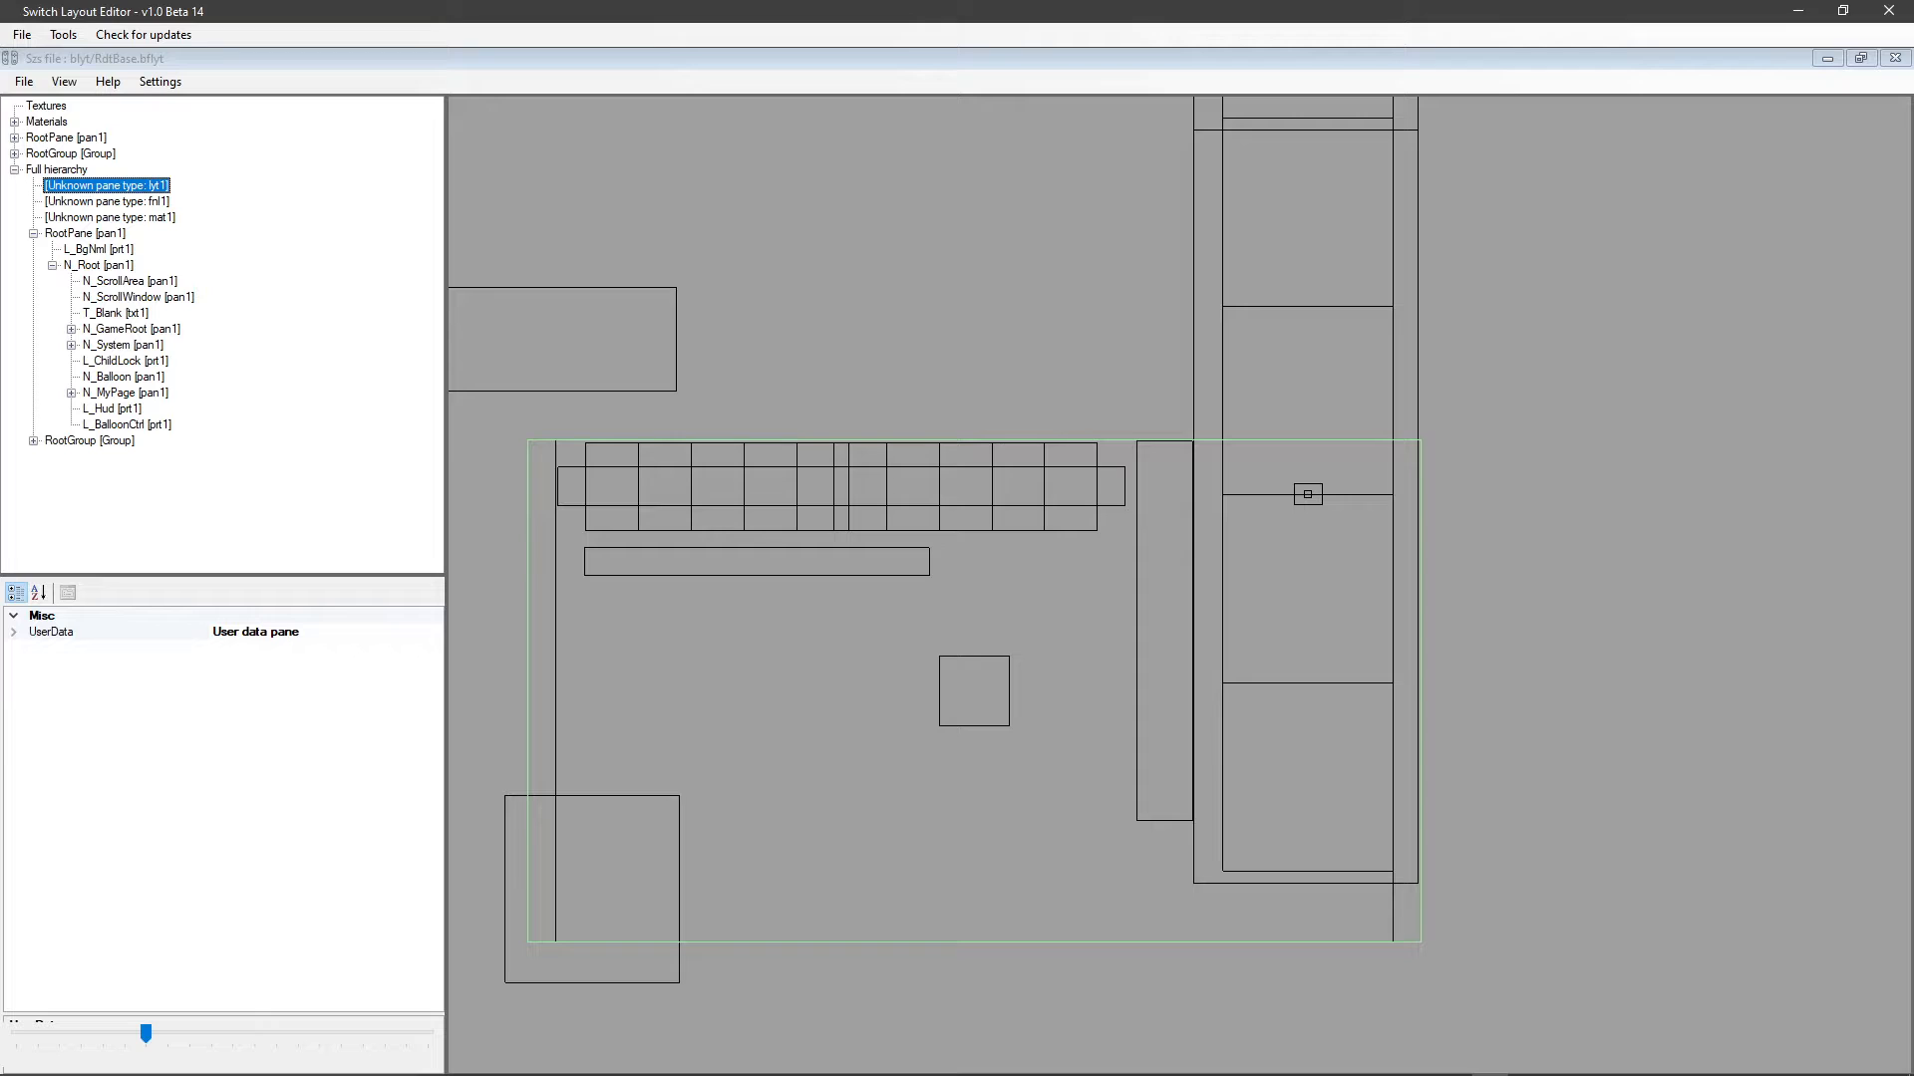
Set the scale of the N_GameRoot pane to 0.5;0.5.
{"action": "left_click", "coordinate": [72, 329]}
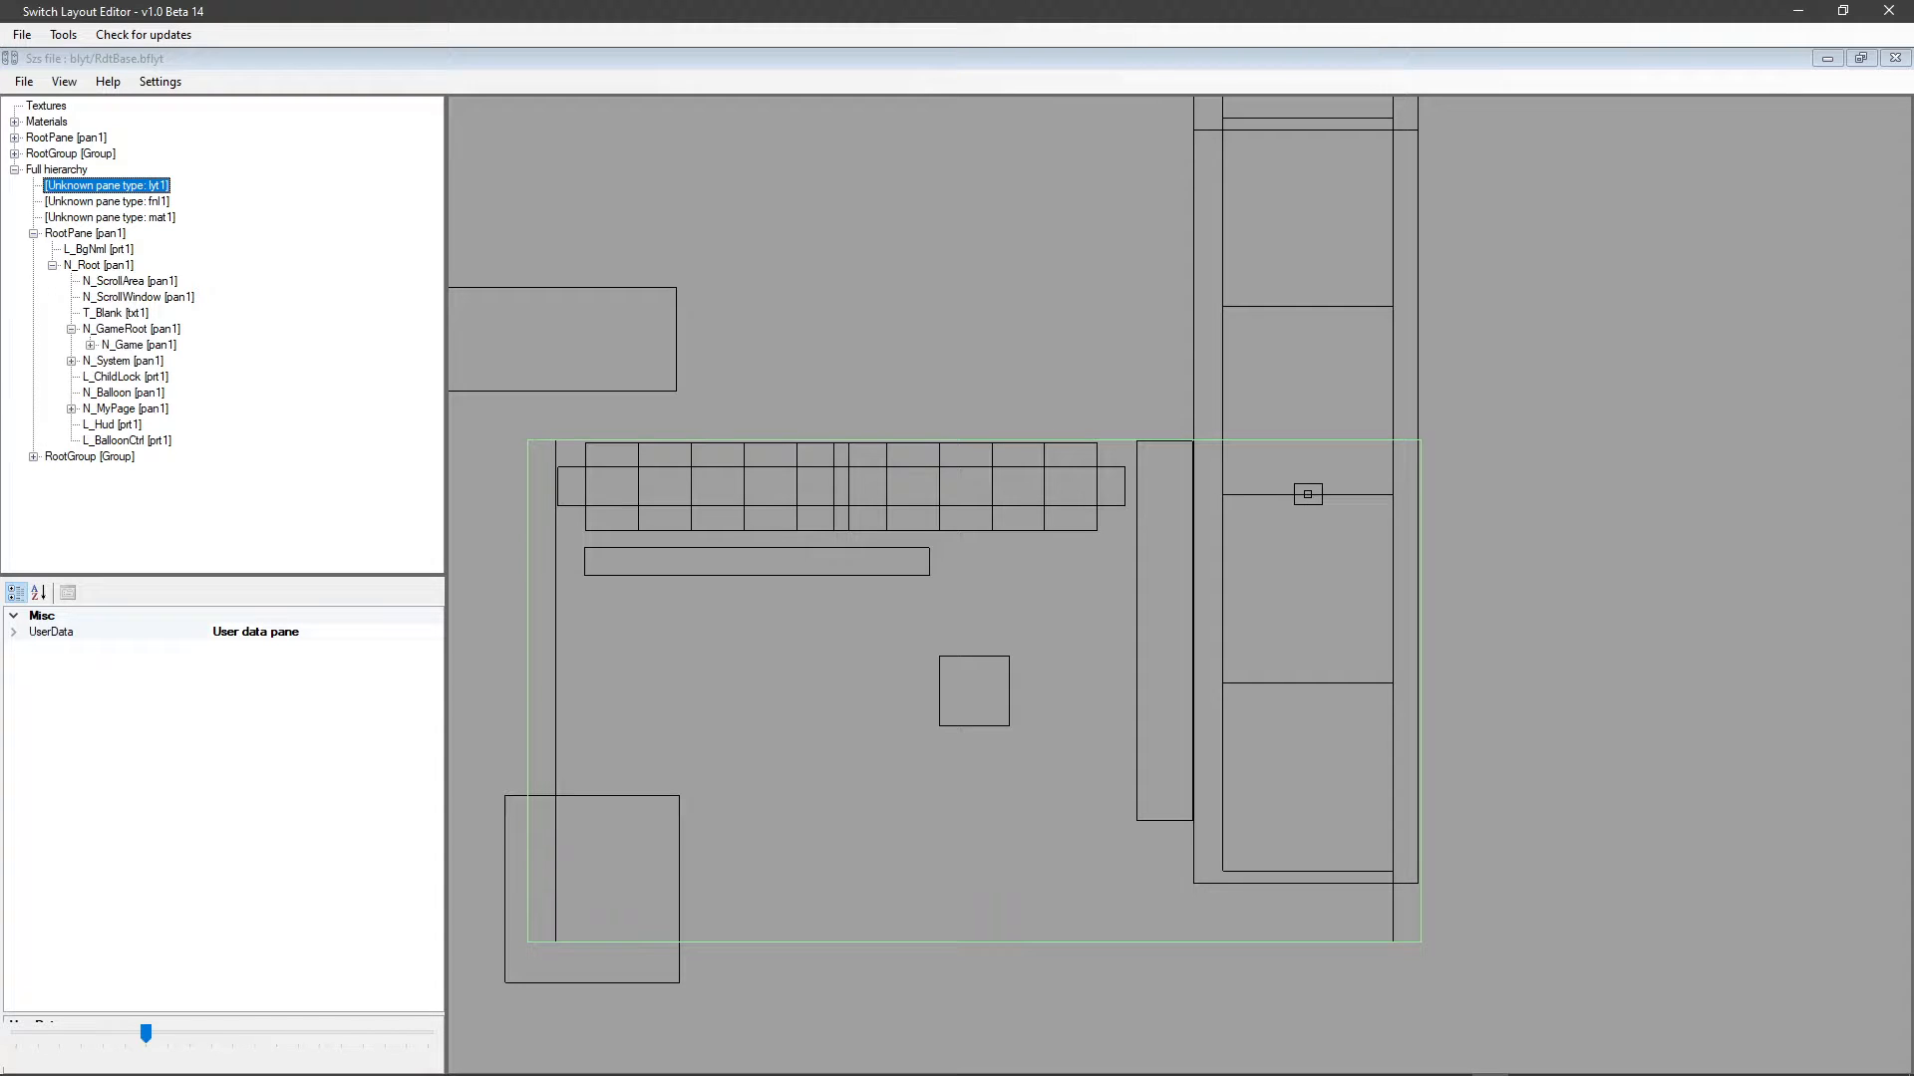
{"action": "left_click", "coordinate": [130, 328]}
{"action": "left_click", "coordinate": [138, 345]}
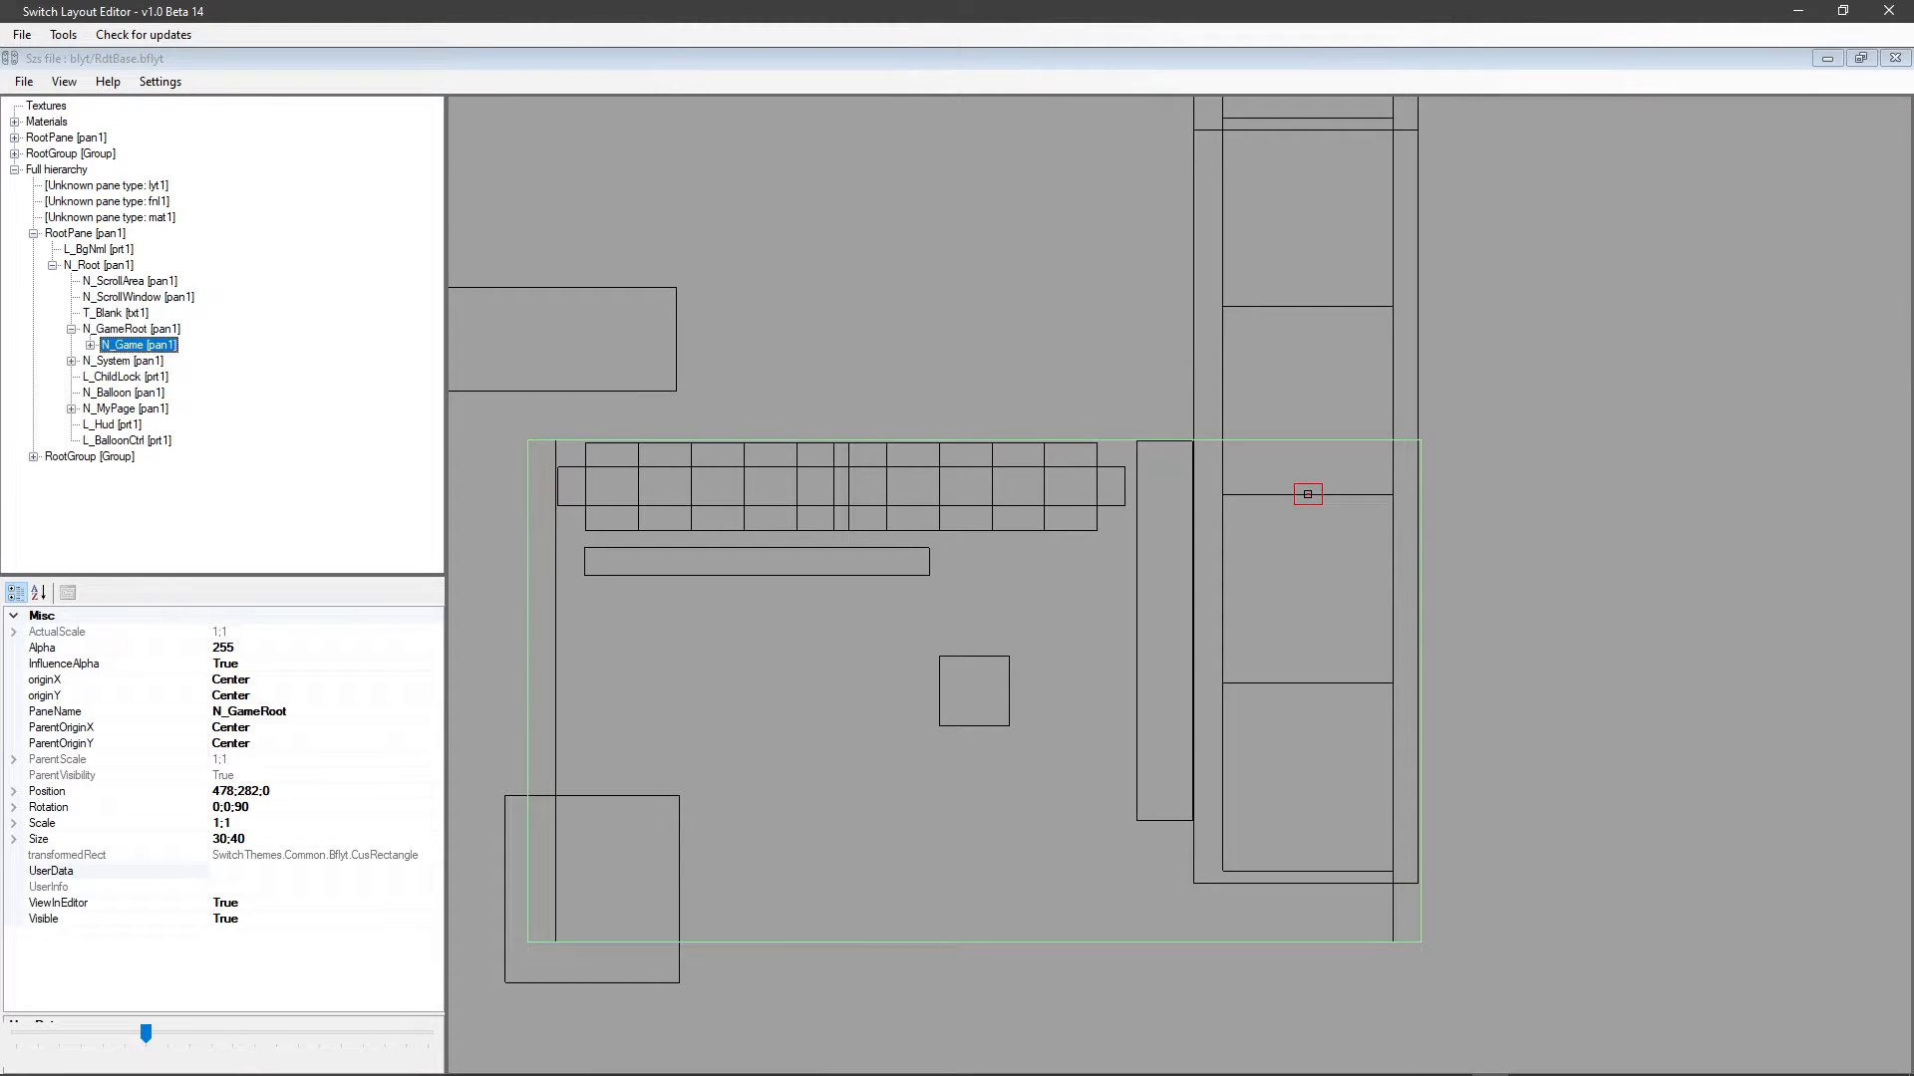
{"action": "left_click", "coordinate": [131, 329]}
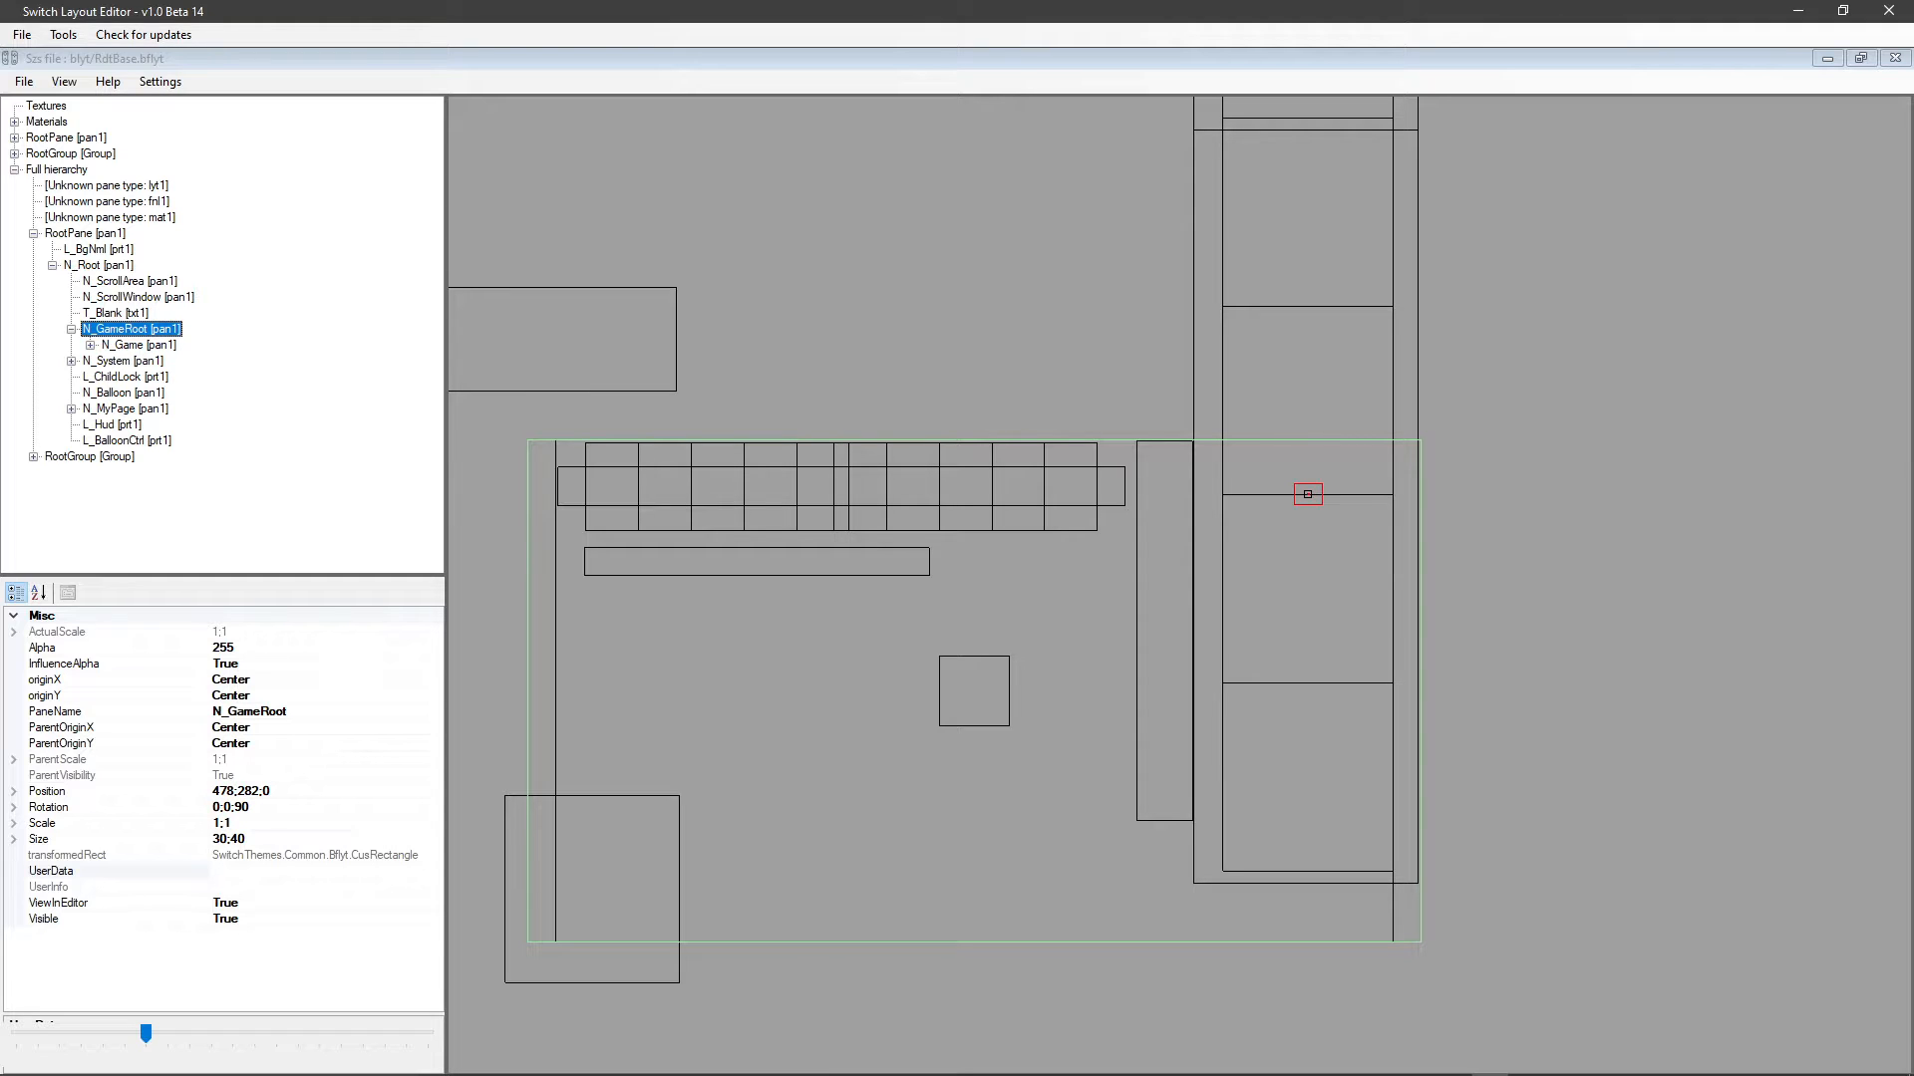
{"action": "left_click", "coordinate": [215, 823]}
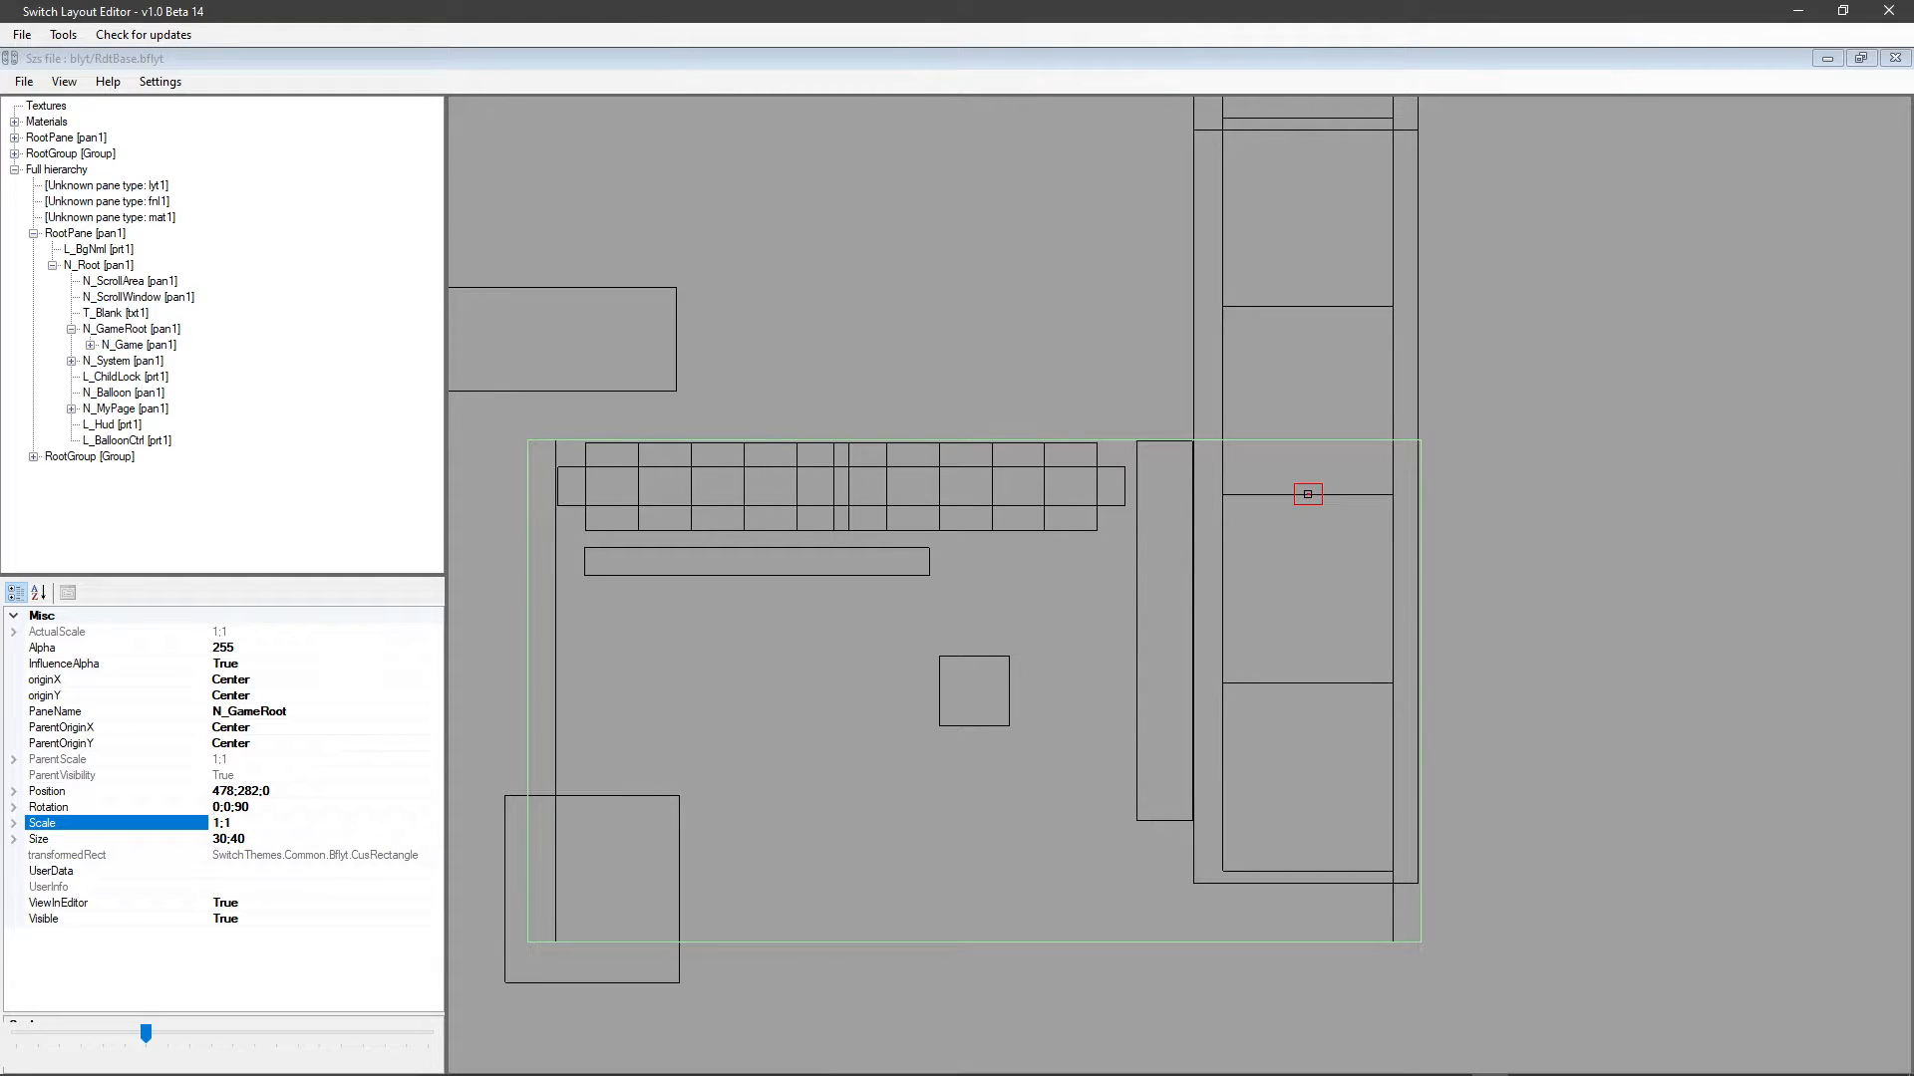
{"action": "key", "text": "BackSpace"}
{"action": "type", "text": ".5;0"}
{"action": "type", "text": ".5"}
{"action": "key", "text": "Return"}
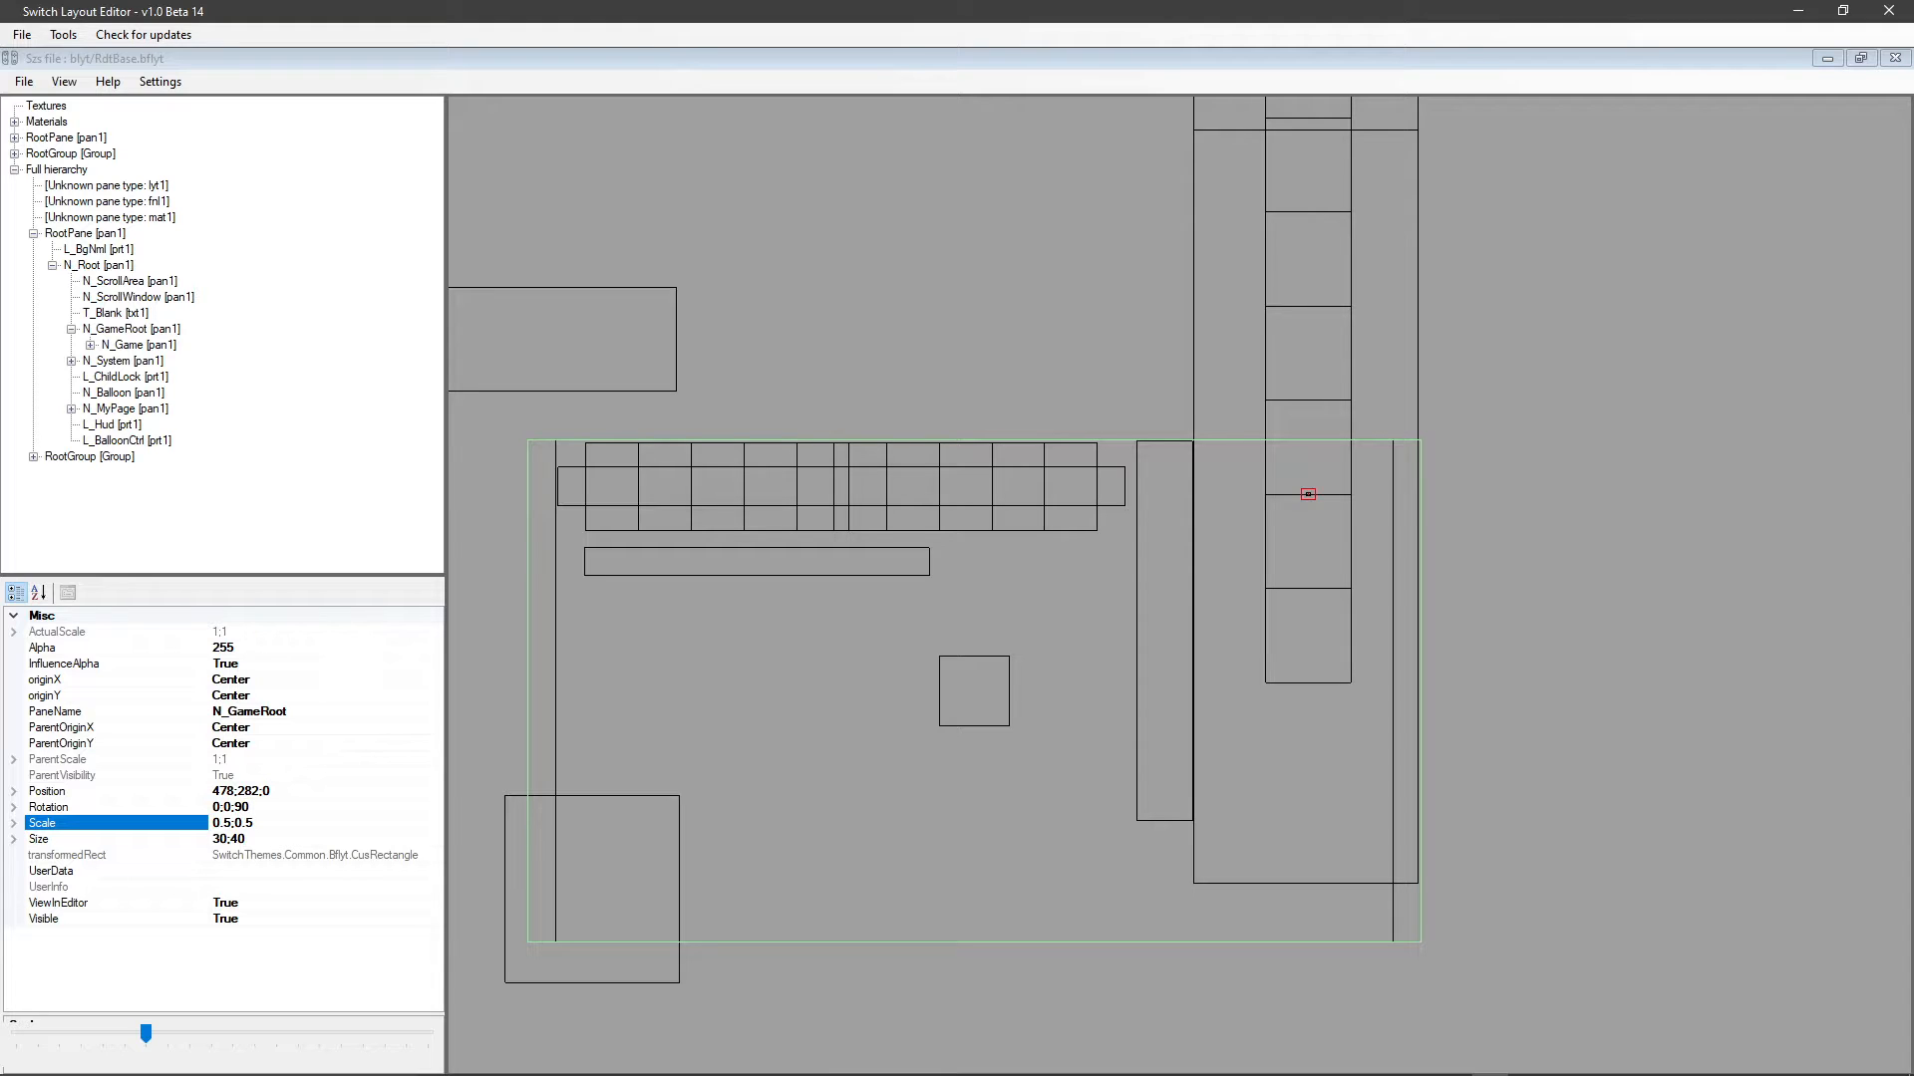
Try the N_GameRoot pane at X position 470 and return it to 478.
{"action": "left_click", "coordinate": [214, 791]}
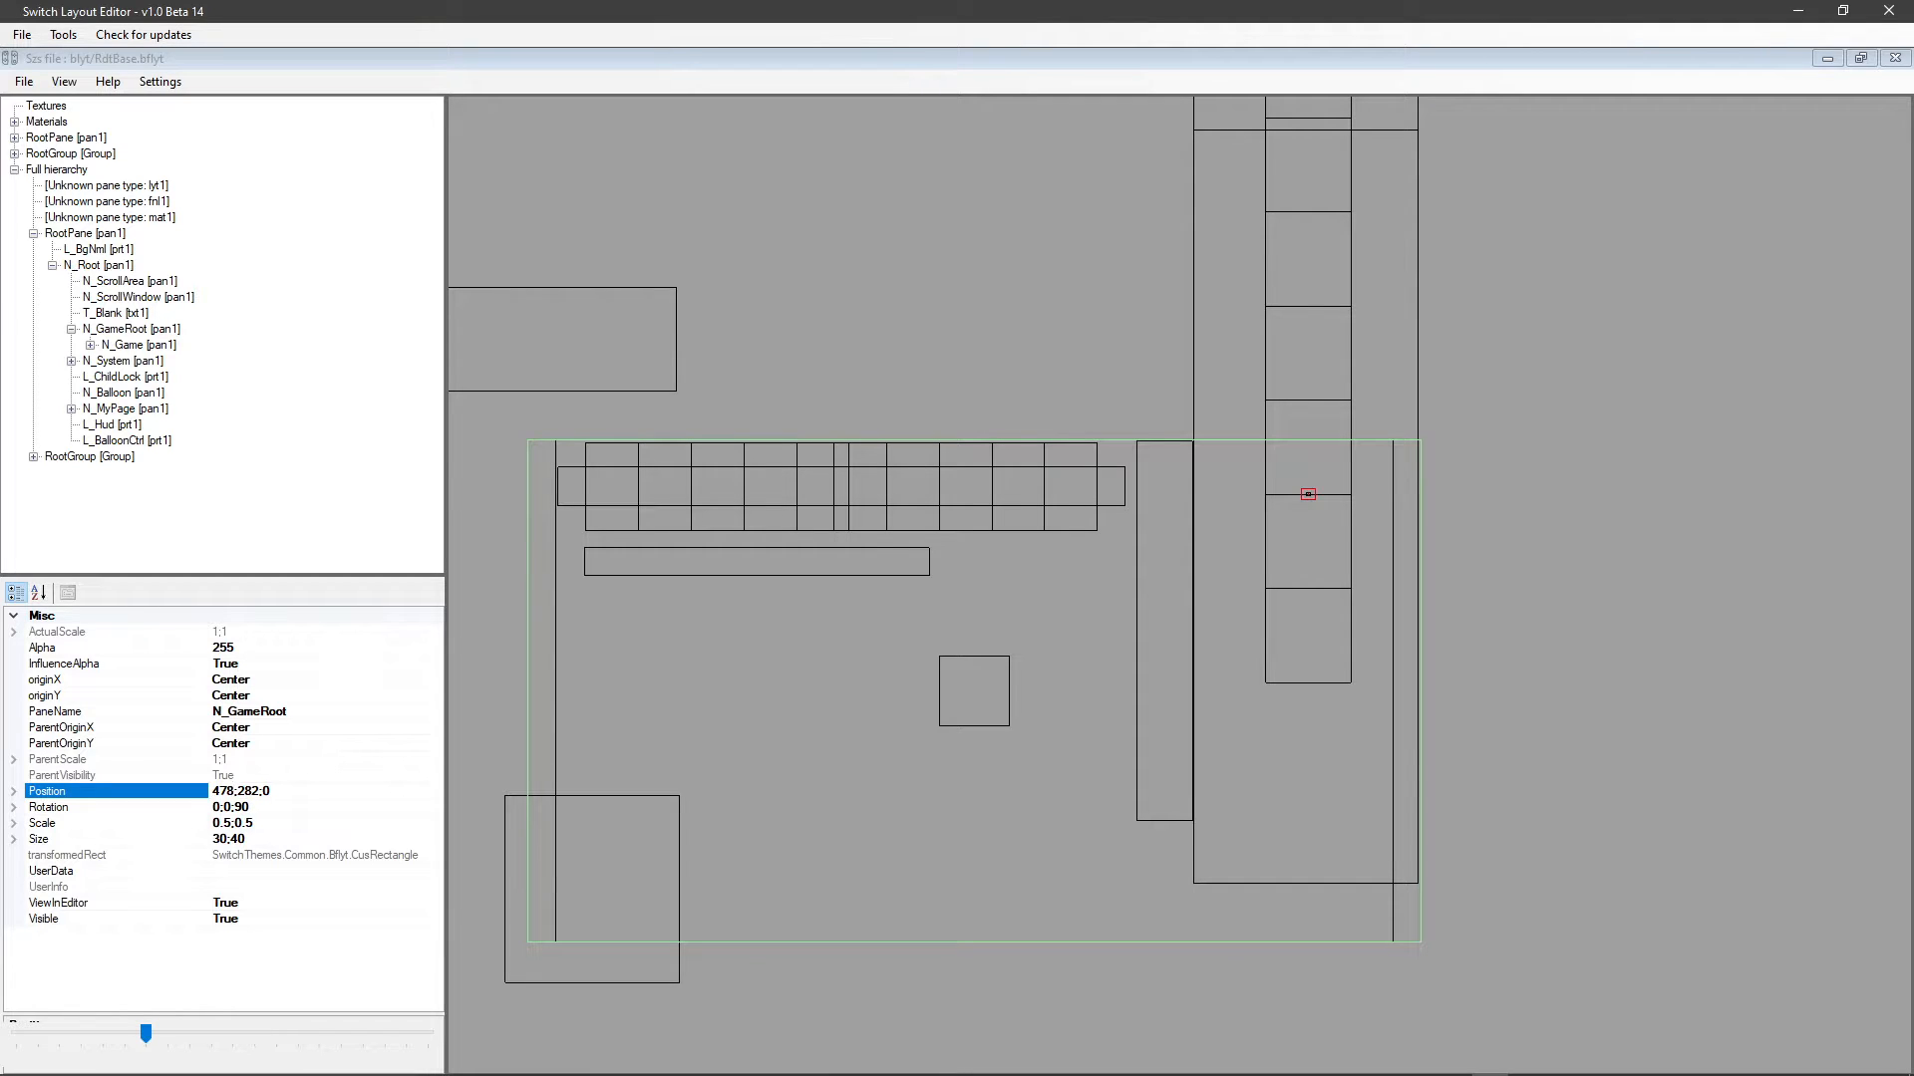
{"action": "key", "text": "BackSpace"}
{"action": "type", "text": "0"}
{"action": "key", "text": "Return"}
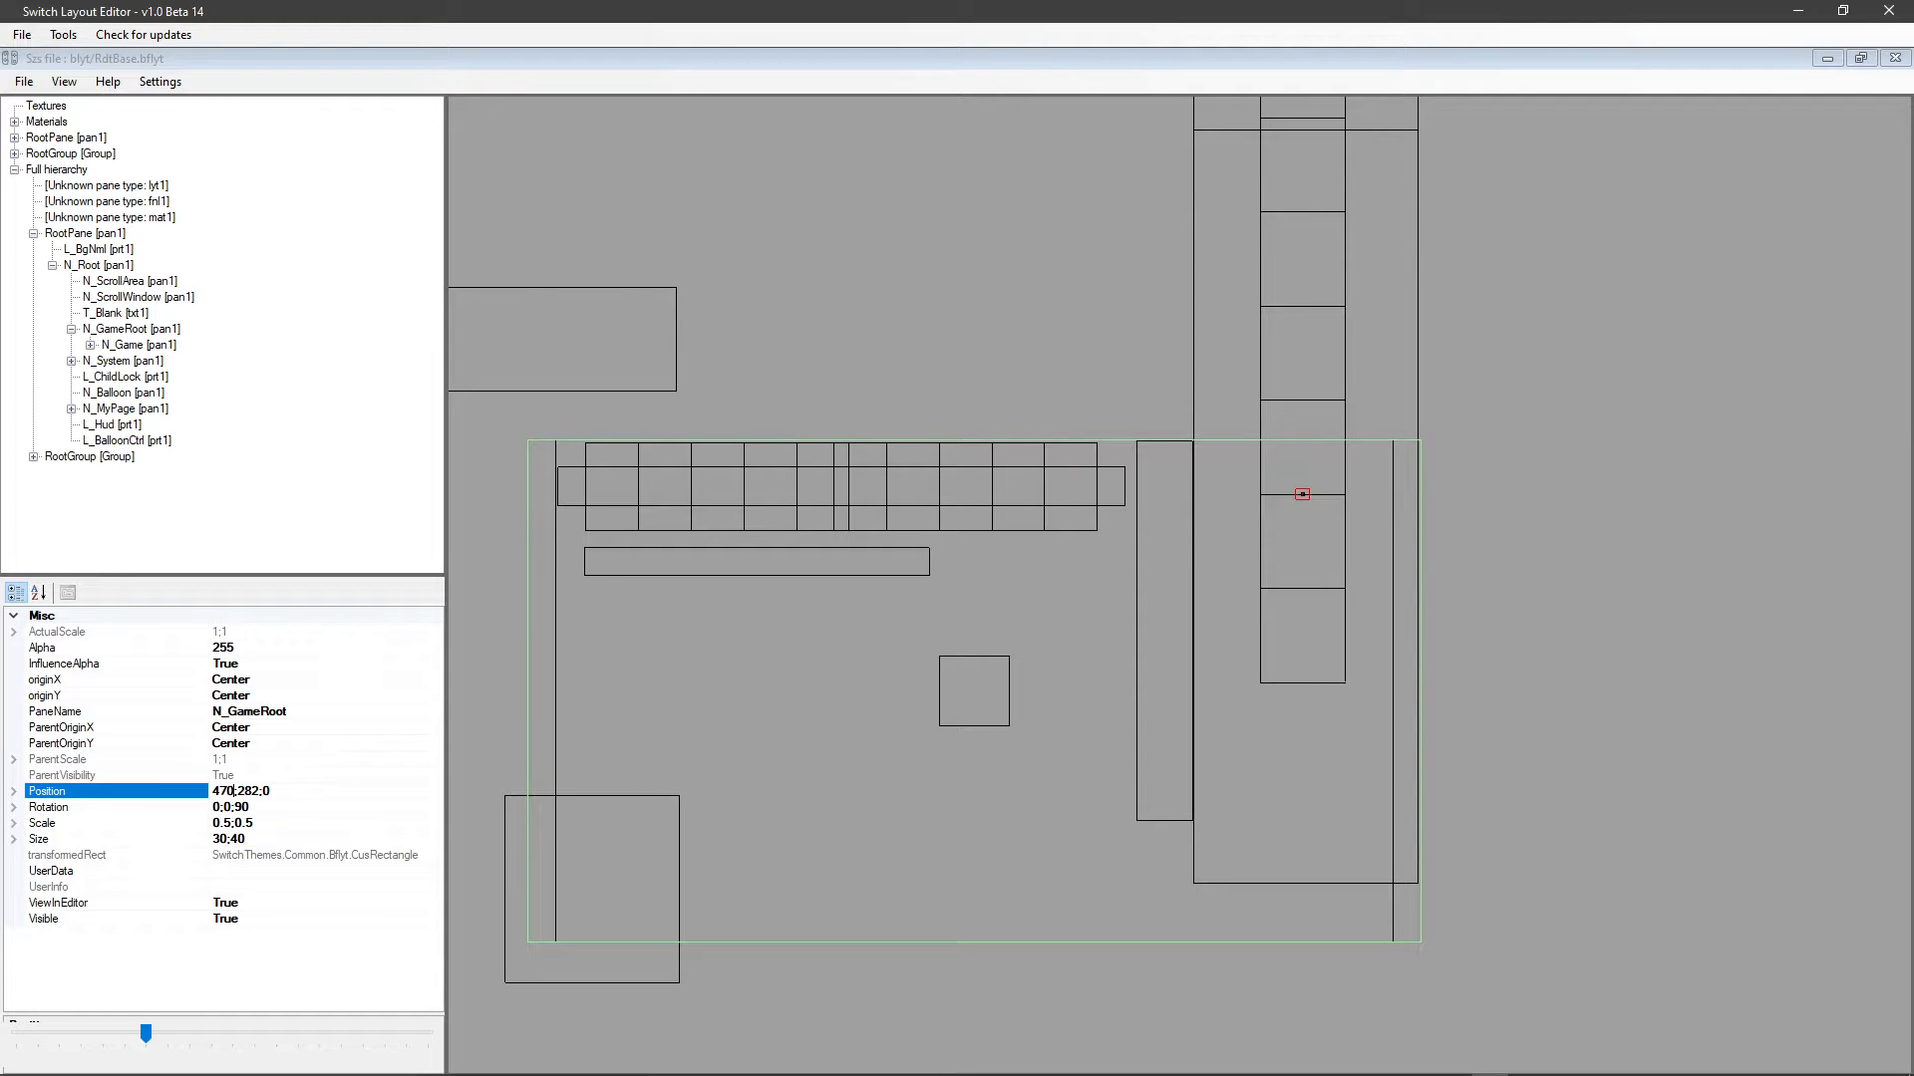
{"action": "key", "text": "BackSpace"}
{"action": "type", "text": "8"}
{"action": "key", "text": "Return"}
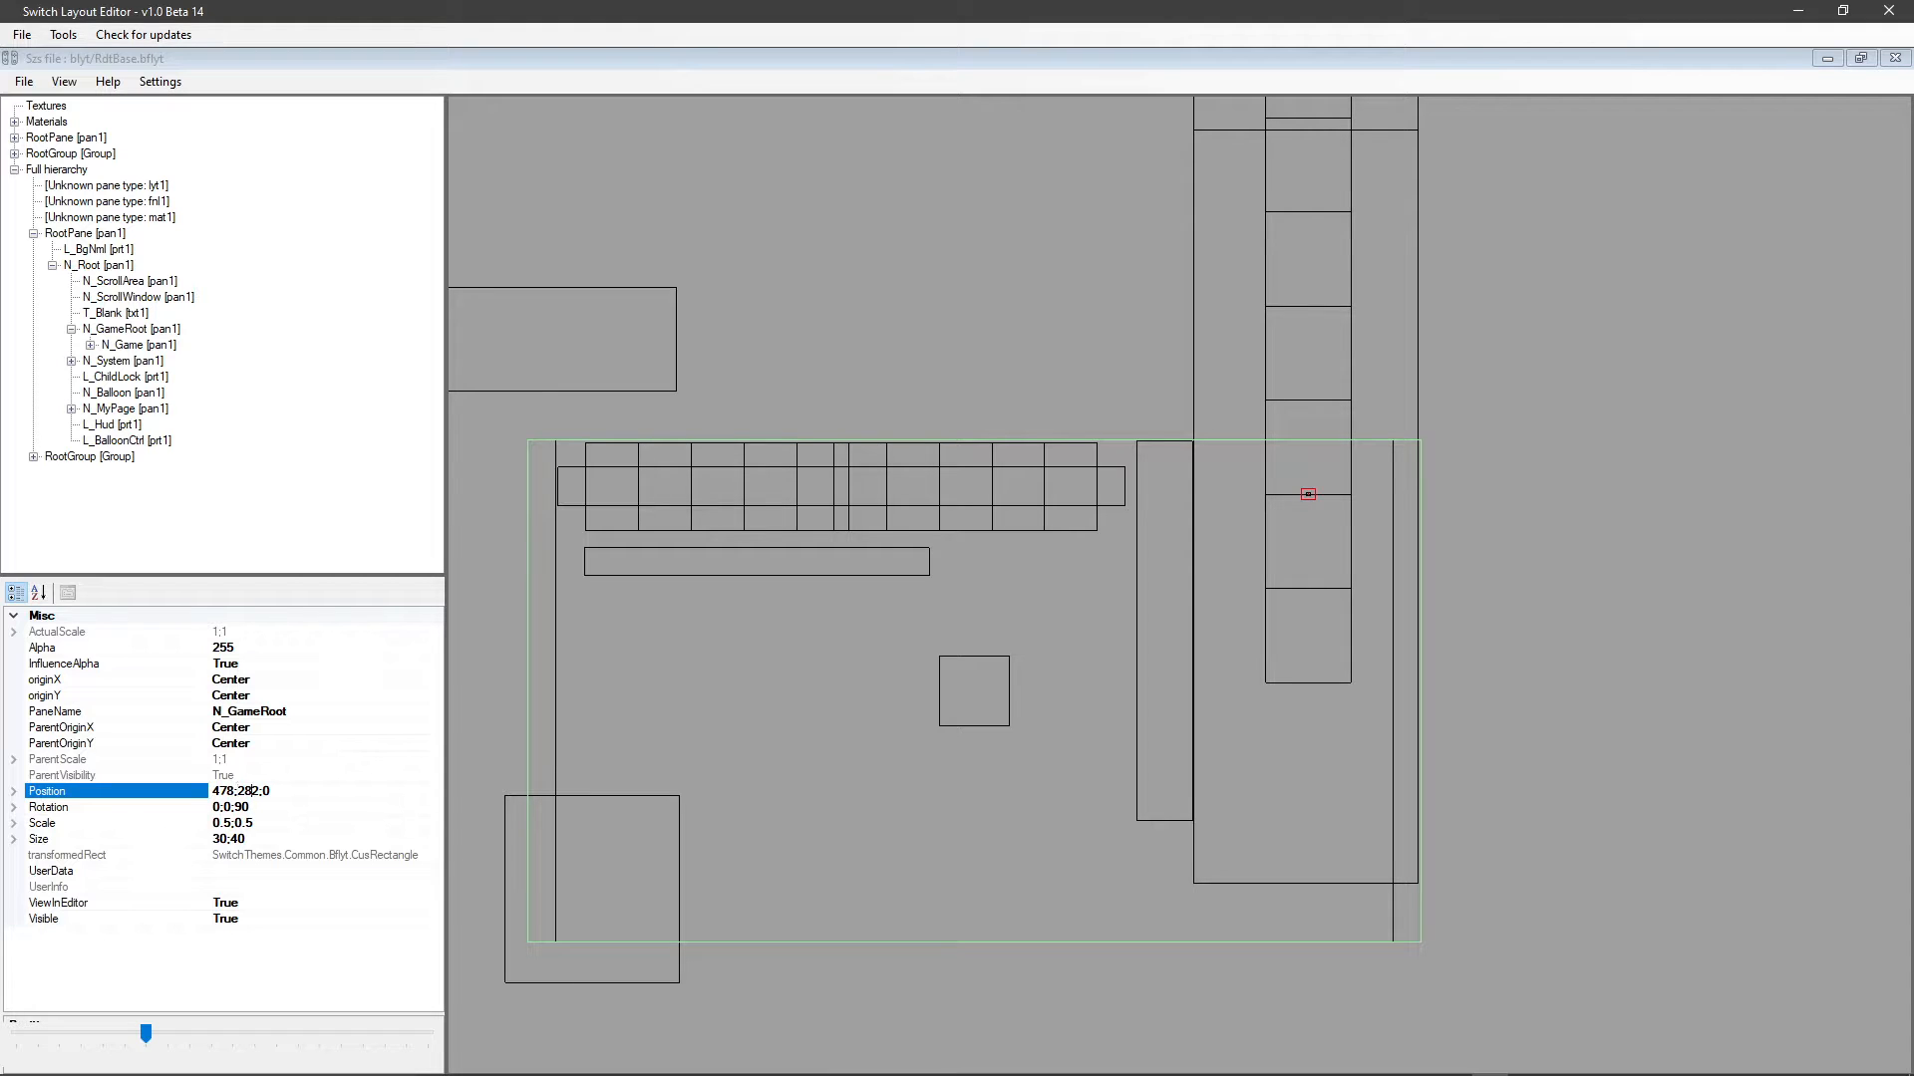
Lower the N_GameRoot pane by setting its position to 478;250;0.
{"action": "key", "text": "BackSpace"}
{"action": "key", "text": "BackSpace"}
{"action": "type", "text": "50"}
{"action": "key", "text": "BackSpace"}
{"action": "type", "text": "0"}
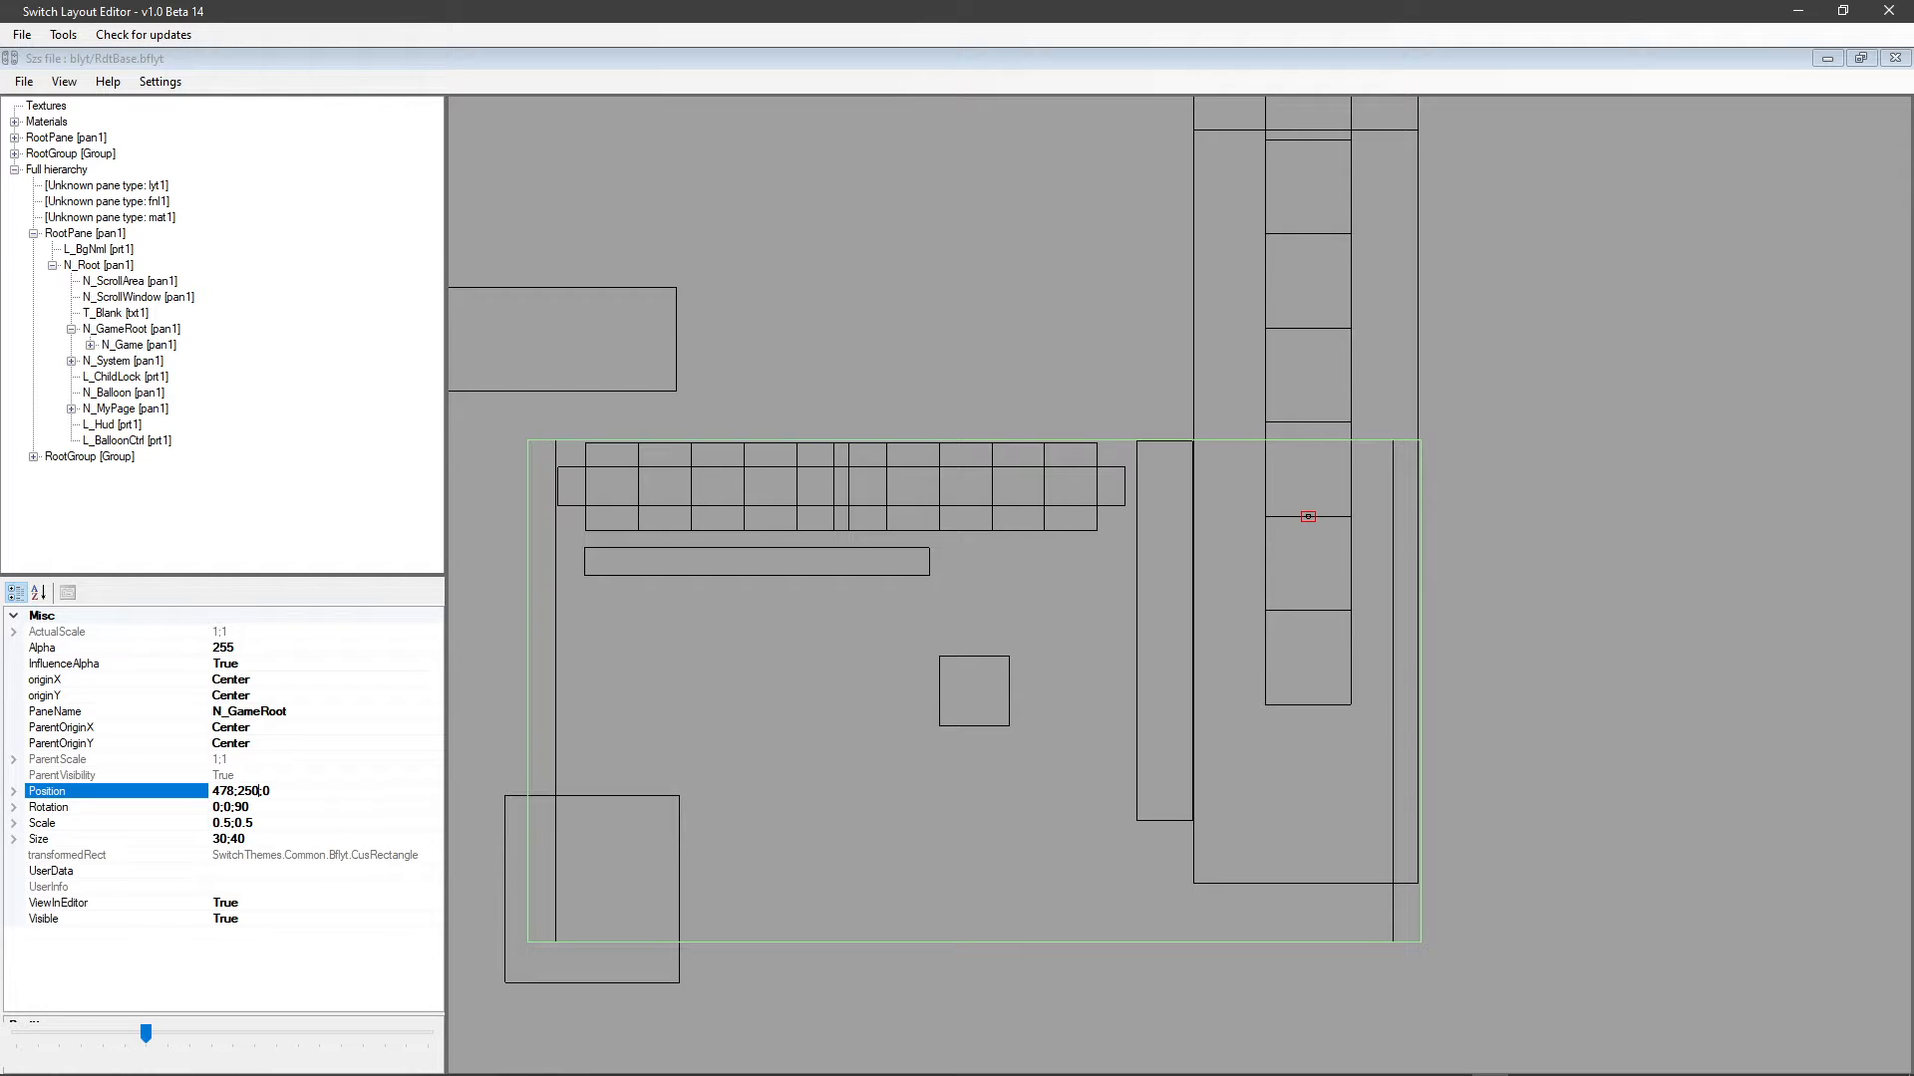
Lower the N_GameRoot pane further by setting its position to 478;200;0.
{"action": "key", "text": "BackSpace"}
{"action": "key", "text": "BackSpace"}
{"action": "type", "text": "00"}
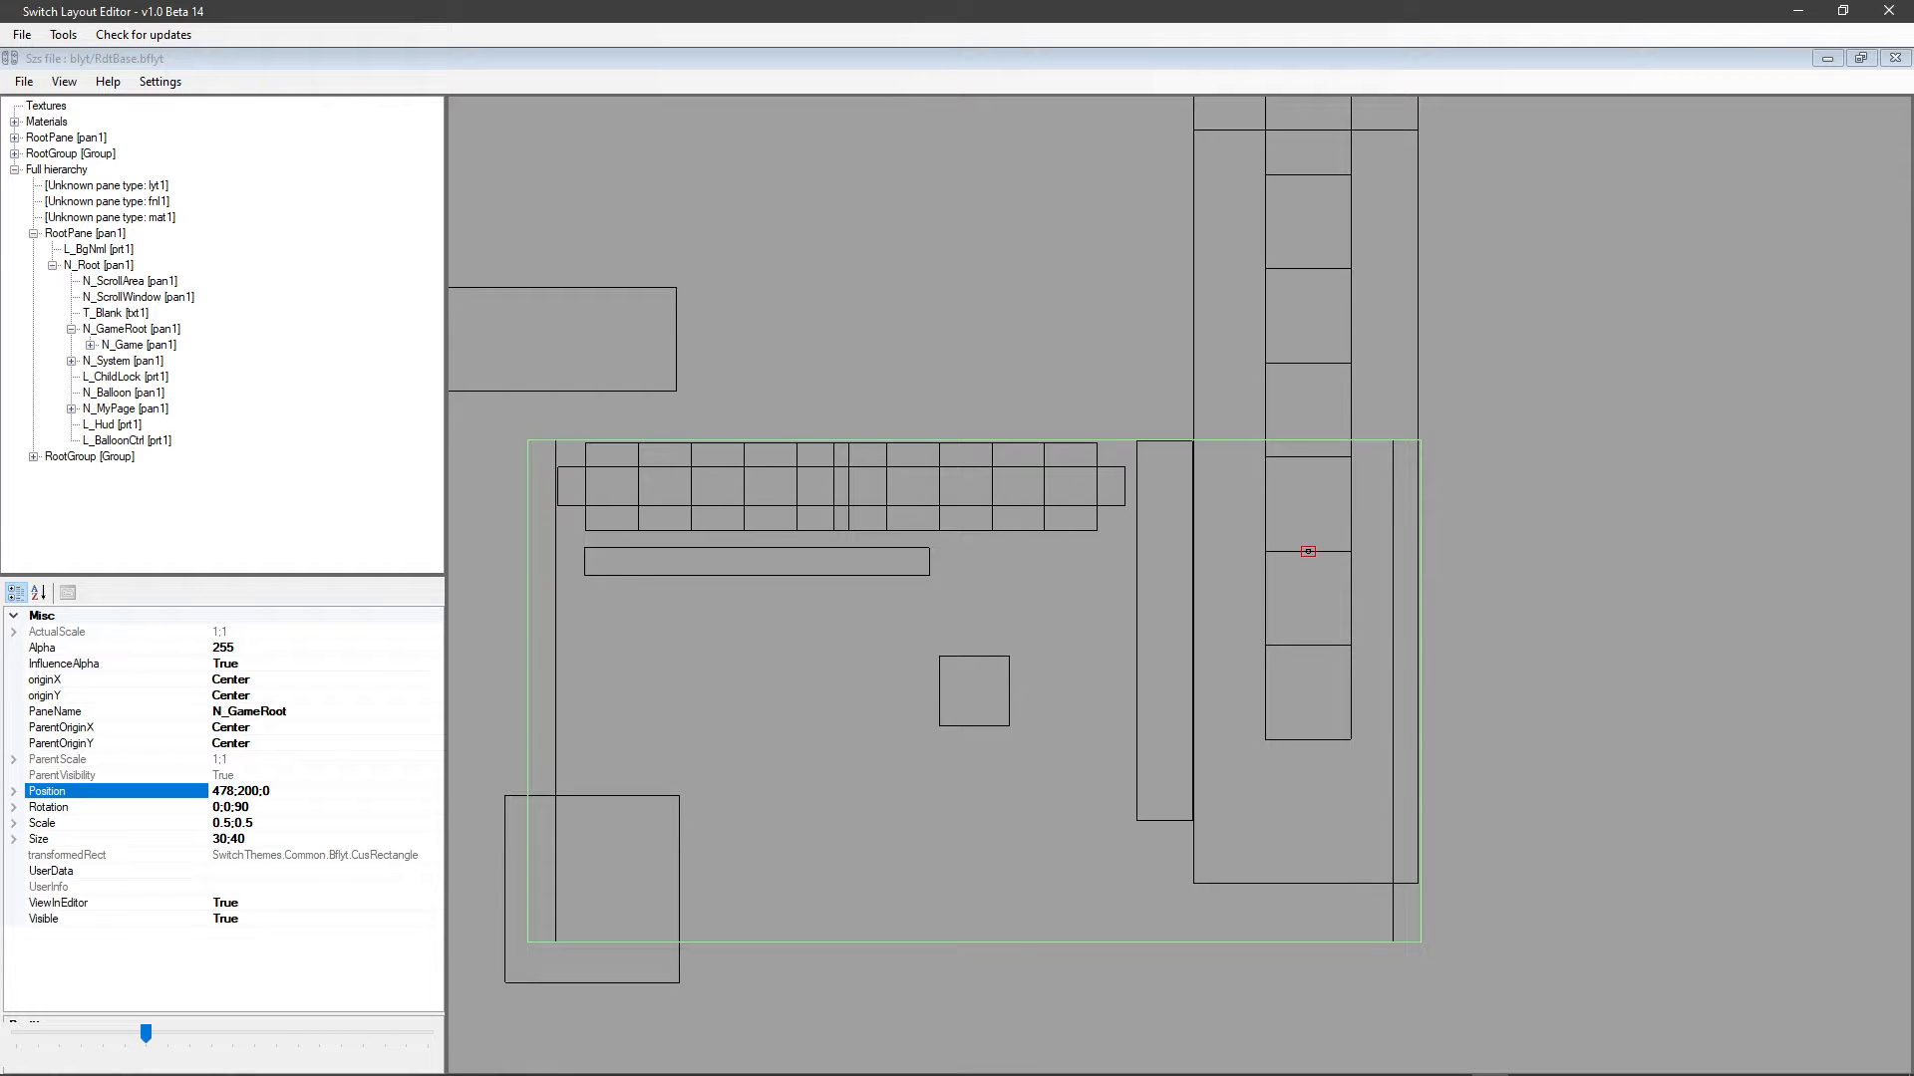
Enlarge the N_GameRoot pane by setting its scale to 0.7;0.7.
{"action": "left_click", "coordinate": [213, 823]}
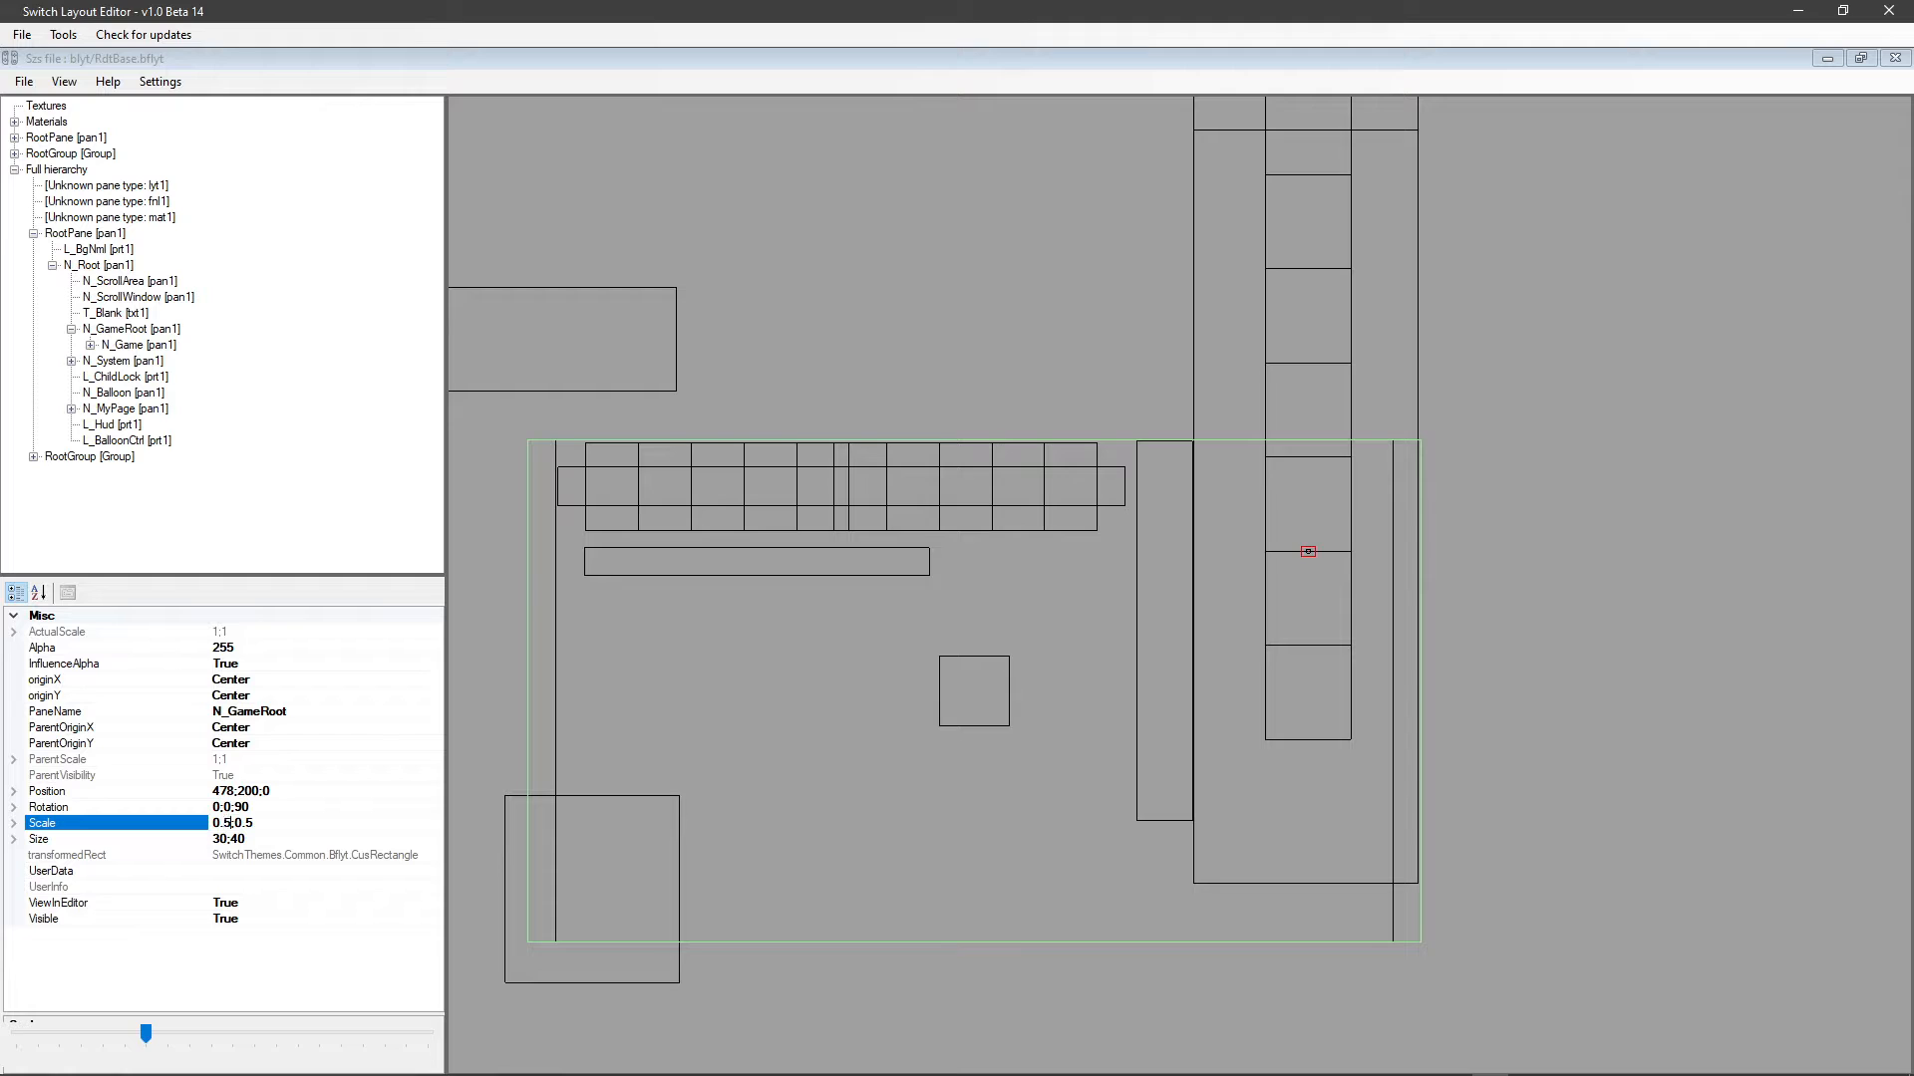
{"action": "key", "text": "BackSpace"}
{"action": "key", "text": "BackSpace"}
{"action": "type", "text": ".7"}
{"action": "key", "text": "BackSpace"}
{"action": "type", "text": "7"}
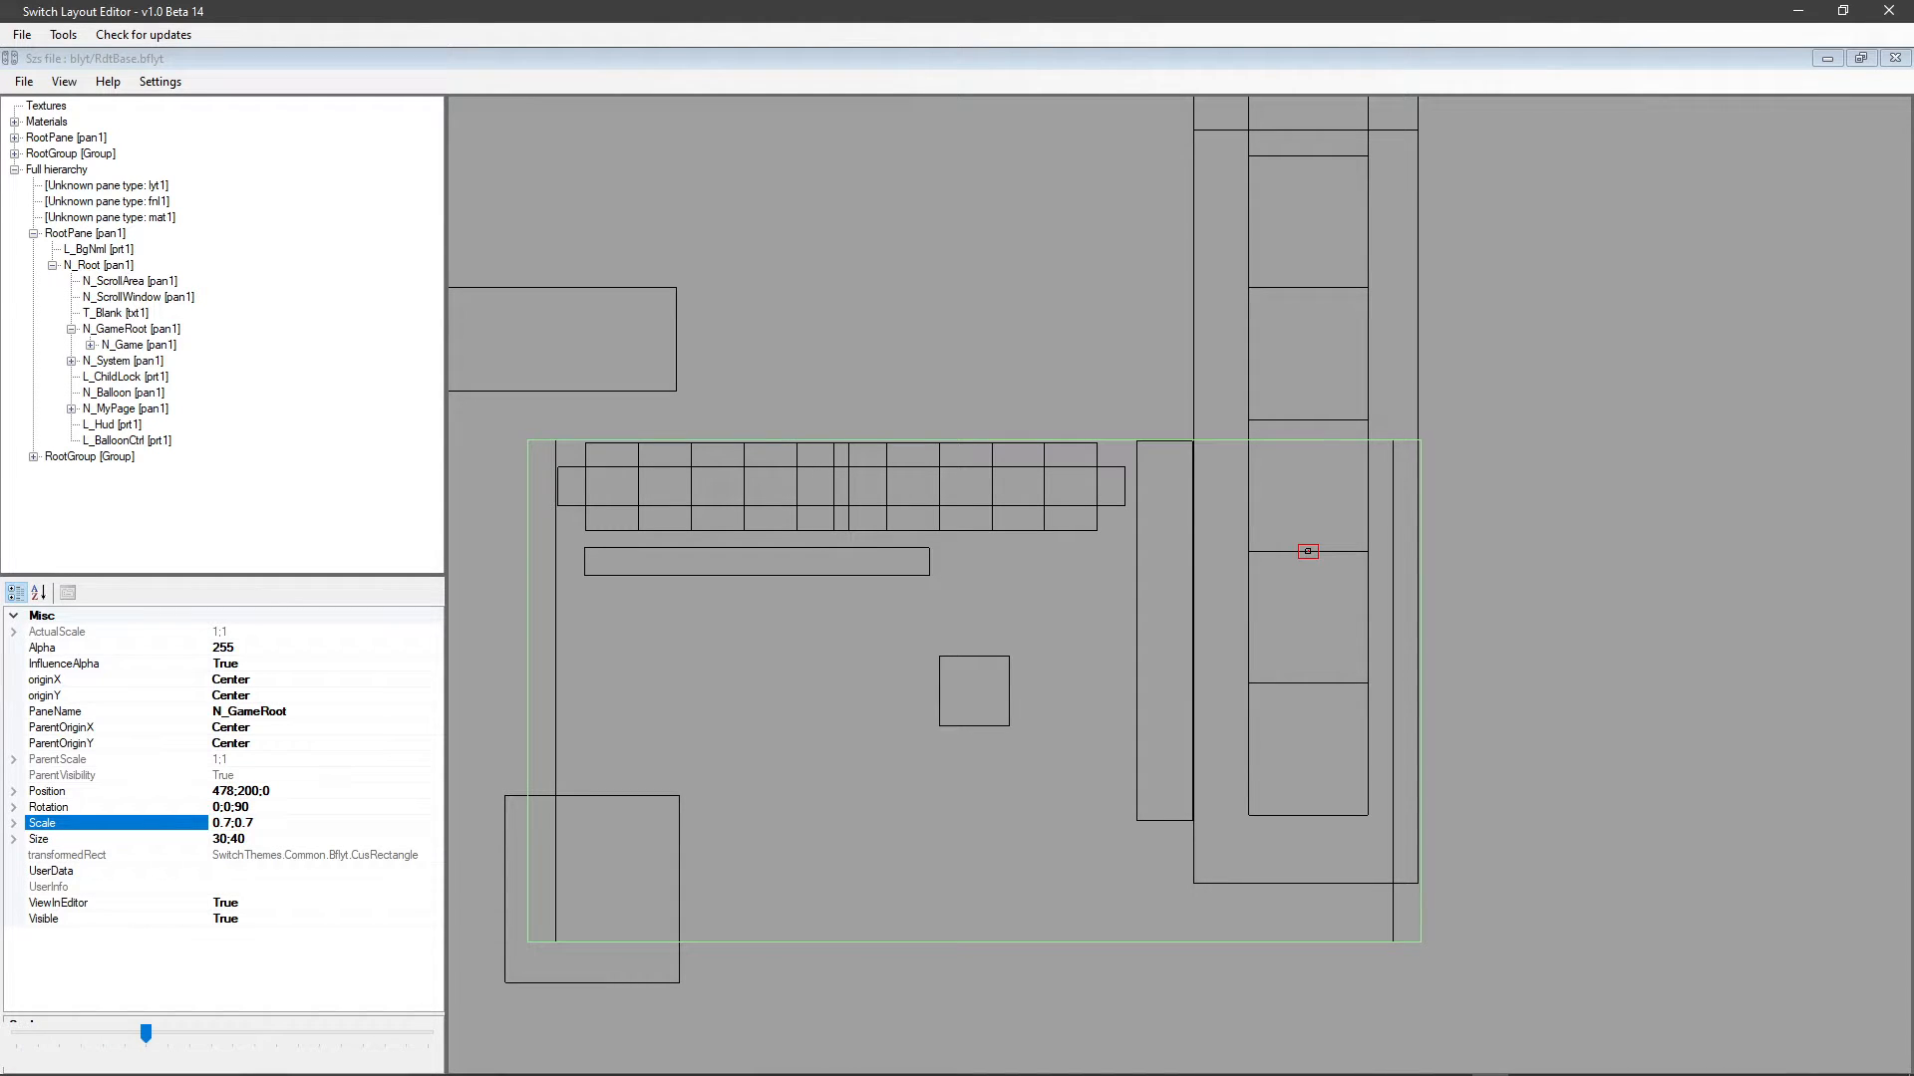
Save the edited layout as RdtBase.bflyt in the Desktop layout folder, replacing the existing file.
{"action": "left_click", "coordinate": [24, 81]}
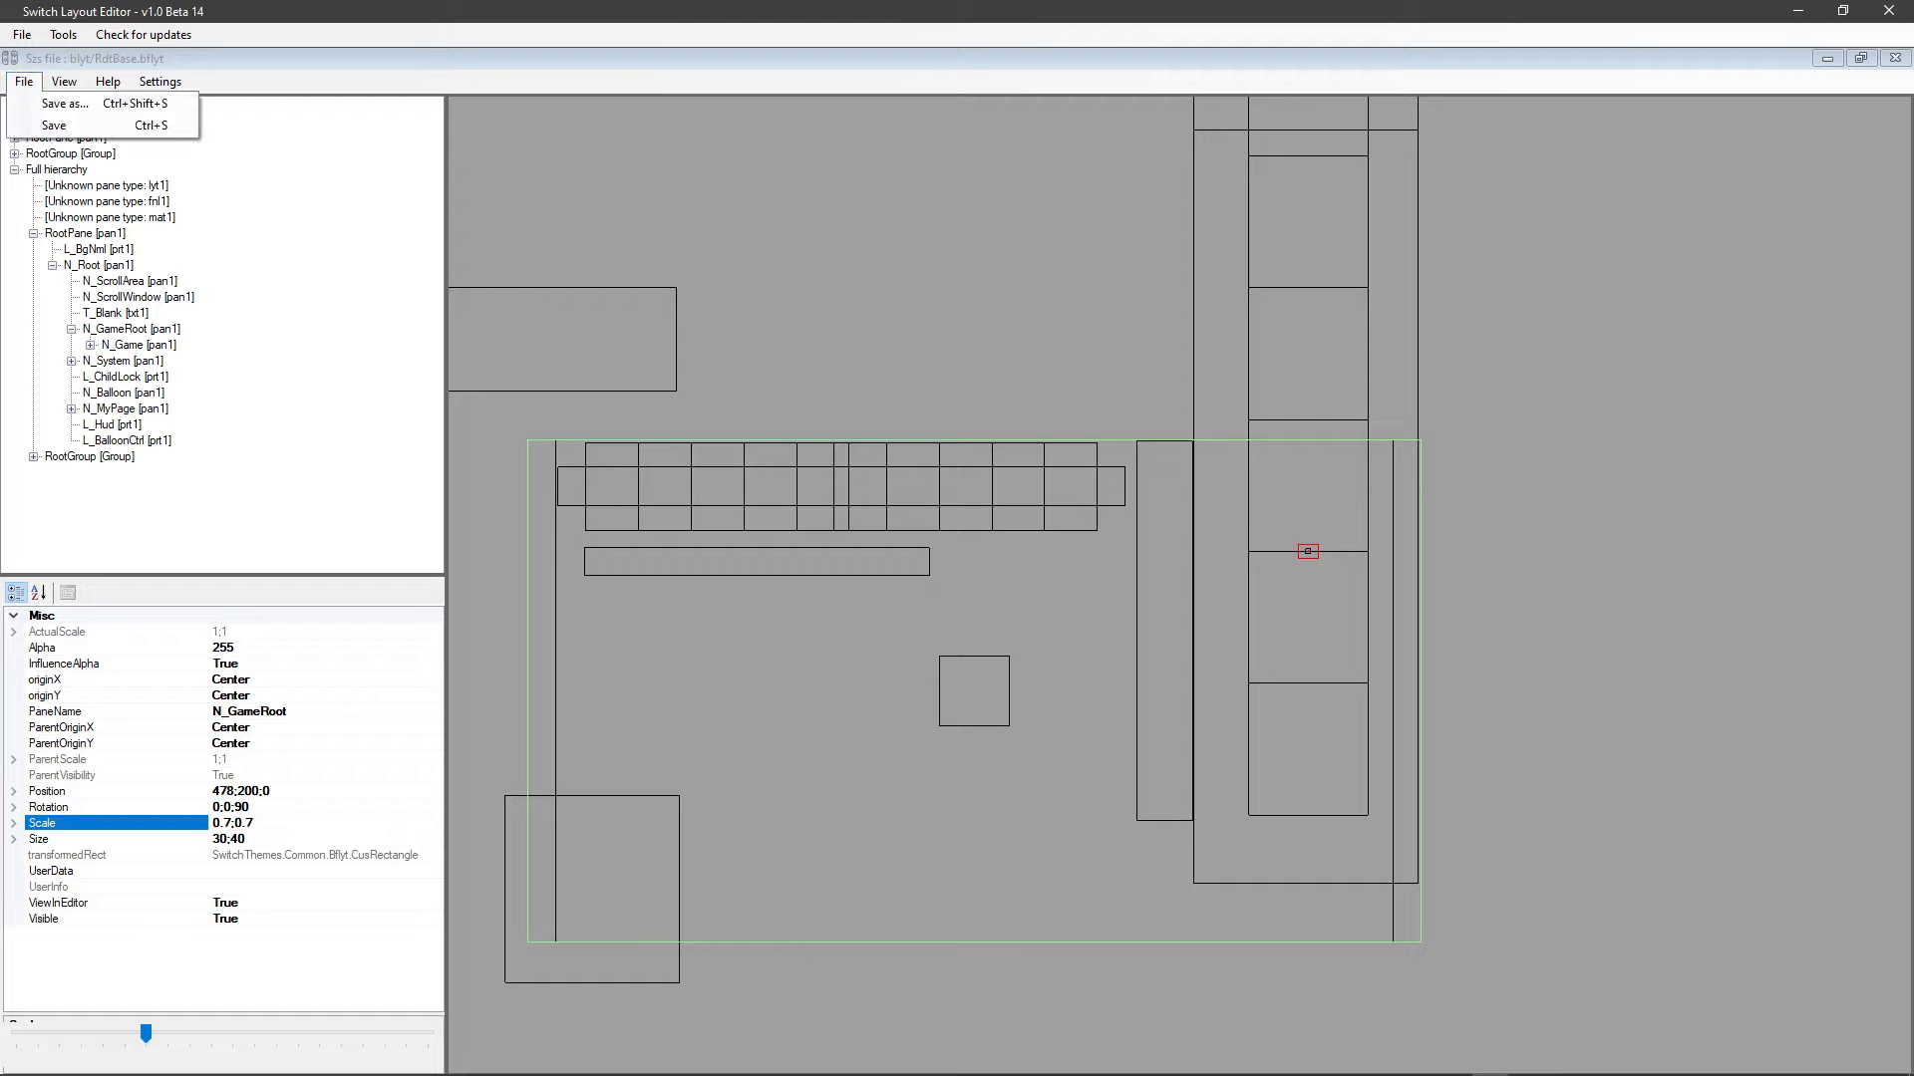
{"action": "left_click", "coordinate": [50, 105]}
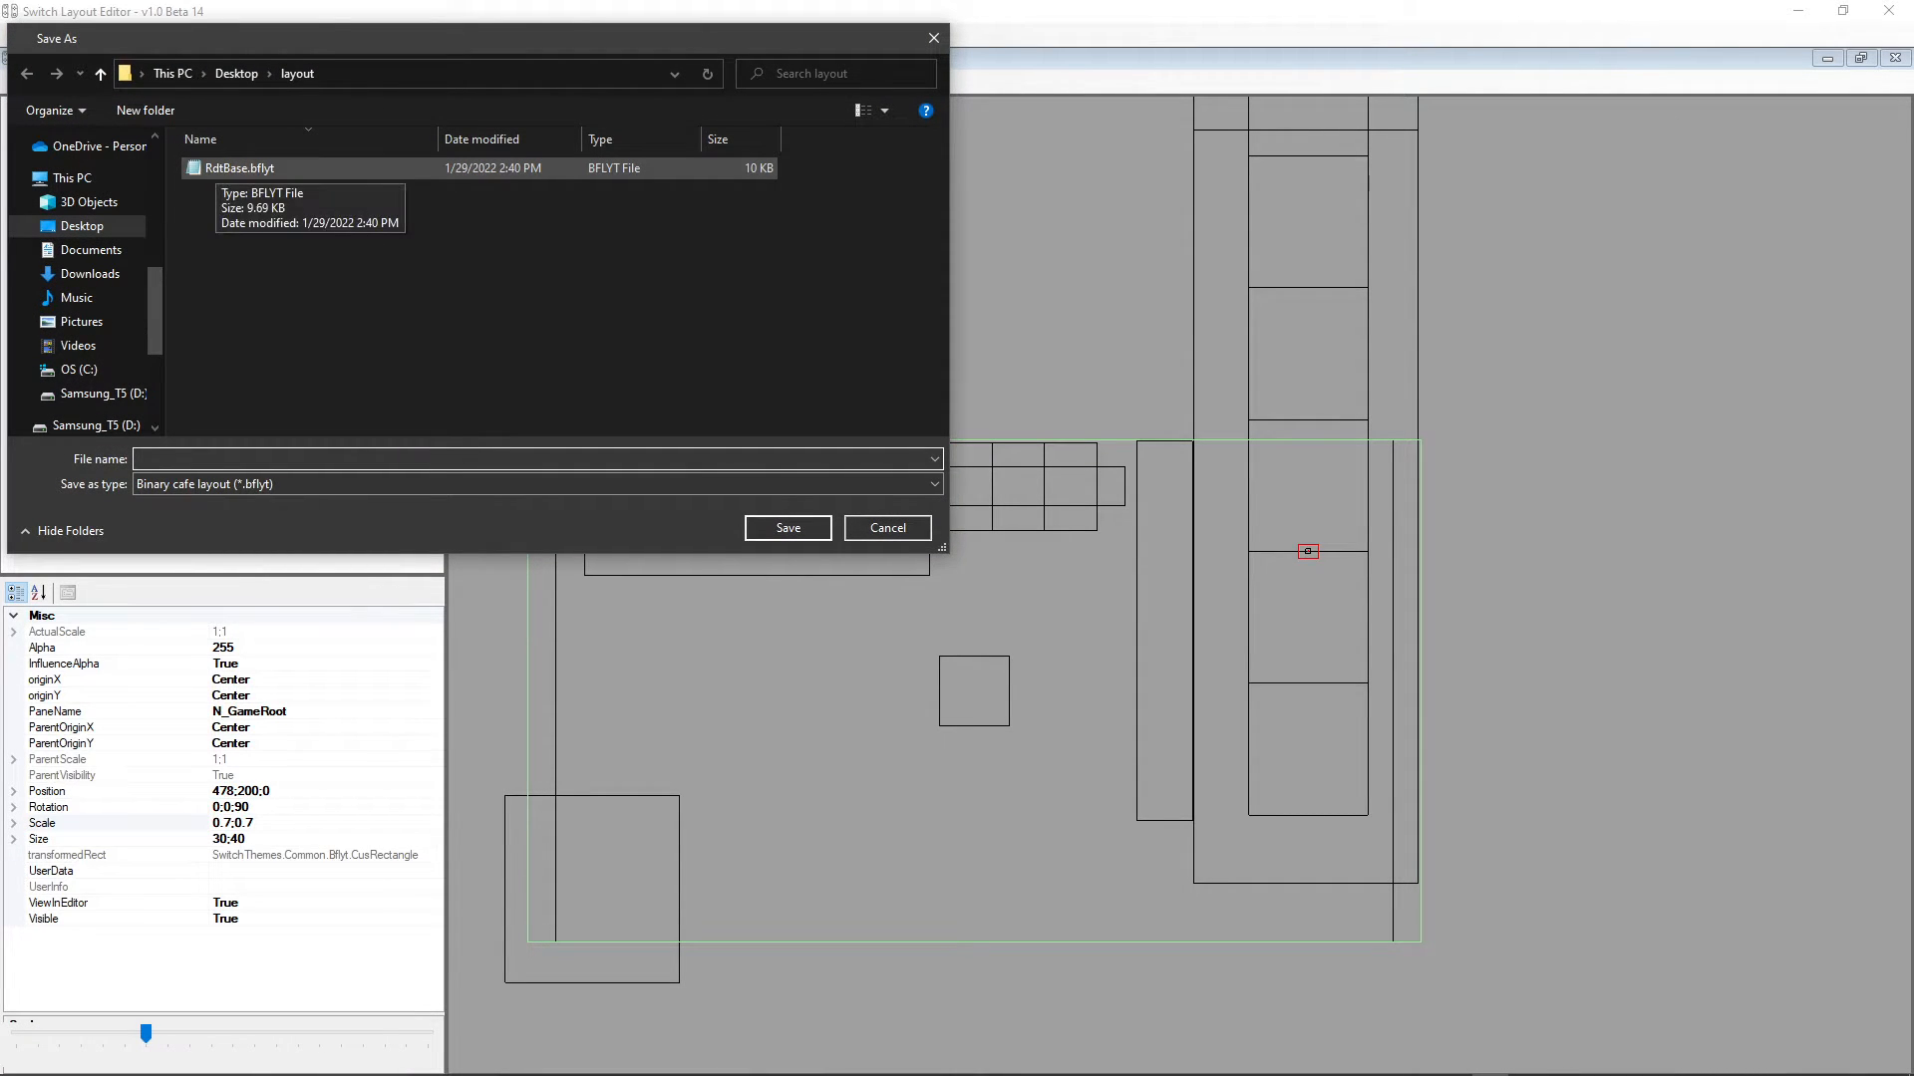
{"action": "left_click", "coordinate": [213, 167]}
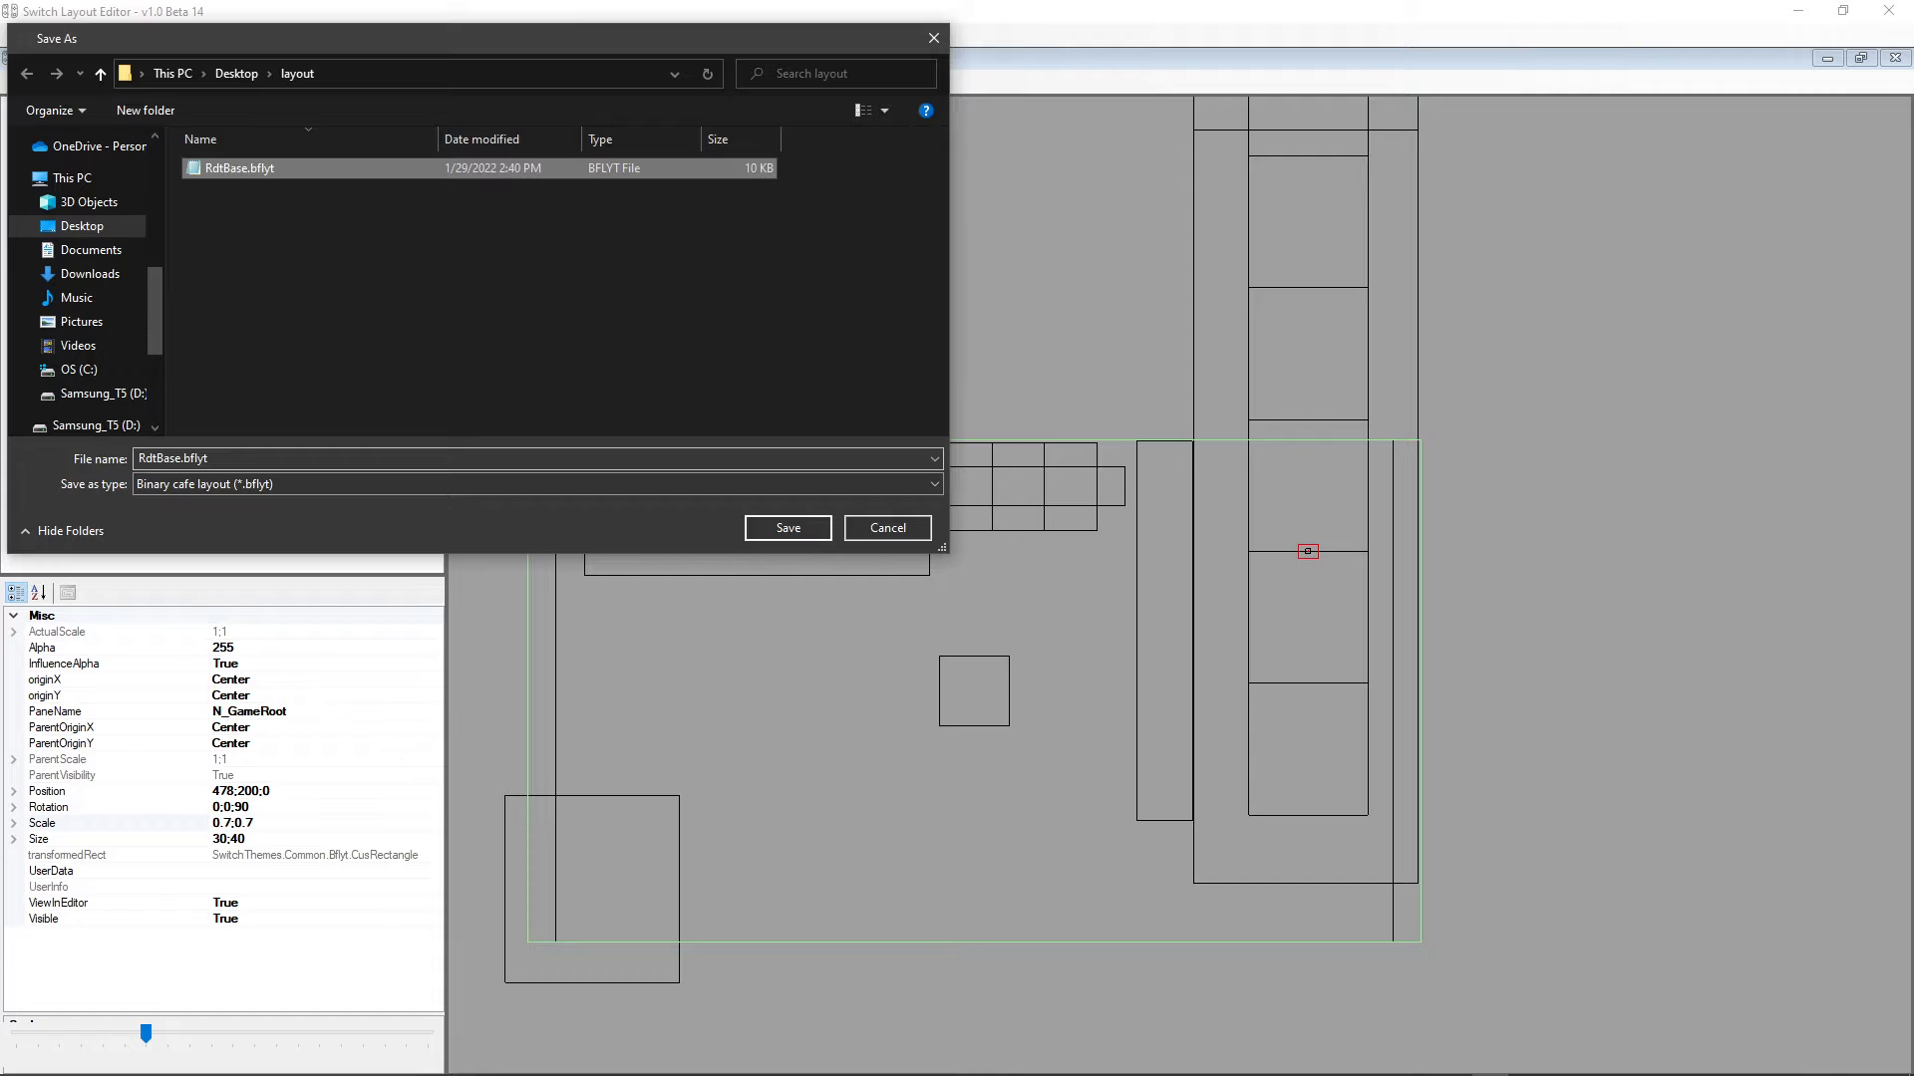
{"action": "key", "text": "Tab"}
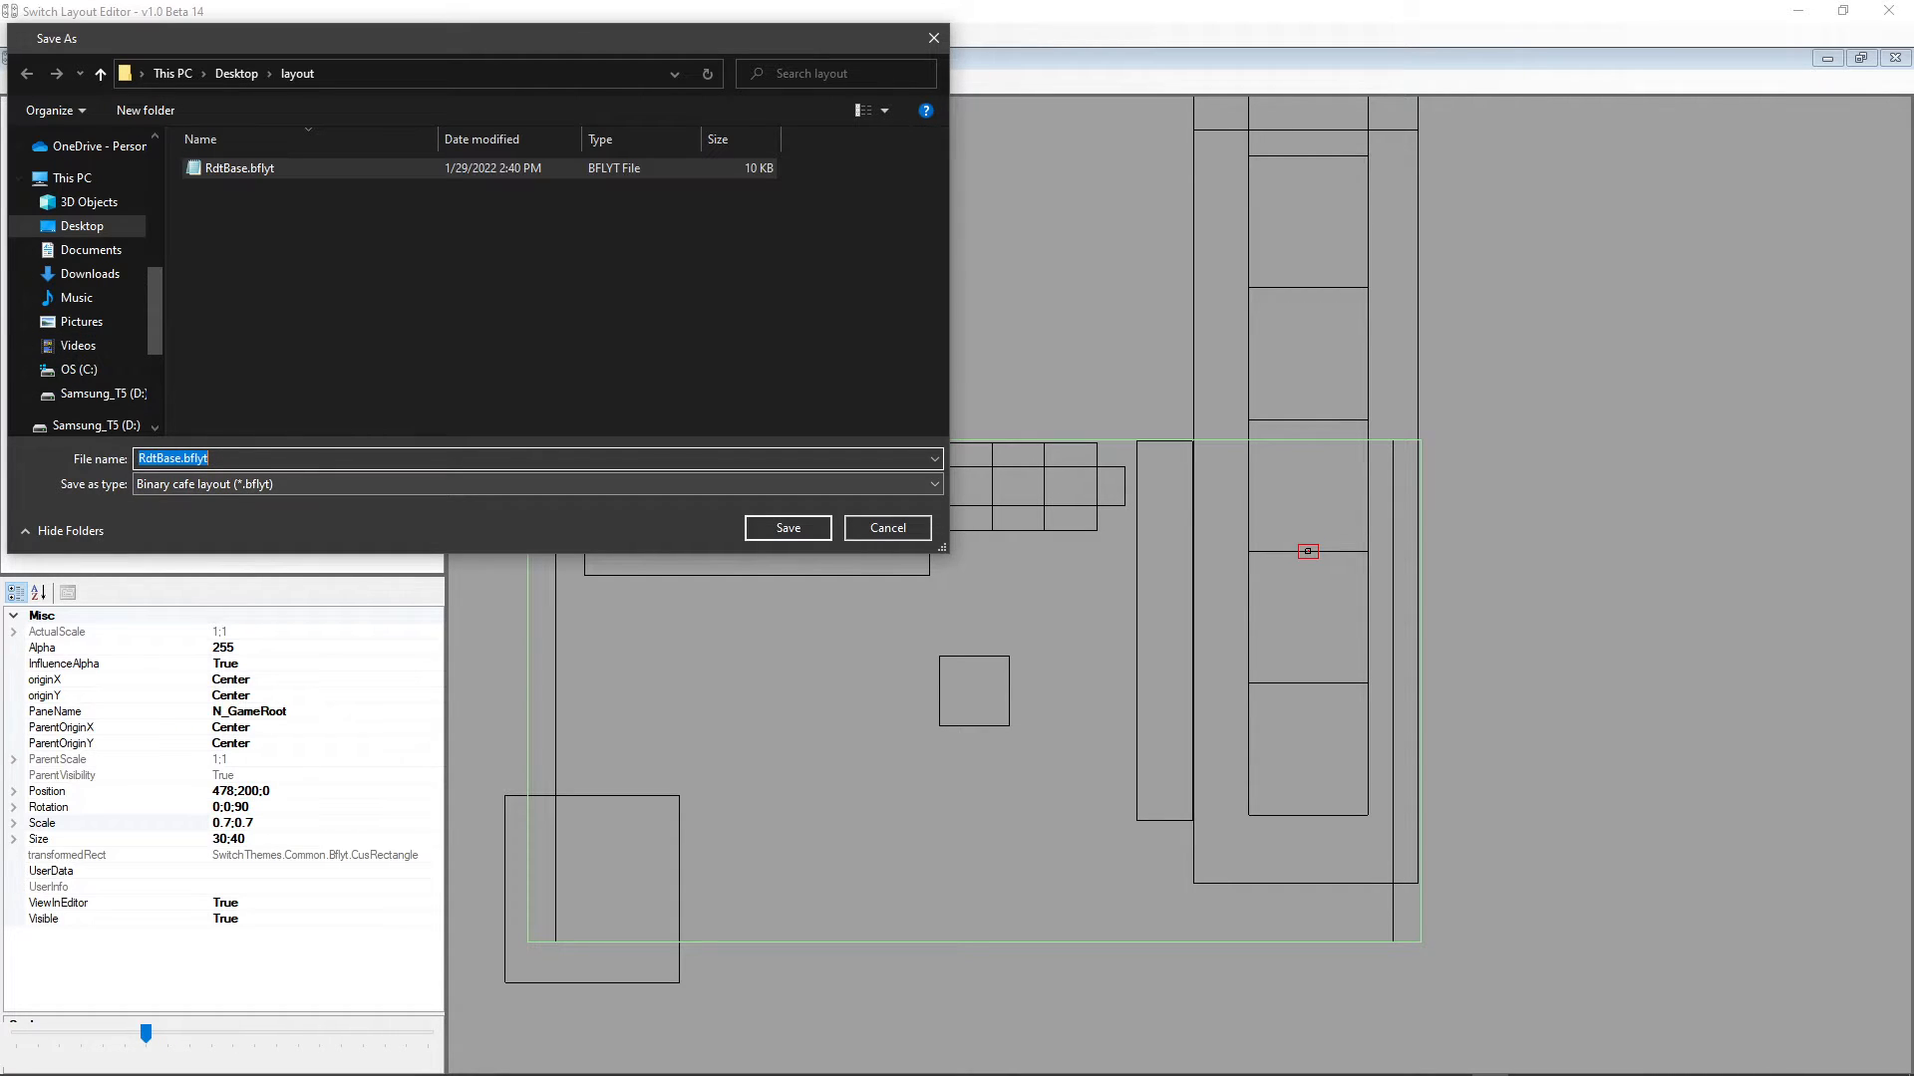
{"action": "left_click", "coordinate": [212, 459]}
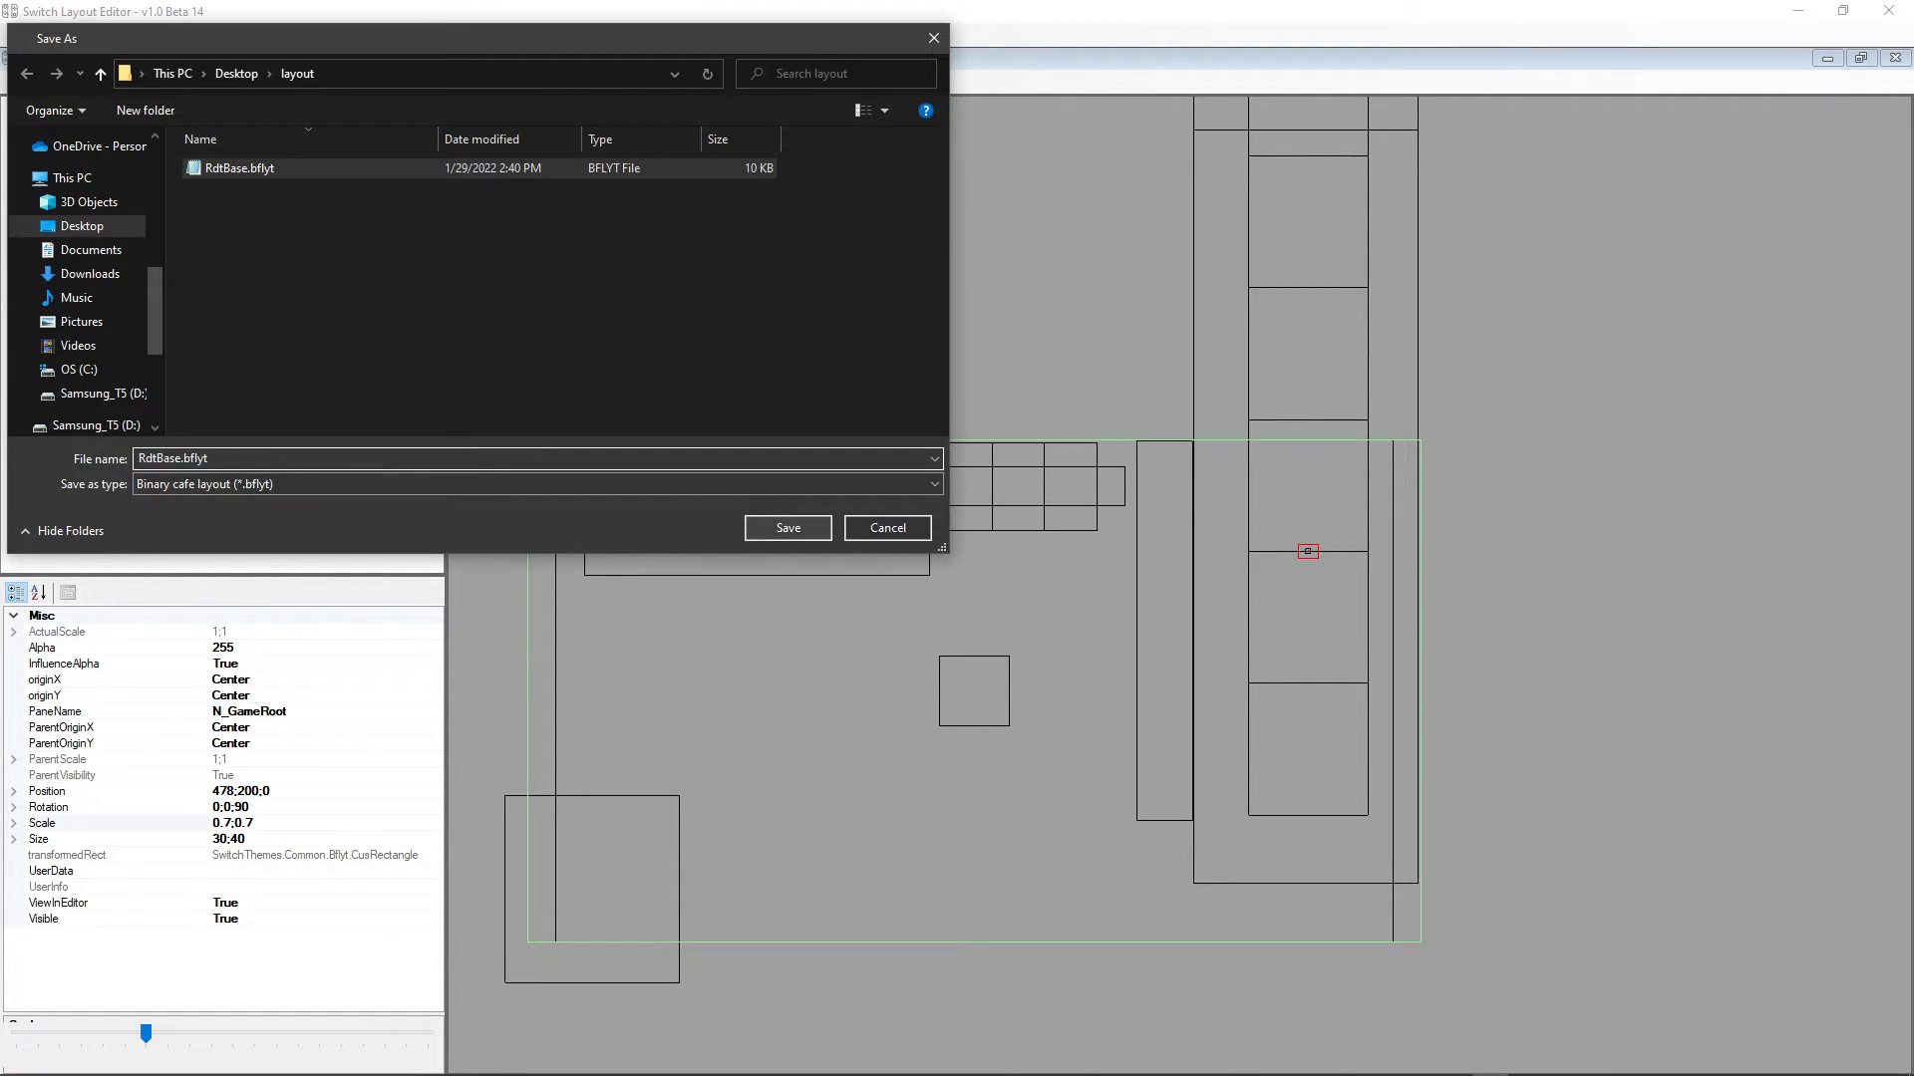
{"action": "left_click", "coordinate": [787, 528]}
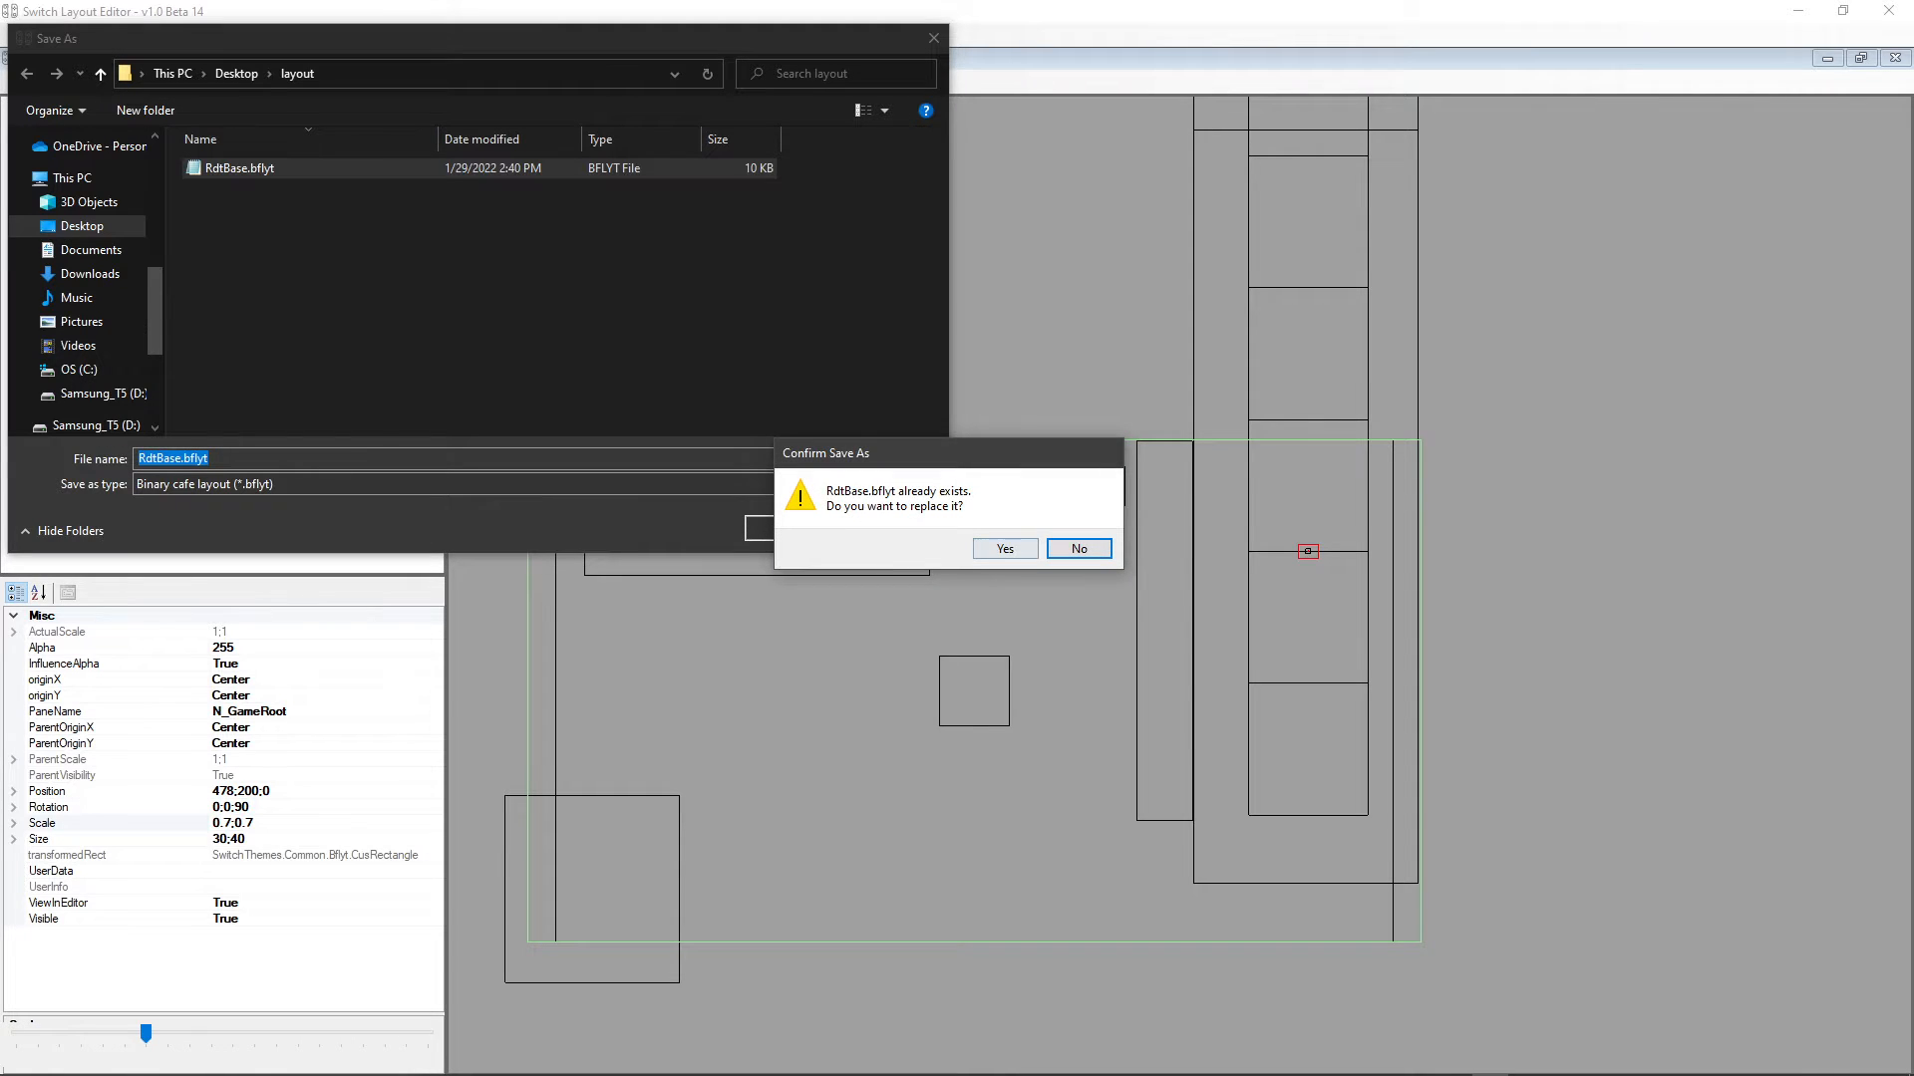
{"action": "left_click", "coordinate": [1005, 549]}
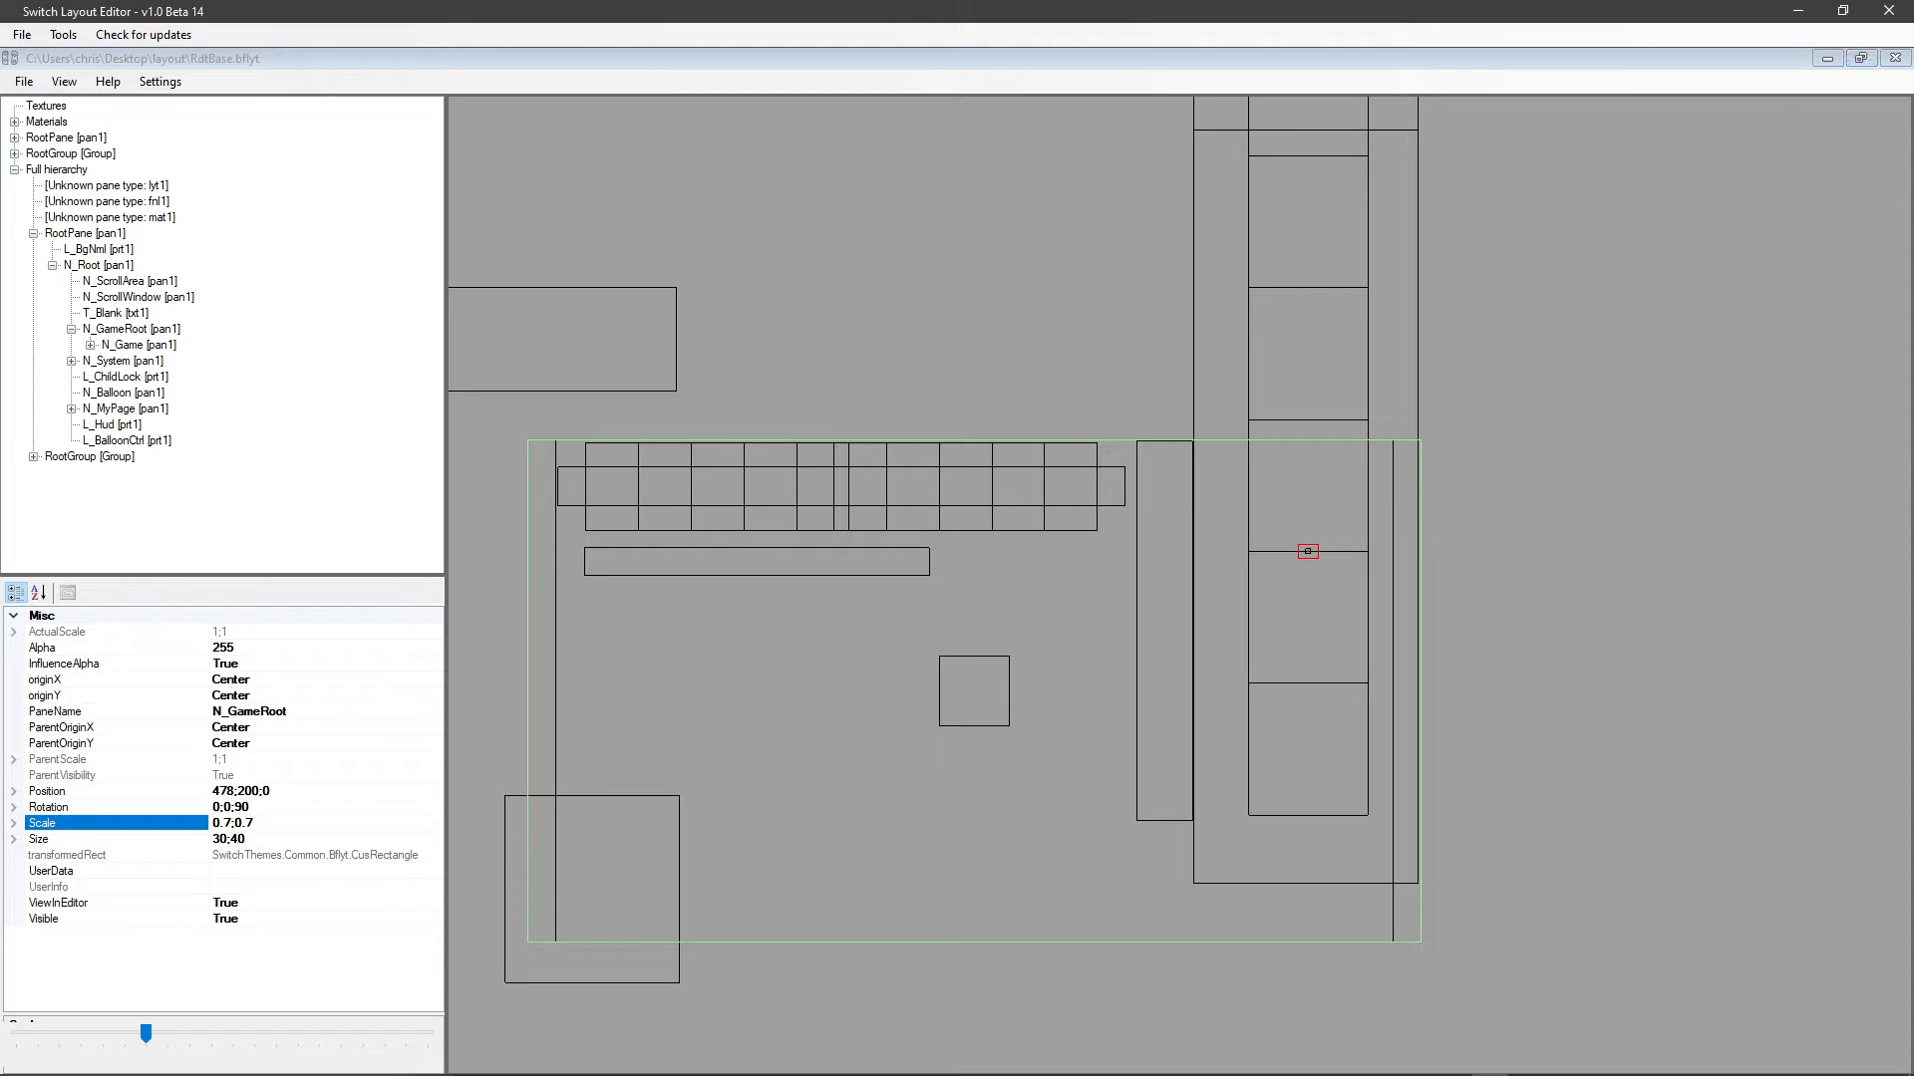
Close the RdtBase.bflyt layout and the archive's file list window.
{"action": "left_click", "coordinate": [1894, 58]}
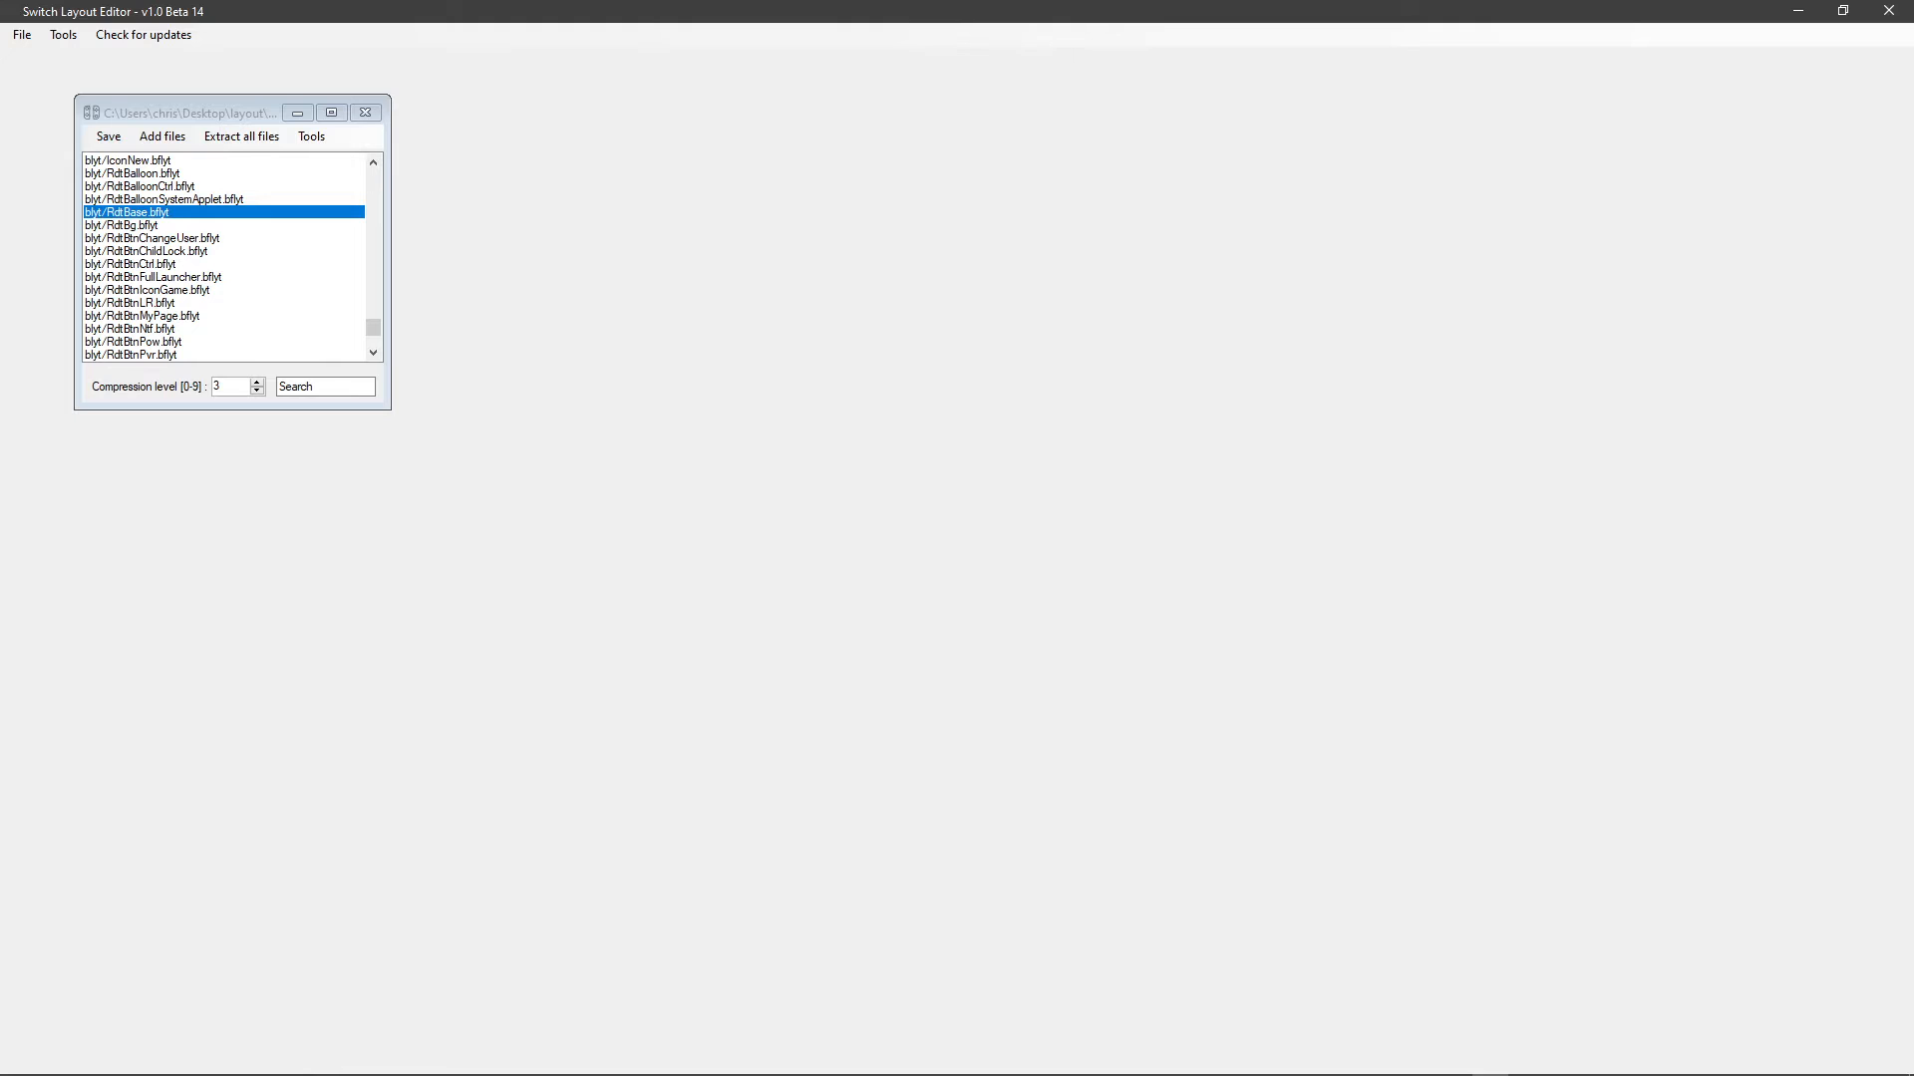
{"action": "right_click", "coordinate": [149, 210]}
{"action": "left_click", "coordinate": [148, 200]}
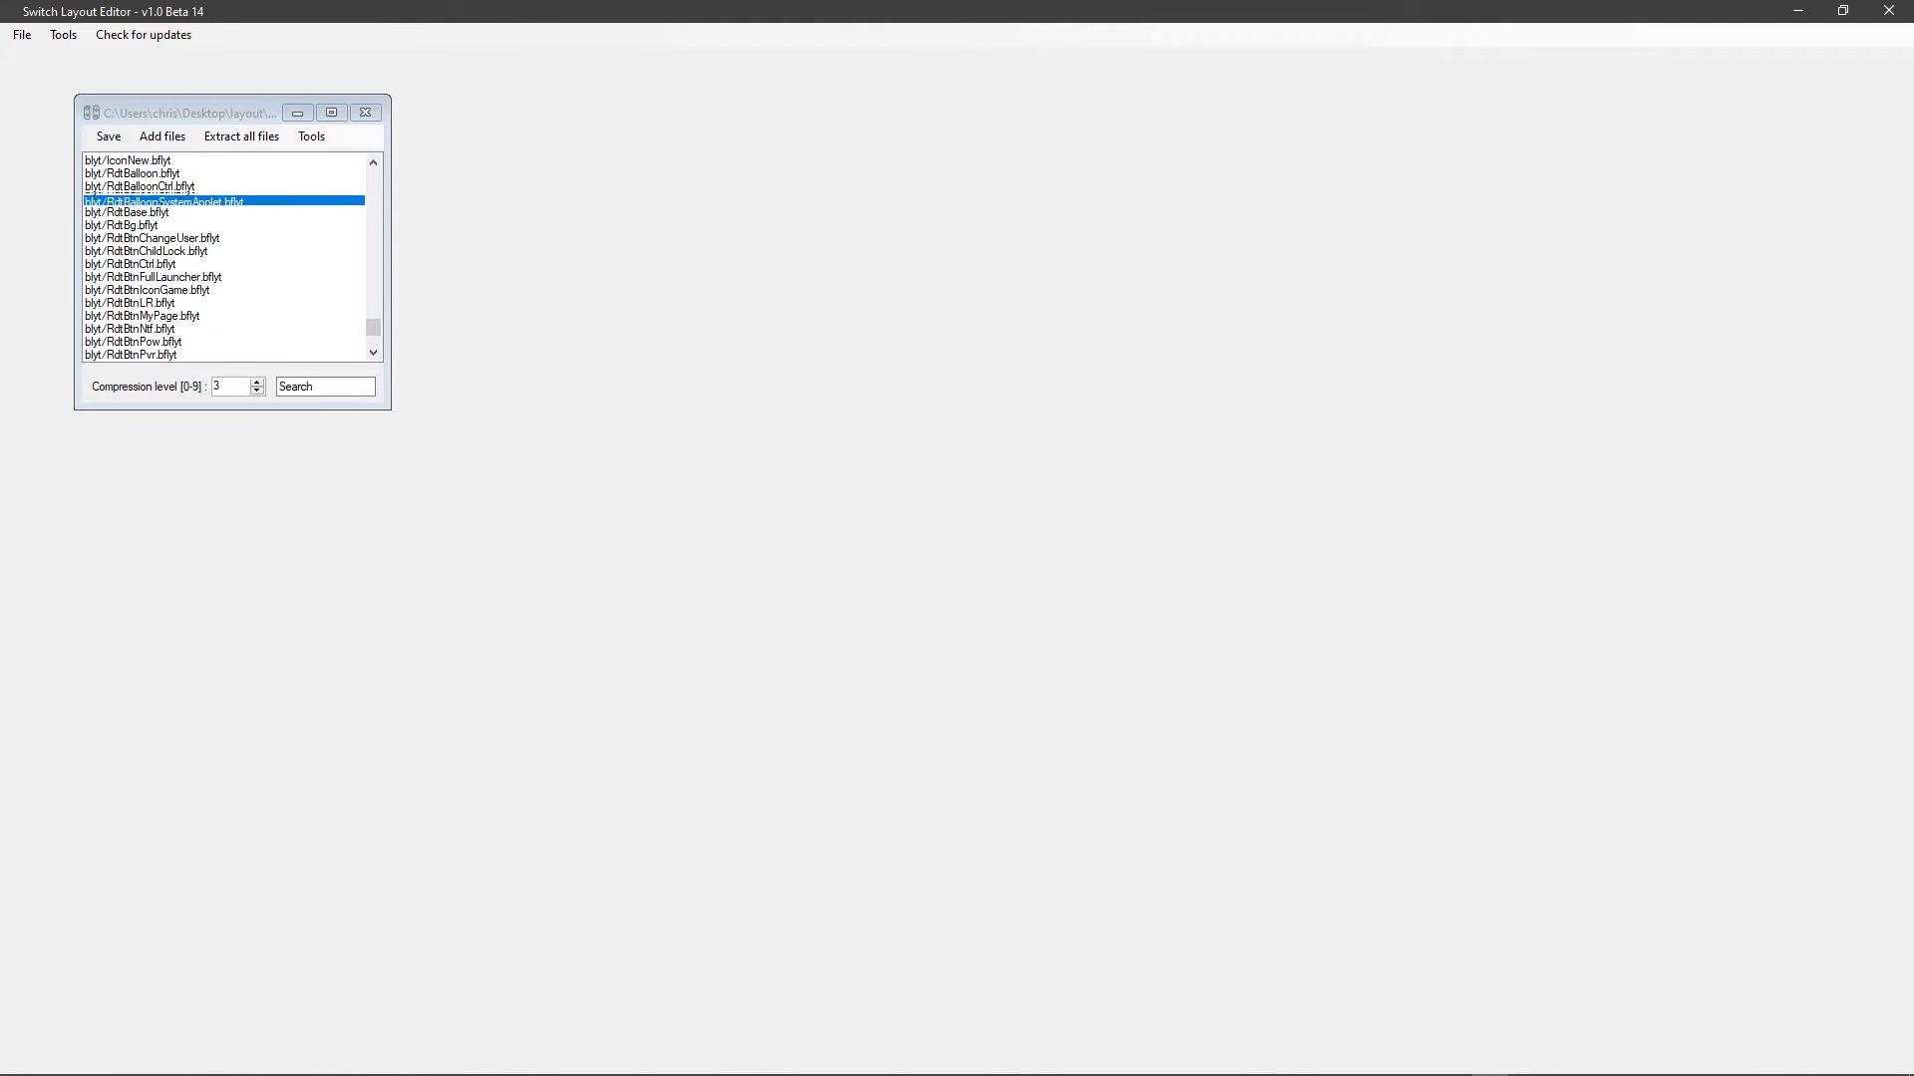
{"action": "scroll", "coordinate": [147, 201], "scroll_direction": "up", "scroll_amount": 1}
{"action": "left_click", "coordinate": [365, 112]}
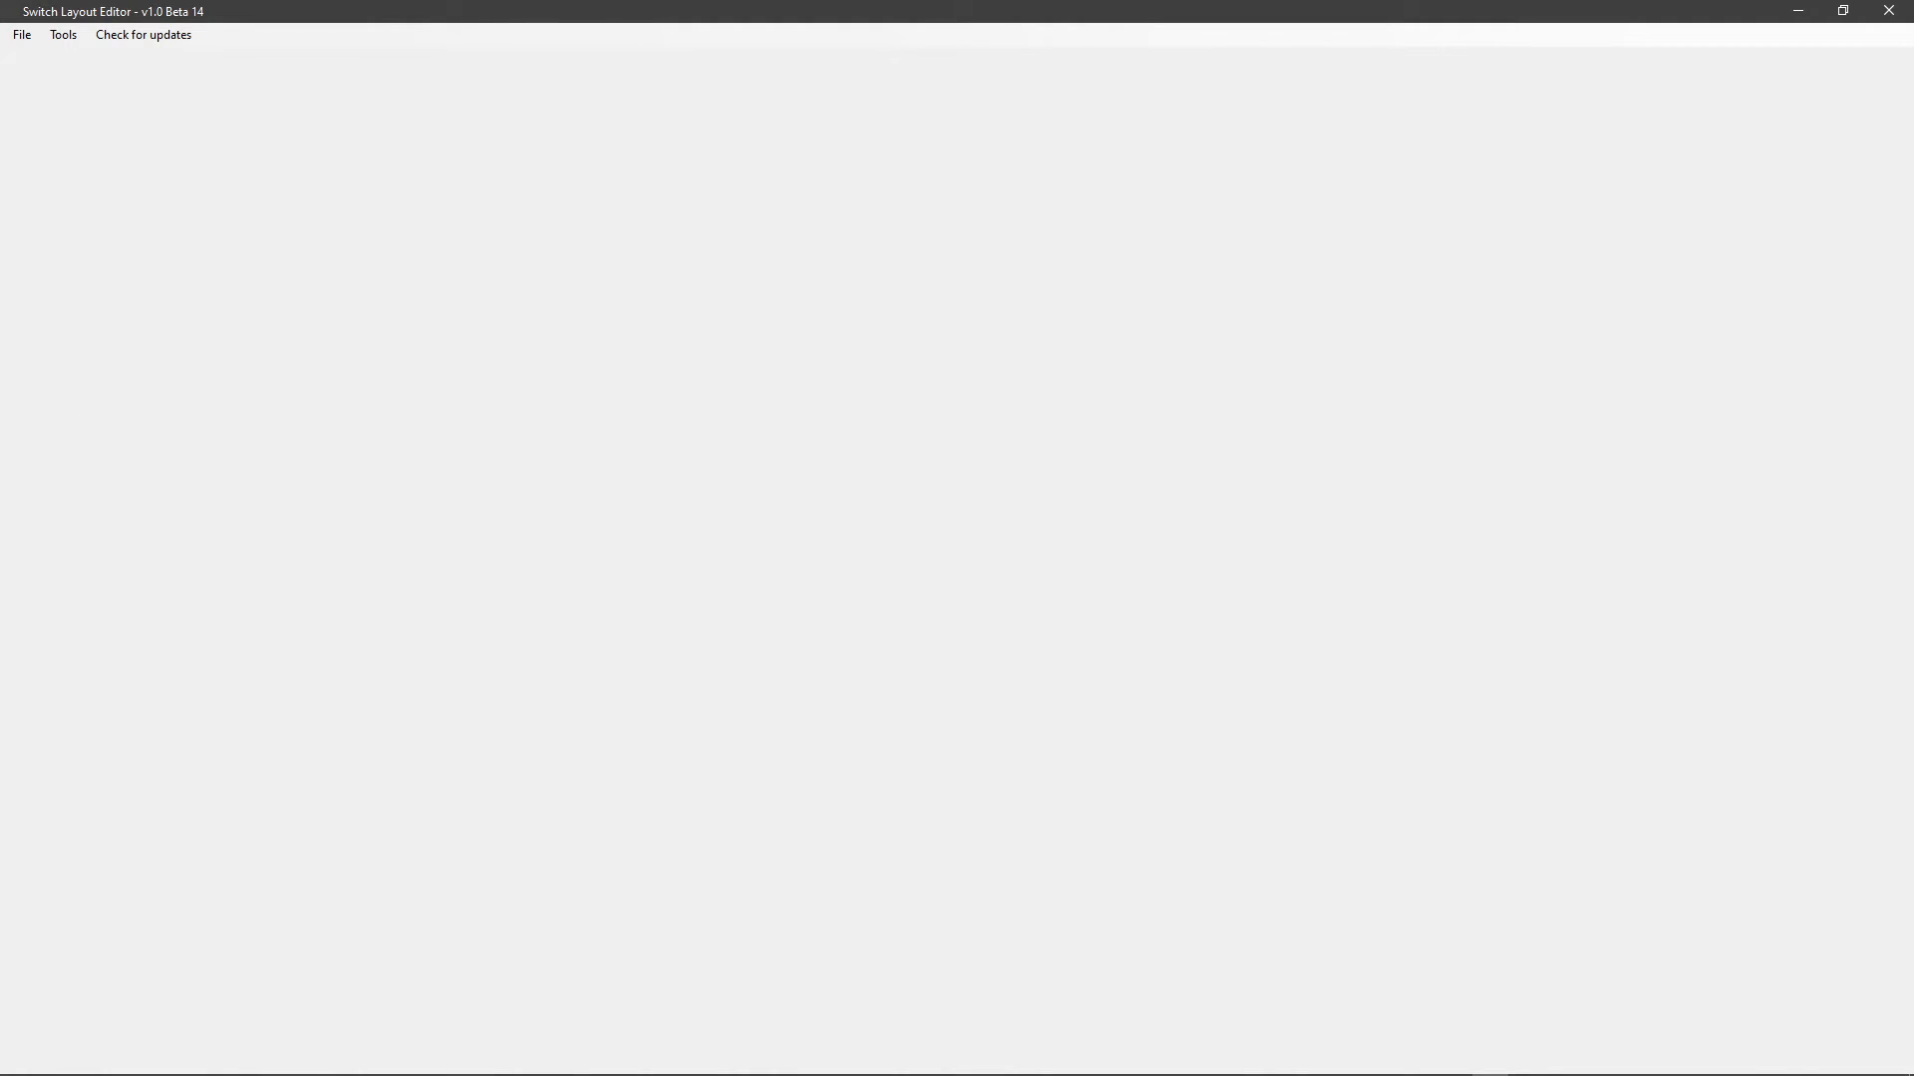
Open the RM.szs archive from the Desktop layout folder.
{"action": "left_click", "coordinate": [21, 35]}
{"action": "left_click", "coordinate": [64, 57]}
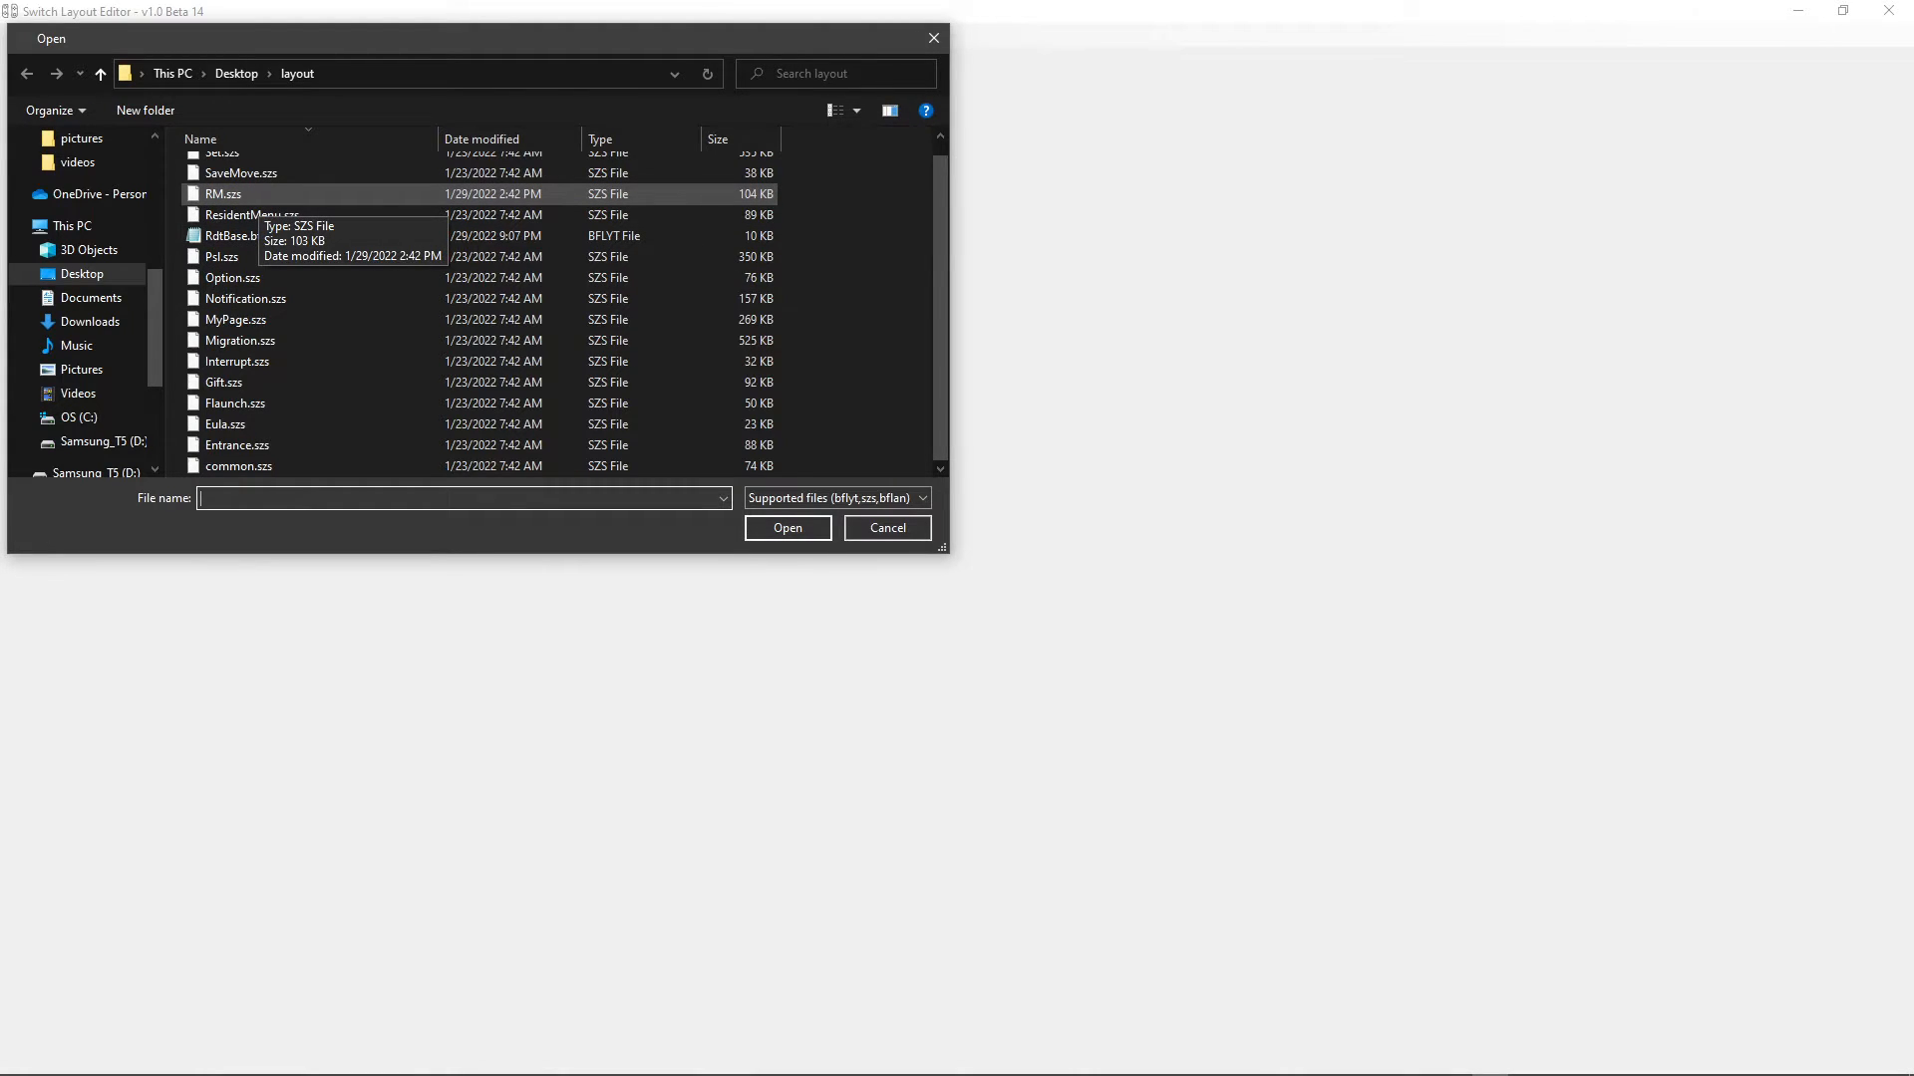
{"action": "double_click", "coordinate": [239, 195]}
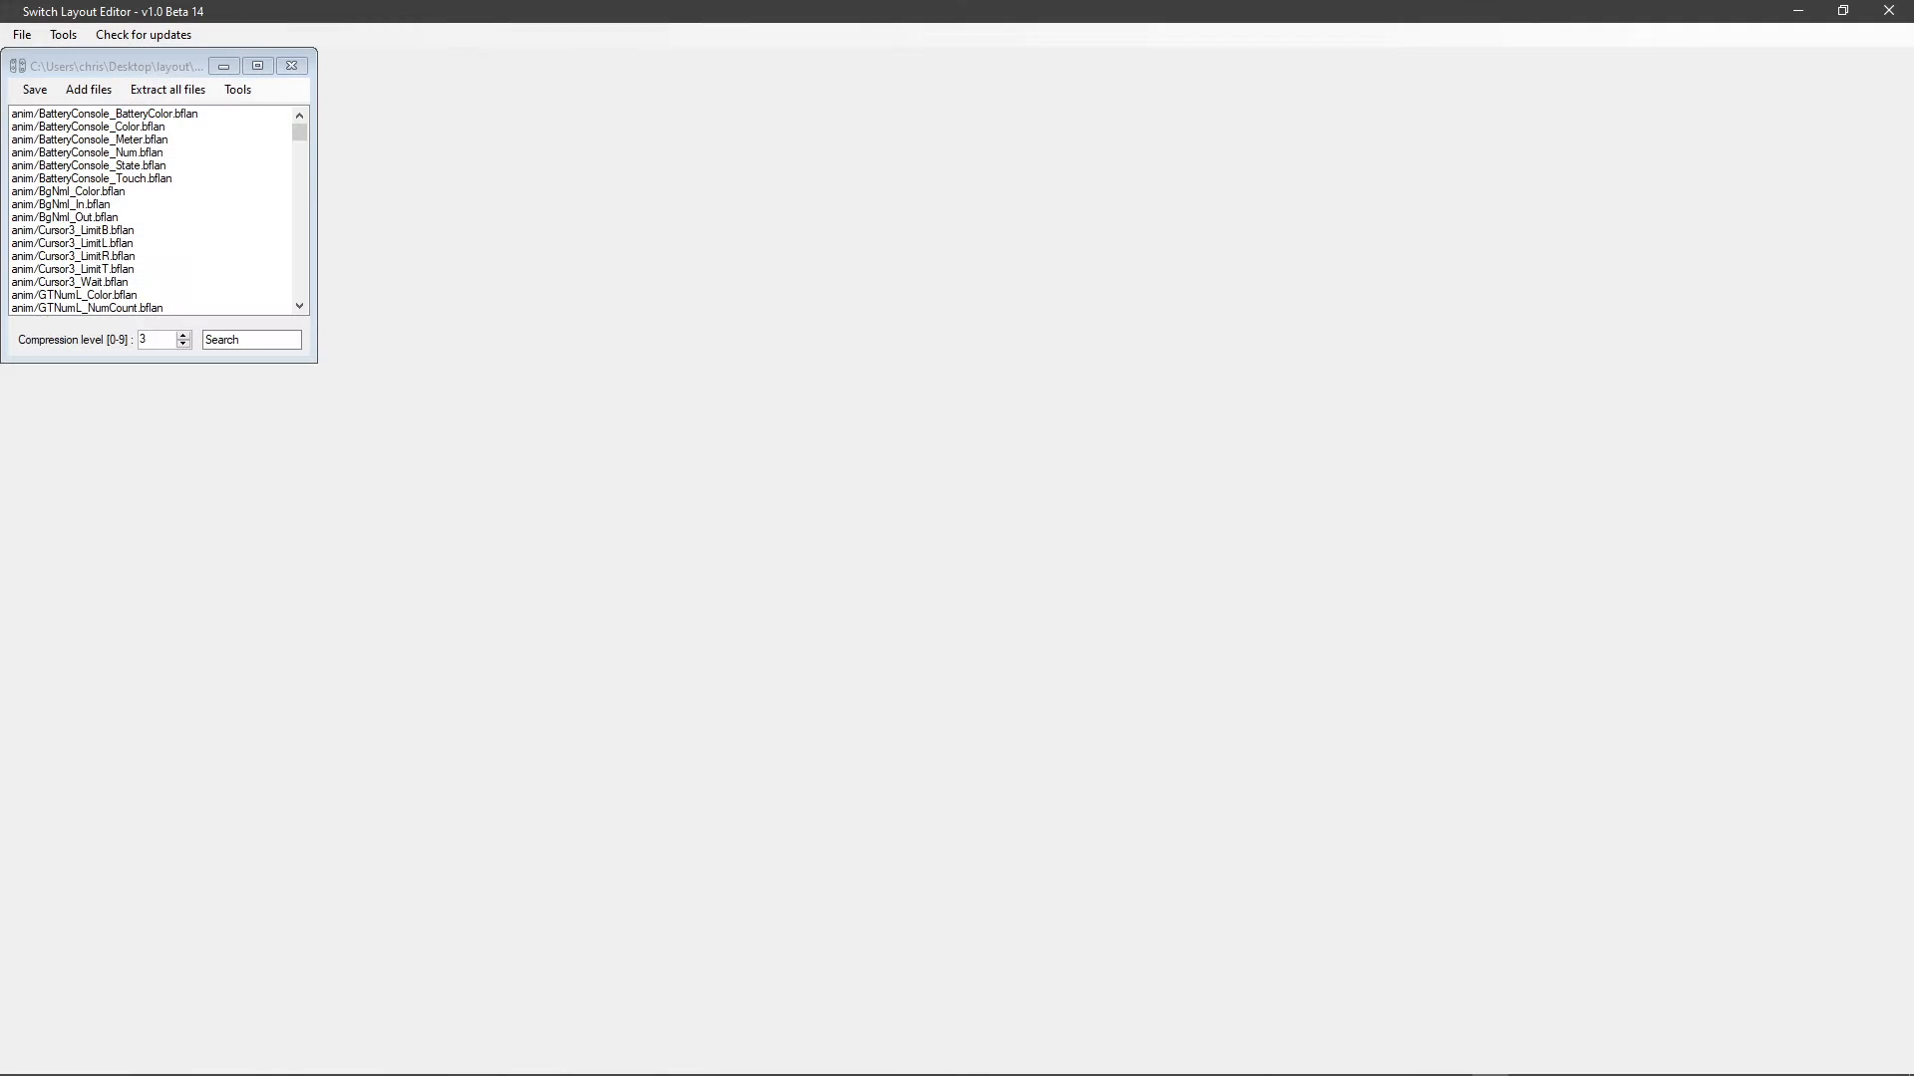
Replace blyt/RdtBase.bflyt in the archive with the saved RdtBase.bflyt from the layout folder.
{"action": "left_click_drag", "start_coordinate": [299, 131], "coordinate": [299, 290]}
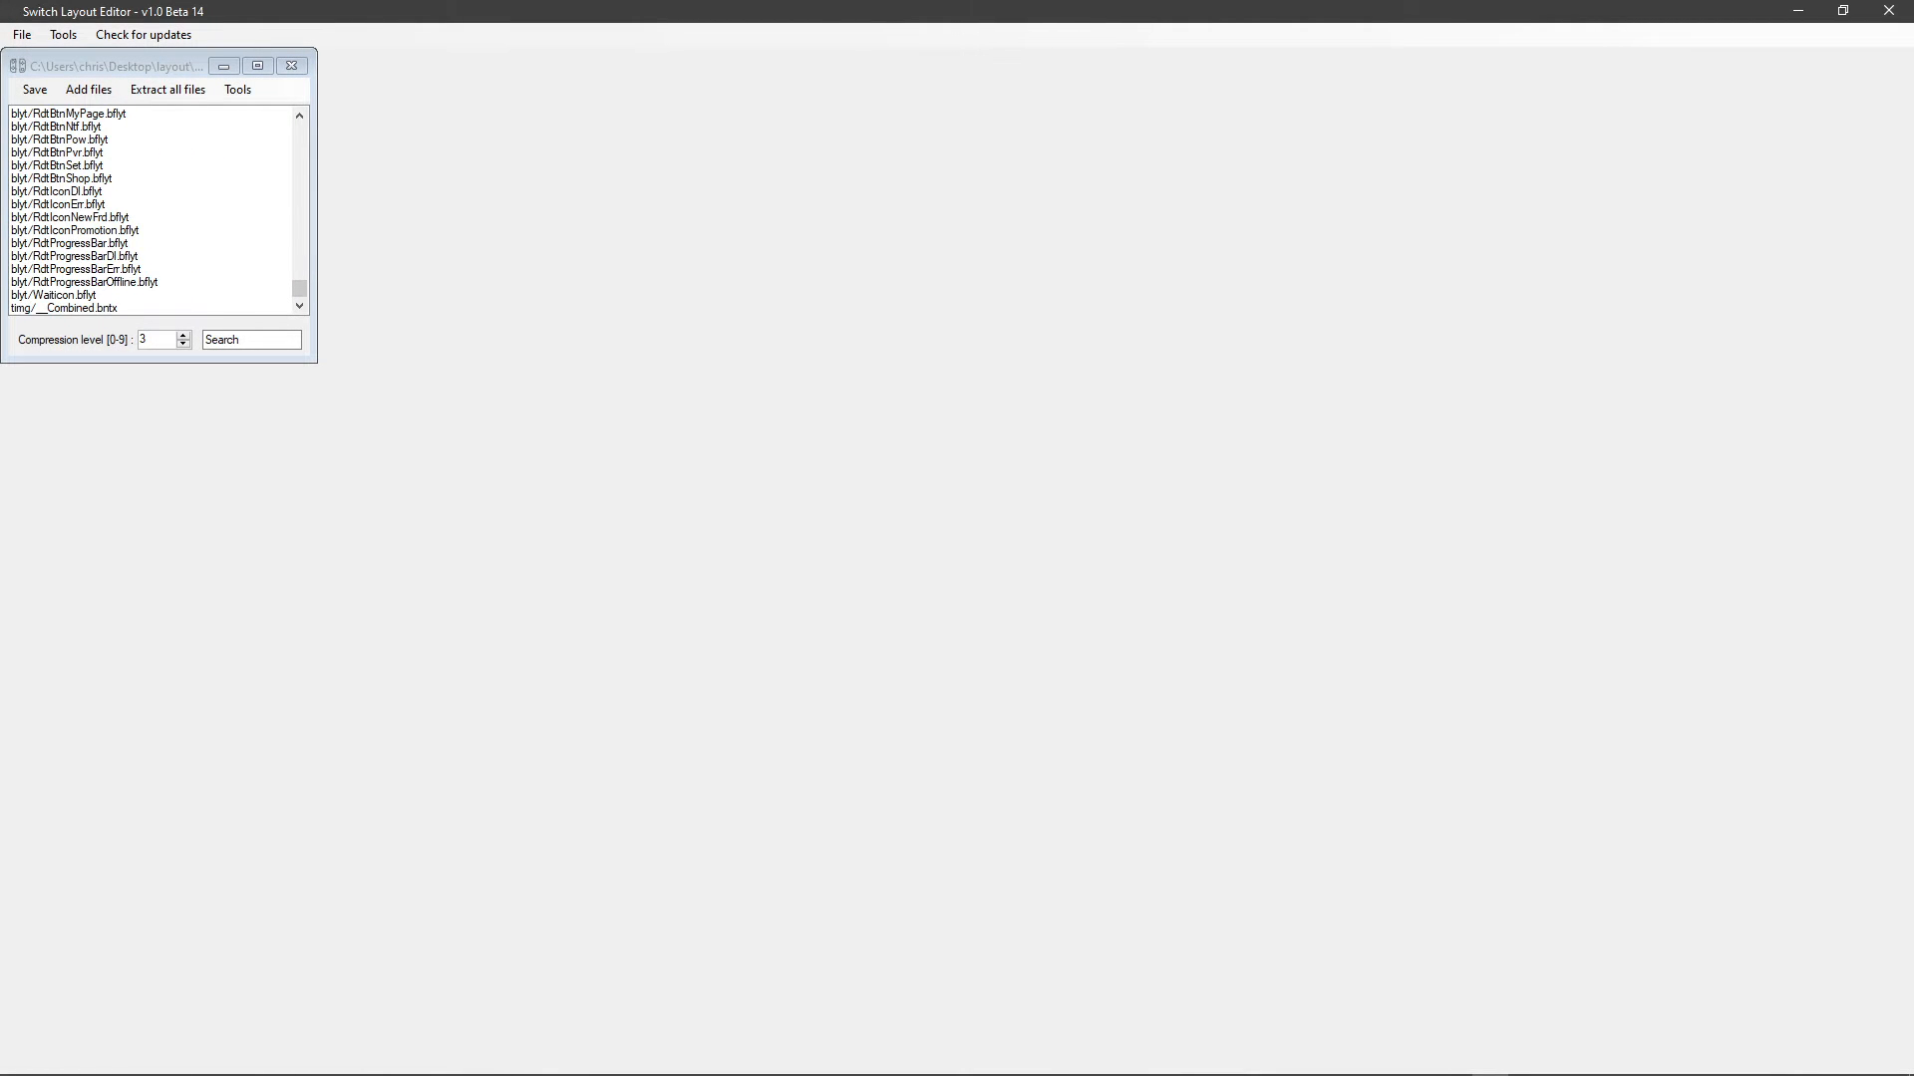
{"action": "scroll", "coordinate": [152, 211], "scroll_direction": "up", "scroll_amount": 3}
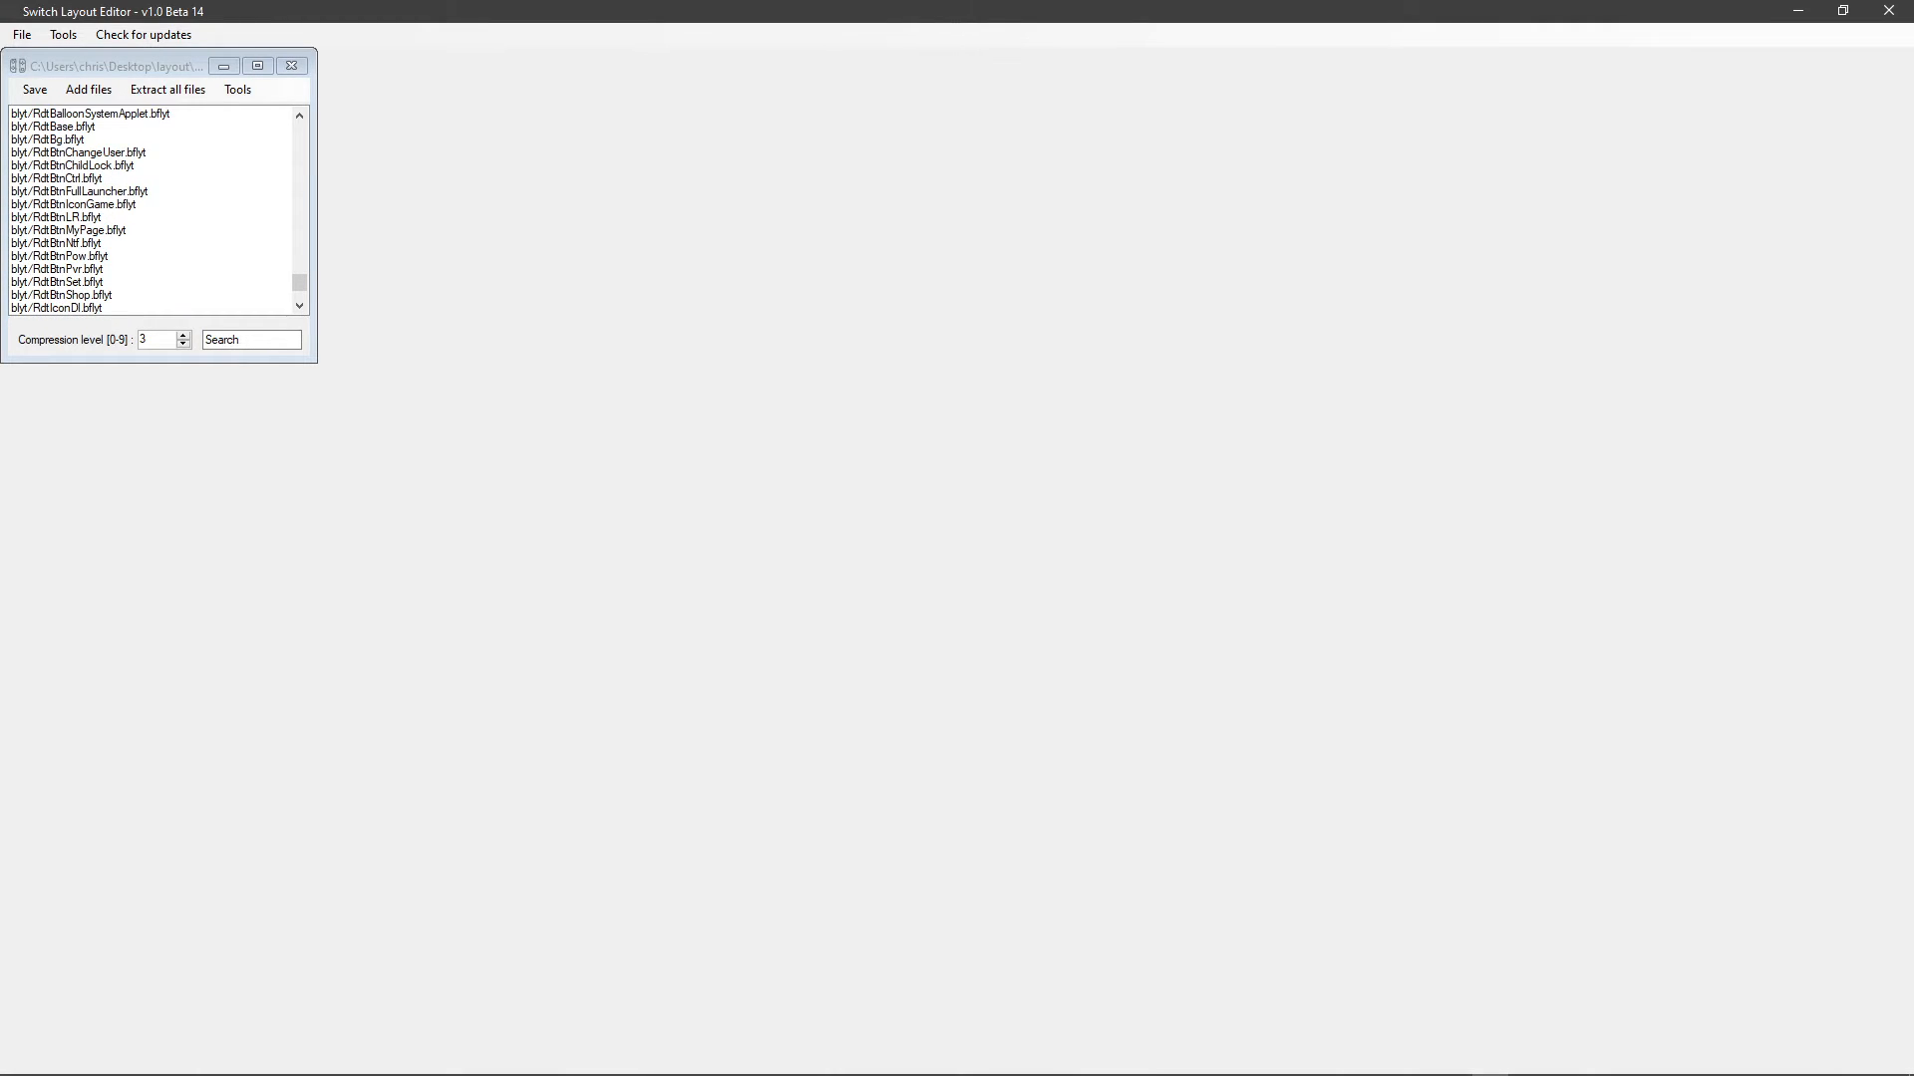
{"action": "left_click", "coordinate": [54, 127]}
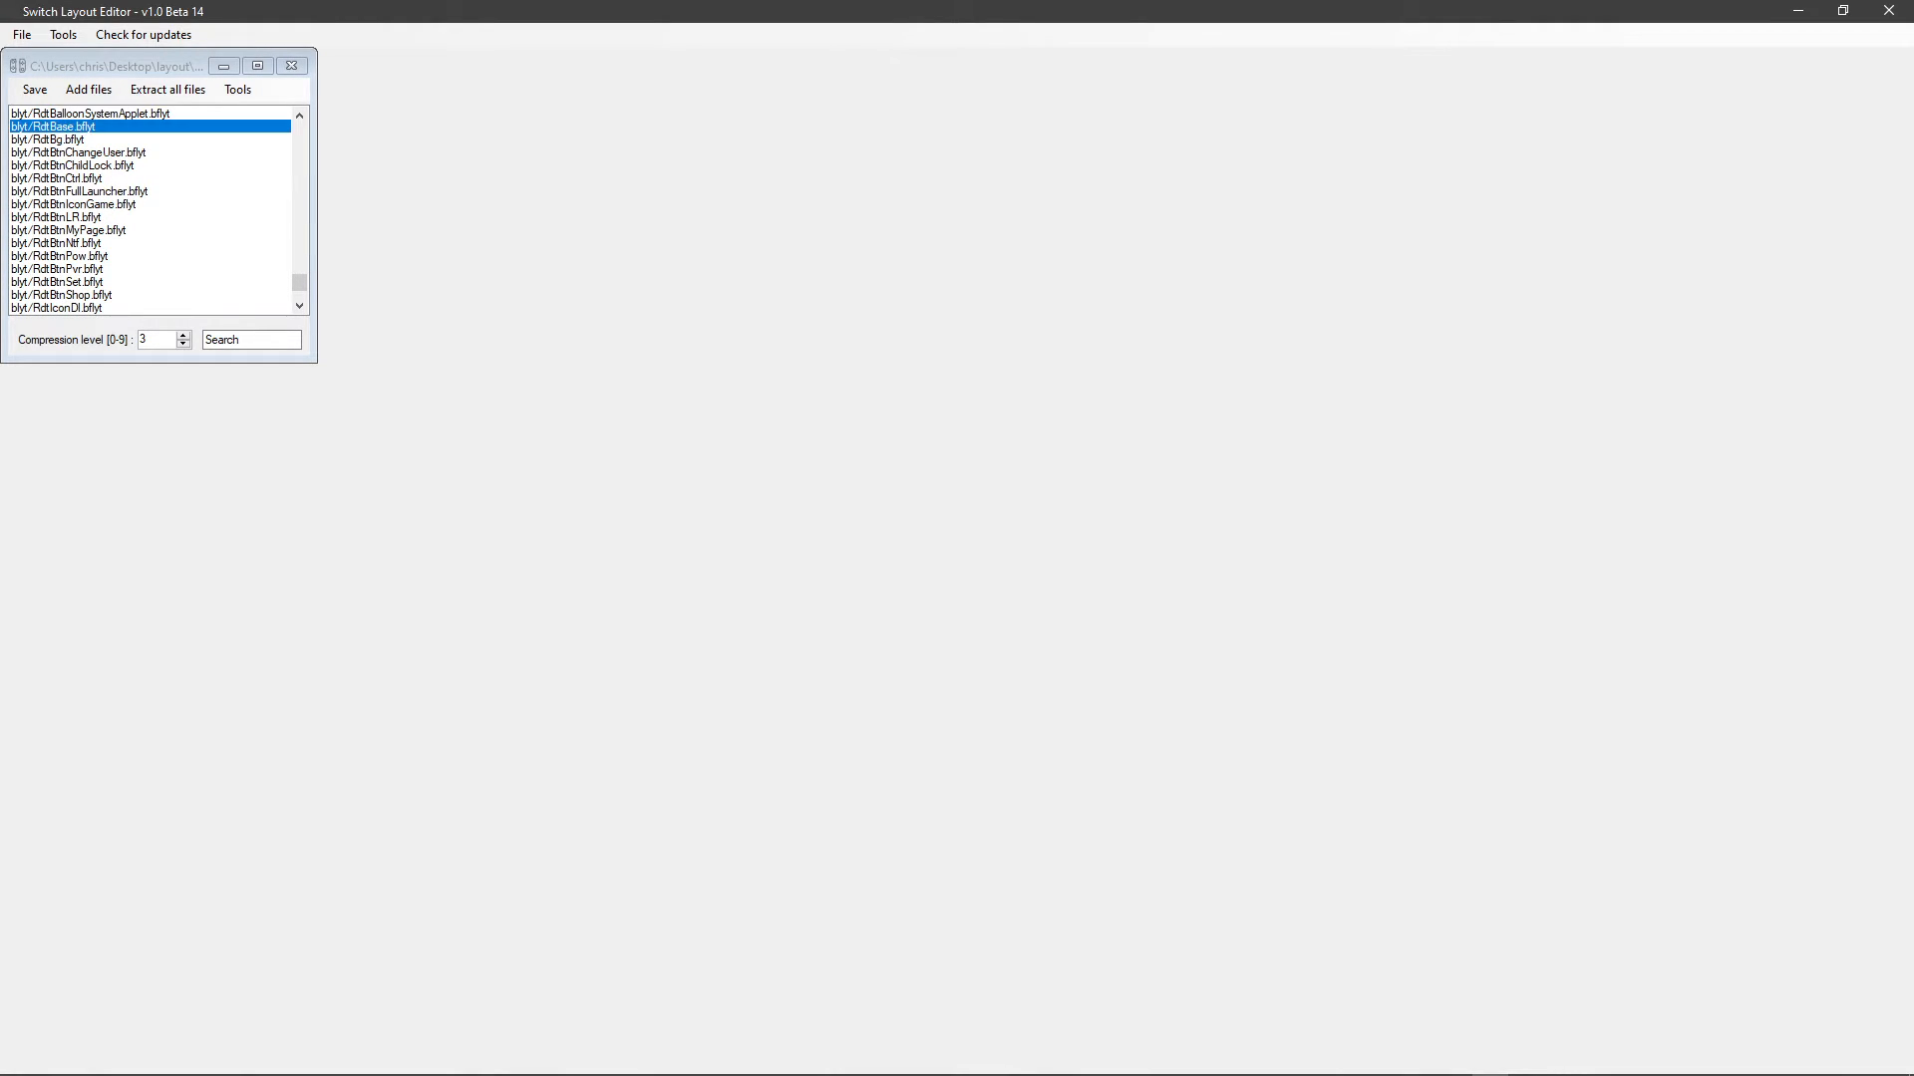
{"action": "right_click", "coordinate": [55, 128]}
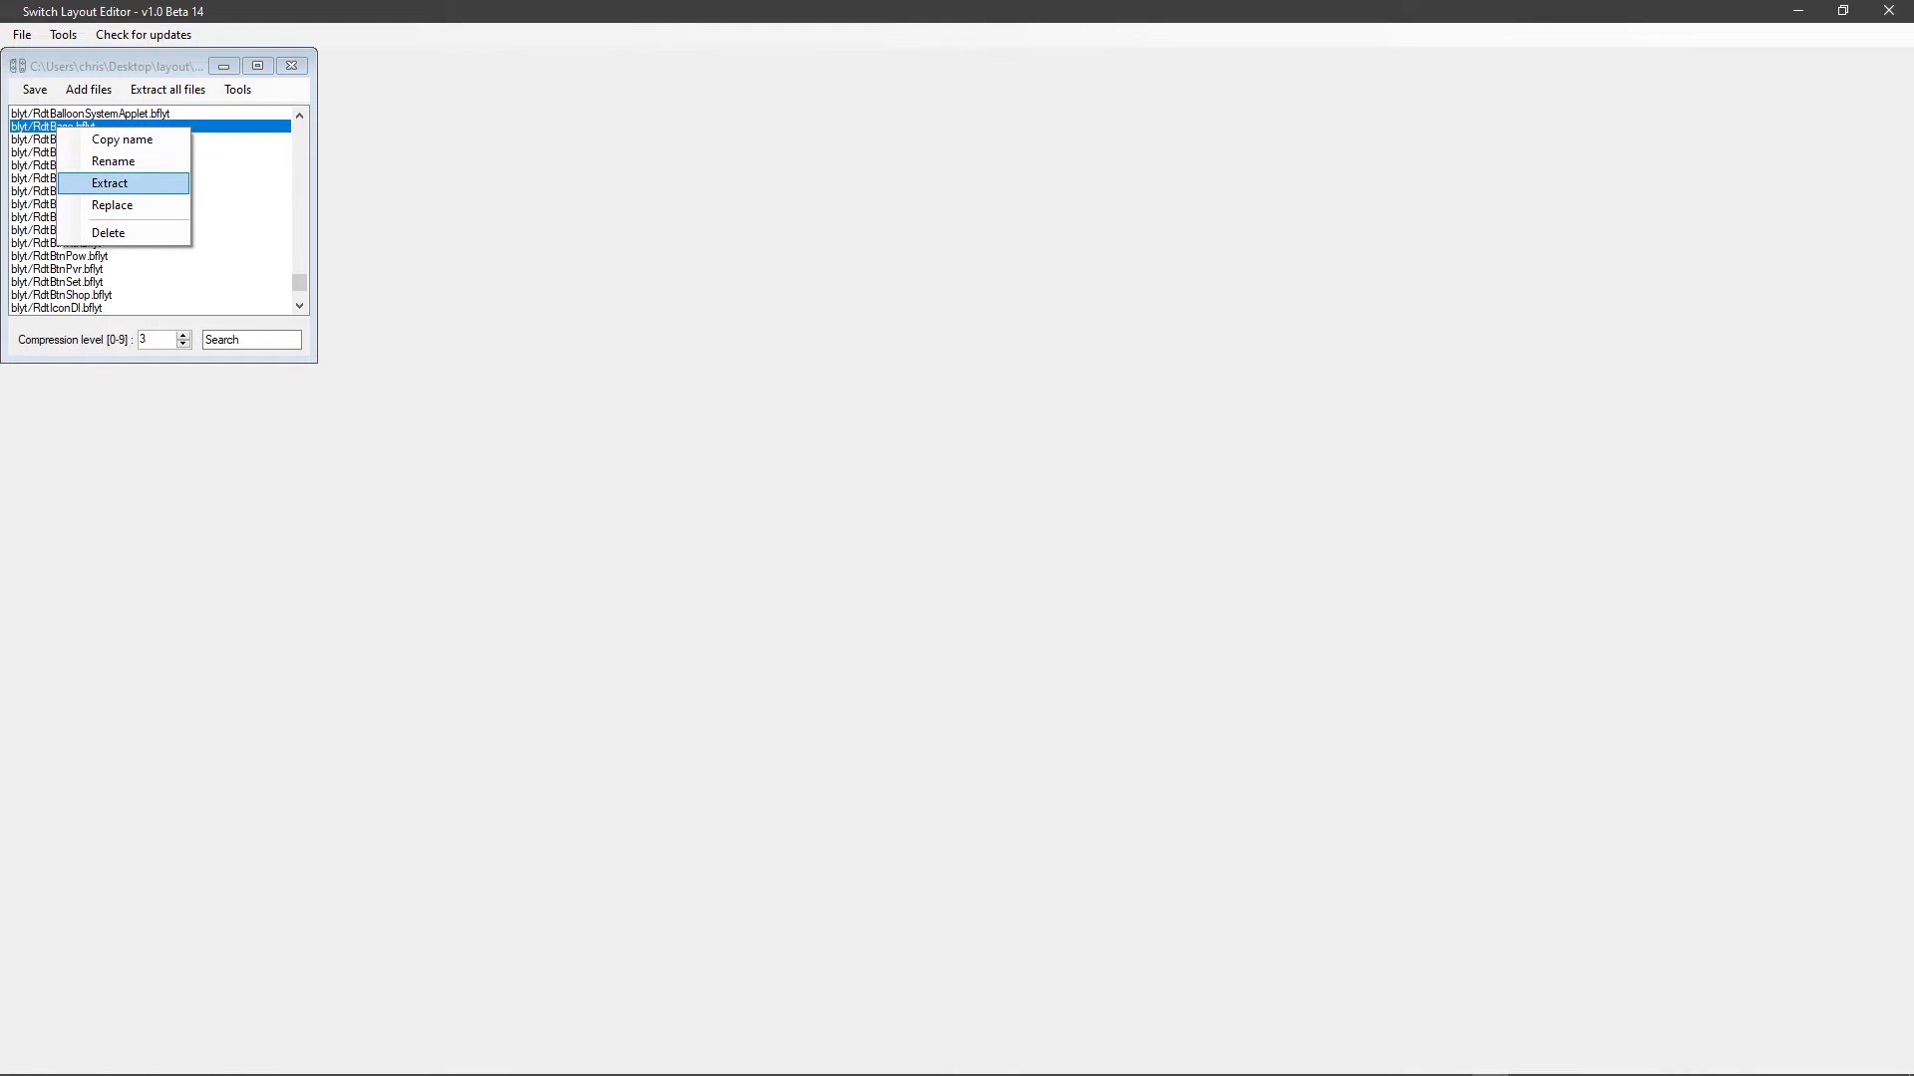
{"action": "left_click", "coordinate": [111, 204]}
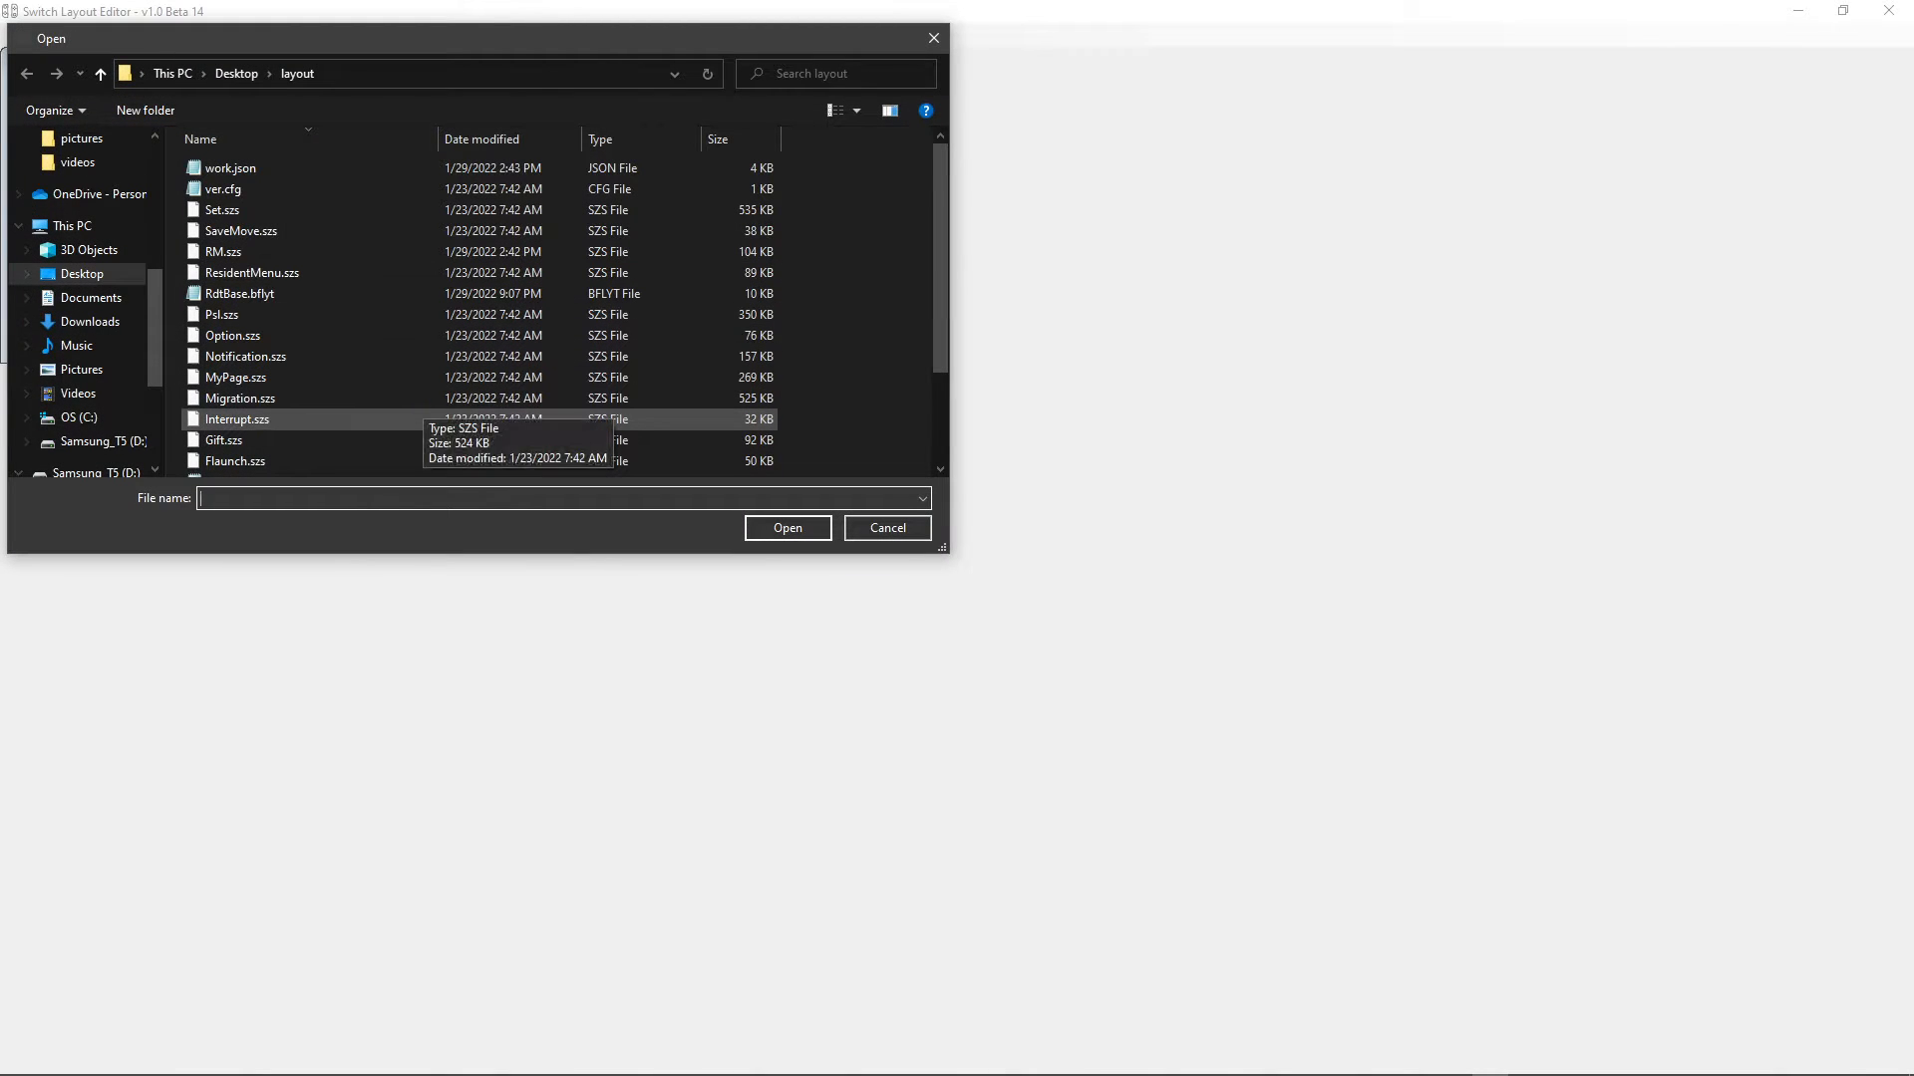
{"action": "scroll", "coordinate": [269, 364], "scroll_direction": "down", "scroll_amount": 2}
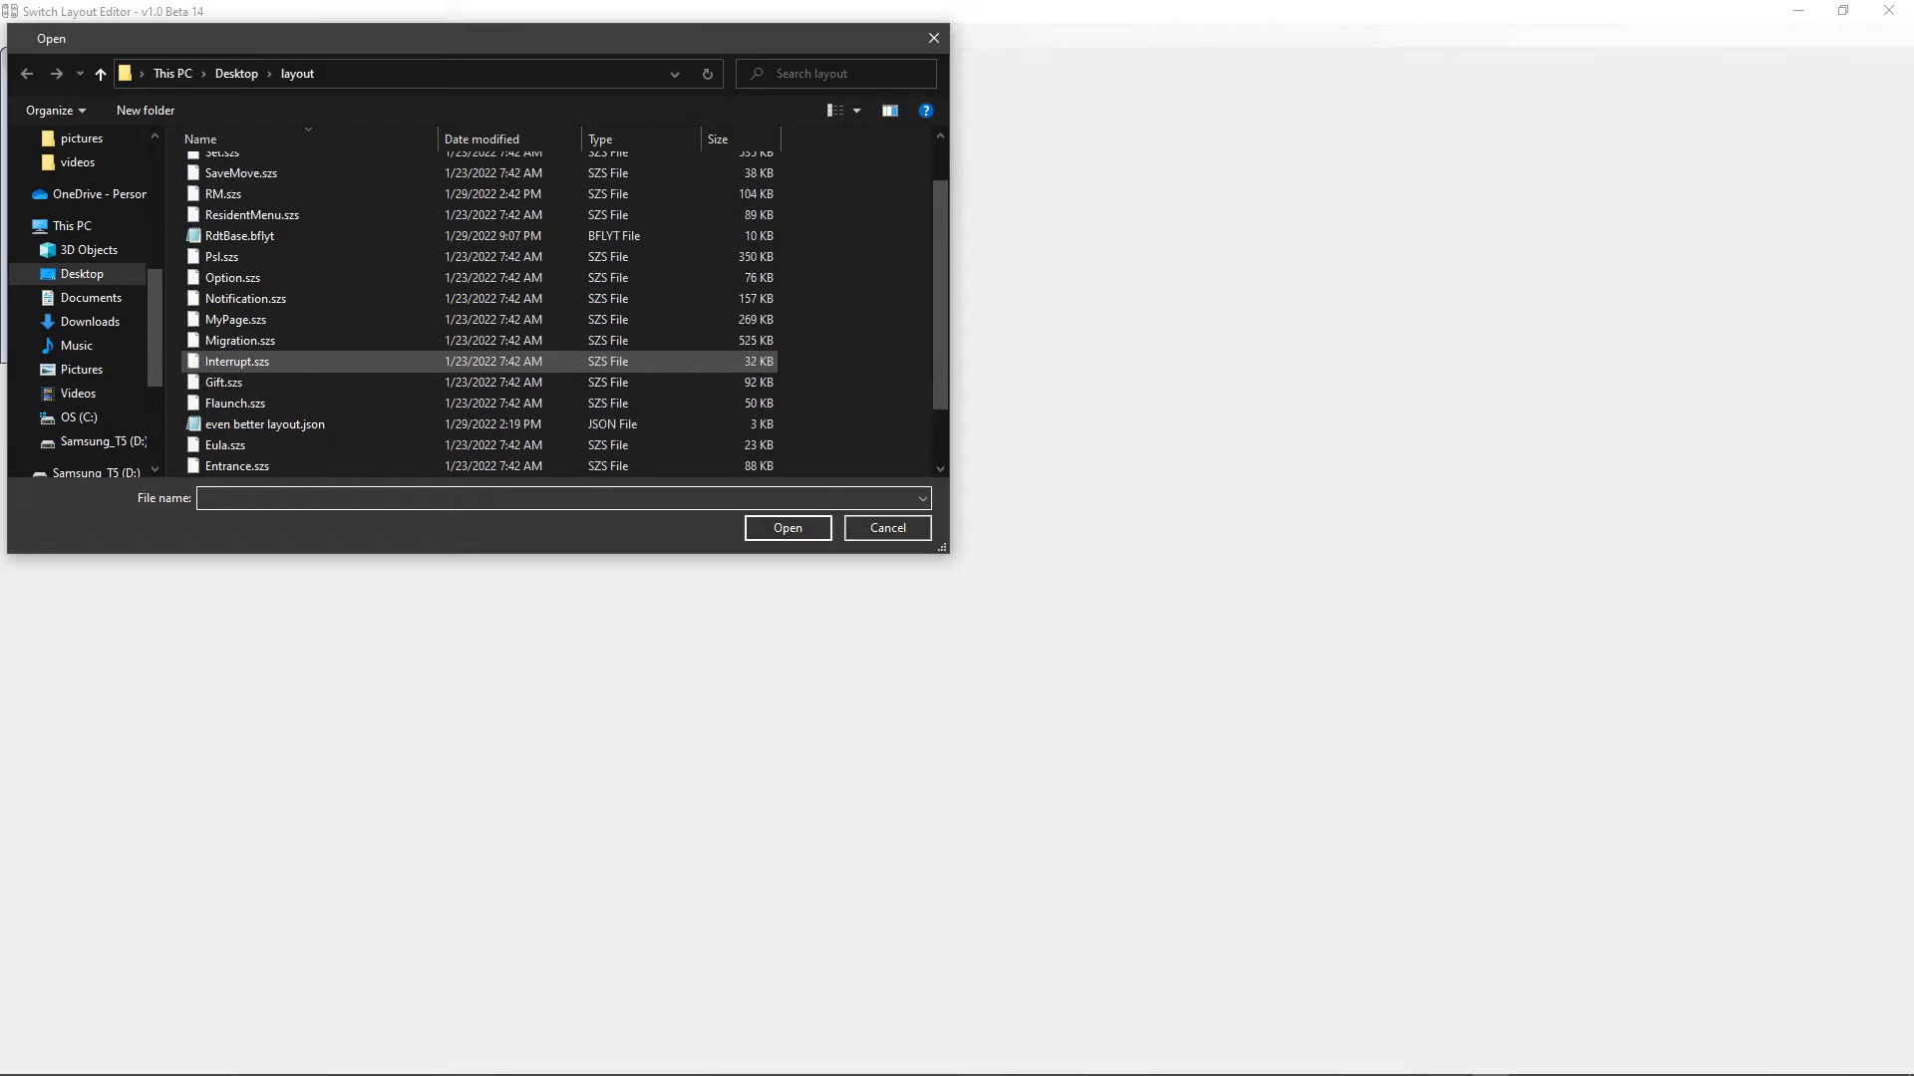
{"action": "scroll", "coordinate": [269, 361], "scroll_direction": "up", "scroll_amount": 2}
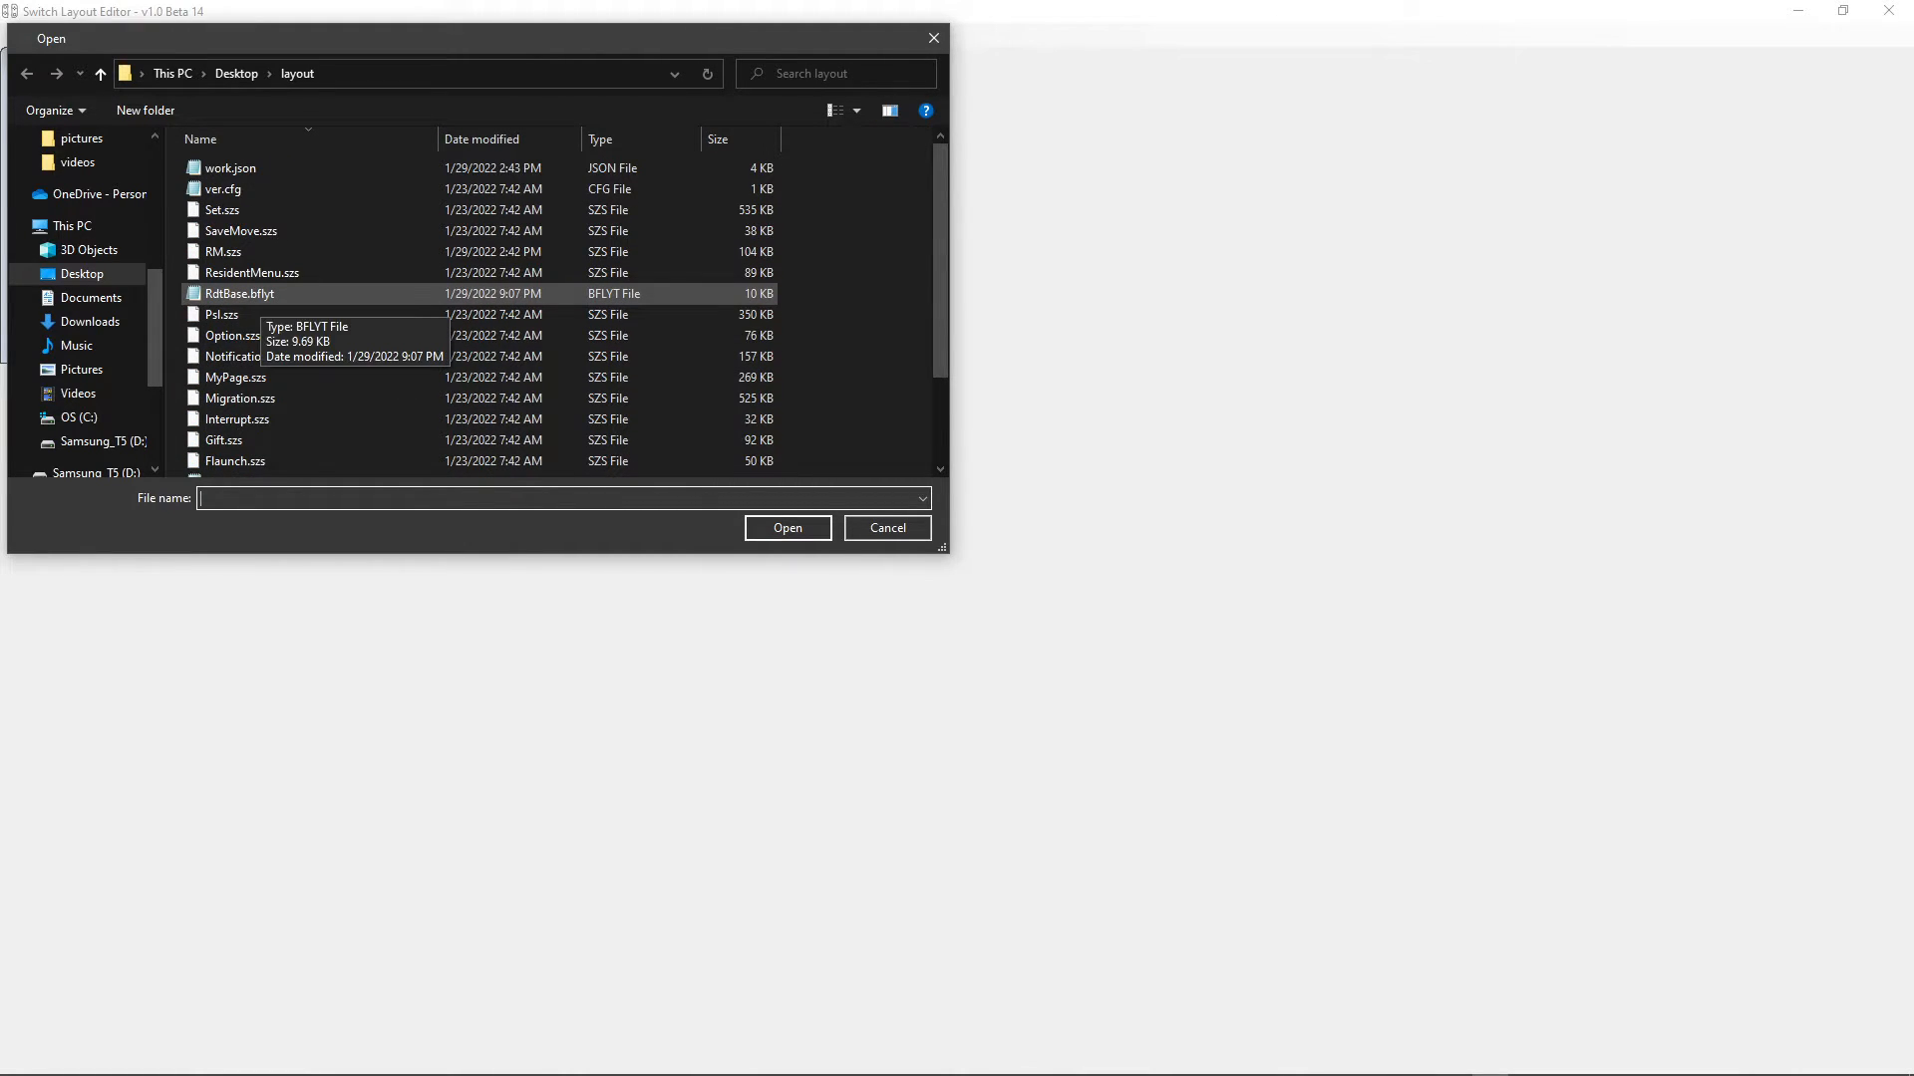
{"action": "double_click", "coordinate": [244, 294]}
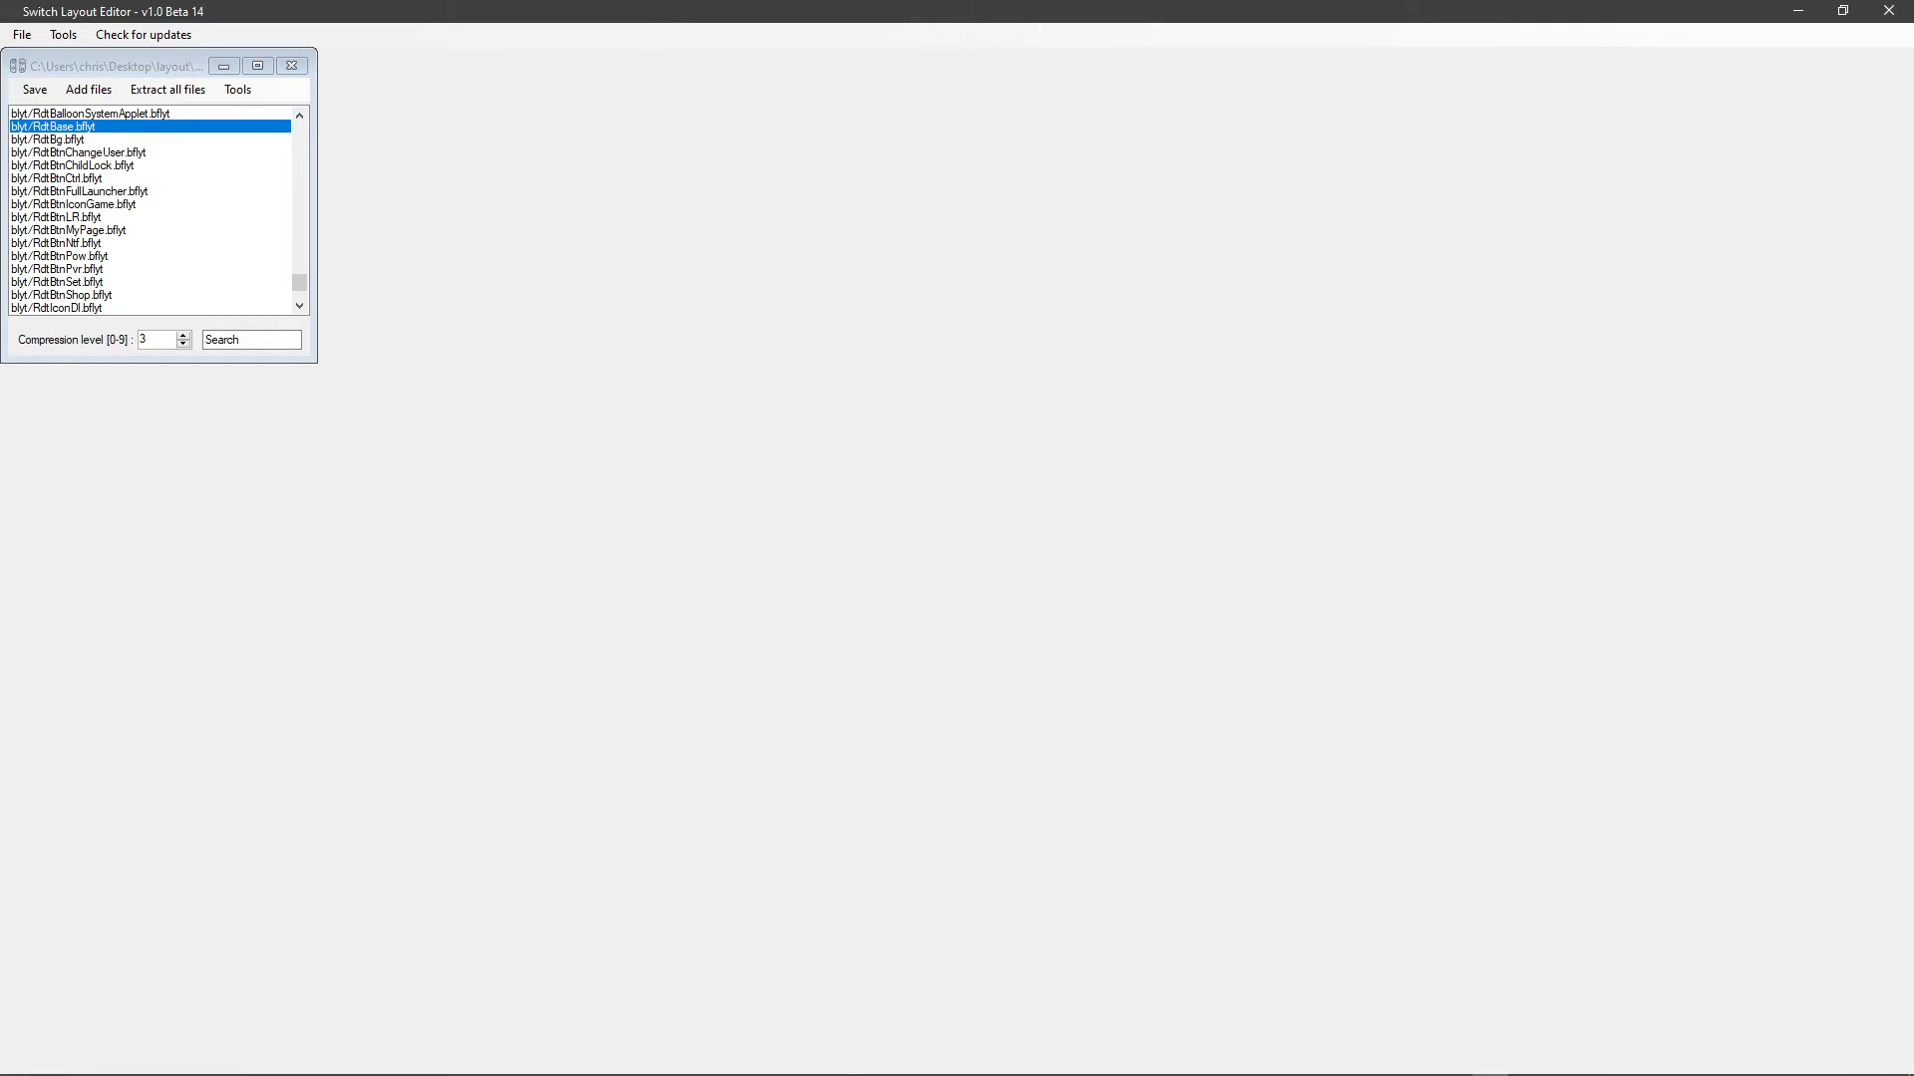
Delete blyt/RdtBase.bflyt from the archive's file list.
{"action": "right_click", "coordinate": [109, 126]}
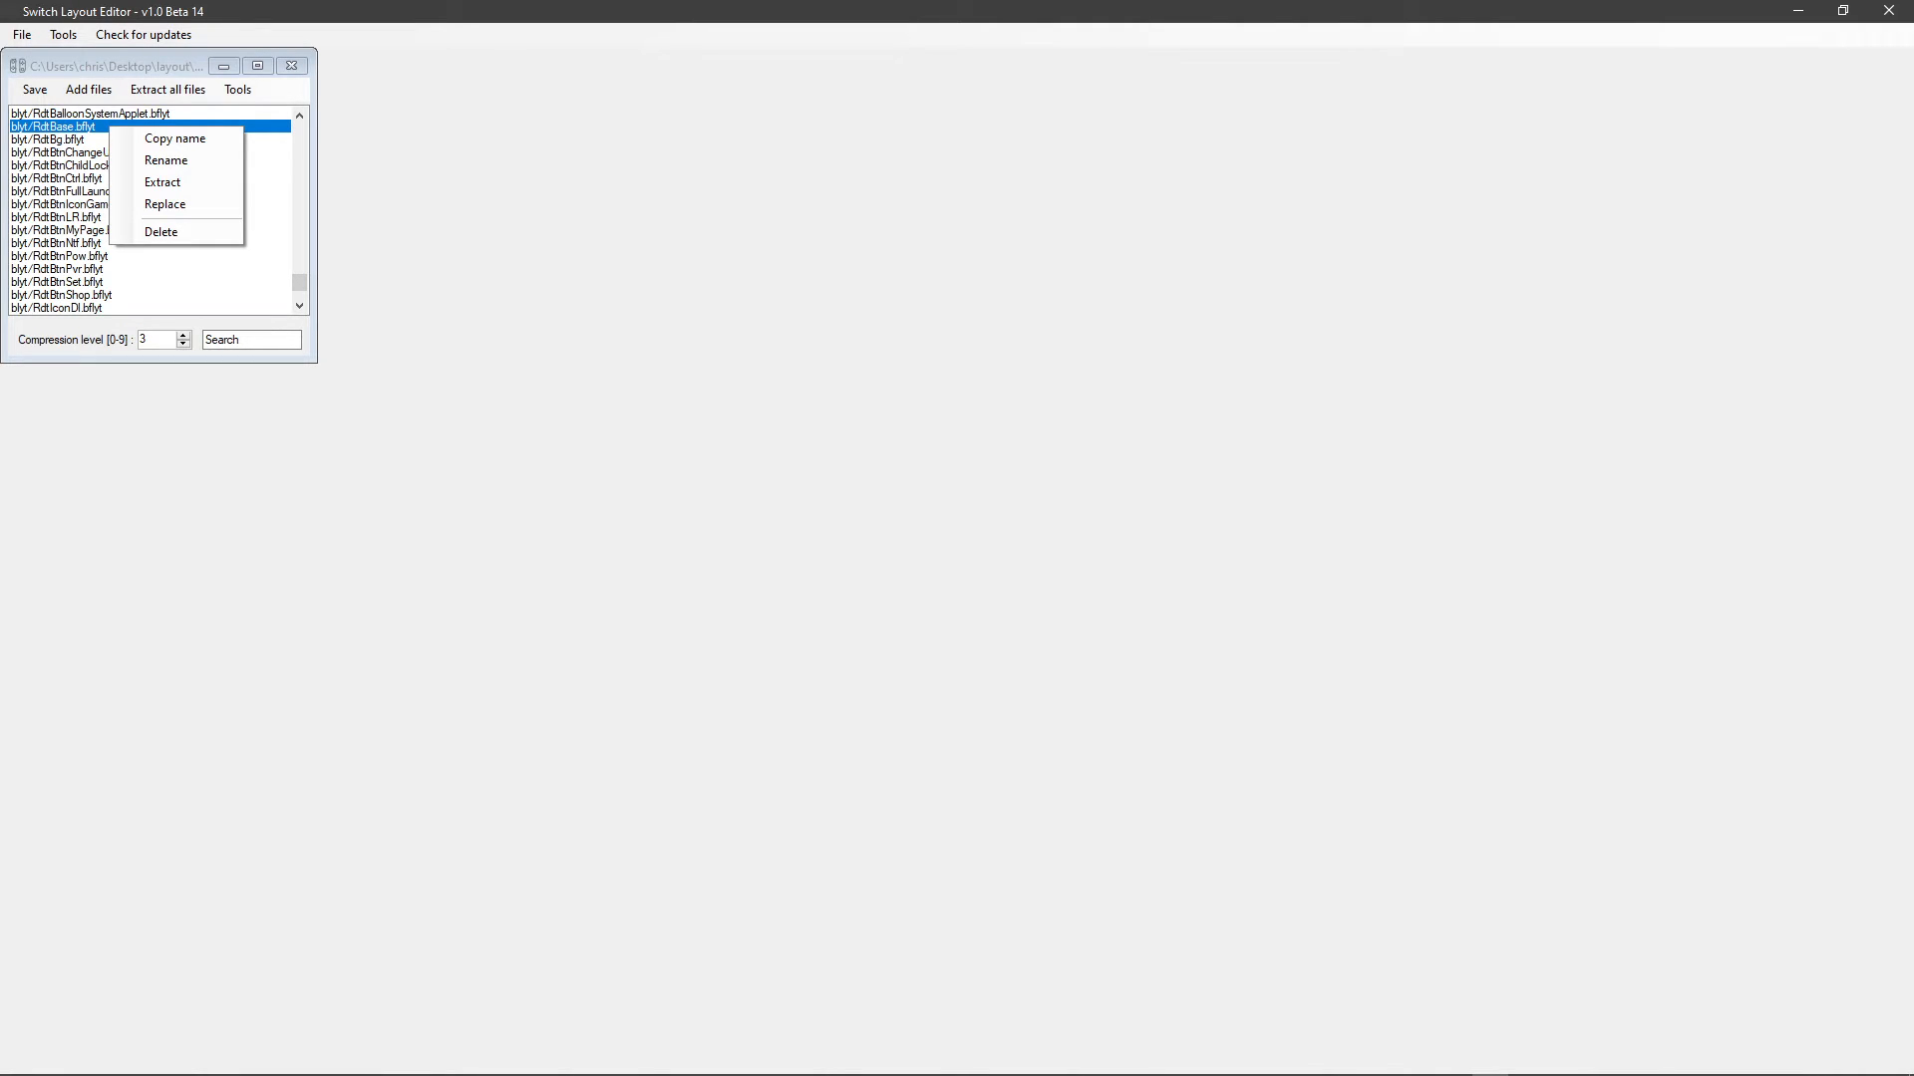
{"action": "scroll", "coordinate": [150, 210], "scroll_direction": "down", "scroll_amount": 3}
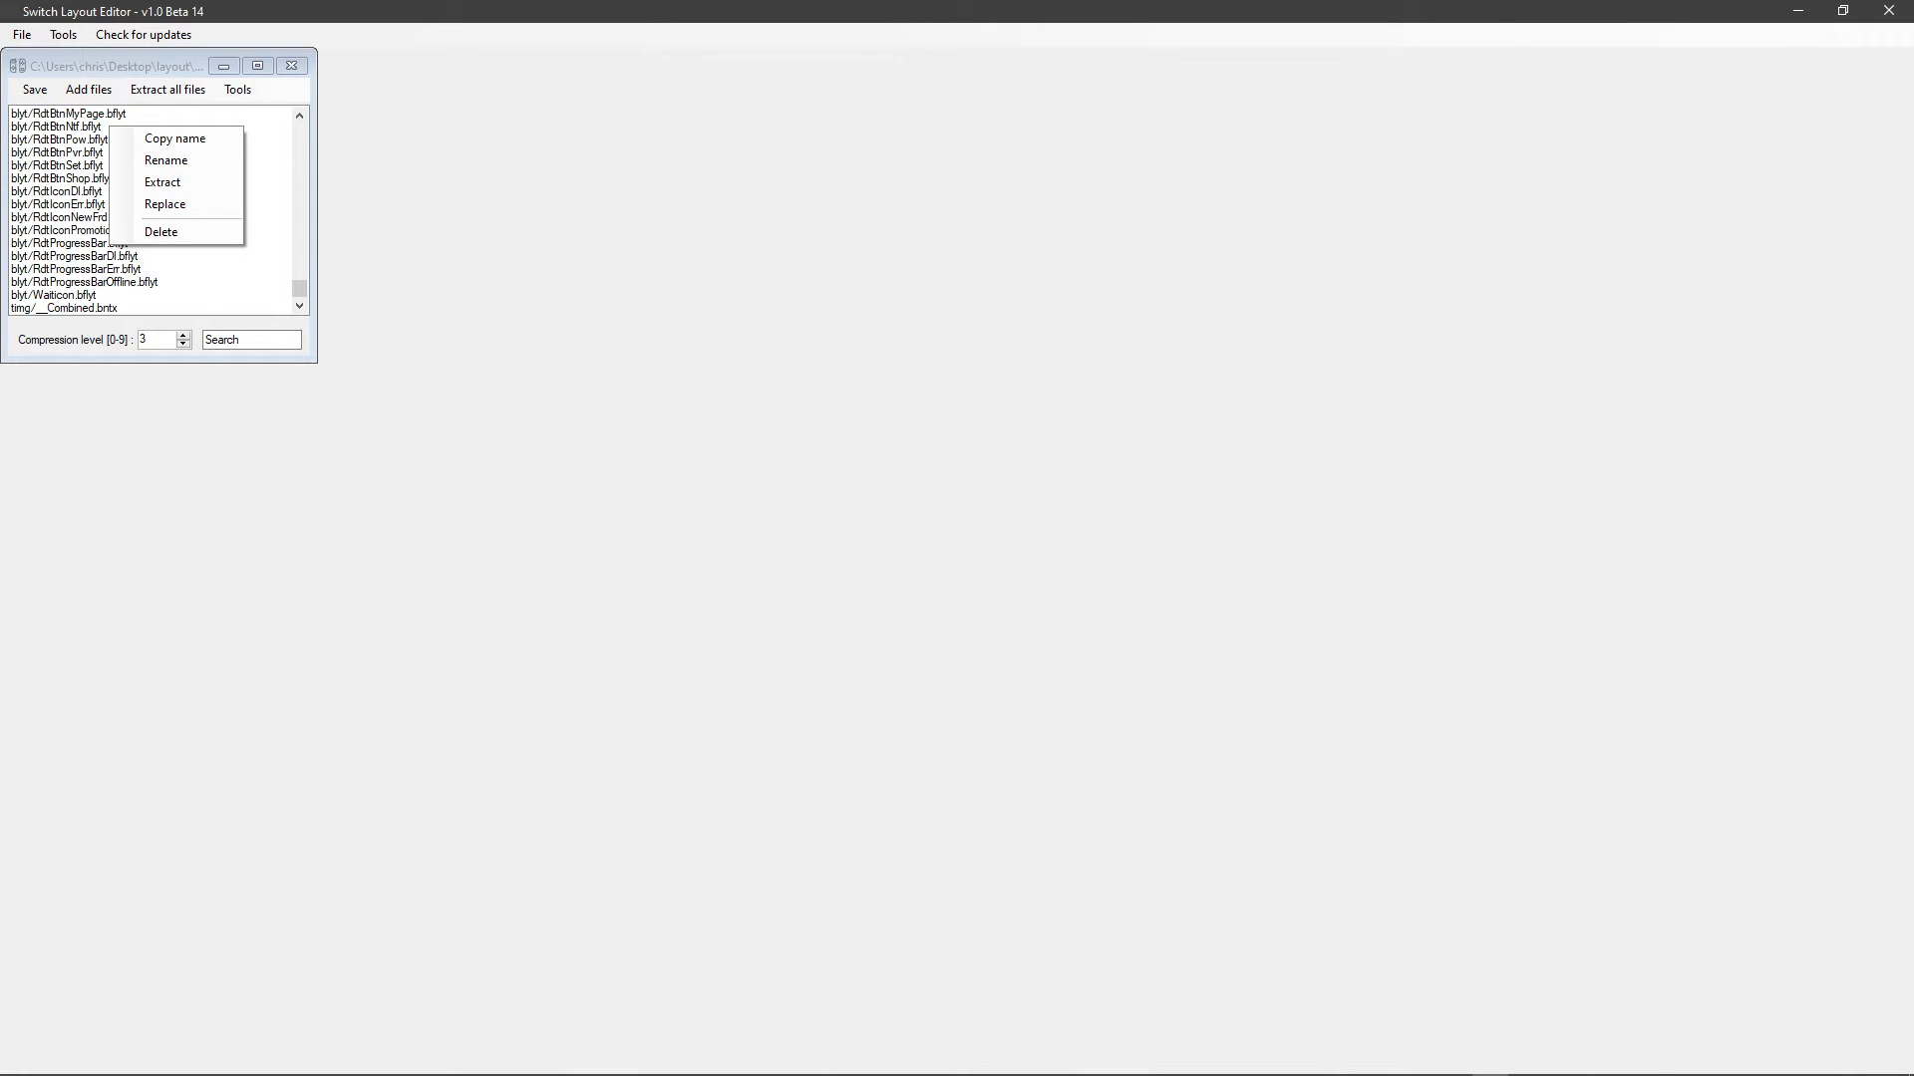
{"action": "scroll", "coordinate": [149, 209], "scroll_direction": "up", "scroll_amount": 1}
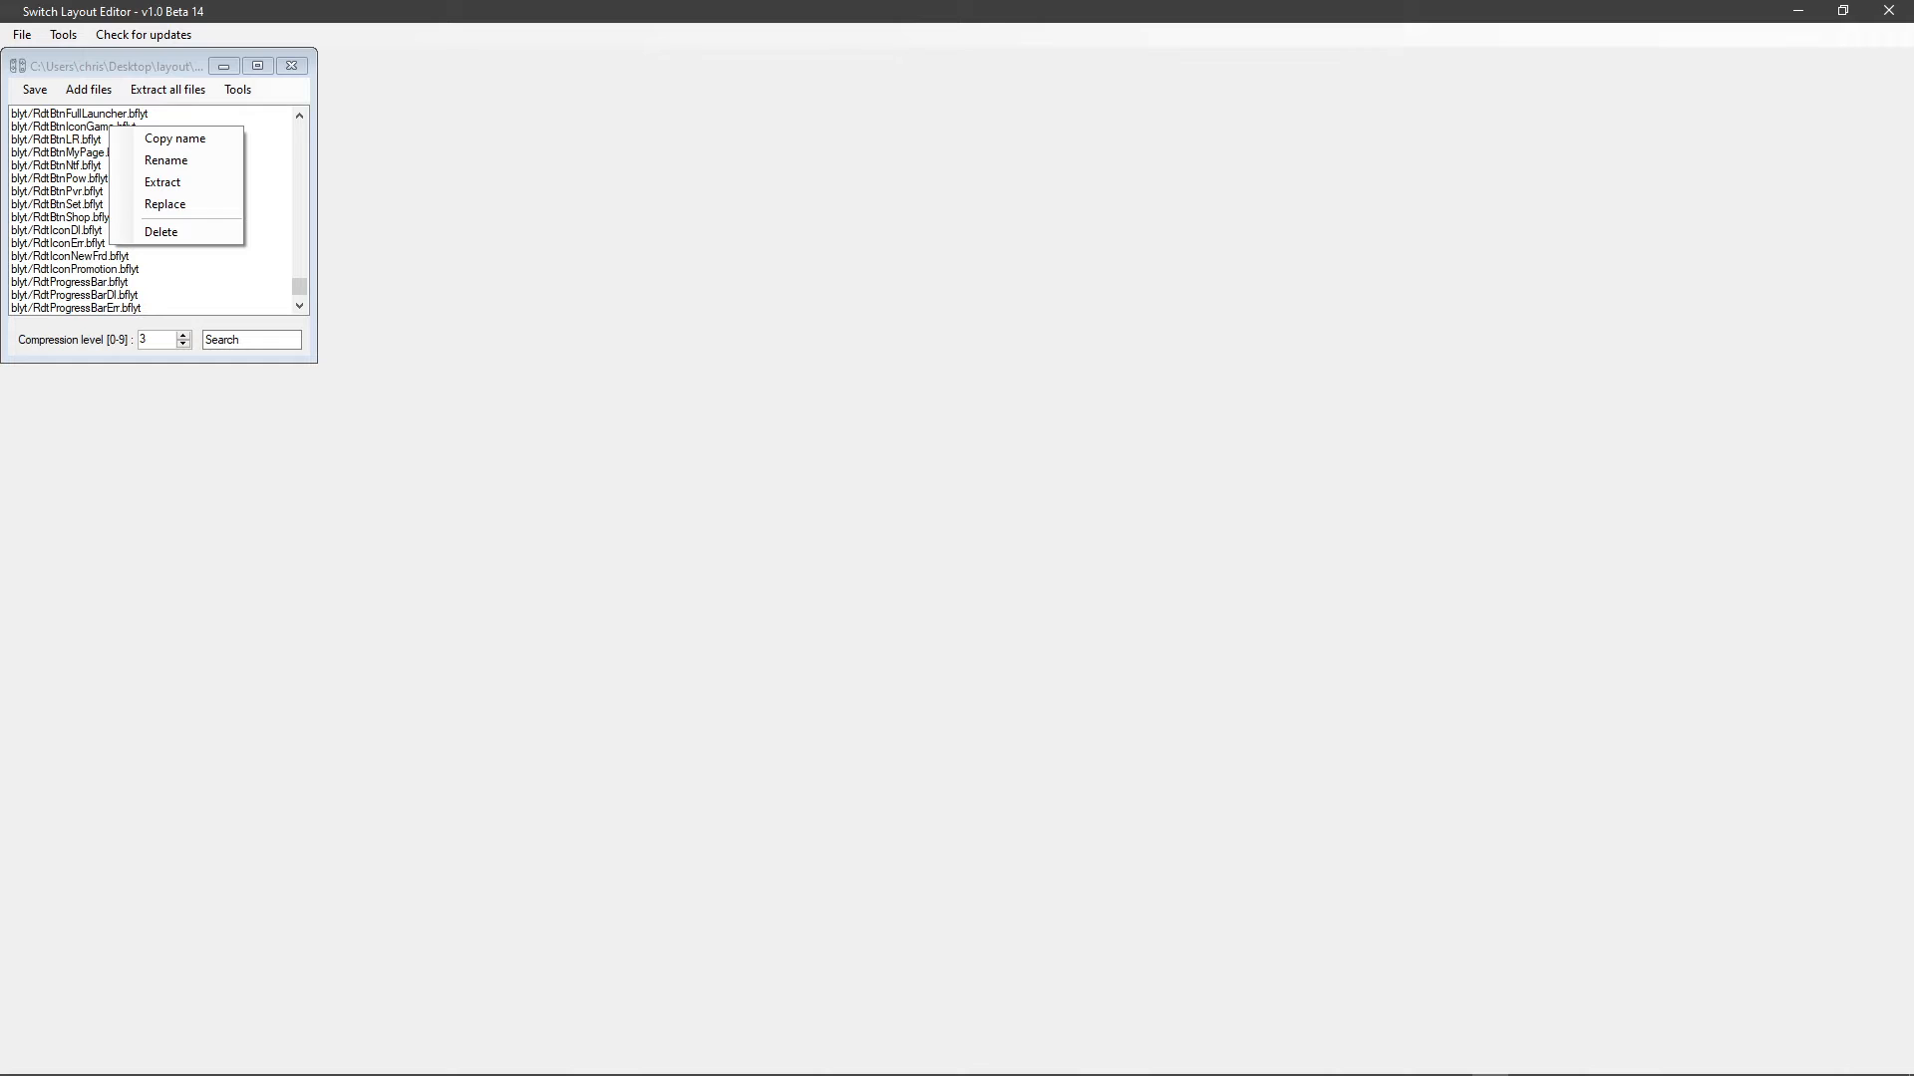
{"action": "left_click", "coordinate": [72, 139]}
{"action": "scroll", "coordinate": [150, 210], "scroll_direction": "up", "scroll_amount": 1}
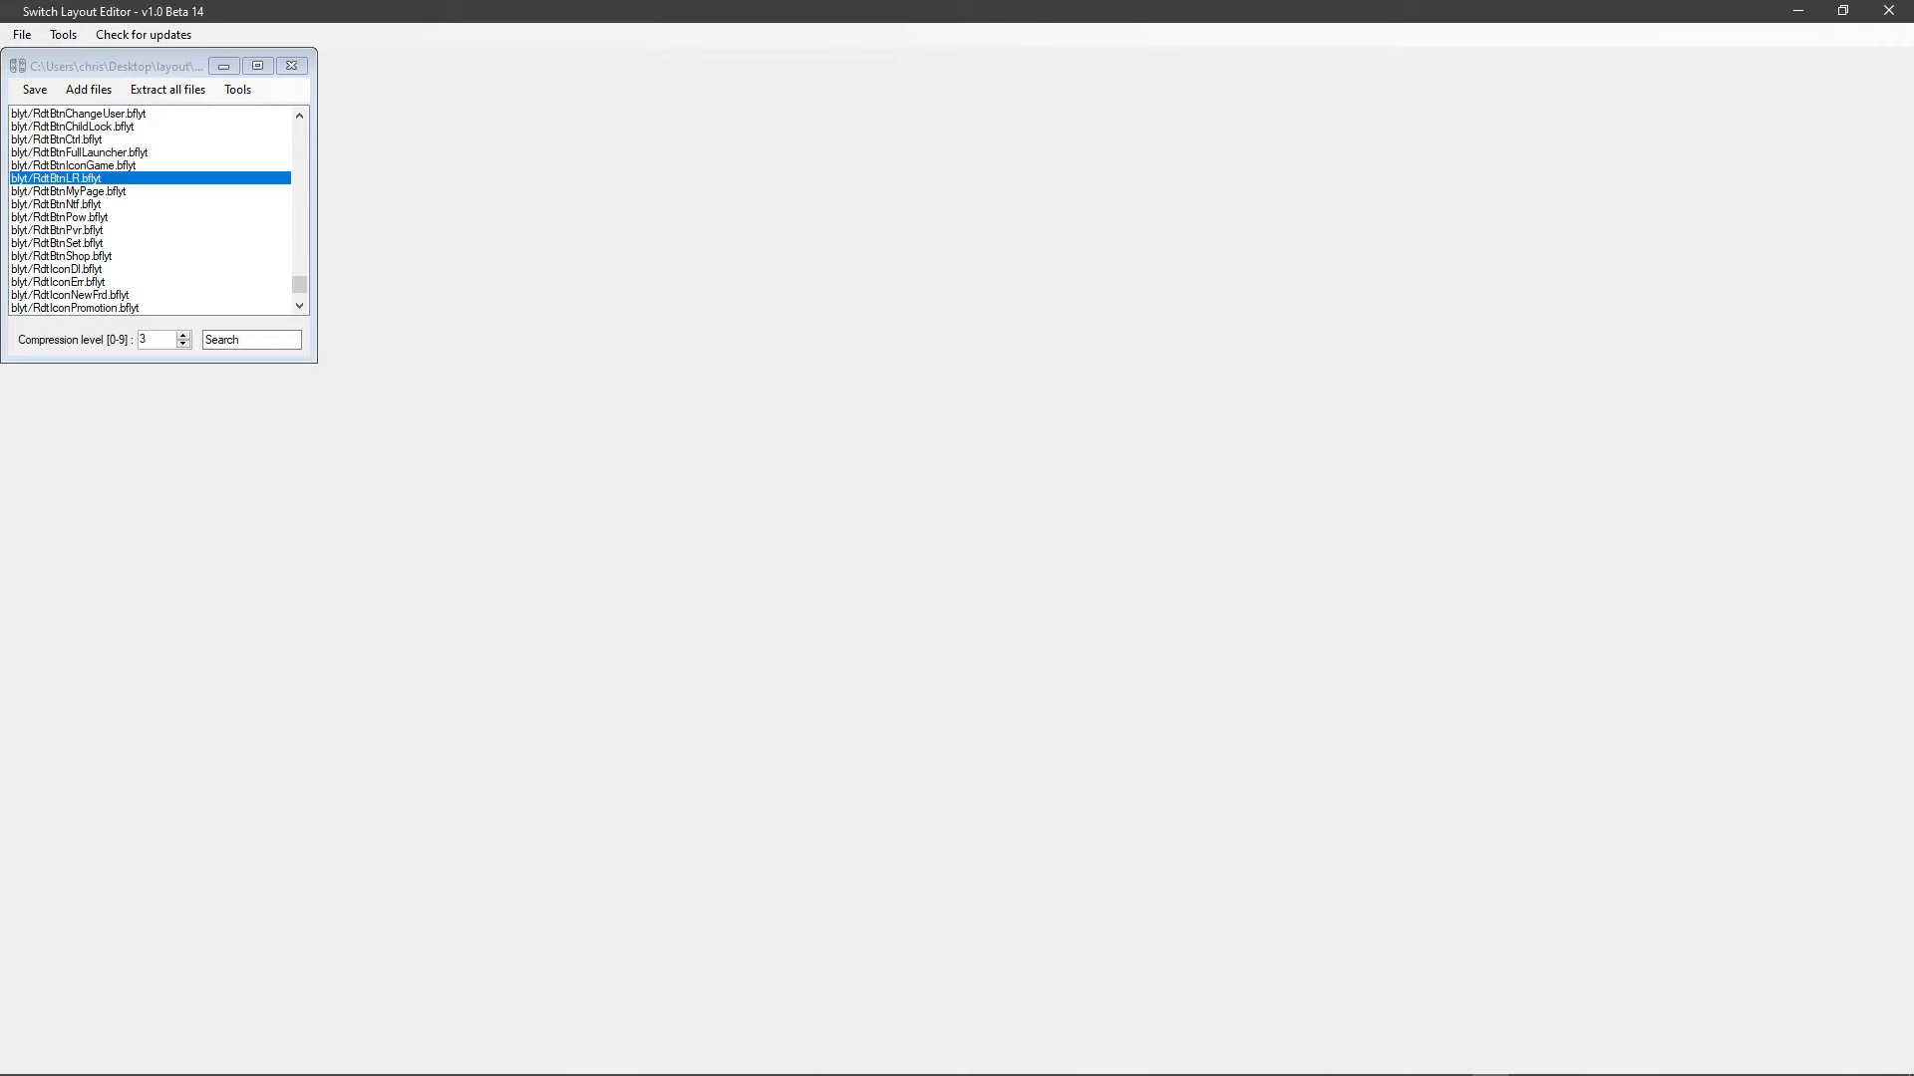
{"action": "scroll", "coordinate": [150, 210], "scroll_direction": "up", "scroll_amount": 1}
{"action": "scroll", "coordinate": [150, 209], "scroll_direction": "up", "scroll_amount": 1}
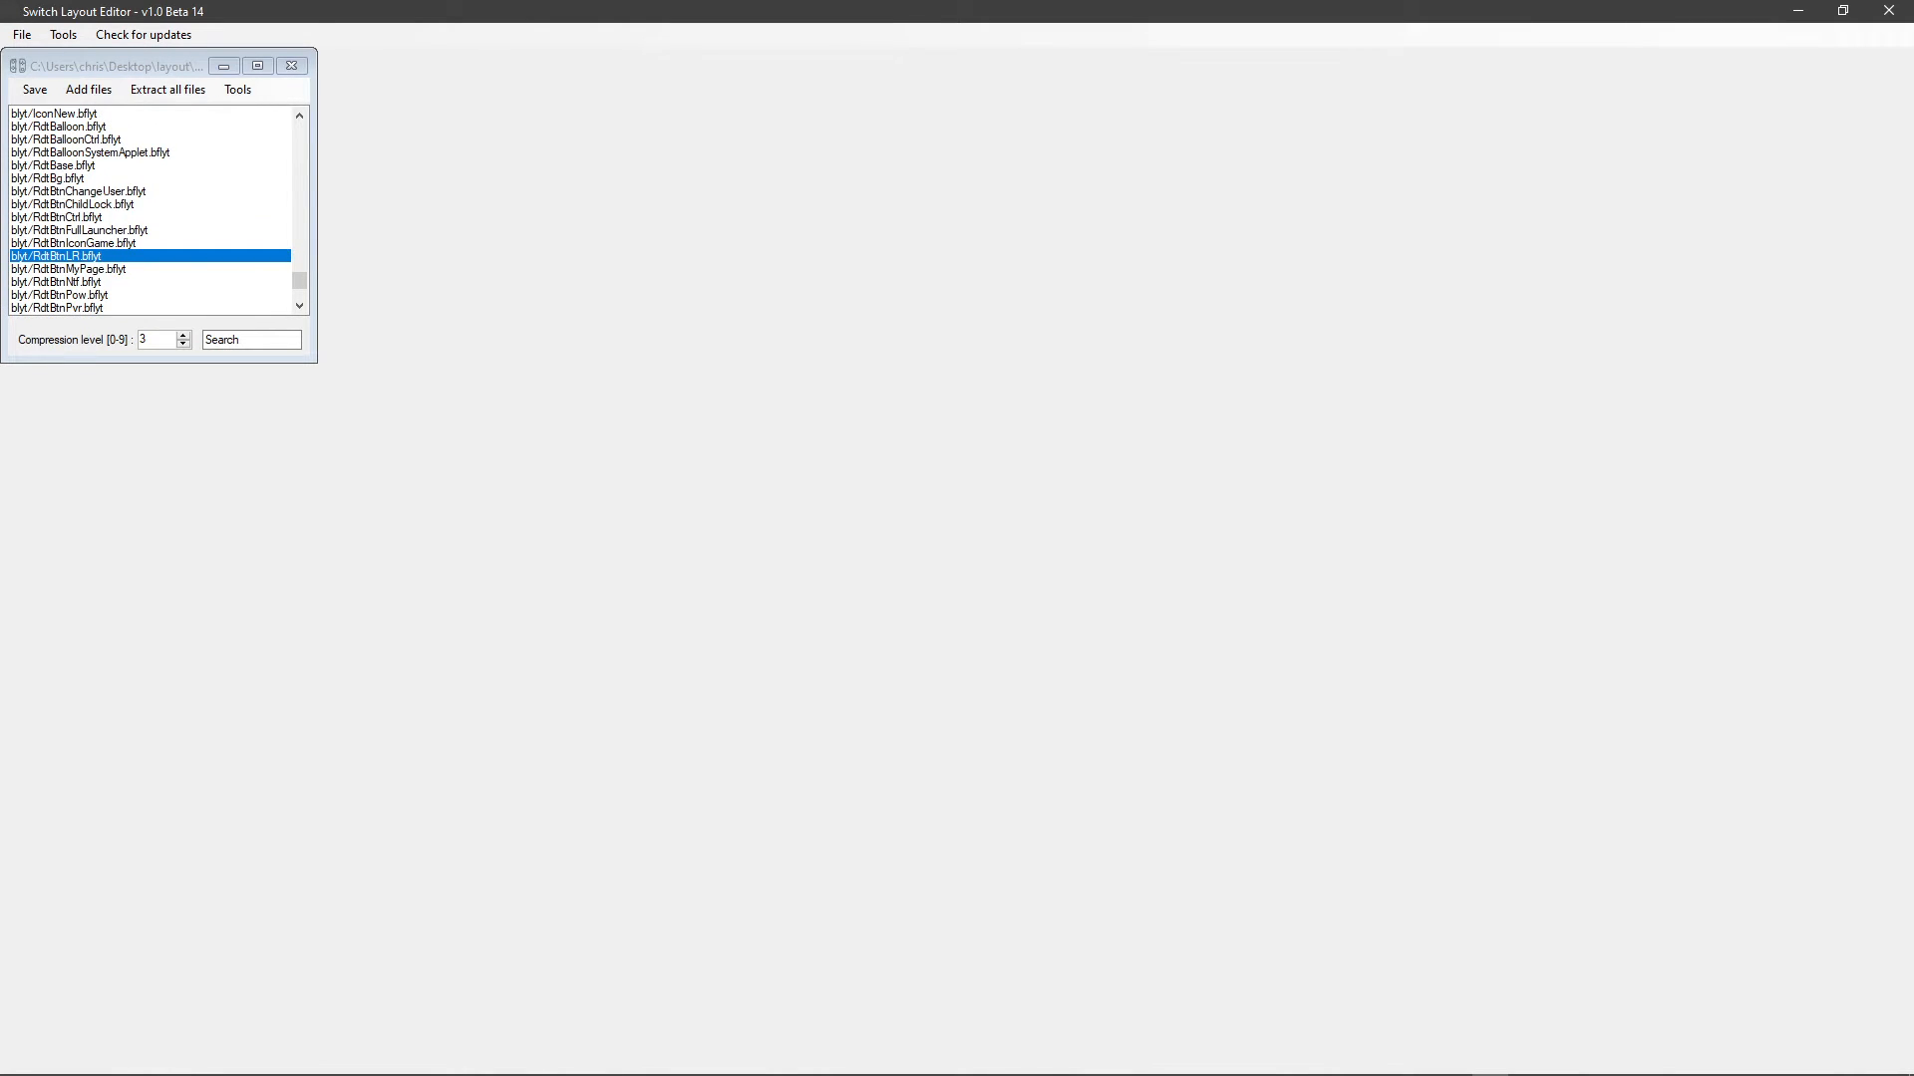
{"action": "left_click", "coordinate": [78, 165]}
{"action": "right_click", "coordinate": [78, 166]}
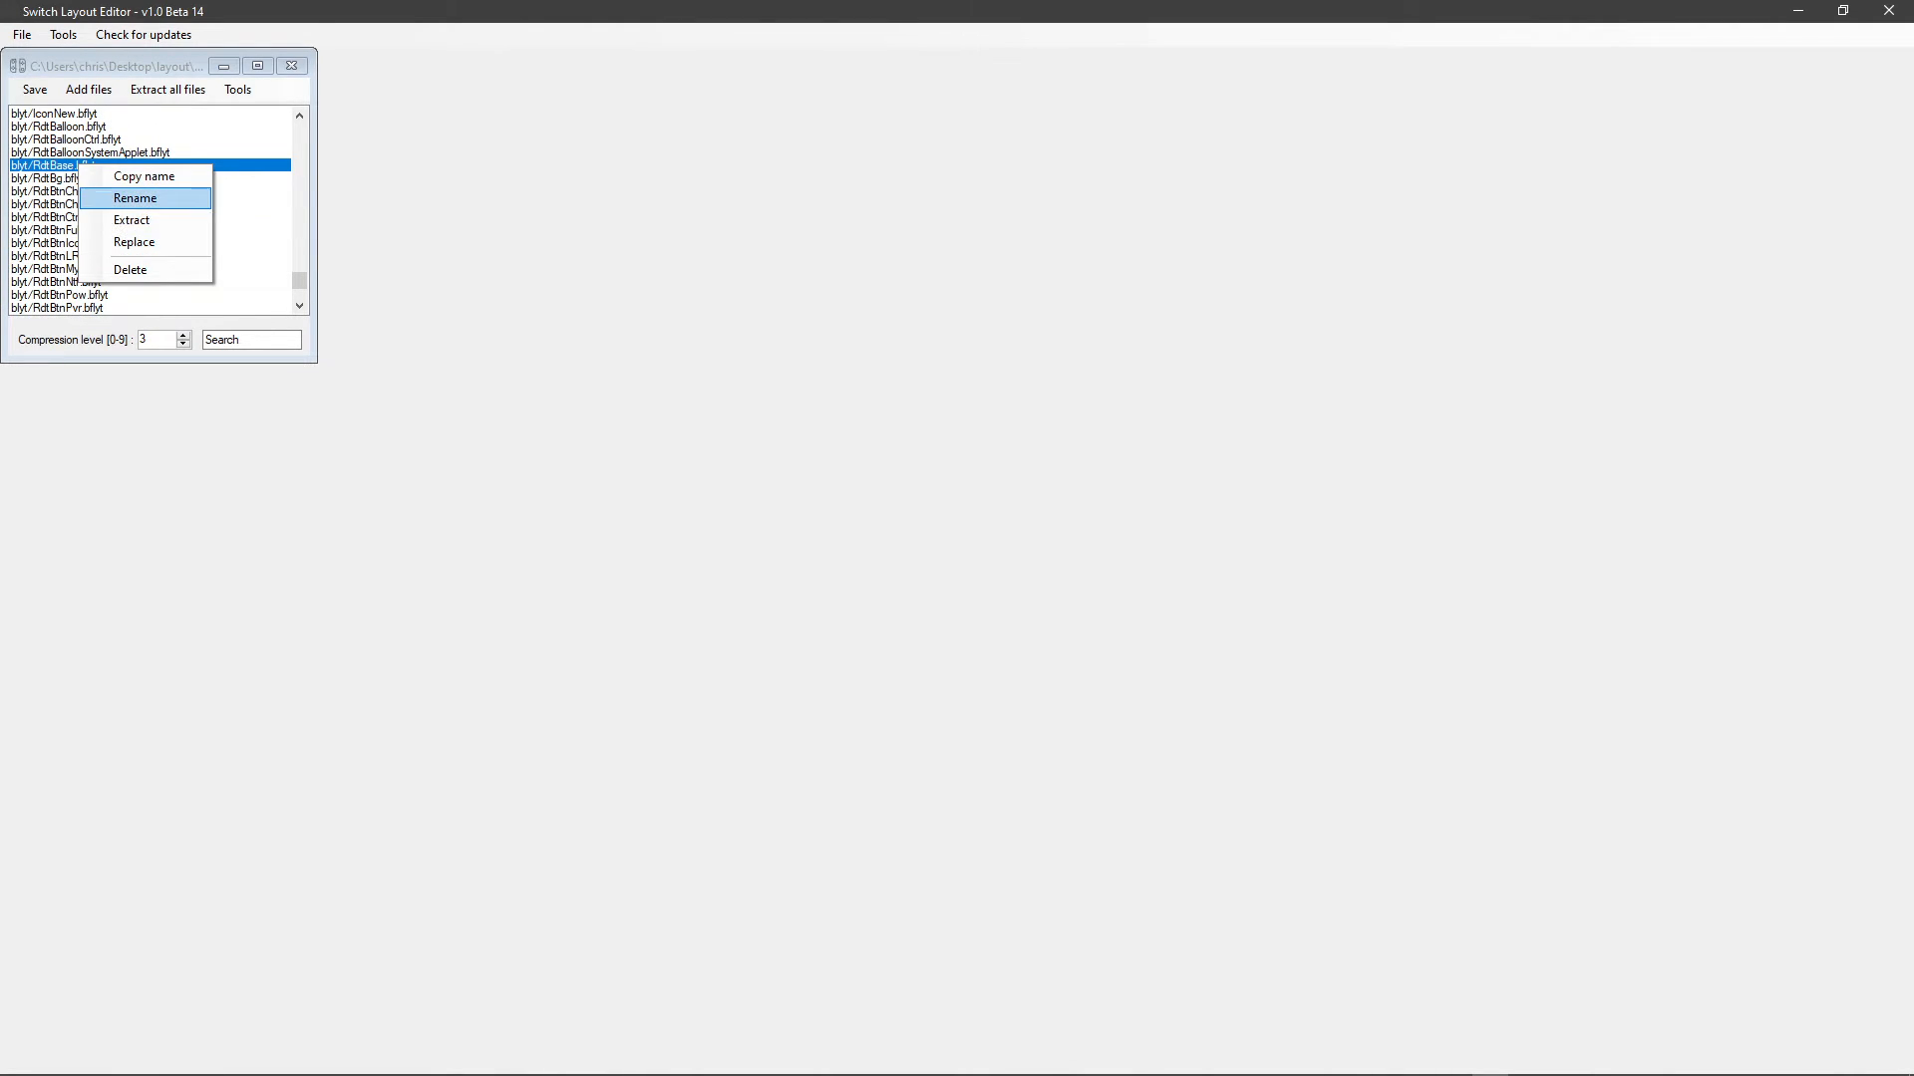
{"action": "left_click", "coordinate": [130, 269]}
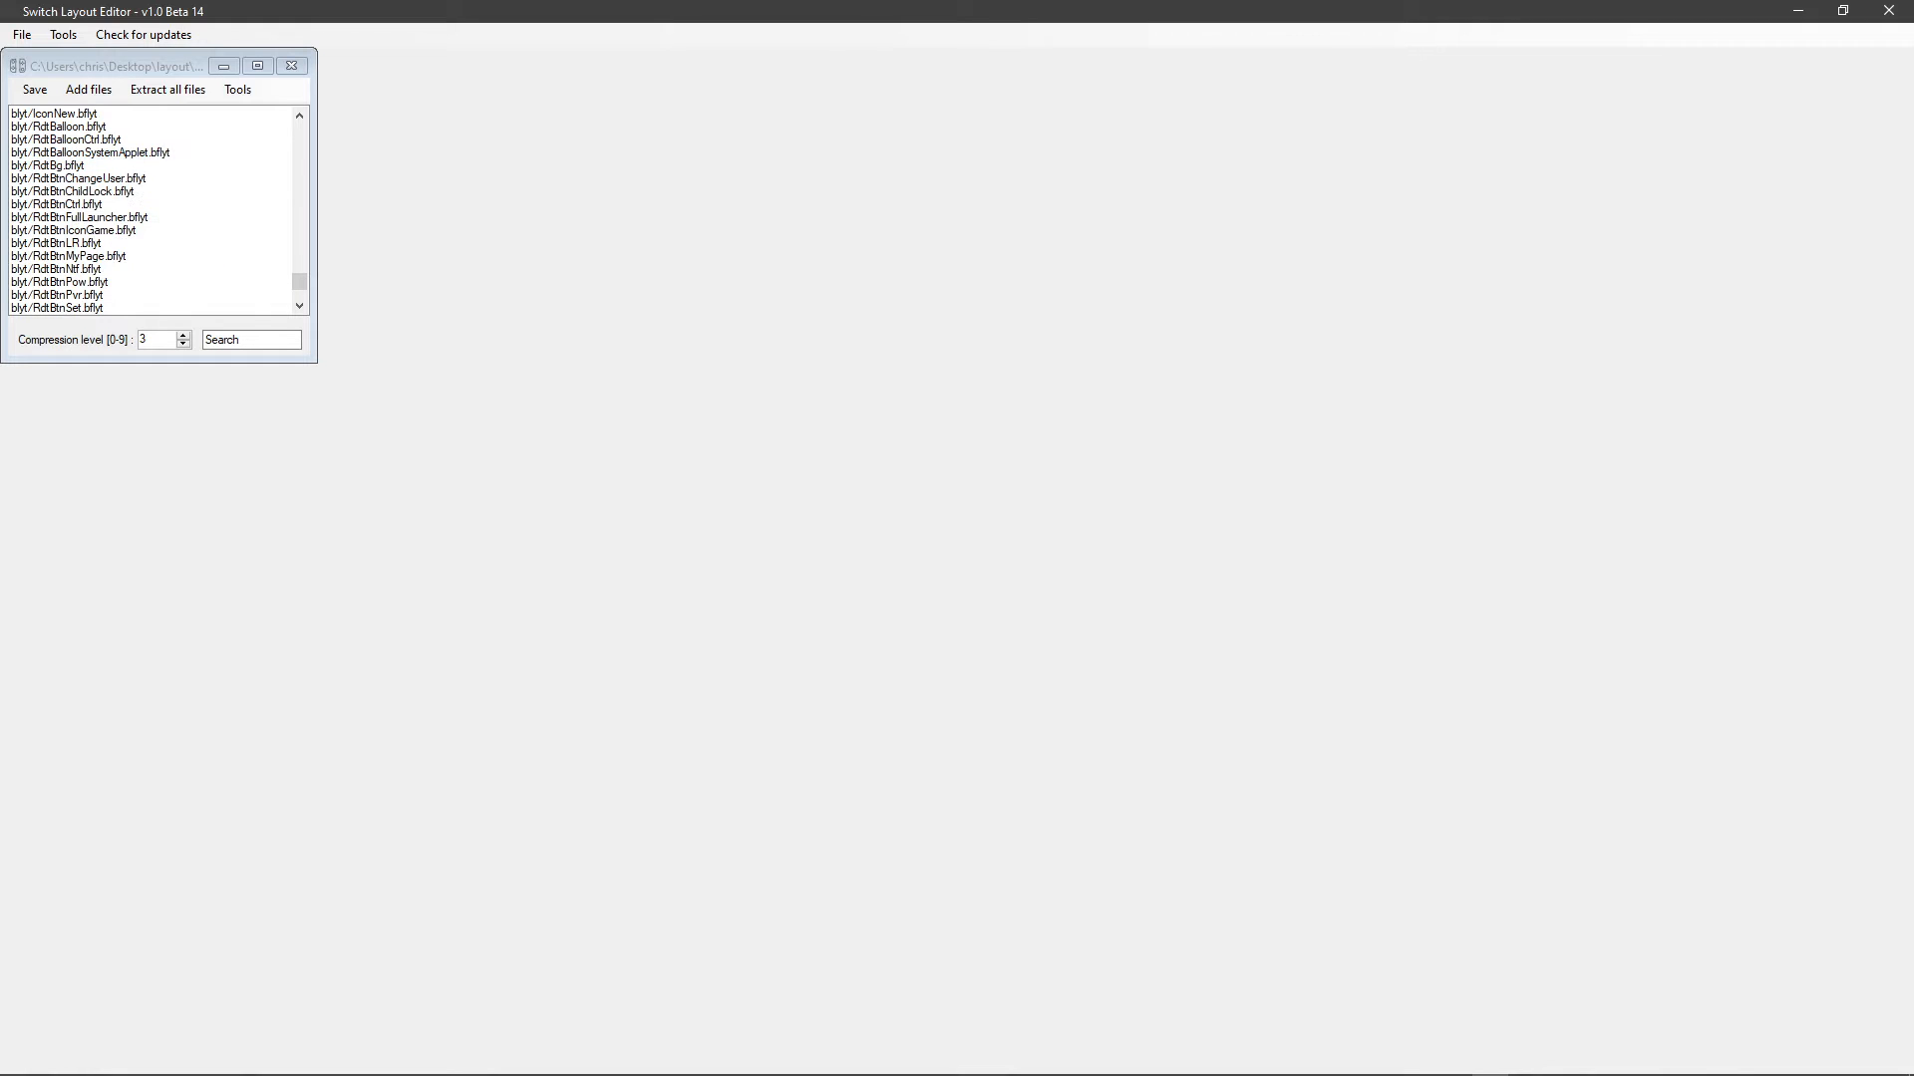
Add the saved RdtBase.bflyt from the layout folder to the archive under the name blyt/RdtBase.bflyt.
{"action": "left_click", "coordinate": [89, 90]}
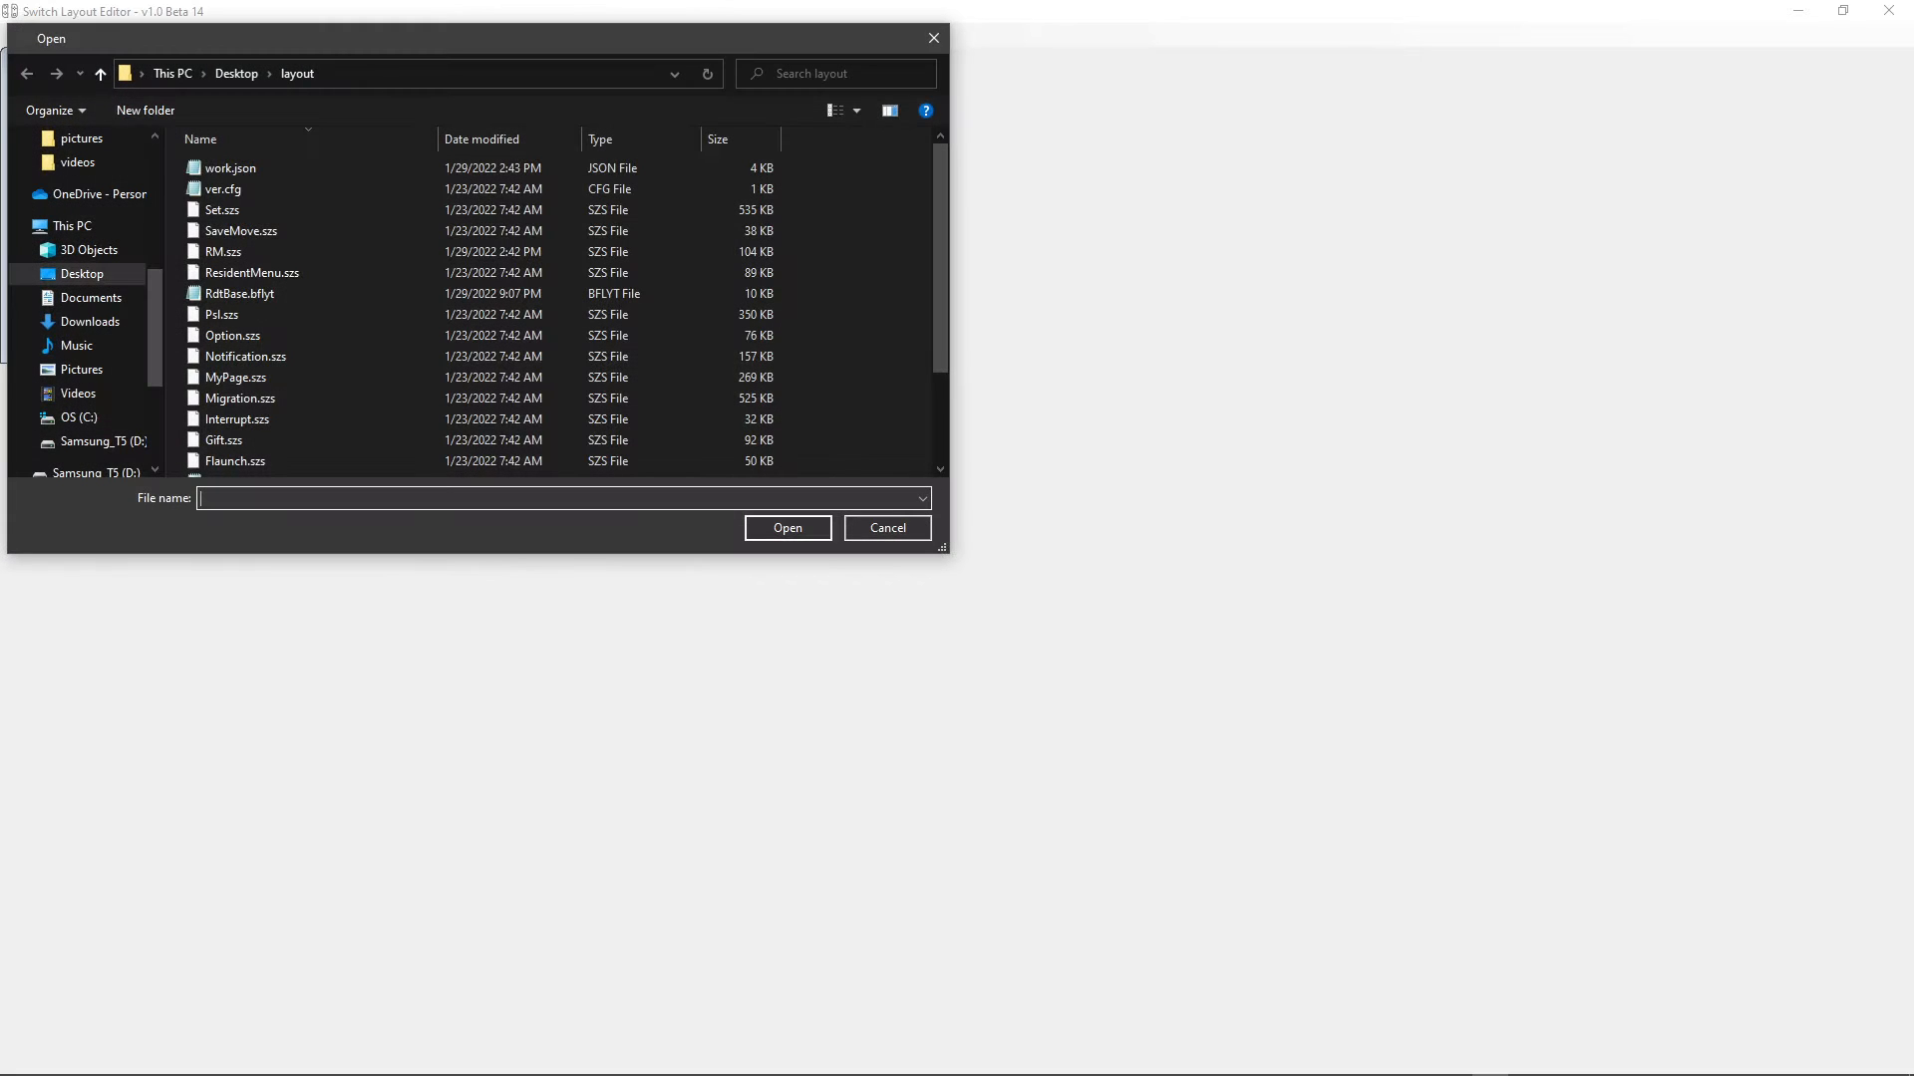
{"action": "left_click_drag", "start_coordinate": [197, 56], "coordinate": [653, 126]}
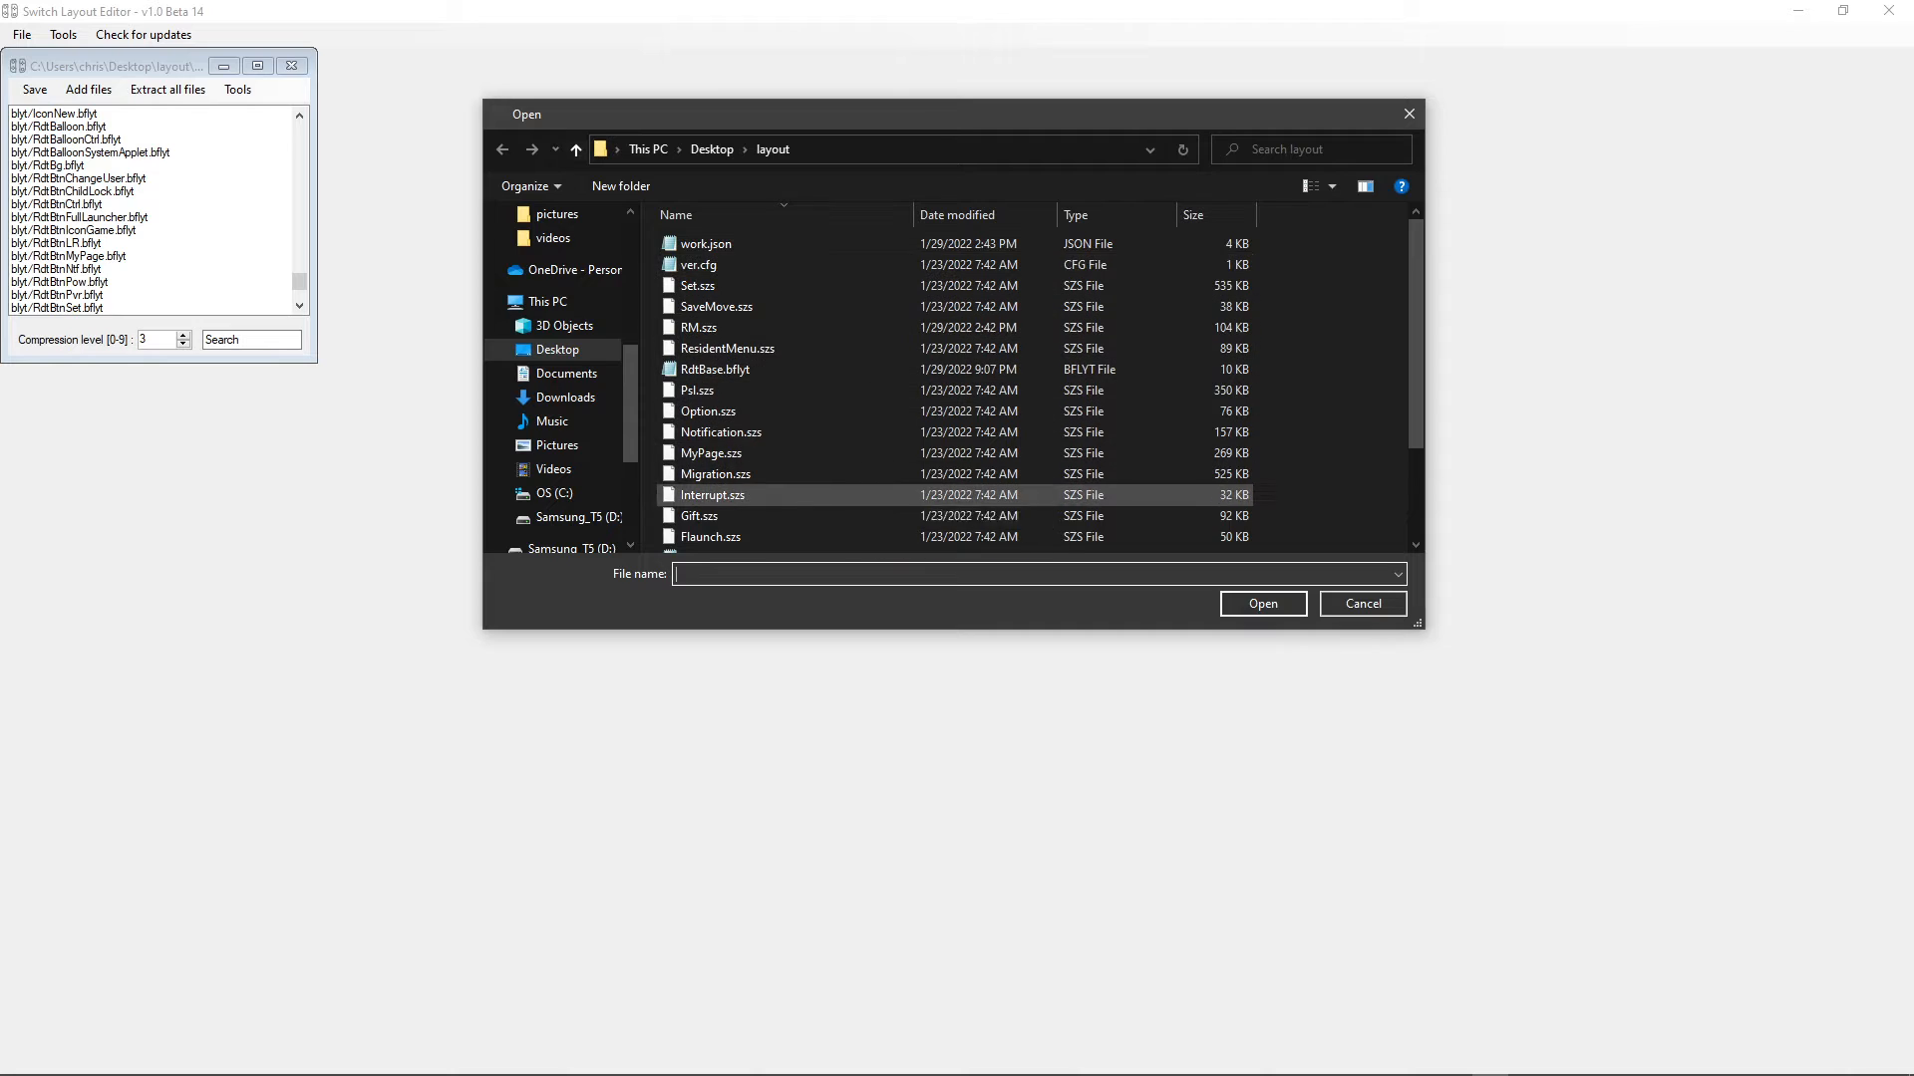
{"action": "scroll", "coordinate": [838, 528], "scroll_direction": "down", "scroll_amount": 2}
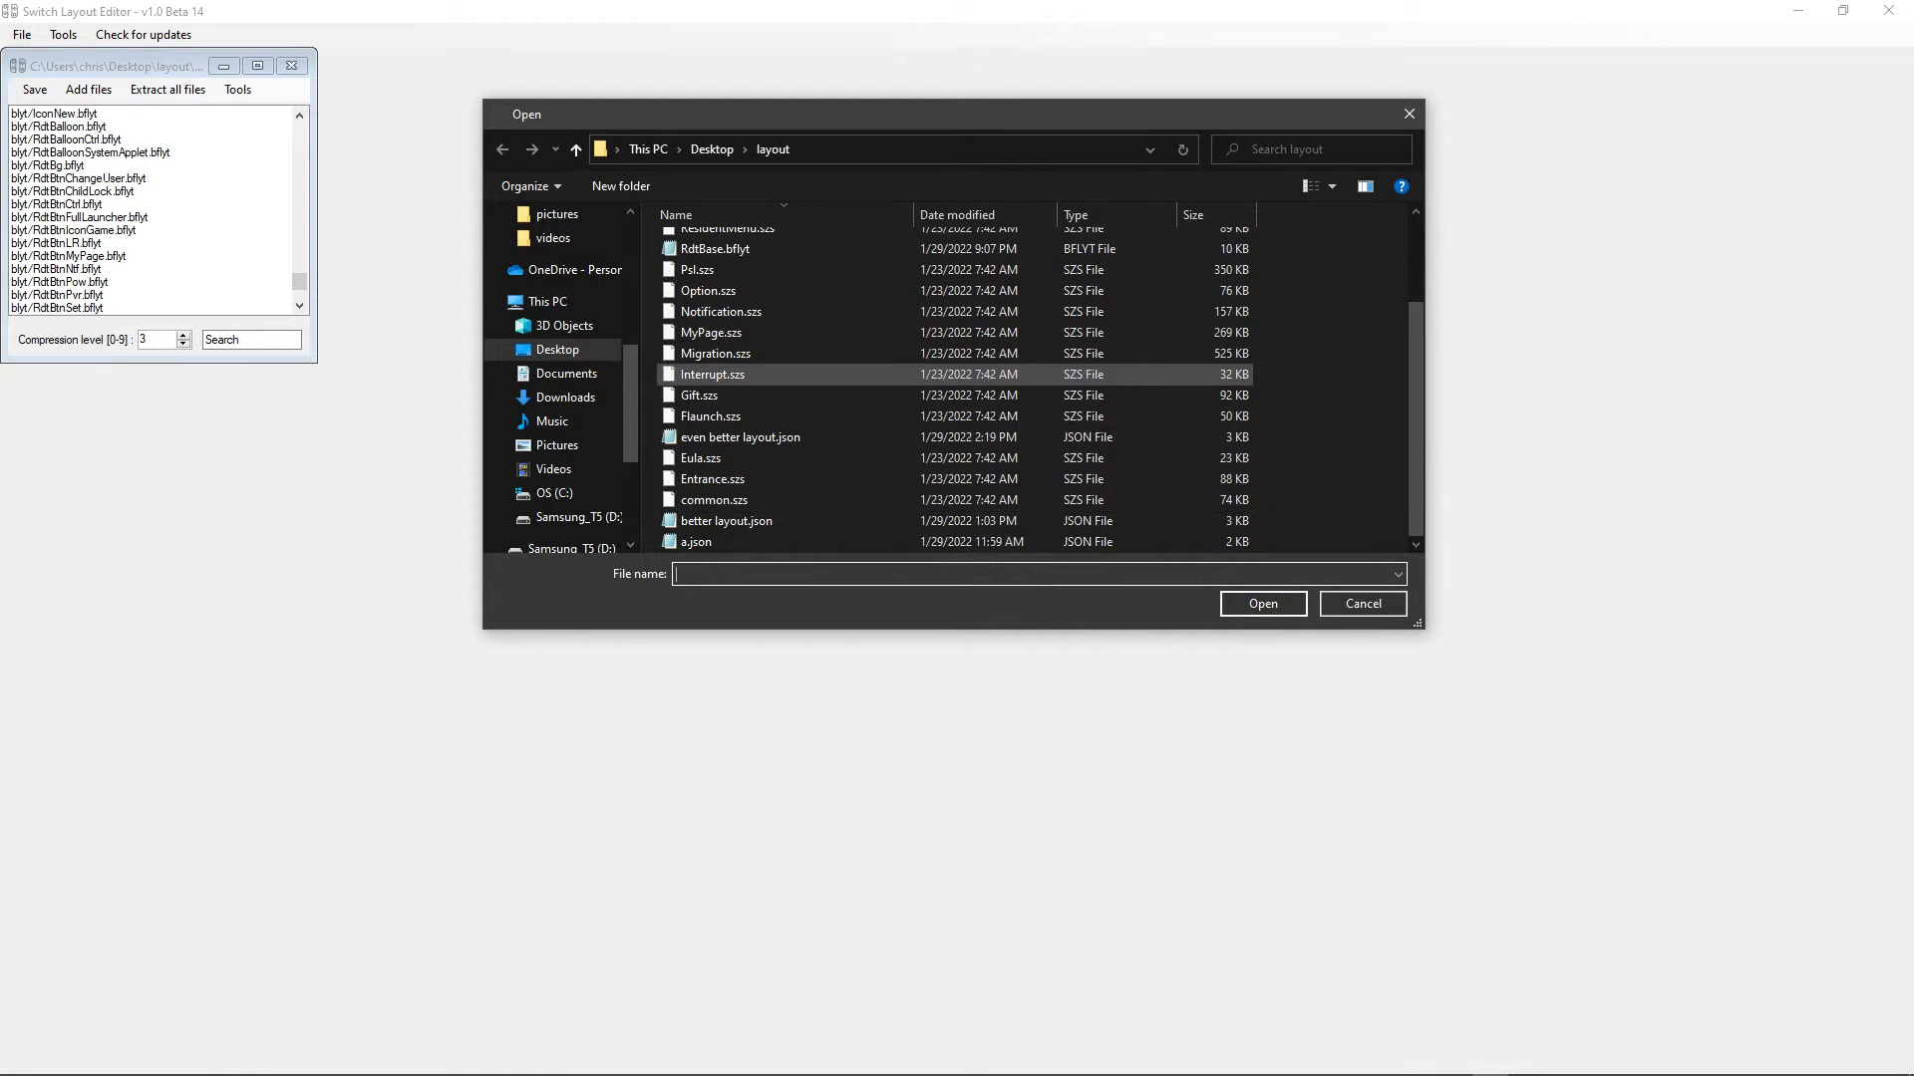
{"action": "double_click", "coordinate": [702, 249]}
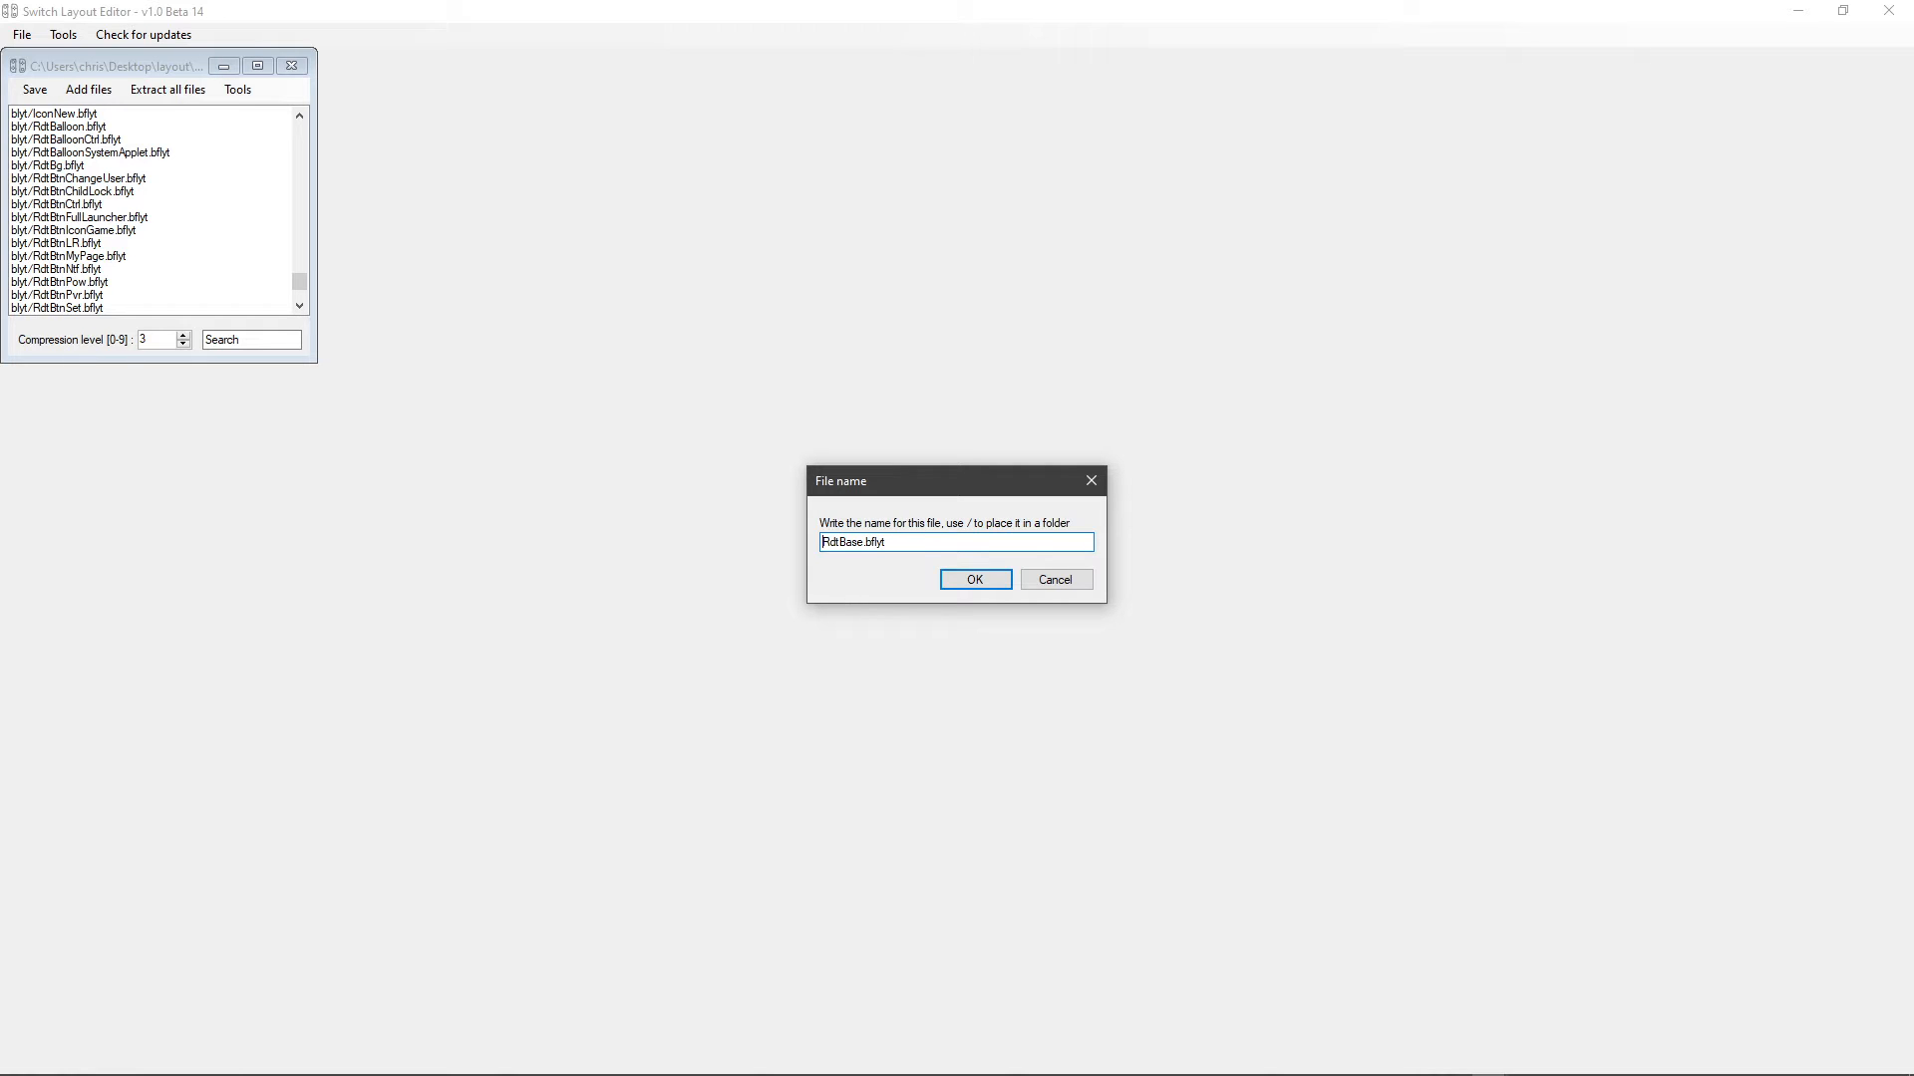
{"action": "type", "text": "blyt/"}
{"action": "type", "text": "/"}
{"action": "key", "text": "Return"}
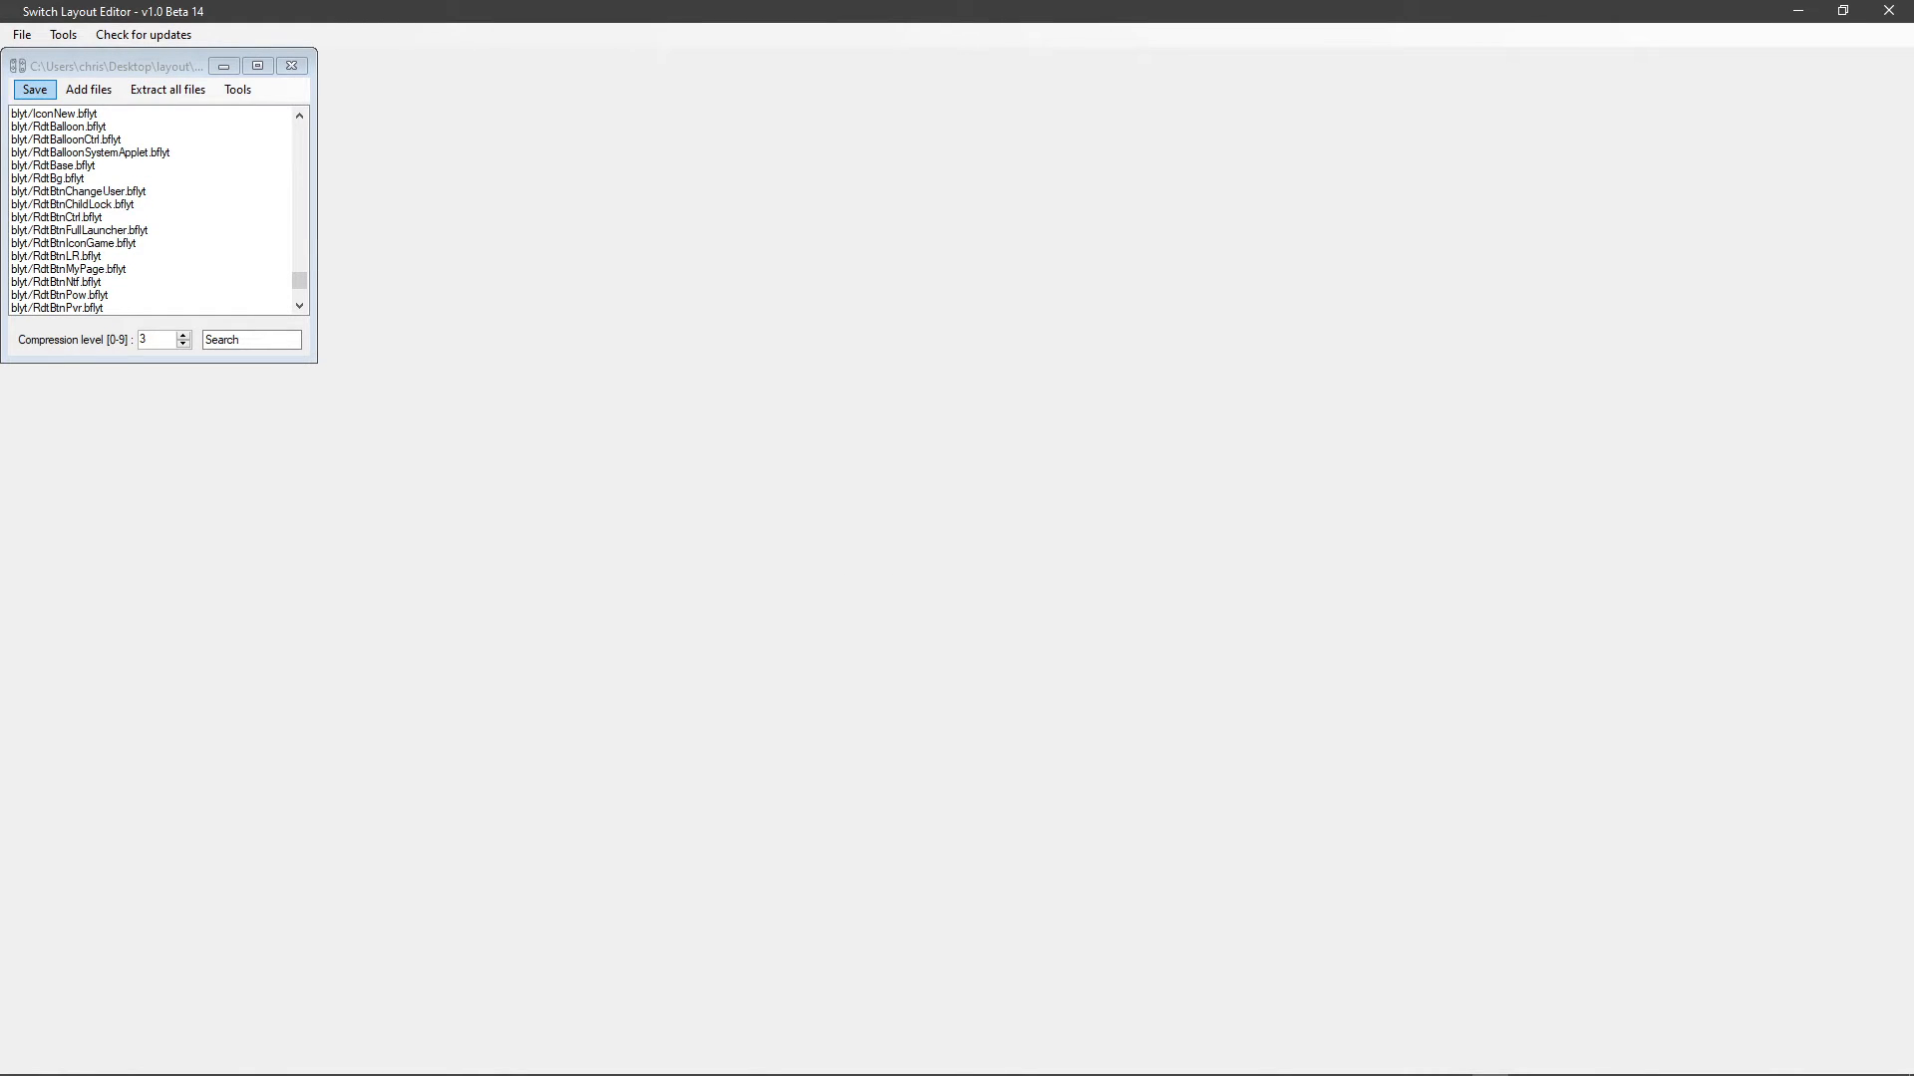
Save the RM.szs archive under its existing name and close its file window.
{"action": "left_click", "coordinate": [35, 89]}
{"action": "left_click", "coordinate": [35, 90]}
{"action": "left_click", "coordinate": [35, 89]}
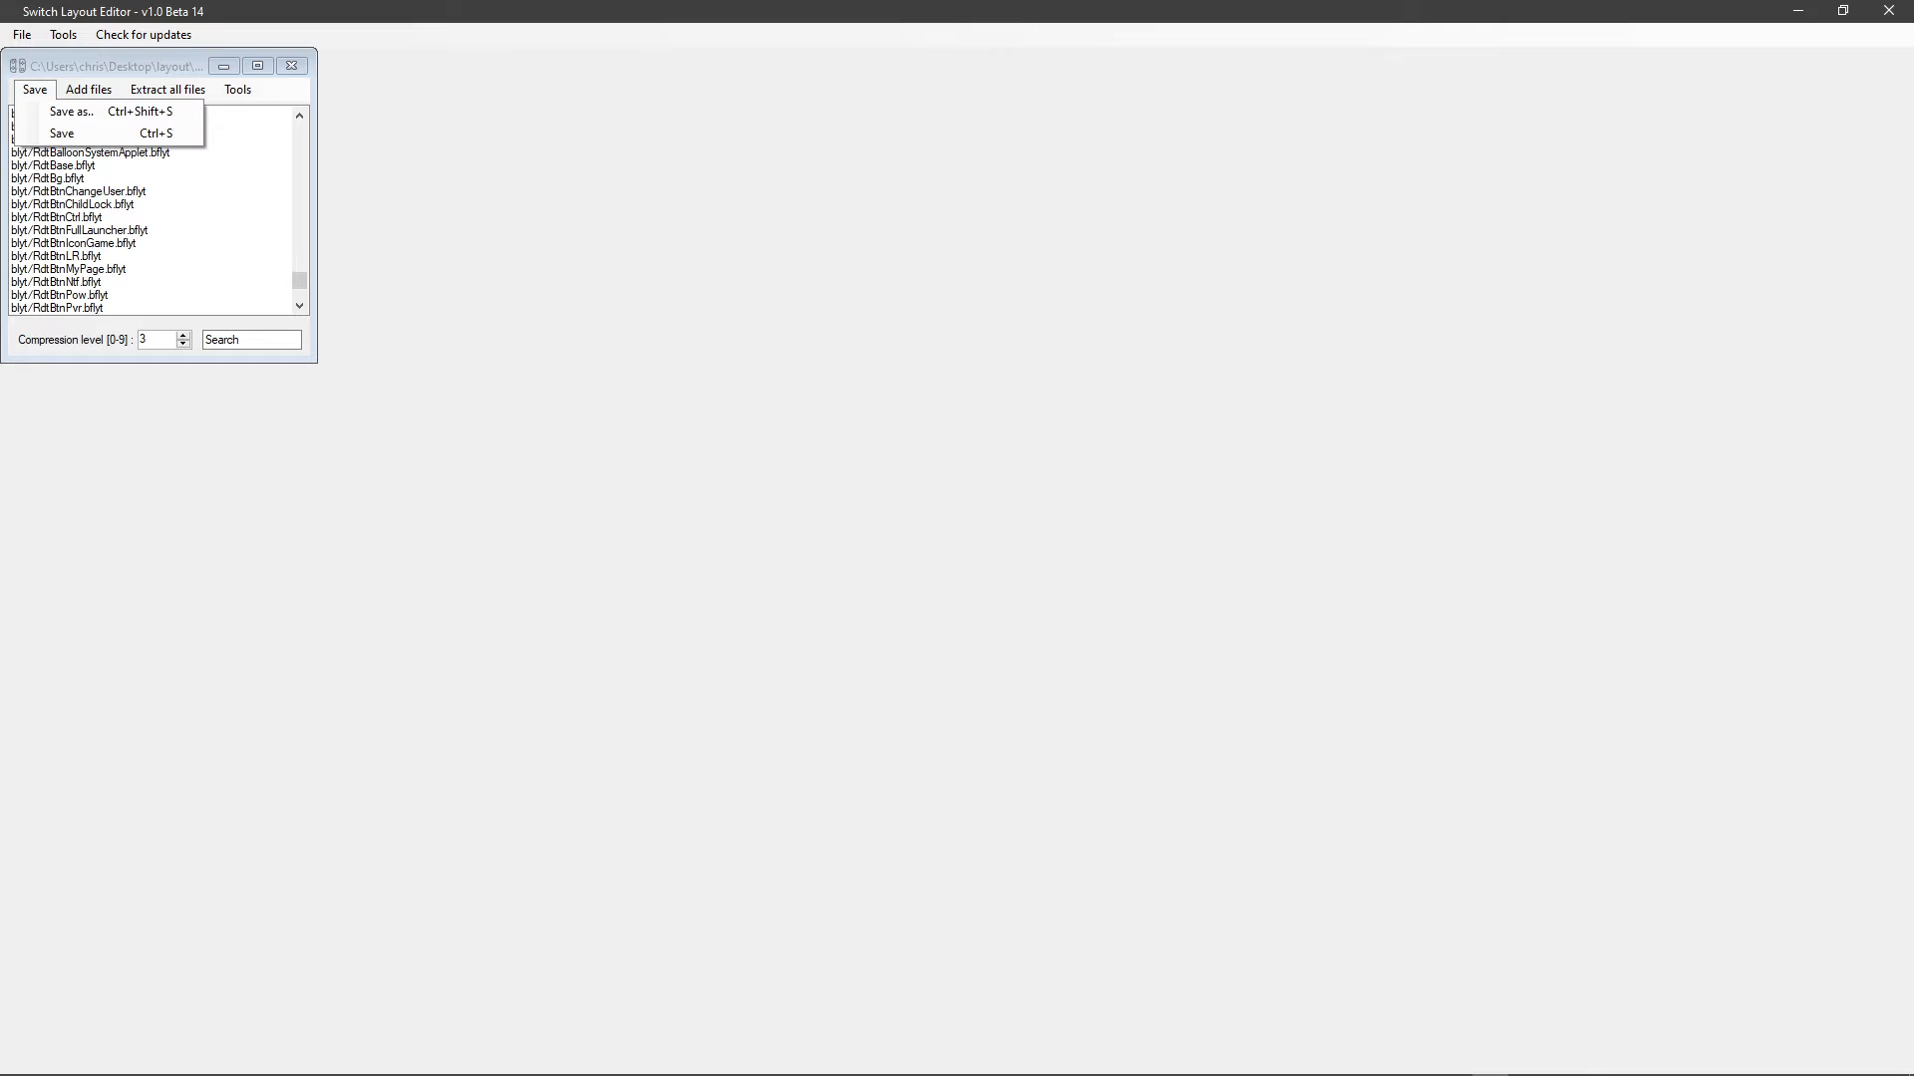
{"action": "left_click", "coordinate": [62, 133]}
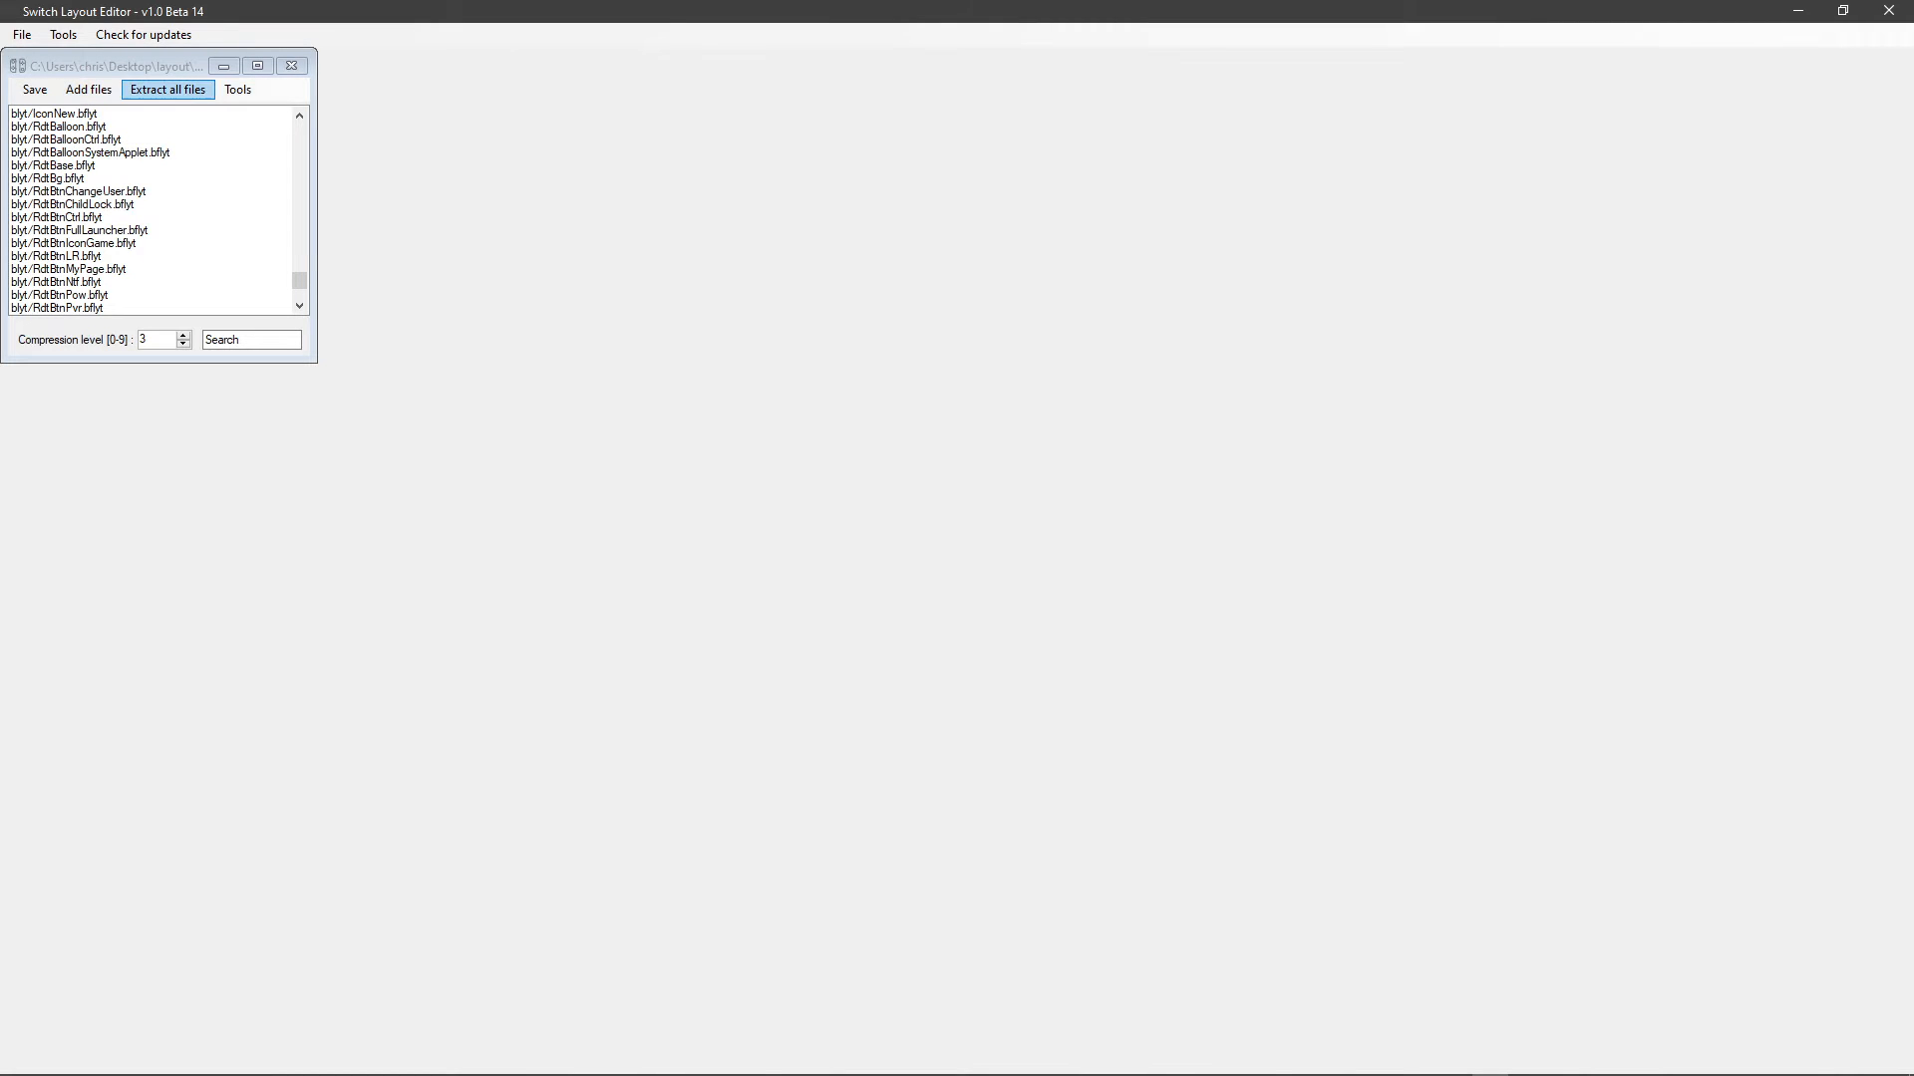
{"action": "left_click", "coordinate": [237, 89]}
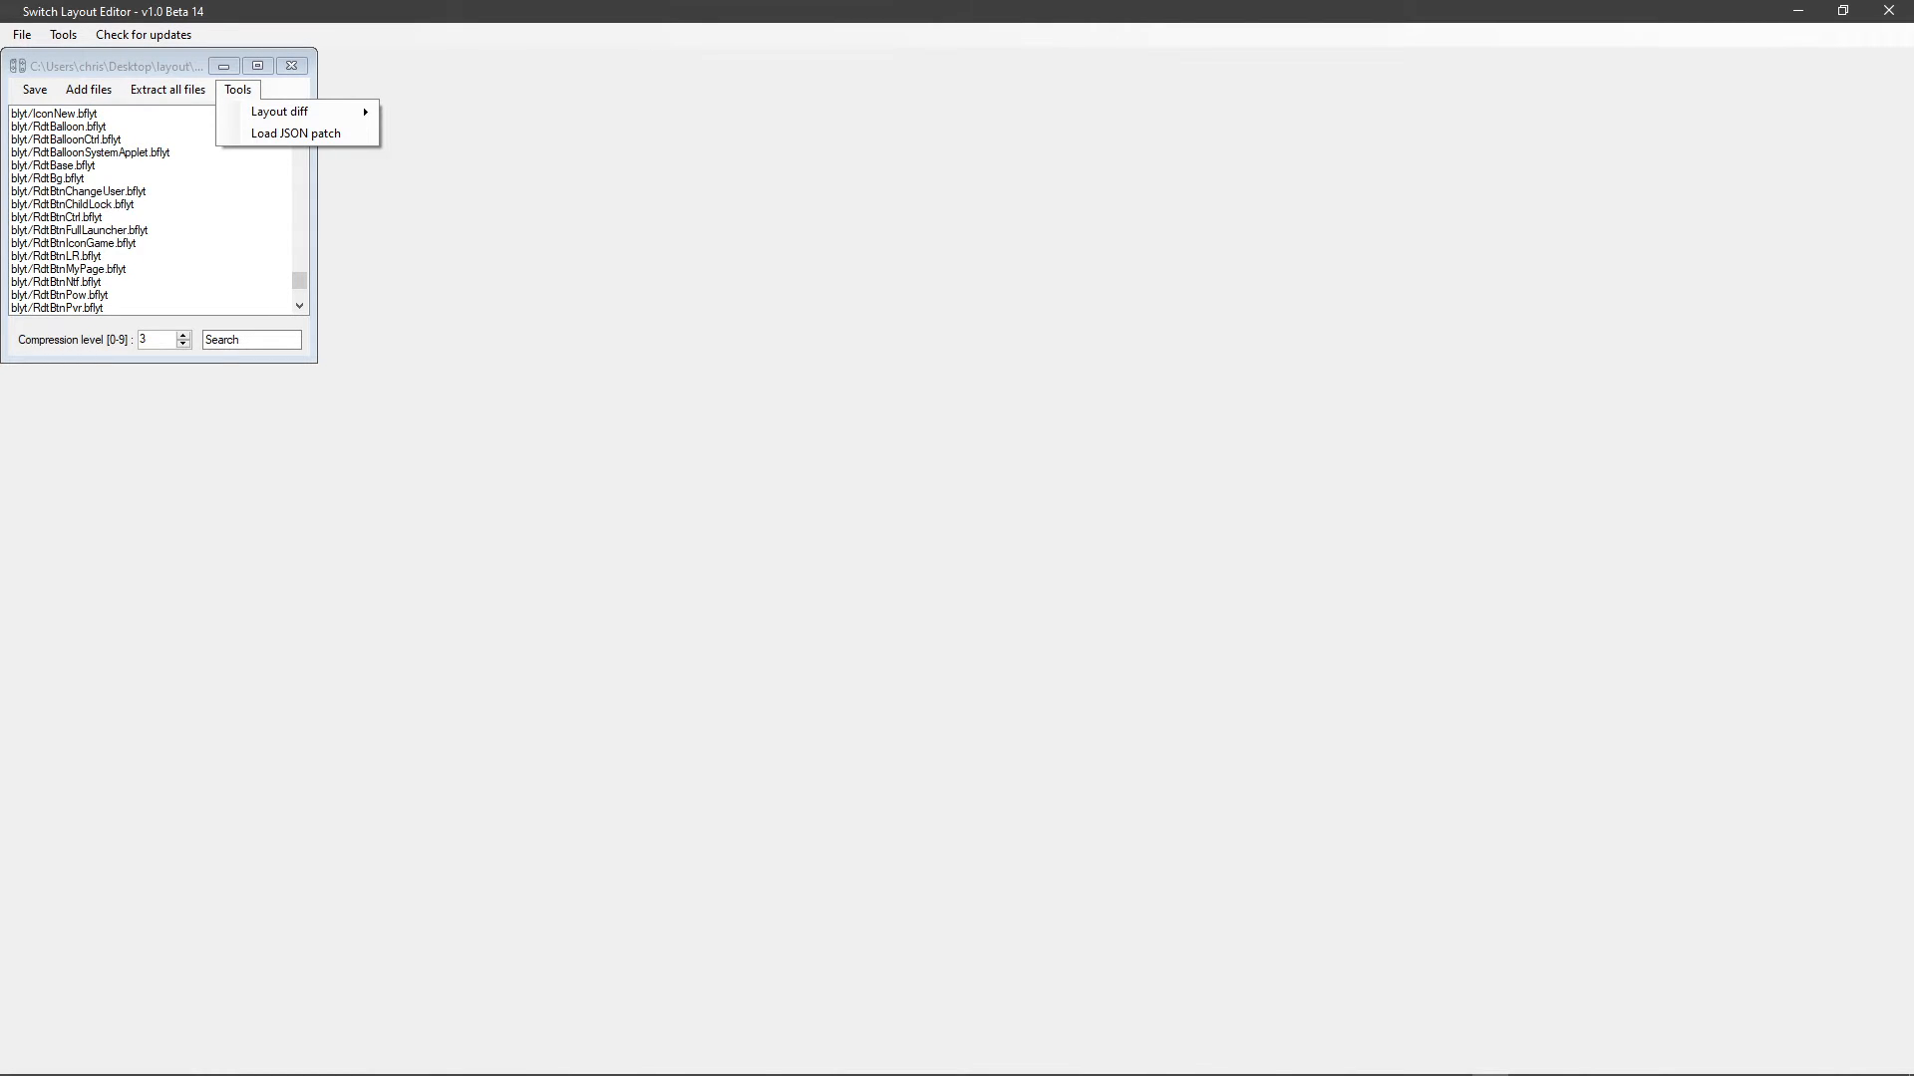
{"action": "left_click", "coordinate": [291, 64]}
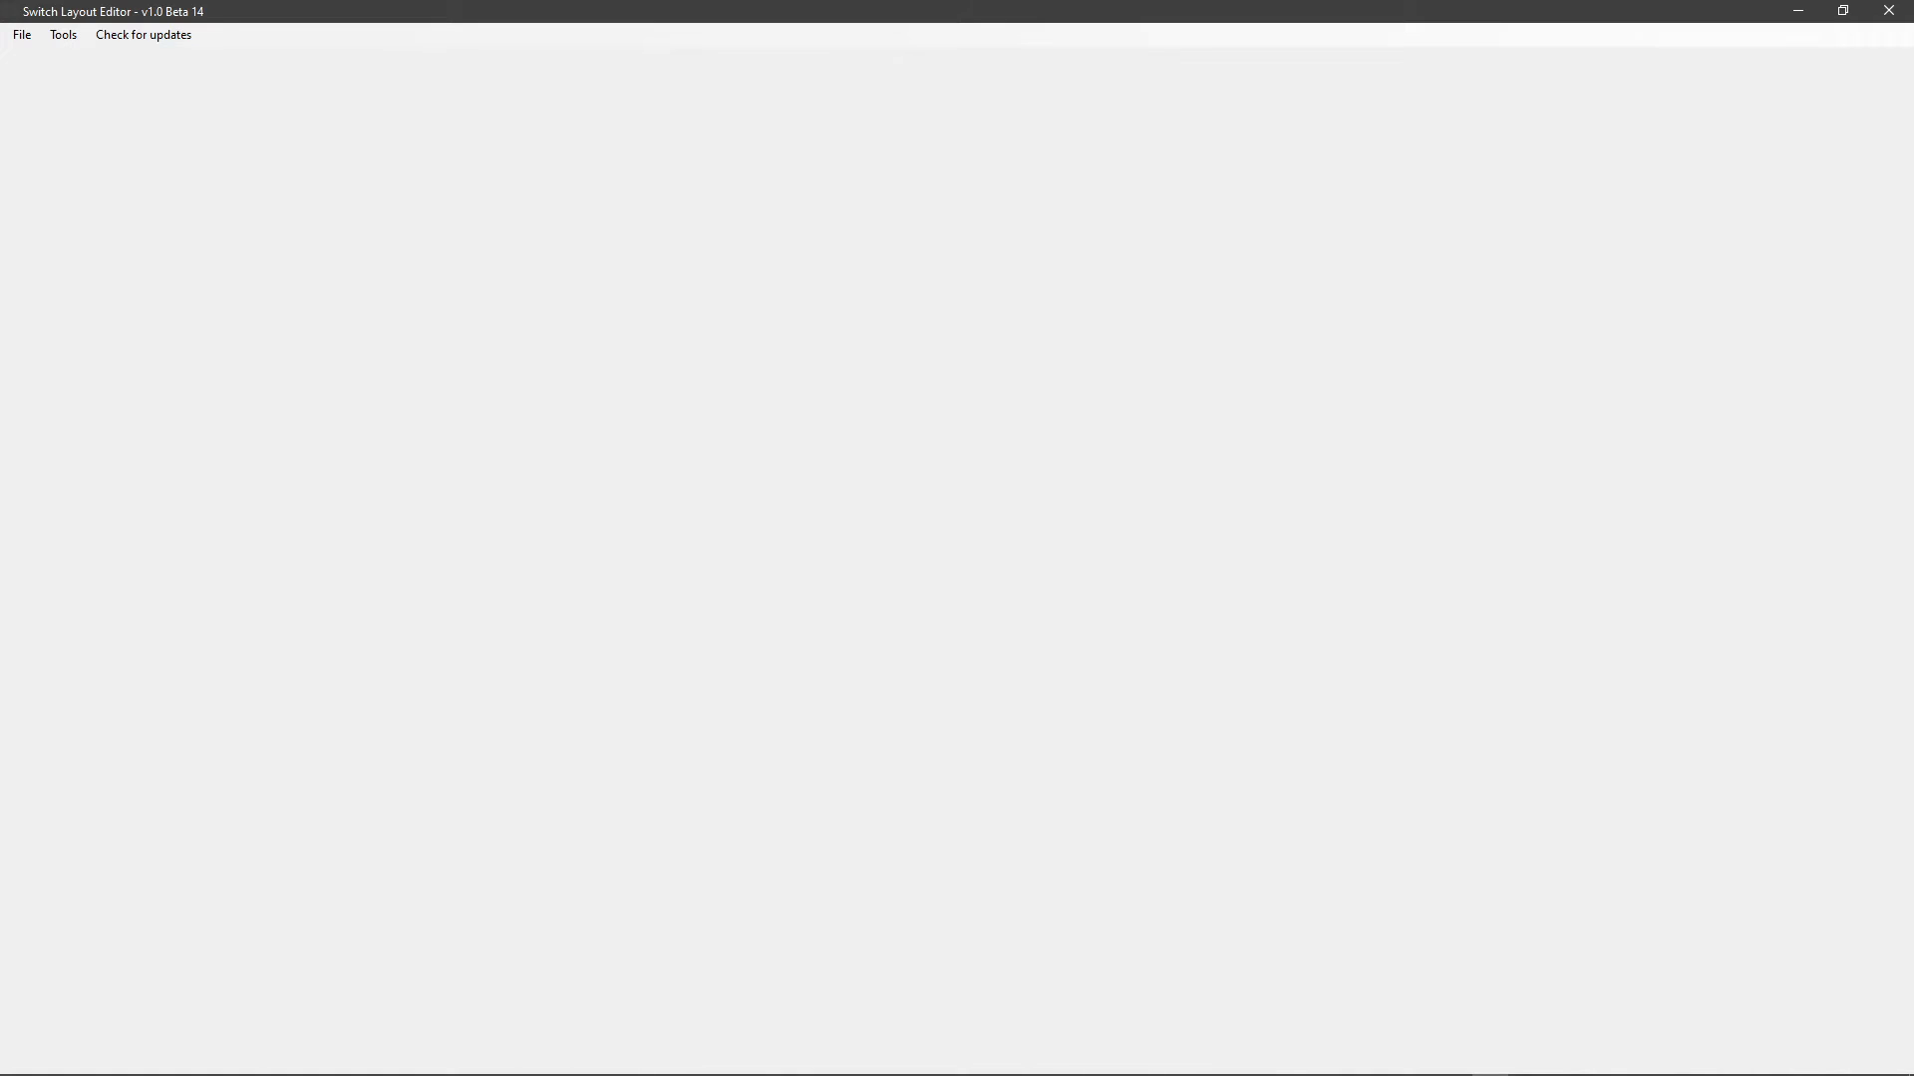
Set up a Layout Diff with ResidentMenu.szs as the original and RM.szs as the edited archive, both from the Desktop layout folder.
{"action": "left_click", "coordinate": [63, 34]}
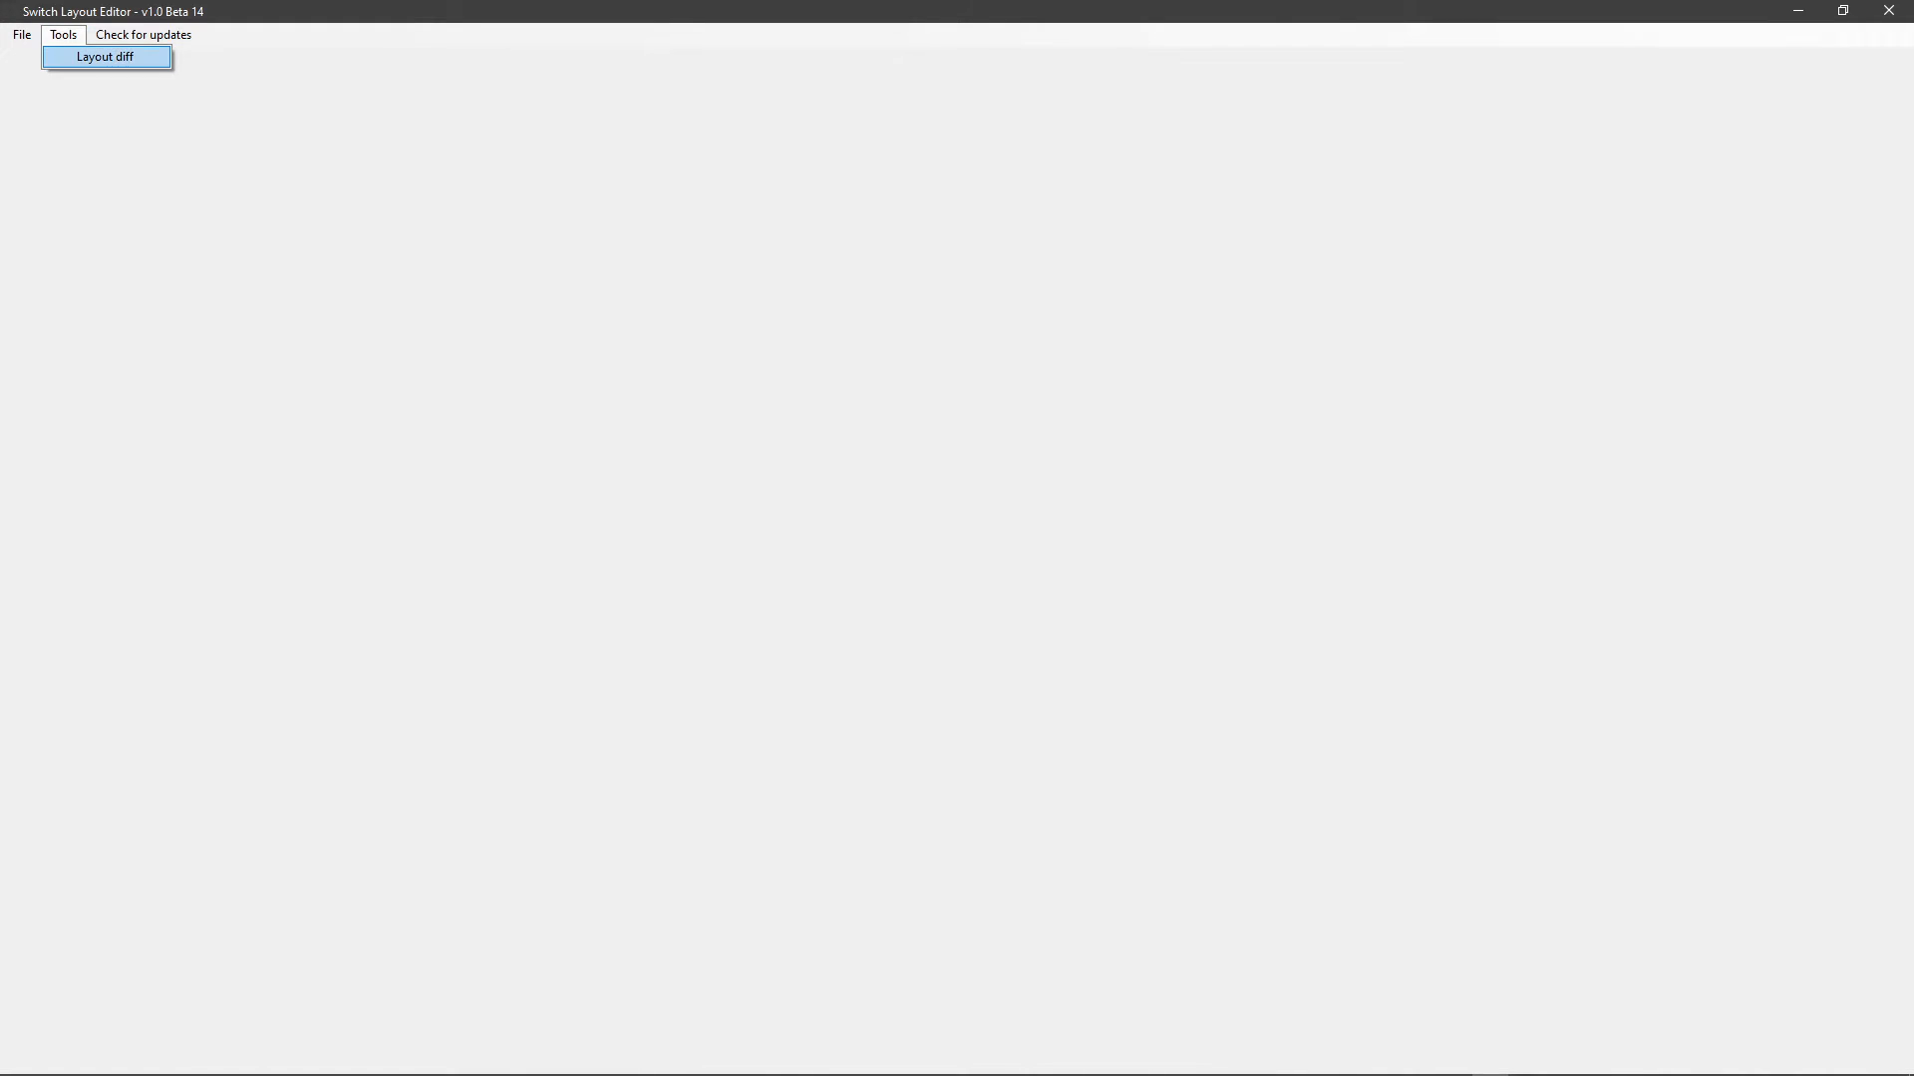
{"action": "left_click", "coordinate": [105, 57]}
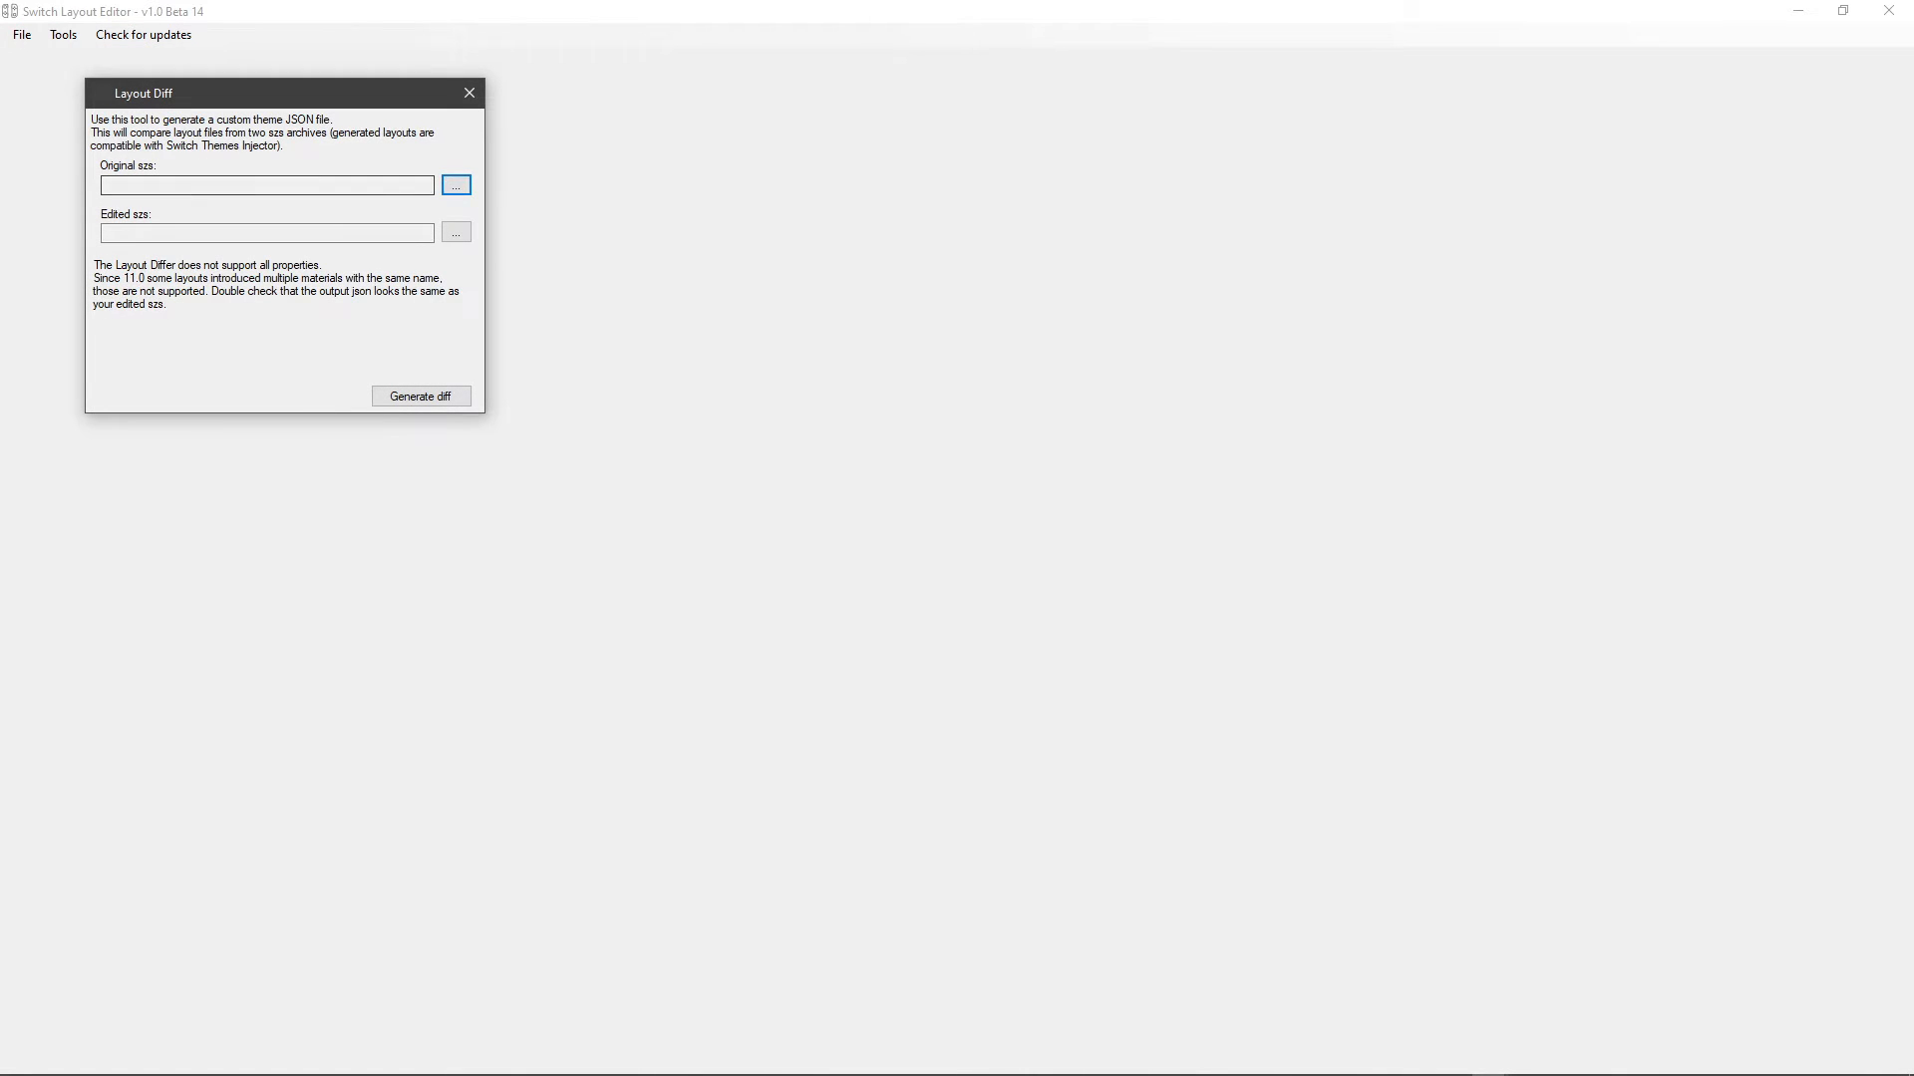
{"action": "left_click", "coordinate": [457, 185]}
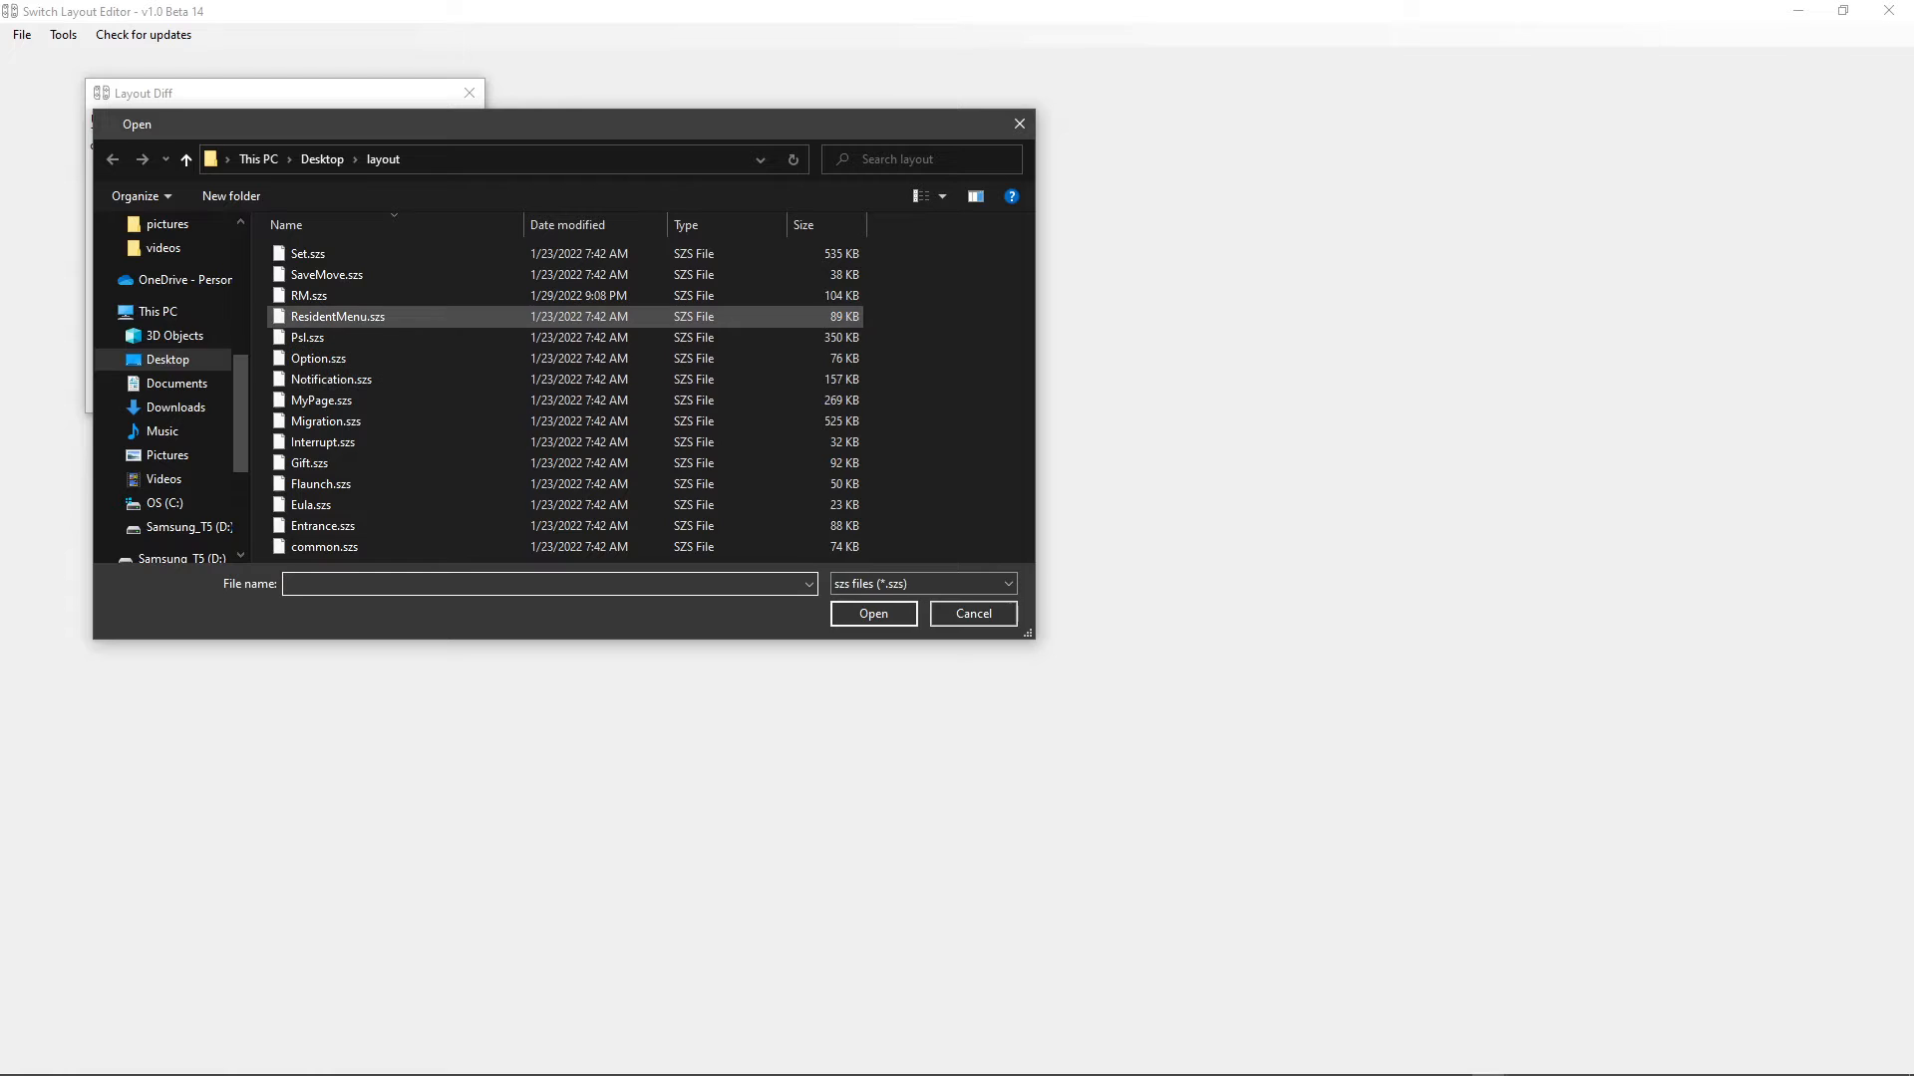
{"action": "double_click", "coordinate": [337, 316]}
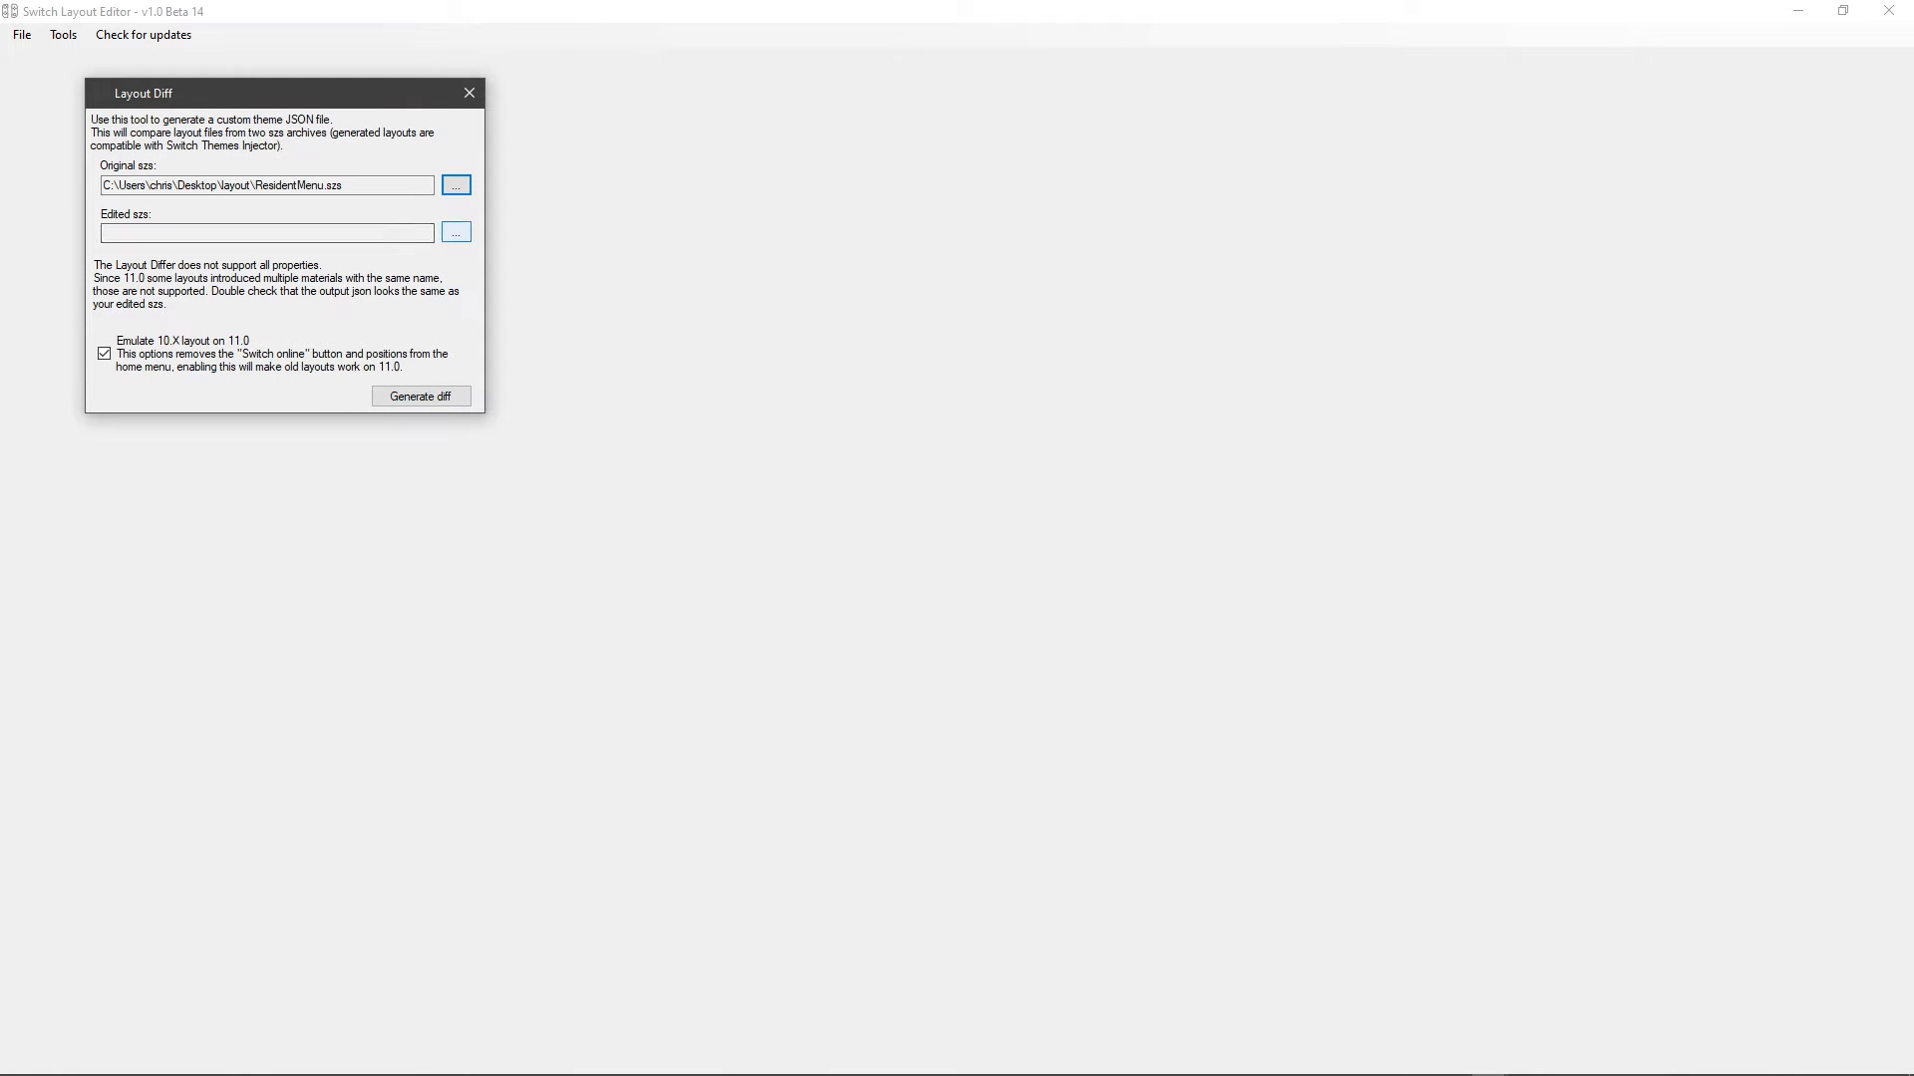
{"action": "left_click", "coordinate": [456, 232]}
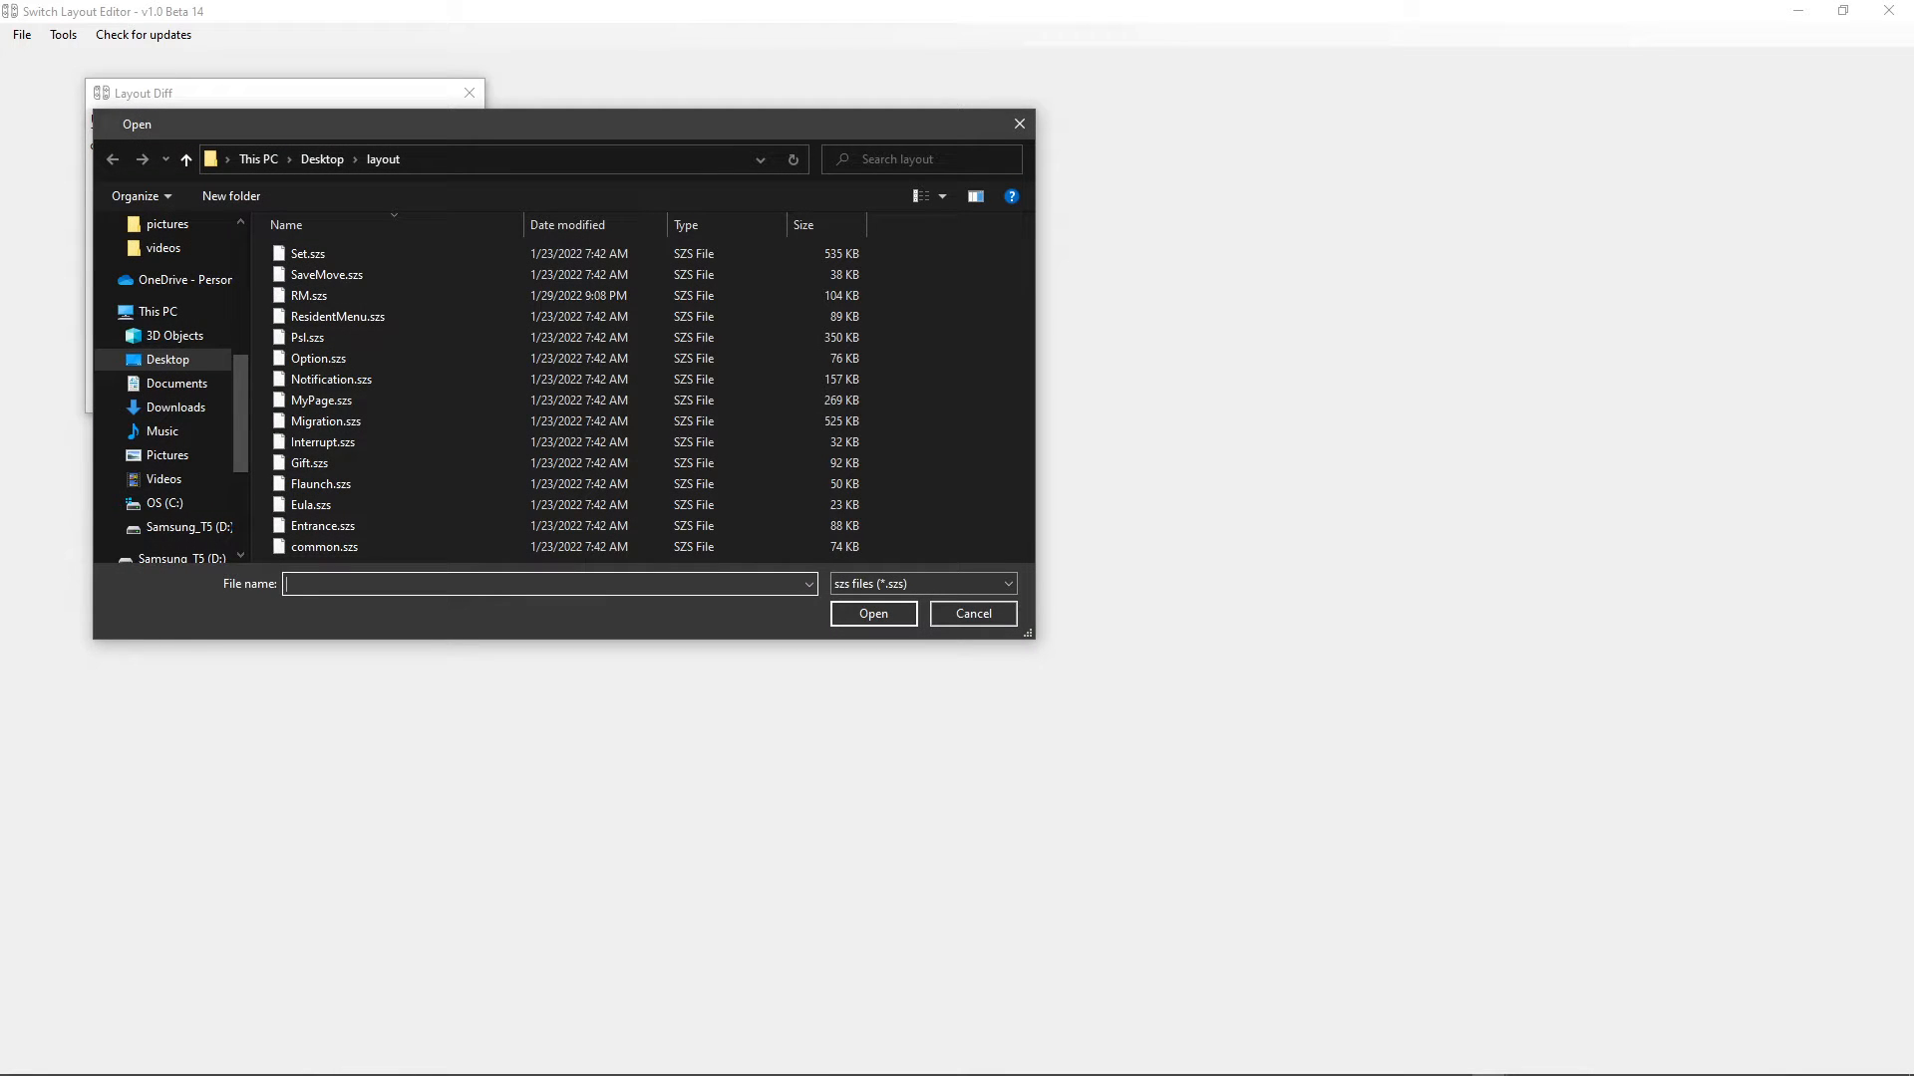
{"action": "left_click_drag", "start_coordinate": [290, 124], "coordinate": [732, 195]}
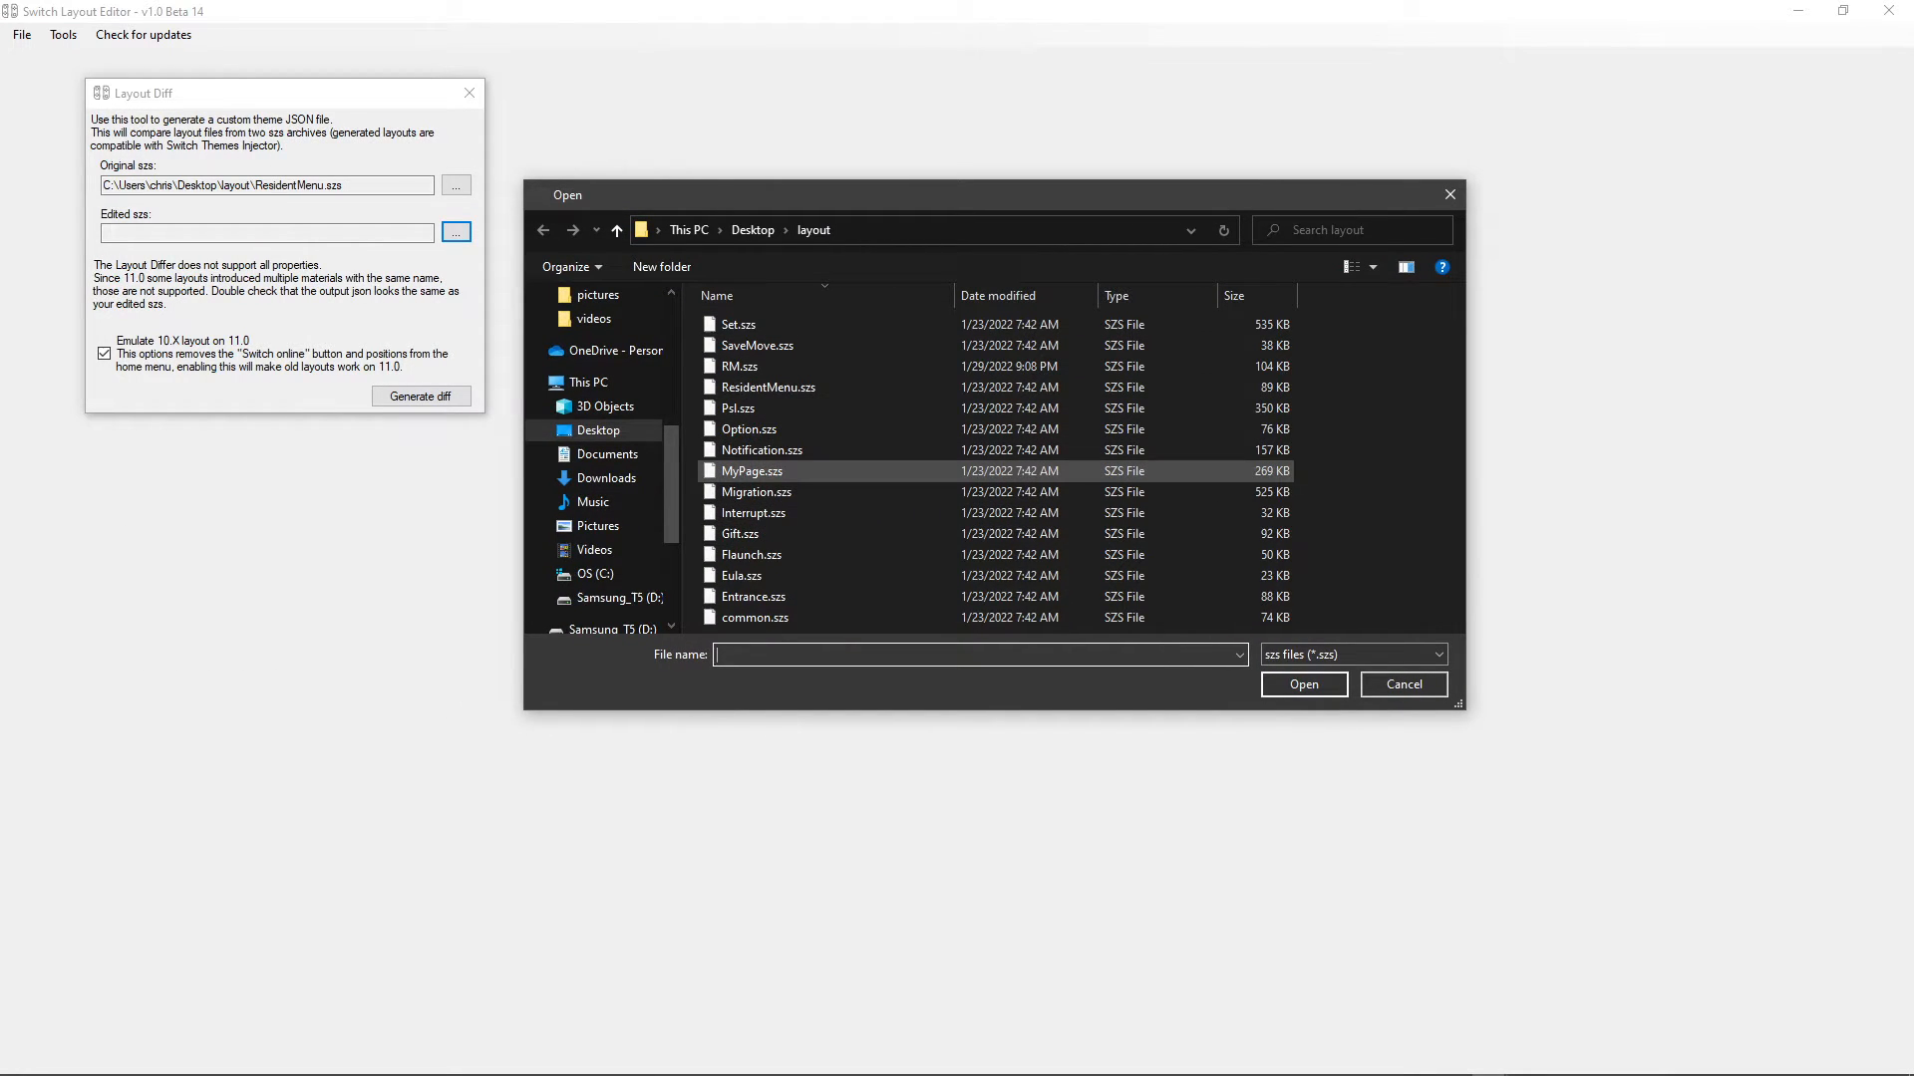
{"action": "double_click", "coordinate": [740, 366]}
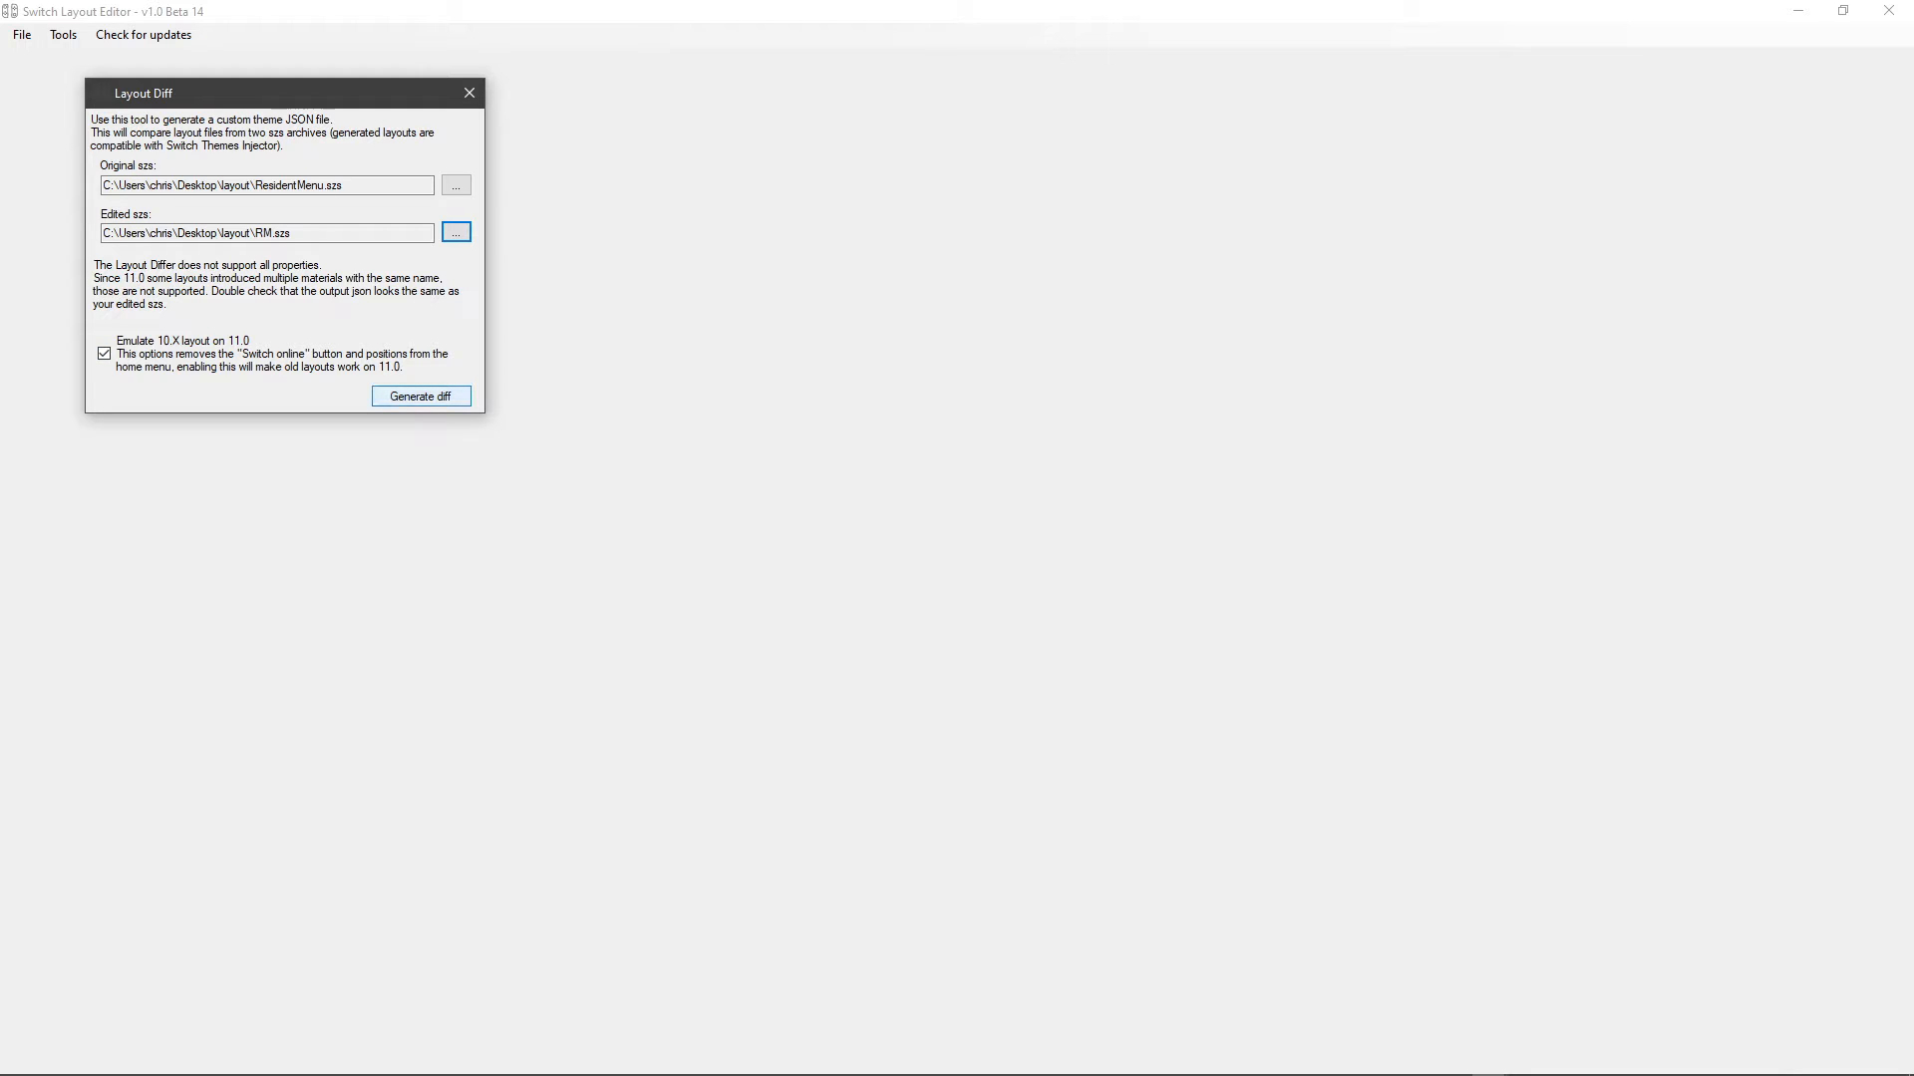
Generate the diff as a JSON file named newer in the layout folder and close the layout editor.
{"action": "left_click", "coordinate": [420, 396]}
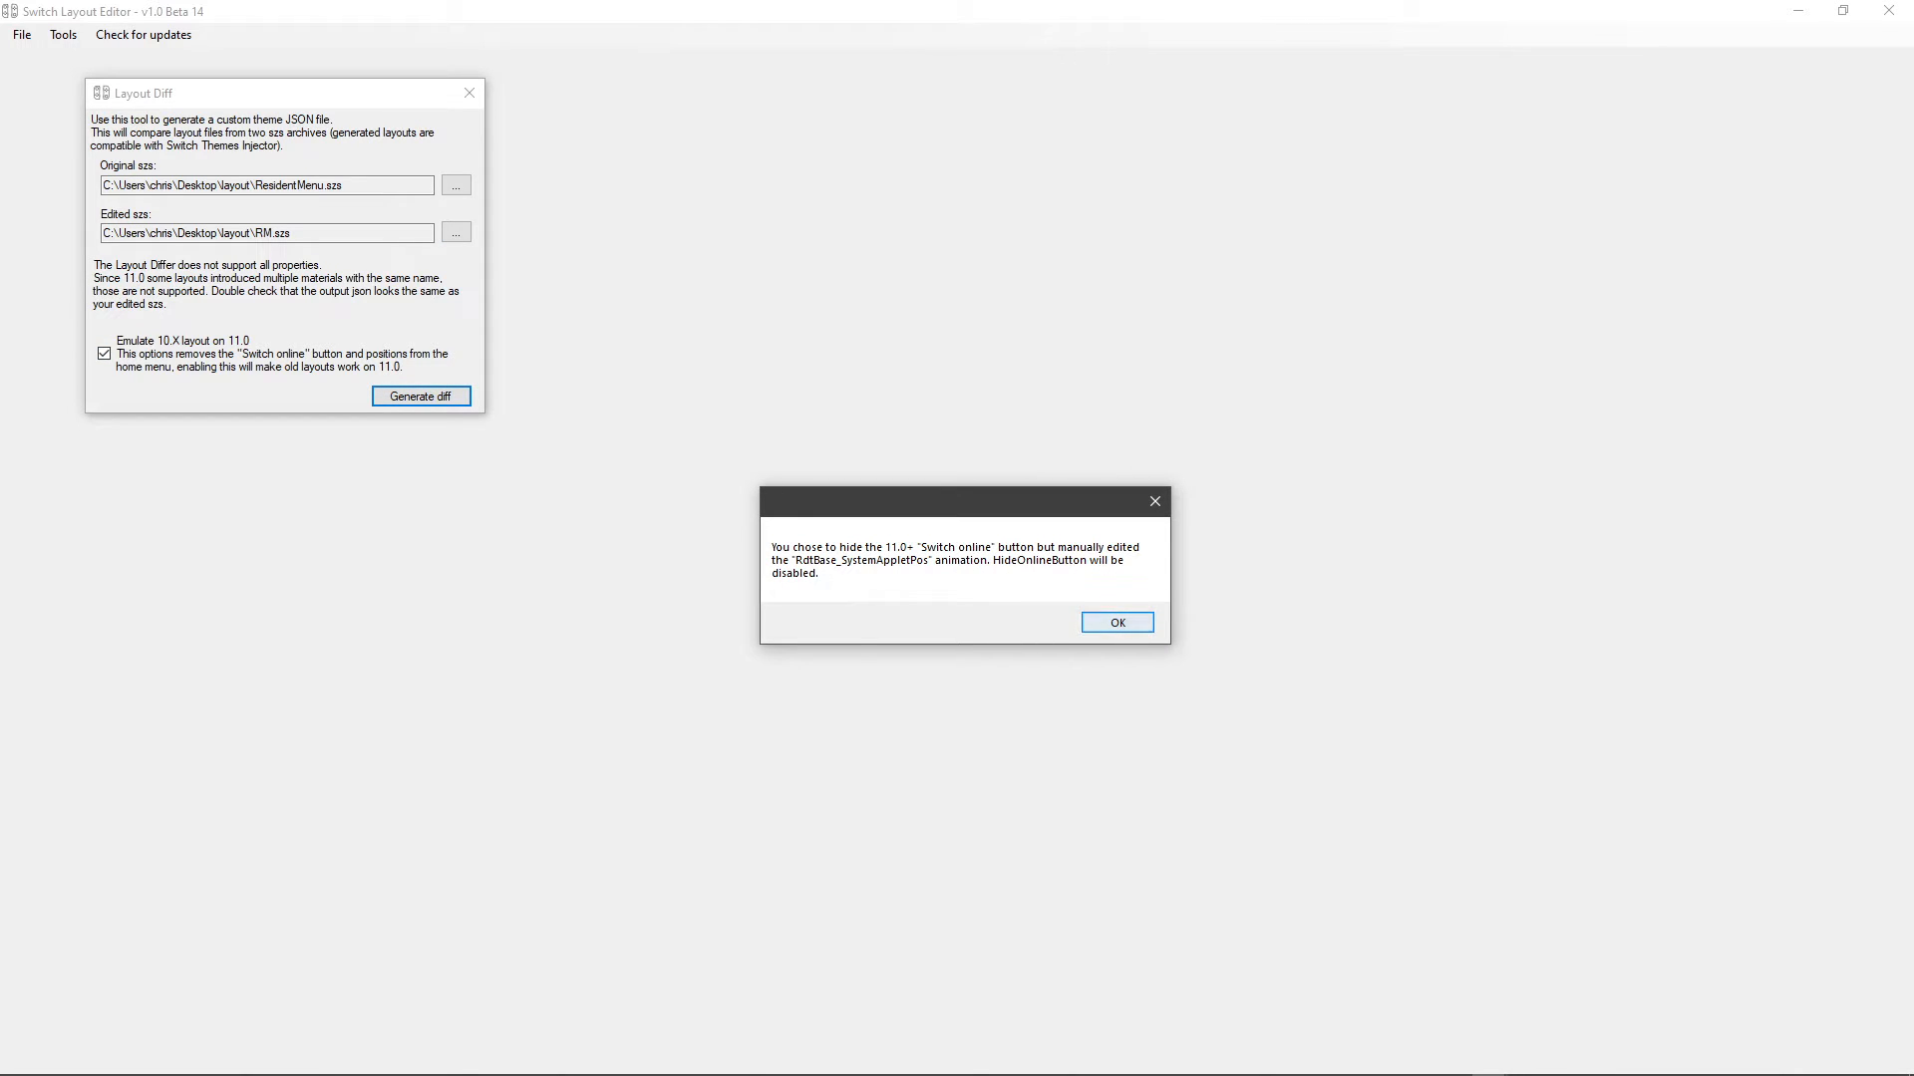
{"action": "key", "text": "Return"}
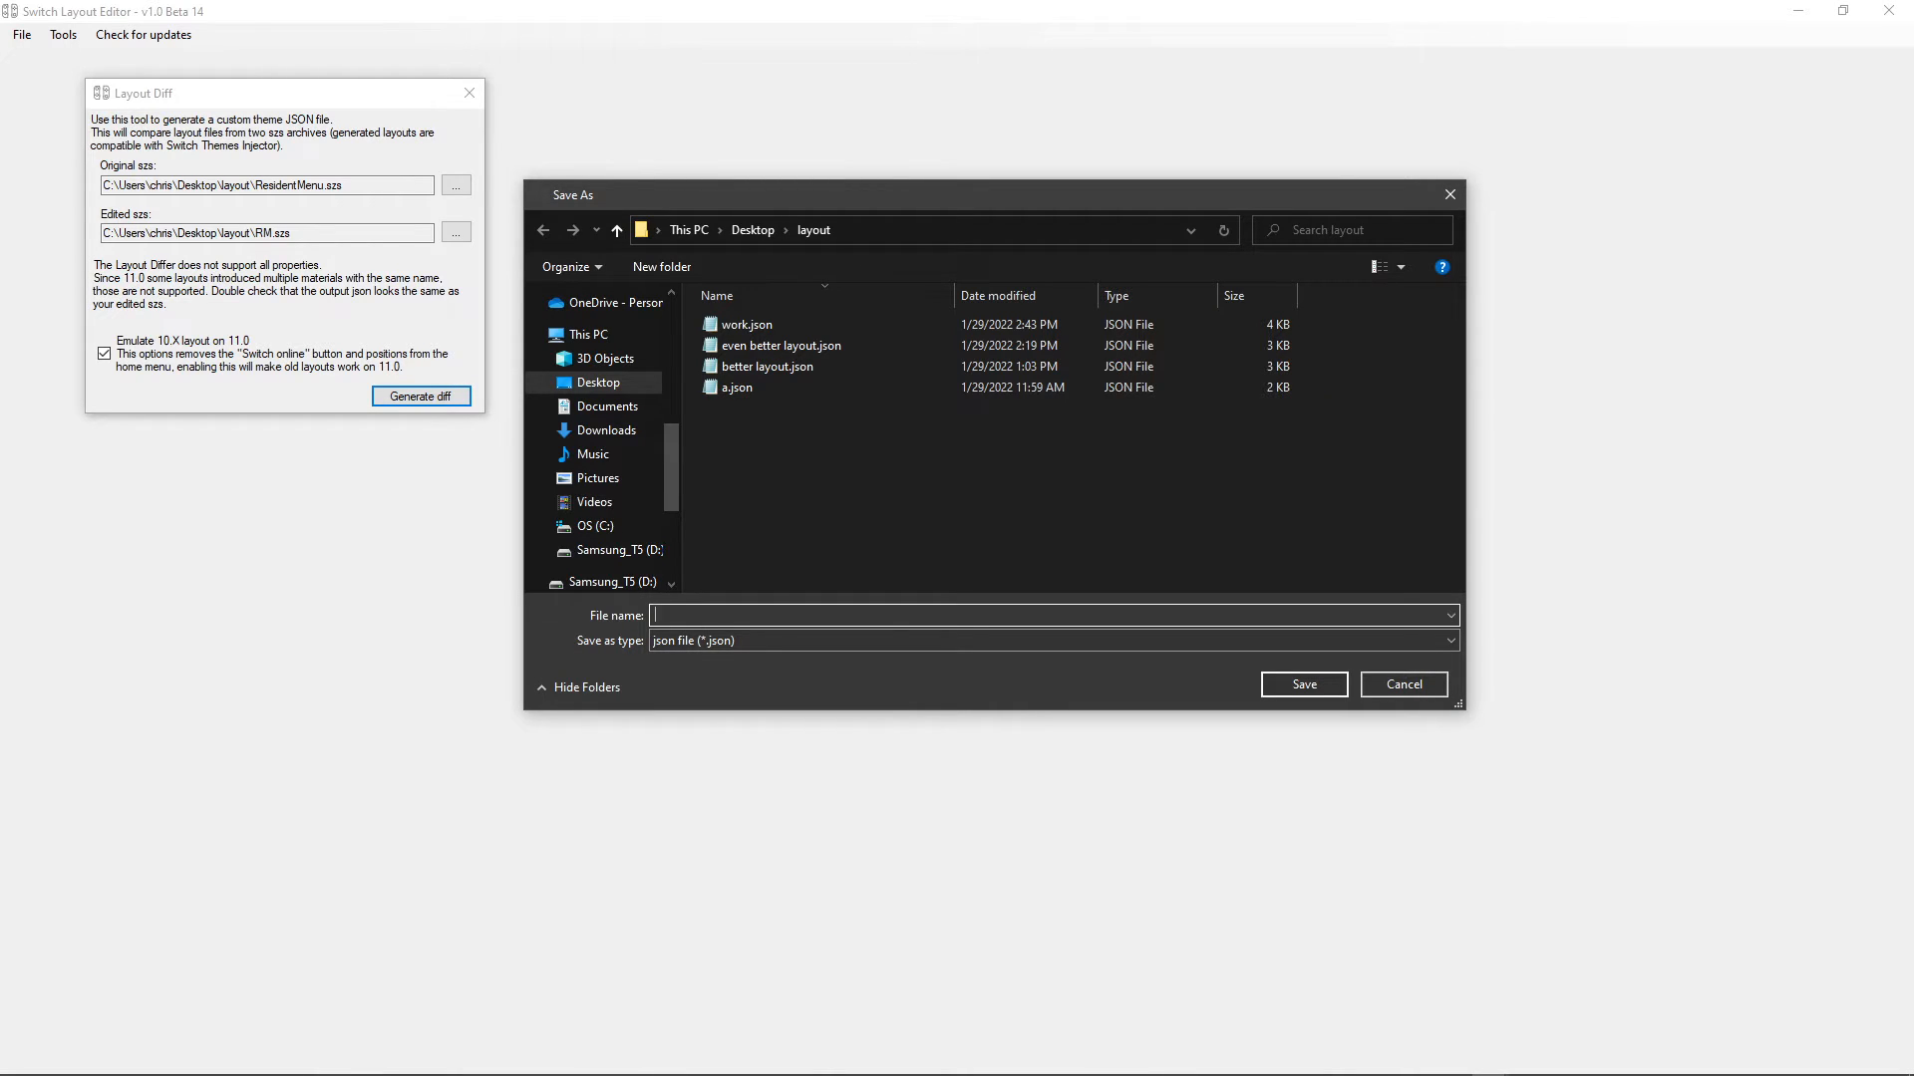
{"action": "type", "text": "newer"}
{"action": "left_click", "coordinate": [1304, 684]}
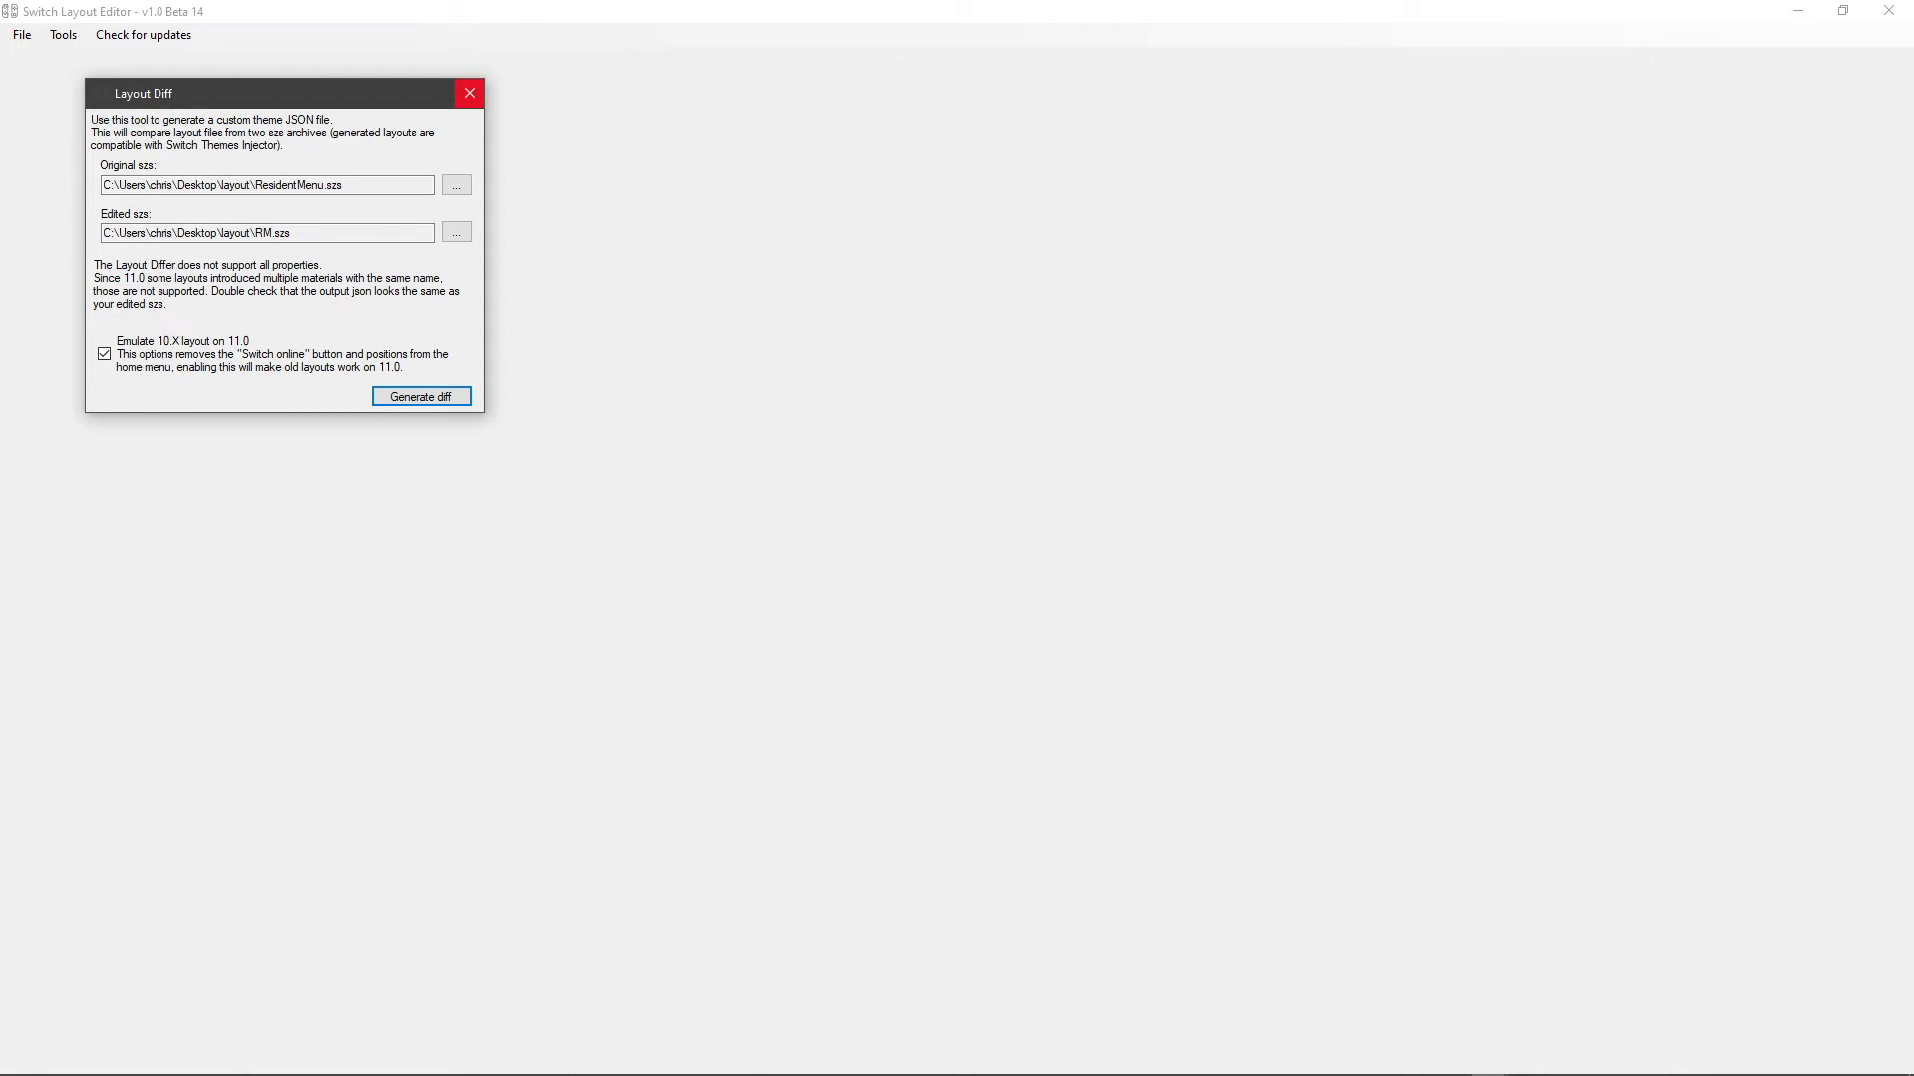
{"action": "left_click", "coordinate": [469, 93]}
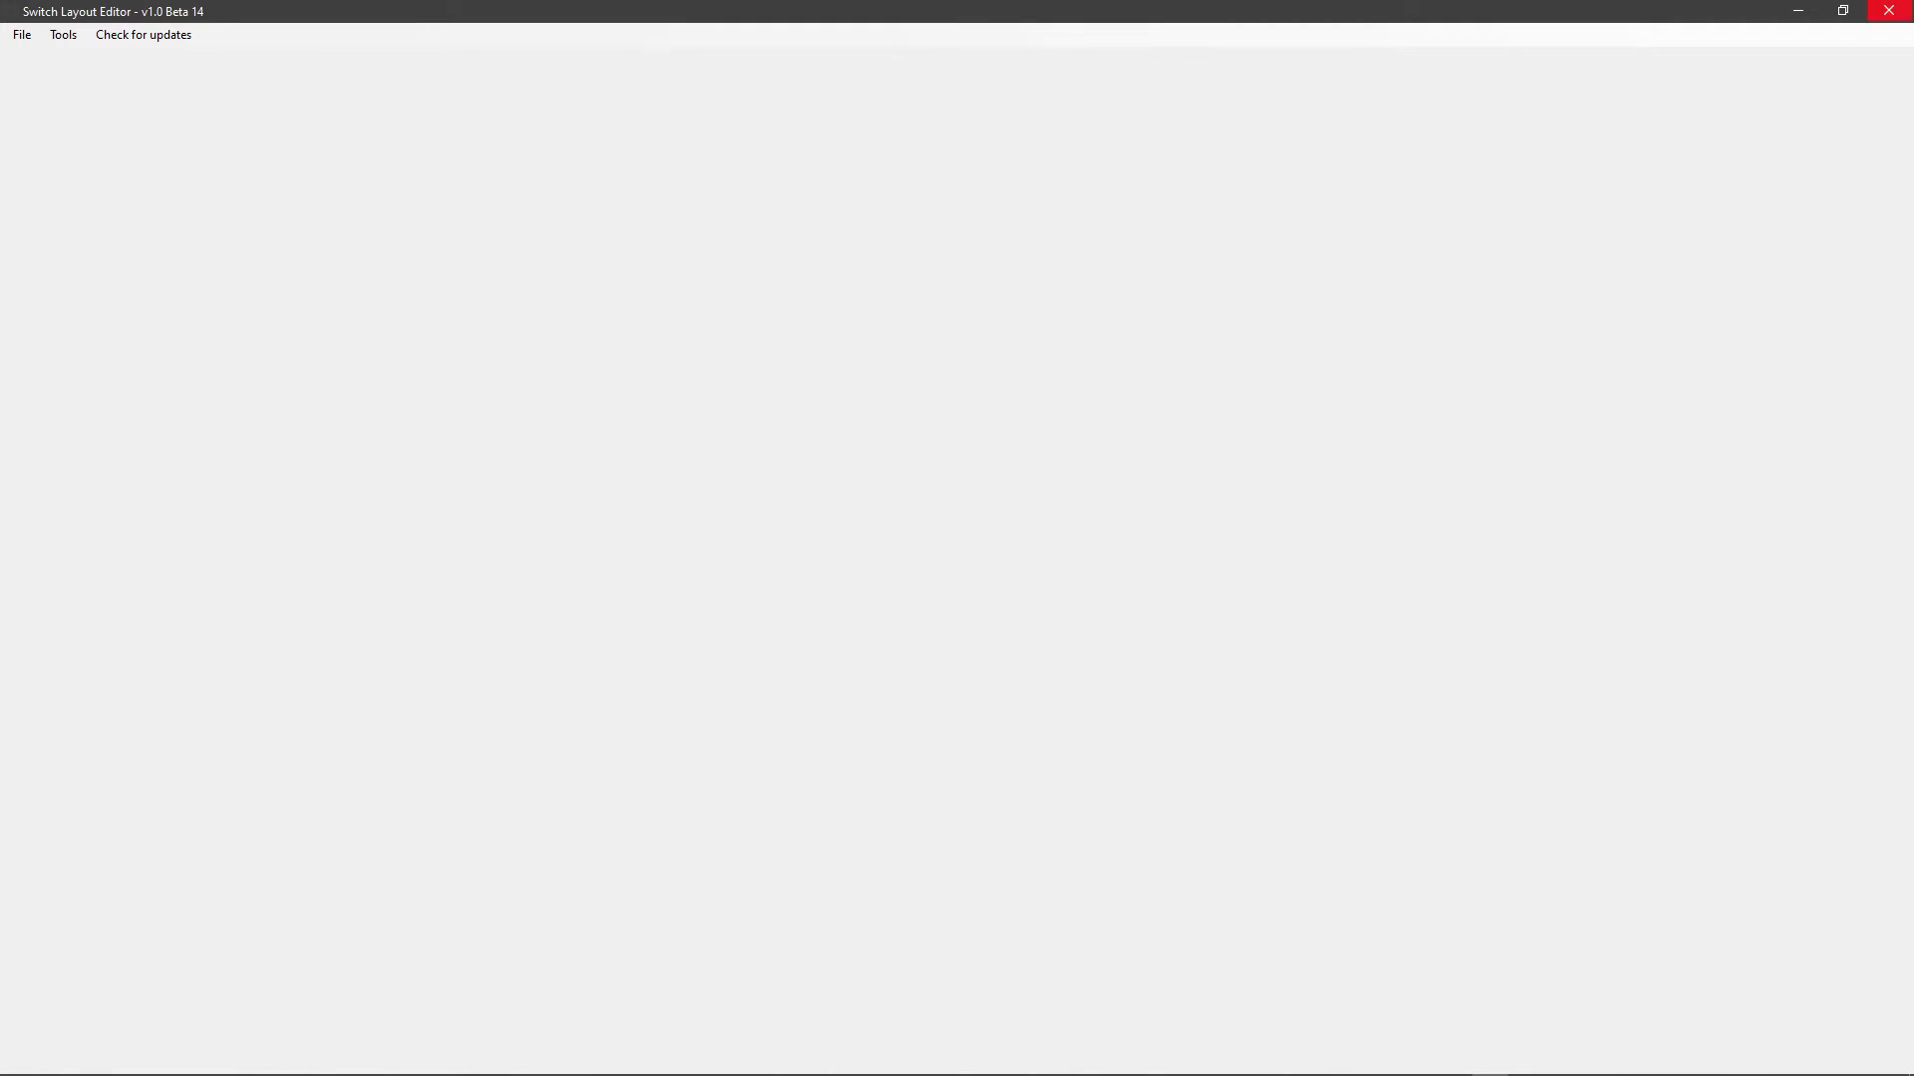
{"action": "left_click", "coordinate": [1888, 10]}
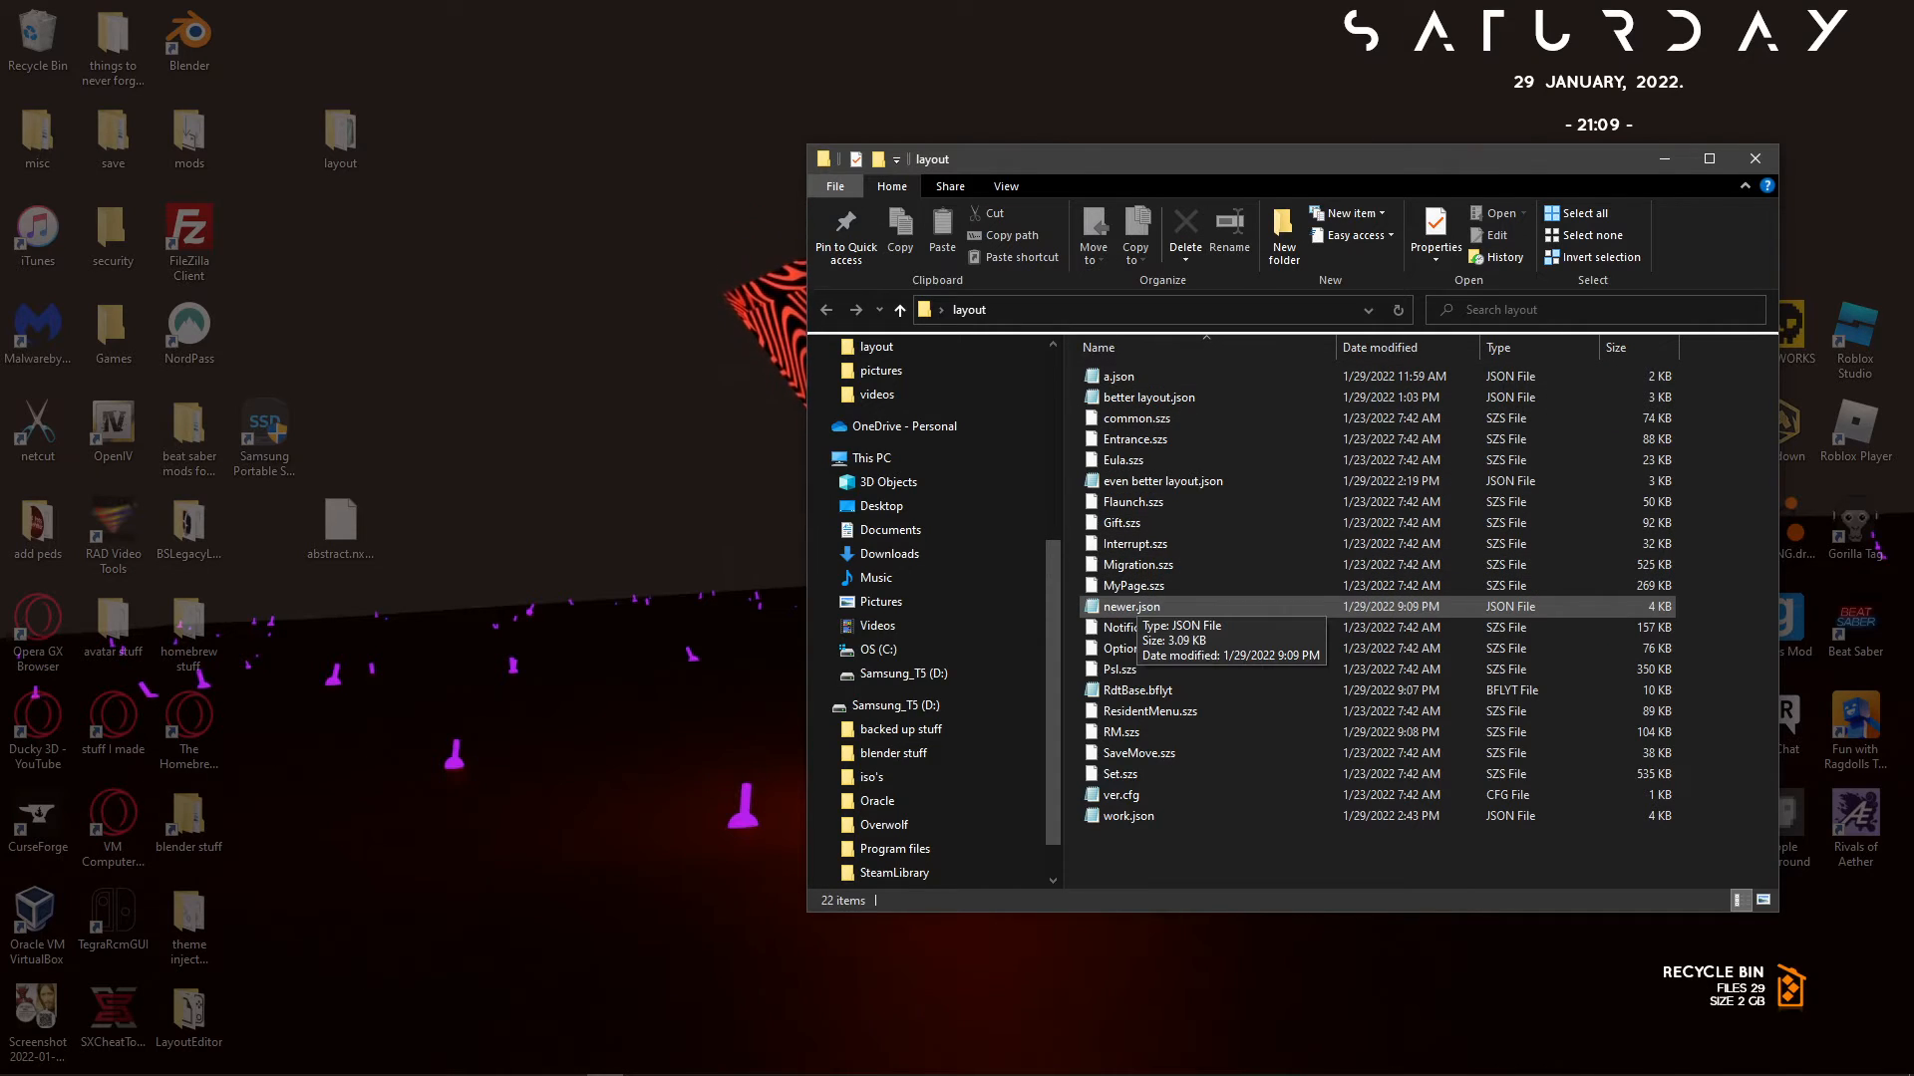
Examine the pane positions, rotations and scales recorded in newer.json in Notepad, and close the file.
{"action": "double_click", "coordinate": [1131, 606]}
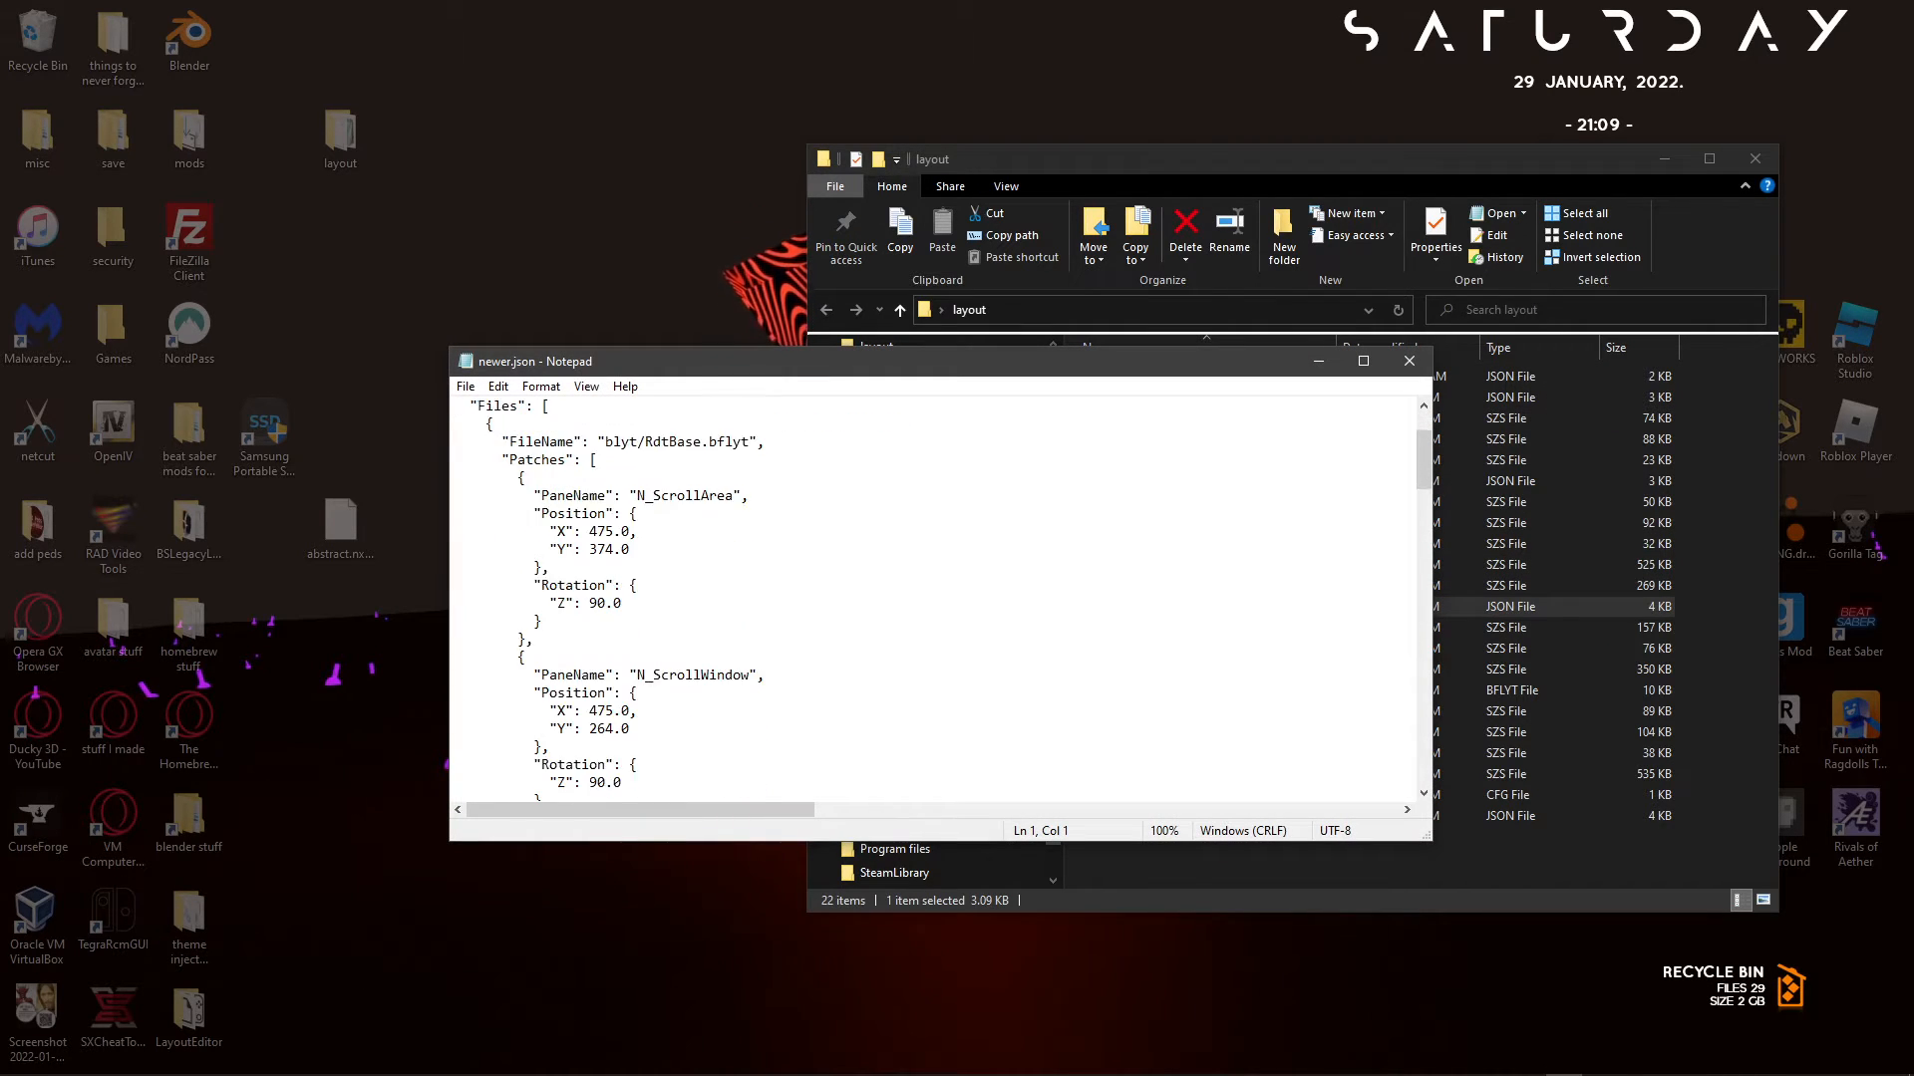
{"action": "scroll", "coordinate": [937, 599], "scroll_direction": "down", "scroll_amount": 7}
{"action": "scroll", "coordinate": [936, 598], "scroll_direction": "down", "scroll_amount": 3}
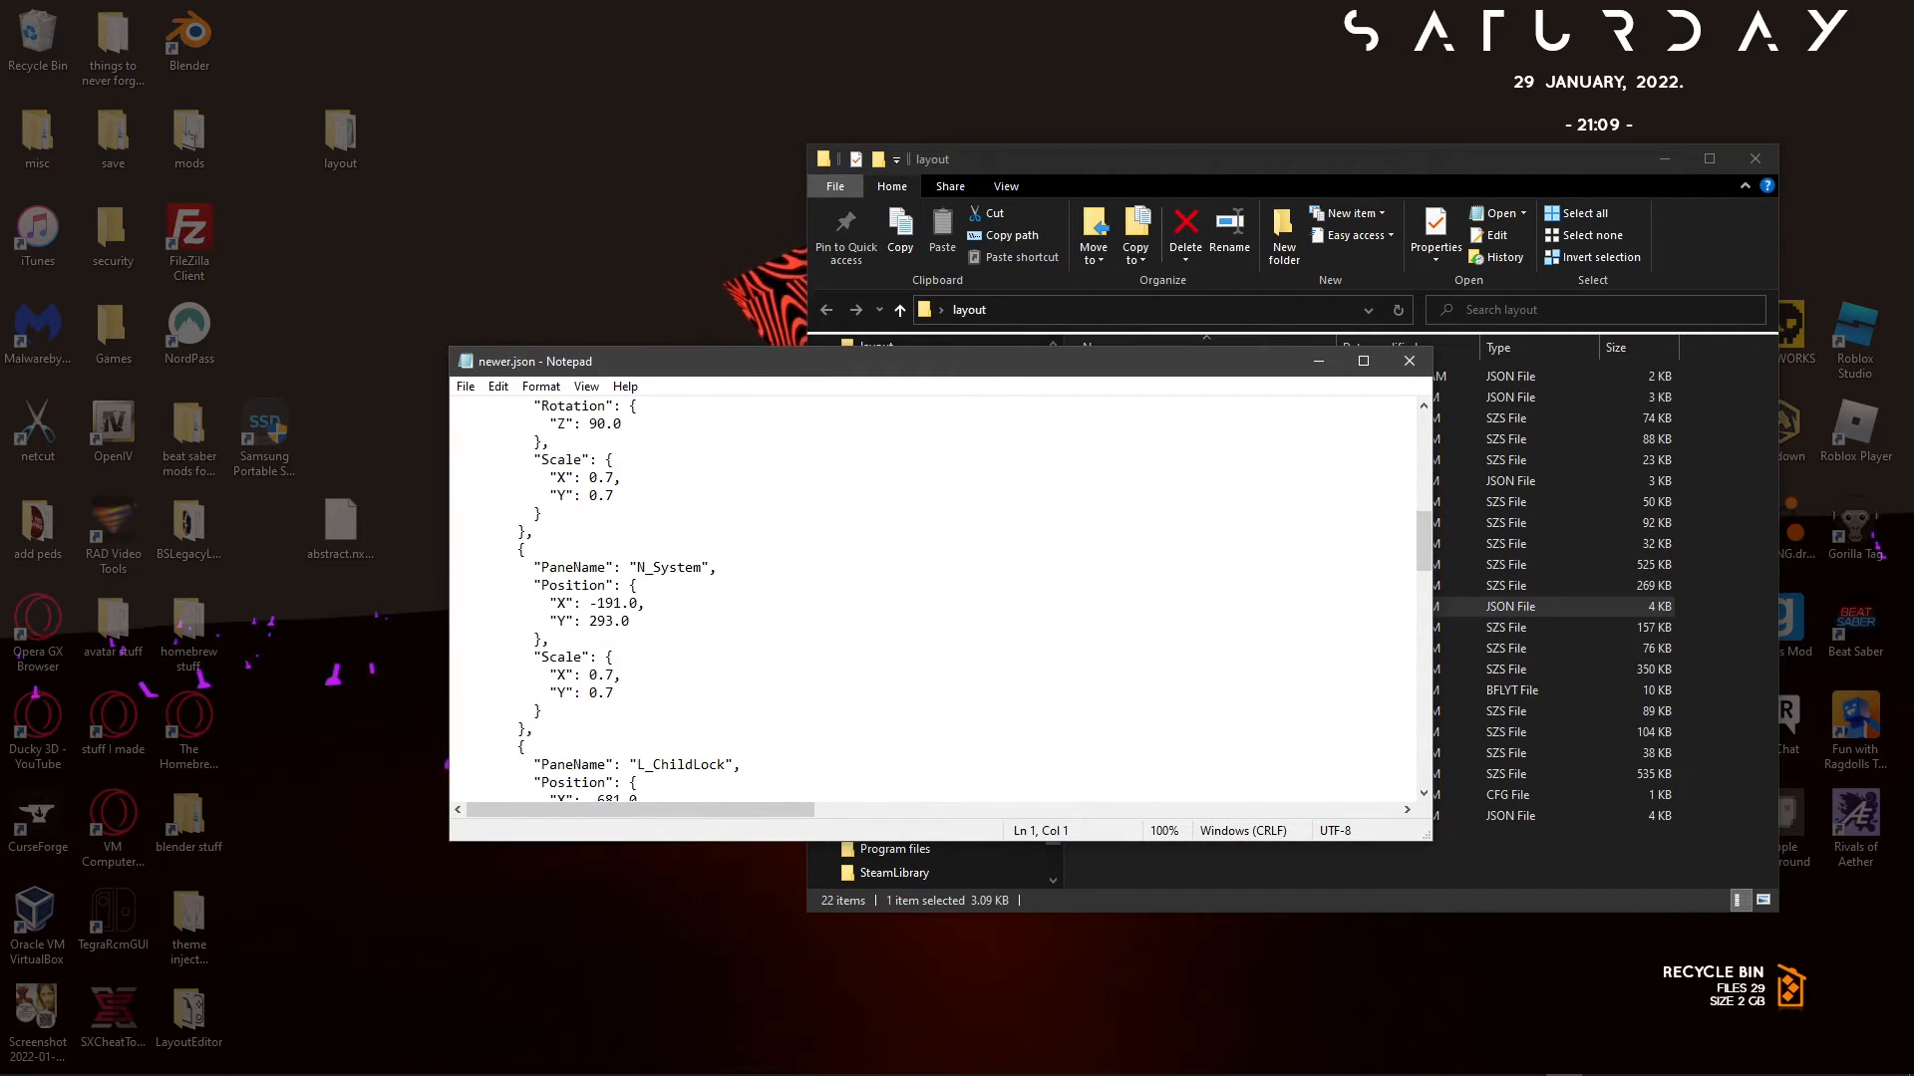
{"action": "scroll", "coordinate": [937, 598], "scroll_direction": "down", "scroll_amount": 6}
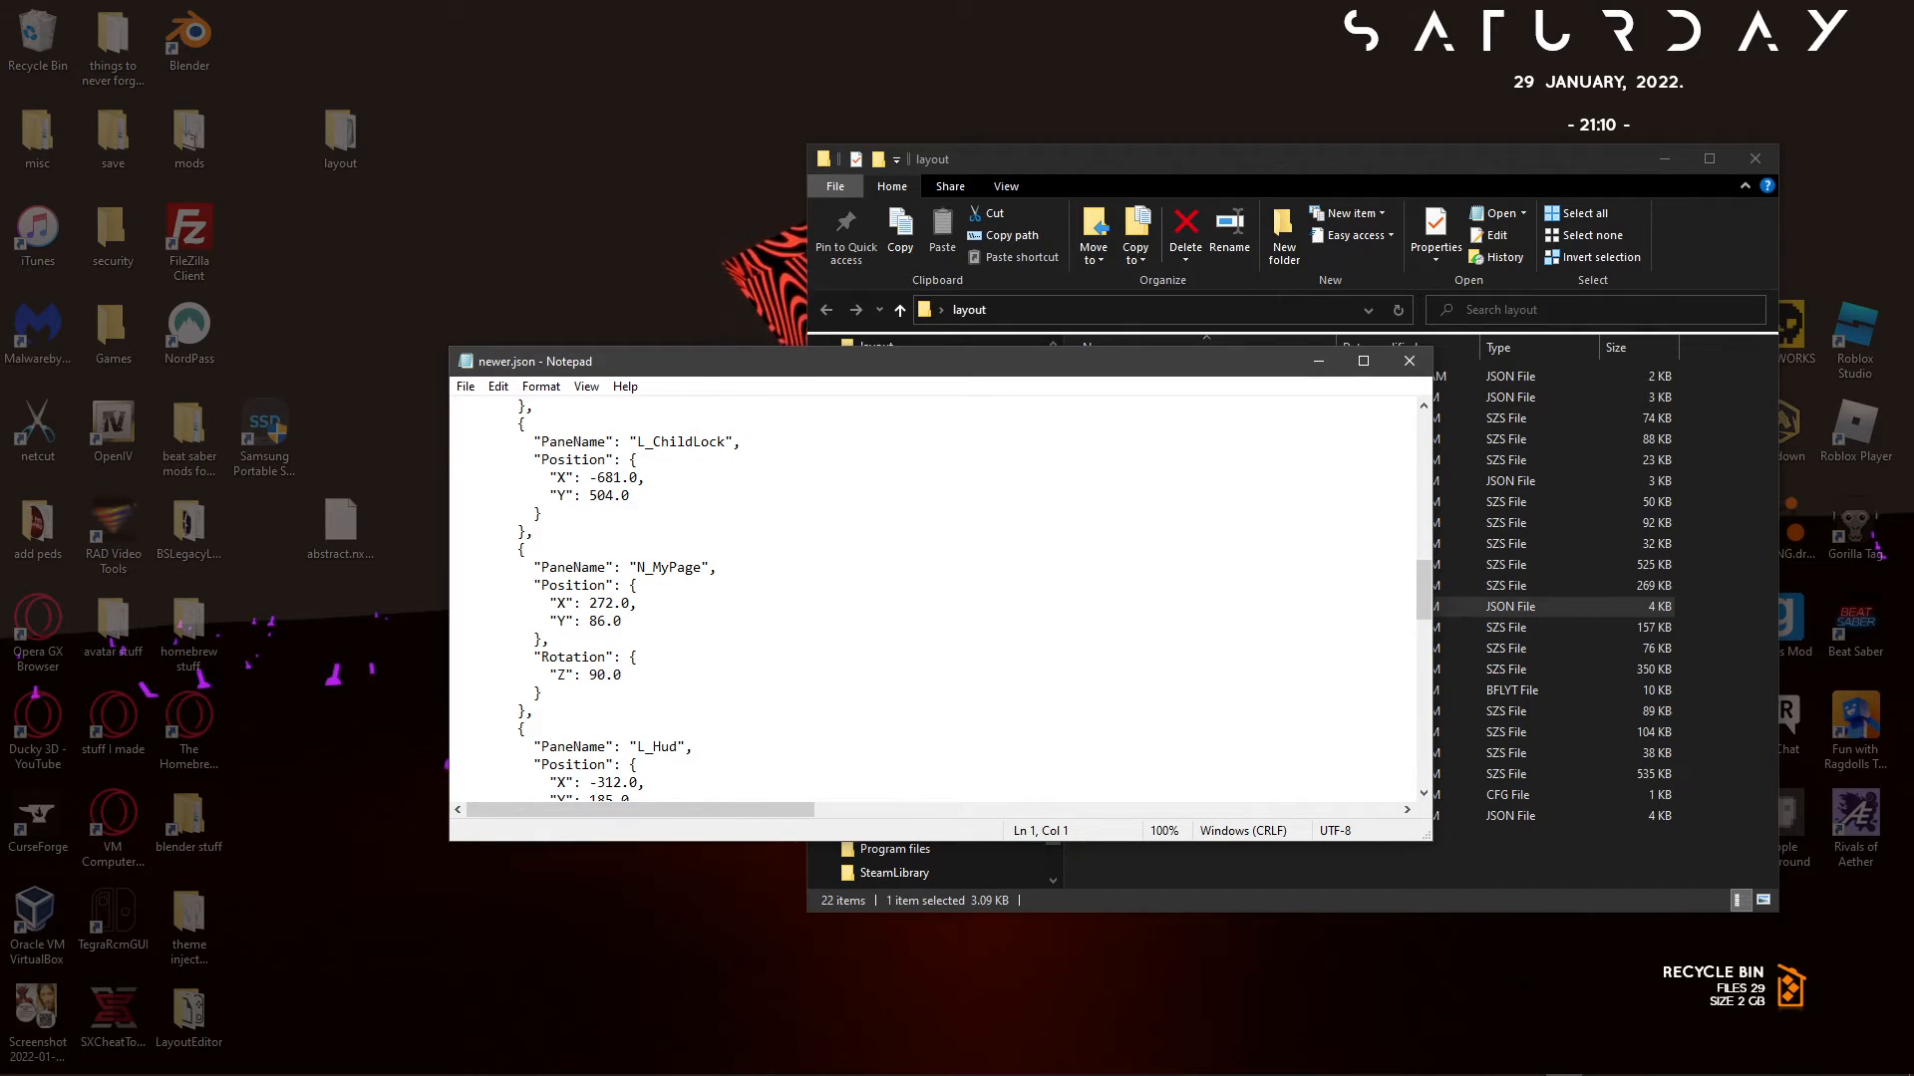
{"action": "scroll", "coordinate": [936, 598], "scroll_direction": "down", "scroll_amount": 2}
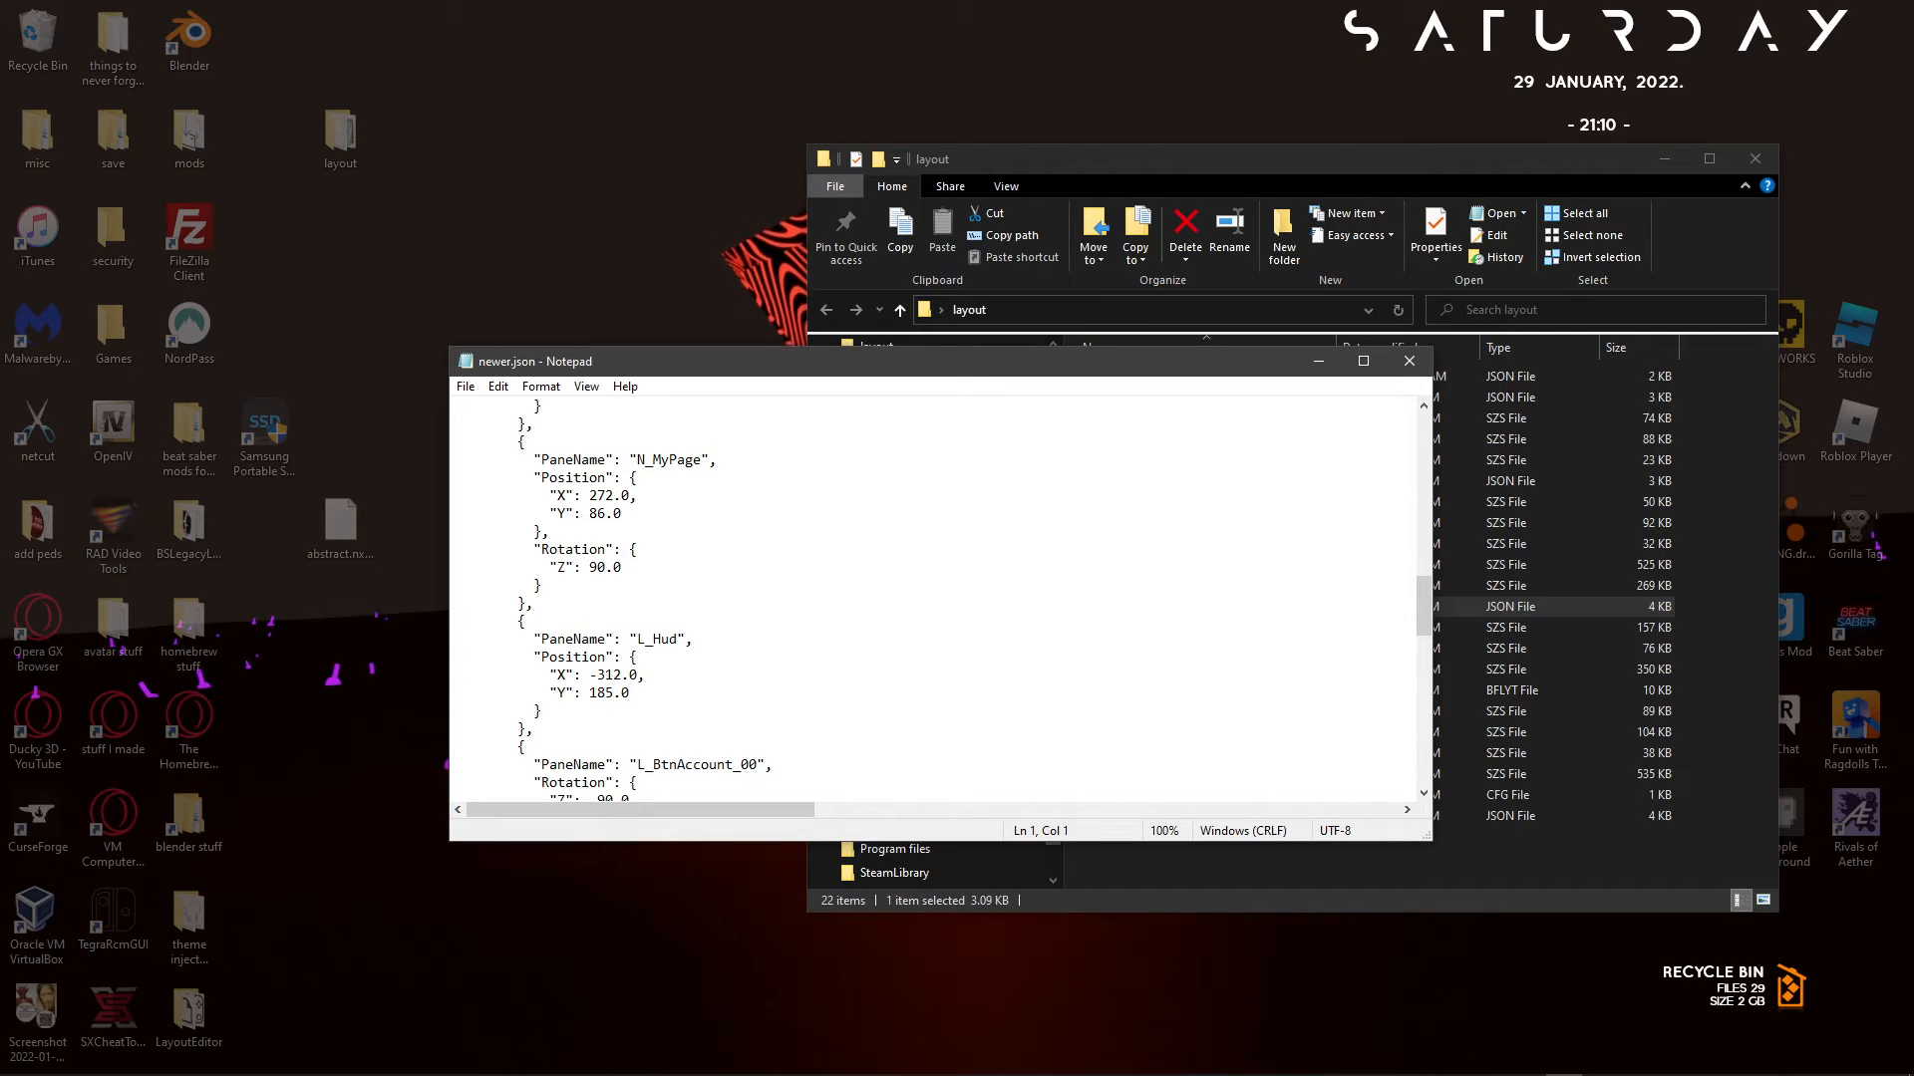
{"action": "scroll", "coordinate": [937, 598], "scroll_direction": "down", "scroll_amount": 1}
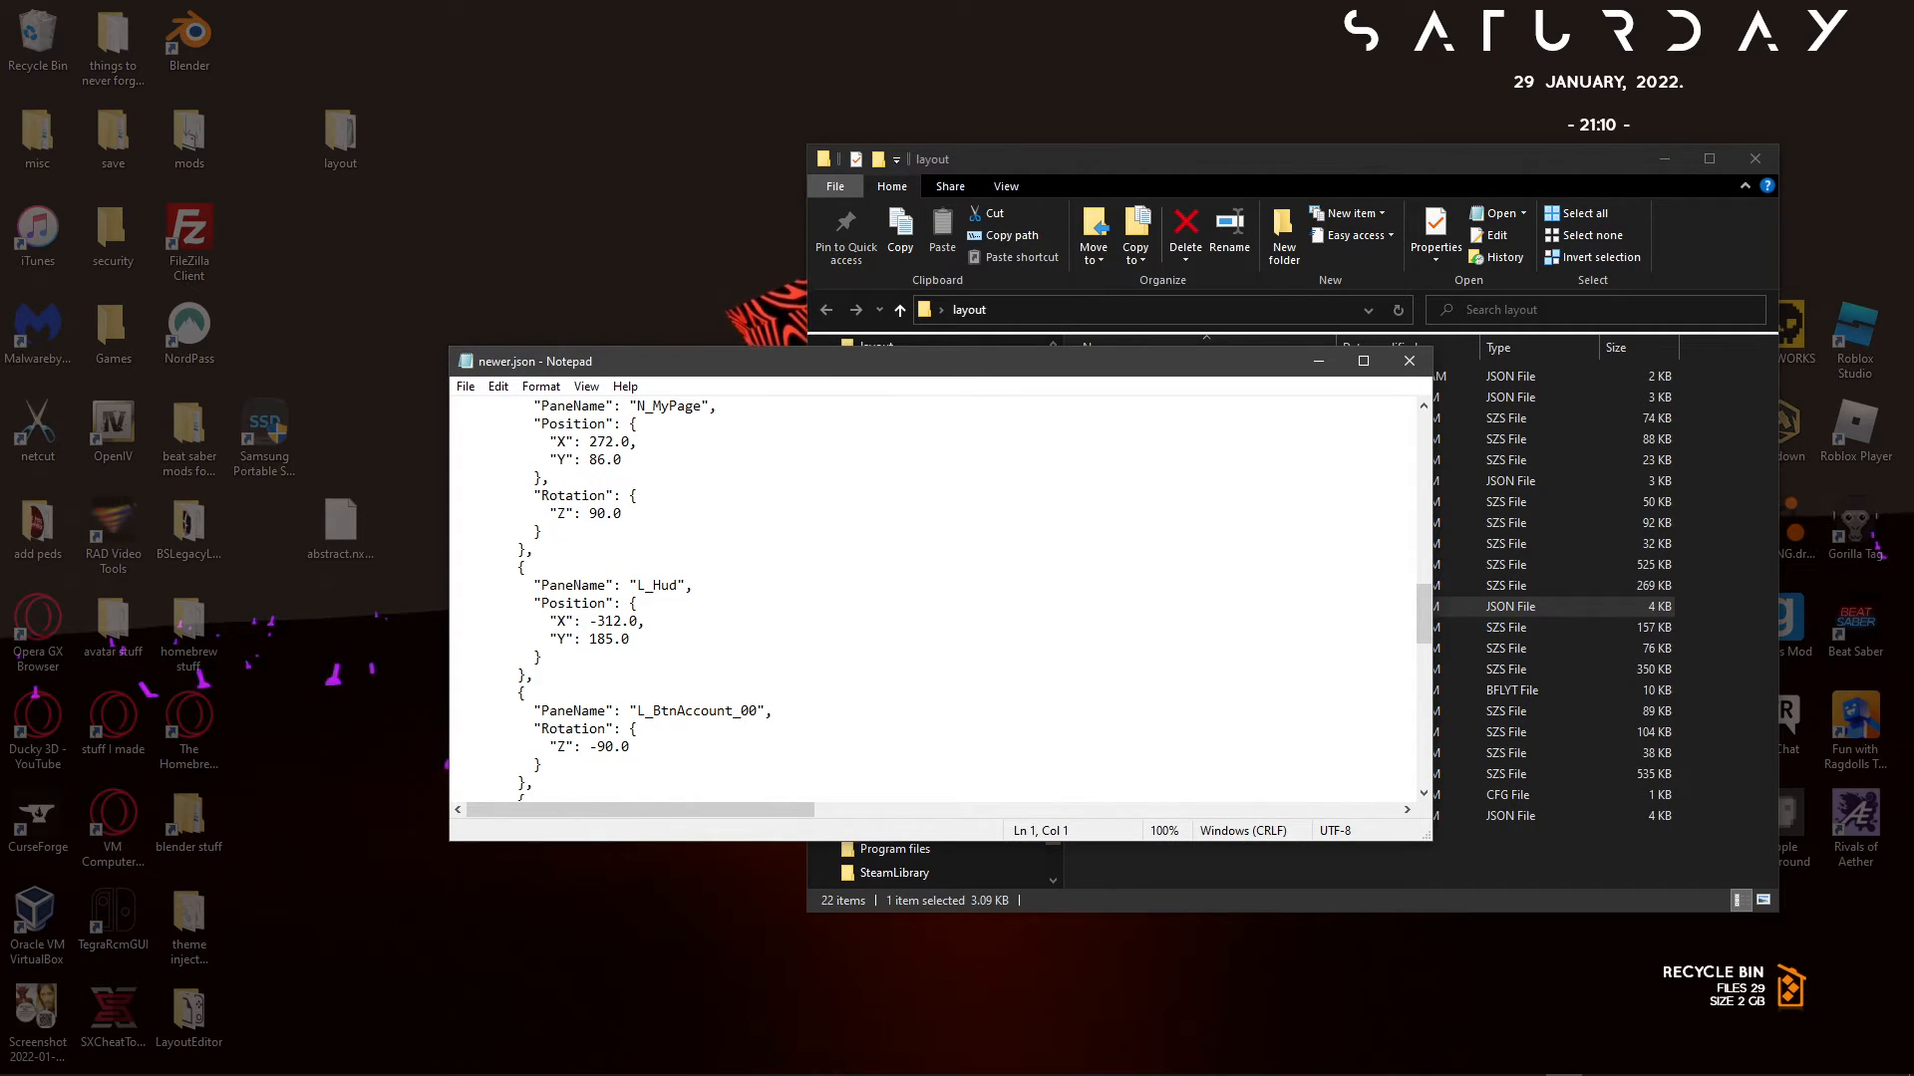
{"action": "scroll", "coordinate": [937, 598], "scroll_direction": "down", "scroll_amount": 1}
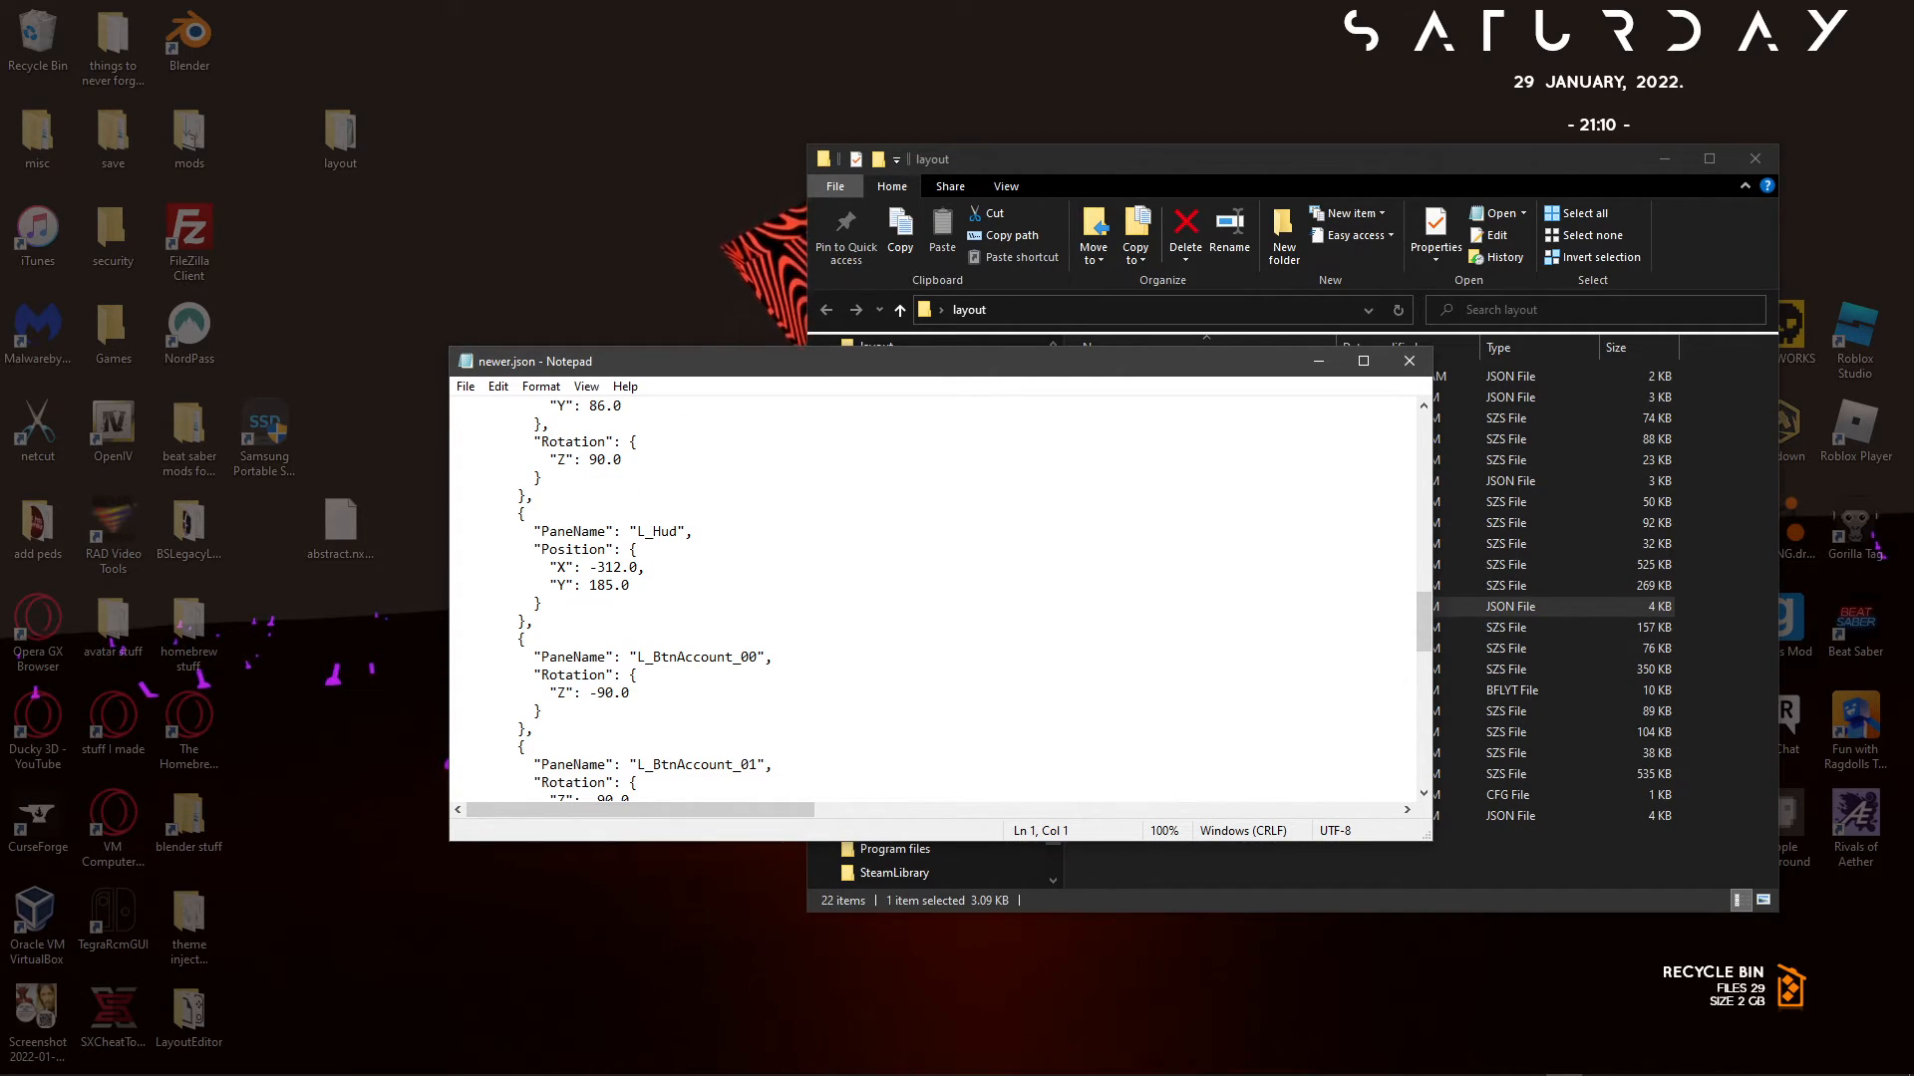
{"action": "scroll", "coordinate": [936, 598], "scroll_direction": "down", "scroll_amount": 7}
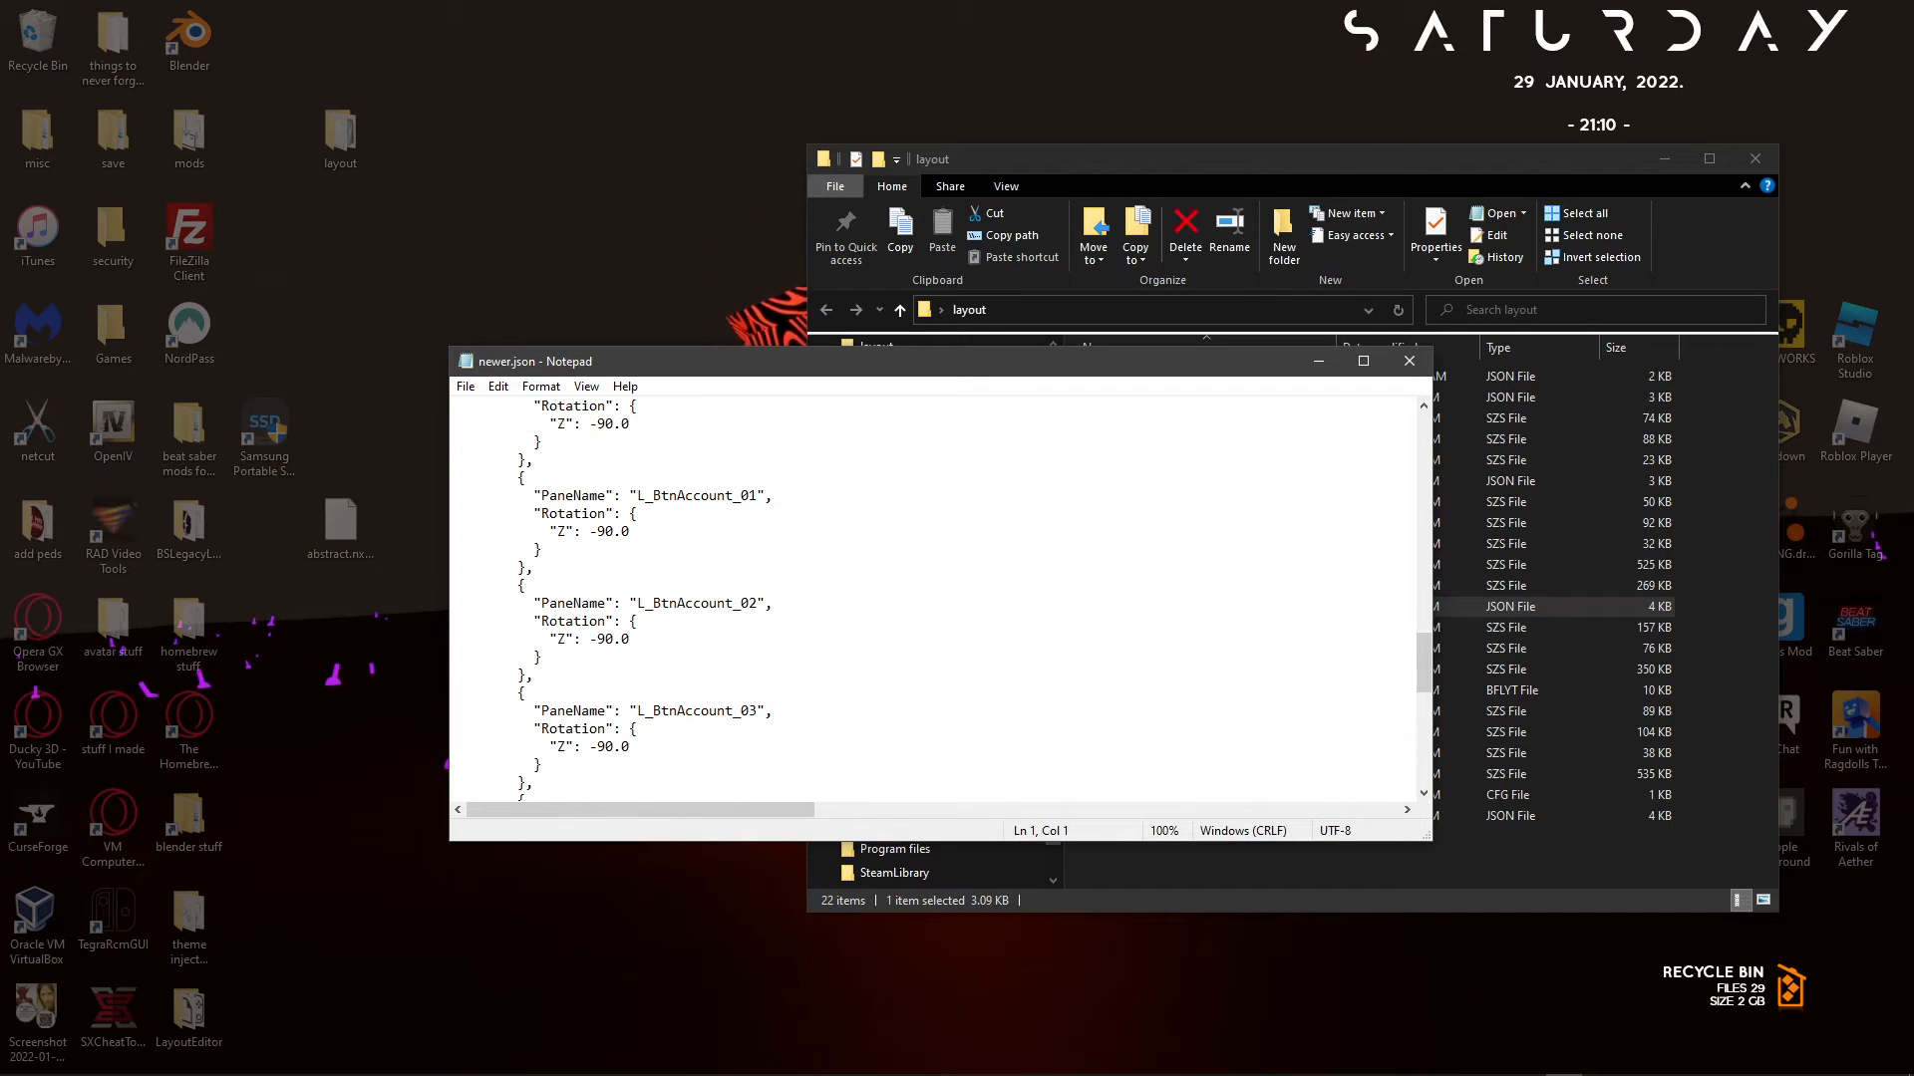
{"action": "scroll", "coordinate": [937, 598], "scroll_direction": "down", "scroll_amount": 6}
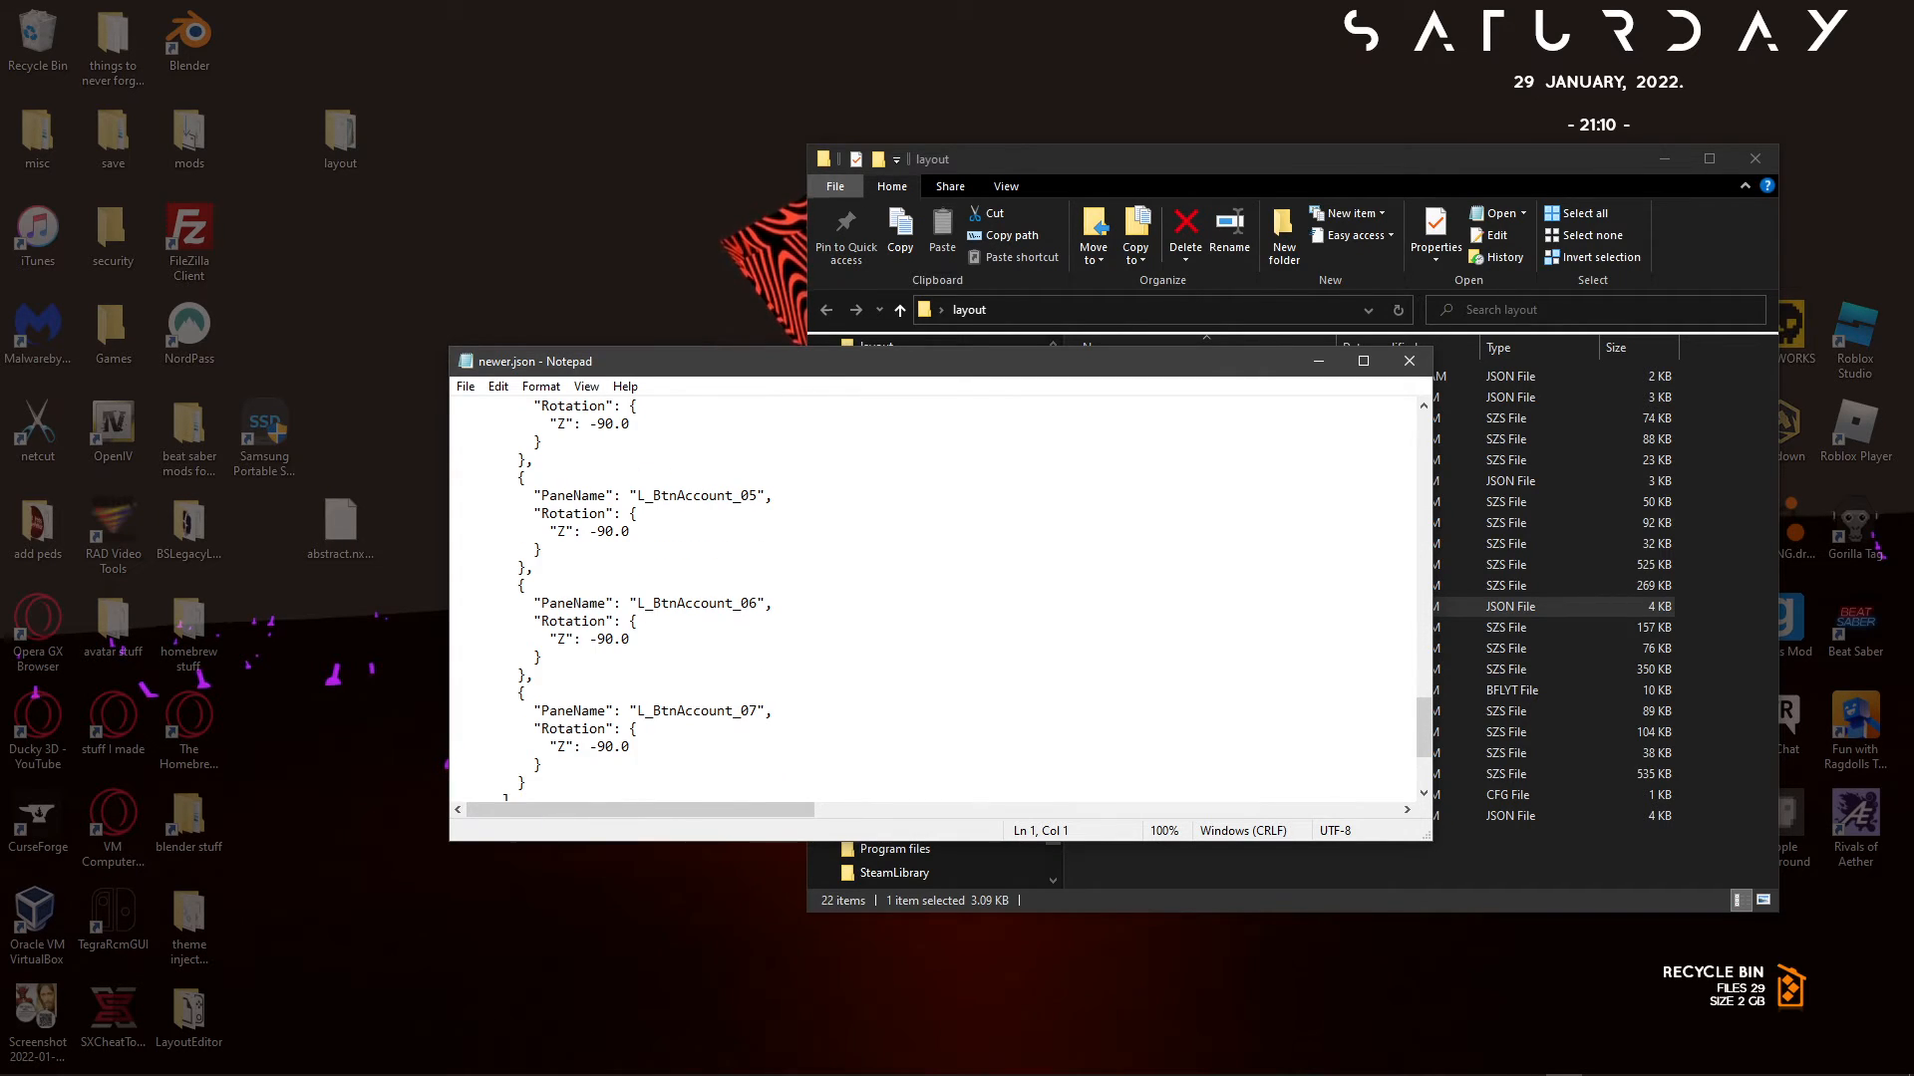
{"action": "left_click", "coordinate": [1409, 360]}
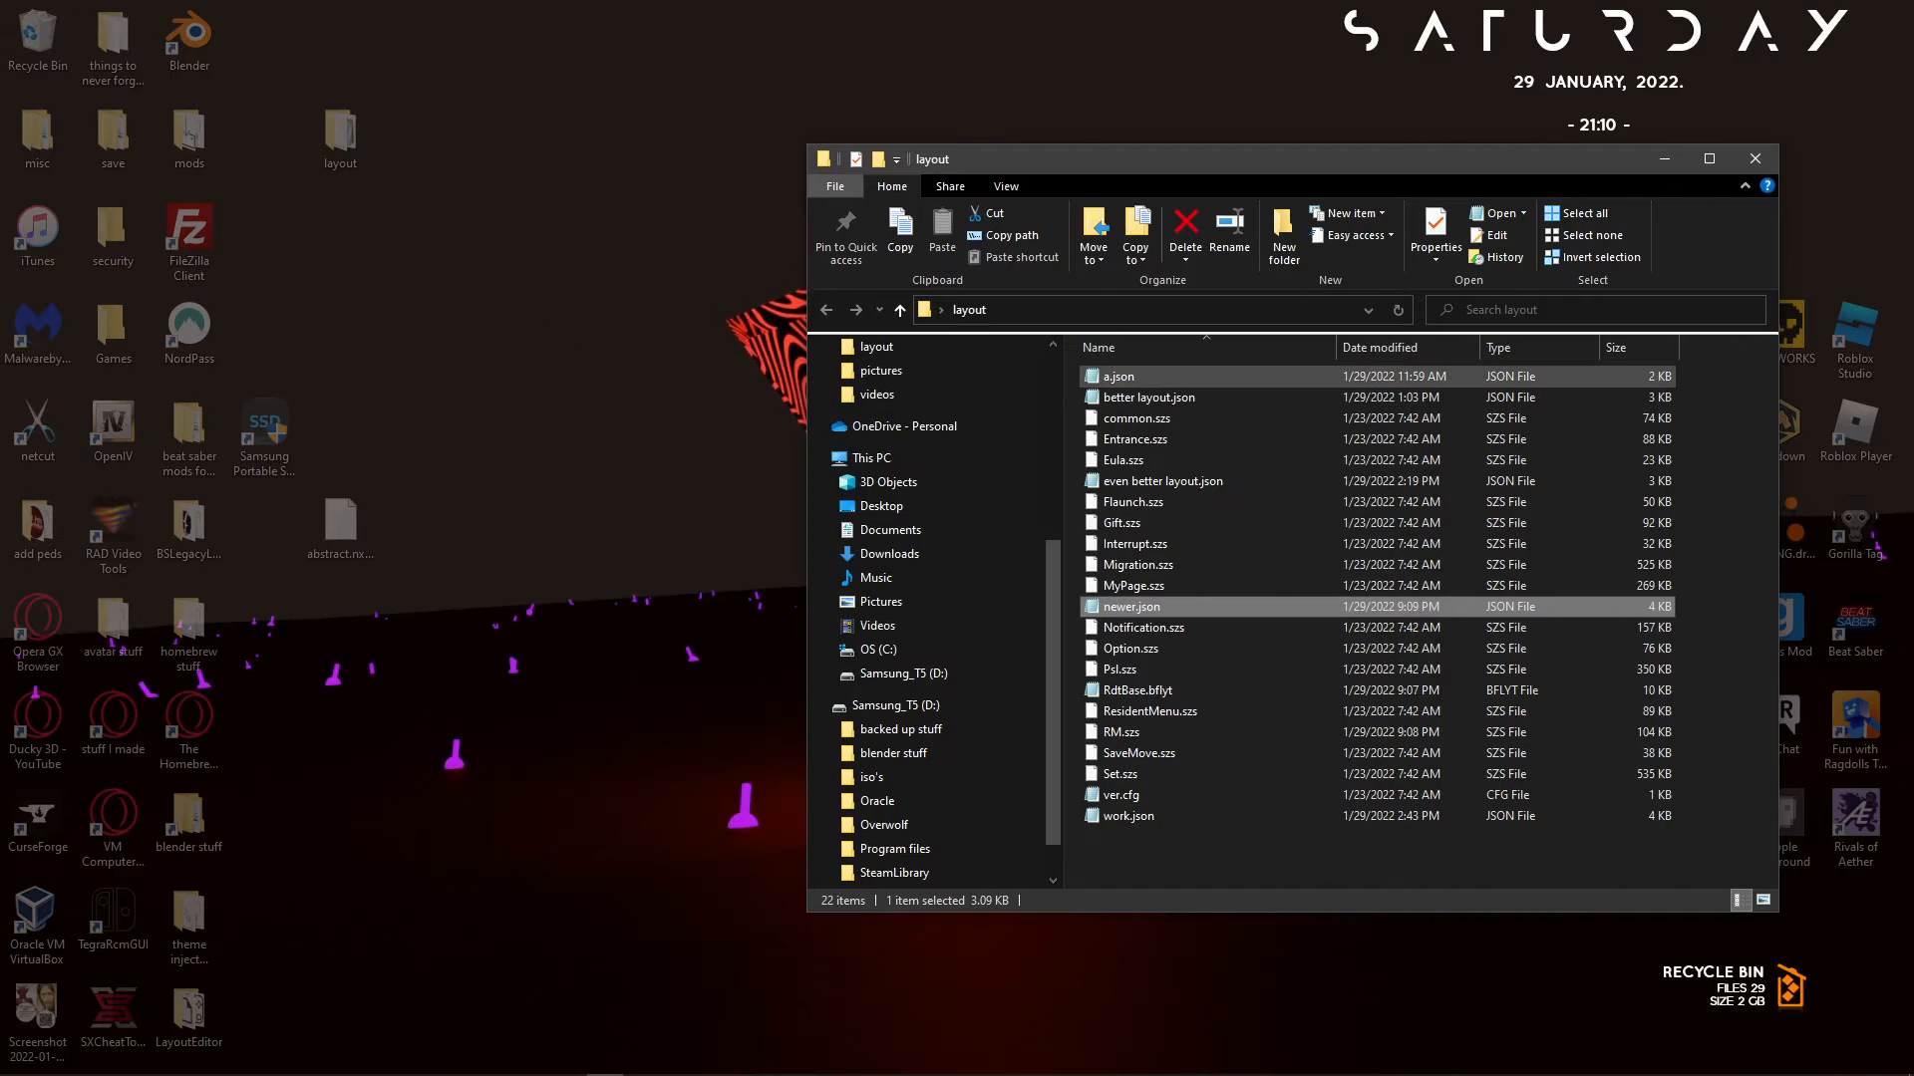
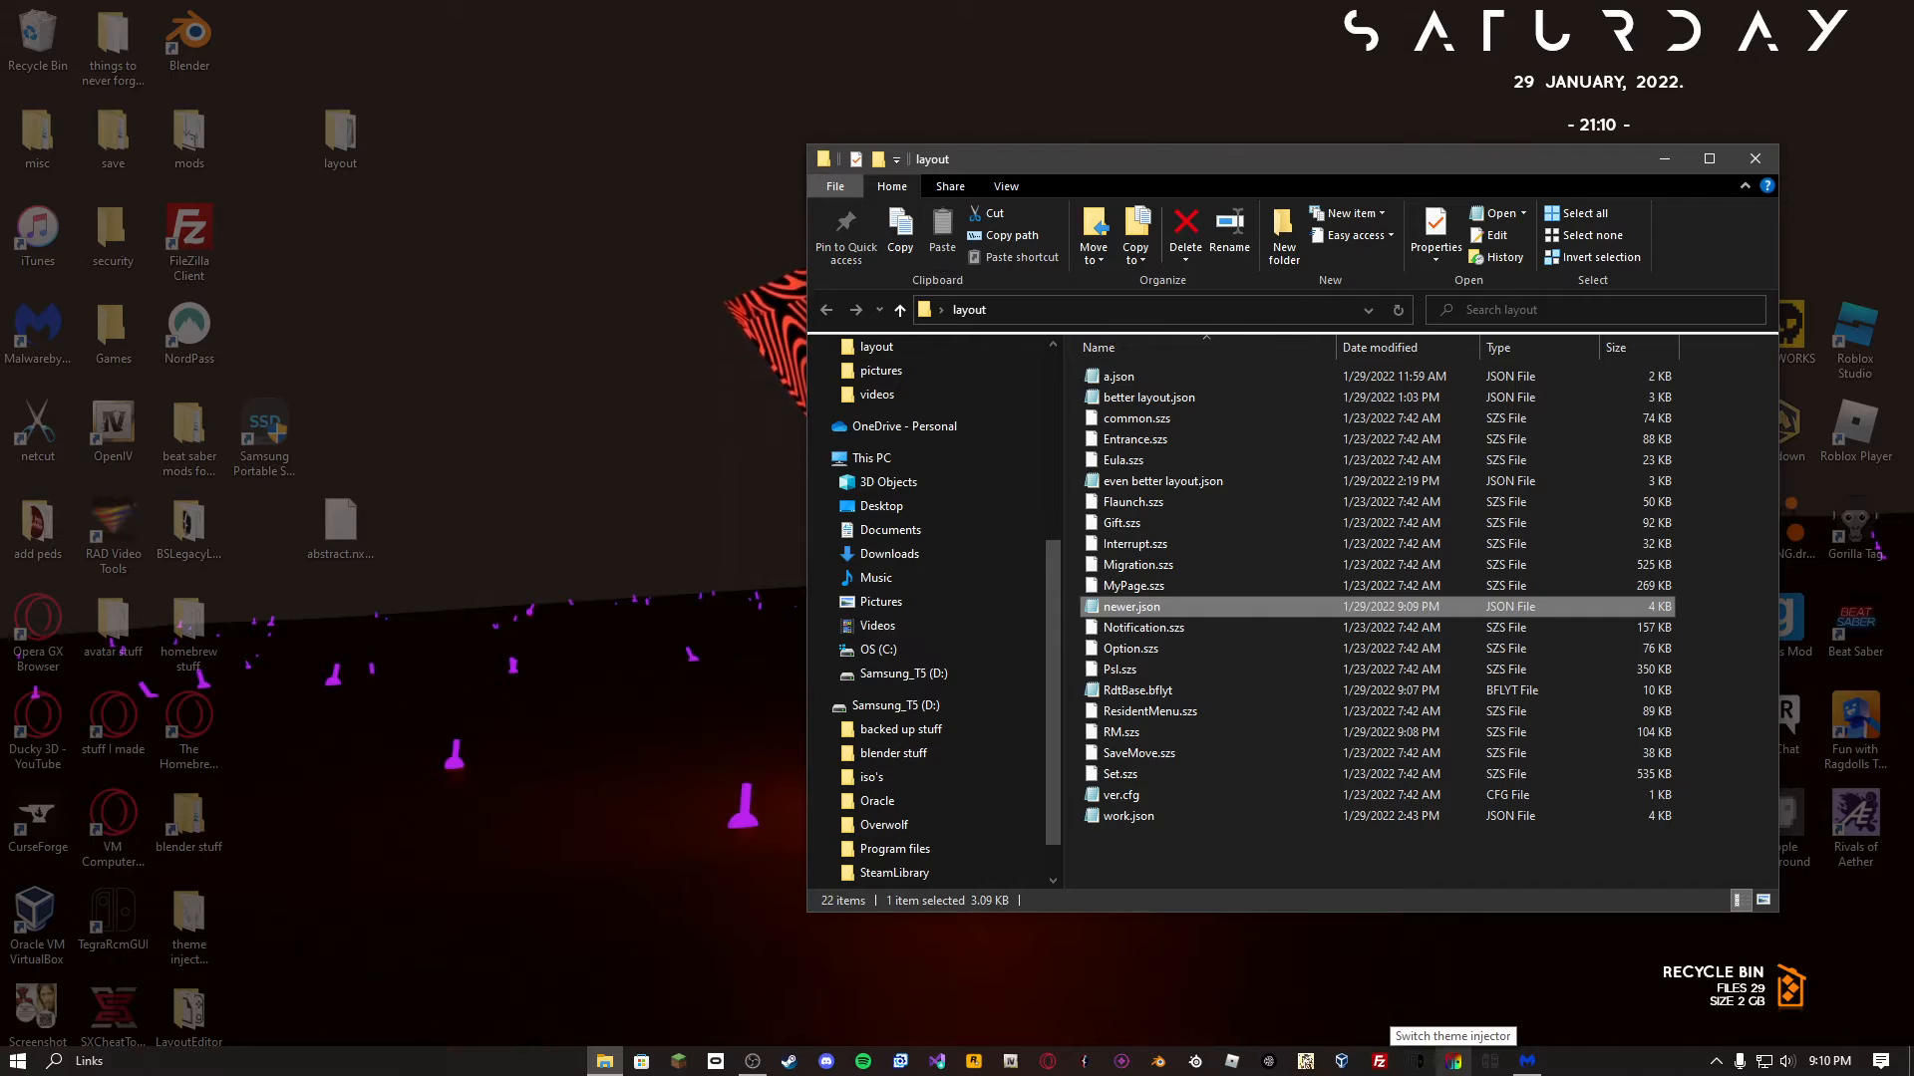
Switch to Switch Theme Injector and load newer.json from the layout folder as the home menu layout patch.
{"action": "left_click", "coordinate": [1453, 1061]}
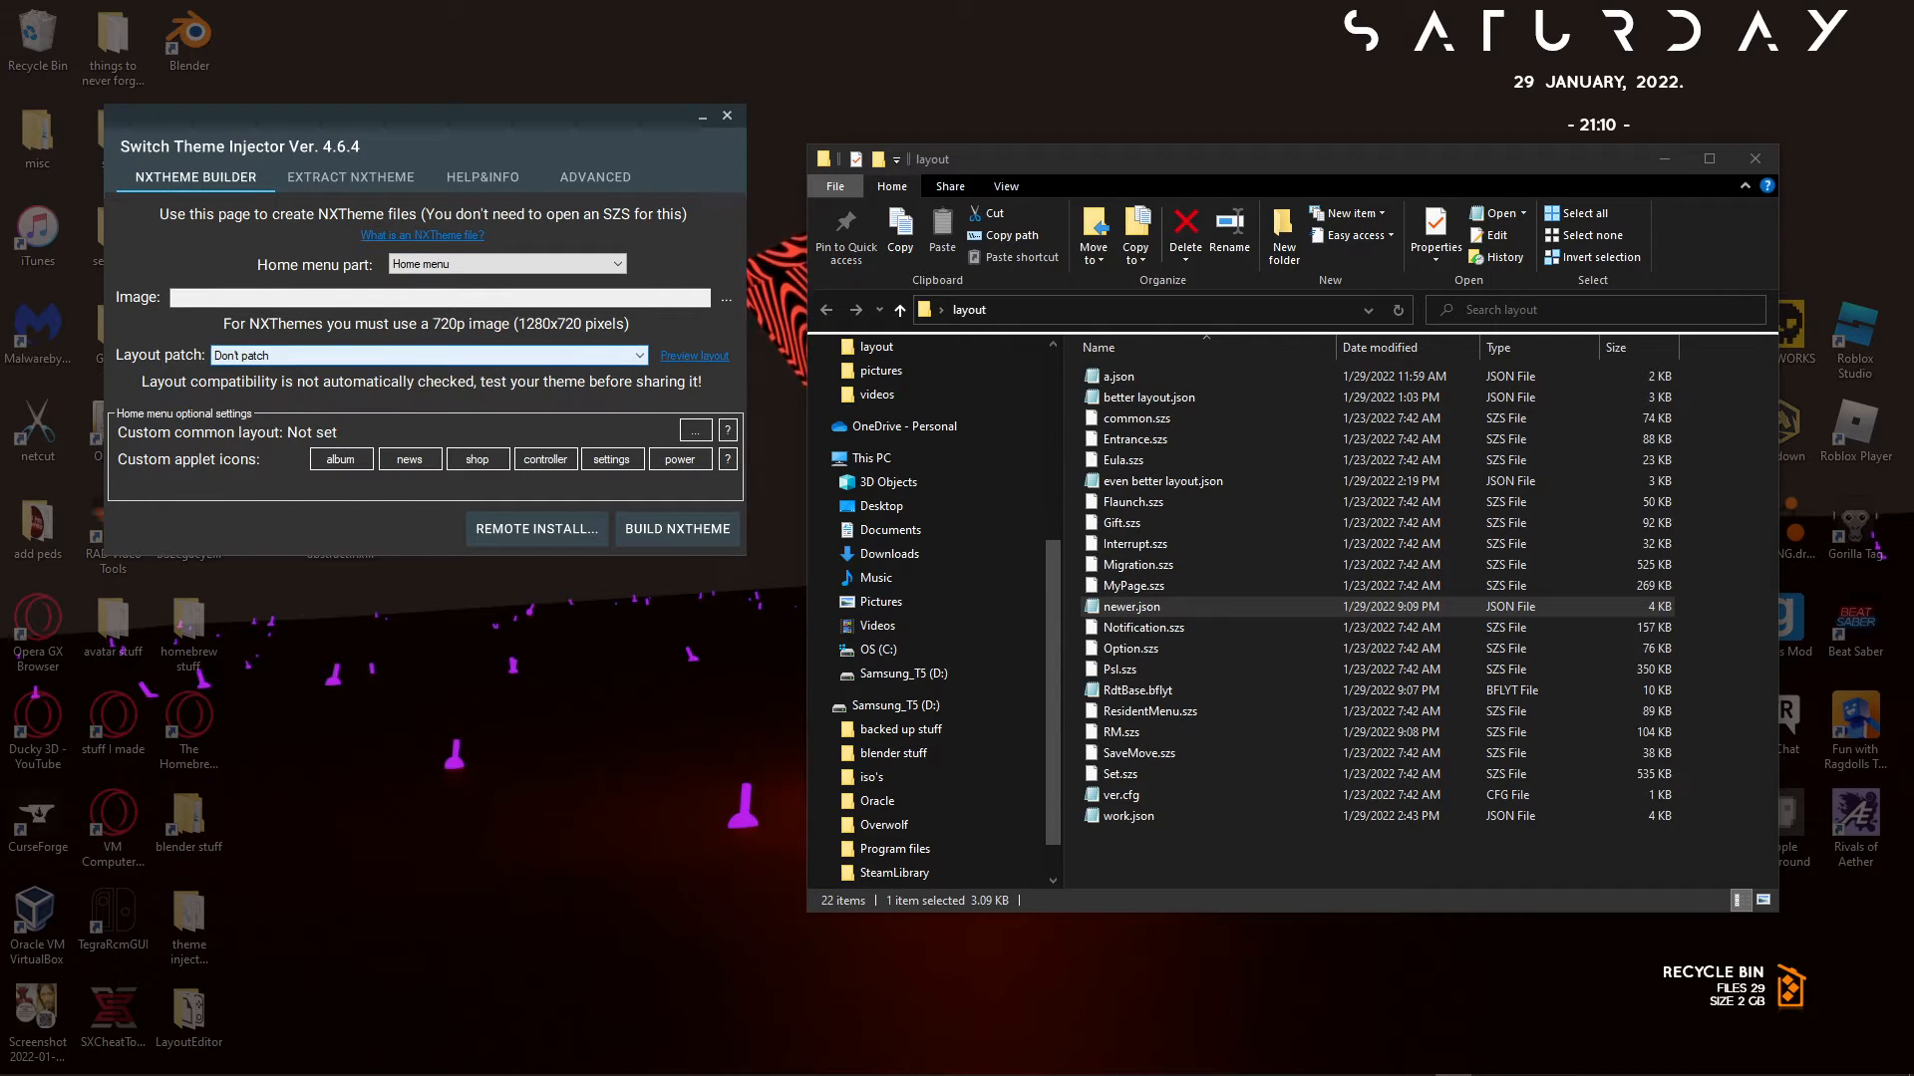
{"action": "left_click", "coordinate": [429, 356]}
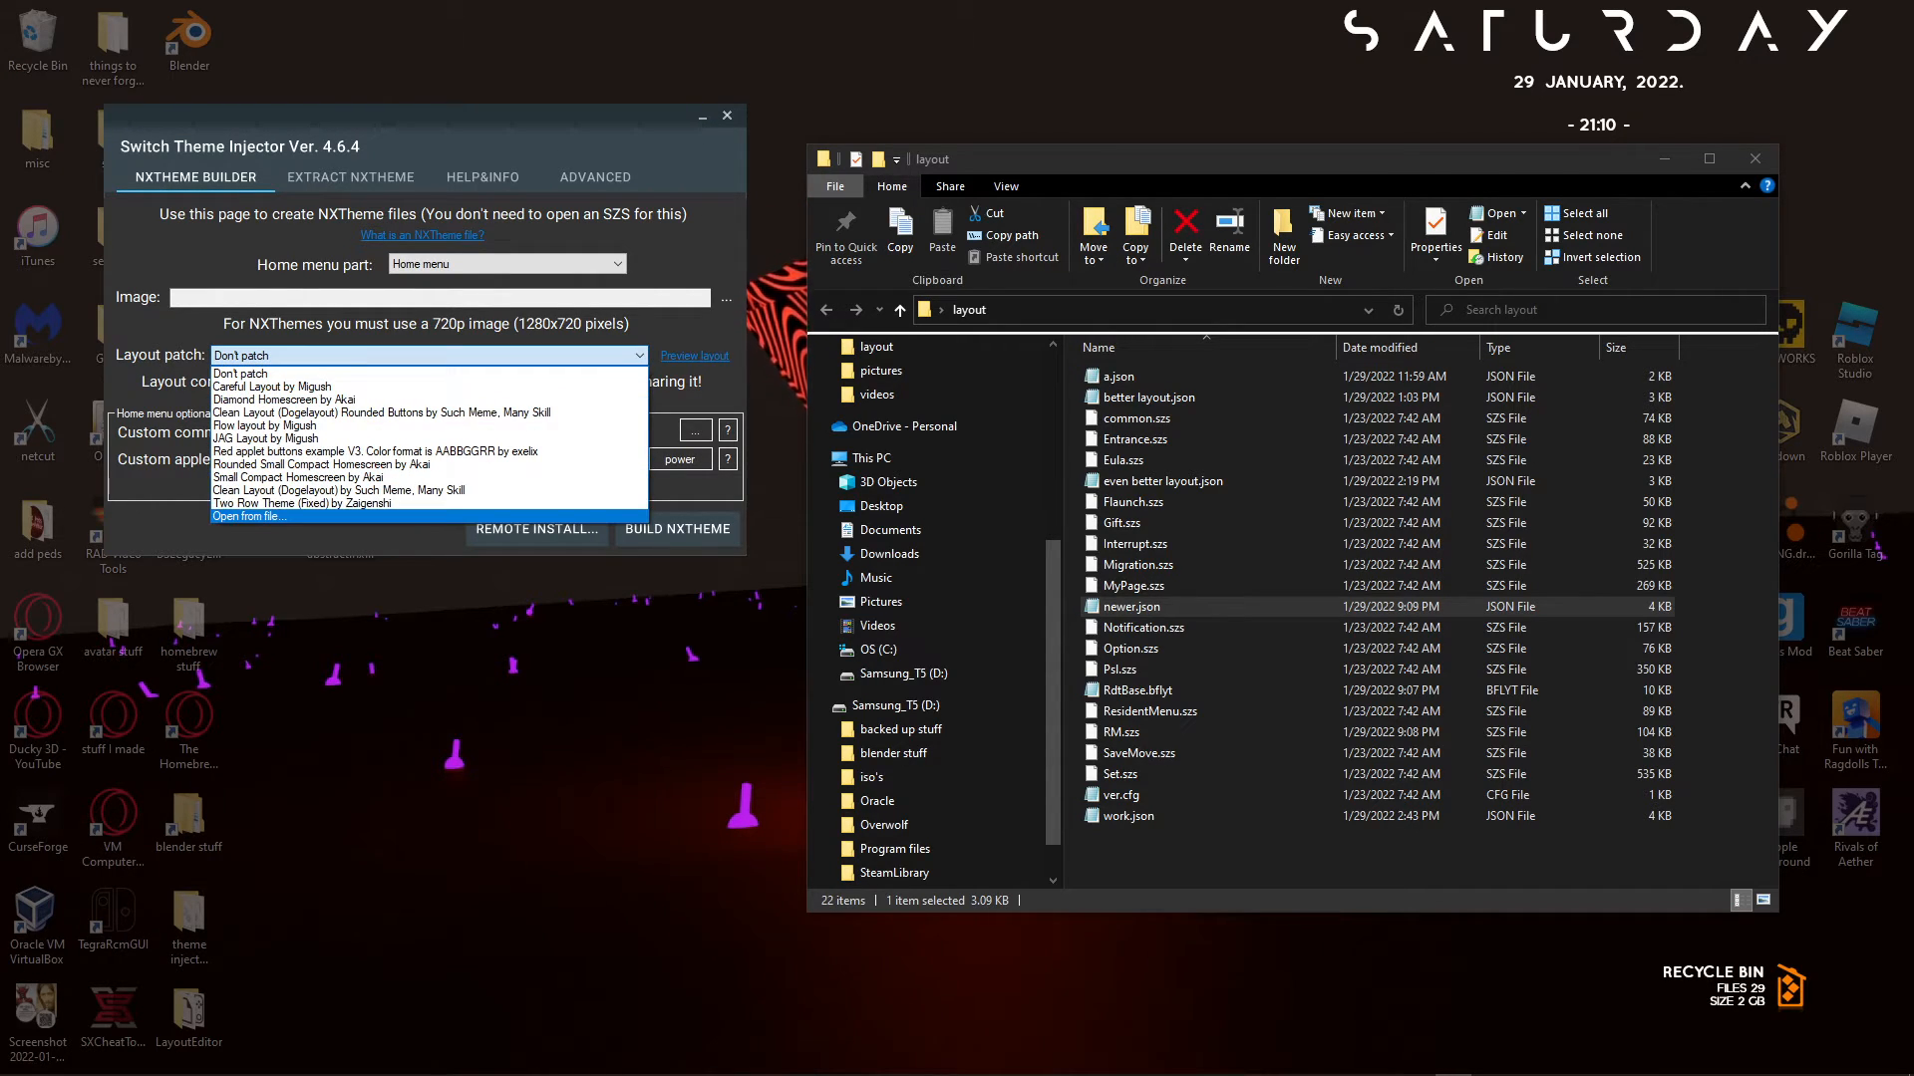
{"action": "left_click", "coordinate": [428, 516]}
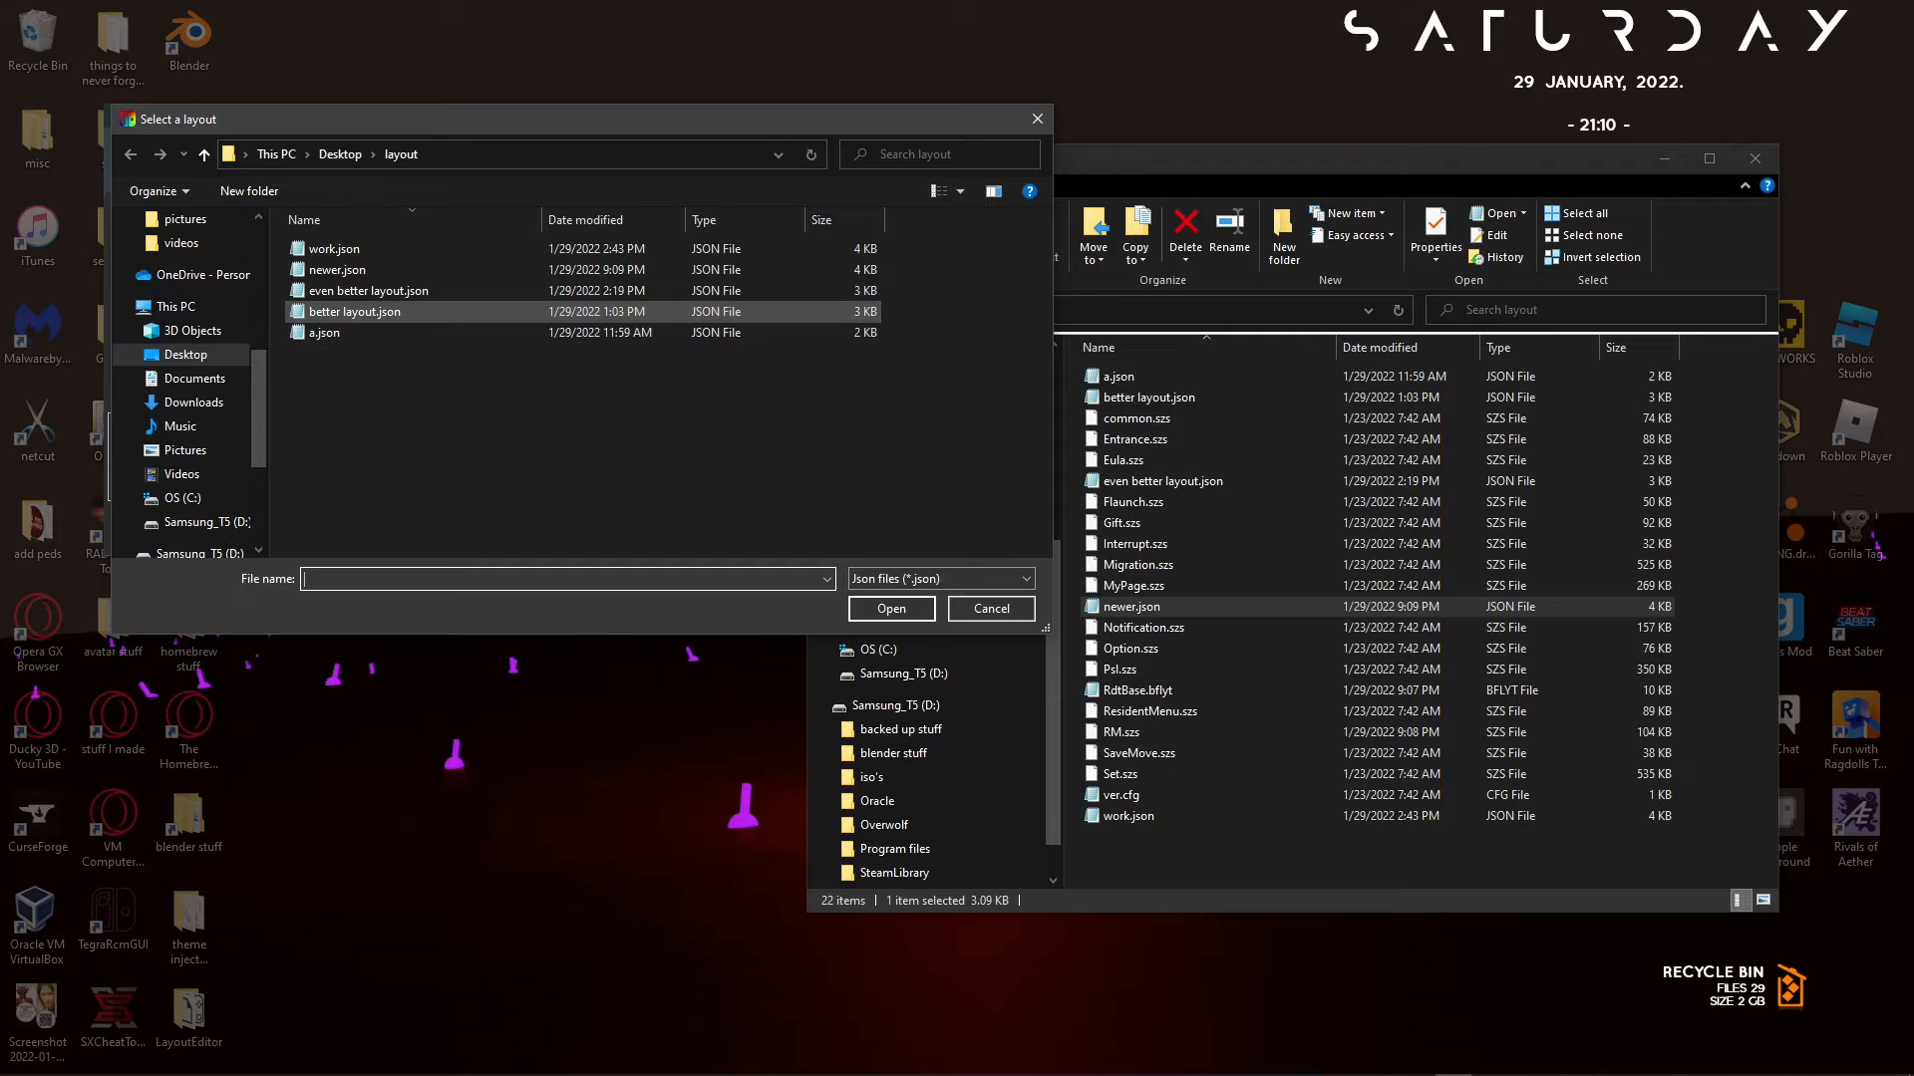
{"action": "double_click", "coordinate": [337, 270]}
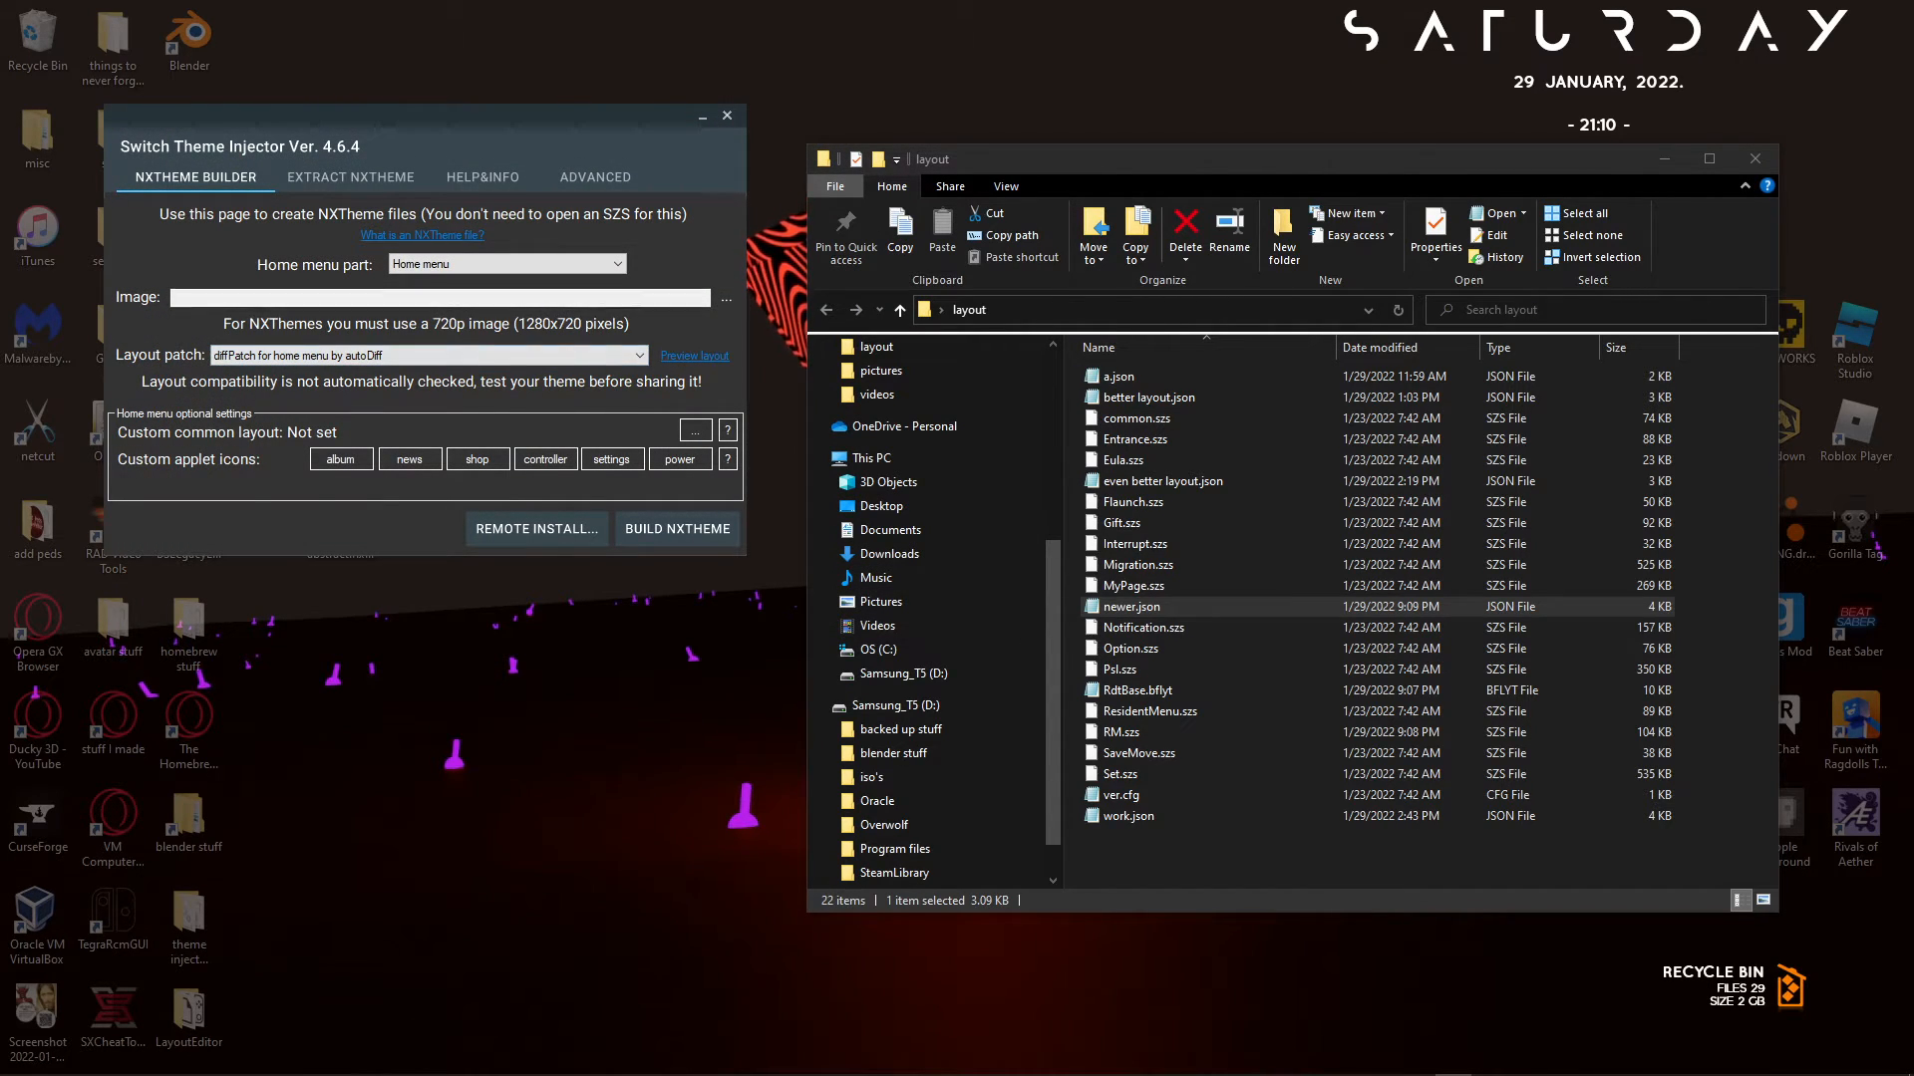
Choose abstract shatter0153 (1).jpg from the videos folder in blender stuff on Samsung_T5 (D:) as the theme's background image.
{"action": "left_click", "coordinate": [725, 299]}
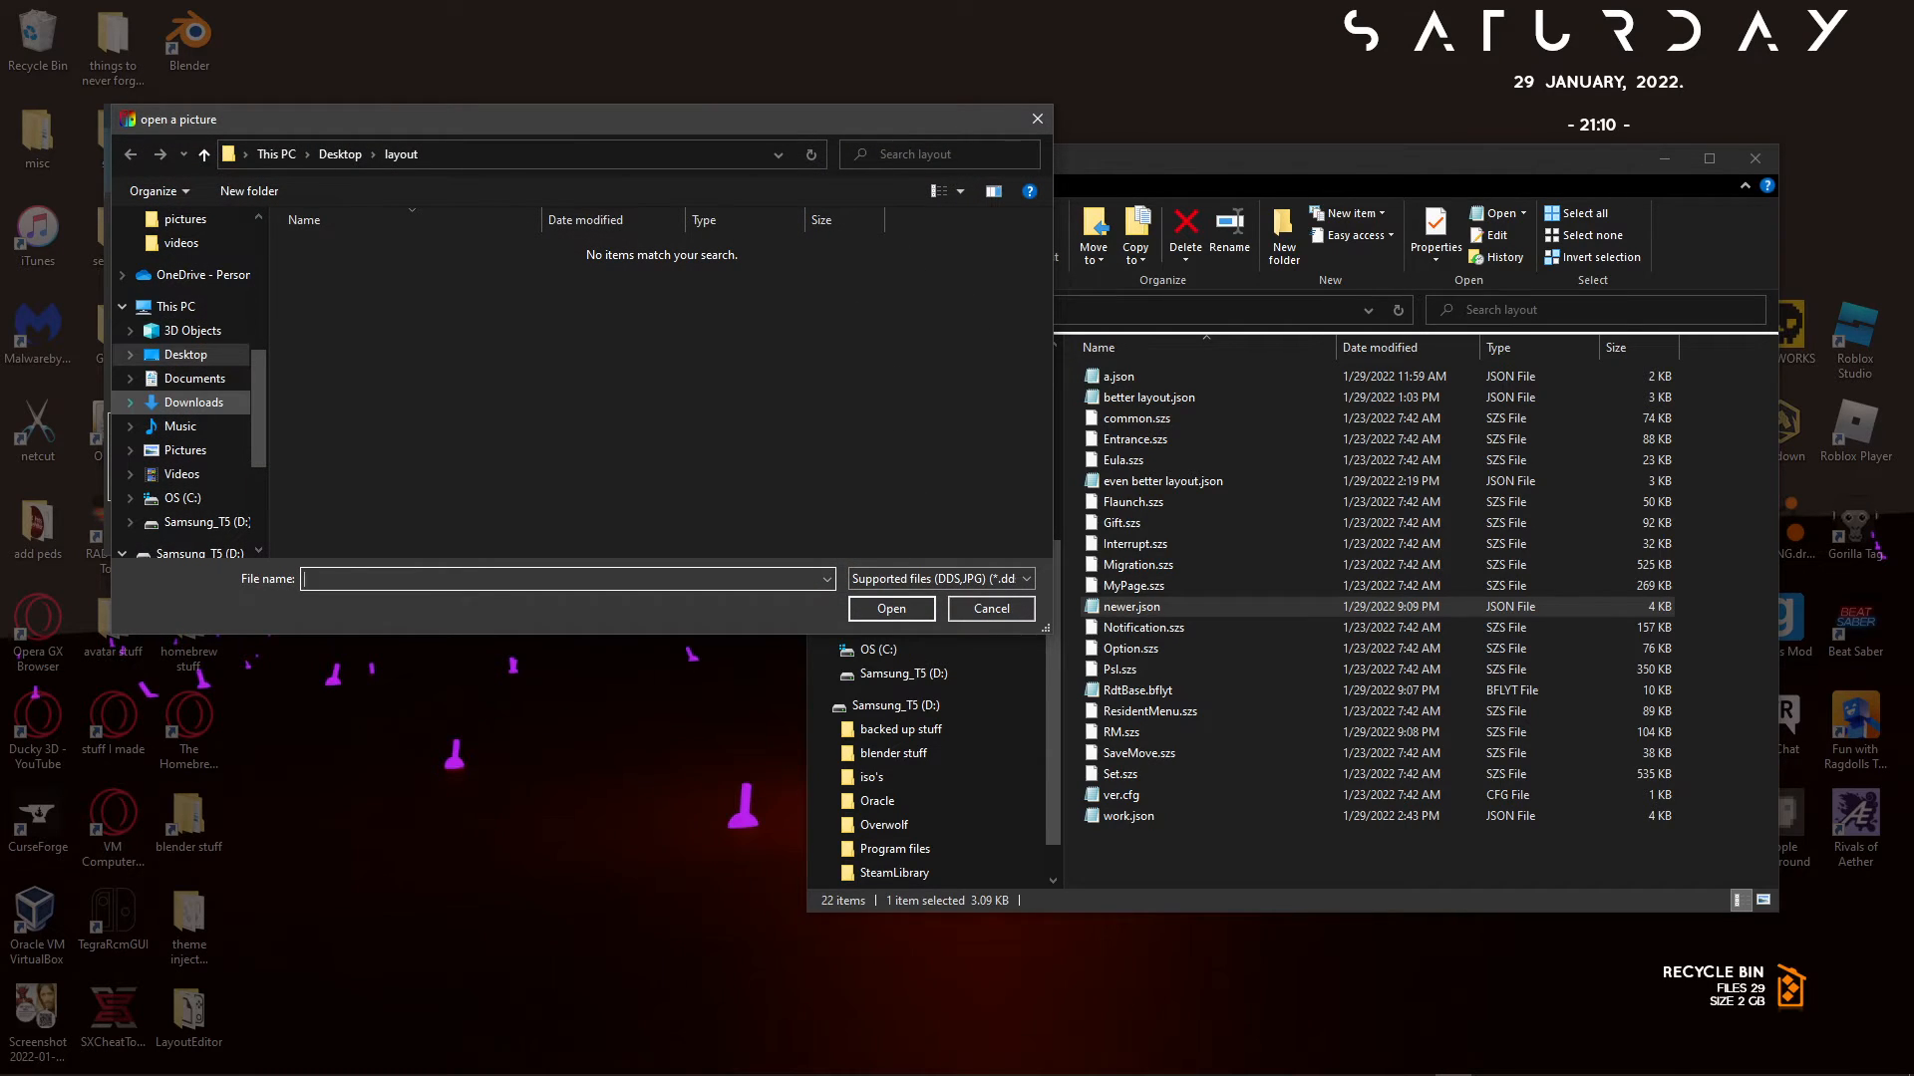
{"action": "left_click", "coordinate": [207, 522]}
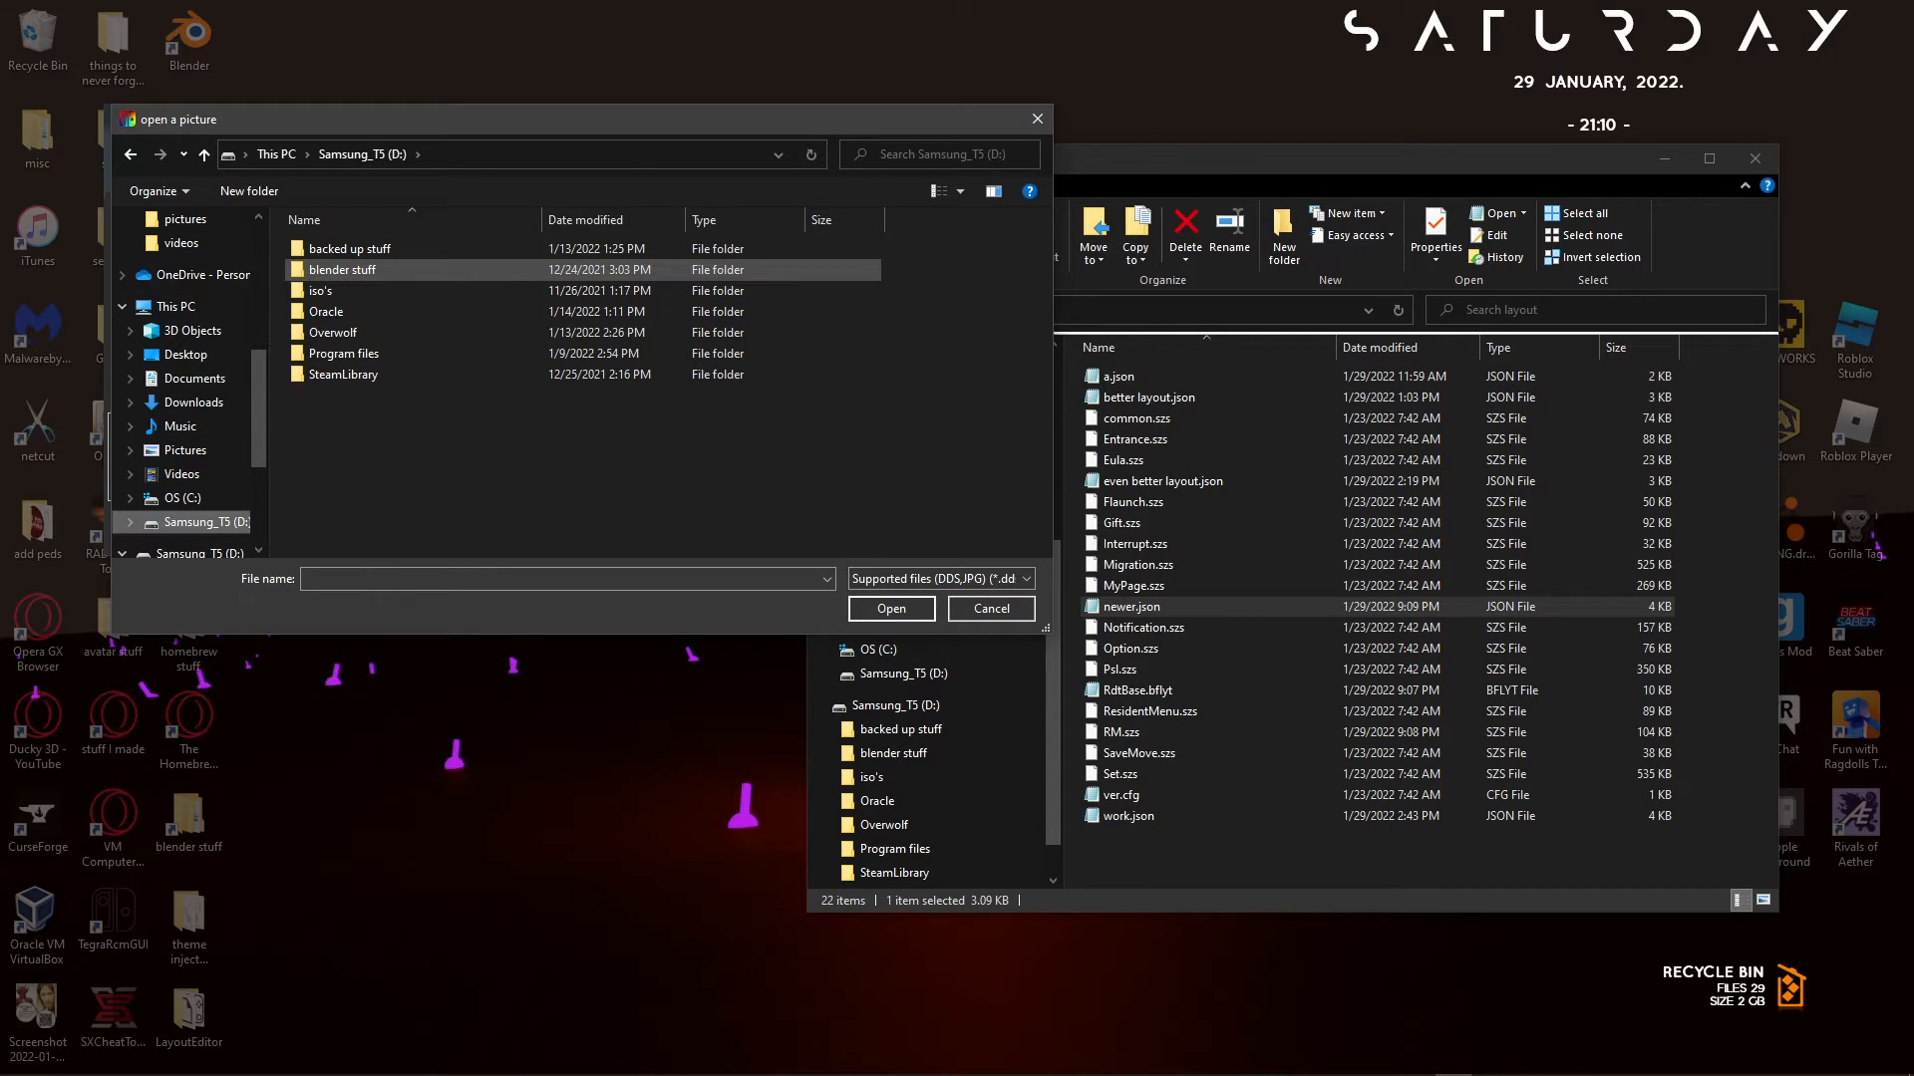
{"action": "left_click", "coordinate": [941, 579]}
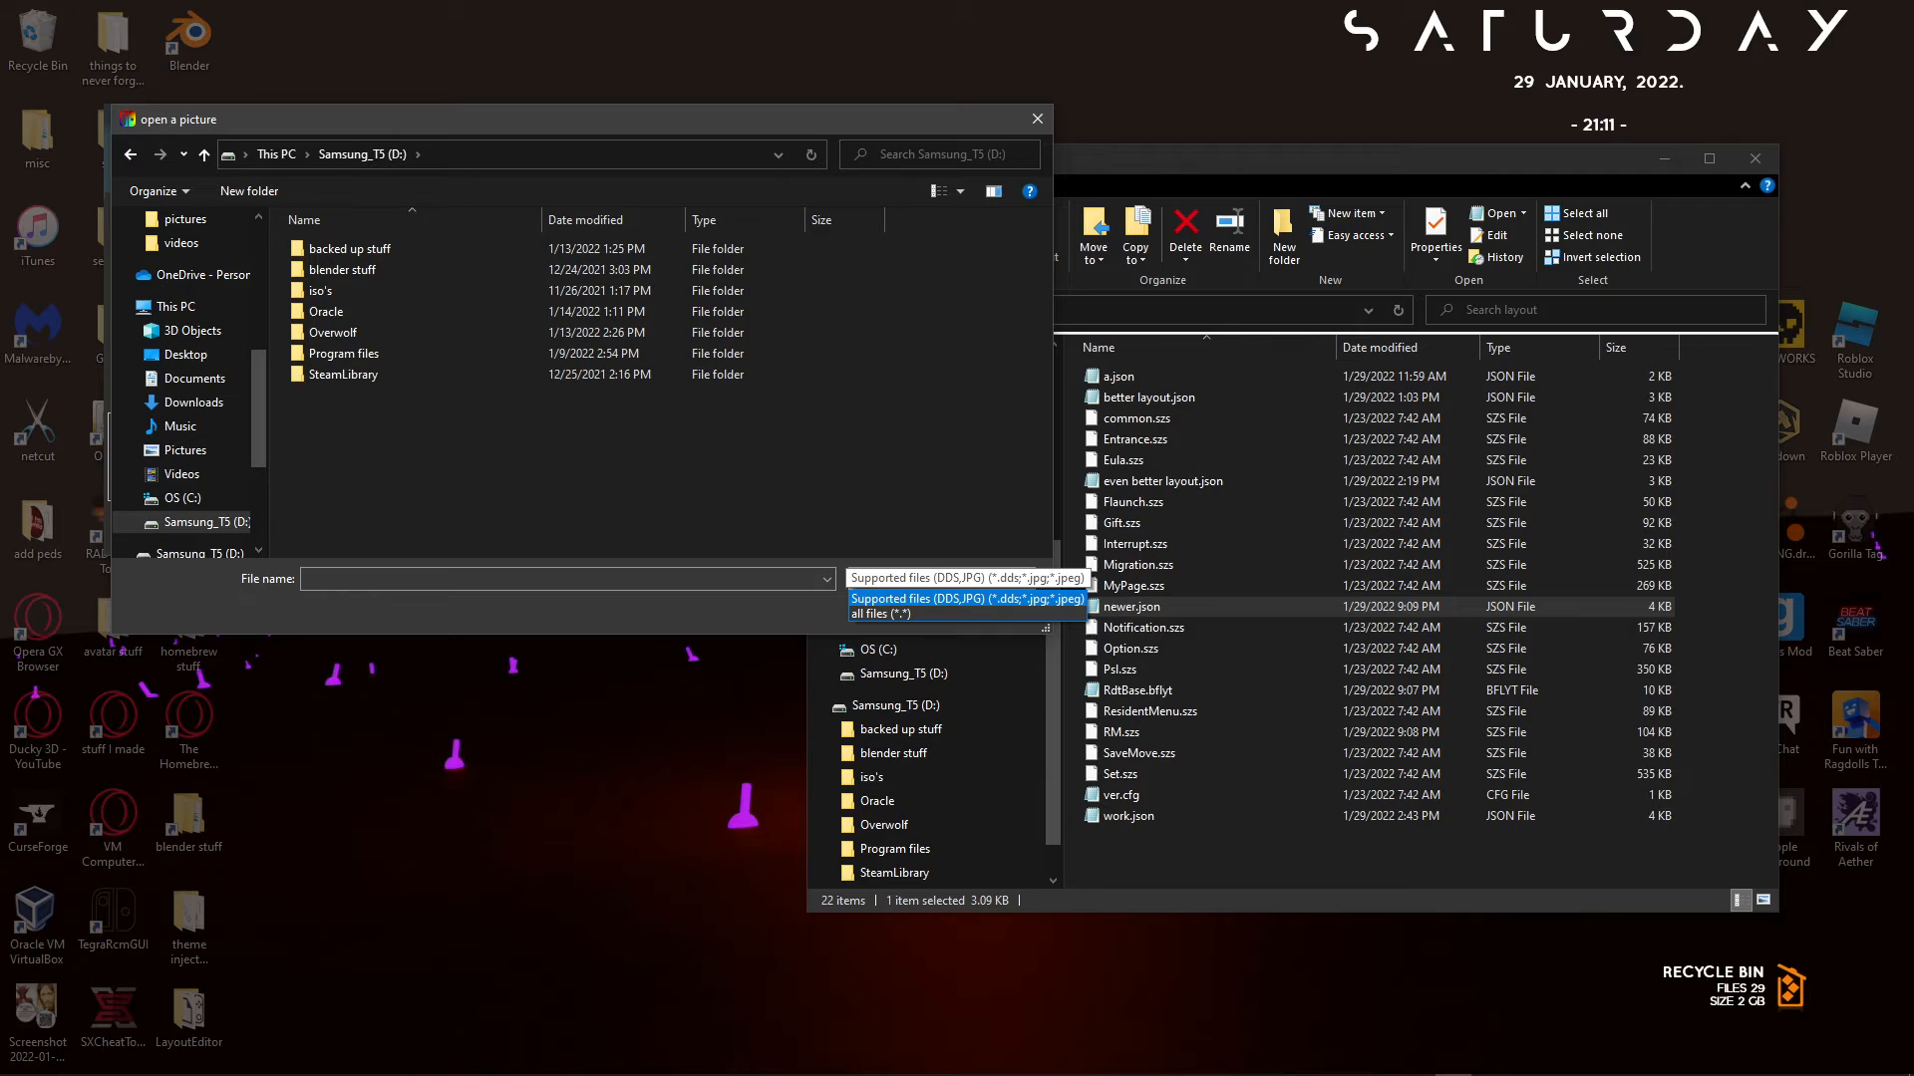
{"action": "left_click", "coordinate": [387, 251]}
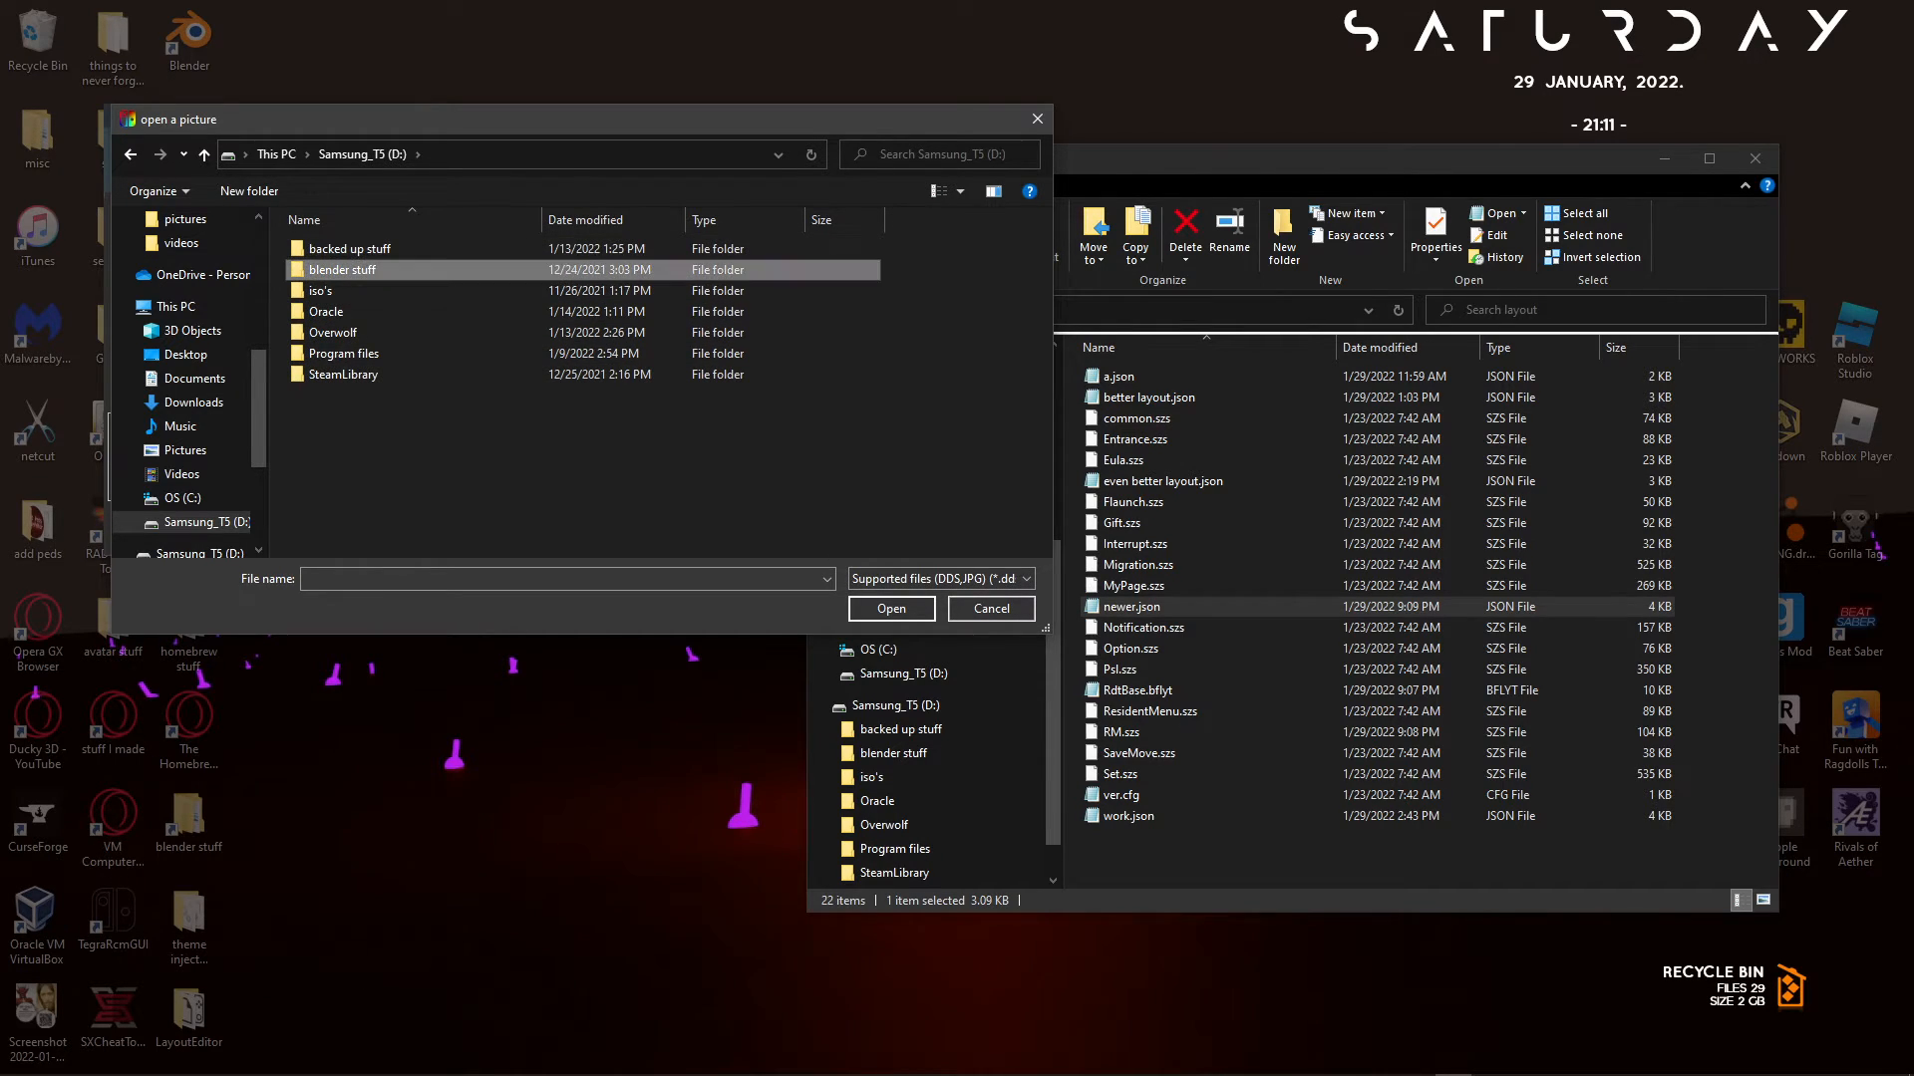
{"action": "double_click", "coordinate": [341, 269]}
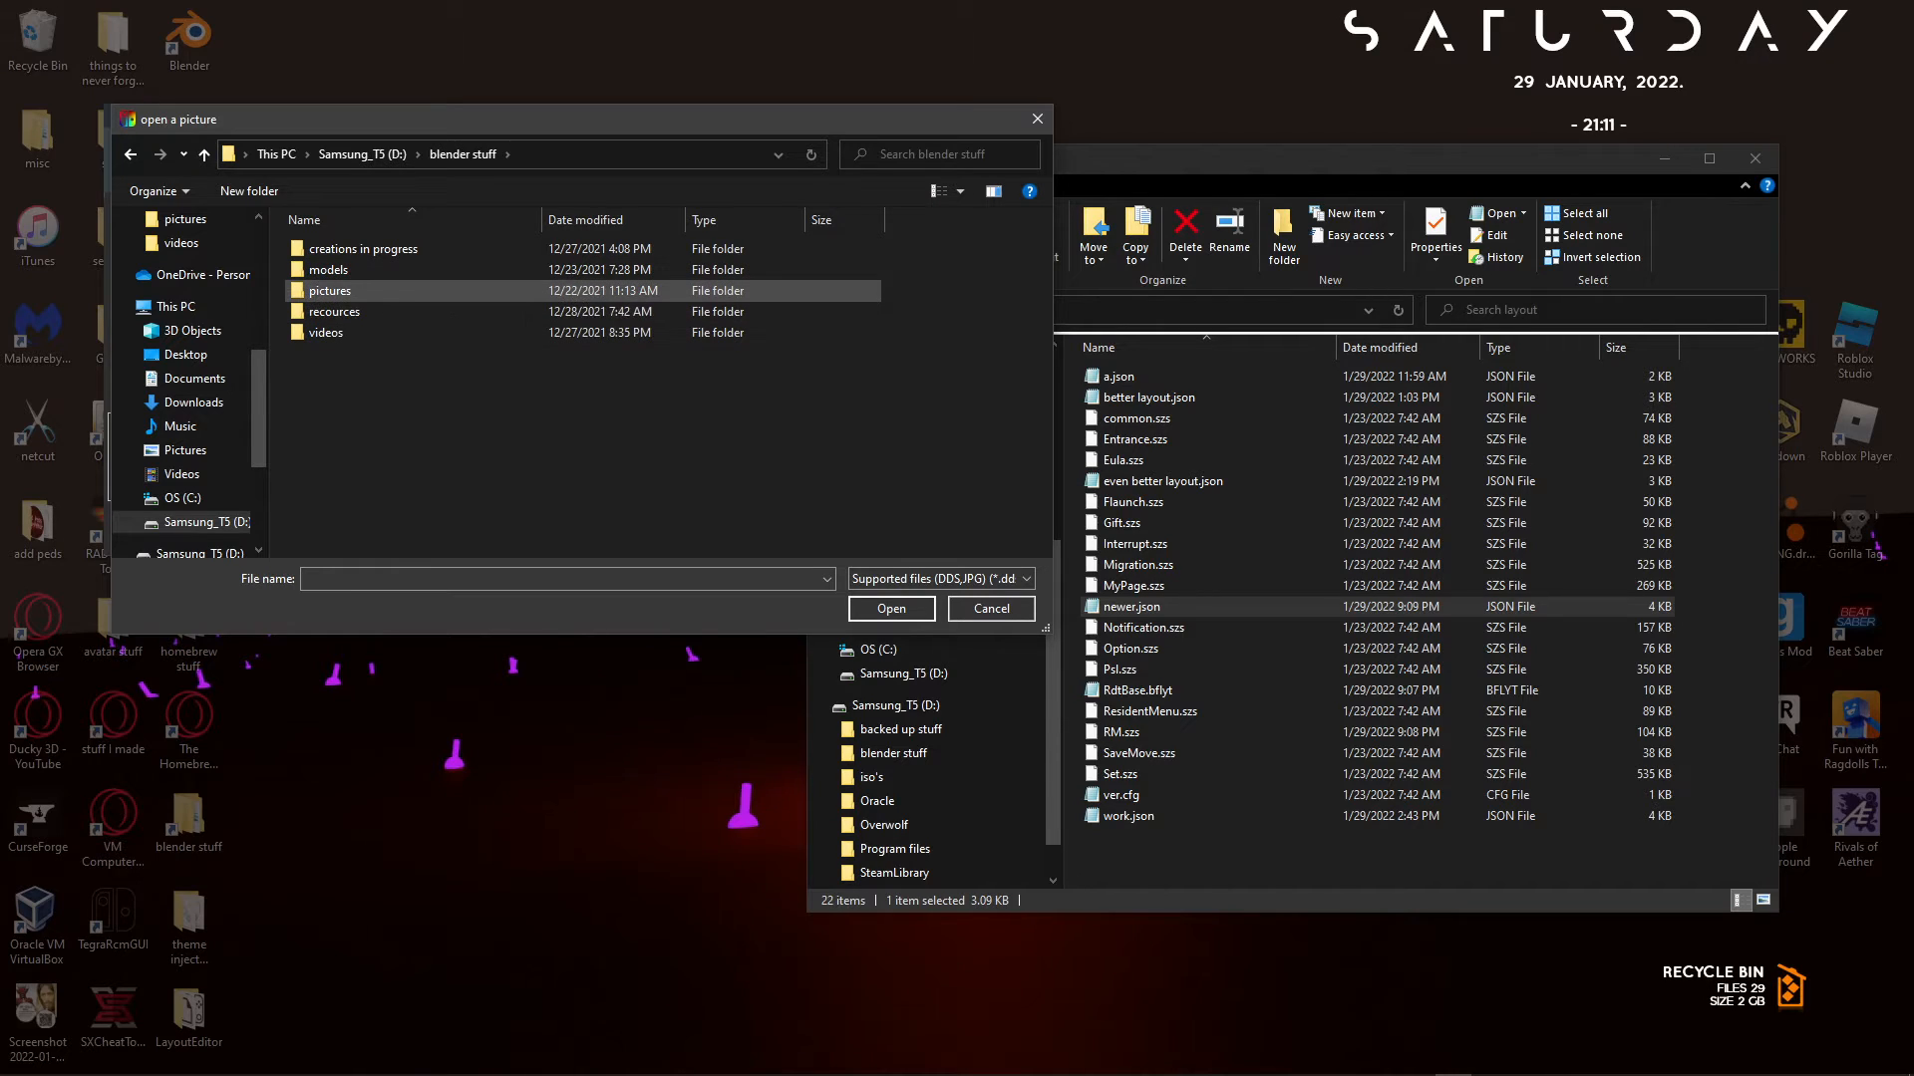
{"action": "double_click", "coordinate": [326, 332]}
{"action": "double_click", "coordinate": [338, 284]}
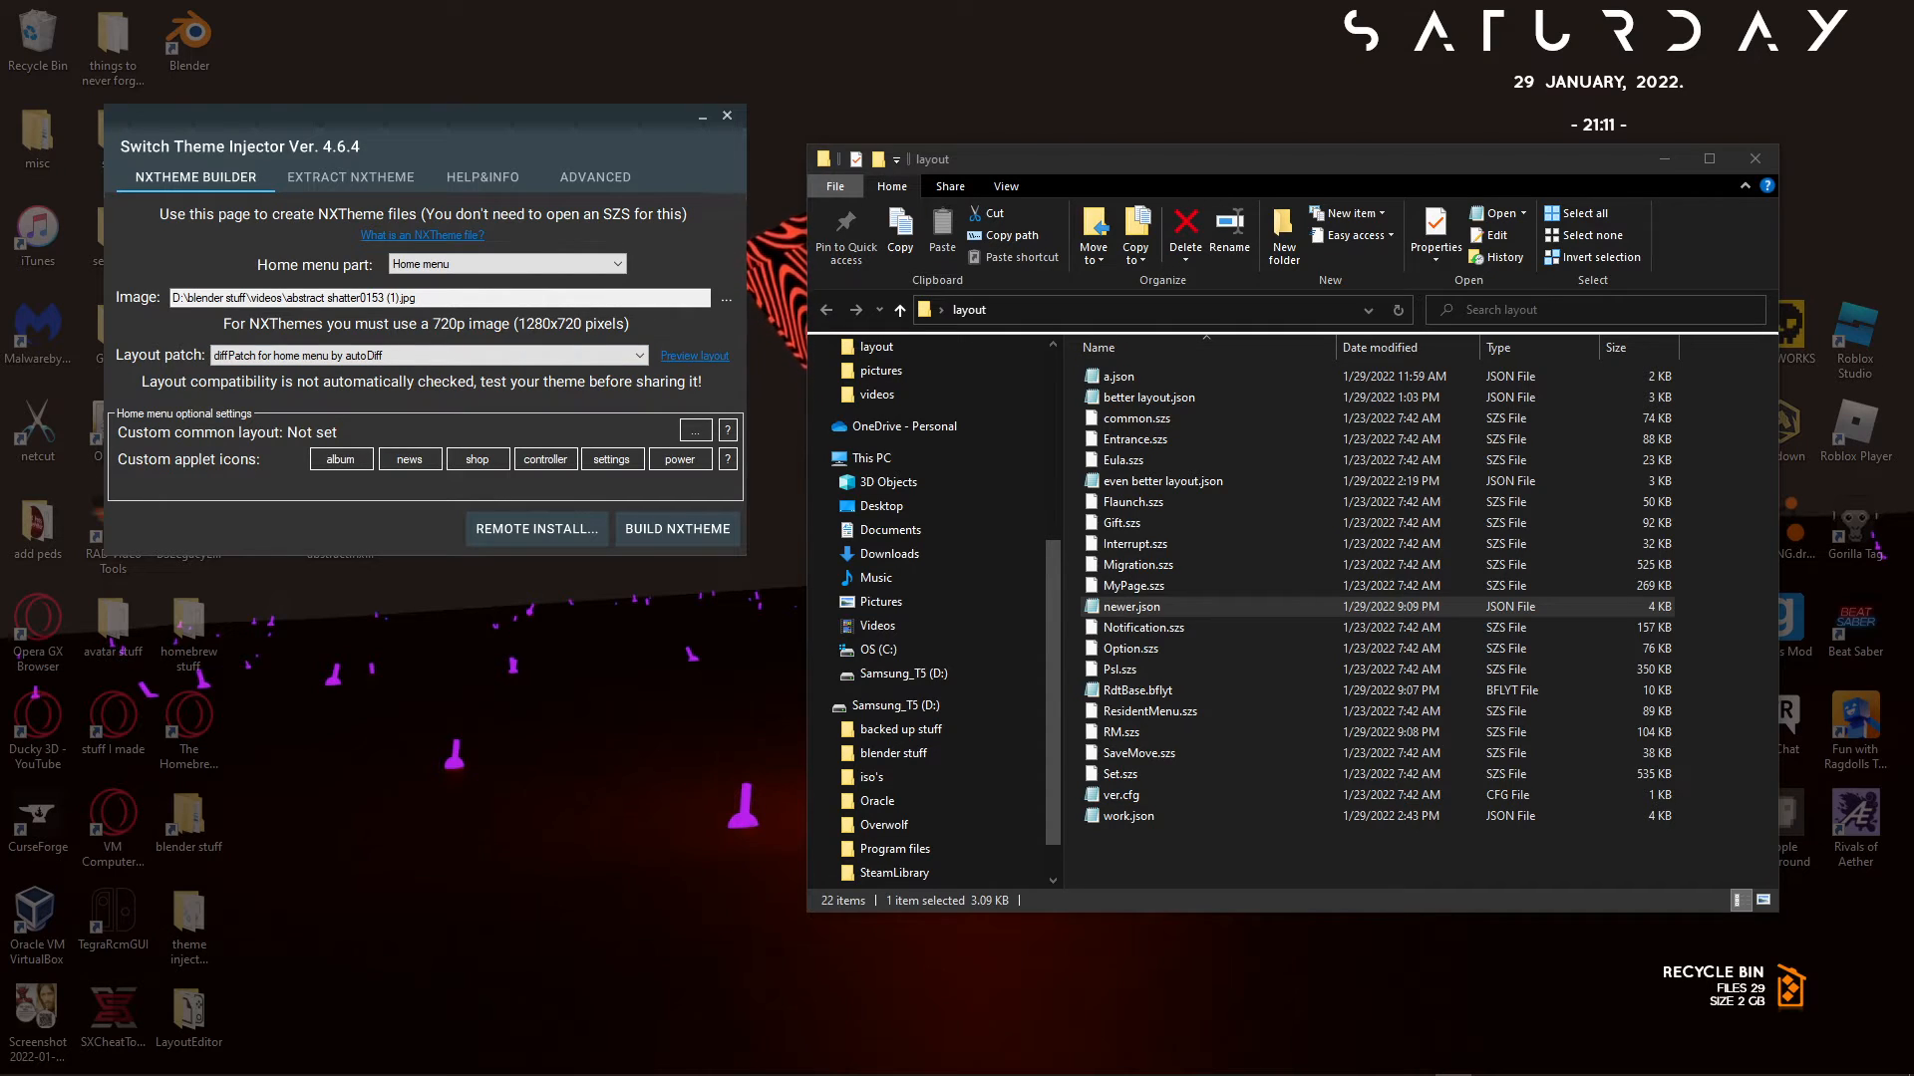
Build the NXTheme with abstract as the theme name and fill in the author's name.
{"action": "left_click", "coordinate": [678, 529]}
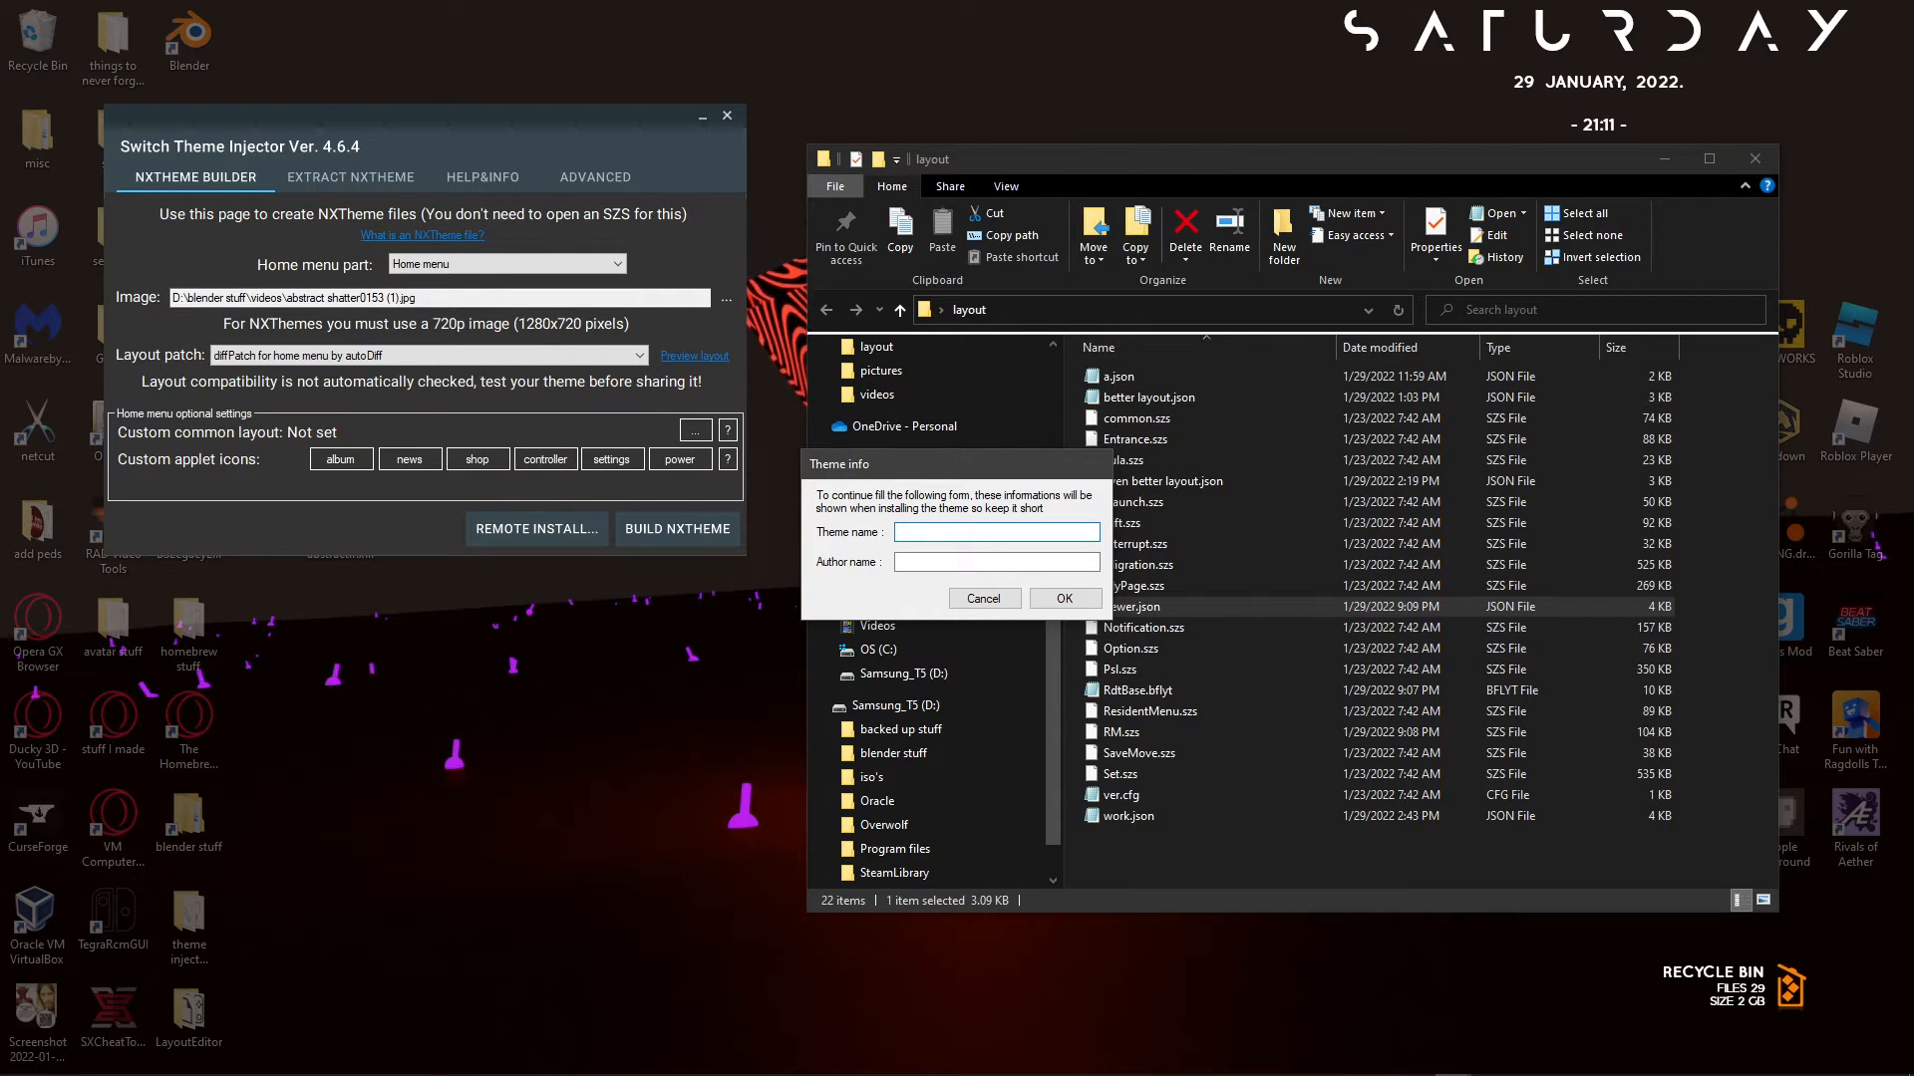
{"action": "left_click", "coordinate": [983, 598]}
{"action": "left_click_drag", "start_coordinate": [519, 135], "coordinate": [1234, 159]}
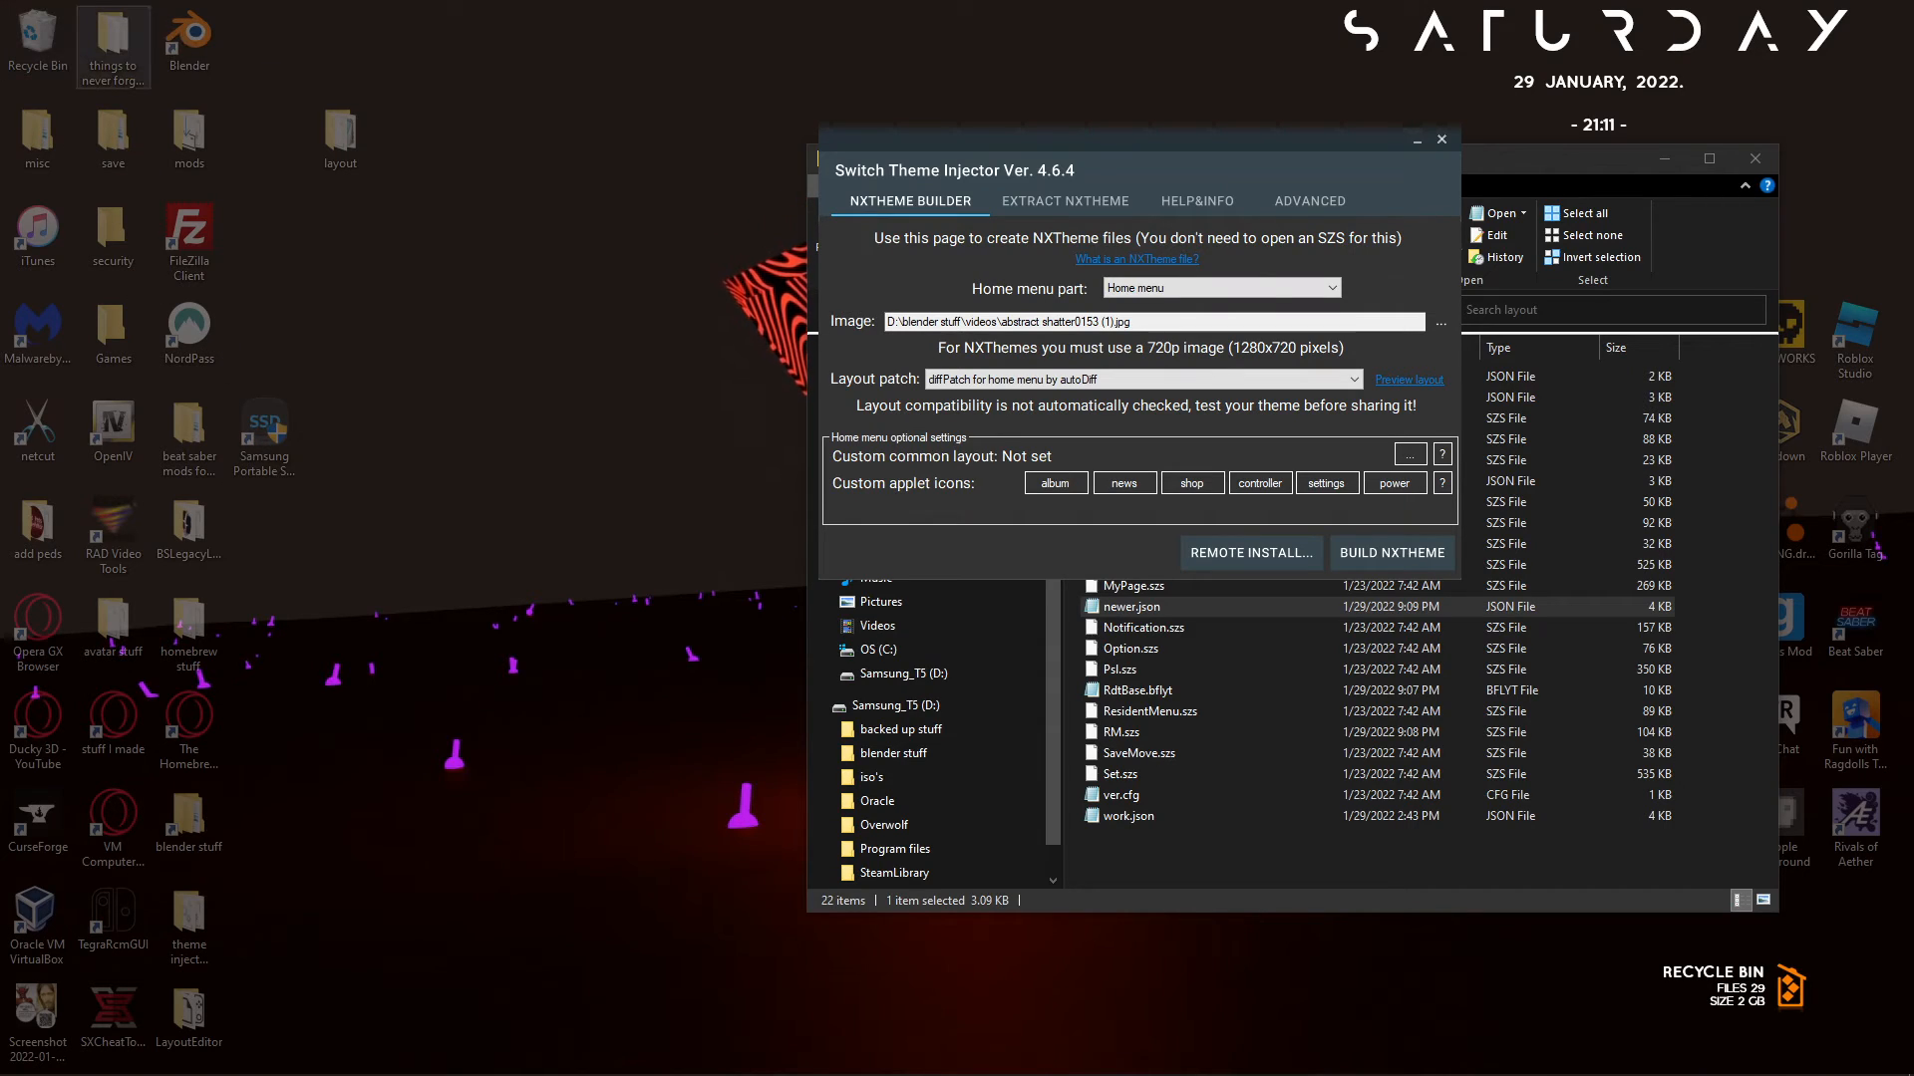
{"action": "left_click", "coordinate": [1392, 553]}
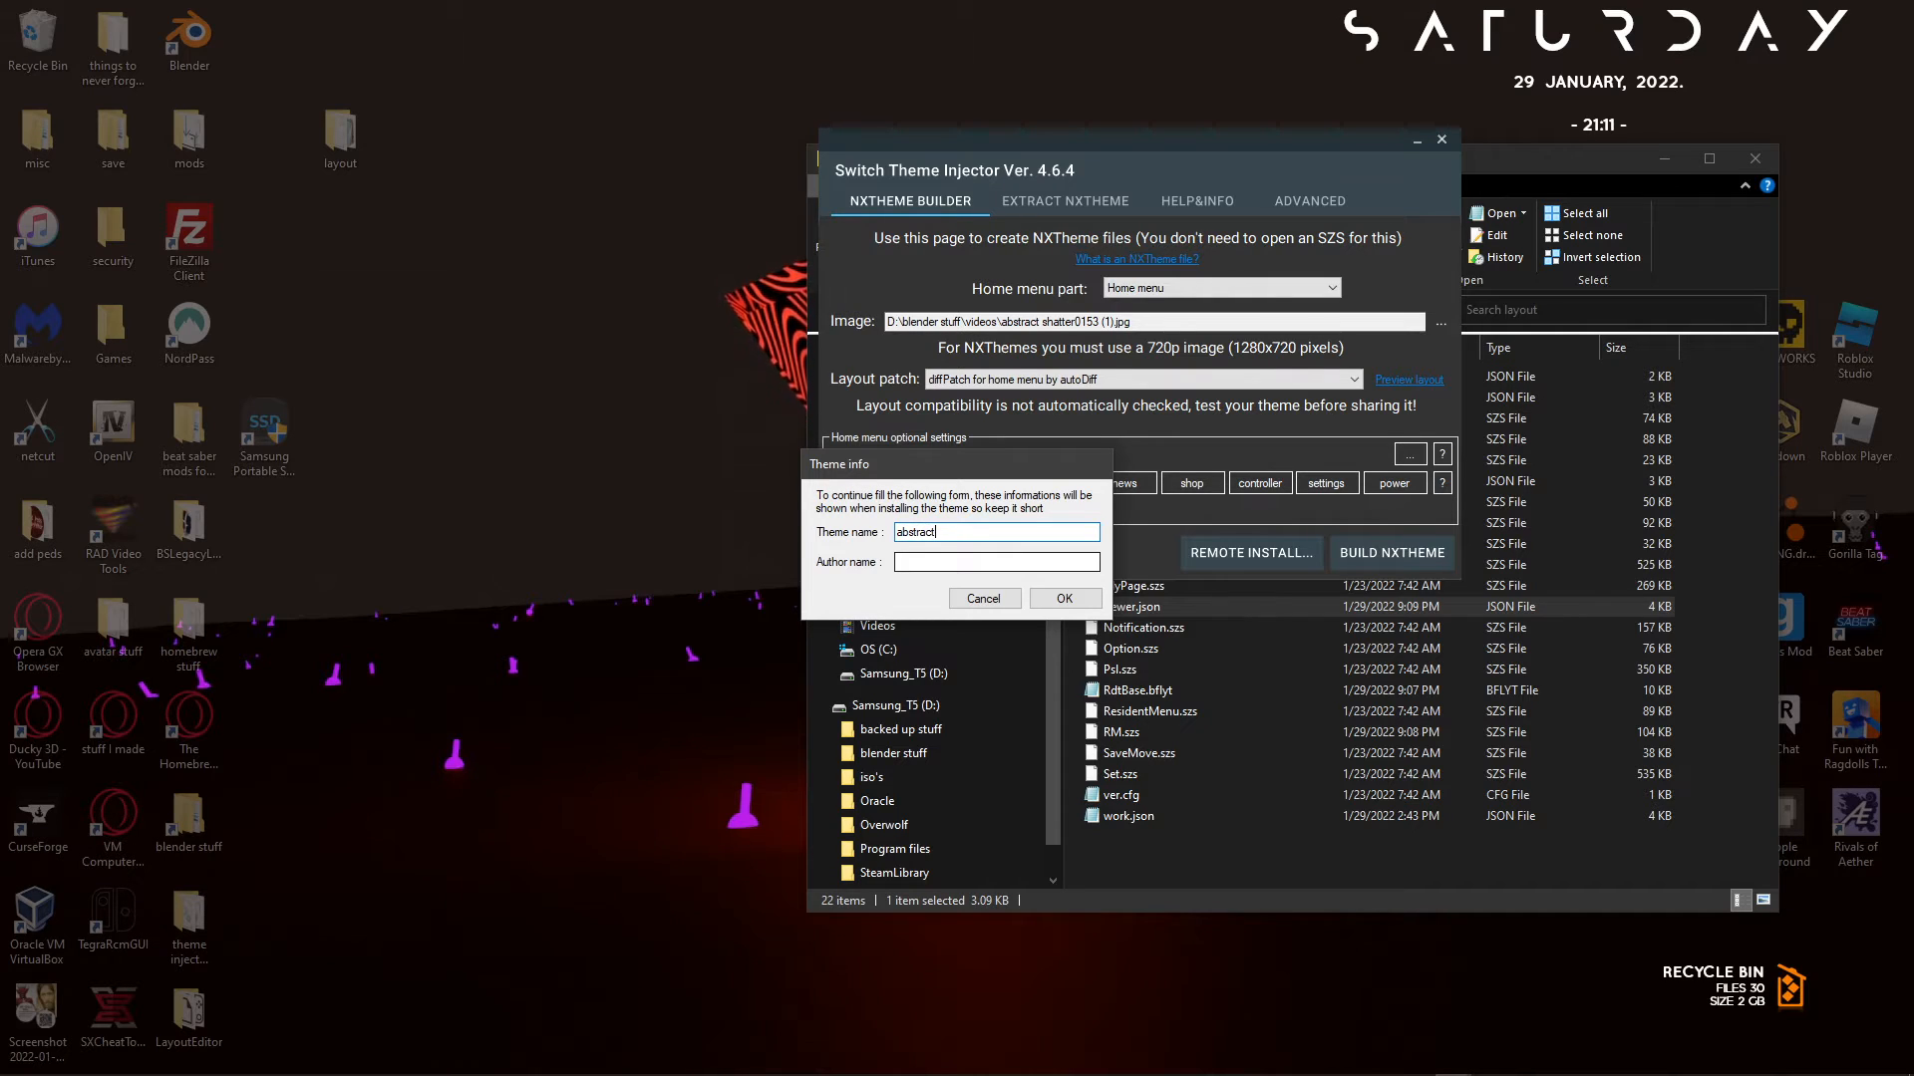
{"action": "left_click", "coordinate": [996, 562]}
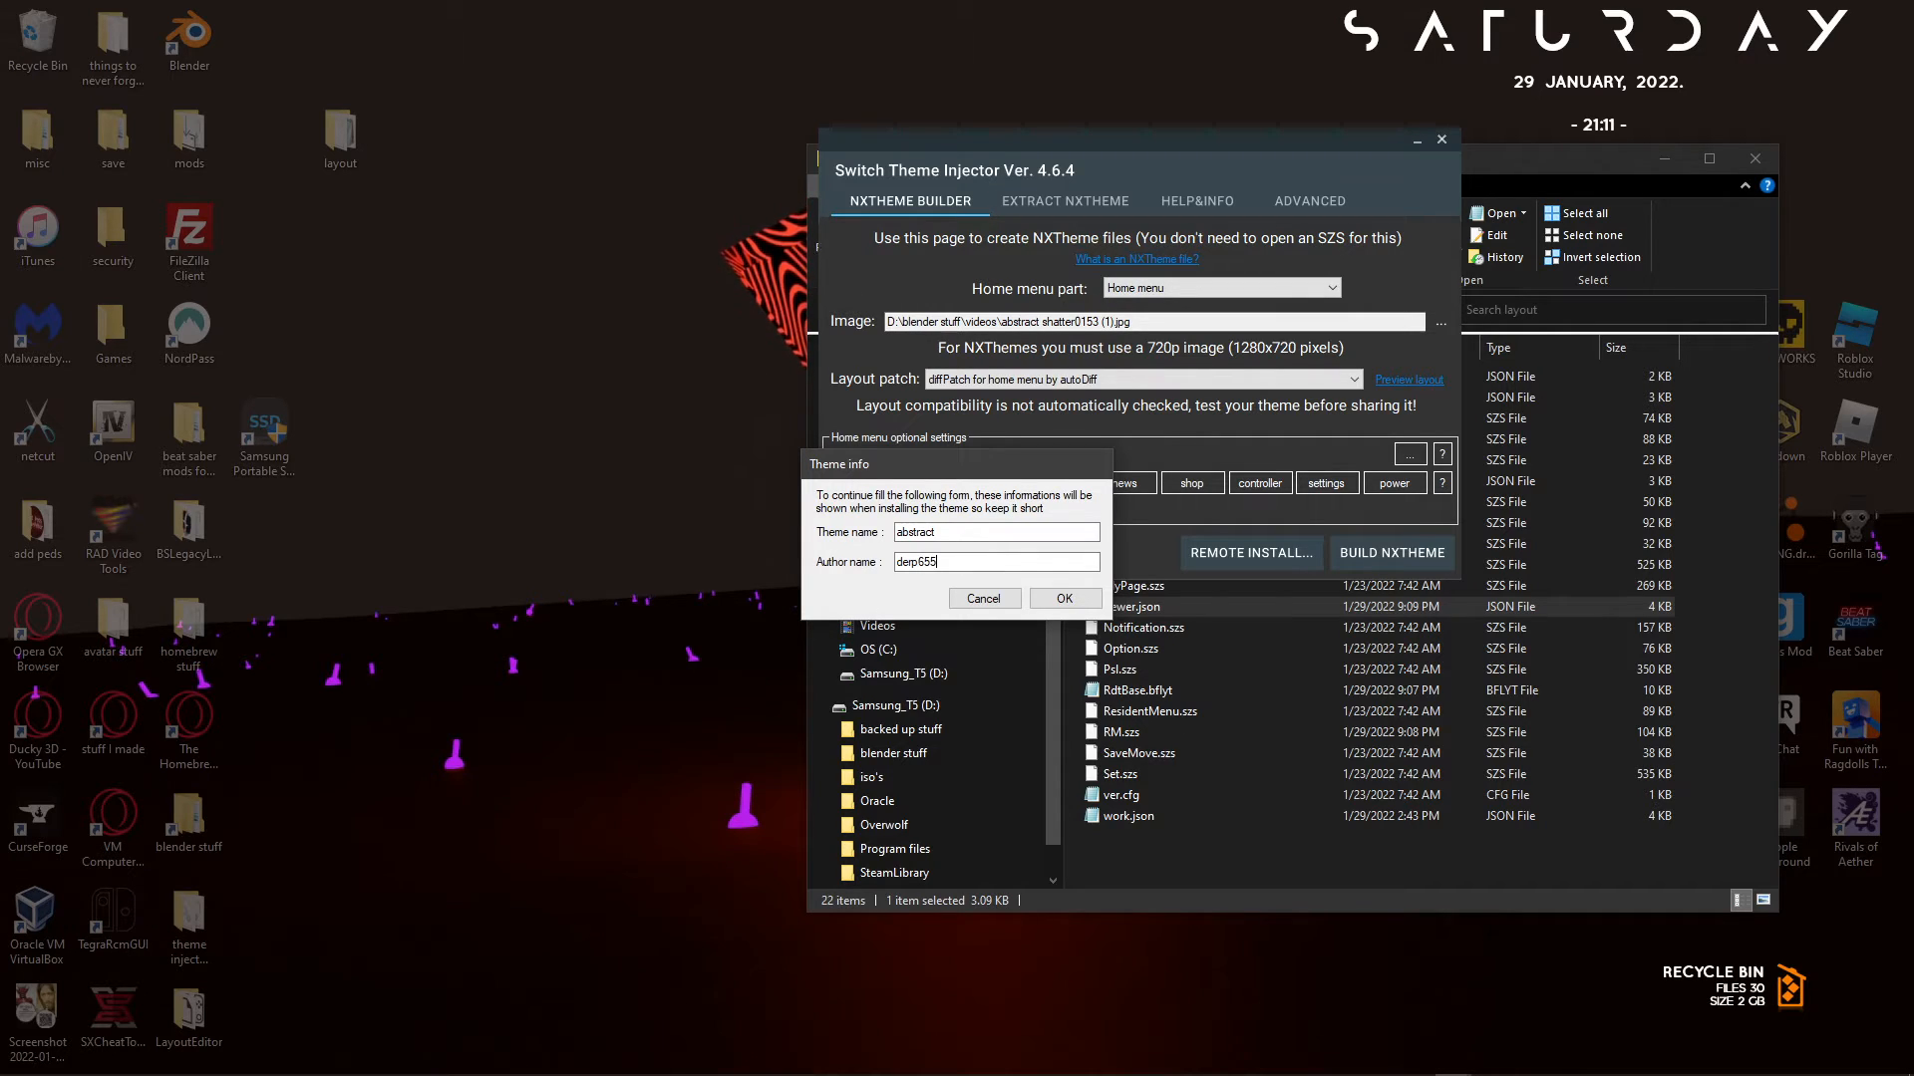
{"action": "type", "text": "derp655129"}
{"action": "left_click", "coordinate": [1064, 598]}
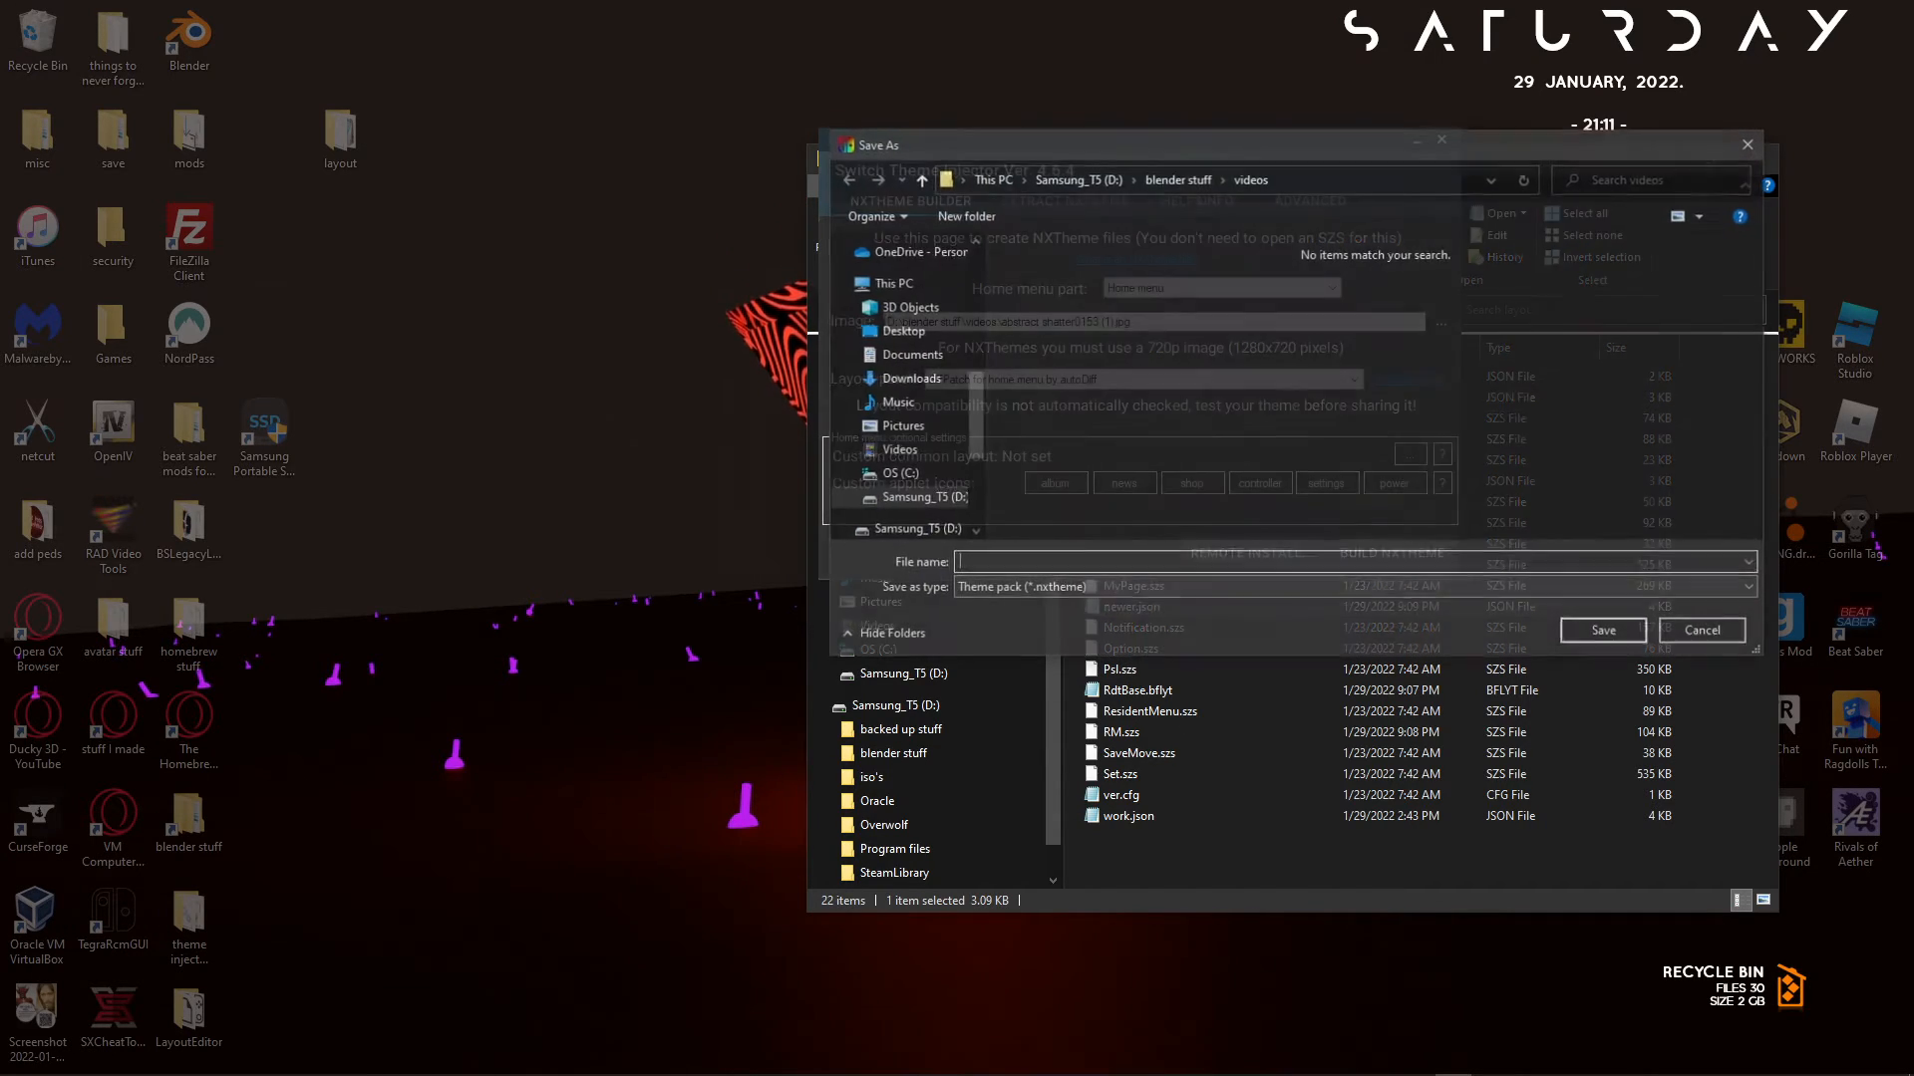
Save the theme pack as abstract in the videos folder.
{"action": "type", "text": "ab"}
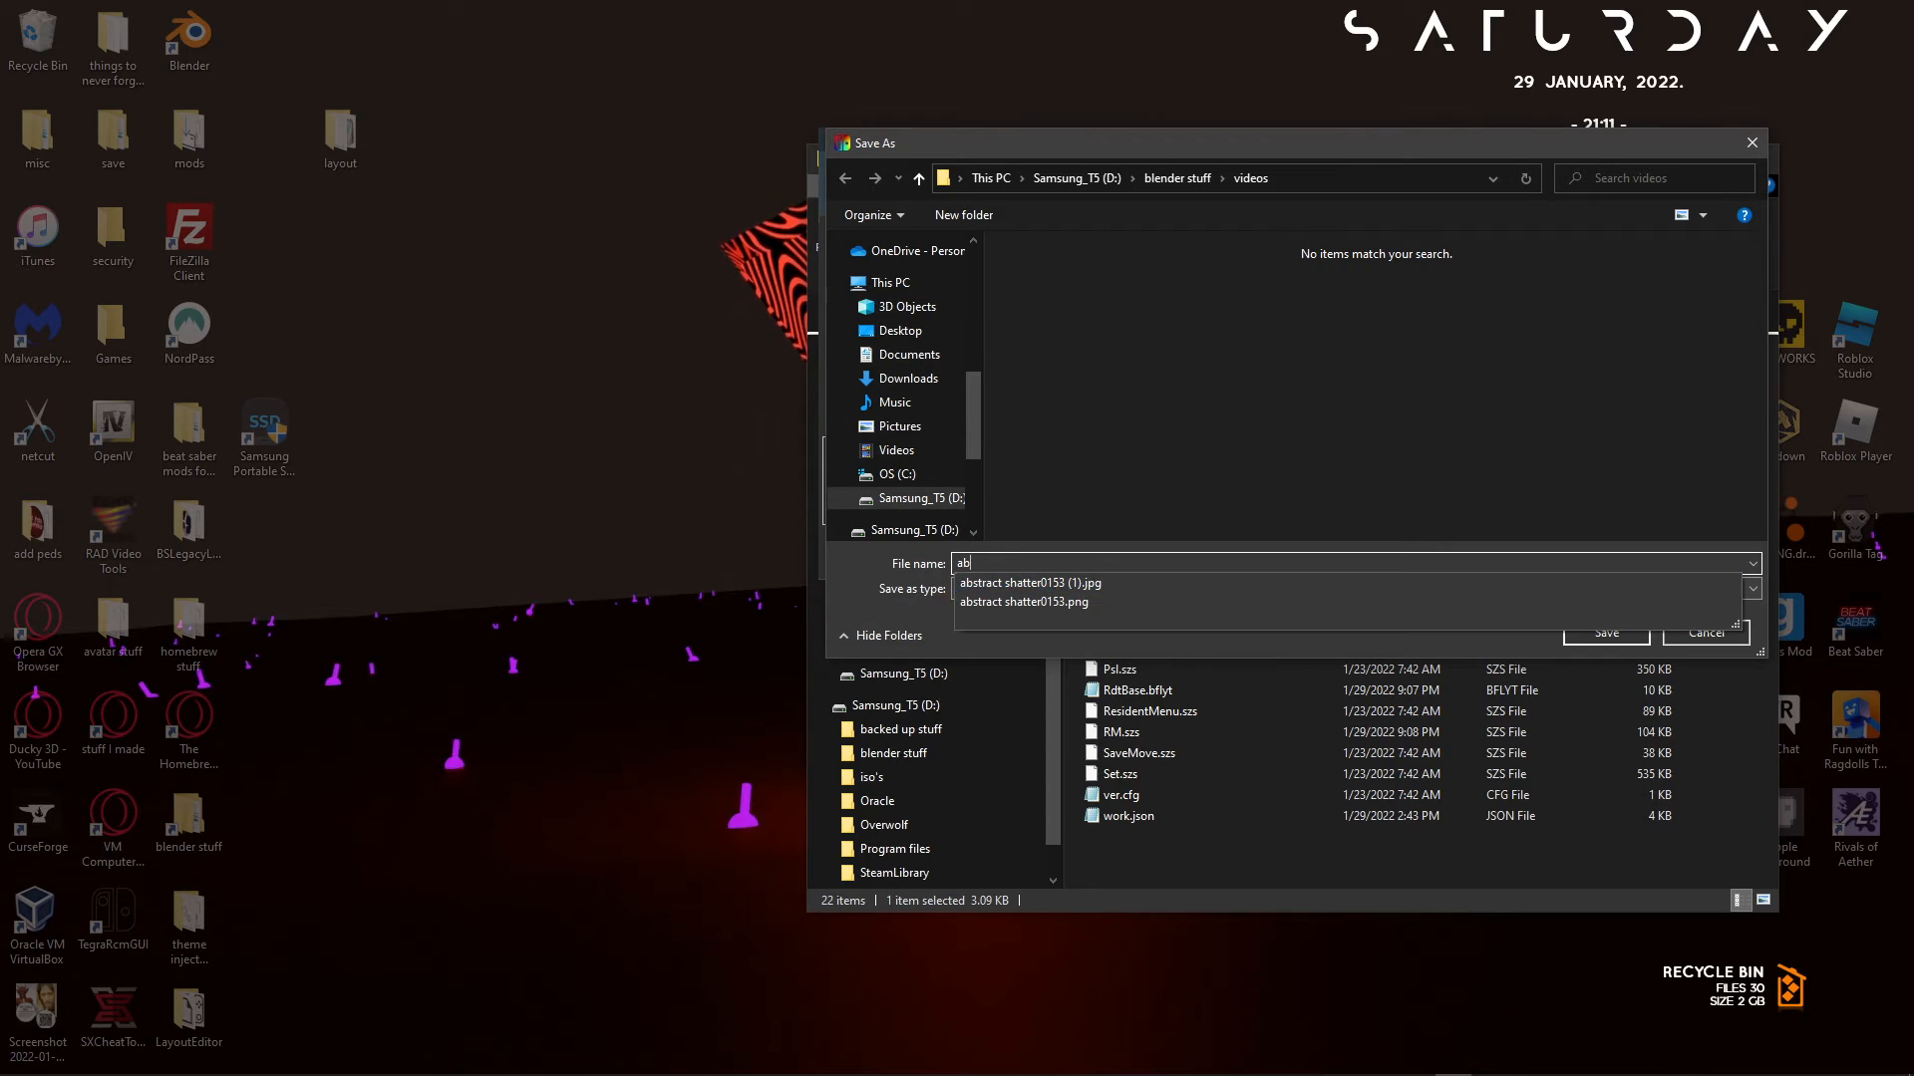
{"action": "type", "text": "stract"}
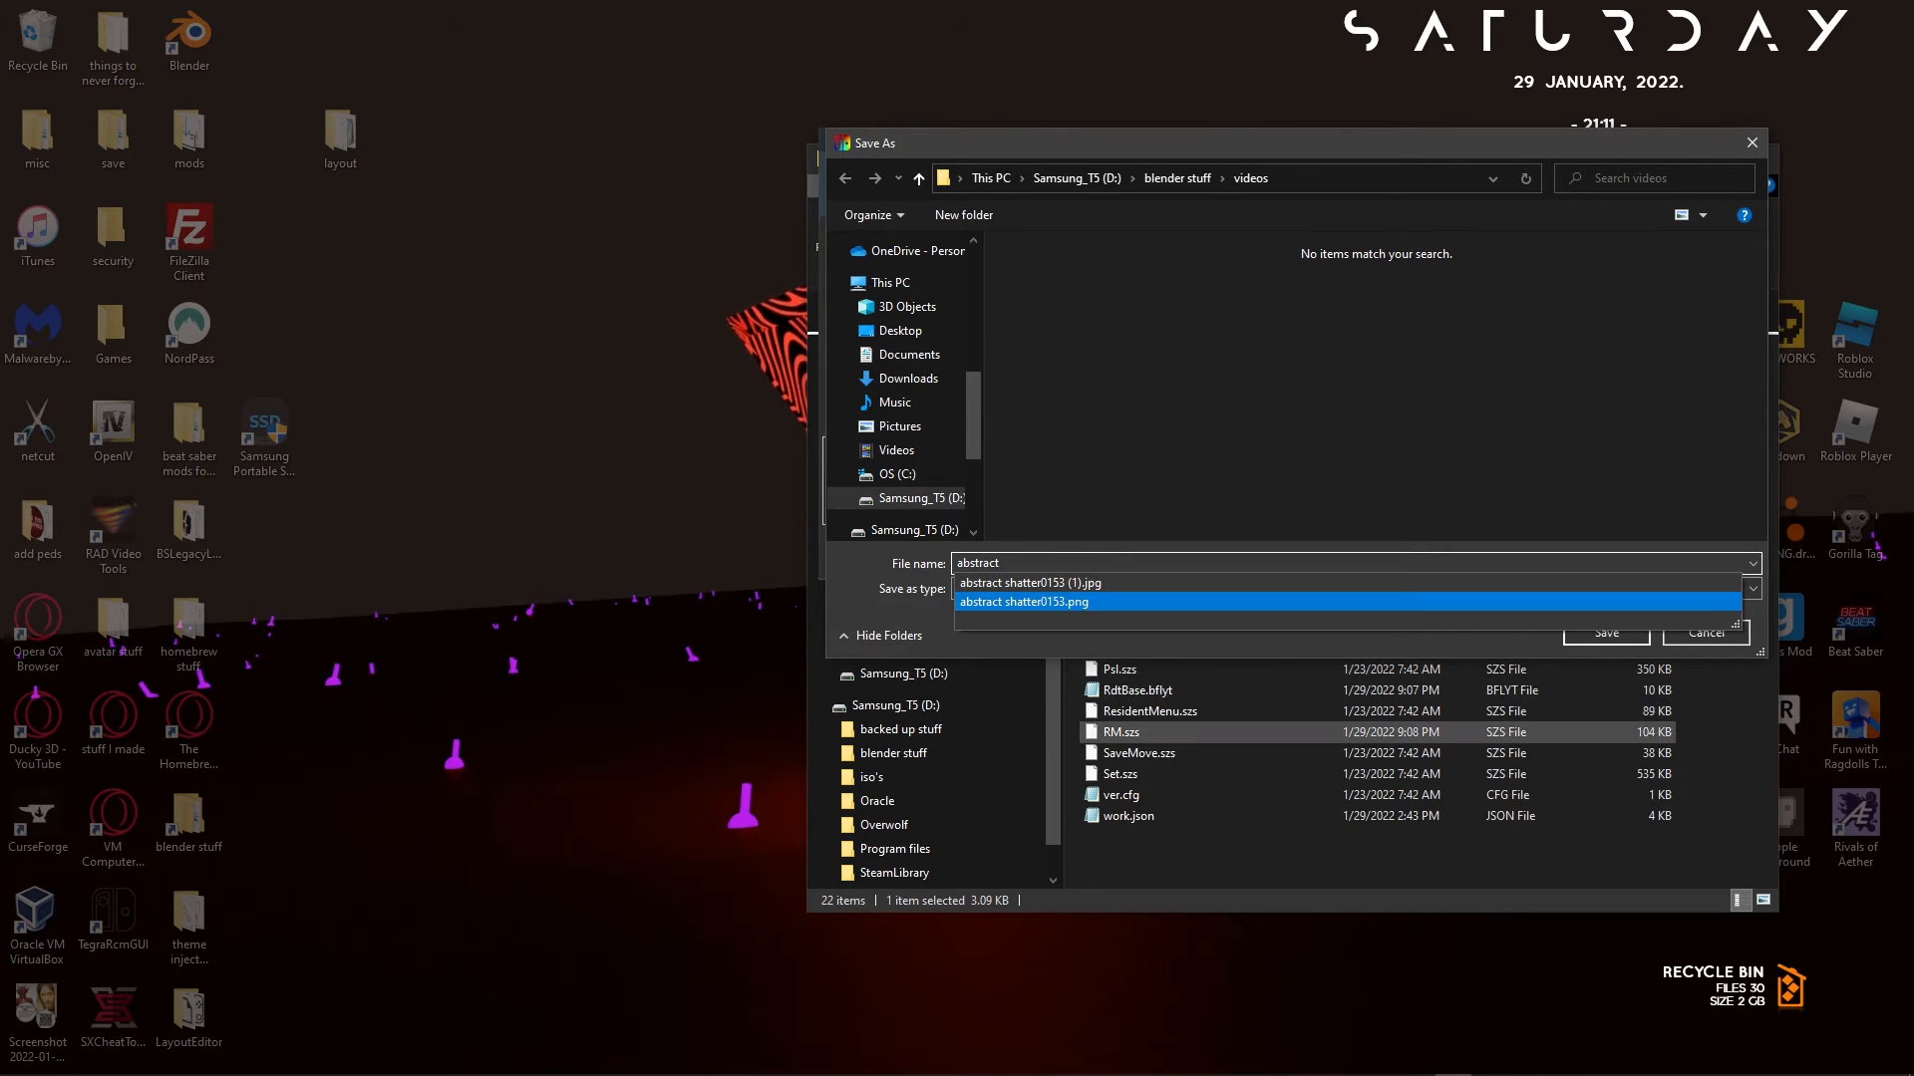
{"action": "key", "text": "Return"}
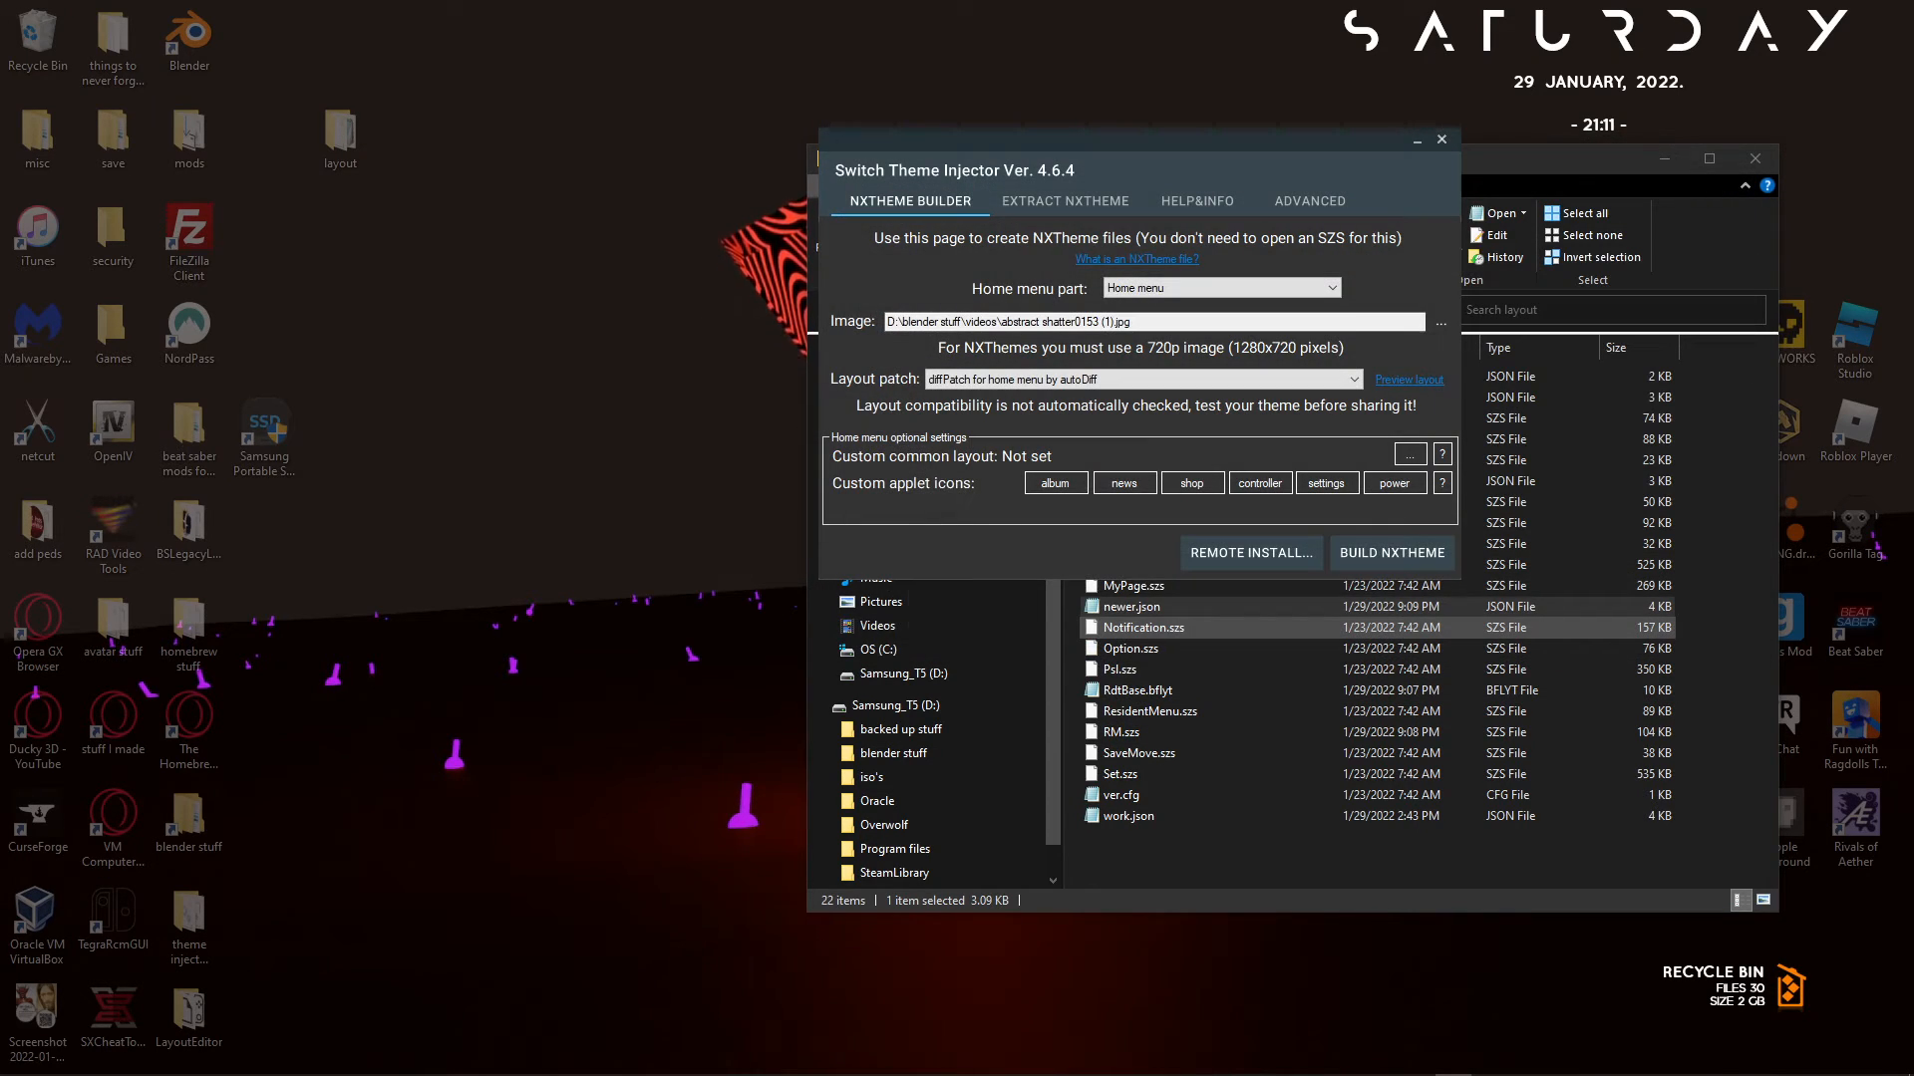
Switch to File Explorer and copy abstract.nxtheme from the videos folder in blender stuff to the desktop.
{"action": "left_click", "coordinate": [971, 608]}
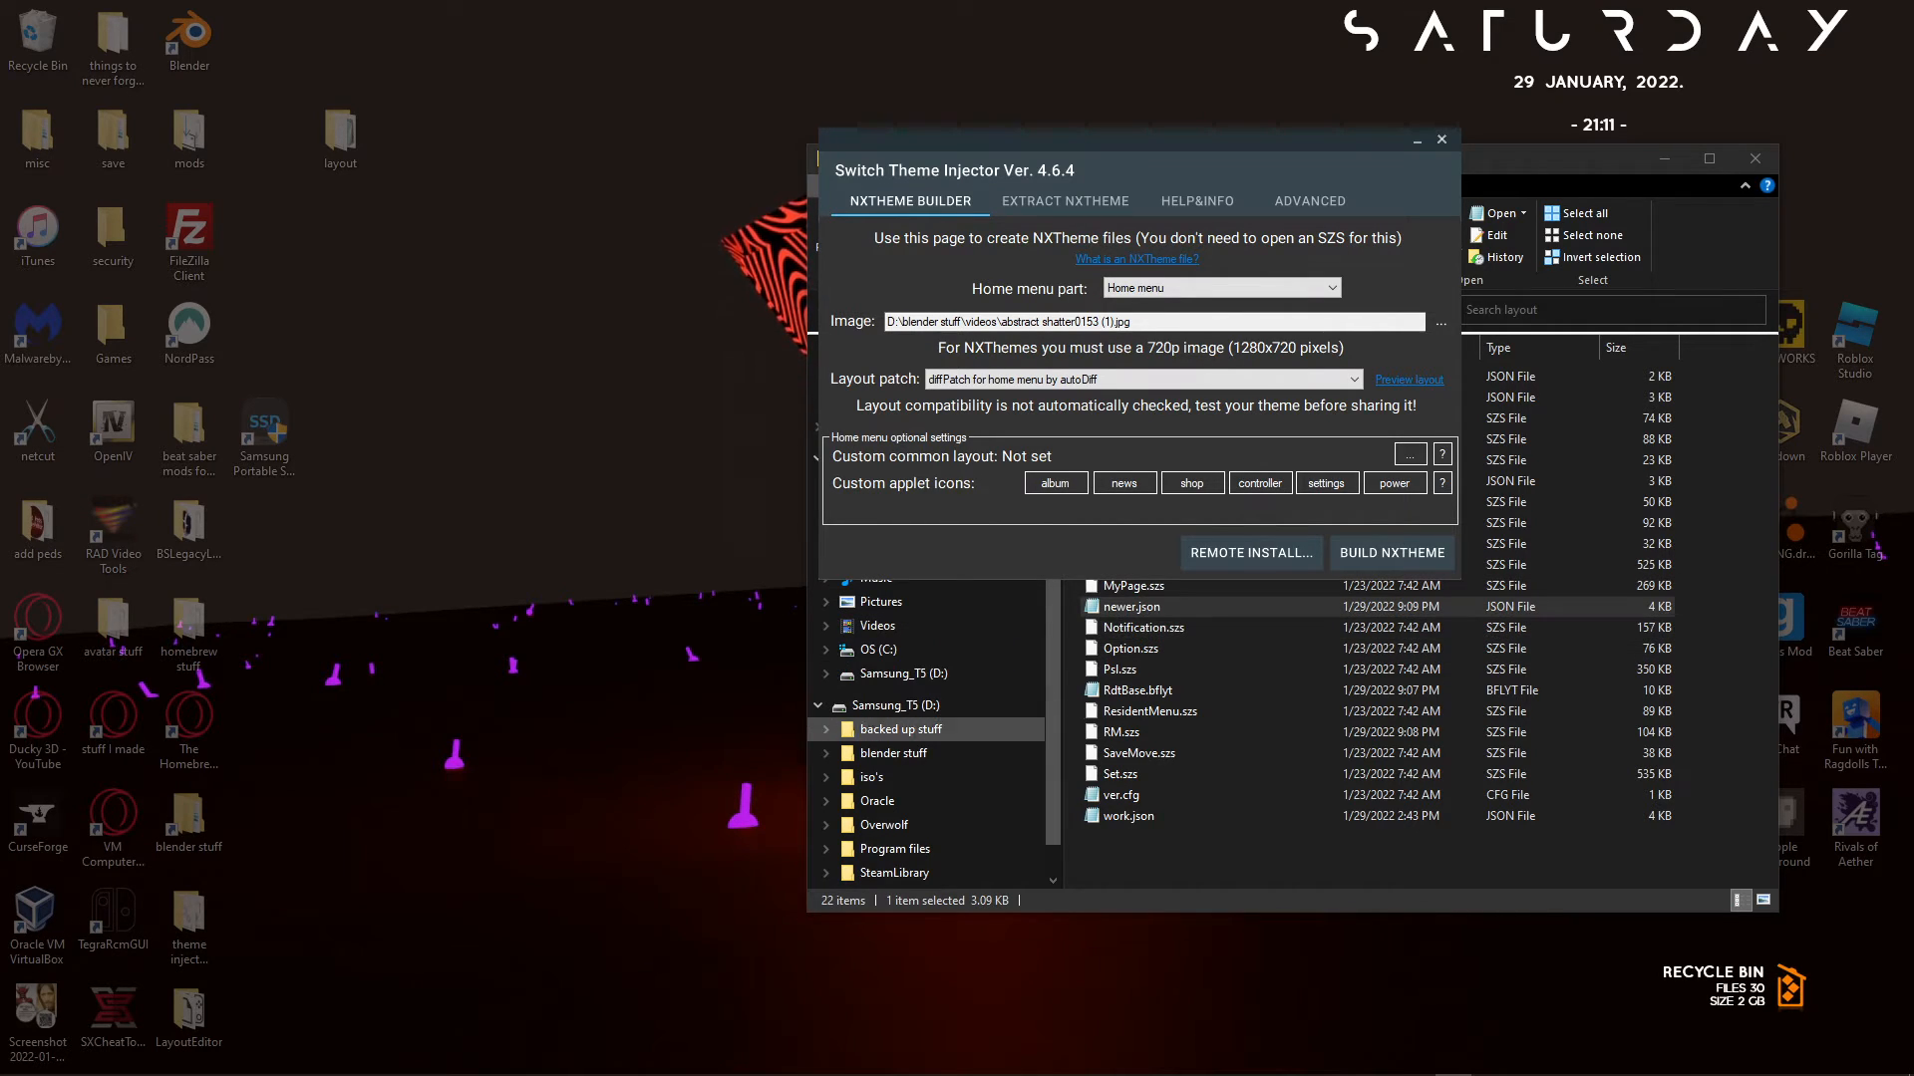
{"action": "left_click", "coordinate": [1167, 853]}
{"action": "left_click_drag", "start_coordinate": [989, 164], "coordinate": [1381, 299]}
{"action": "left_click", "coordinate": [916, 151]}
{"action": "left_click_drag", "start_coordinate": [917, 152], "coordinate": [895, 150]}
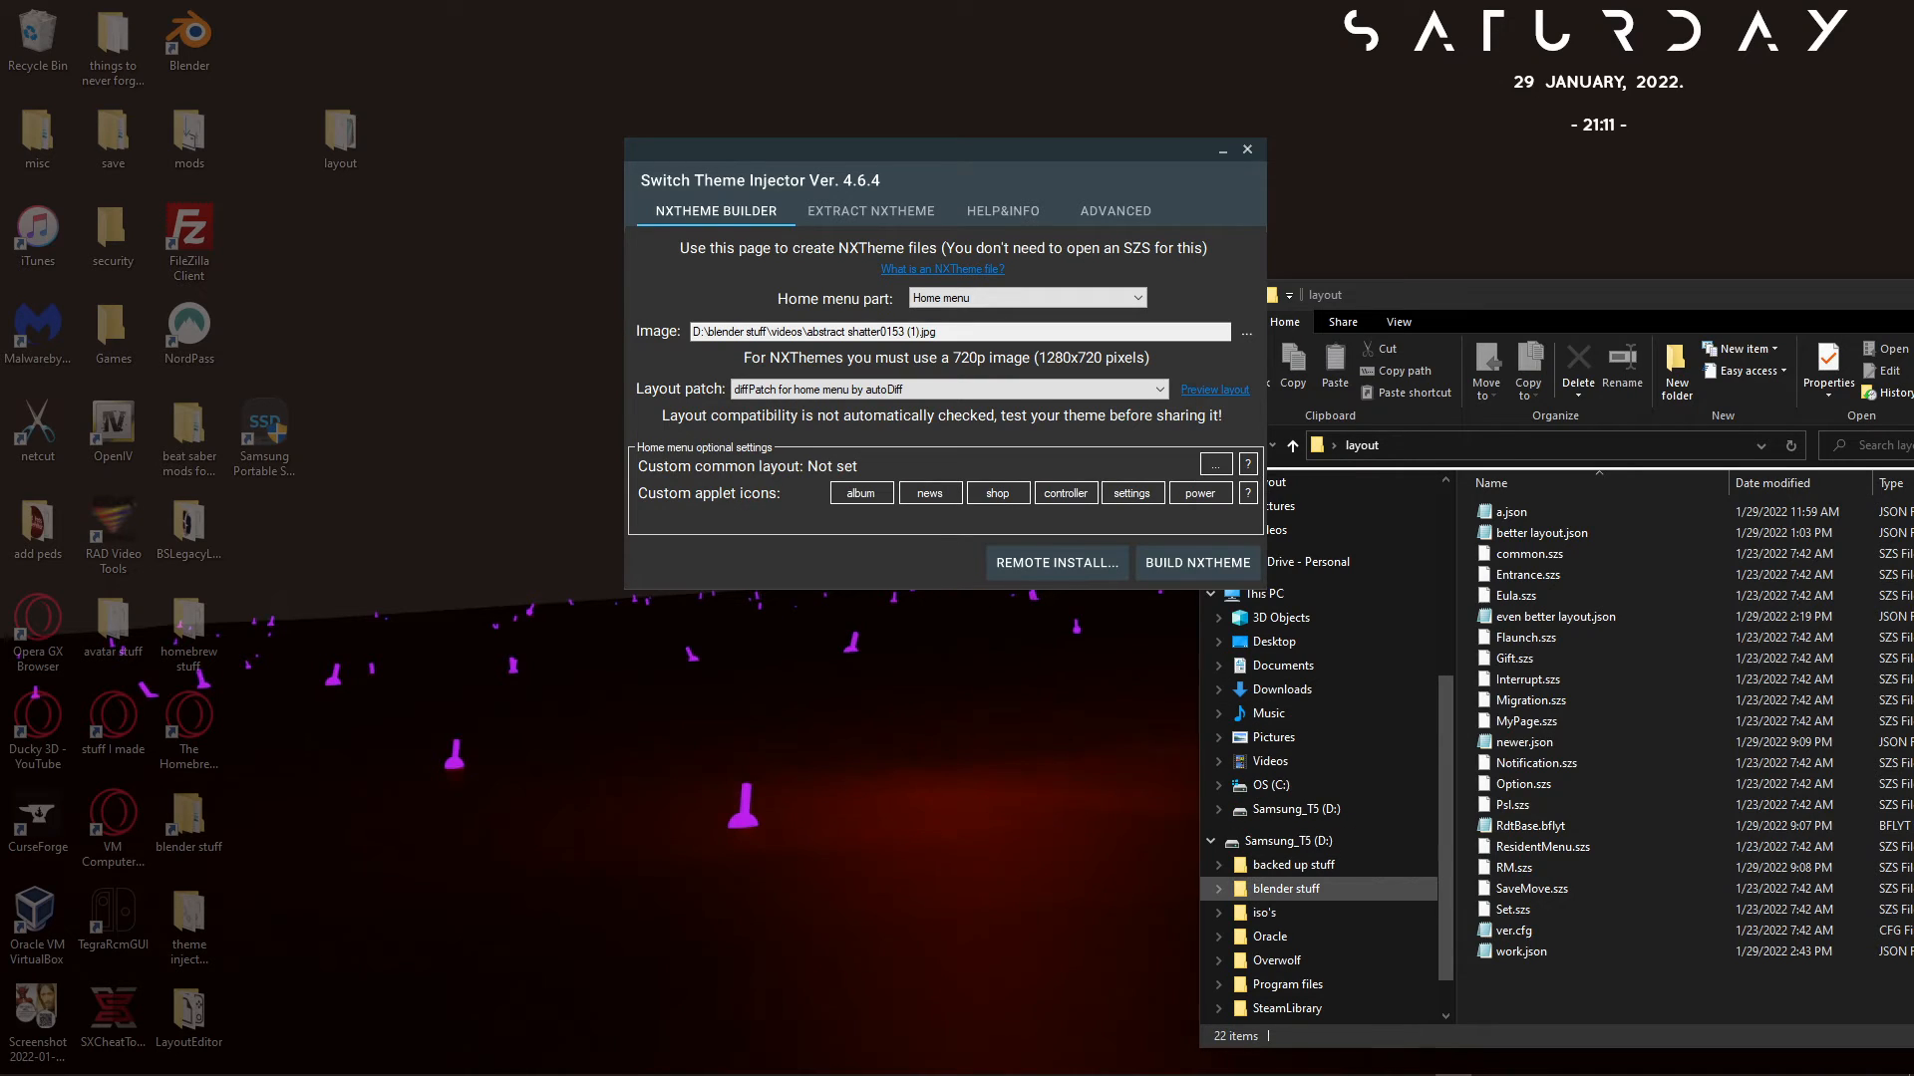
{"action": "left_click", "coordinate": [1286, 888]}
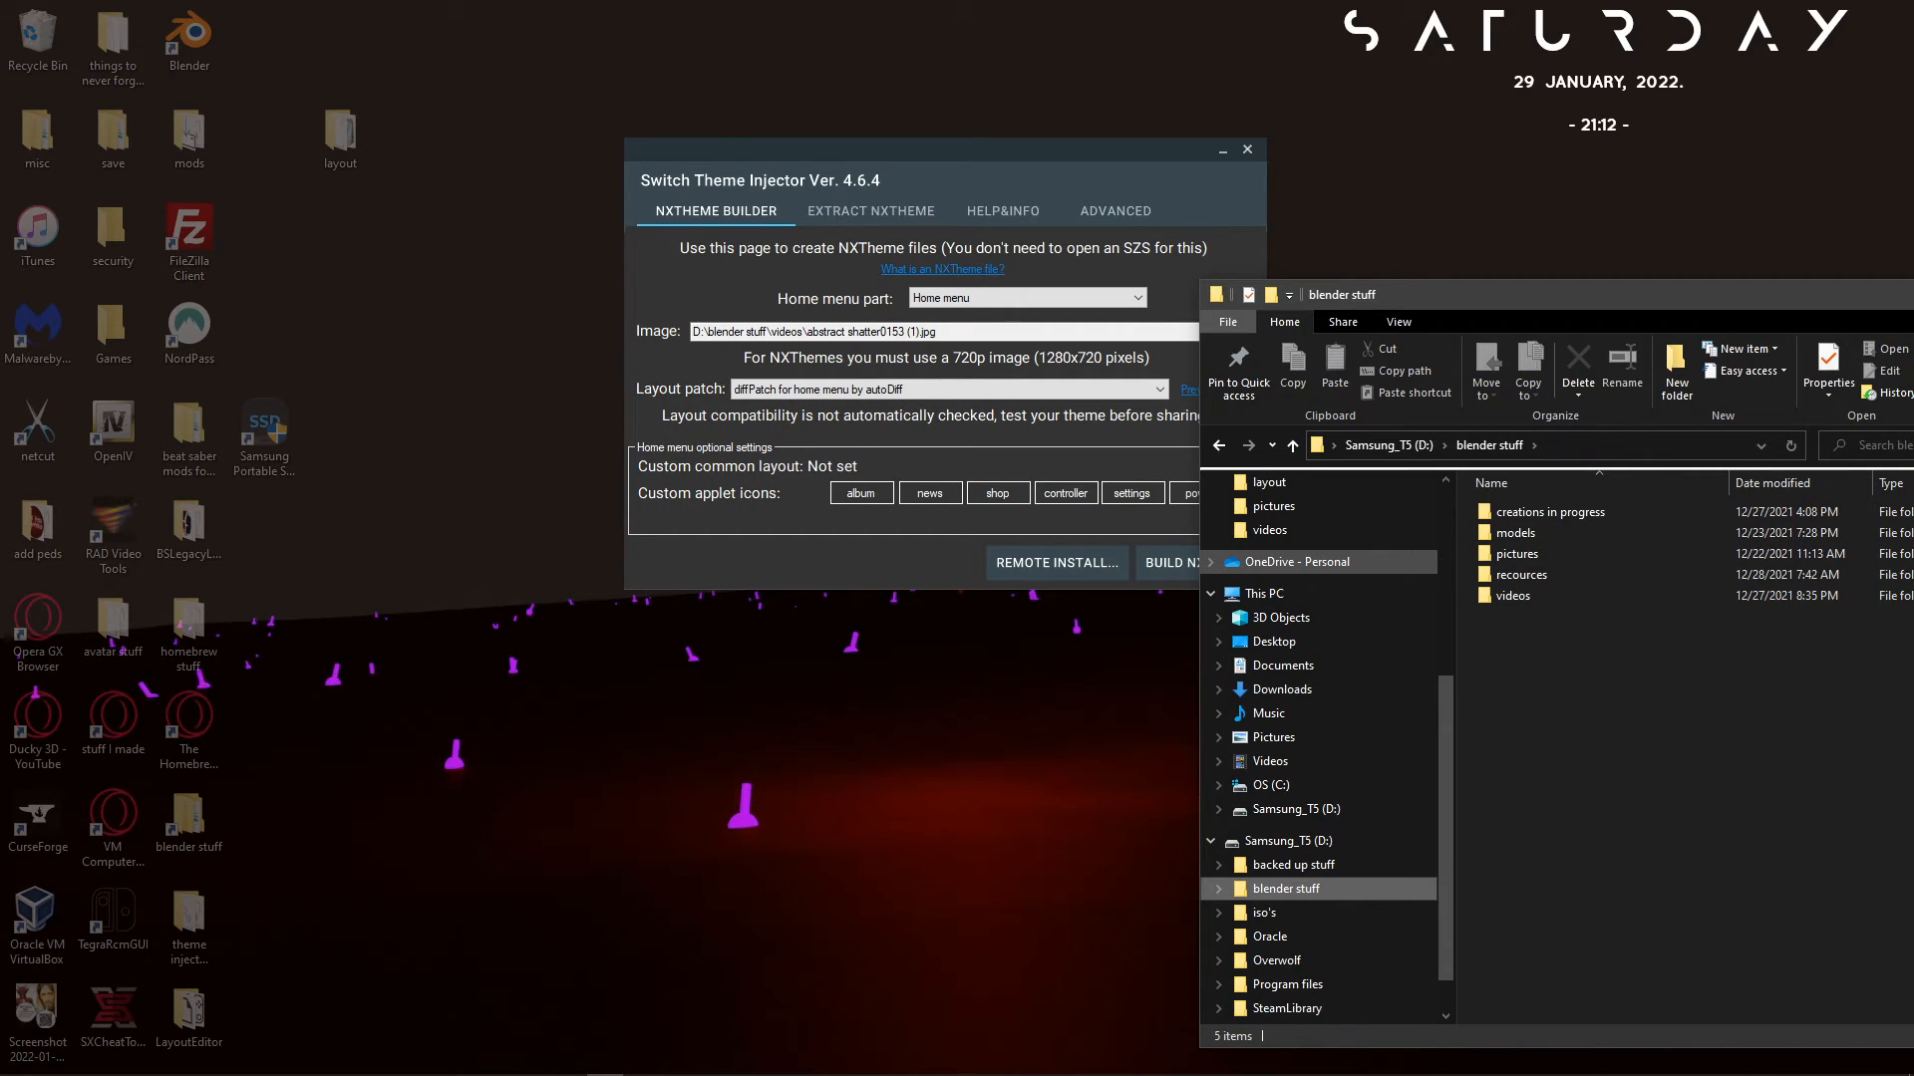
{"action": "double_click", "coordinate": [1516, 553]}
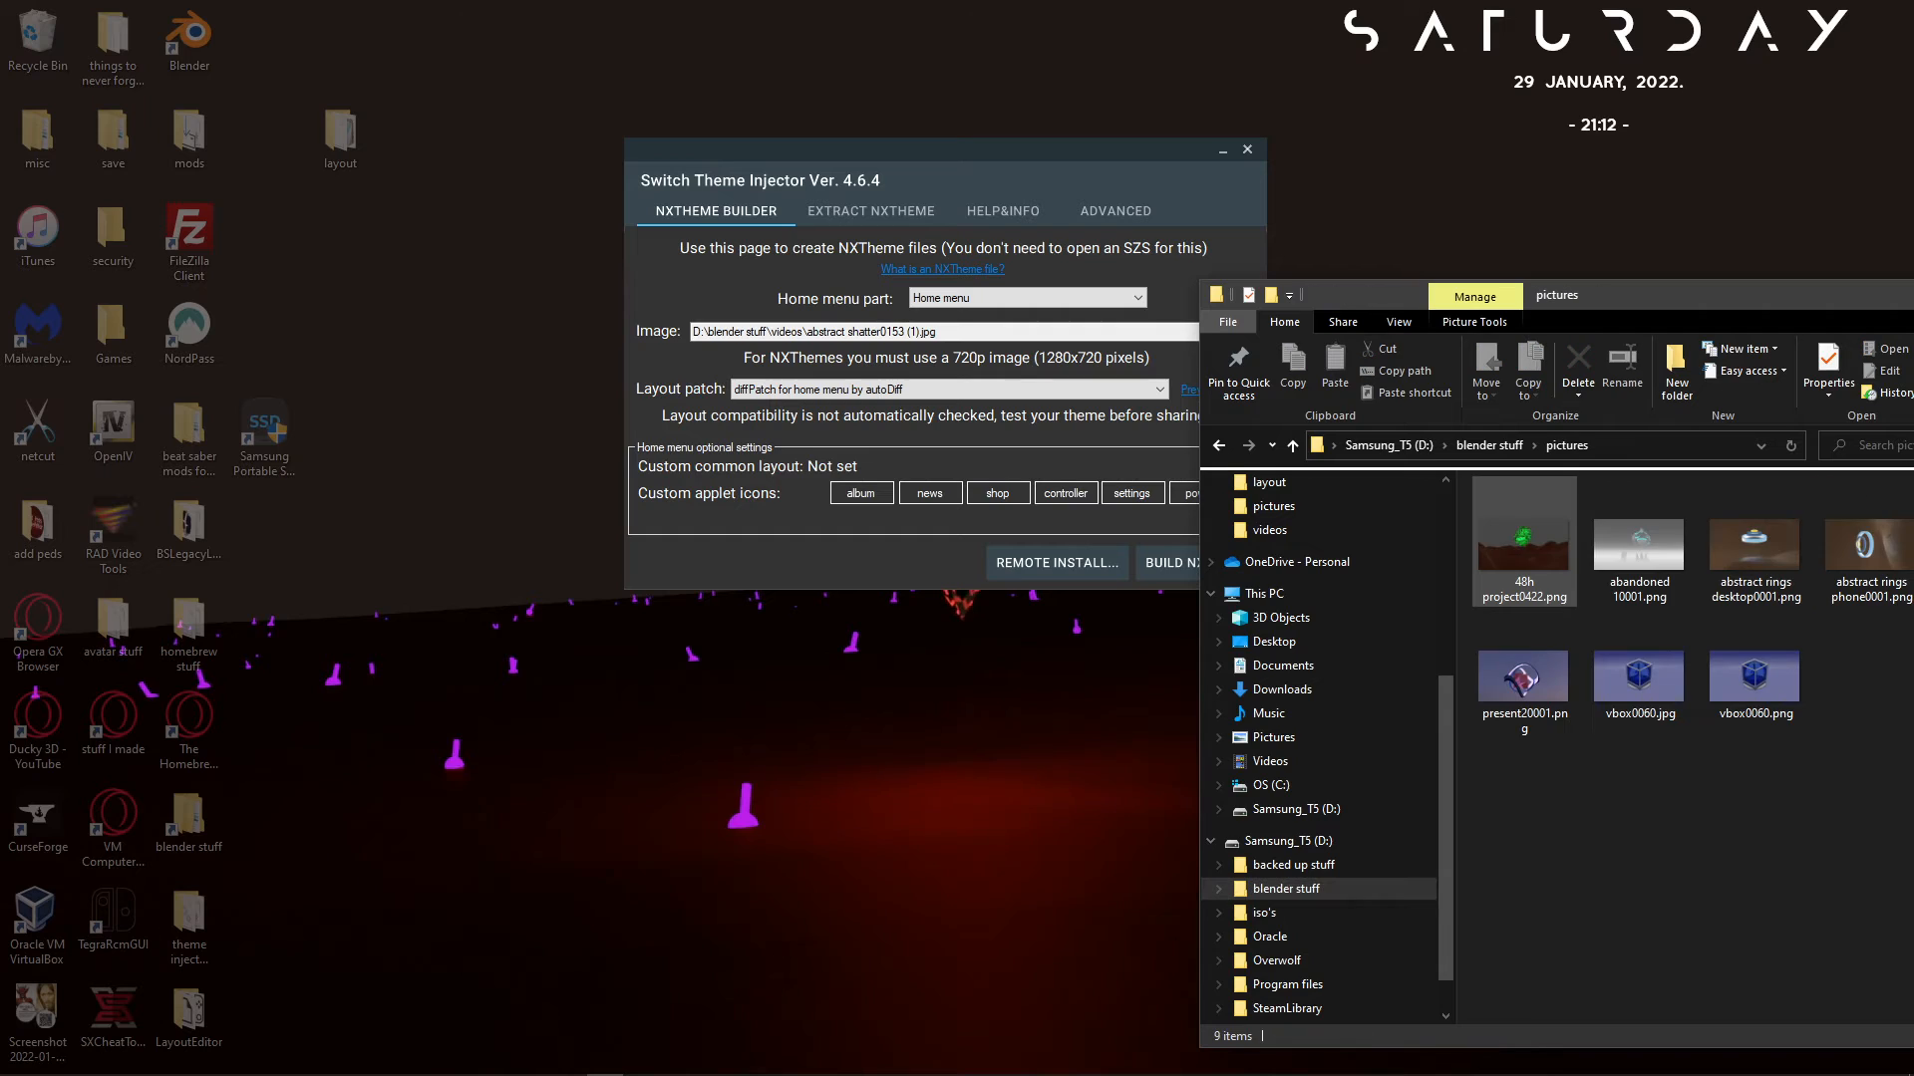
{"action": "key", "text": "BackSpace"}
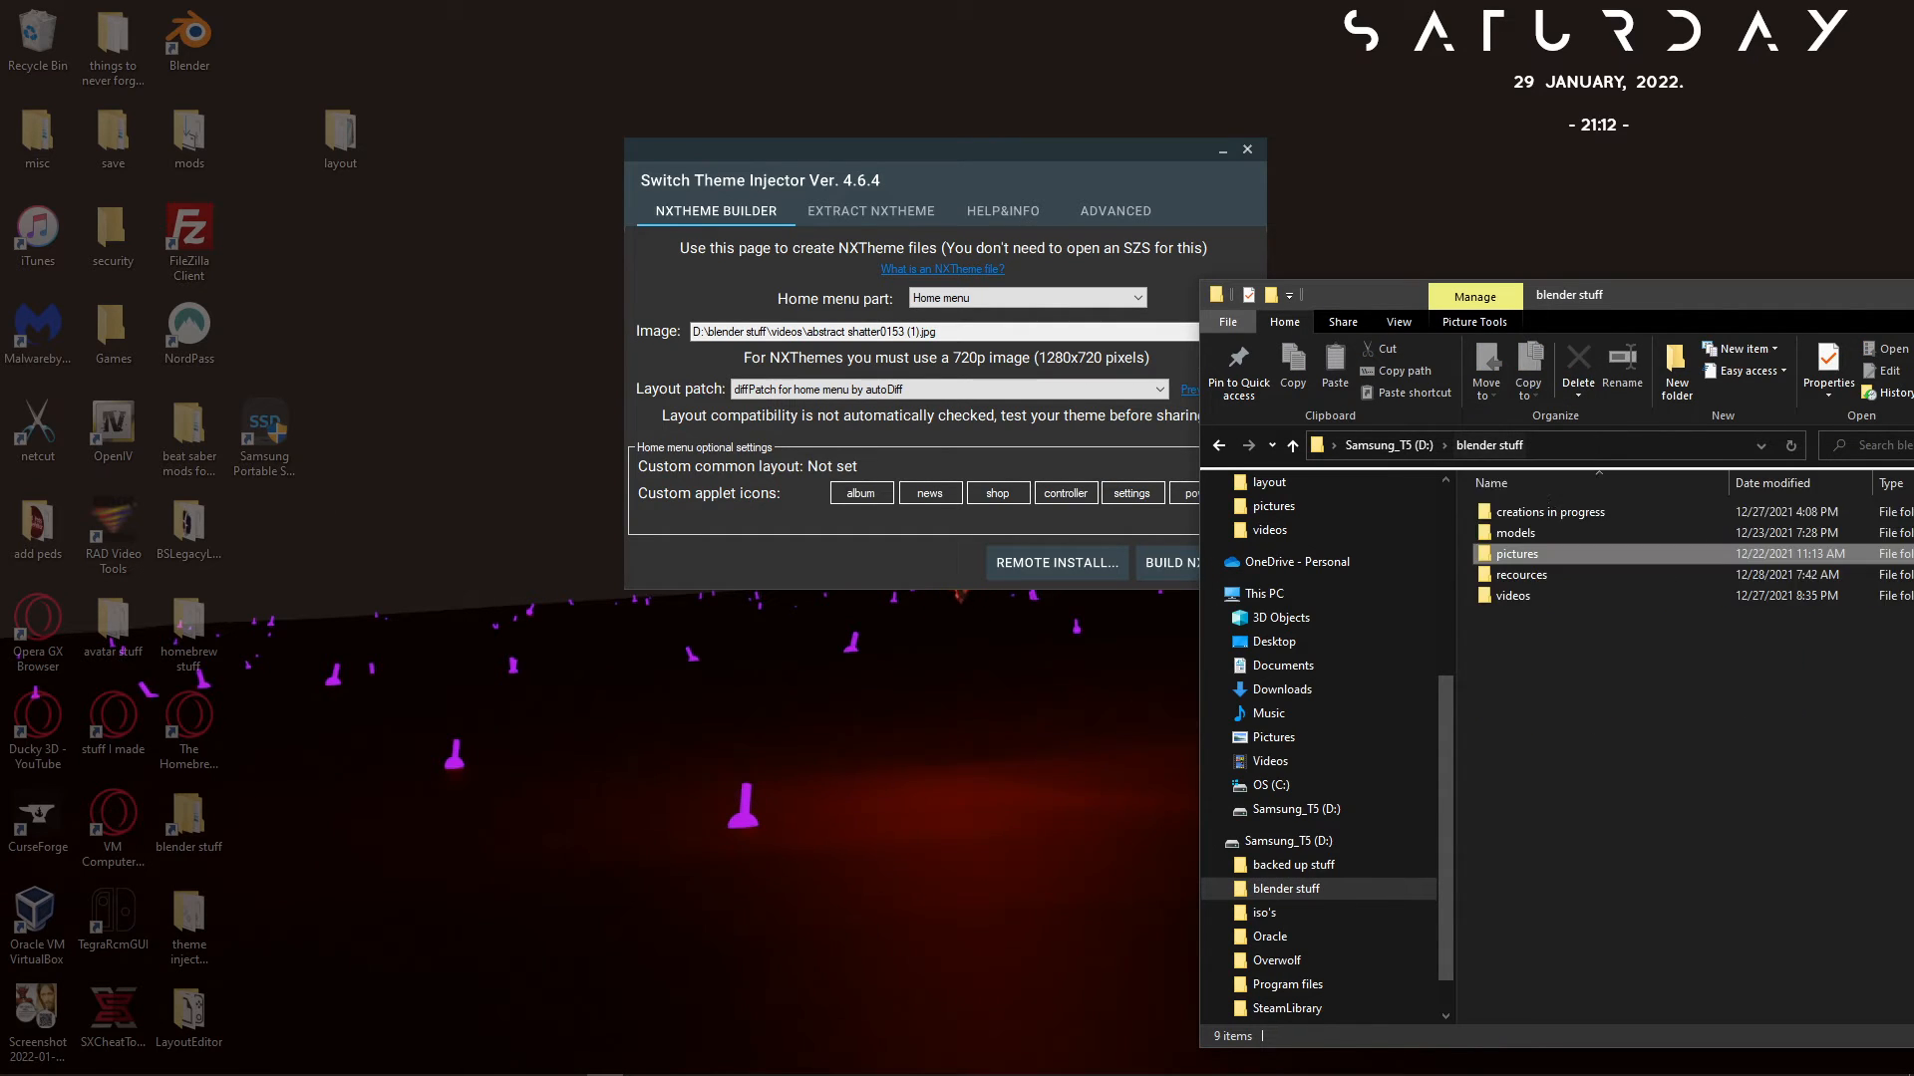
{"action": "key", "text": "Down"}
{"action": "key", "text": "Return"}
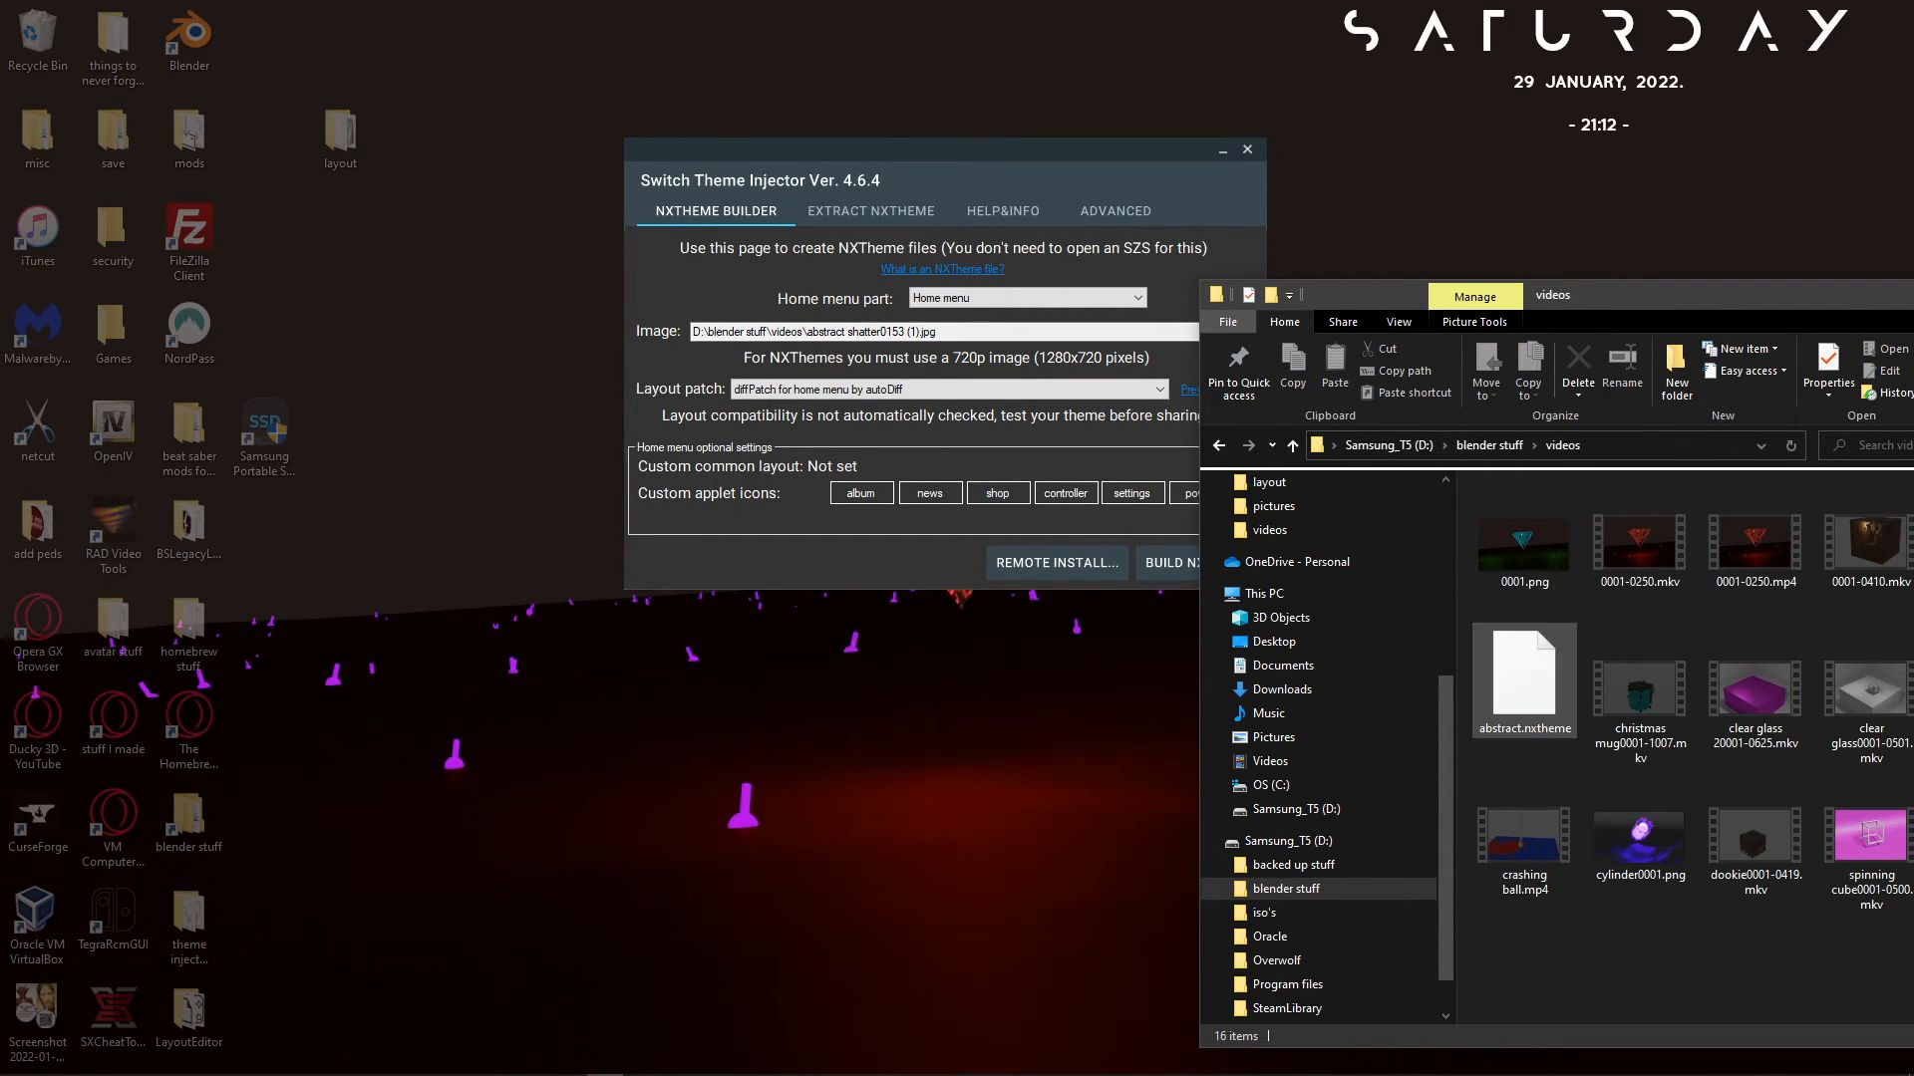
{"action": "left_click_drag", "start_coordinate": [1523, 678], "coordinate": [417, 628]}
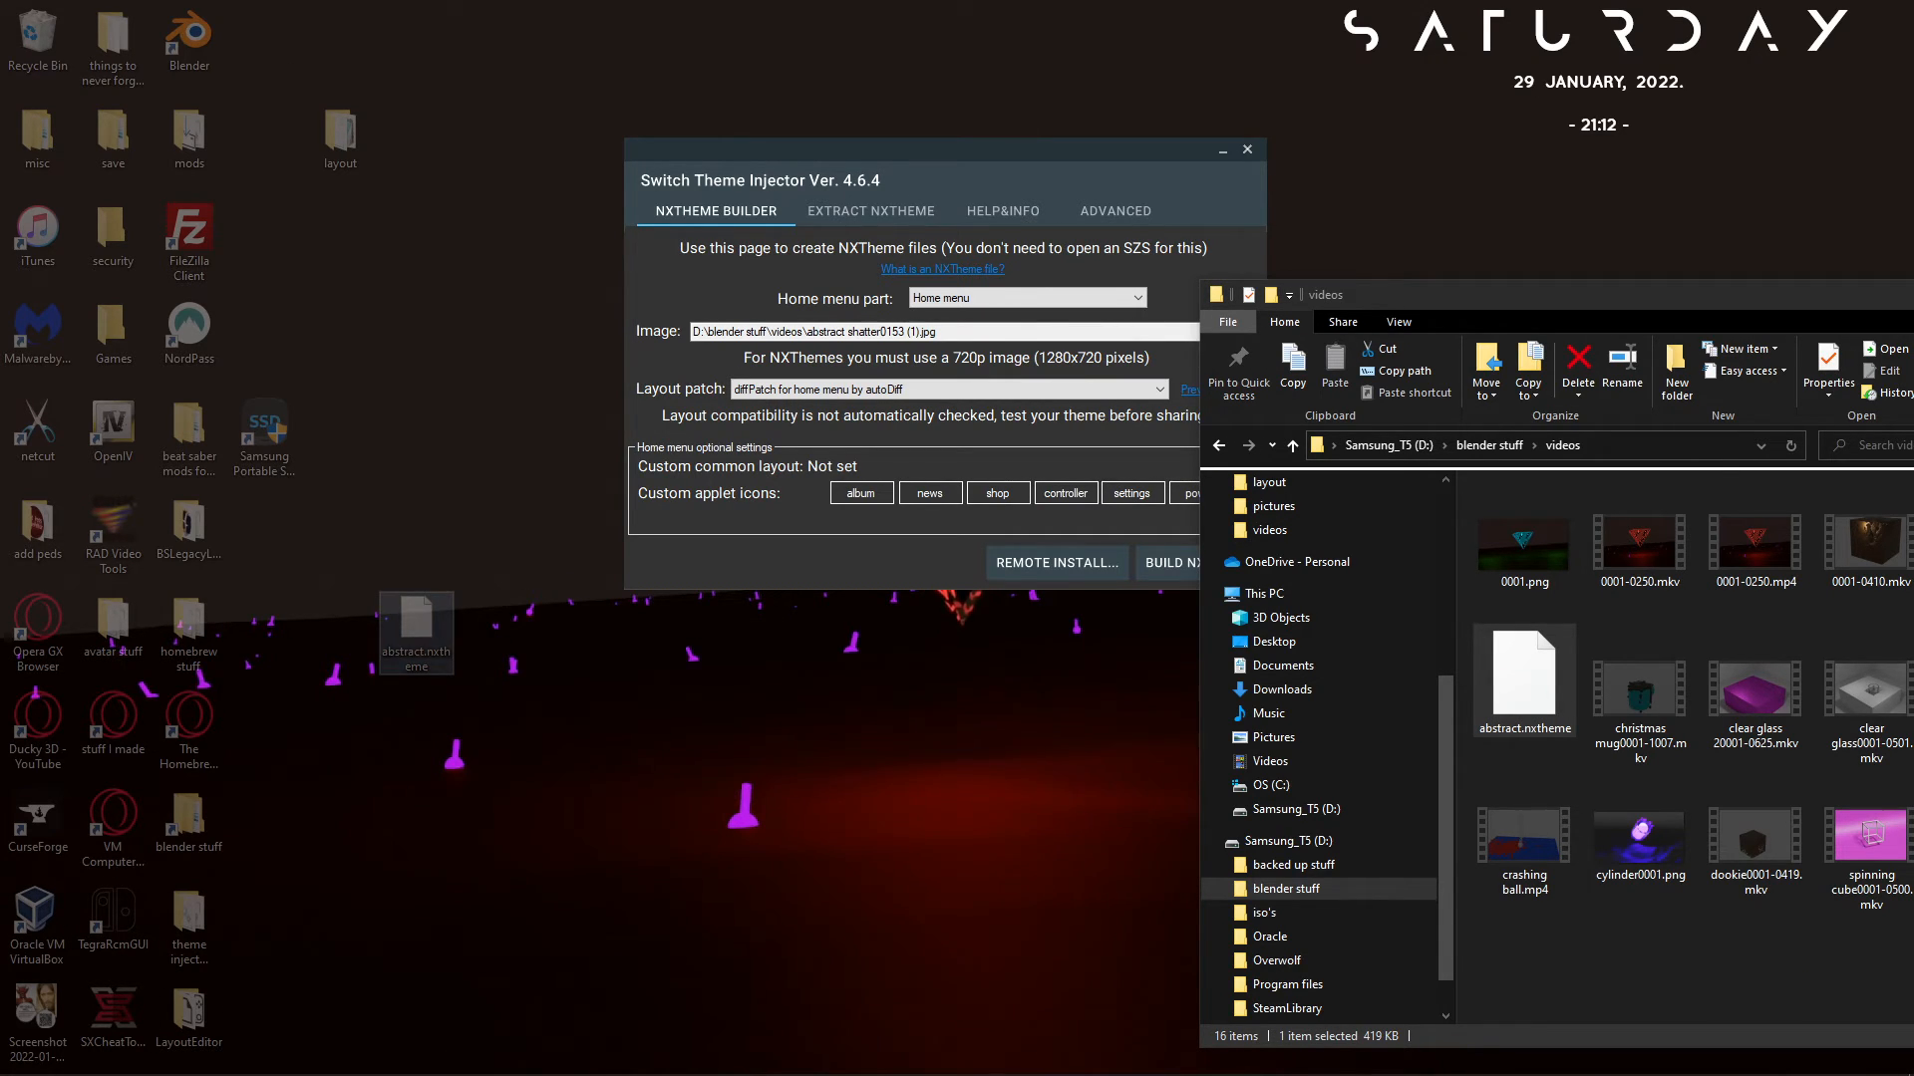
Delete the original abstract.nxtheme from the videos folder and close the File Explorer window.
{"action": "left_click_drag", "start_coordinate": [1446, 294], "coordinate": [833, 324]}
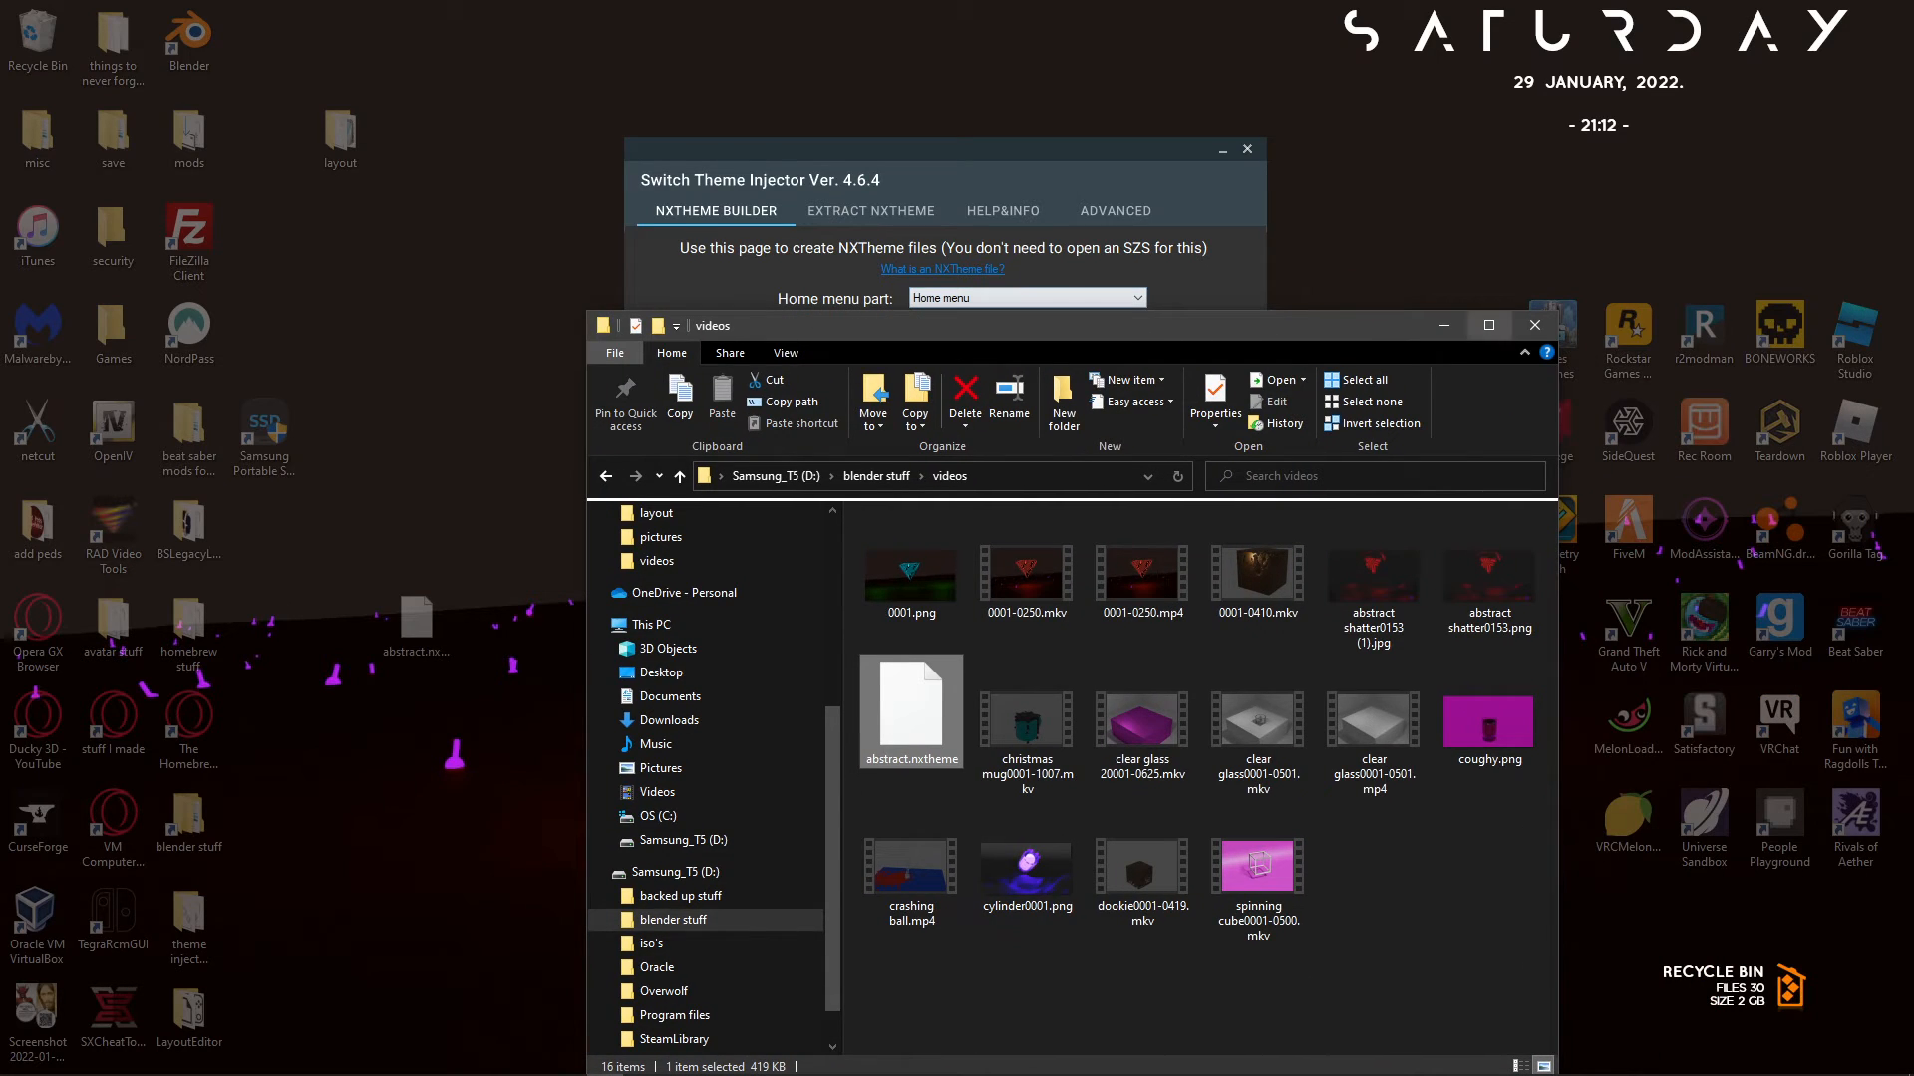
{"action": "right_click", "coordinate": [890, 667]}
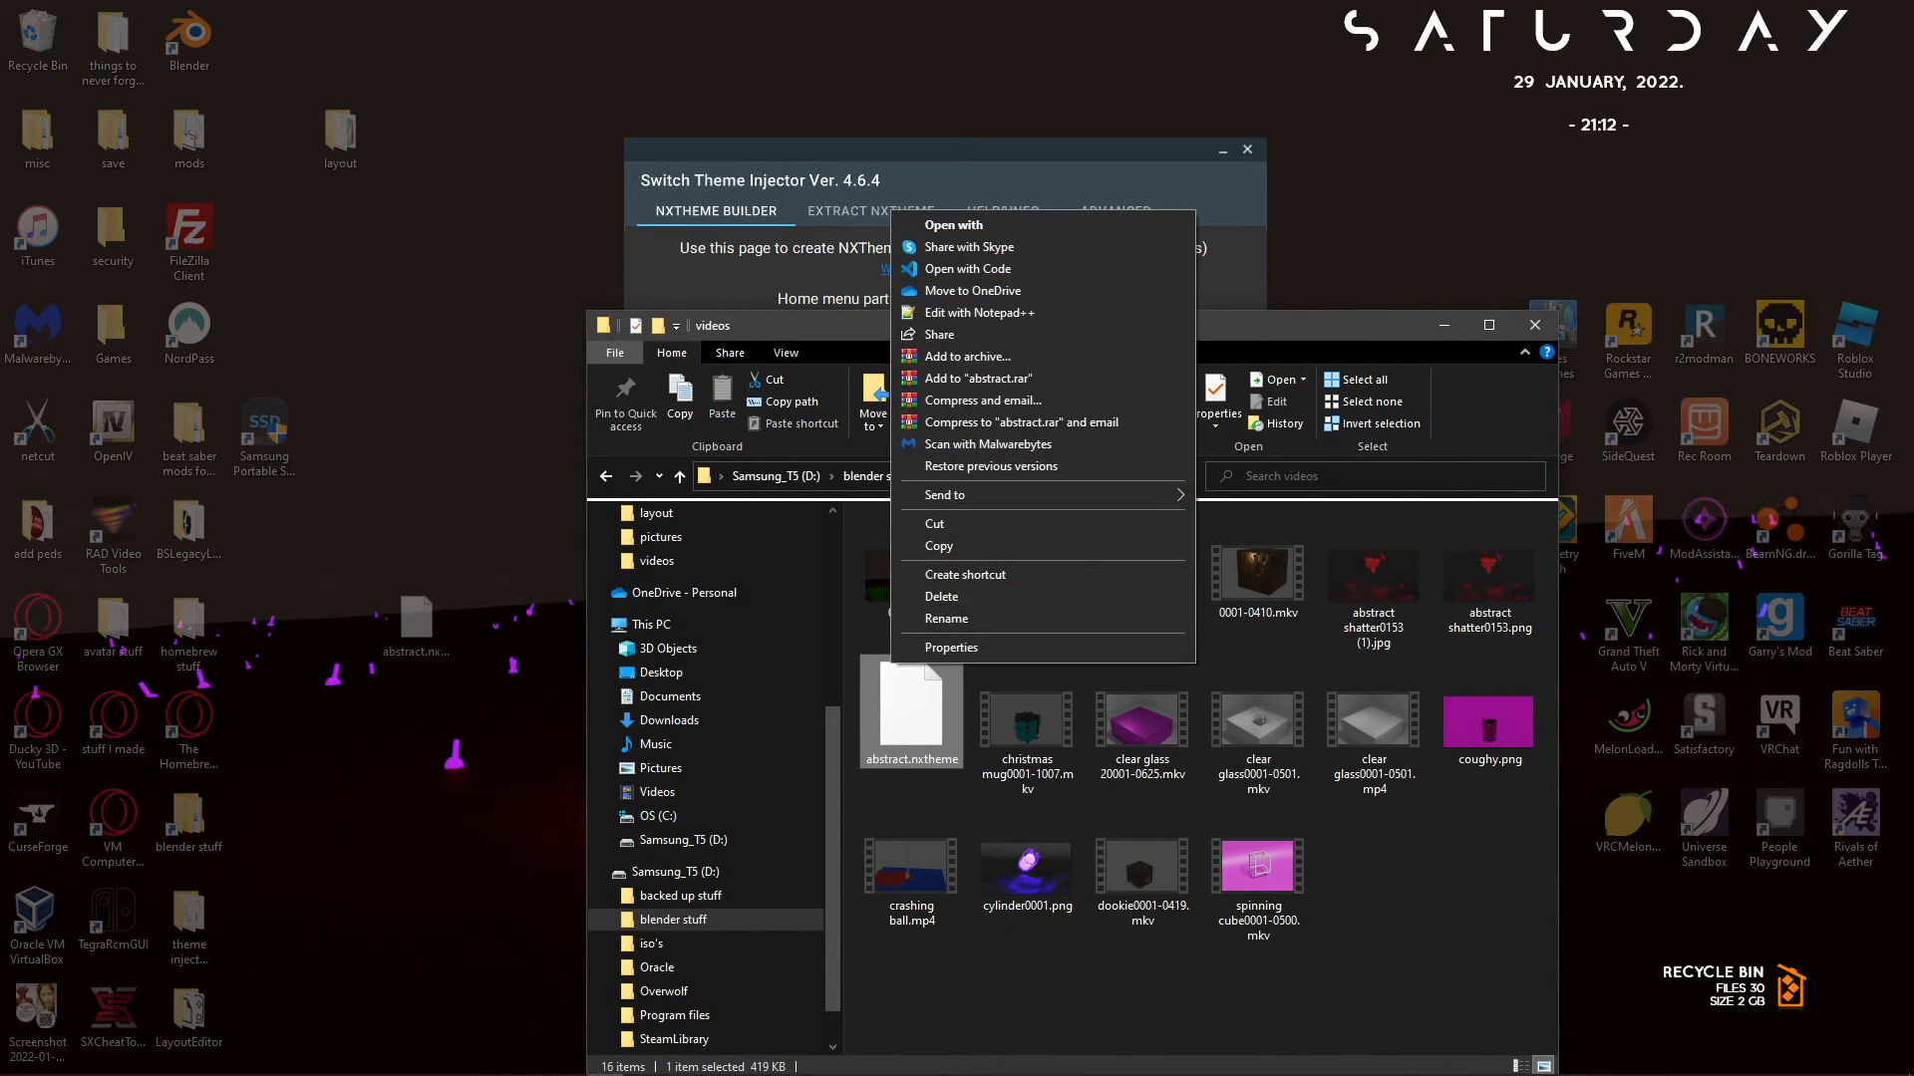
{"action": "left_click", "coordinate": [937, 598]}
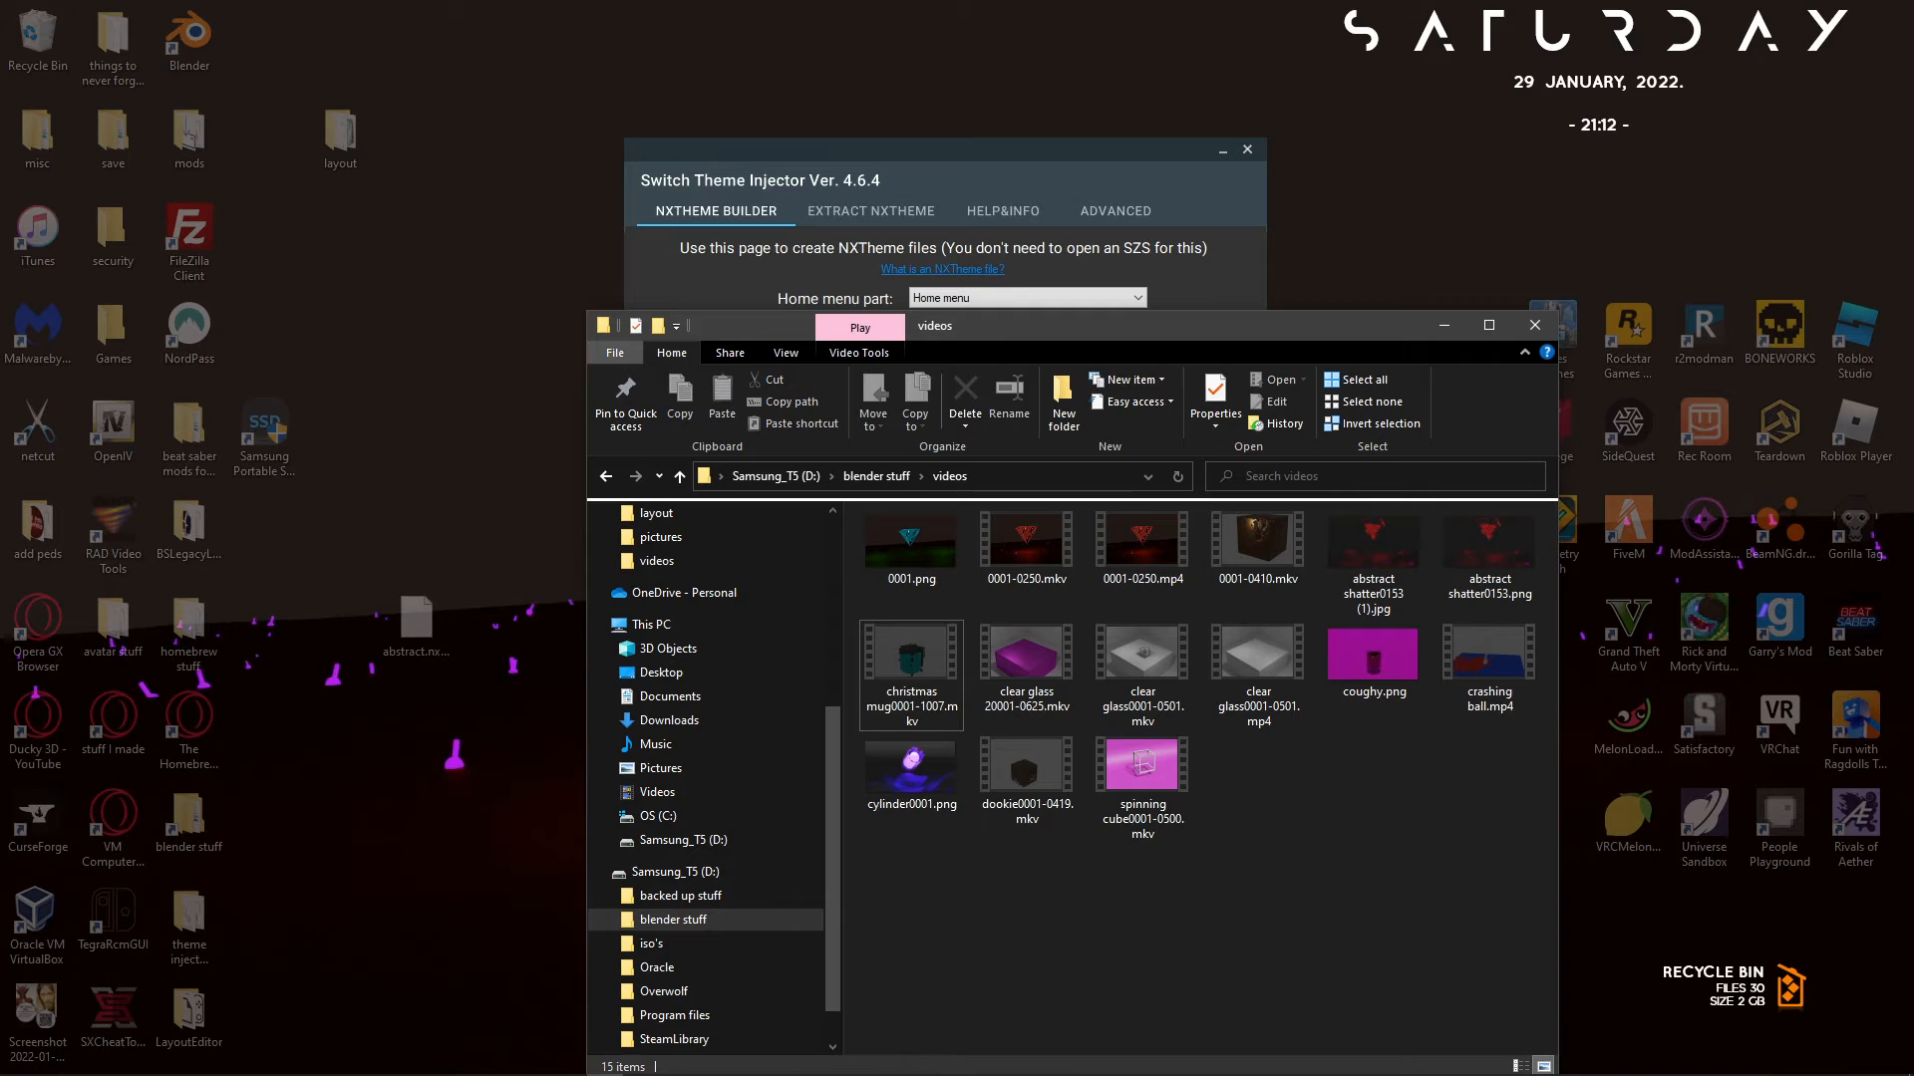
{"action": "left_click", "coordinate": [1535, 325]}
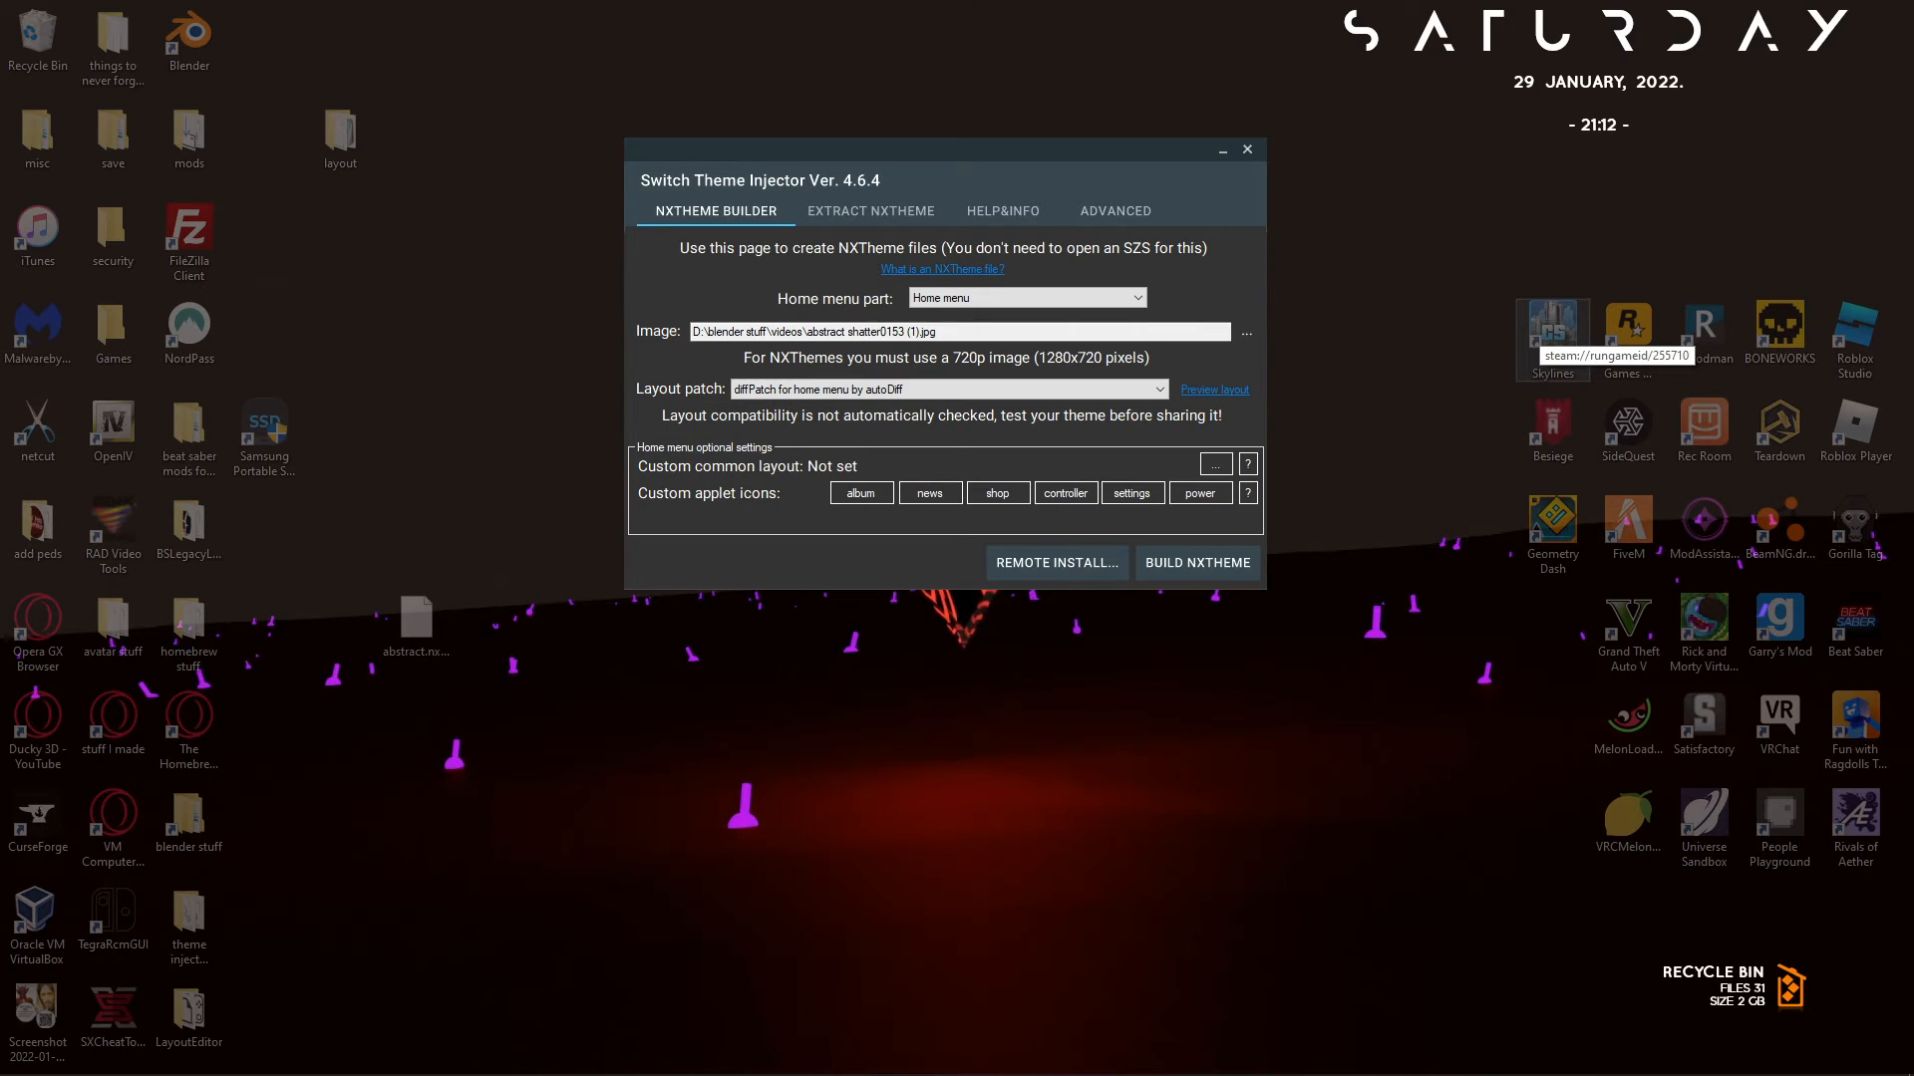
Bring up the OBS window and close Switch Theme Injector.
{"action": "mouse_move", "coordinate": [957, 1075]}
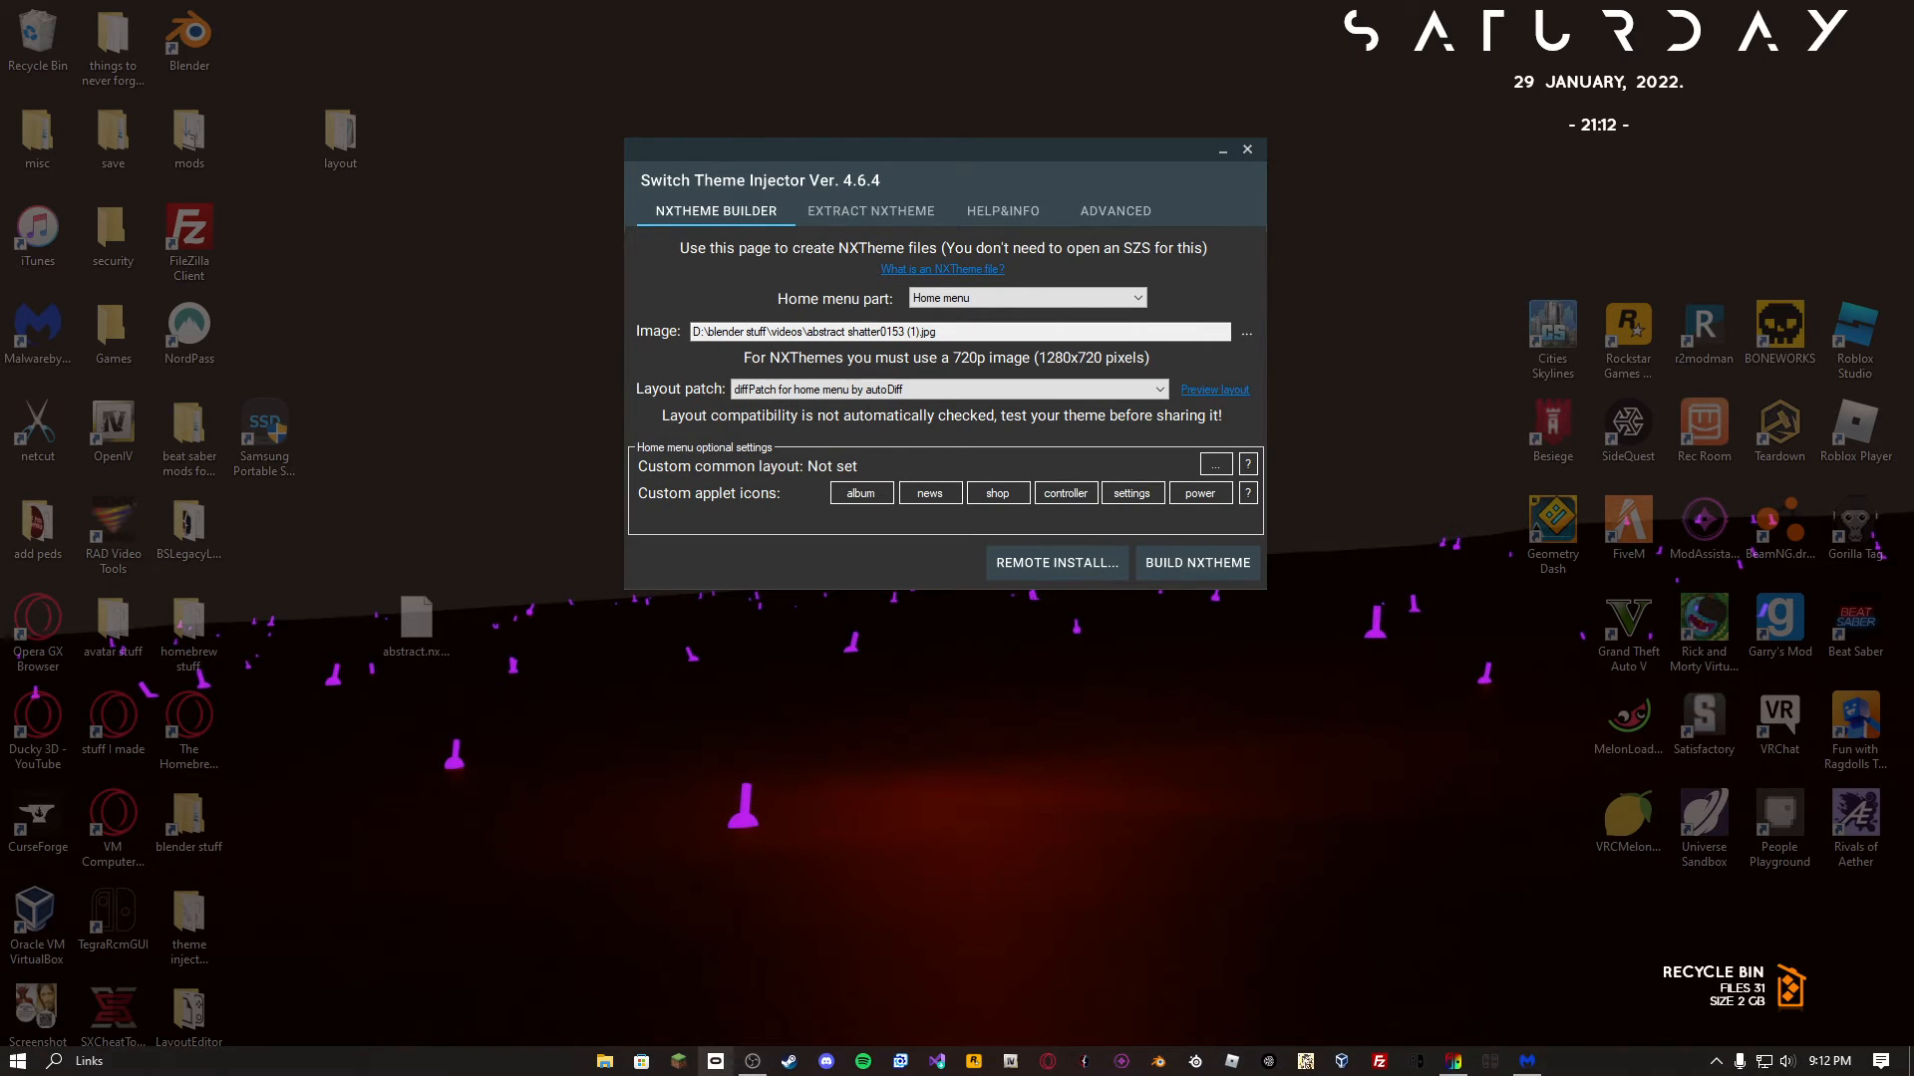
{"action": "left_click", "coordinate": [752, 1063]}
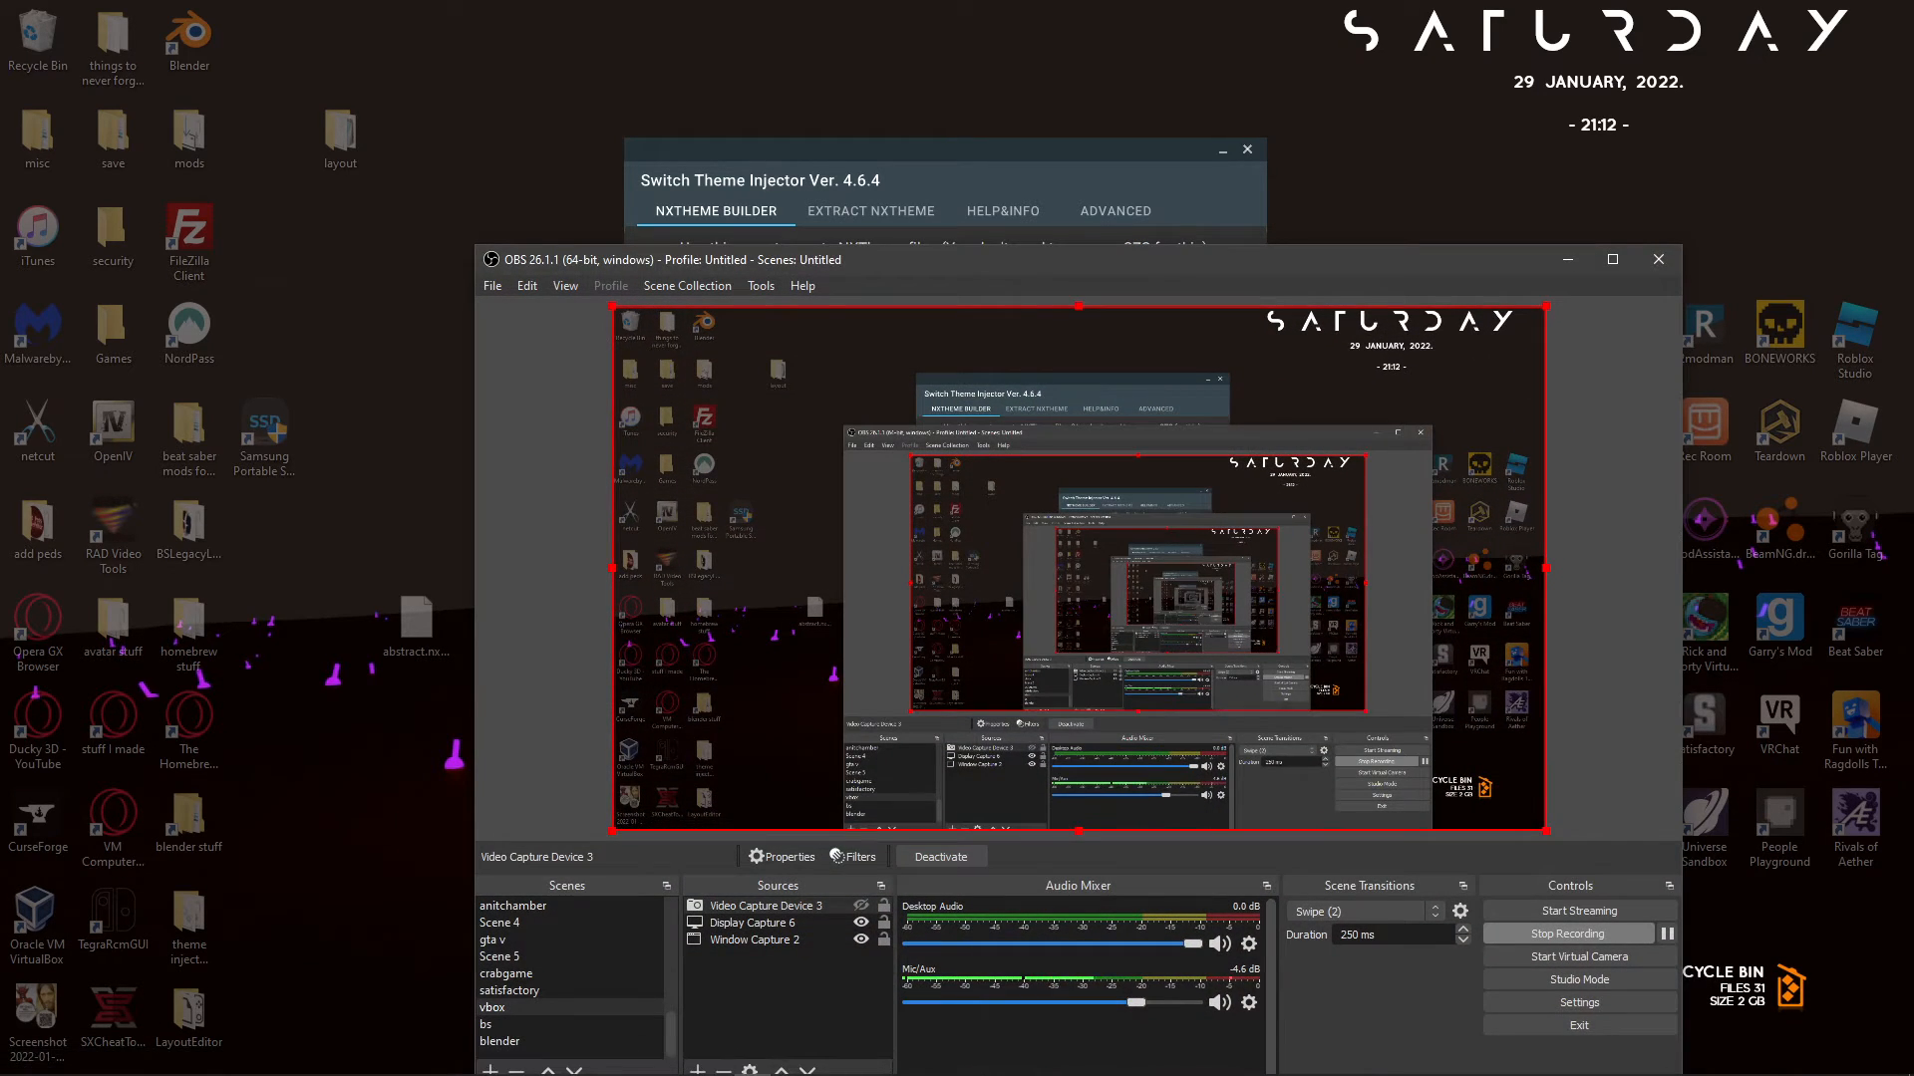
{"action": "left_click", "coordinate": [1246, 148]}
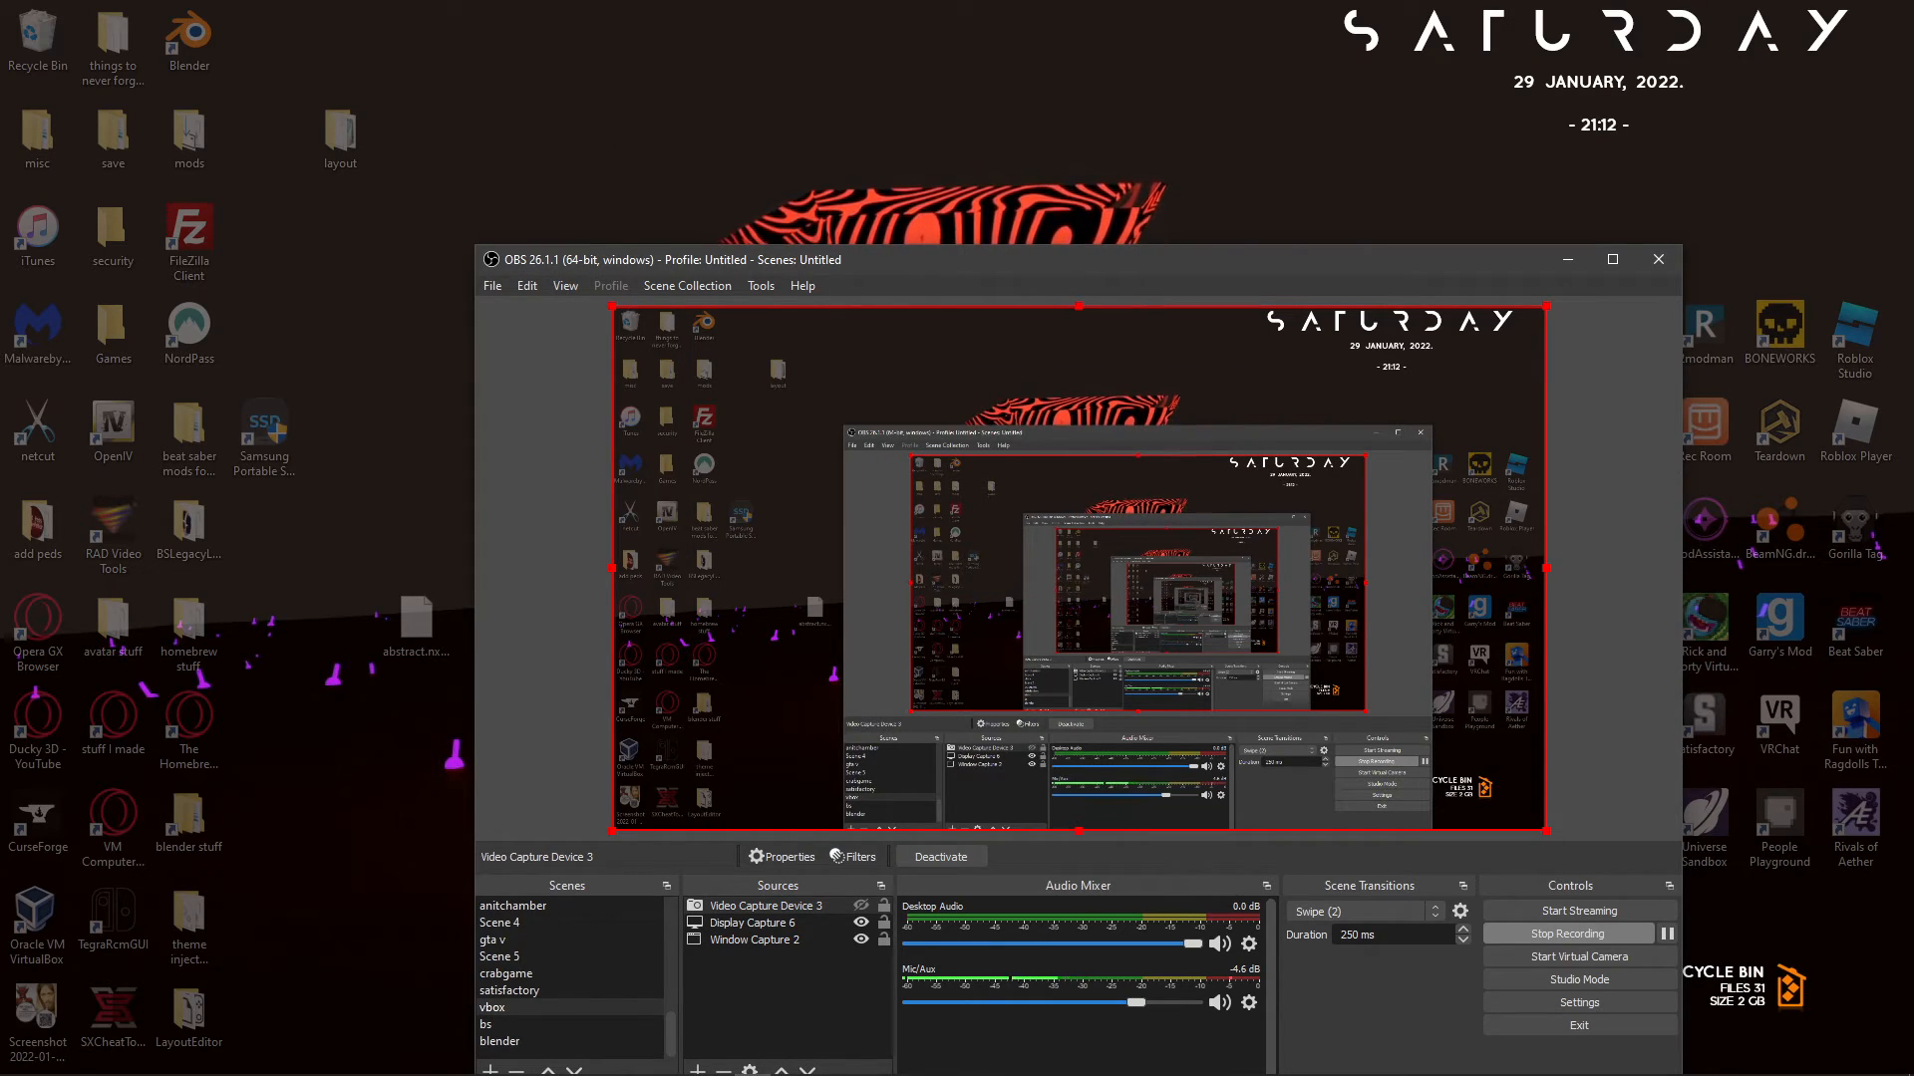